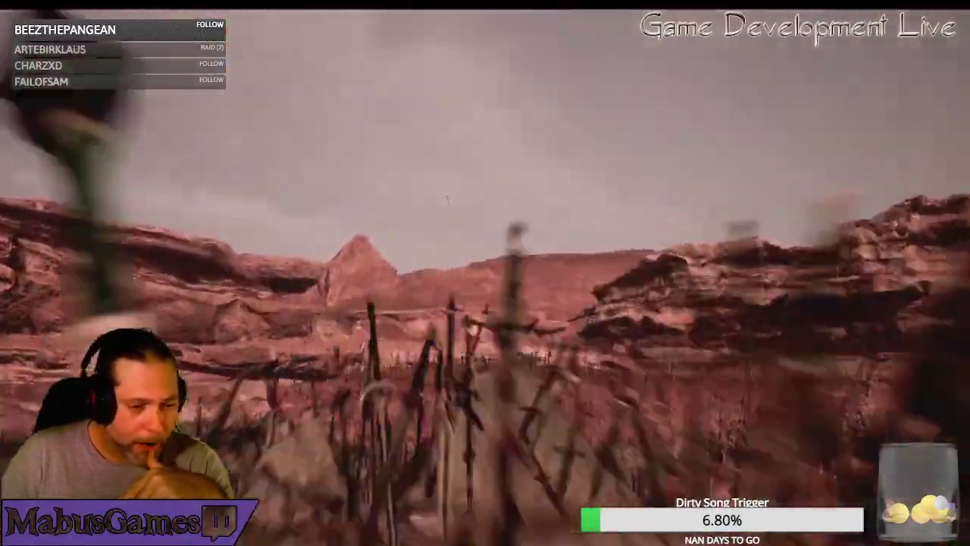
- Leave the full-screen scene, return to the Unreal Editor level, and enlarge the viewport by shrinking the Content Browser area
{"action": "key", "text": "Escape"}
{"action": "left_click", "coordinate": [965, 15]}
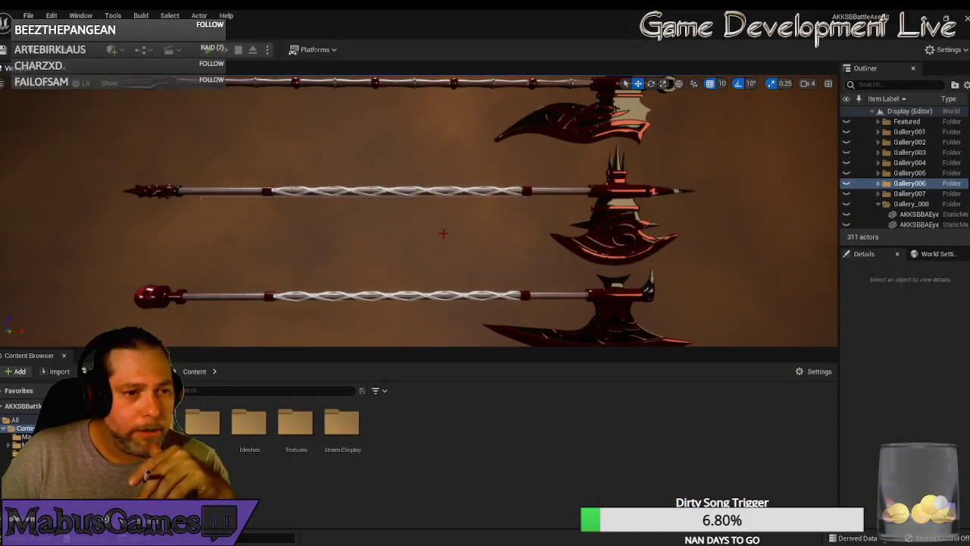
{"action": "scroll", "coordinate": [418, 212], "scroll_direction": "down", "scroll_amount": 4}
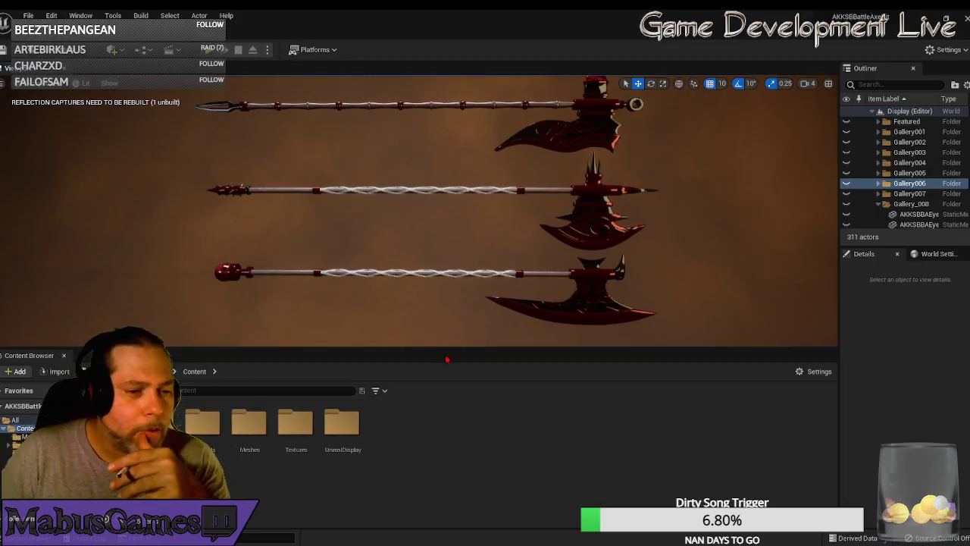
{"action": "left_click_drag", "start_coordinate": [448, 348], "coordinate": [452, 417]}
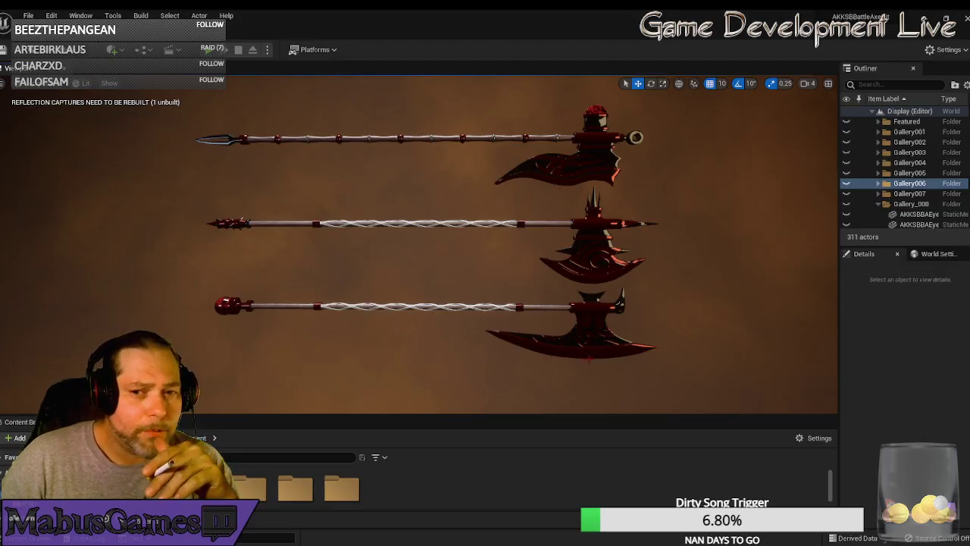
- Collapse the Gallery_008 folder and select the three ungrouped red axe groups, GroupActor144, GroupActor145 and GroupActor146
{"action": "left_click", "coordinate": [878, 204]}
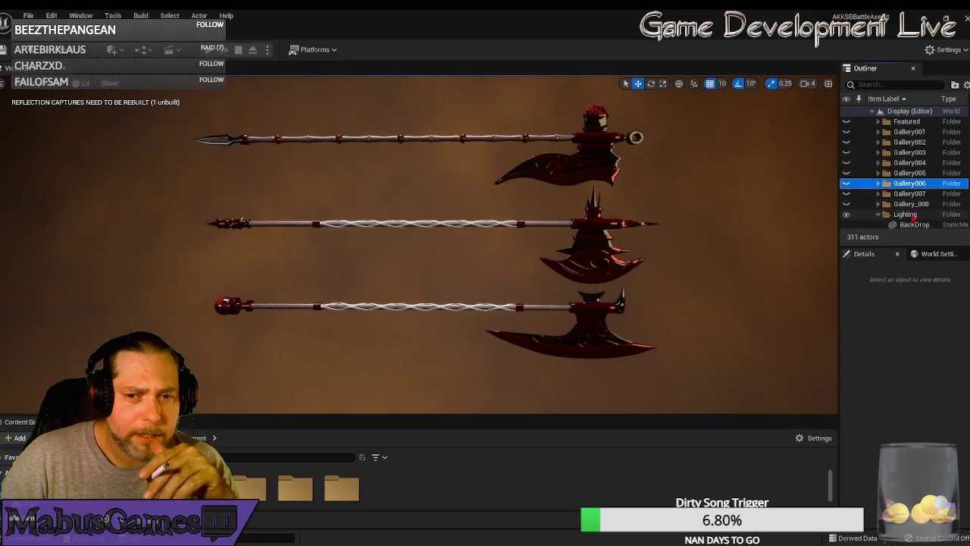
{"action": "scroll", "coordinate": [915, 218], "scroll_direction": "down", "scroll_amount": 5}
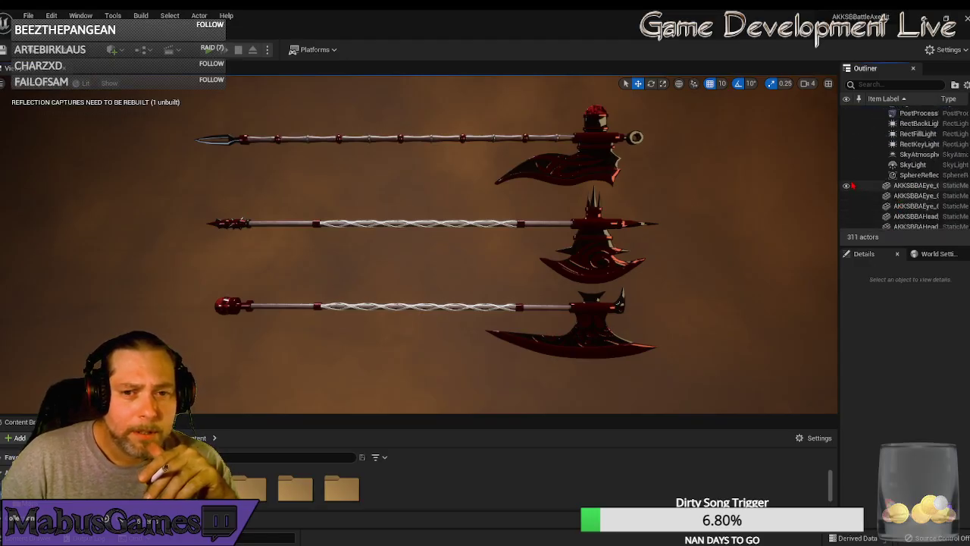
{"action": "scroll", "coordinate": [914, 216], "scroll_direction": "down", "scroll_amount": 5}
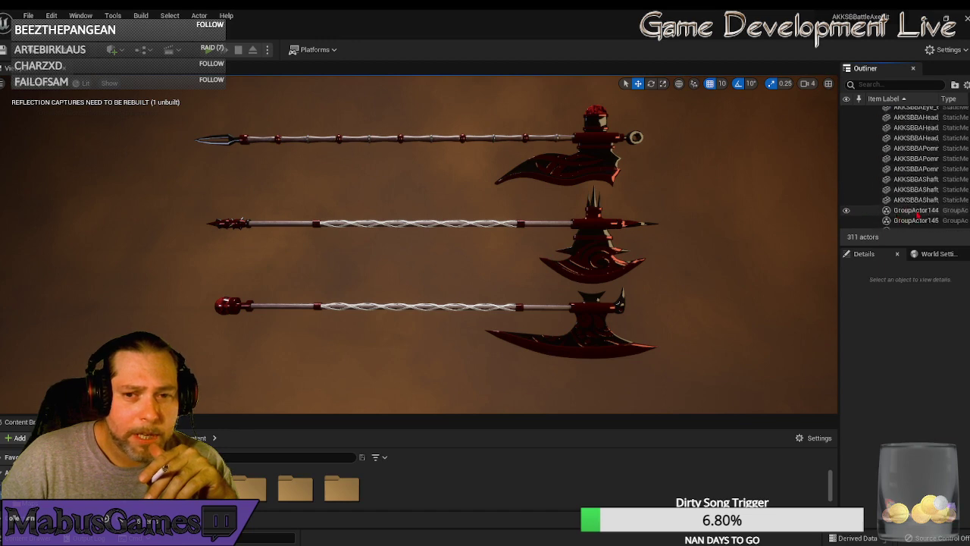
{"action": "scroll", "coordinate": [879, 220], "scroll_direction": "down", "scroll_amount": 1}
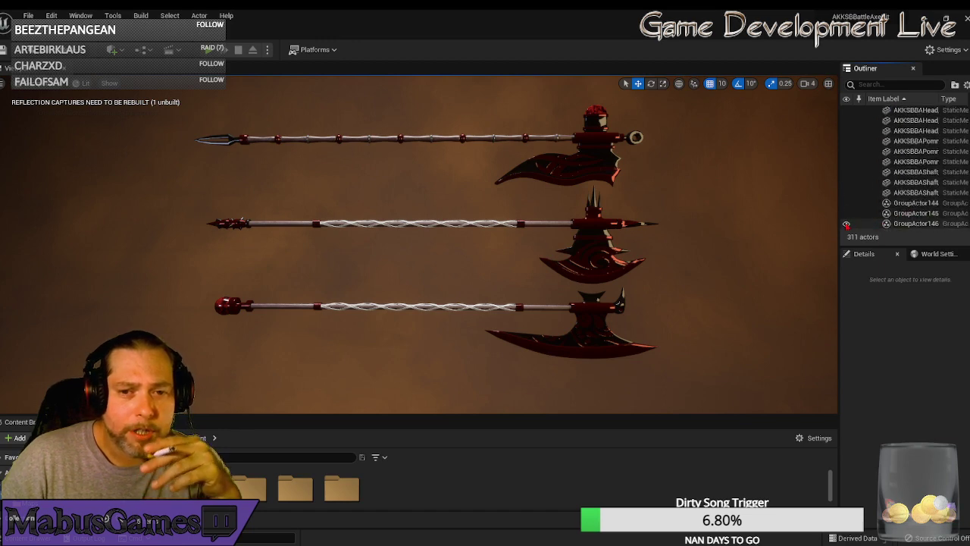
{"action": "left_click", "coordinate": [864, 223]}
{"action": "left_click", "coordinate": [862, 215], "text": "ctrl"}
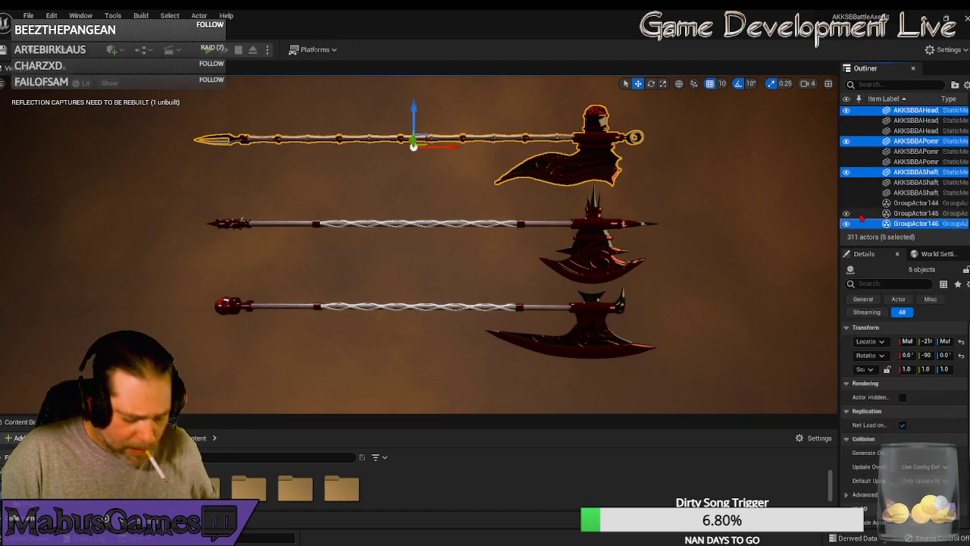
{"action": "left_click", "coordinate": [862, 203], "text": "ctrl"}
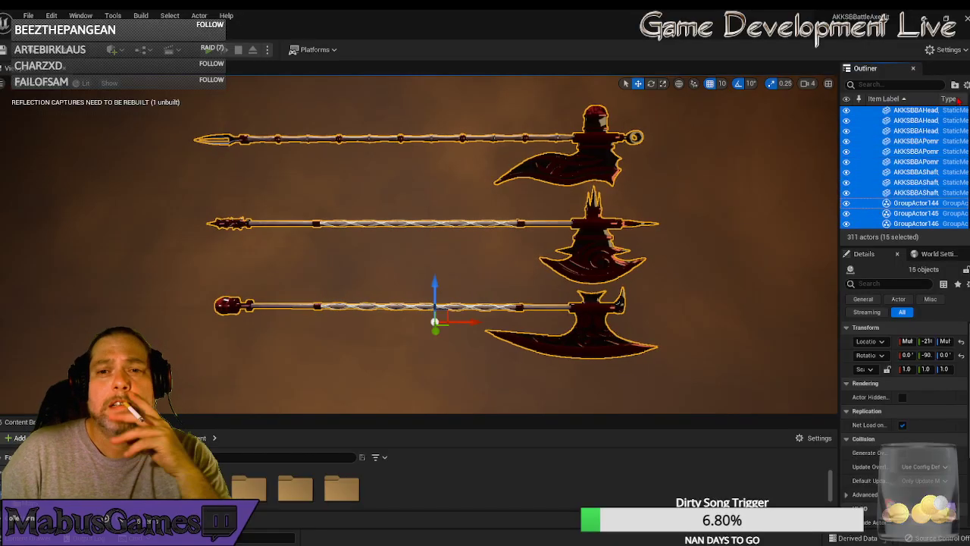
- Put the selected axe groups into a new Outliner folder named Gallery009 and collapse that folder
{"action": "scroll", "coordinate": [929, 167], "scroll_direction": "up", "scroll_amount": 5}
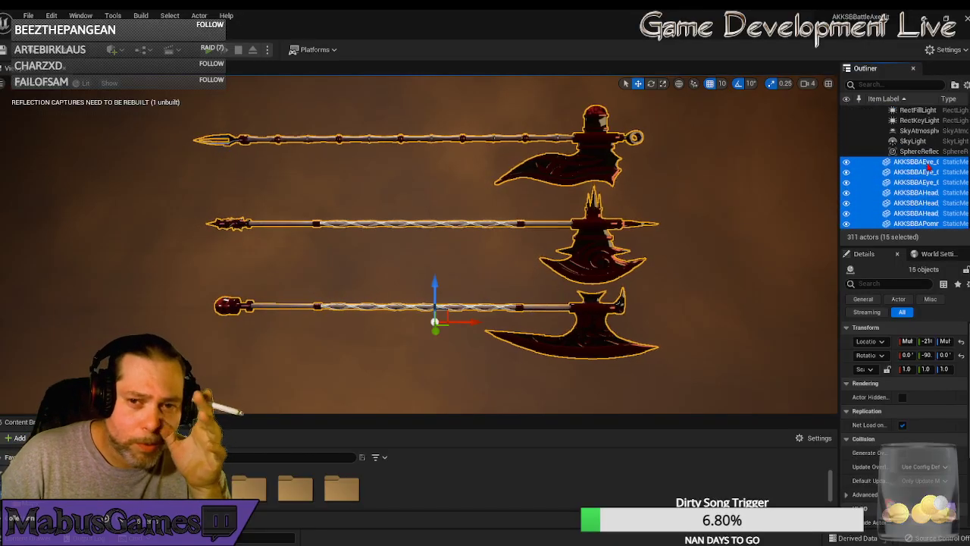
{"action": "scroll", "coordinate": [929, 167], "scroll_direction": "up", "scroll_amount": 3}
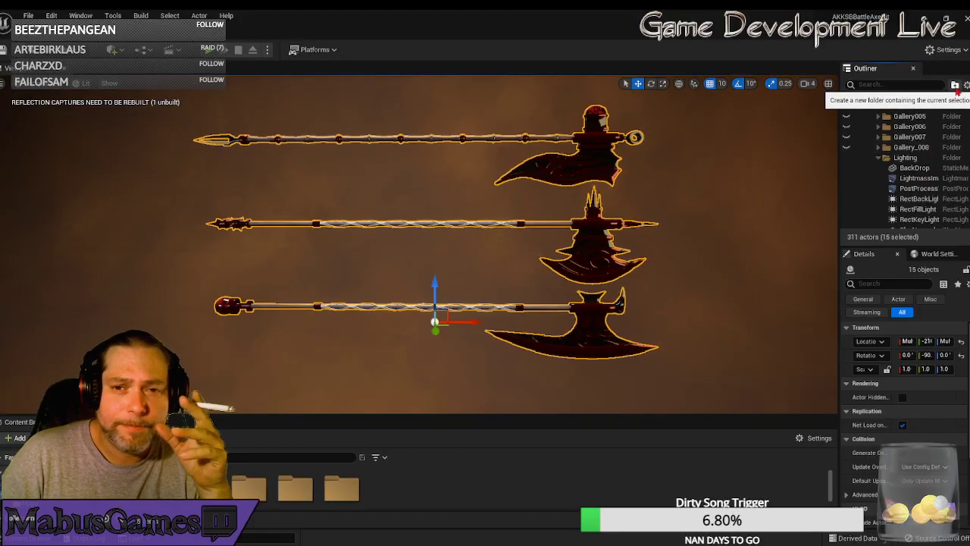
{"action": "left_click", "coordinate": [957, 88]}
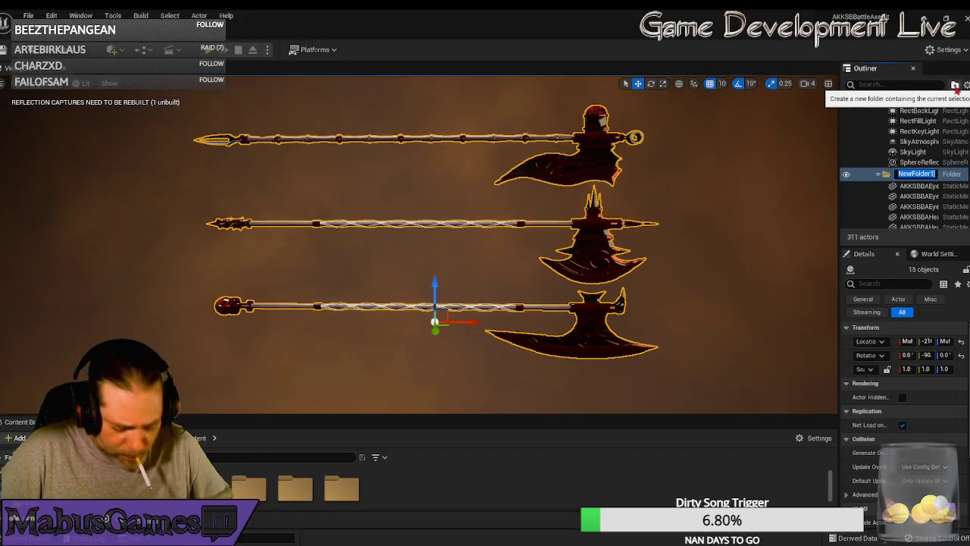
{"action": "type", "text": "Gallery"}
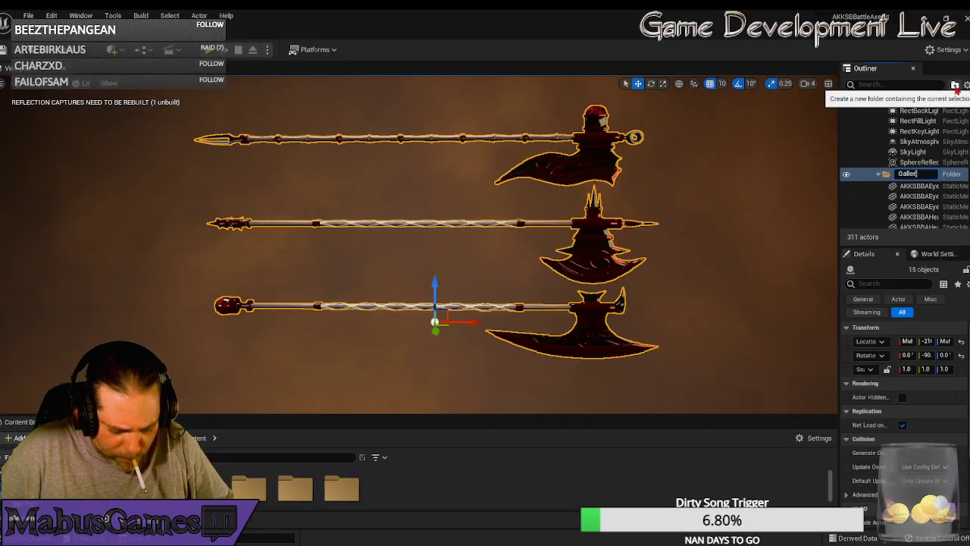
{"action": "type", "text": "009"}
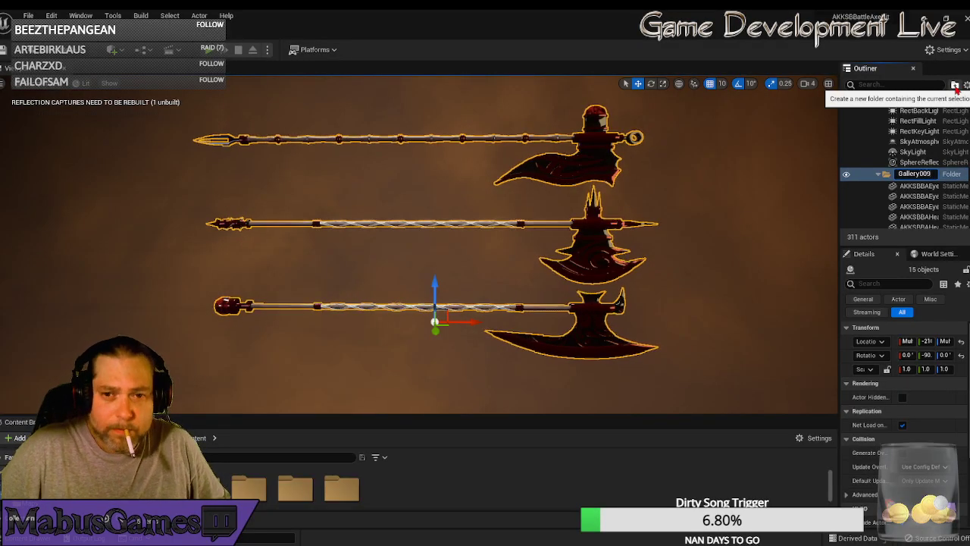
{"action": "key", "text": "Return"}
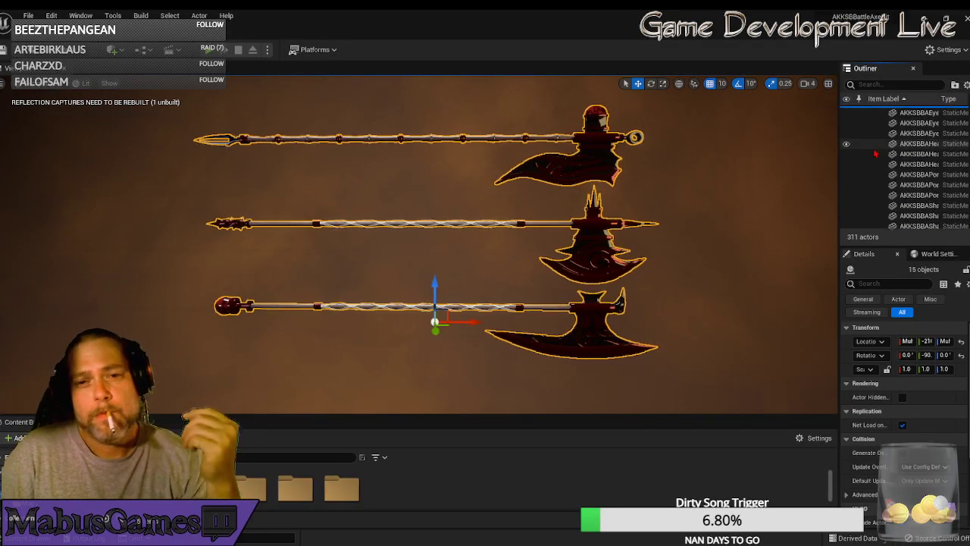
{"action": "left_click", "coordinate": [877, 185]}
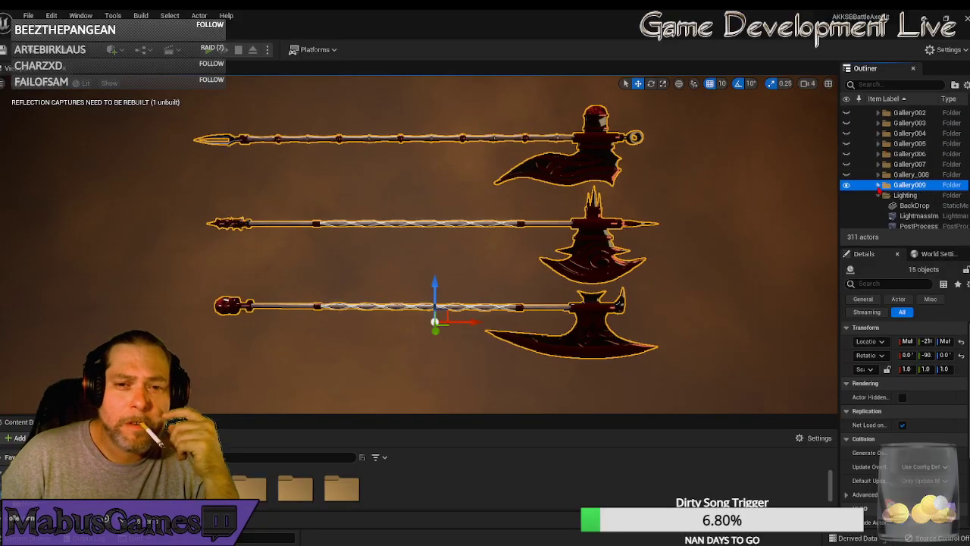
- Toggle the visibility of the Gallery009 folder to check that it controls the three red axes
{"action": "left_click", "coordinate": [847, 185]}
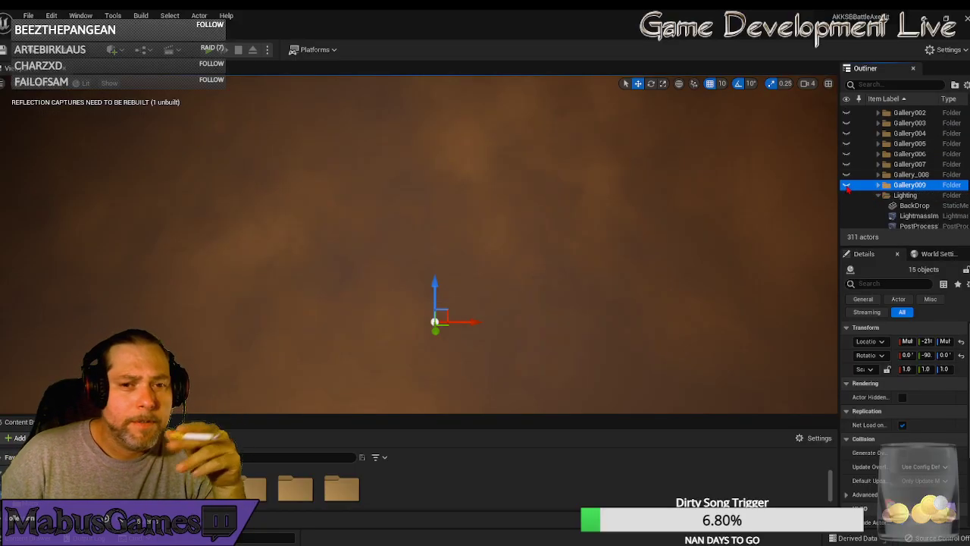
{"action": "left_click", "coordinate": [847, 184]}
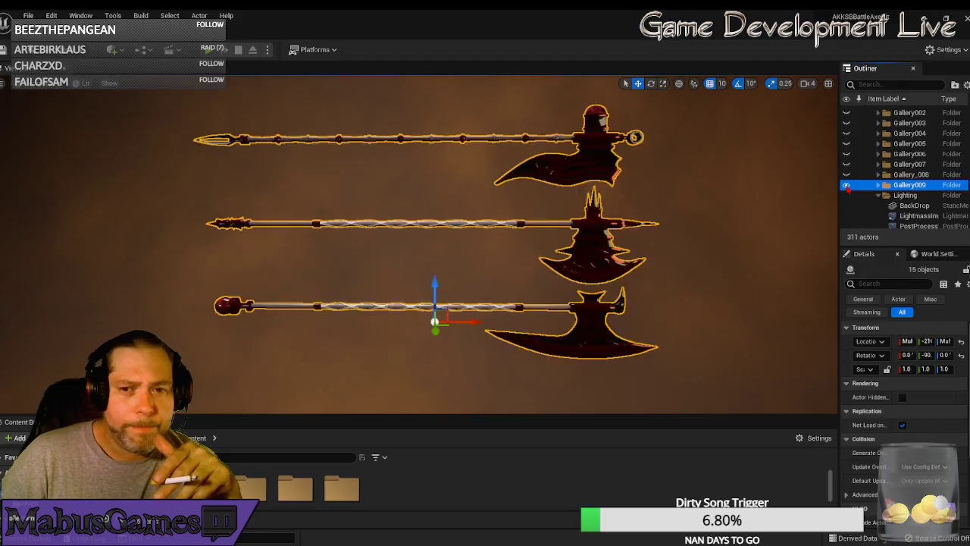
{"action": "left_click", "coordinate": [846, 185]}
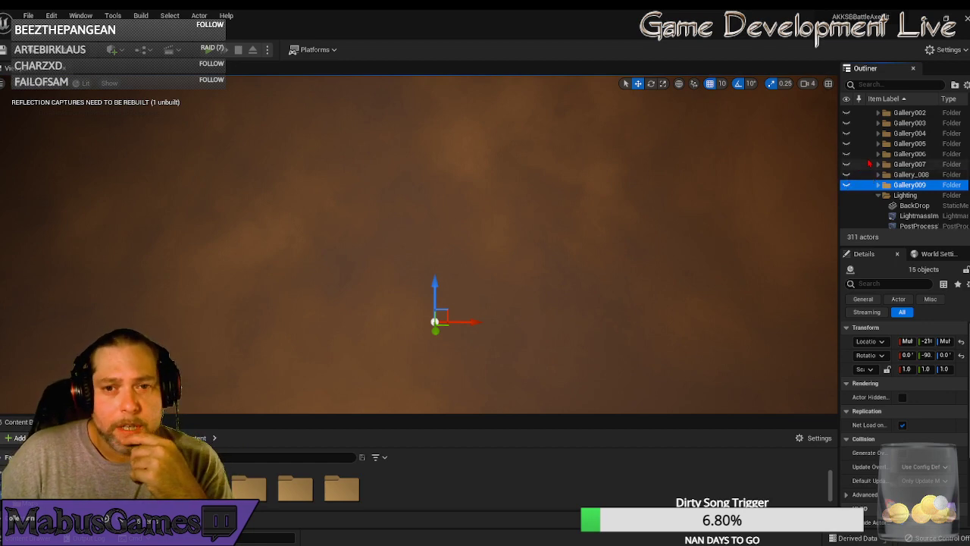
- Make the Featured folder and all gallery folders from Gallery001 to Gallery009 visible in the level
{"action": "scroll", "coordinate": [856, 163], "scroll_direction": "up", "scroll_amount": 1}
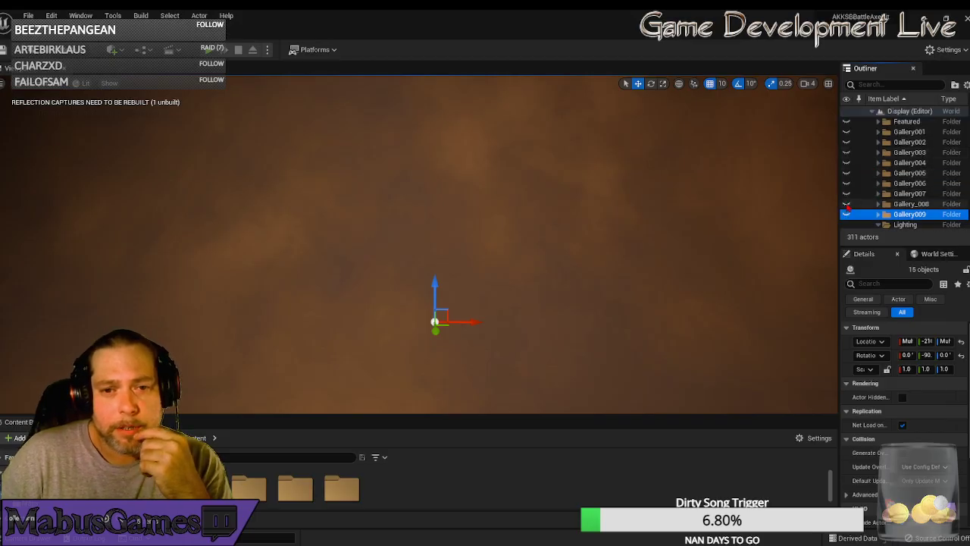
{"action": "left_click", "coordinate": [848, 207]}
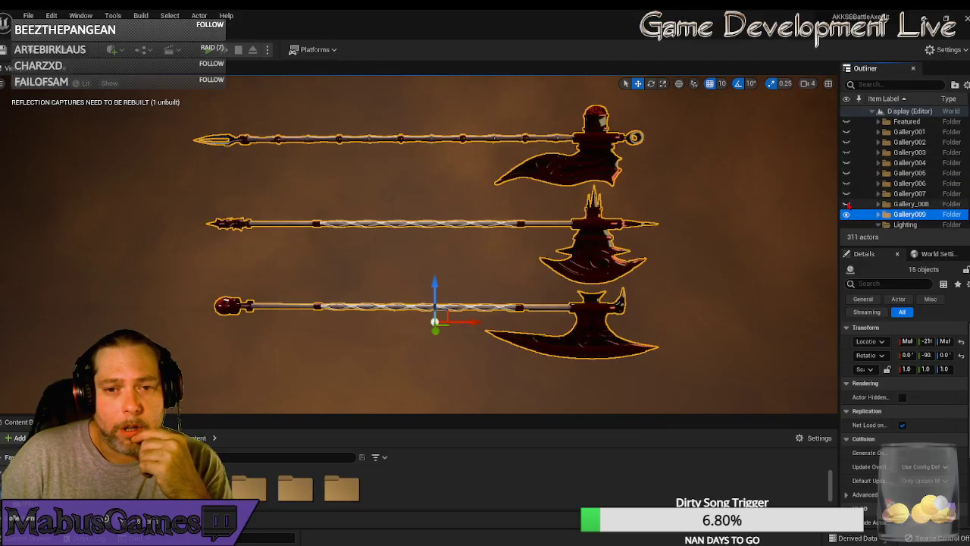
{"action": "left_click", "coordinate": [848, 194]}
{"action": "left_click", "coordinate": [848, 184]}
{"action": "left_click", "coordinate": [847, 174]}
{"action": "left_click", "coordinate": [847, 153]}
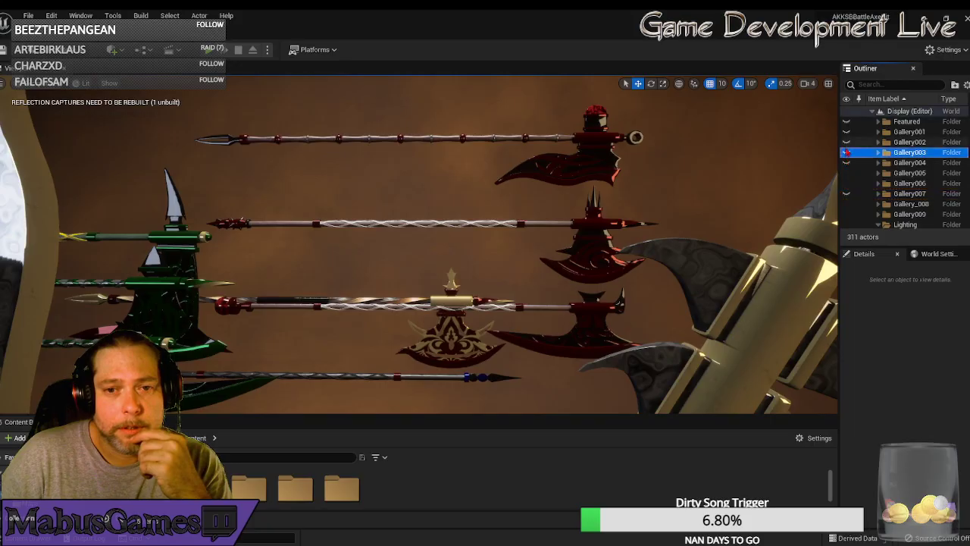
{"action": "left_click", "coordinate": [846, 163]}
{"action": "left_click", "coordinate": [846, 153]}
{"action": "left_click", "coordinate": [846, 194]}
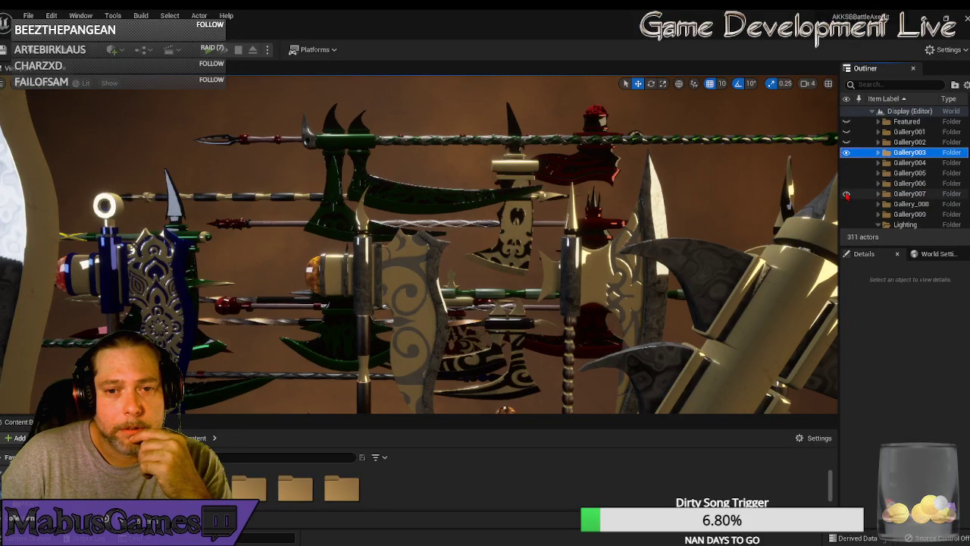
{"action": "left_click", "coordinate": [848, 142]}
{"action": "left_click", "coordinate": [847, 132]}
{"action": "left_click", "coordinate": [847, 122]}
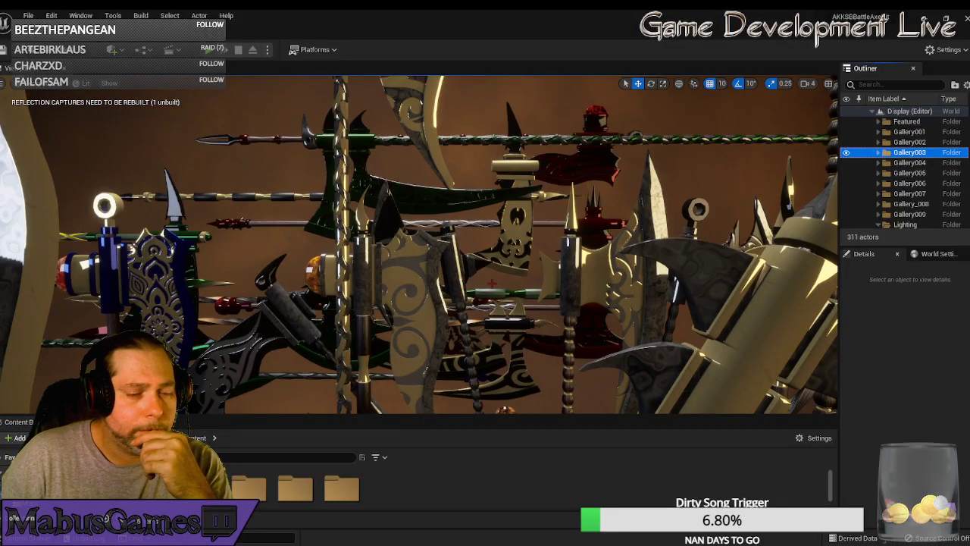
- Select all the displayed axes, loose parts and pedestals in the level together, leaving the backdrop out of the selection
{"action": "right_click_drag", "start_coordinate": [531, 242], "coordinate": [546, 242]}
{"action": "key", "text": "s"}
{"action": "key", "text": "s"}
{"action": "right_click_drag", "start_coordinate": [500, 280], "coordinate": [519, 284]}
{"action": "scroll", "coordinate": [419, 244], "scroll_direction": "up", "scroll_amount": 4}
{"action": "scroll", "coordinate": [419, 244], "scroll_direction": "down", "scroll_amount": 6}
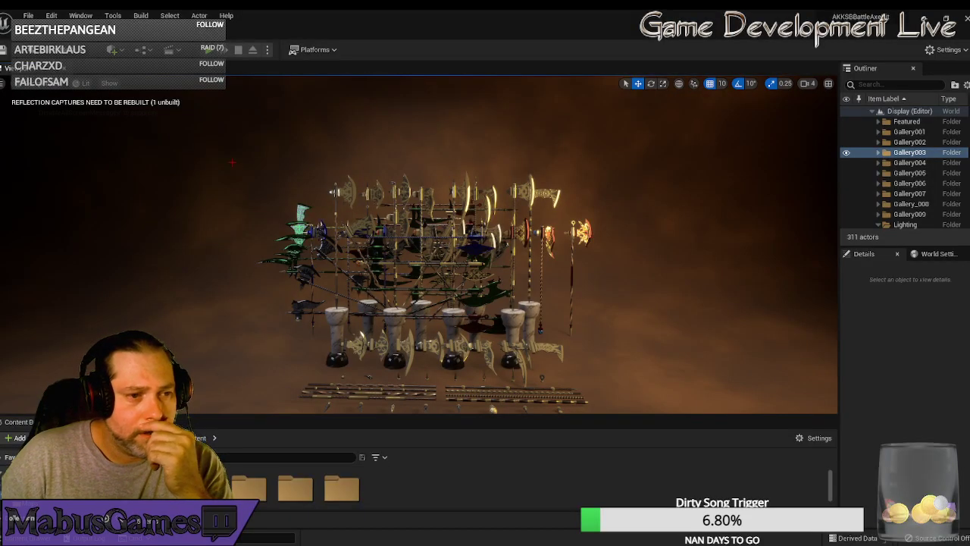
{"action": "right_click_drag", "start_coordinate": [231, 162], "coordinate": [203, 156]}
{"action": "scroll", "coordinate": [191, 135], "scroll_direction": "up", "scroll_amount": 8}
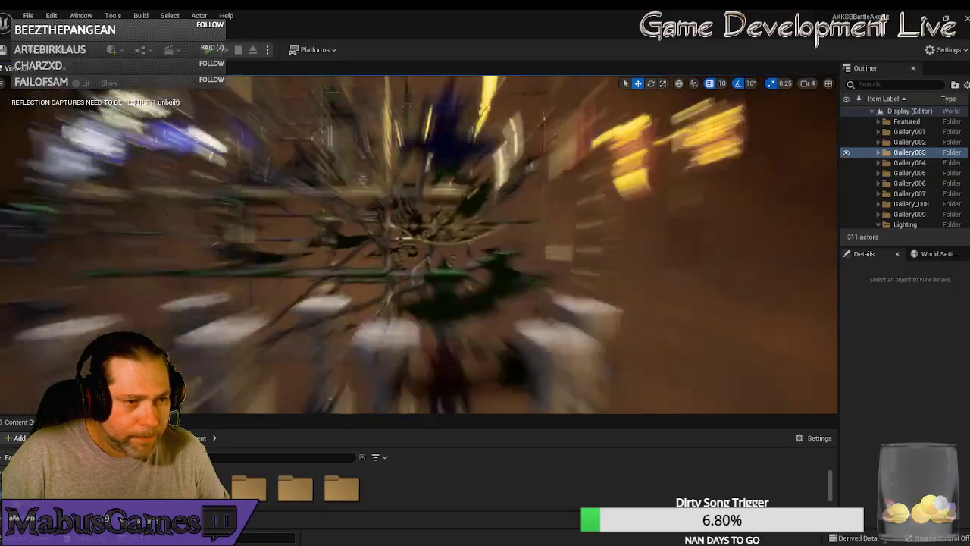
{"action": "scroll", "coordinate": [192, 138], "scroll_direction": "down", "scroll_amount": 7}
{"action": "scroll", "coordinate": [192, 138], "scroll_direction": "up", "scroll_amount": 1}
{"action": "scroll", "coordinate": [188, 125], "scroll_direction": "up", "scroll_amount": 1}
{"action": "mouse_move", "coordinate": [188, 126]}
{"action": "right_mouse_down"}
{"action": "mouse_move", "coordinate": [238, 178]}
{"action": "mouse_move", "coordinate": [143, 95]}
{"action": "mouse_move", "coordinate": [187, 134]}
{"action": "mouse_move", "coordinate": [180, 124]}
{"action": "right_mouse_up"}
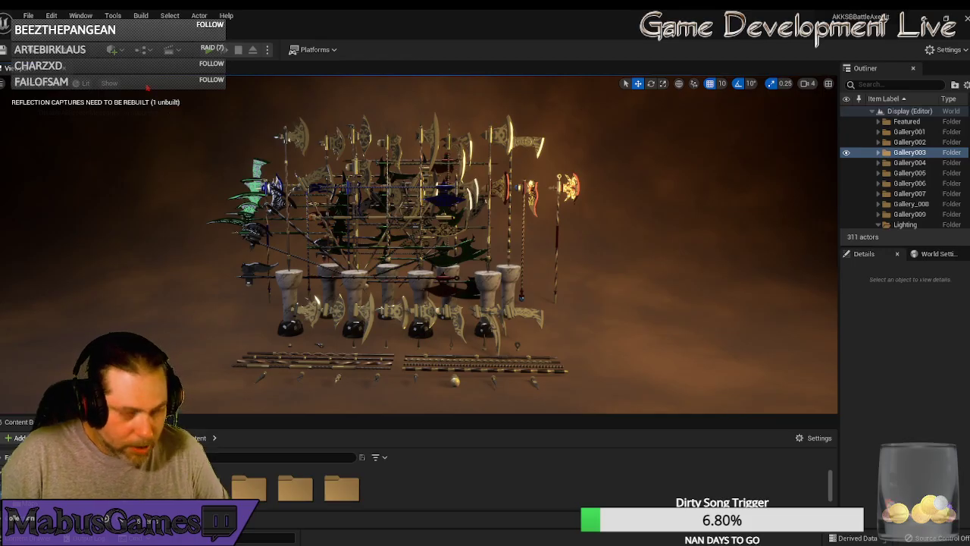
{"action": "right_click_drag", "start_coordinate": [197, 102], "coordinate": [198, 148]}
{"action": "right_click_drag", "start_coordinate": [269, 174], "coordinate": [272, 169]}
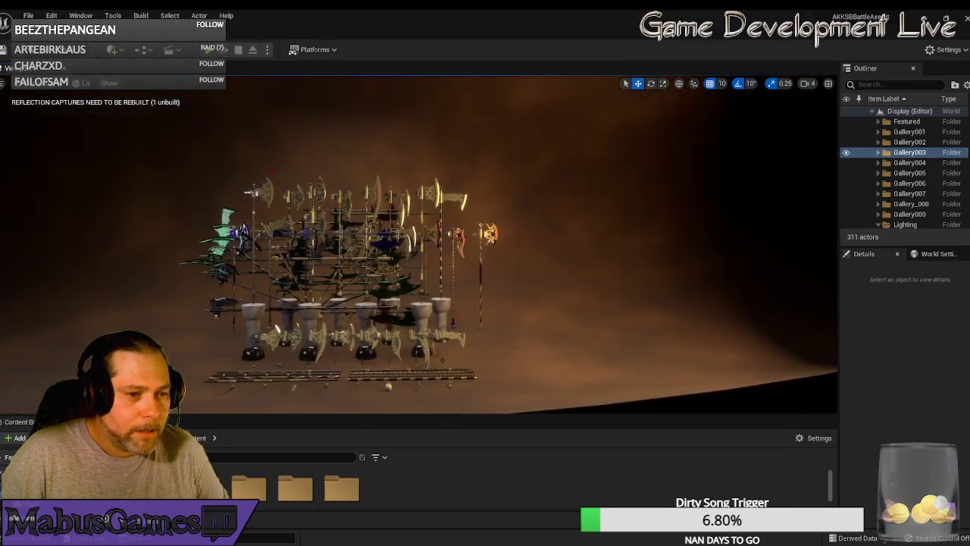
{"action": "left_click_drag", "start_coordinate": [204, 176], "coordinate": [505, 400], "text": "ctrl+alt"}
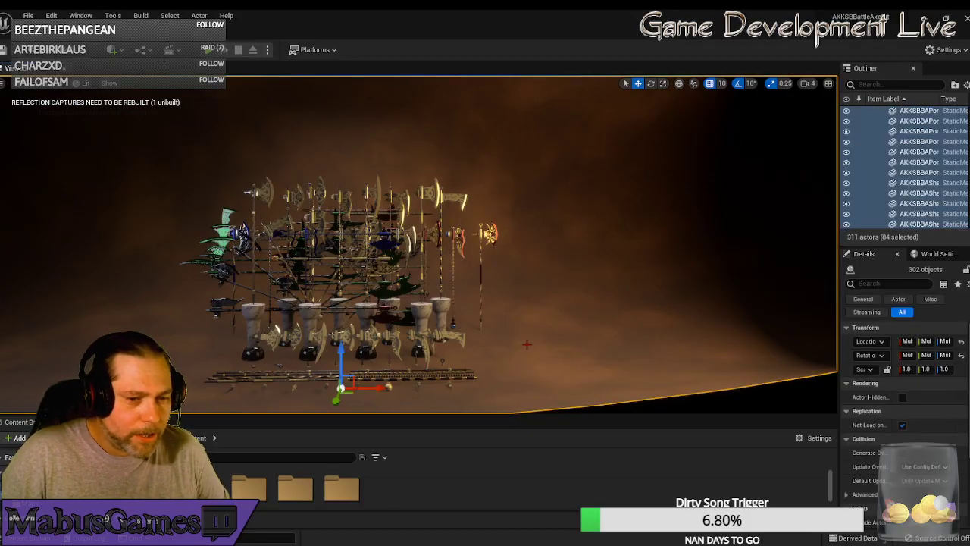
{"action": "scroll", "coordinate": [532, 331], "scroll_direction": "down", "scroll_amount": 5}
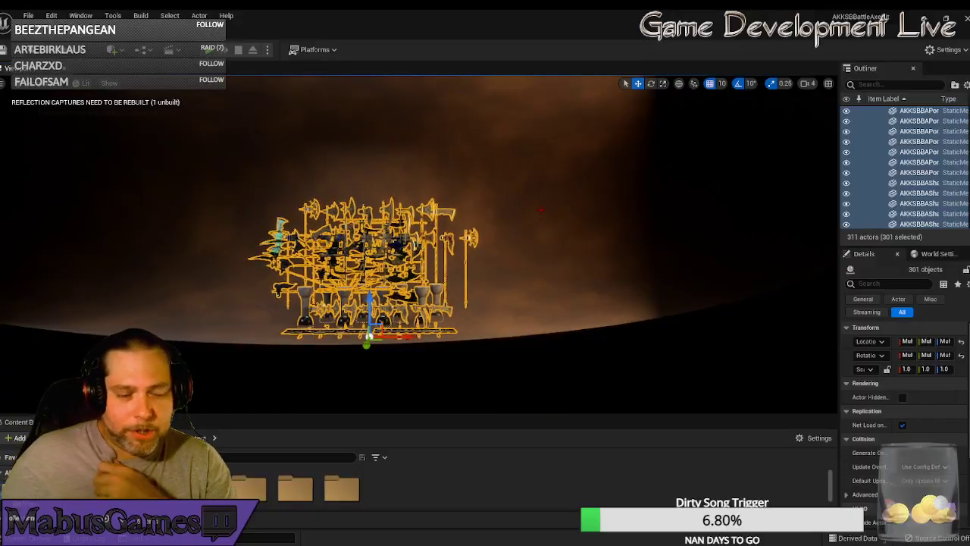
- Examine how the selected displays sit on the curved backdrop and look through the gallery folders and lighting actors in the Outliner
{"action": "right_click_drag", "start_coordinate": [532, 275], "coordinate": [529, 306]}
{"action": "key", "text": "w"}
{"action": "key", "text": "s"}
{"action": "key", "text": "w"}
{"action": "key", "text": "e"}
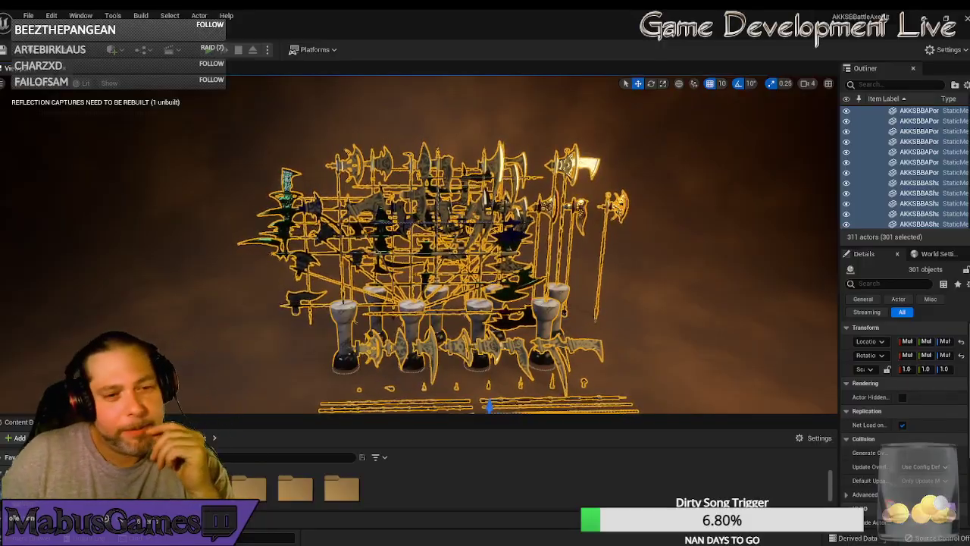
{"action": "left_click_drag", "start_coordinate": [583, 304], "coordinate": [582, 371]}
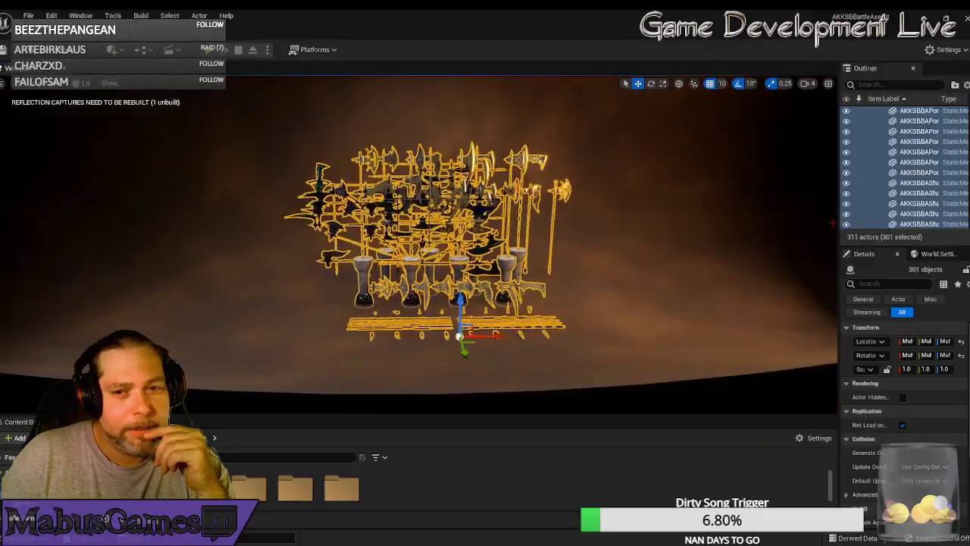
{"action": "scroll", "coordinate": [915, 203], "scroll_direction": "down", "scroll_amount": 10}
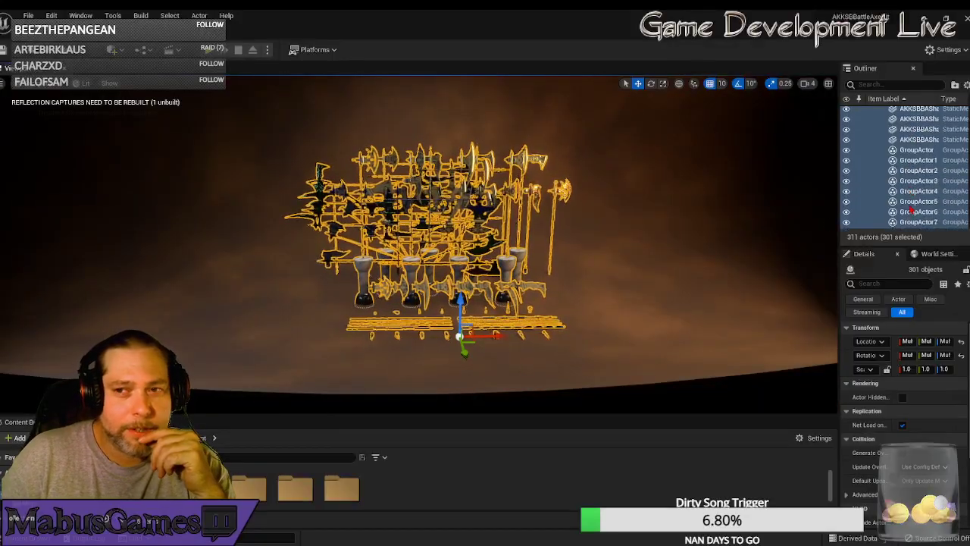
{"action": "scroll", "coordinate": [913, 209], "scroll_direction": "down", "scroll_amount": 6}
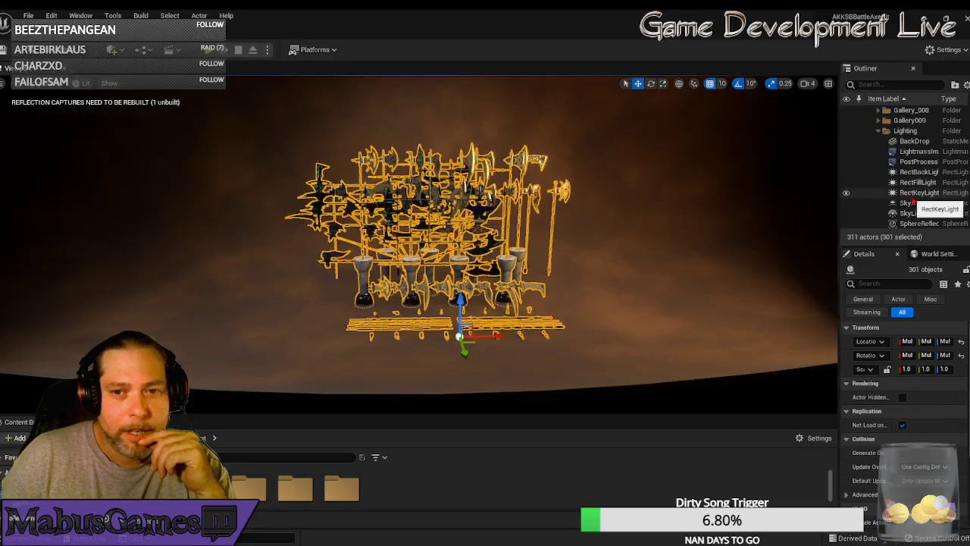
{"action": "right_click_drag", "start_coordinate": [434, 339], "coordinate": [531, 341]}
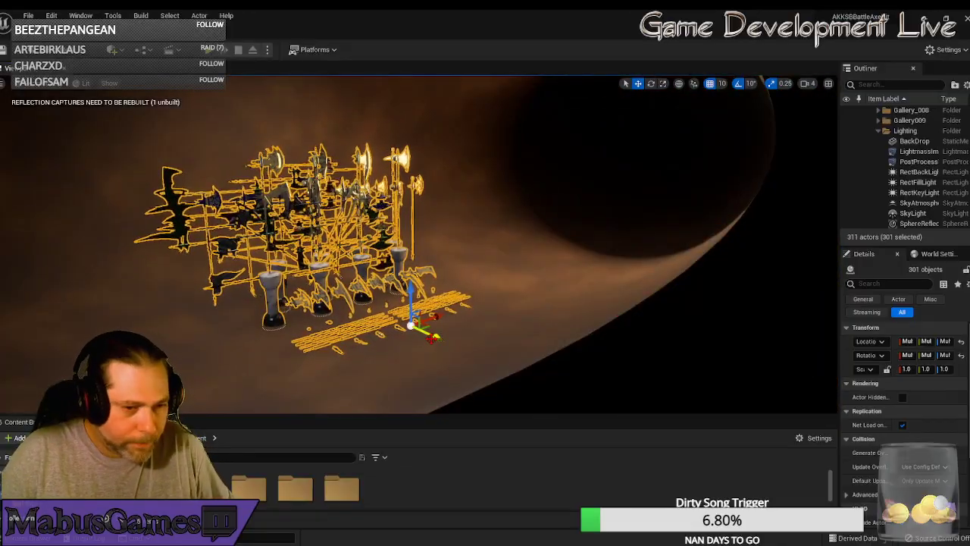
- Duplicate all the selected axes, parts and pedestals and place the copy in front of the originals, near the backdrop's edge
{"action": "left_click_drag", "start_coordinate": [429, 339], "coordinate": [523, 378], "text": "alt"}
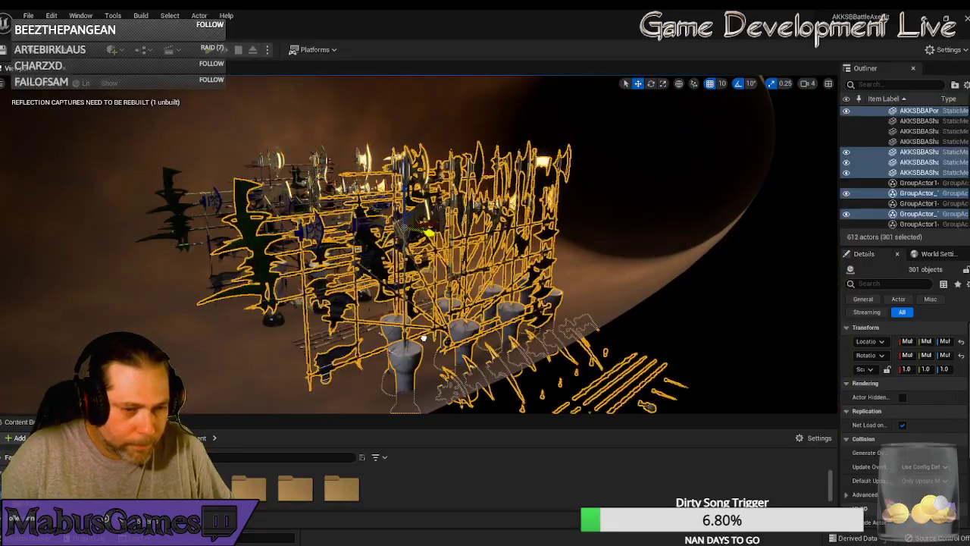
{"action": "right_click_drag", "start_coordinate": [523, 377], "coordinate": [573, 405]}
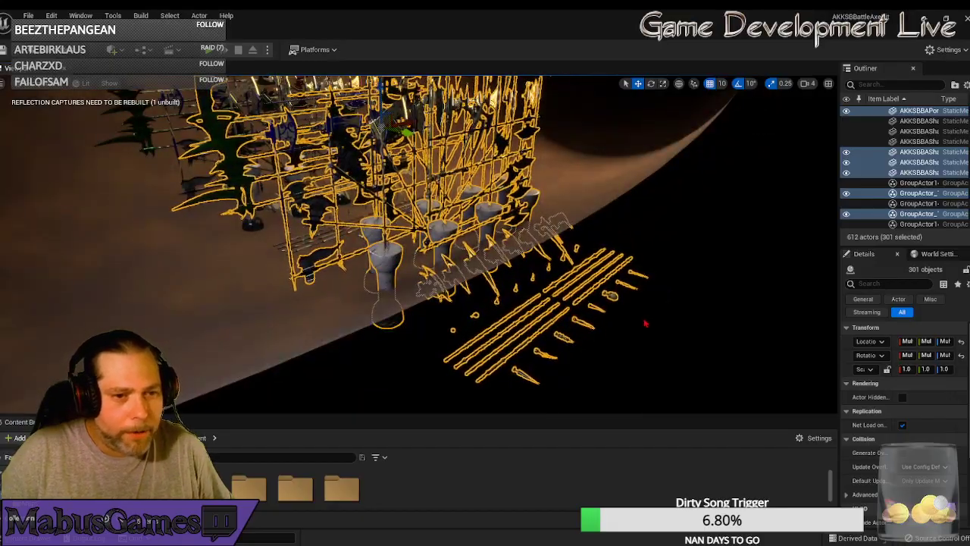
{"action": "mouse_move", "coordinate": [626, 306]}
{"action": "left_mouse_down"}
{"action": "mouse_move", "coordinate": [628, 274]}
{"action": "mouse_move", "coordinate": [626, 306]}
{"action": "left_mouse_up"}
{"action": "right_click_drag", "start_coordinate": [626, 306], "coordinate": [605, 280]}
- Try to move the duplicated displays back over the original displays on the backdrop
{"action": "left_click_drag", "start_coordinate": [388, 208], "coordinate": [225, 191]}
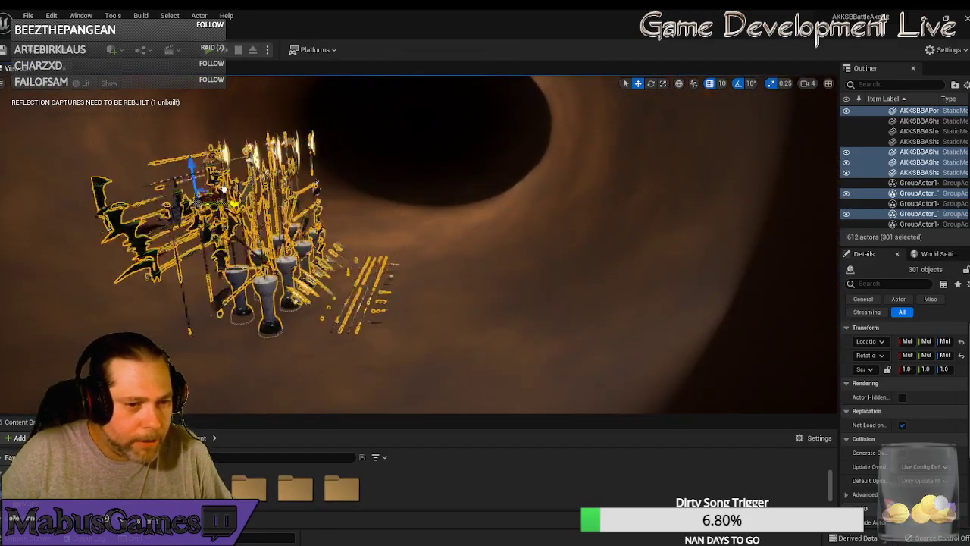
{"action": "key", "text": "w"}
{"action": "right_click_drag", "start_coordinate": [412, 263], "coordinate": [371, 262]}
- Hide the Featured folder and all gallery folders from Gallery001 to Gallery009, and collapse the Gallery009 folder
{"action": "scroll", "coordinate": [950, 192], "scroll_direction": "up", "scroll_amount": 12}
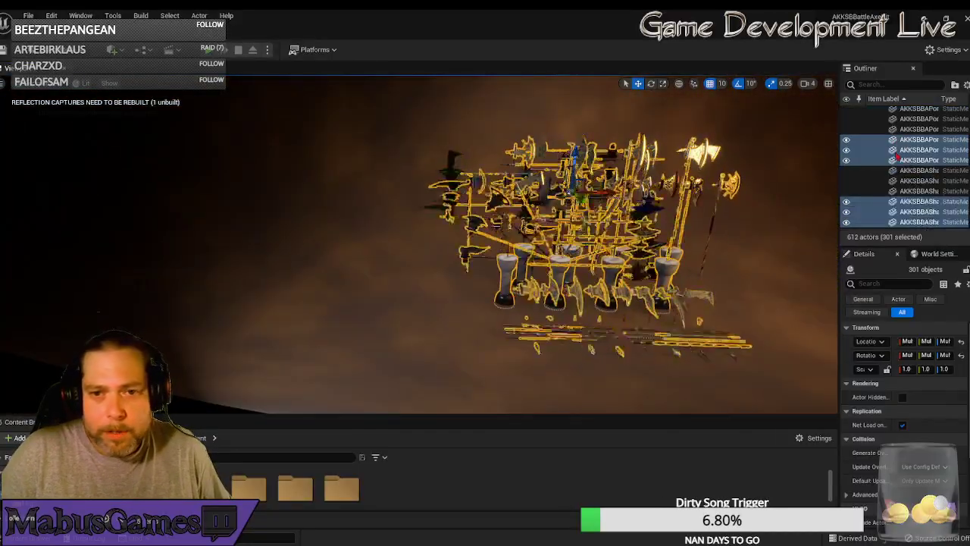
{"action": "scroll", "coordinate": [940, 171], "scroll_direction": "up", "scroll_amount": 20}
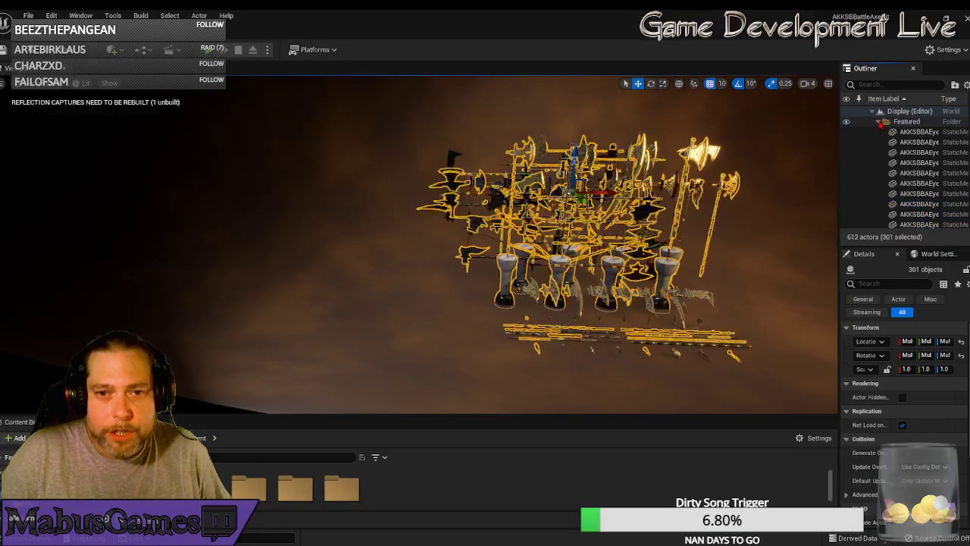
{"action": "left_click", "coordinate": [878, 121]}
{"action": "left_click", "coordinate": [847, 122]}
{"action": "left_click", "coordinate": [848, 132]}
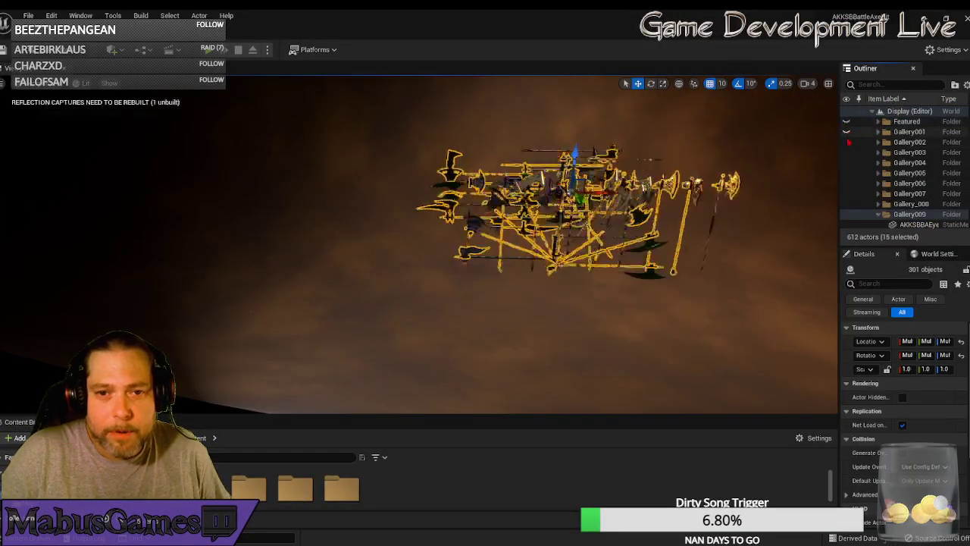
{"action": "left_click", "coordinate": [847, 143]}
{"action": "left_click", "coordinate": [847, 153]}
{"action": "left_click", "coordinate": [848, 163]}
{"action": "left_click", "coordinate": [846, 173]}
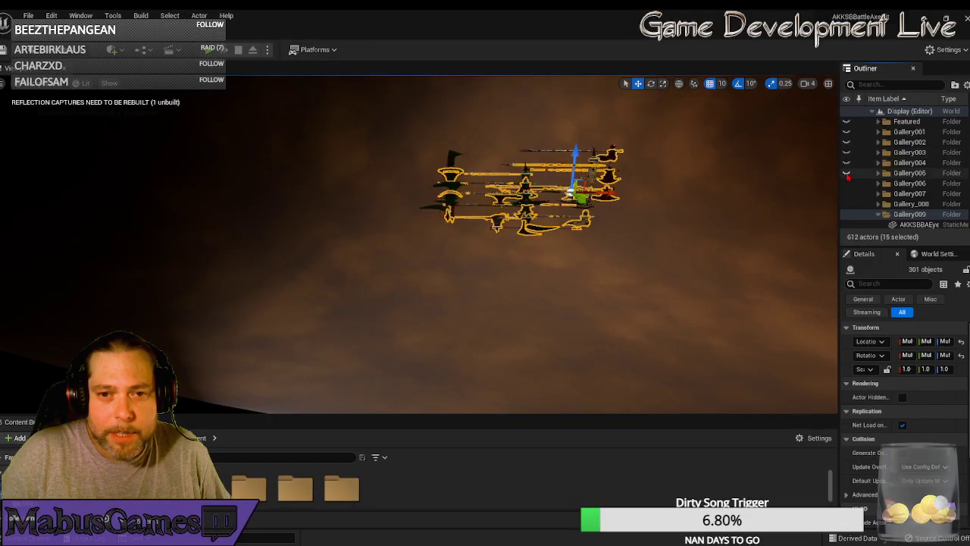
{"action": "left_click", "coordinate": [847, 183]}
{"action": "left_click", "coordinate": [846, 193]}
{"action": "left_click", "coordinate": [847, 204]}
{"action": "scroll", "coordinate": [848, 206], "scroll_direction": "down", "scroll_amount": 1}
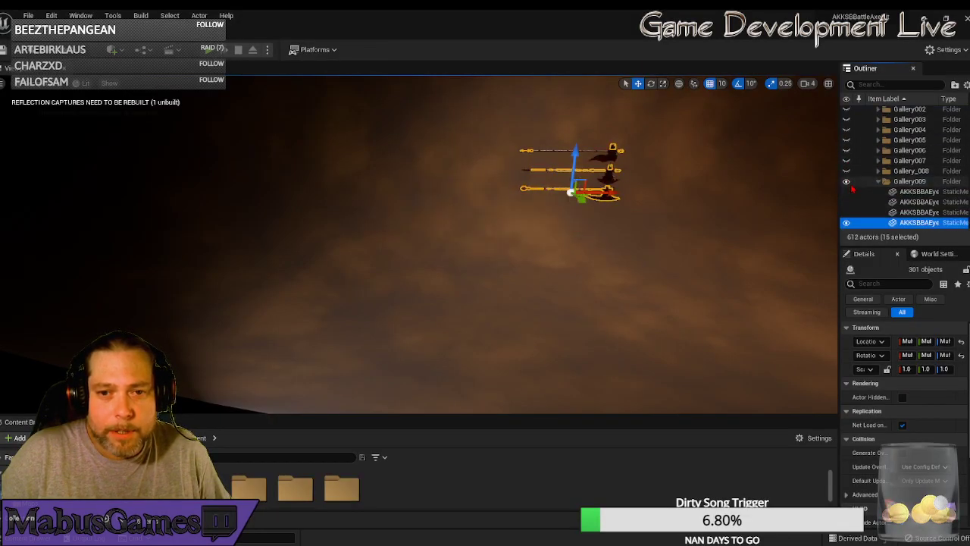
{"action": "left_click", "coordinate": [847, 183]}
{"action": "scroll", "coordinate": [872, 181], "scroll_direction": "down", "scroll_amount": 2}
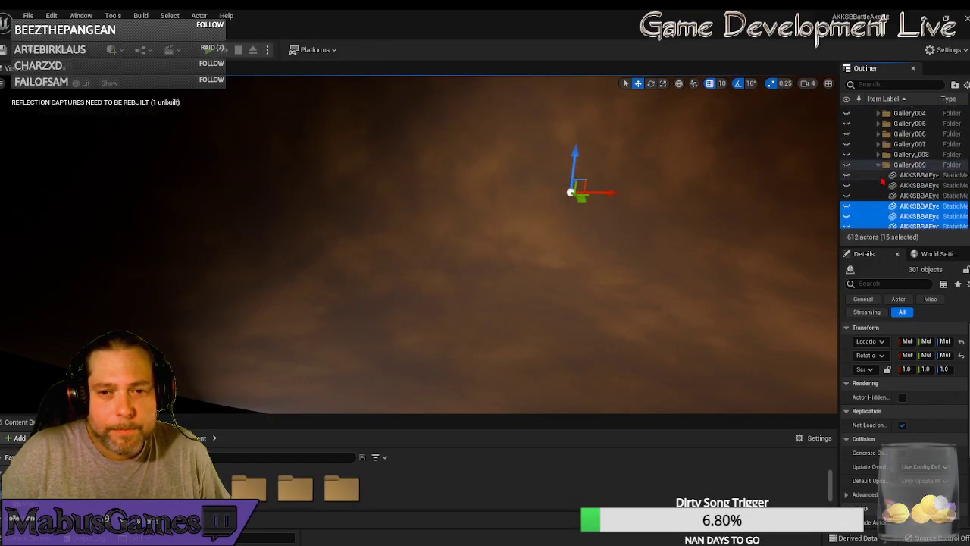
{"action": "left_click", "coordinate": [879, 115]}
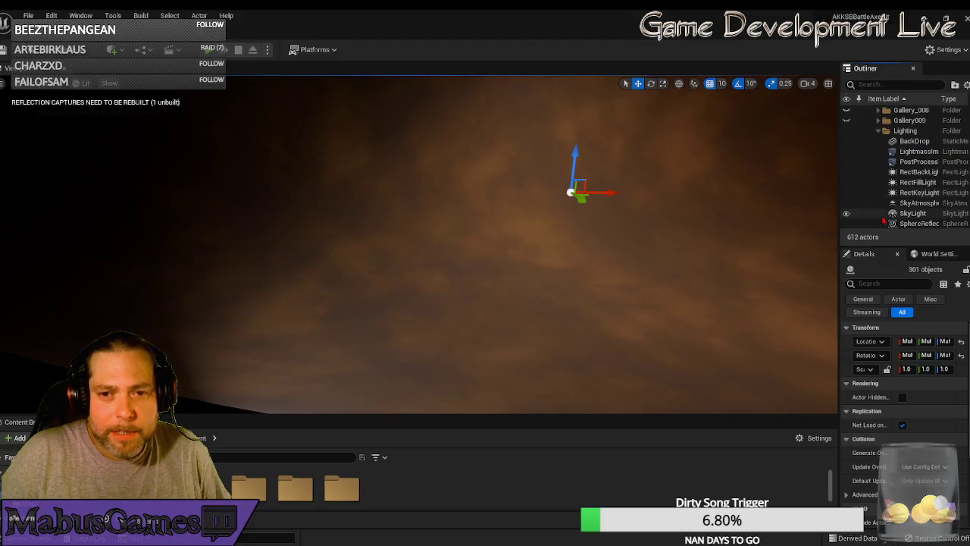
{"action": "scroll", "coordinate": [883, 220], "scroll_direction": "up", "scroll_amount": 3}
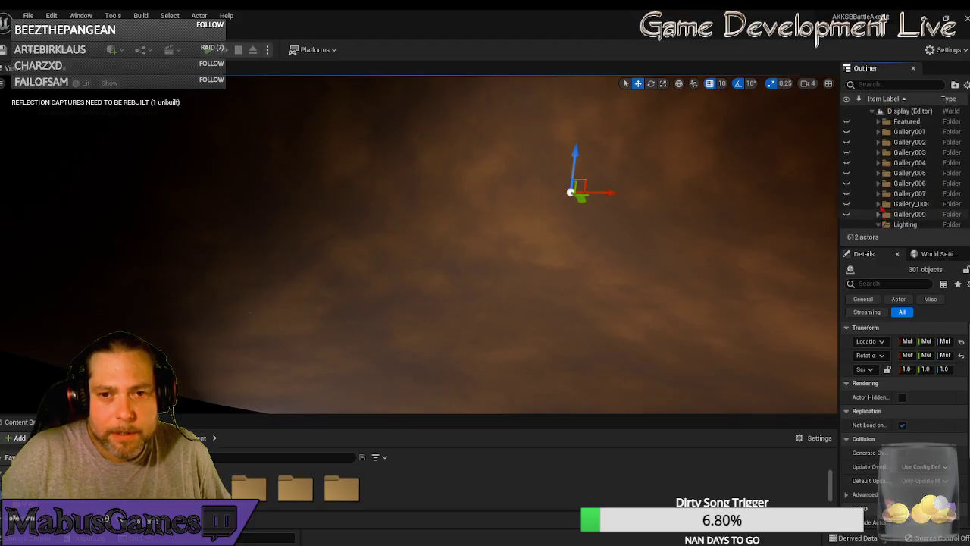
{"action": "scroll", "coordinate": [867, 148], "scroll_direction": "down", "scroll_amount": 3}
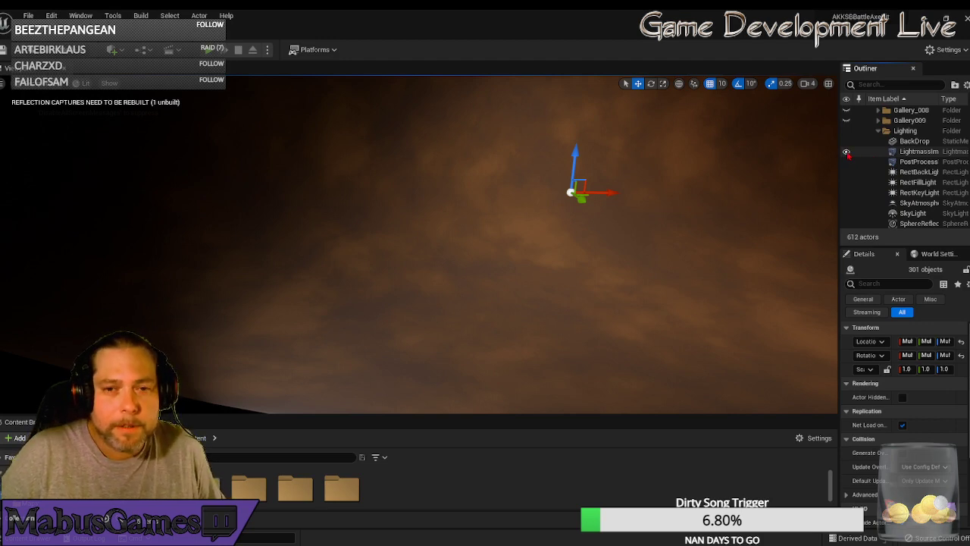
- Undo the hiding of the folders and the last move of the duplicated displays
{"action": "key", "text": "ctrl+z"}
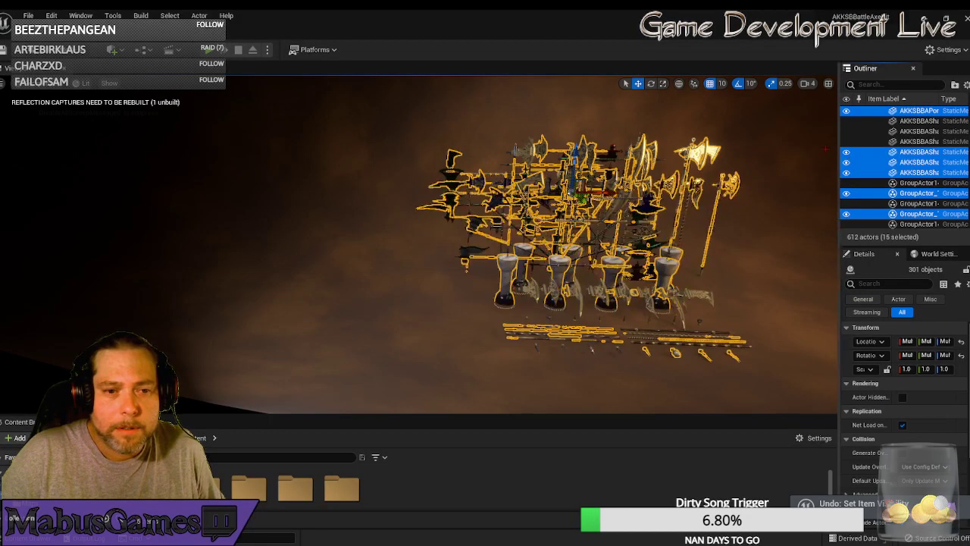
{"action": "key", "text": "ctrl+z"}
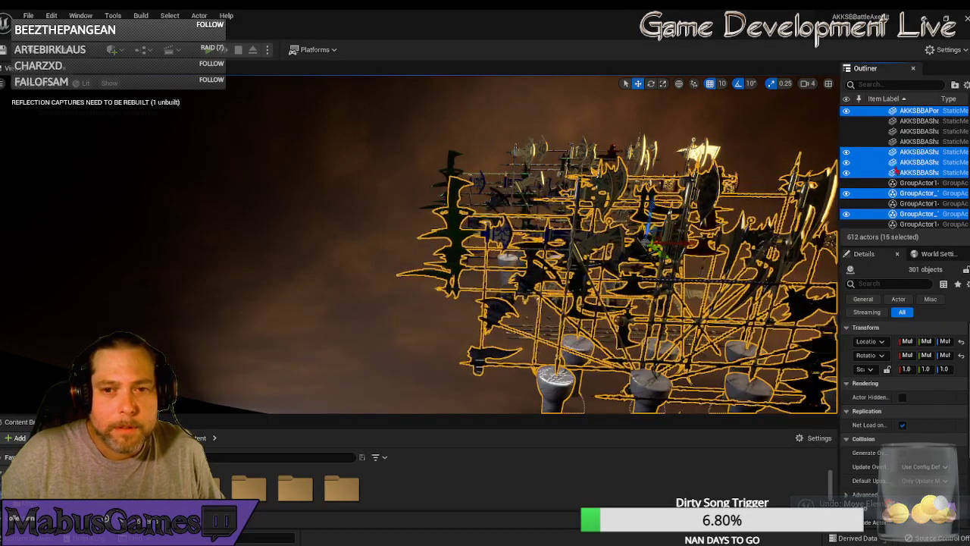
{"action": "right_click_drag", "start_coordinate": [682, 242], "coordinate": [739, 254]}
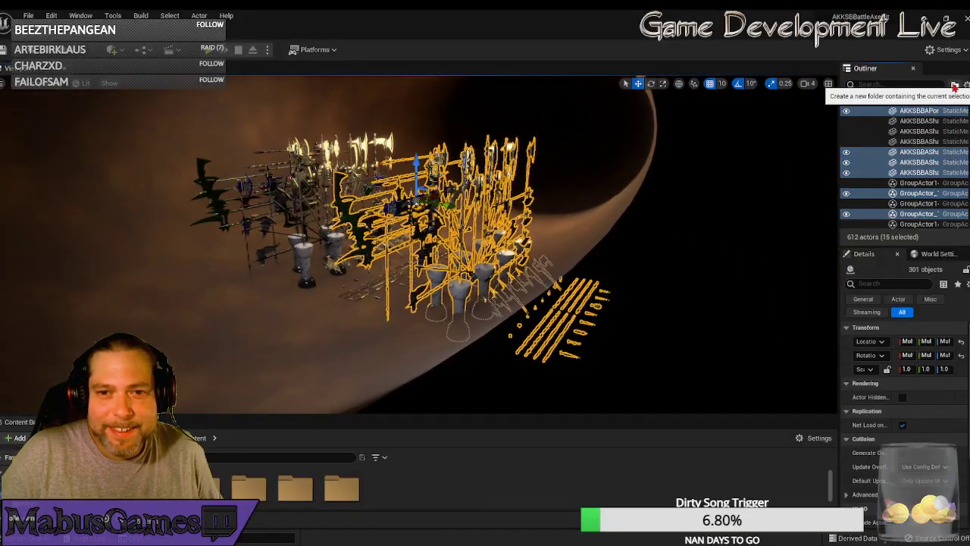
- Create a new folder named Everything from the selected duplicated displays and collapse it in the Outliner
{"action": "left_click", "coordinate": [954, 86]}
{"action": "type", "text": "Ev"}
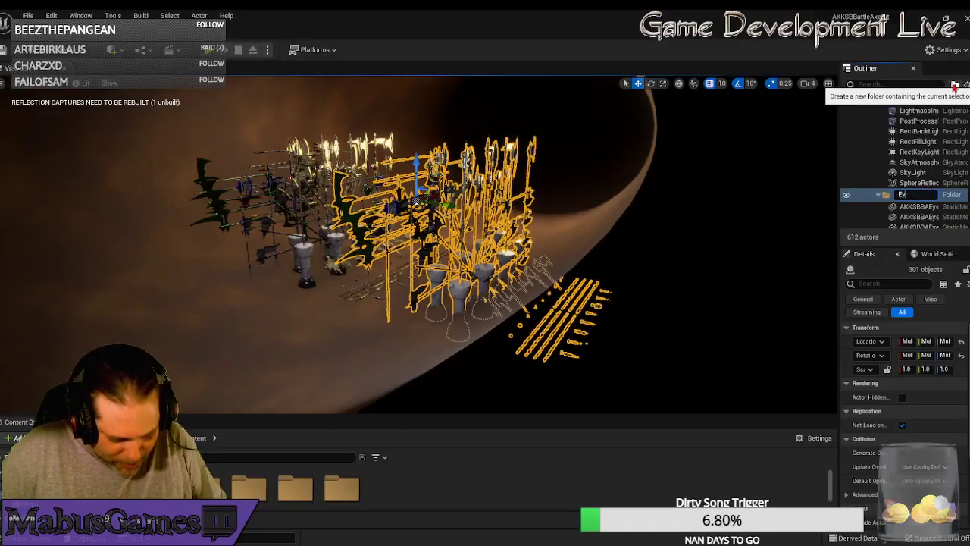
{"action": "type", "text": "erything"}
{"action": "key", "text": "Return"}
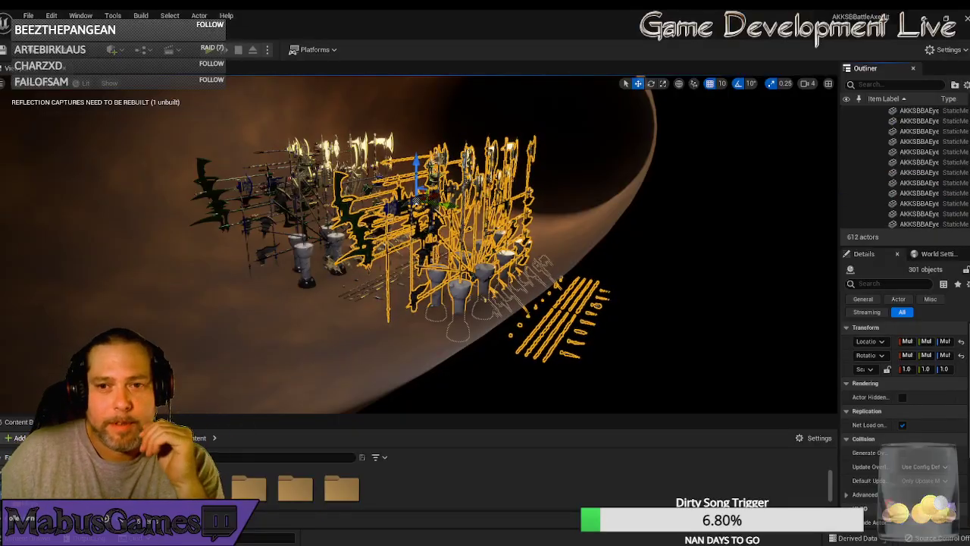
{"action": "left_click", "coordinate": [887, 122]}
{"action": "left_click", "coordinate": [880, 122]}
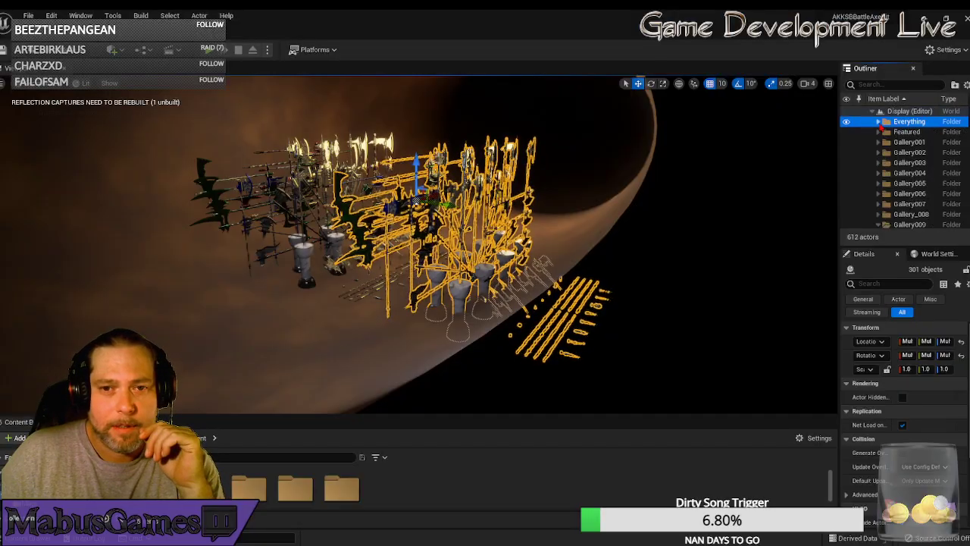
- Hide the Featured folder and Gallery001 to Gallery009, leaving only the Everything folder visible in the level
{"action": "left_click", "coordinate": [846, 122]}
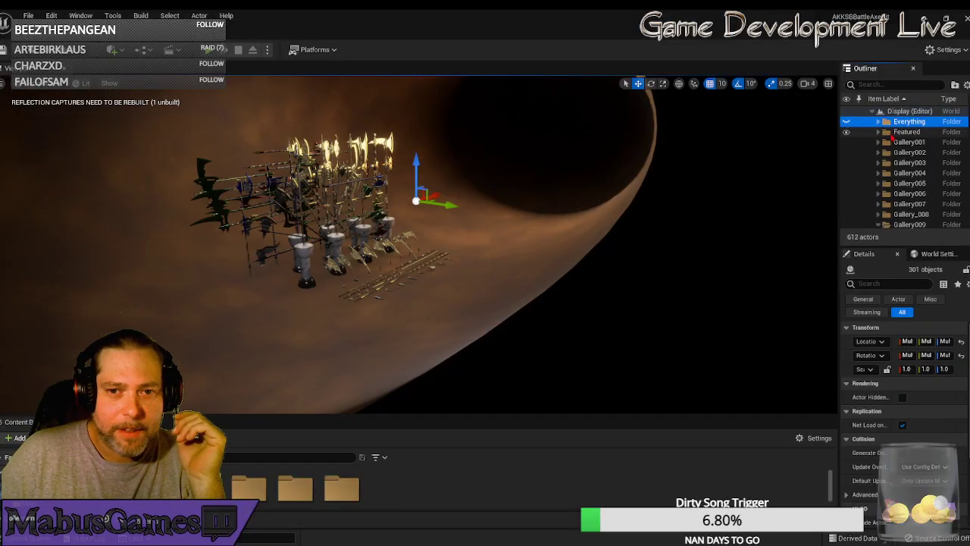
{"action": "left_click", "coordinate": [847, 131]}
{"action": "left_click", "coordinate": [847, 142]}
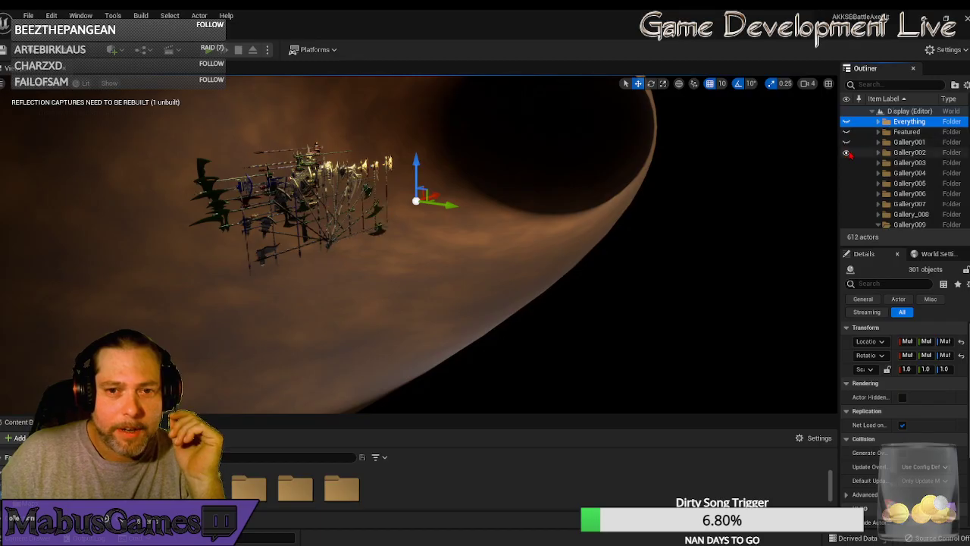
{"action": "left_click", "coordinate": [846, 153]}
{"action": "left_click", "coordinate": [847, 163]}
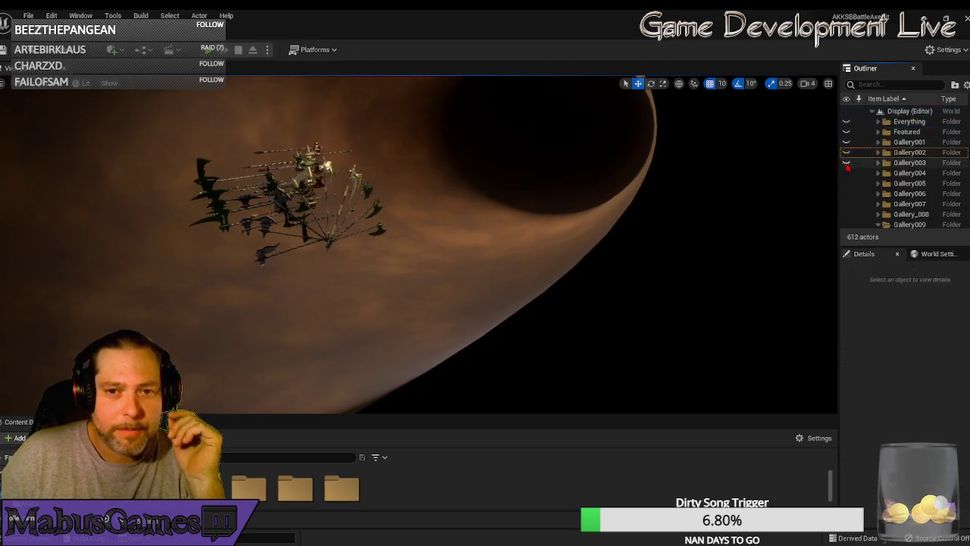
{"action": "left_click", "coordinate": [846, 183]}
{"action": "left_click", "coordinate": [846, 194]}
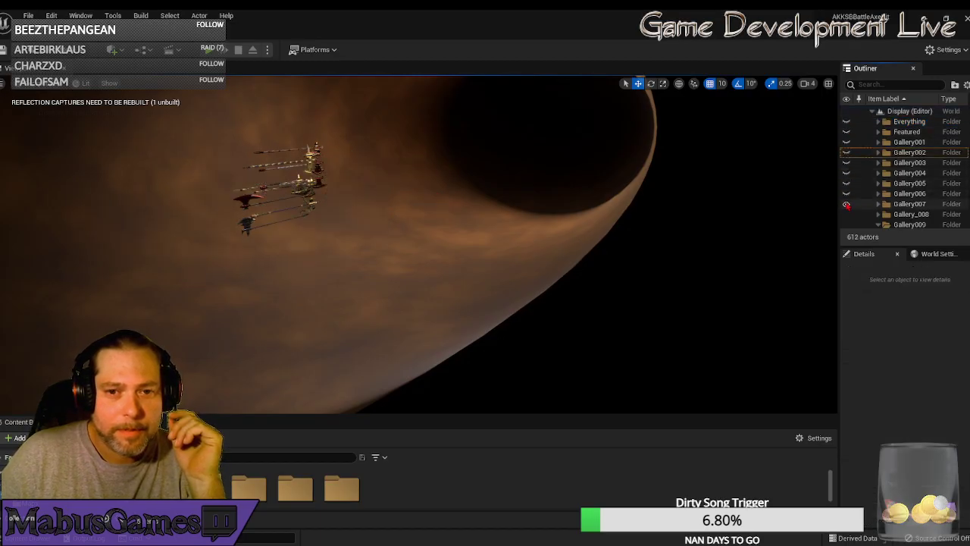
{"action": "left_click", "coordinate": [847, 215]}
{"action": "scroll", "coordinate": [858, 197], "scroll_direction": "down", "scroll_amount": 2}
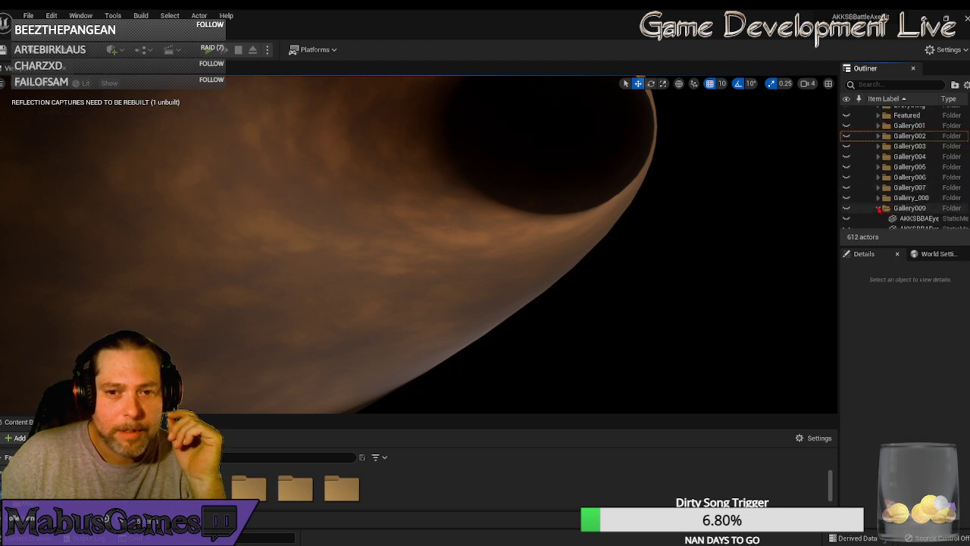
{"action": "scroll", "coordinate": [846, 176], "scroll_direction": "up", "scroll_amount": 2}
{"action": "left_click", "coordinate": [847, 122]}
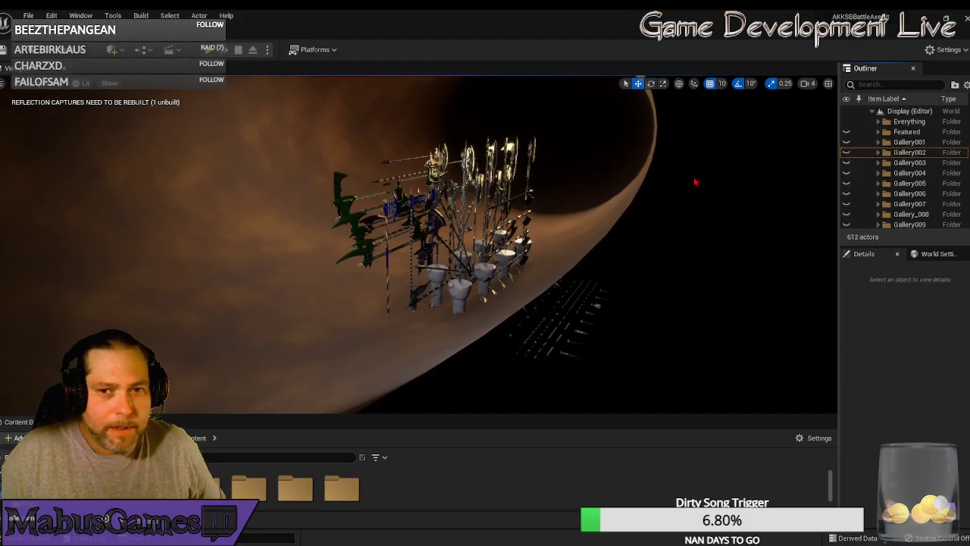
- Select every actor inside the Everything folder, from the first AKKSBBAEye mesh through Pedestal16
{"action": "left_click", "coordinate": [909, 125]}
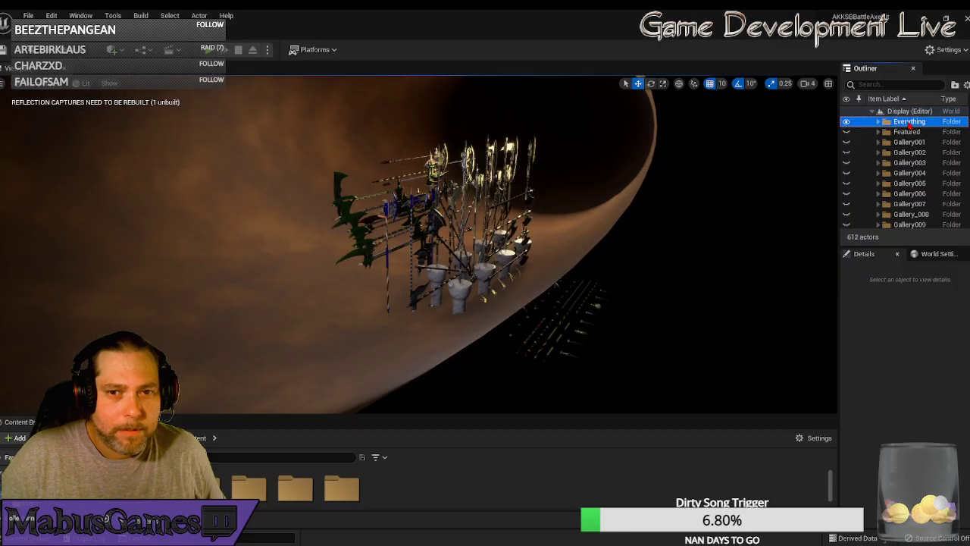
{"action": "left_click", "coordinate": [878, 122]}
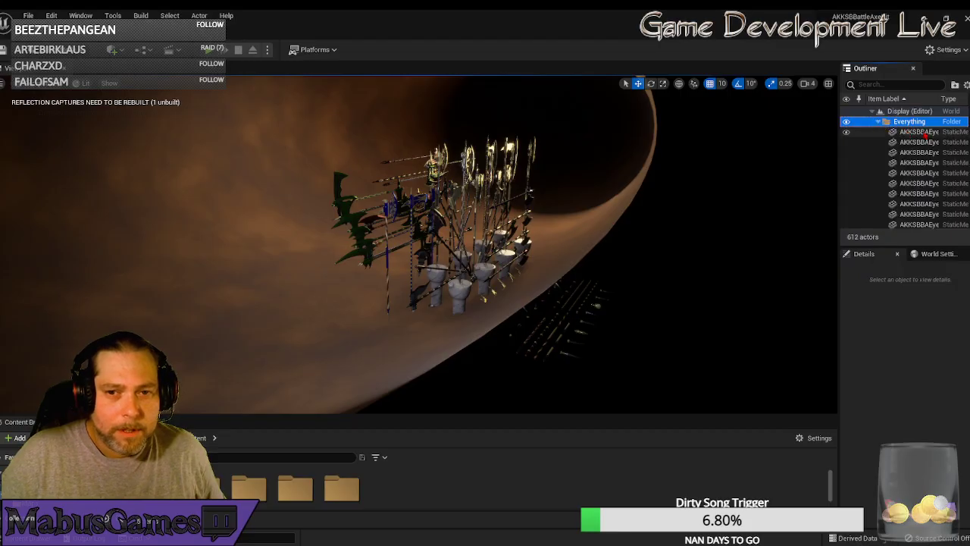
{"action": "left_click", "coordinate": [913, 134]}
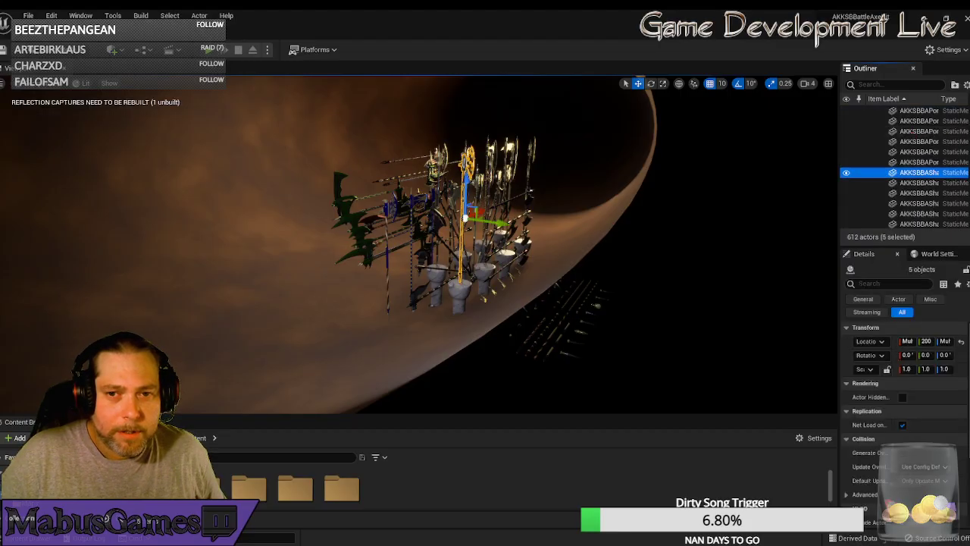
{"action": "scroll", "coordinate": [905, 168], "scroll_direction": "down", "scroll_amount": 15}
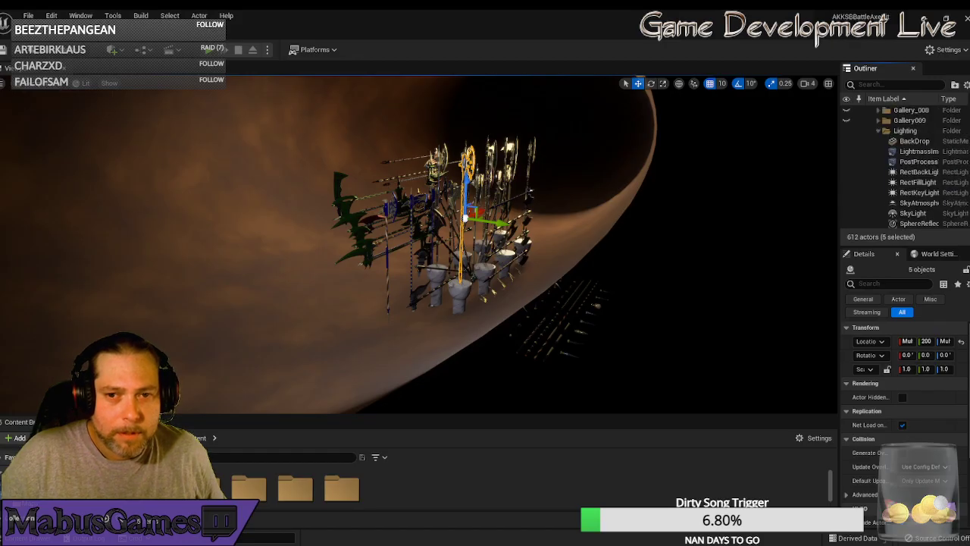
{"action": "scroll", "coordinate": [917, 206], "scroll_direction": "down", "scroll_amount": 10}
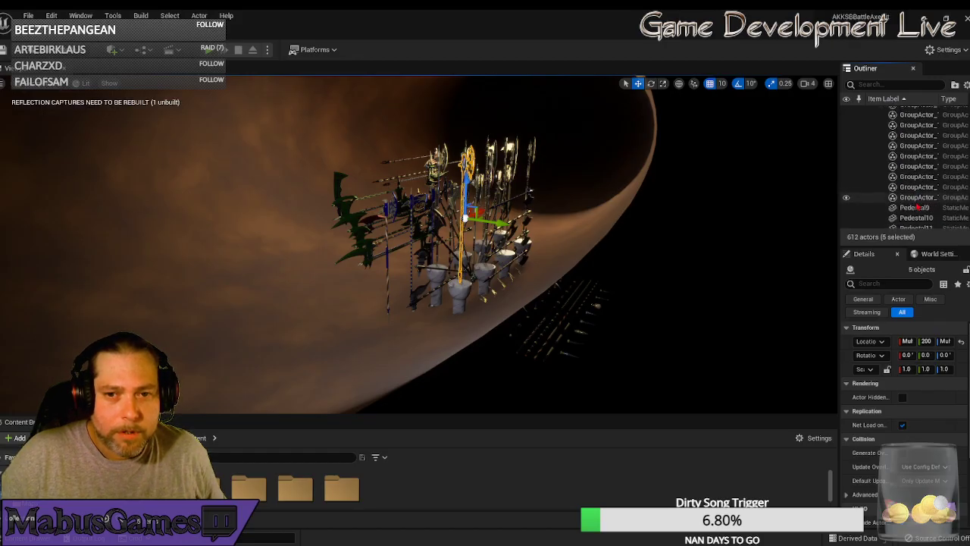
{"action": "scroll", "coordinate": [918, 206], "scroll_direction": "down", "scroll_amount": 5}
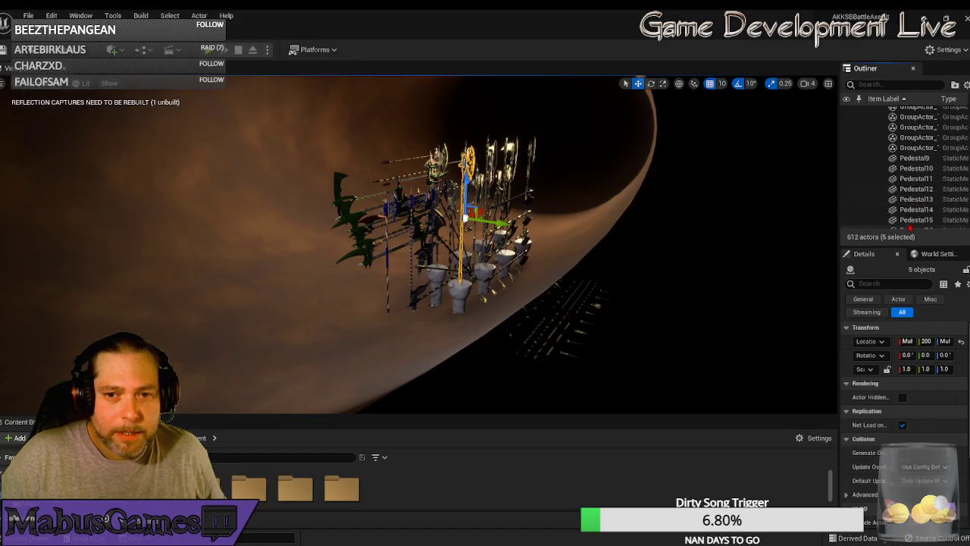
{"action": "scroll", "coordinate": [910, 228], "scroll_direction": "down", "scroll_amount": 1}
{"action": "left_click", "coordinate": [914, 214]}
{"action": "scroll", "coordinate": [917, 189], "scroll_direction": "up", "scroll_amount": 3}
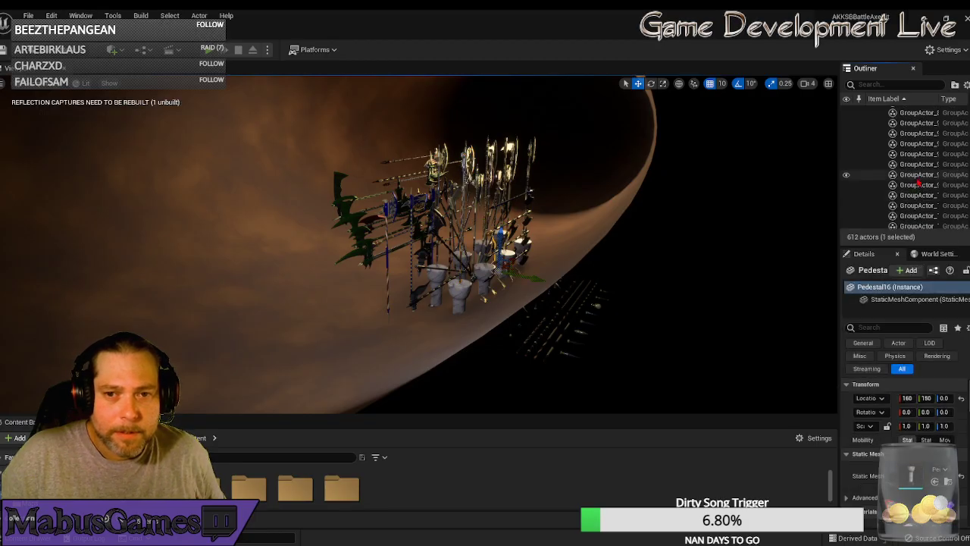
{"action": "scroll", "coordinate": [919, 183], "scroll_direction": "up", "scroll_amount": 8}
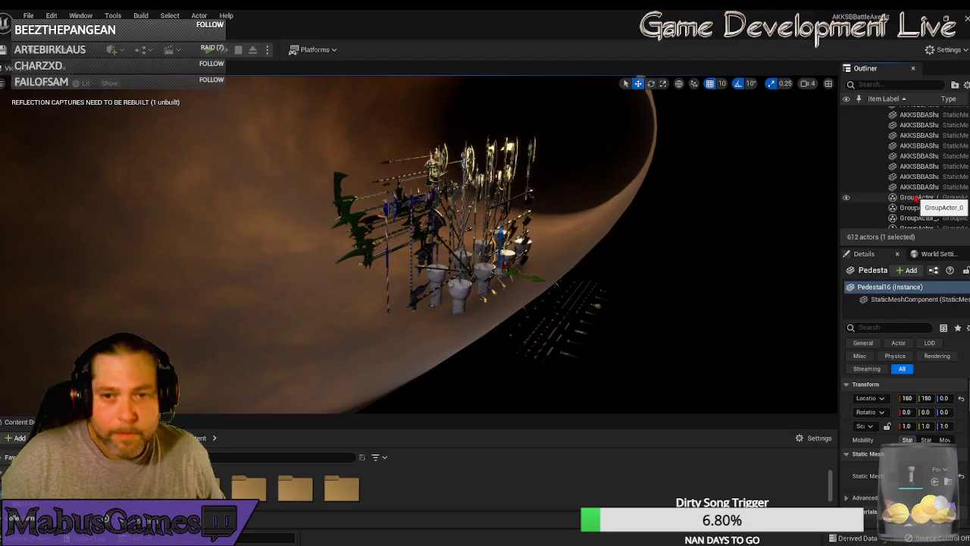
{"action": "scroll", "coordinate": [910, 182], "scroll_direction": "up", "scroll_amount": 5}
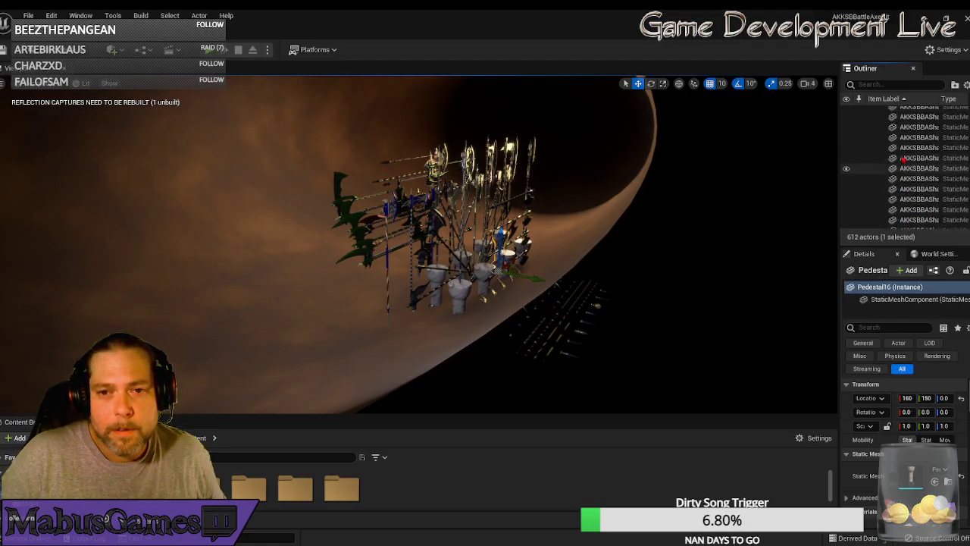
{"action": "scroll", "coordinate": [904, 159], "scroll_direction": "up", "scroll_amount": 2}
{"action": "scroll", "coordinate": [932, 133], "scroll_direction": "up", "scroll_amount": 10}
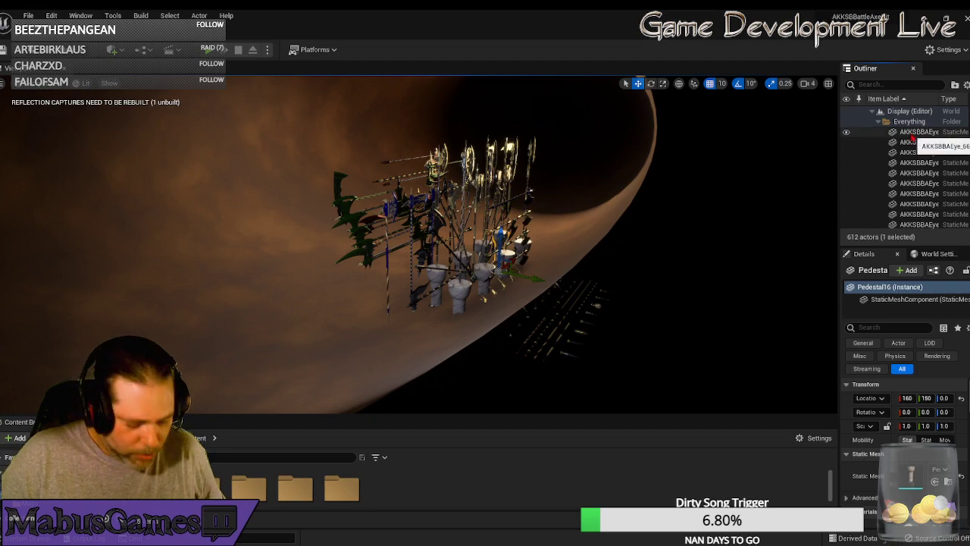
{"action": "left_click", "coordinate": [934, 136], "text": "shift"}
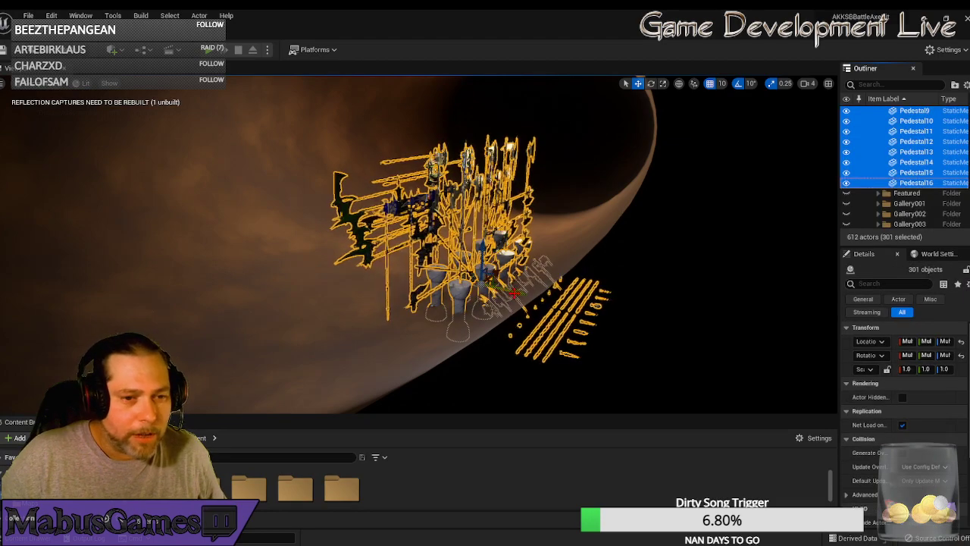
- Move the selected Everything displays sideways so they stand in front of the backdrop
{"action": "left_click_drag", "start_coordinate": [514, 293], "coordinate": [384, 271]}
{"action": "key", "text": "w"}
{"action": "right_click_drag", "start_coordinate": [384, 272], "coordinate": [485, 265]}
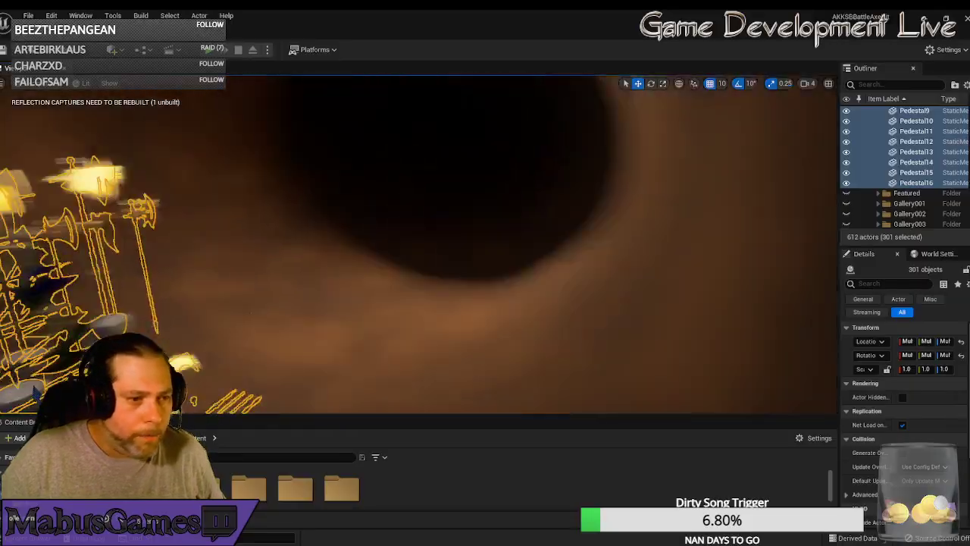
{"action": "key", "text": "f"}
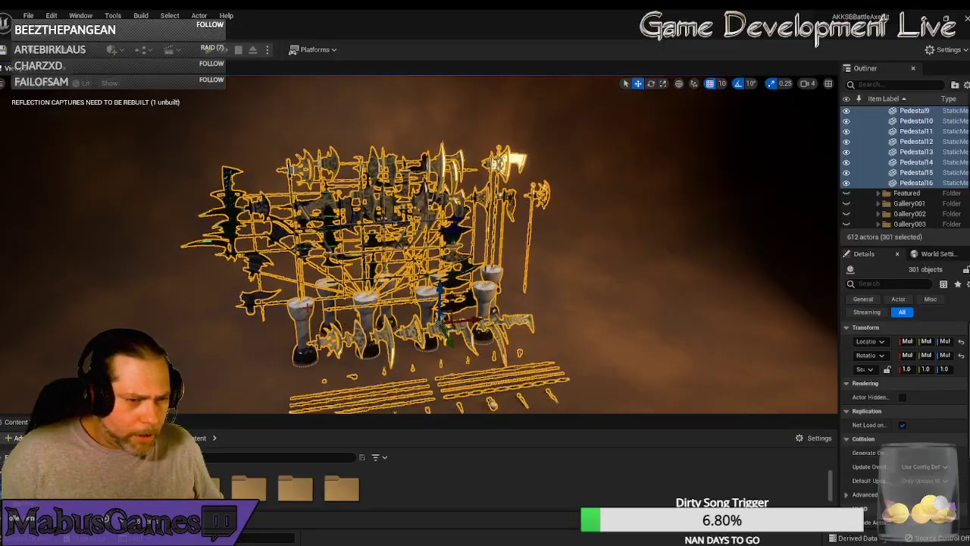
- Delete all eight duplicated pedestals, Pedestal9 to Pedestal16, from beneath the axes
{"action": "left_click", "coordinate": [302, 326]}
{"action": "left_click", "coordinate": [330, 306], "text": "ctrl"}
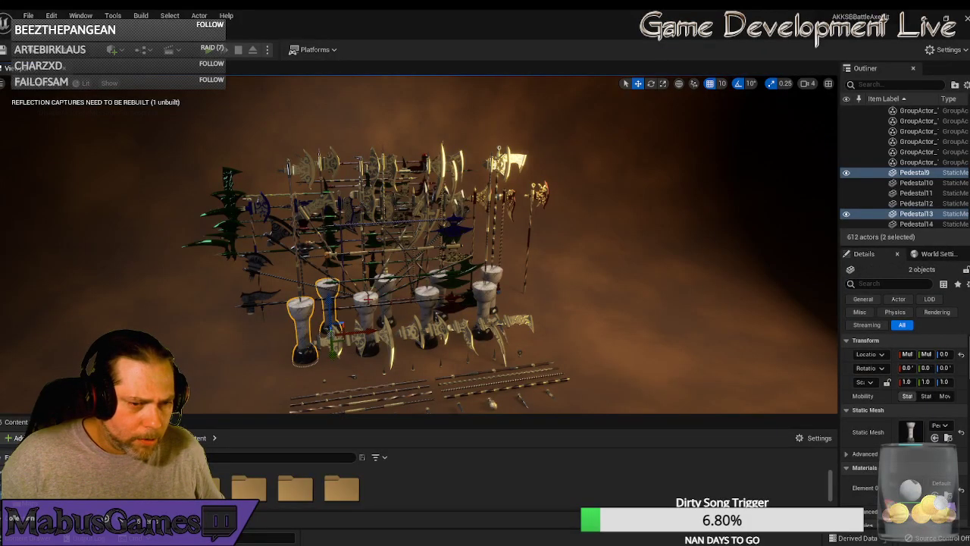
{"action": "left_click", "coordinate": [367, 305], "text": "ctrl"}
{"action": "left_click", "coordinate": [386, 303], "text": "ctrl"}
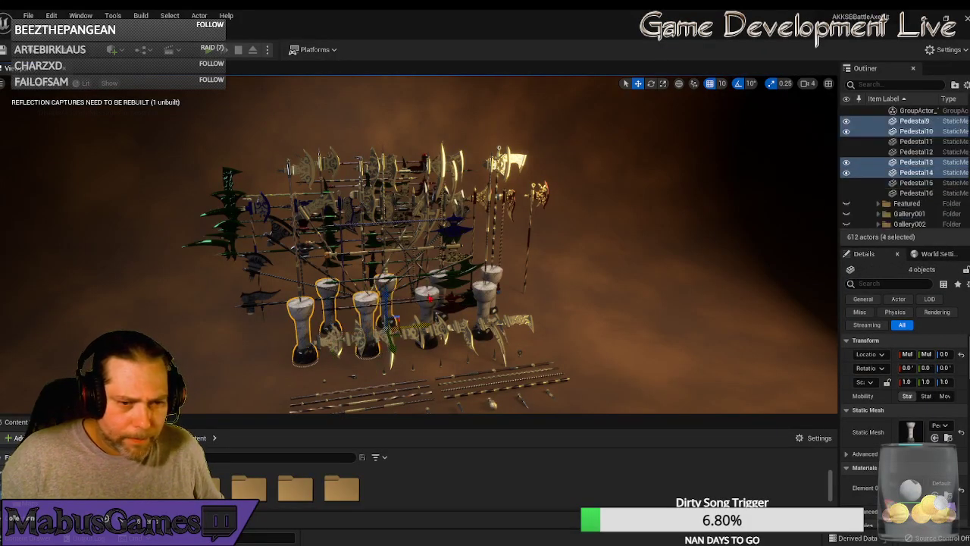
{"action": "left_click", "coordinate": [427, 307], "text": "ctrl"}
{"action": "left_click", "coordinate": [441, 282], "text": "ctrl"}
{"action": "left_click", "coordinate": [487, 295], "text": "ctrl"}
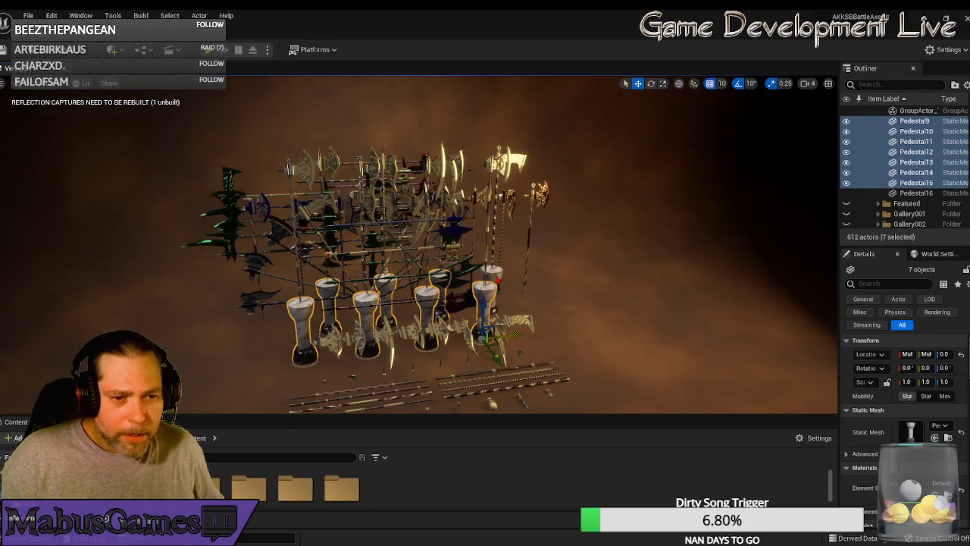
{"action": "left_click", "coordinate": [498, 280], "text": "ctrl"}
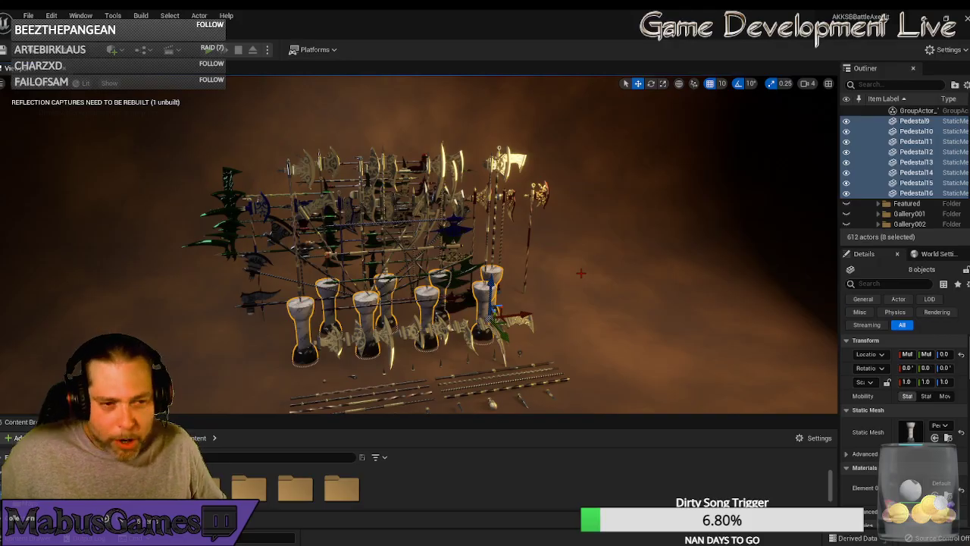
{"action": "key", "text": "Delete"}
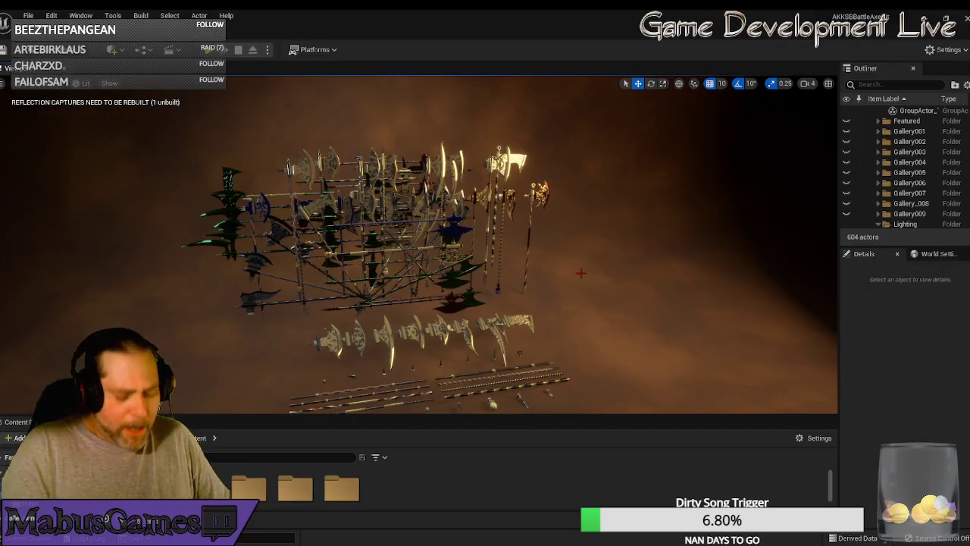
- Rotate the two lowest horizontal green axes at the near end of the display upright
{"action": "right_click_drag", "start_coordinate": [516, 271], "coordinate": [455, 322]}
{"action": "key", "text": "w"}
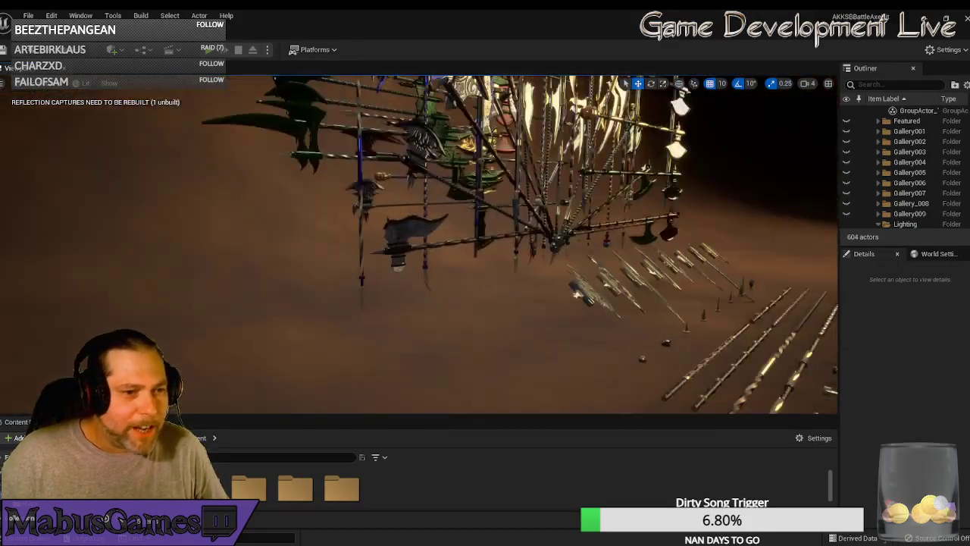
{"action": "right_click_drag", "start_coordinate": [485, 257], "coordinate": [480, 250]}
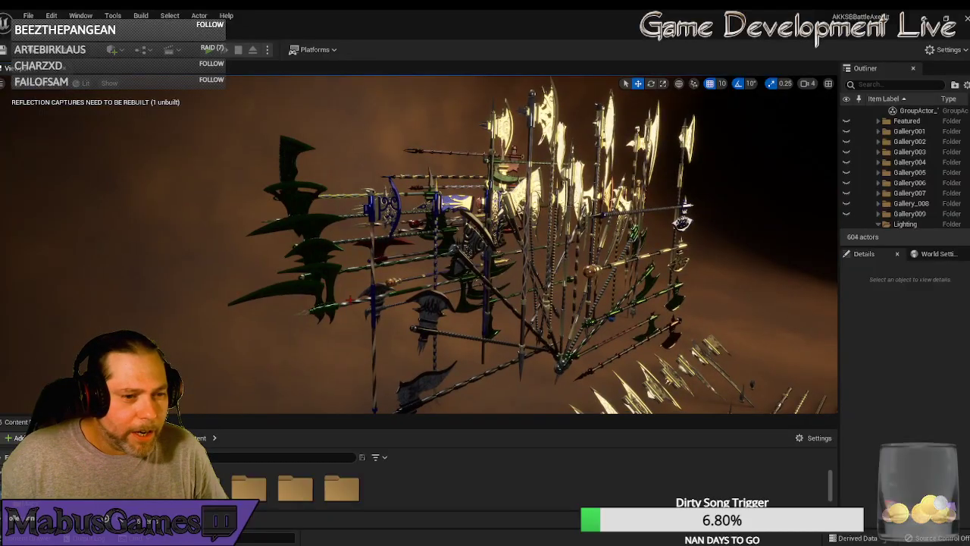
{"action": "left_click", "coordinate": [350, 302]}
{"action": "left_click", "coordinate": [350, 303]}
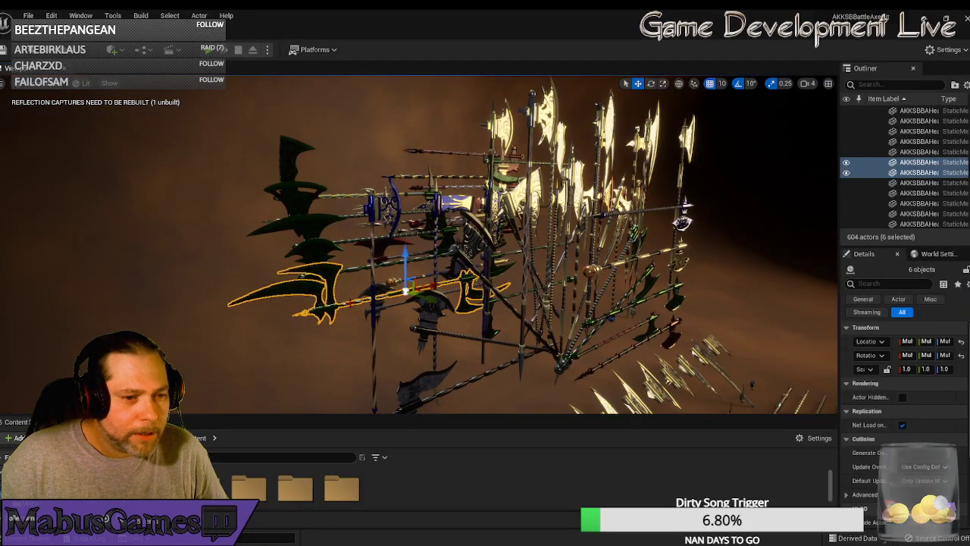
{"action": "key", "text": "e"}
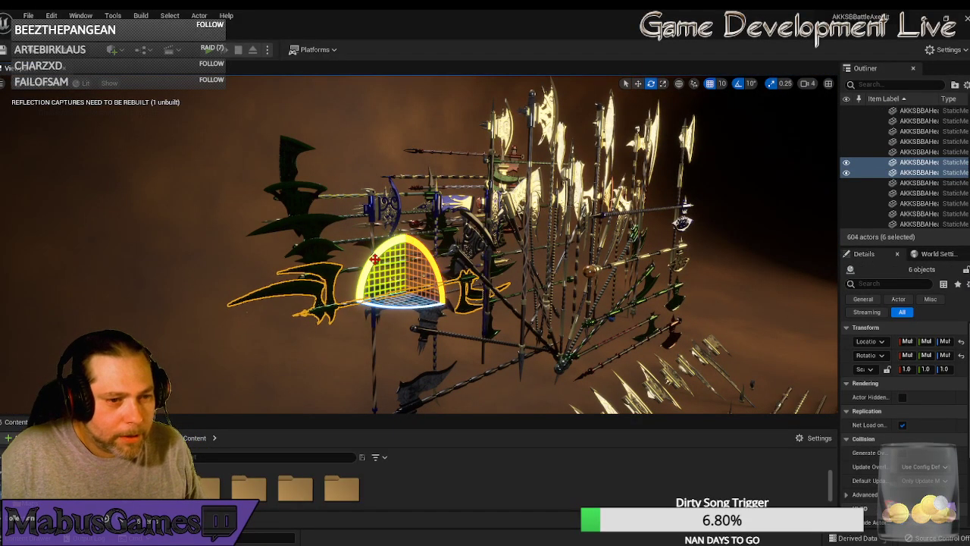
{"action": "left_click_drag", "start_coordinate": [365, 268], "coordinate": [415, 210]}
{"action": "key", "text": "r"}
{"action": "left_click", "coordinate": [324, 274]}
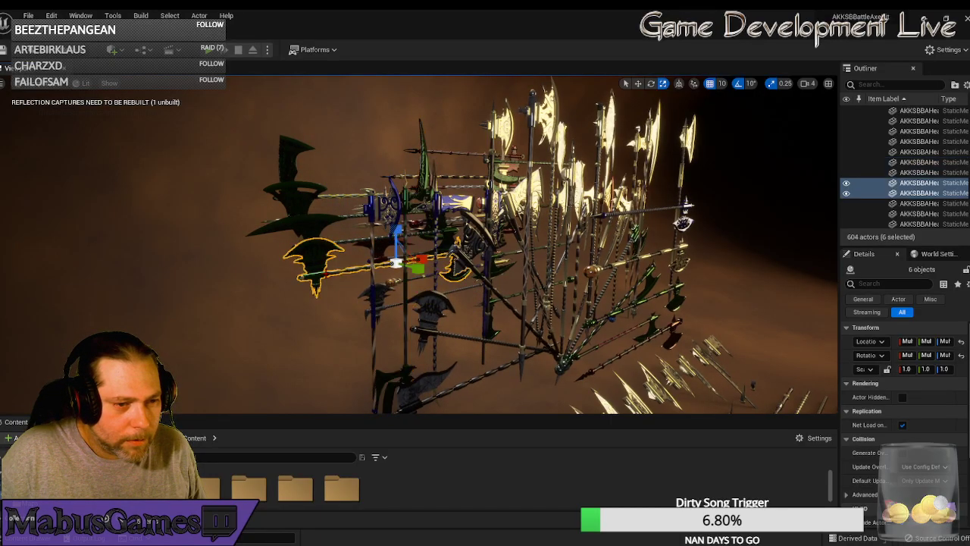
{"action": "left_click_drag", "start_coordinate": [447, 265], "coordinate": [449, 312]}
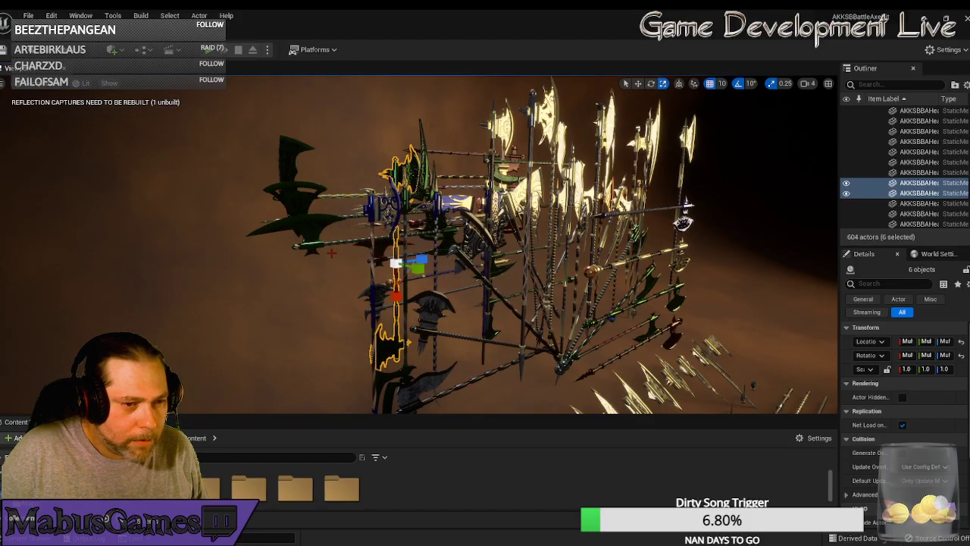
- Rotate the remaining horizontal green axes above them by 90 degrees so they stand upright
{"action": "left_click", "coordinate": [302, 227]}
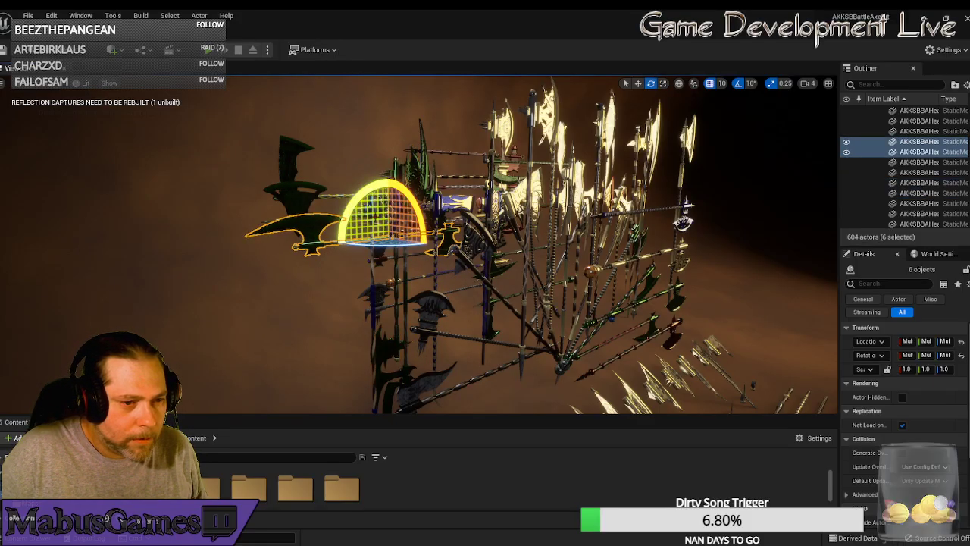
{"action": "left_click_drag", "start_coordinate": [354, 206], "coordinate": [388, 307]}
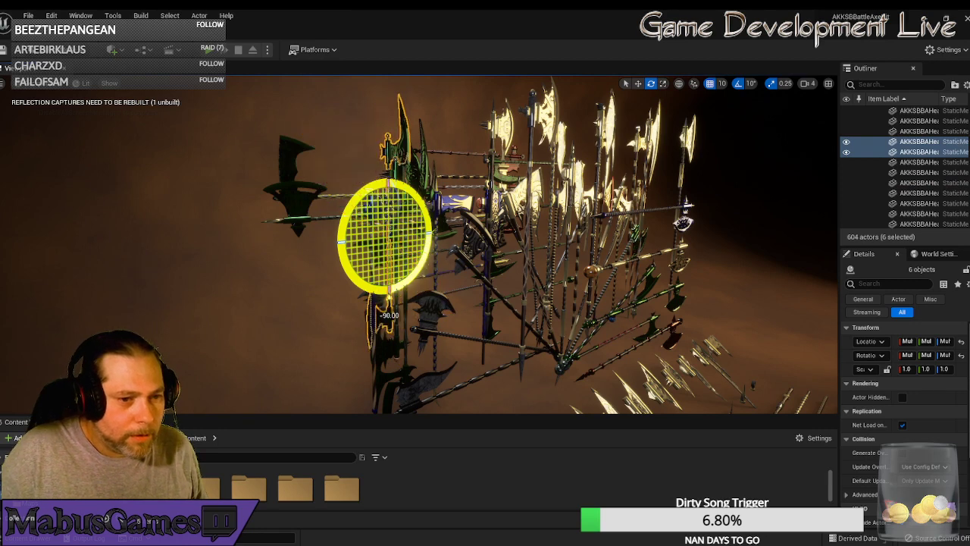
{"action": "key", "text": "ctrl+z"}
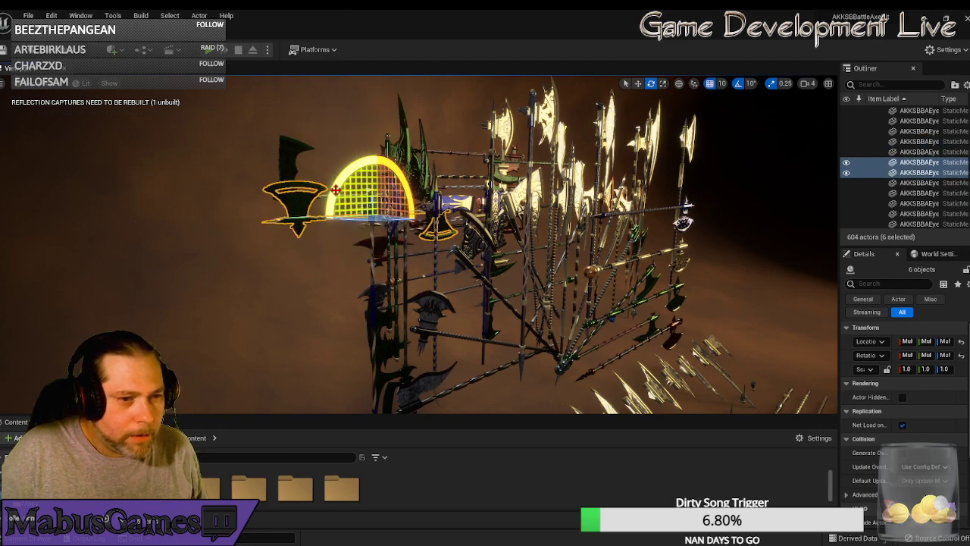
{"action": "left_click_drag", "start_coordinate": [336, 188], "coordinate": [383, 282]}
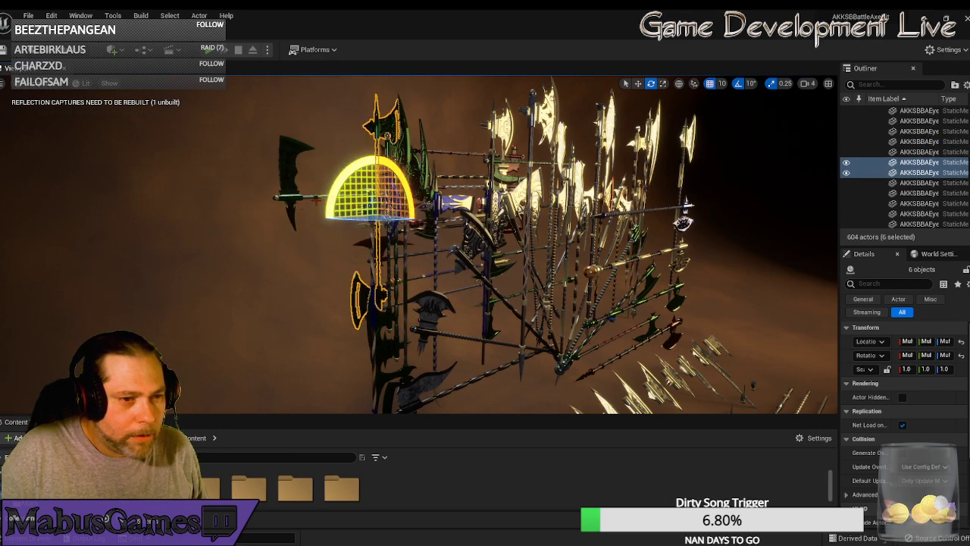
{"action": "left_click_drag", "start_coordinate": [371, 182], "coordinate": [371, 275]}
- Rotate the top horizontal red-shafted axe and the striped bone axe below it upright
{"action": "right_click_drag", "start_coordinate": [372, 274], "coordinate": [448, 381]}
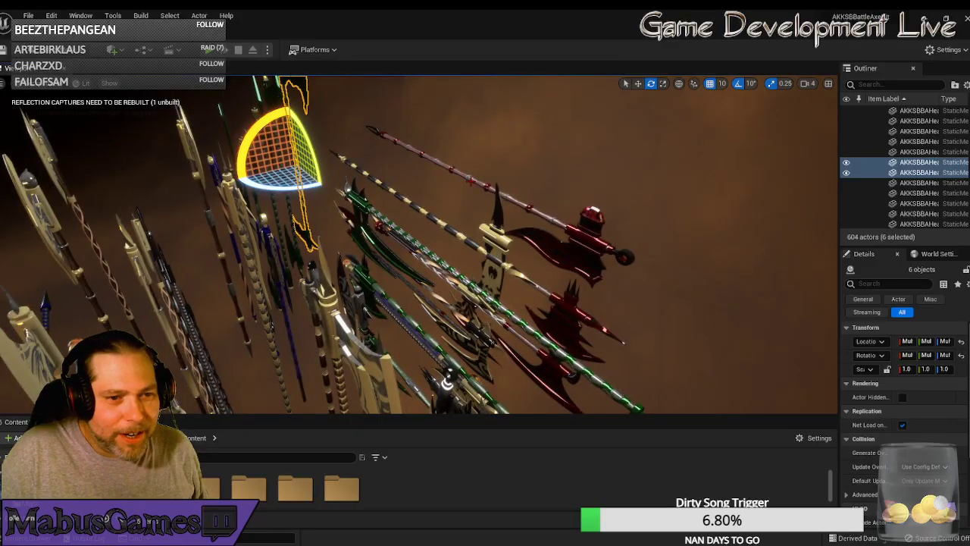
{"action": "left_click", "coordinate": [471, 181]}
{"action": "left_click_drag", "start_coordinate": [491, 156], "coordinate": [465, 94]}
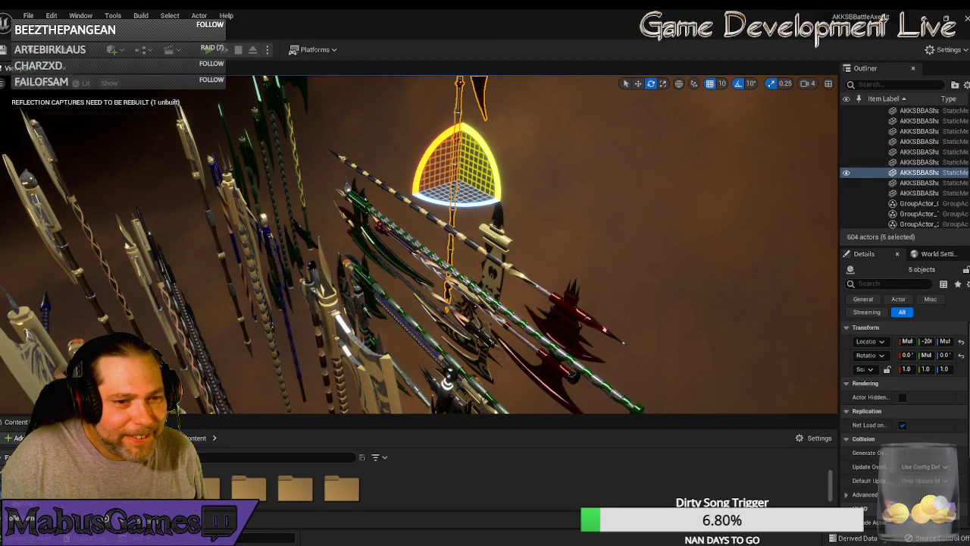
{"action": "left_click", "coordinate": [512, 216]}
{"action": "left_click", "coordinate": [426, 213]}
{"action": "left_click_drag", "start_coordinate": [435, 173], "coordinate": [410, 129]}
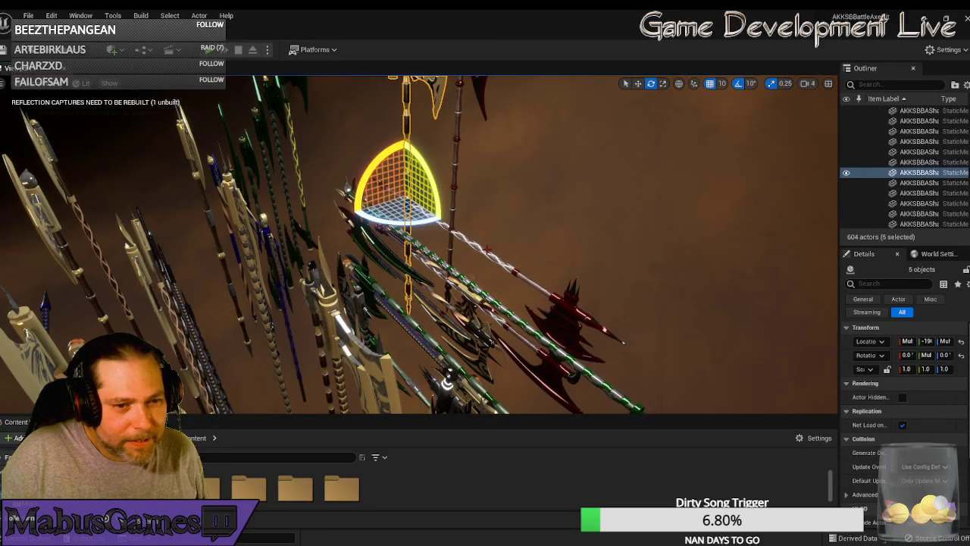
- Rotate the two dark red axes below the striped bone axe upright
{"action": "left_click", "coordinate": [504, 261]}
{"action": "left_click", "coordinate": [504, 264]}
{"action": "left_click_drag", "start_coordinate": [491, 220], "coordinate": [467, 171]}
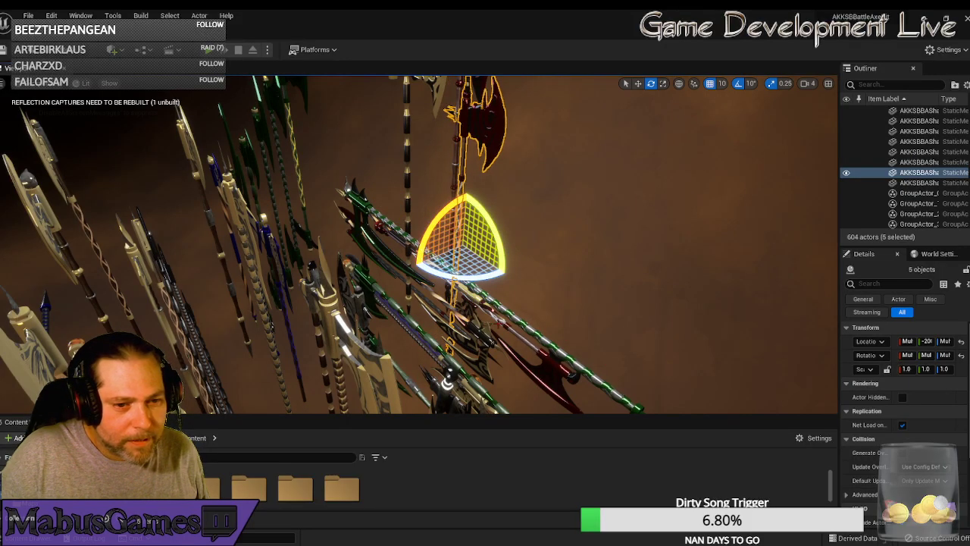
{"action": "left_click", "coordinate": [525, 335]}
{"action": "left_click_drag", "start_coordinate": [491, 273], "coordinate": [466, 225]}
- Rotate the slanted axe at the outer edge of the display to a vertical position
{"action": "left_click", "coordinate": [540, 337]}
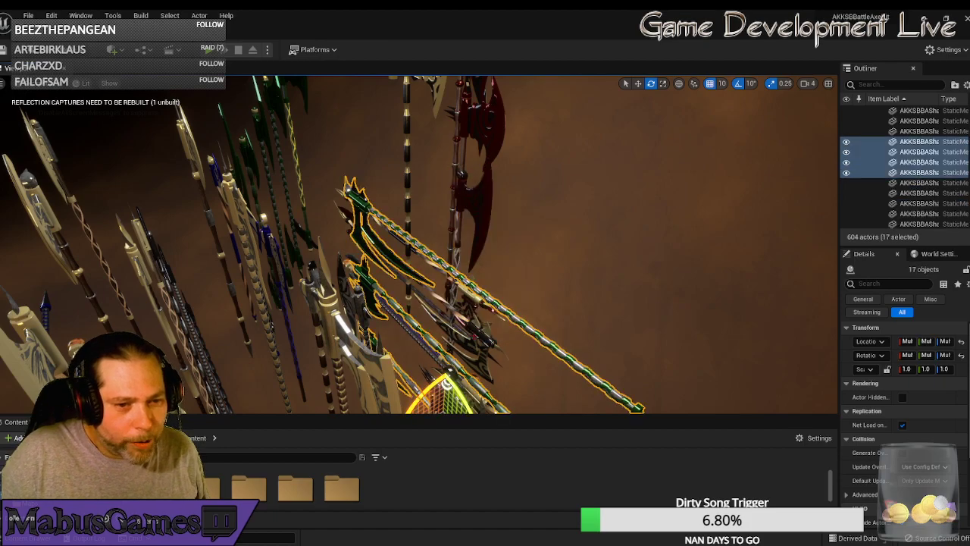
{"action": "right_click_drag", "start_coordinate": [540, 337], "coordinate": [360, 328]}
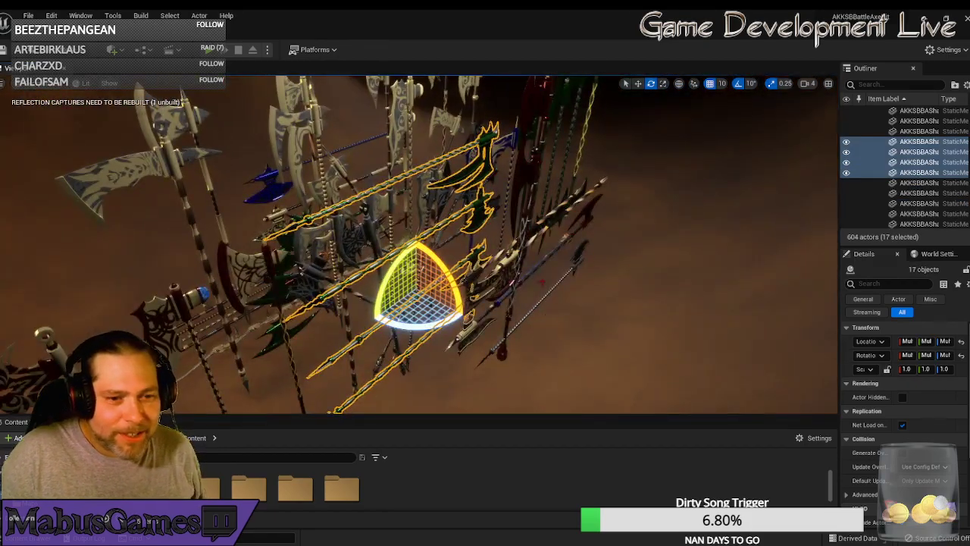
{"action": "left_click", "coordinate": [534, 291]}
{"action": "left_click_drag", "start_coordinate": [530, 279], "coordinate": [532, 341]}
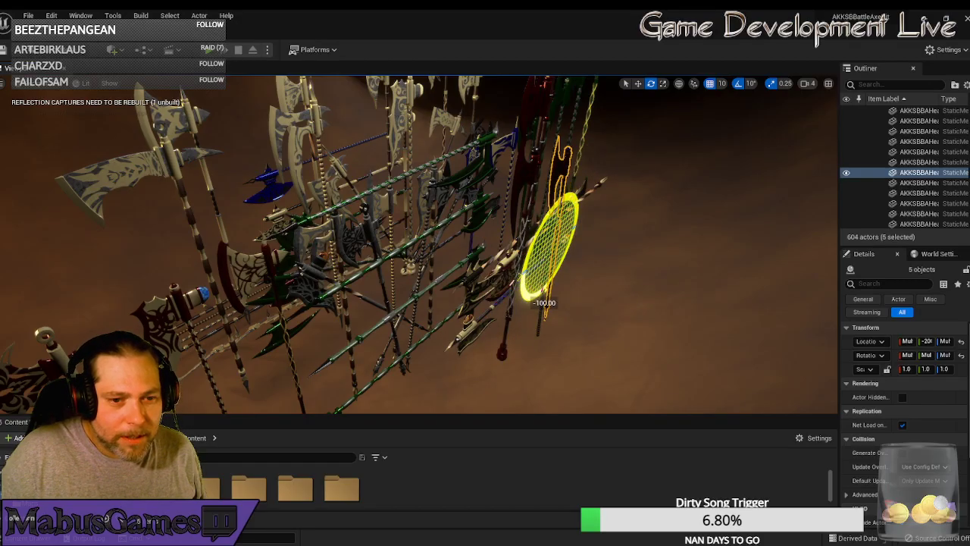
{"action": "key", "text": "w"}
{"action": "right_click_drag", "start_coordinate": [537, 288], "coordinate": [340, 269]}
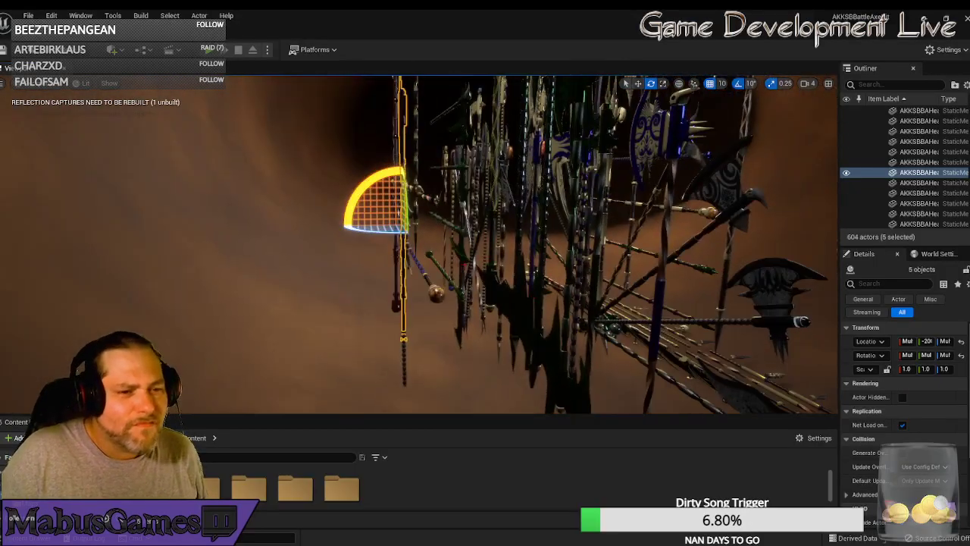
- Rotate the slanted axe with the round pommel upright beside the other vertical axes
{"action": "left_click", "coordinate": [428, 300]}
{"action": "left_click", "coordinate": [436, 294]}
{"action": "key", "text": "w"}
{"action": "right_click_drag", "start_coordinate": [435, 294], "coordinate": [602, 266]}
{"action": "left_click_drag", "start_coordinate": [431, 330], "coordinate": [464, 282]}
{"action": "left_click_drag", "start_coordinate": [426, 329], "coordinate": [426, 333]}
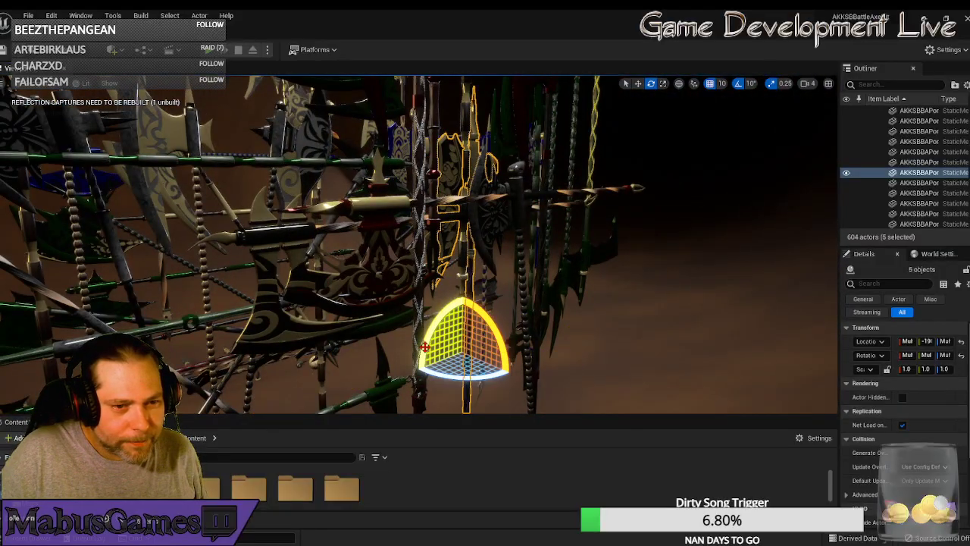
- Rotate the horizontal bone and dark red axe and the large bone-bladed axe below it upright
{"action": "left_click", "coordinate": [386, 201]}
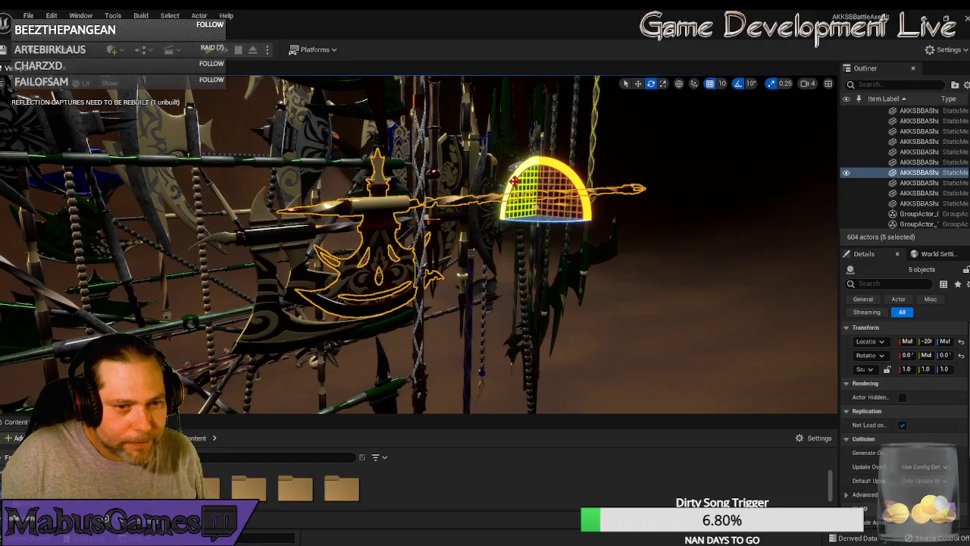
{"action": "left_click_drag", "start_coordinate": [509, 182], "coordinate": [551, 180]}
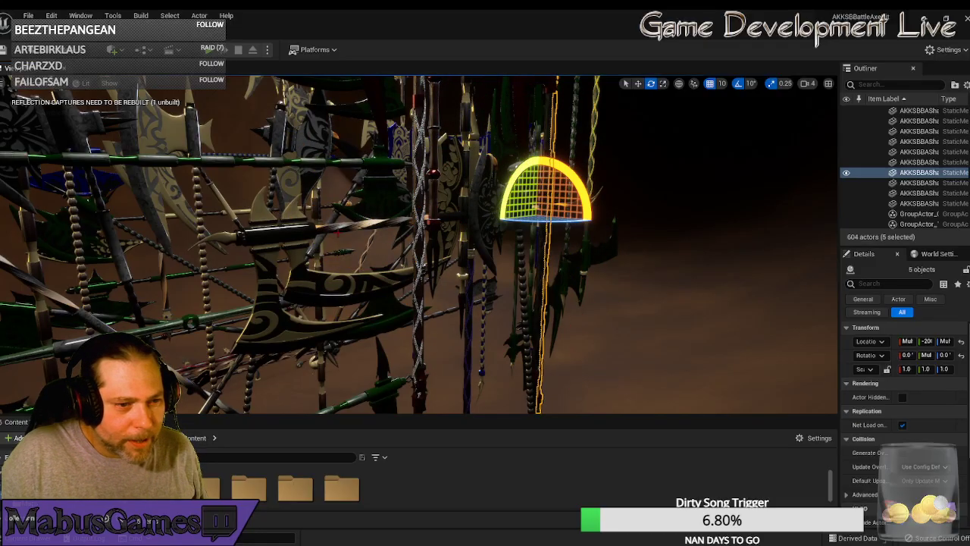
{"action": "left_click", "coordinate": [446, 210]}
{"action": "left_click_drag", "start_coordinate": [432, 247], "coordinate": [478, 179]}
- Rotate the group of four horizontal double-bladed axes in blue, bone, green and red upright together
{"action": "right_click_drag", "start_coordinate": [478, 180], "coordinate": [371, 188]}
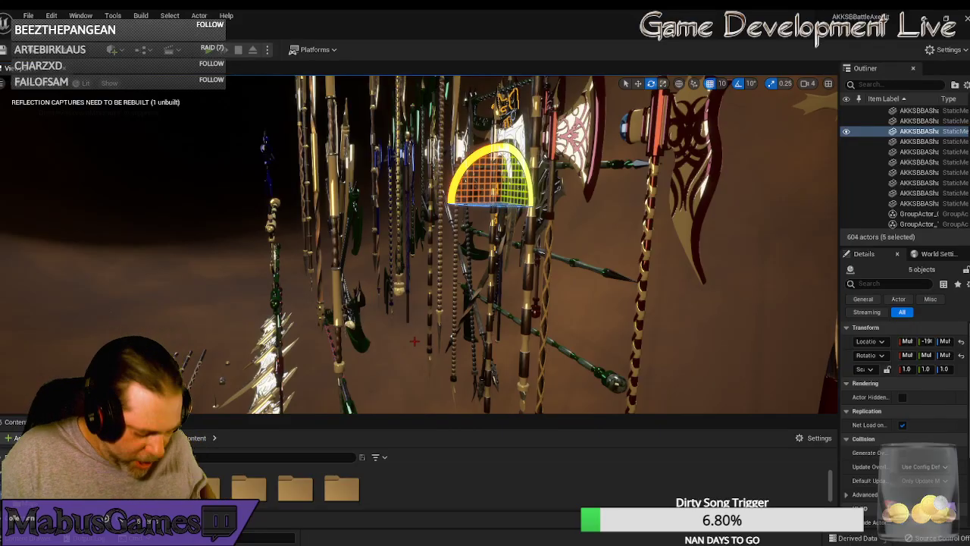
{"action": "right_click_drag", "start_coordinate": [424, 339], "coordinate": [451, 341]}
{"action": "left_click", "coordinate": [519, 247]}
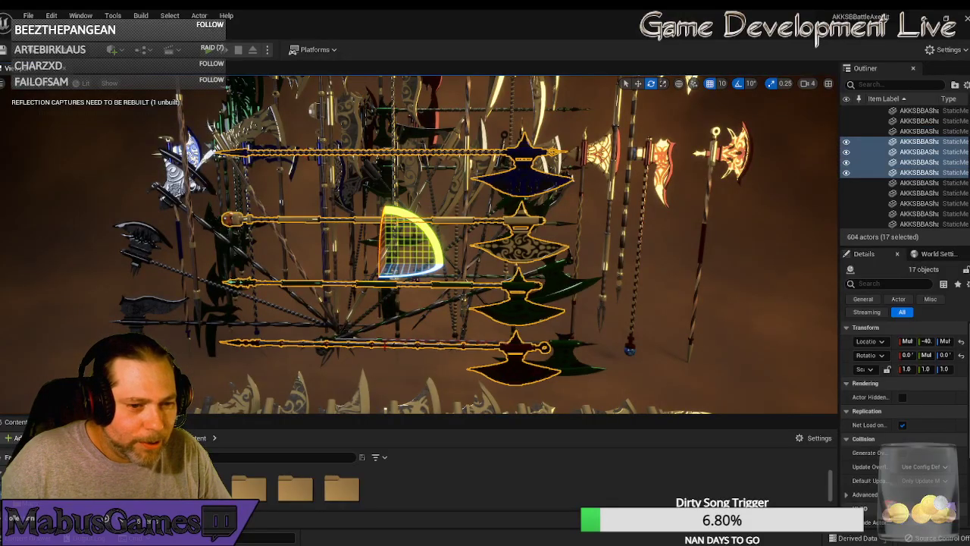
{"action": "right_click_drag", "start_coordinate": [436, 325], "coordinate": [481, 331]}
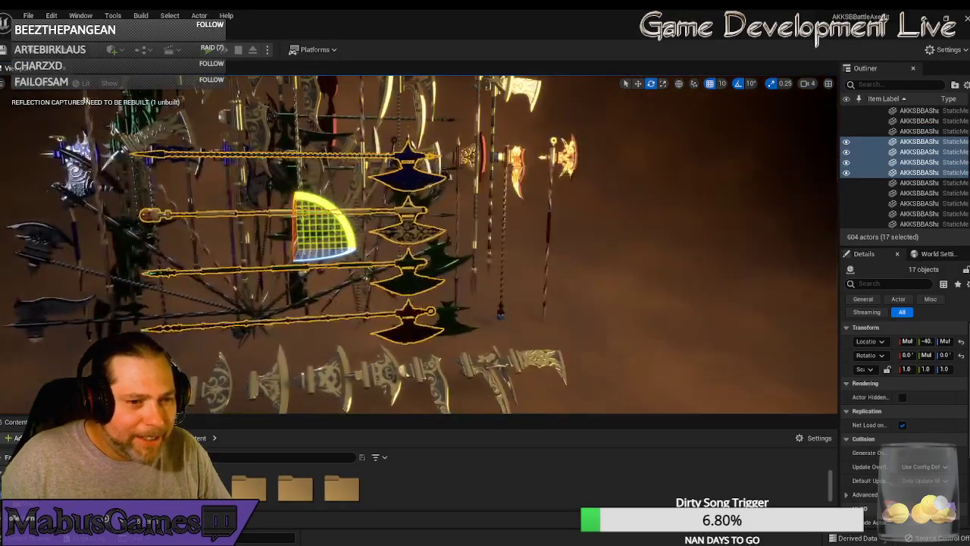
{"action": "left_click_drag", "start_coordinate": [342, 220], "coordinate": [458, 338]}
- Rotate the three horizontal and slanted green-bladed axes at the front of the display upright, one after another
{"action": "right_click_drag", "start_coordinate": [457, 338], "coordinate": [372, 337]}
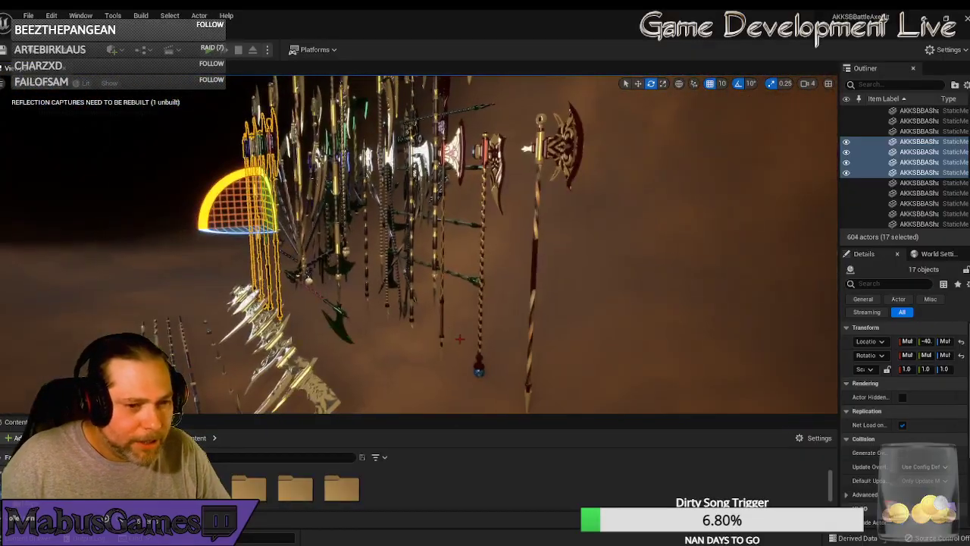
{"action": "right_click_drag", "start_coordinate": [429, 319], "coordinate": [485, 331]}
{"action": "left_click", "coordinate": [429, 295]}
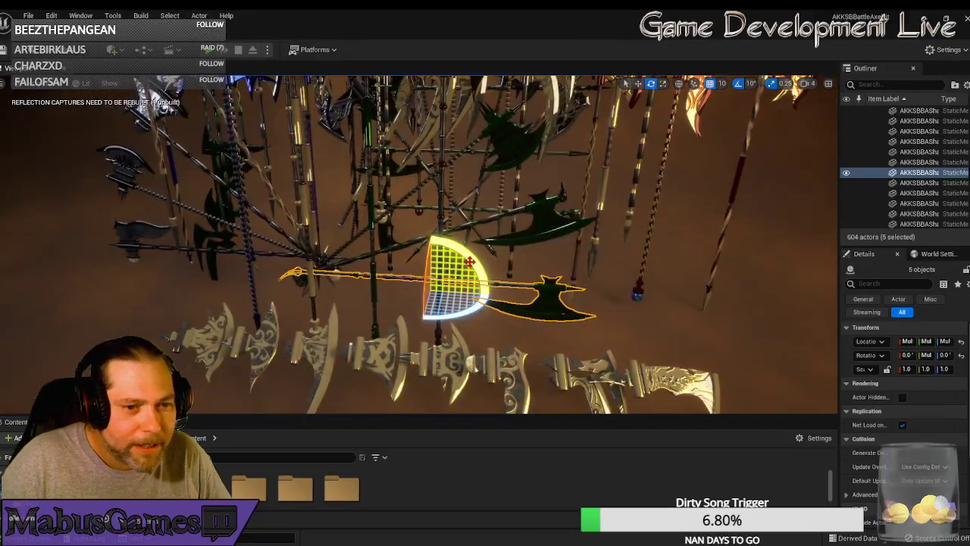
{"action": "left_click_drag", "start_coordinate": [471, 260], "coordinate": [534, 257]}
{"action": "left_click", "coordinate": [552, 221]}
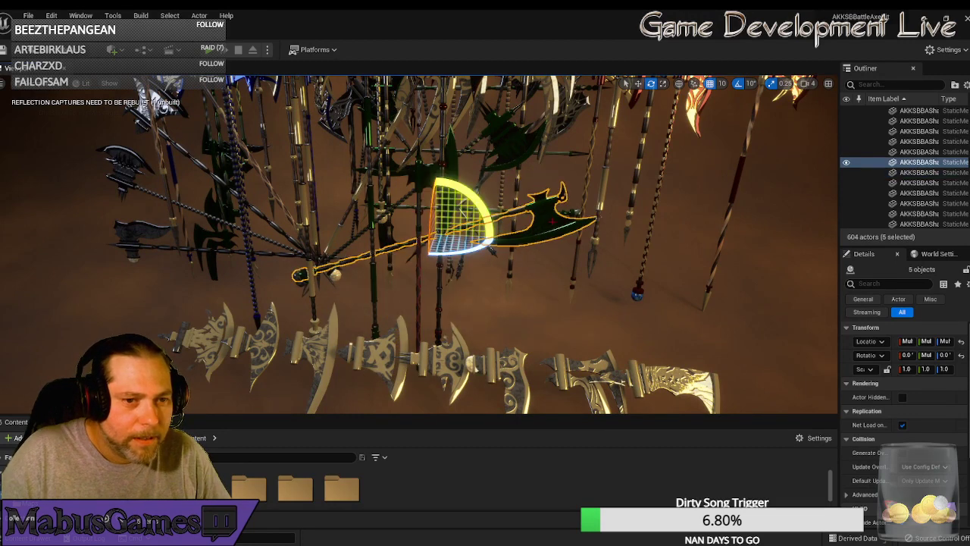
{"action": "left_click_drag", "start_coordinate": [464, 214], "coordinate": [463, 201]}
{"action": "mouse_move", "coordinate": [479, 259]}
{"action": "right_mouse_down"}
{"action": "mouse_move", "coordinate": [458, 256]}
{"action": "mouse_move", "coordinate": [479, 259]}
{"action": "right_mouse_up"}
{"action": "left_click", "coordinate": [465, 253]}
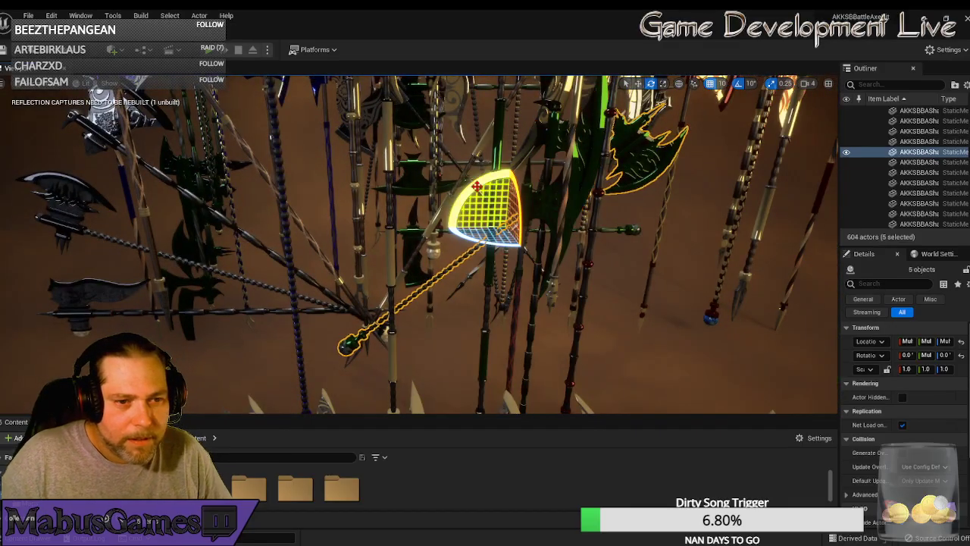
{"action": "left_click_drag", "start_coordinate": [476, 186], "coordinate": [516, 168]}
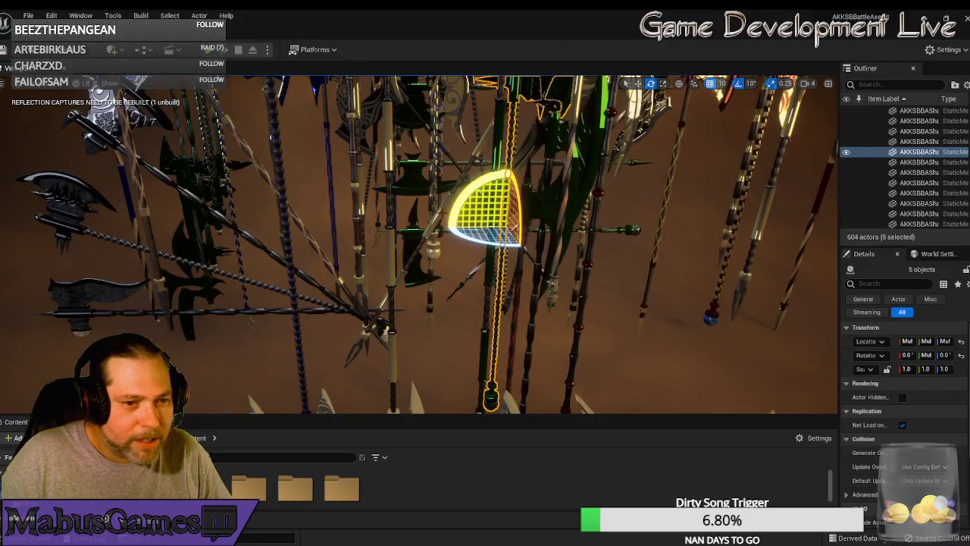
- Rotate the two slanted spike-tipped axes behind the green ones to a vertical position
{"action": "left_click", "coordinate": [436, 221]}
{"action": "left_click_drag", "start_coordinate": [435, 160], "coordinate": [460, 153]}
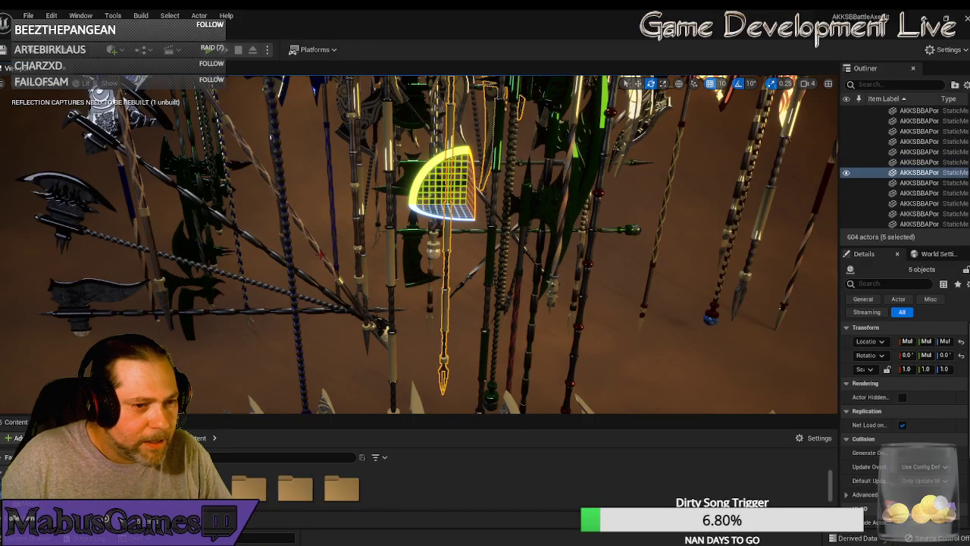
{"action": "left_click", "coordinate": [322, 255]}
{"action": "left_click_drag", "start_coordinate": [312, 158], "coordinate": [335, 153]}
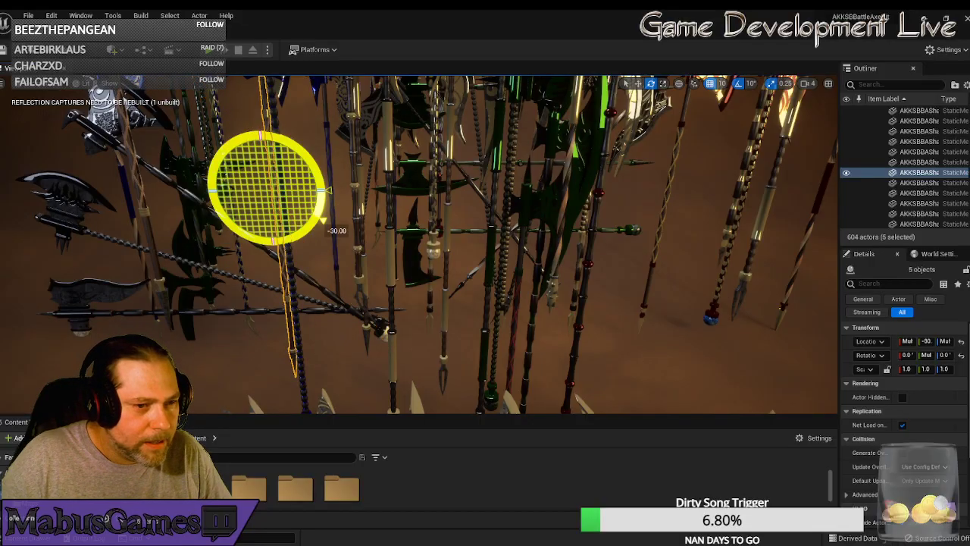
{"action": "left_click_drag", "start_coordinate": [334, 190], "coordinate": [333, 189]}
- Rotate the three dark-bladed axes fanning out from the side of the display upright, one after another
{"action": "key", "text": "ctrl+z"}
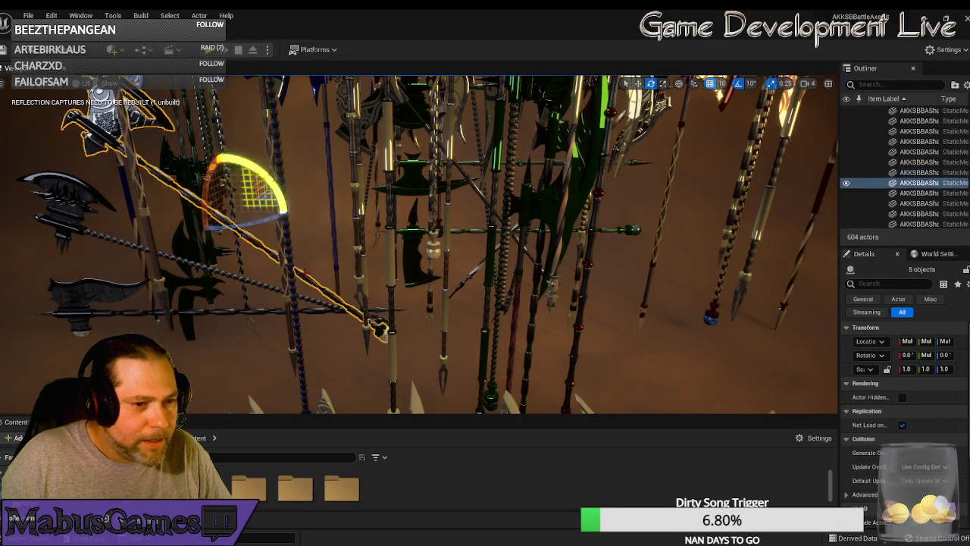
{"action": "left_click_drag", "start_coordinate": [267, 172], "coordinate": [279, 257]}
{"action": "key", "text": "ctrl+z"}
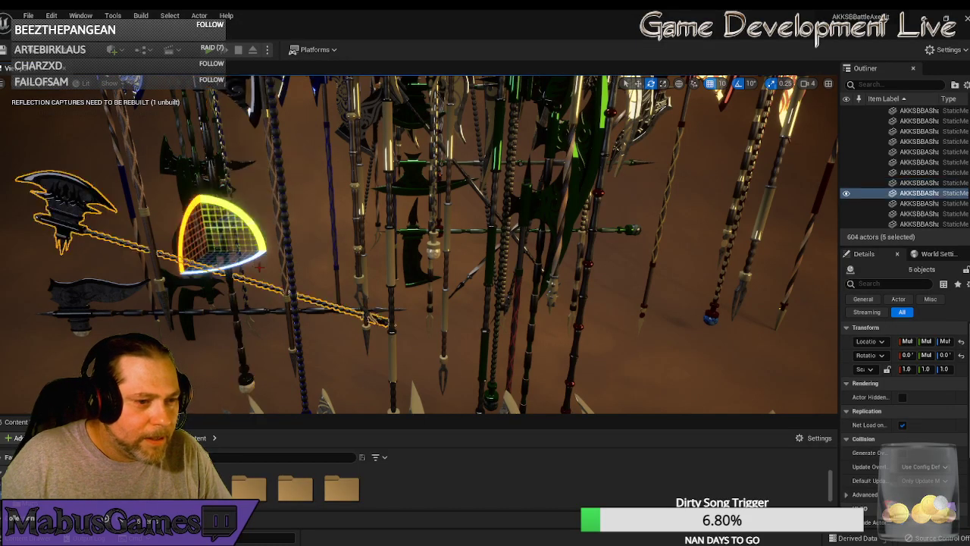
{"action": "left_click_drag", "start_coordinate": [248, 205], "coordinate": [369, 259]}
{"action": "left_click", "coordinate": [241, 310]}
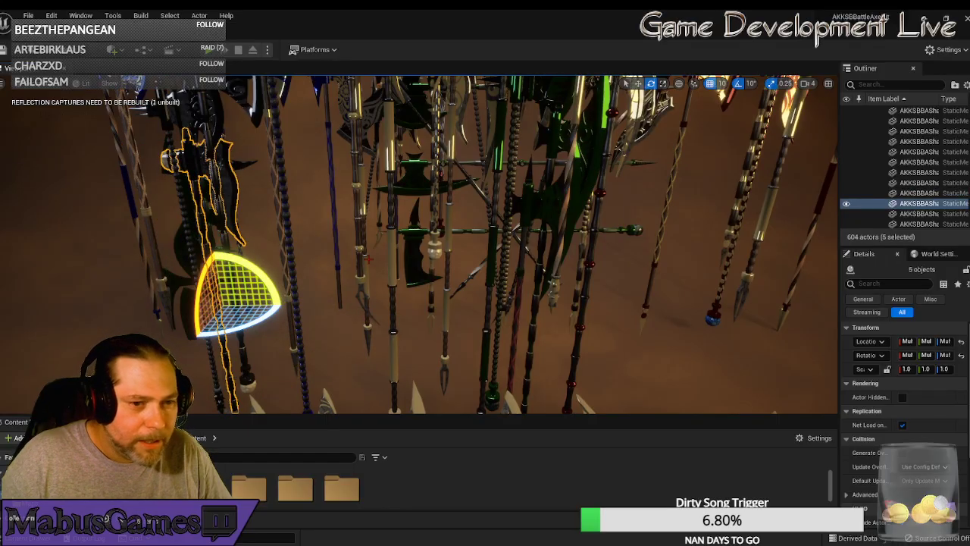
{"action": "right_click_drag", "start_coordinate": [368, 259], "coordinate": [394, 282]}
{"action": "left_click_drag", "start_coordinate": [231, 155], "coordinate": [334, 239]}
{"action": "key", "text": "ctrl+z"}
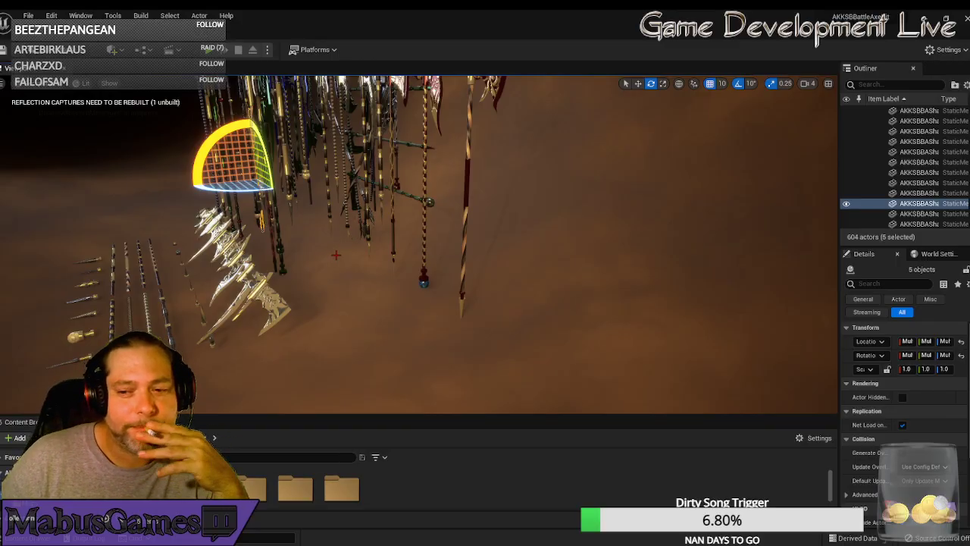
- Rotate the group of four horizontal green axes 90° upright and turn them about the vertical axis to align their blades with the display
{"action": "right_click_drag", "start_coordinate": [369, 272], "coordinate": [336, 239]}
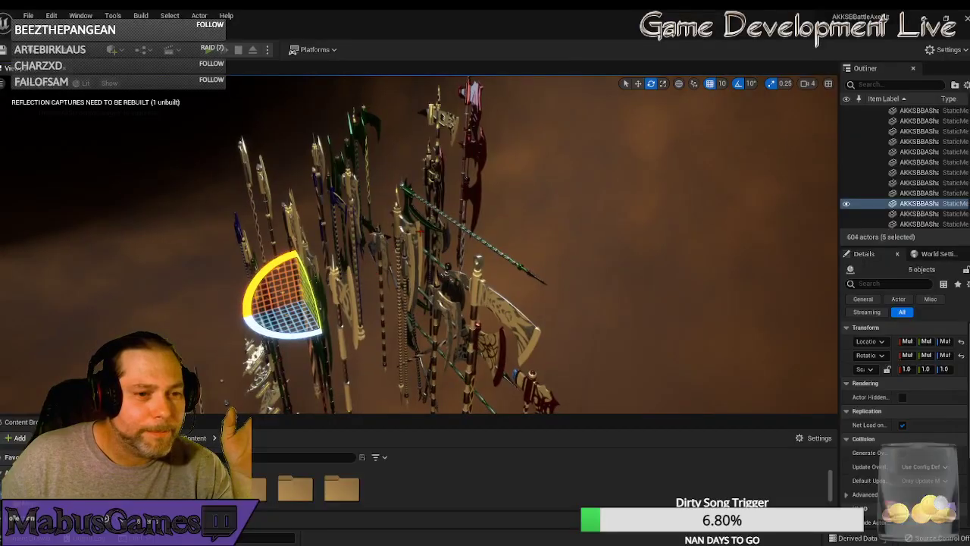
{"action": "left_click", "coordinate": [493, 239]}
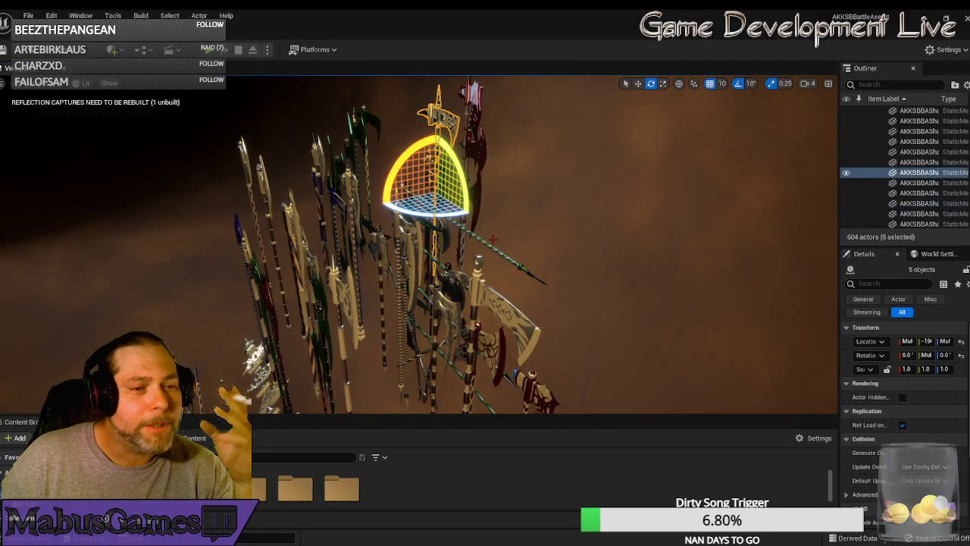
{"action": "key", "text": "ctrl+z"}
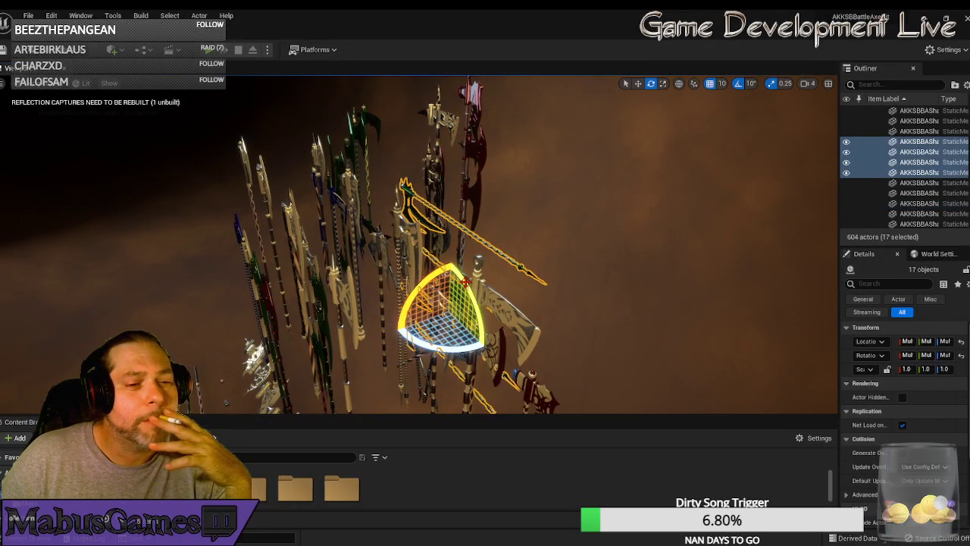
{"action": "left_click_drag", "start_coordinate": [461, 281], "coordinate": [447, 326]}
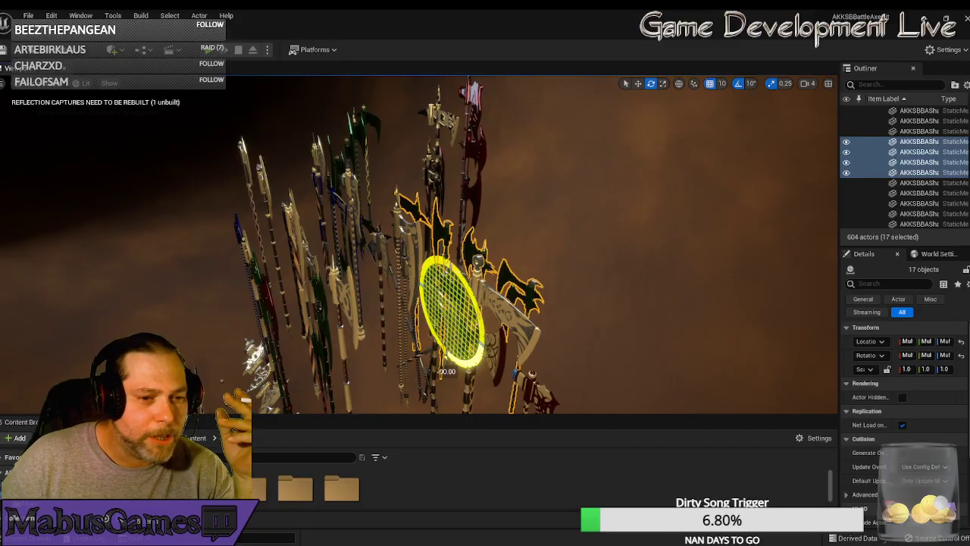
{"action": "right_click_drag", "start_coordinate": [538, 266], "coordinate": [621, 273]}
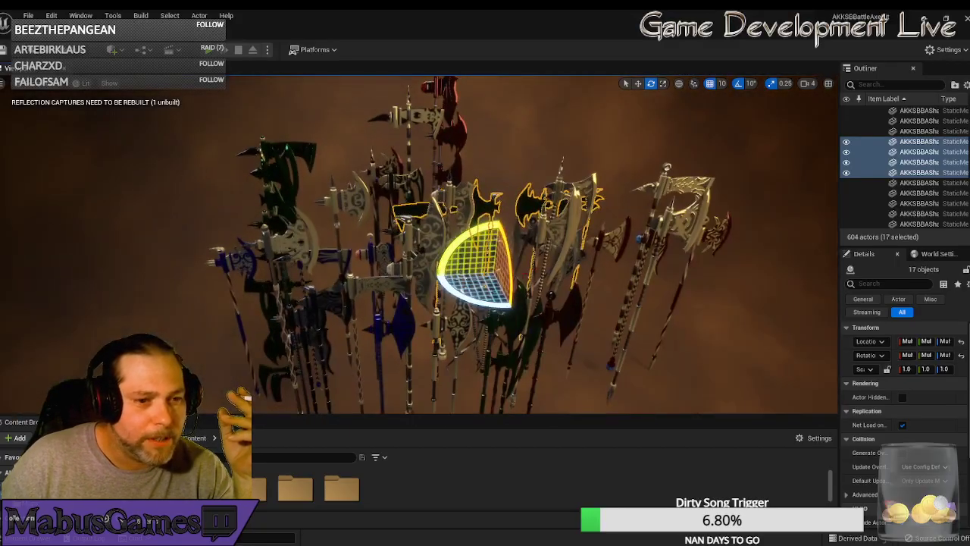
{"action": "left_click_drag", "start_coordinate": [552, 274], "coordinate": [438, 276]}
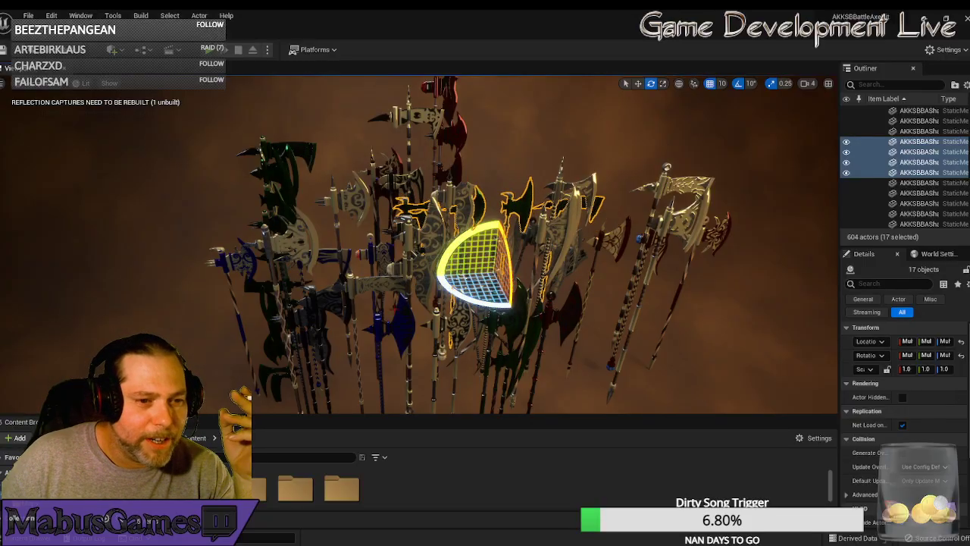
- Turn the dark axe in the middle of the display about the vertical axis and rotate its slanted shaft upright
{"action": "right_click_drag", "start_coordinate": [448, 282], "coordinate": [417, 242]}
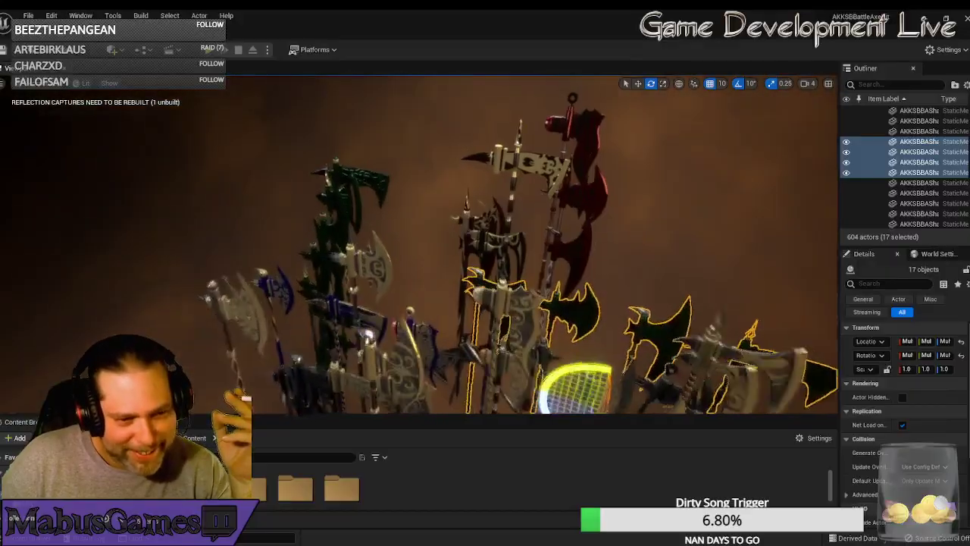
{"action": "right_click_drag", "start_coordinate": [470, 258], "coordinate": [421, 280]}
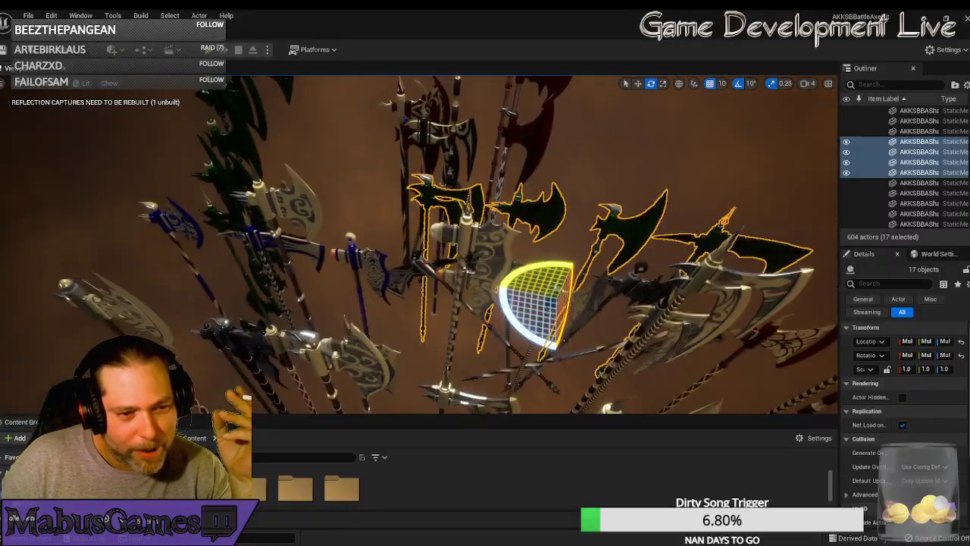
{"action": "left_click", "coordinate": [434, 269]}
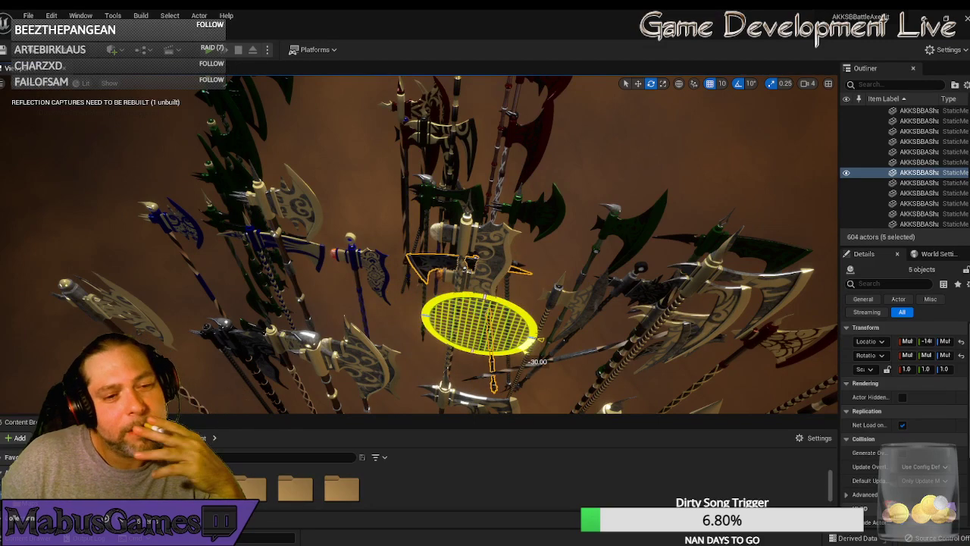
{"action": "right_click_drag", "start_coordinate": [455, 266], "coordinate": [410, 266]}
{"action": "right_click_drag", "start_coordinate": [489, 228], "coordinate": [500, 221]}
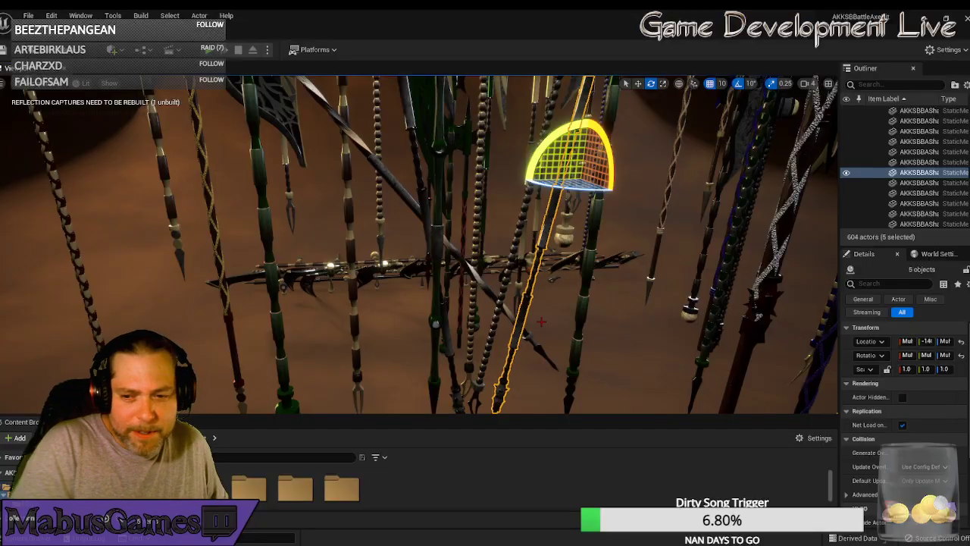
{"action": "right_click_drag", "start_coordinate": [566, 333], "coordinate": [587, 312]}
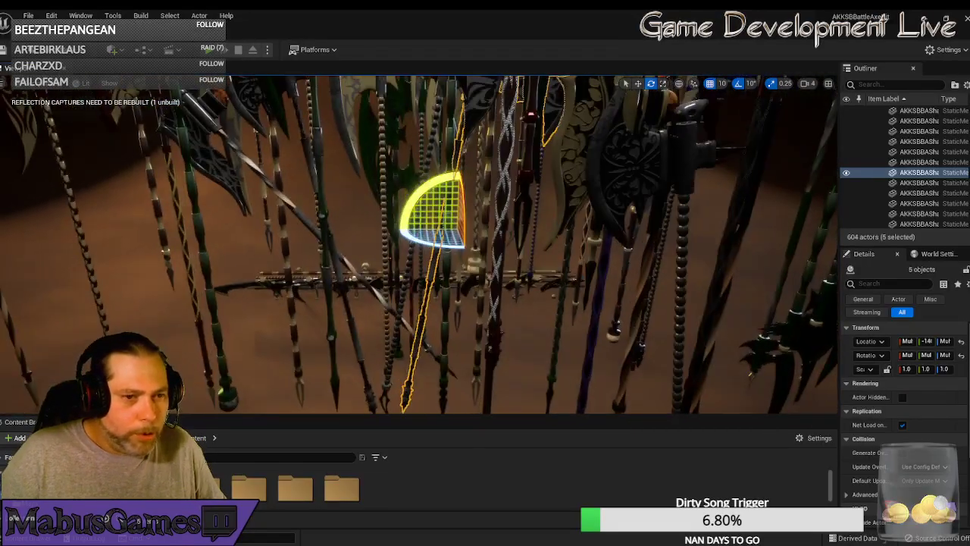
{"action": "left_click_drag", "start_coordinate": [440, 177], "coordinate": [440, 176]}
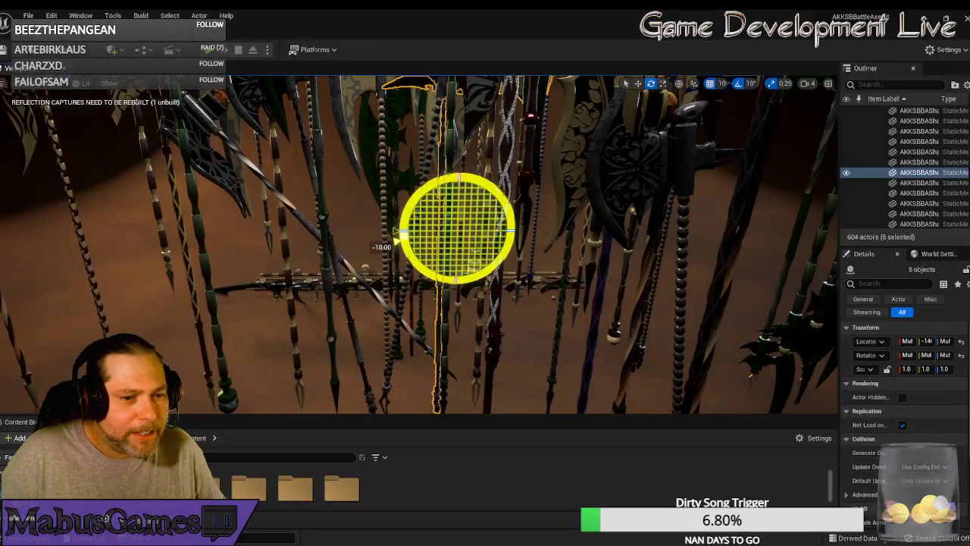
{"action": "left_click_drag", "start_coordinate": [391, 257], "coordinate": [404, 259]}
- Rotate the slanted black-bladed axe and the tilted axe beside it to a vertical position
{"action": "left_click", "coordinate": [344, 257]}
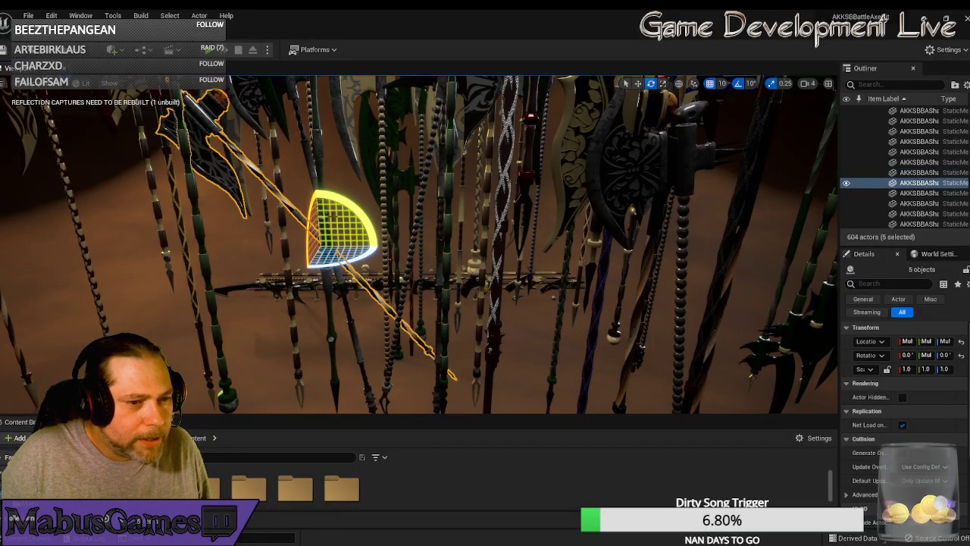
{"action": "left_click_drag", "start_coordinate": [343, 203], "coordinate": [373, 225]}
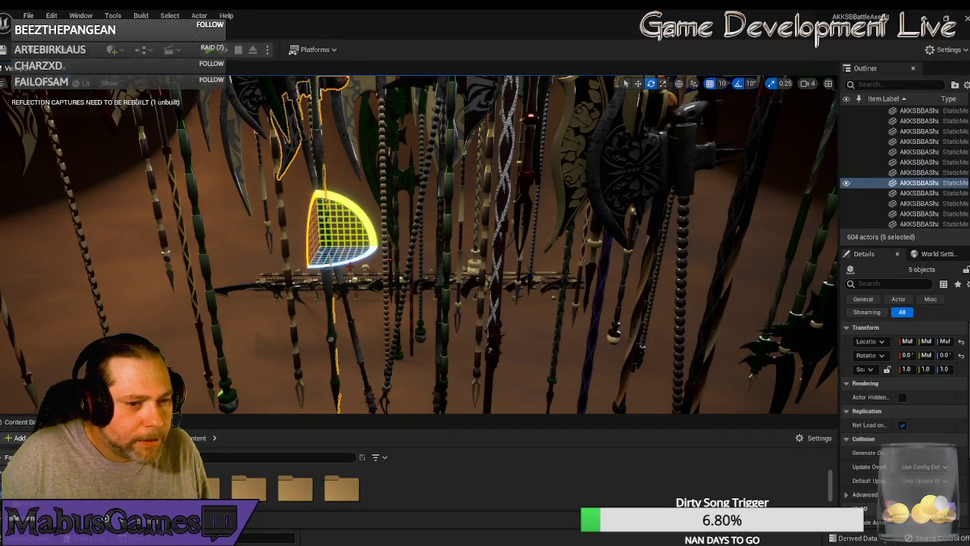
{"action": "left_click", "coordinate": [350, 318]}
{"action": "left_click_drag", "start_coordinate": [337, 203], "coordinate": [405, 219]}
{"action": "left_click", "coordinate": [397, 331]}
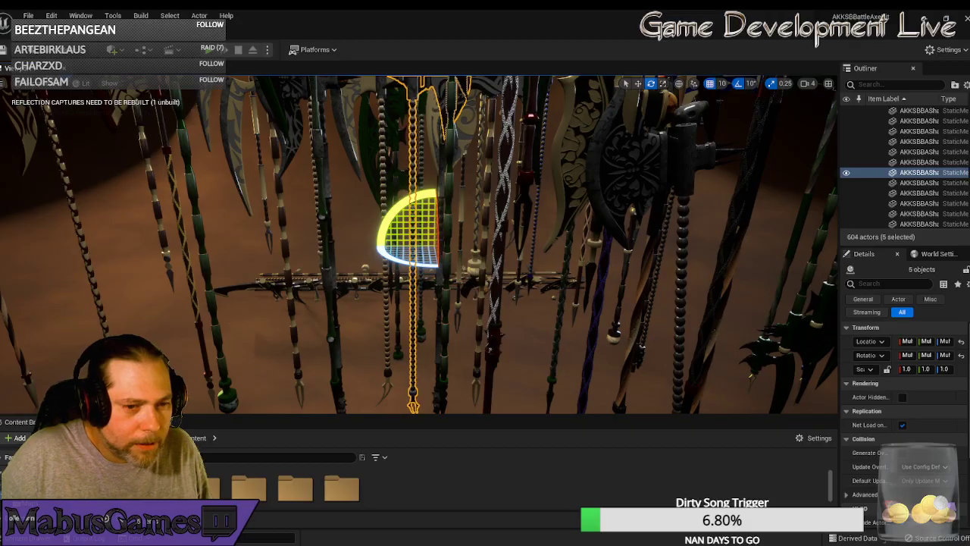
- Look over the whole axe display and switch the viewport to Wireframe view
{"action": "right_click_drag", "start_coordinate": [405, 218], "coordinate": [513, 215]}
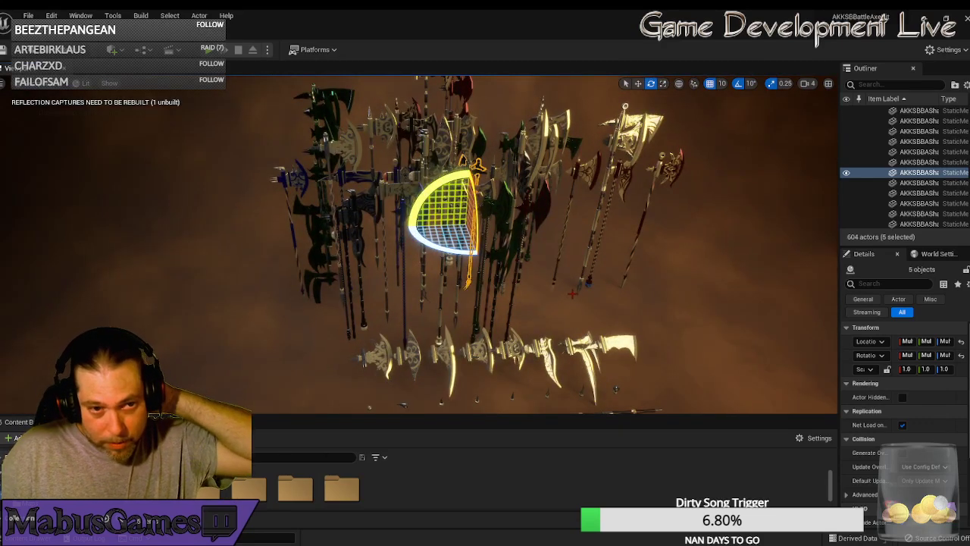
{"action": "right_click_drag", "start_coordinate": [572, 294], "coordinate": [533, 242]}
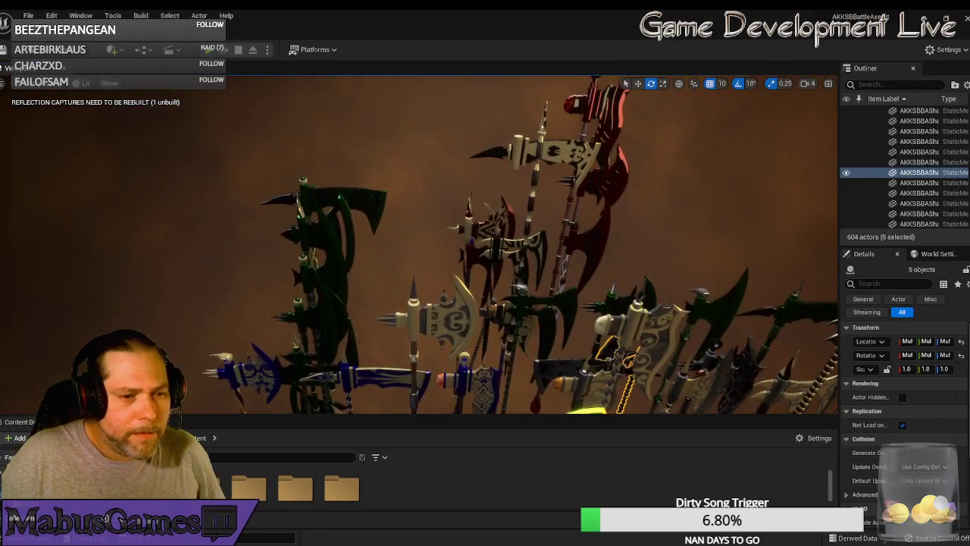
{"action": "right_click_drag", "start_coordinate": [409, 250], "coordinate": [410, 250]}
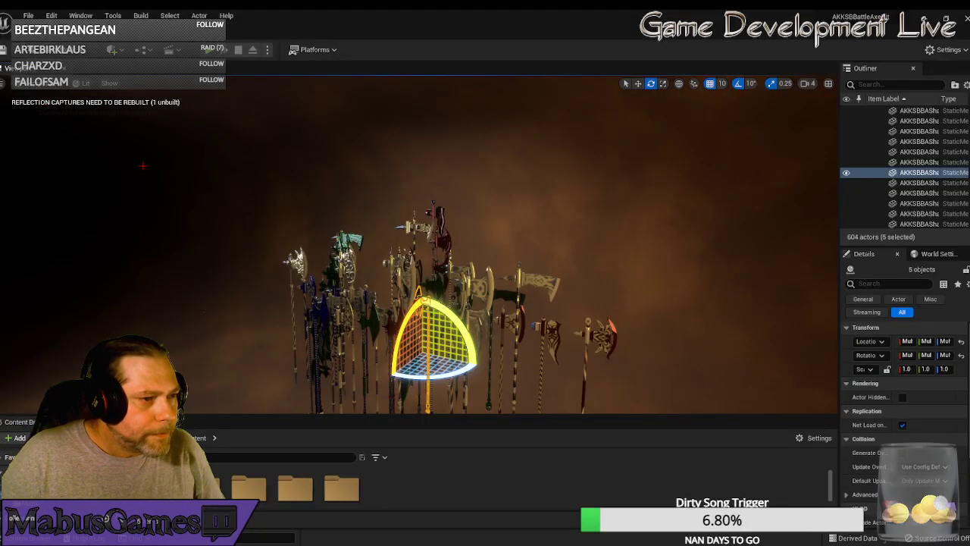
{"action": "right_click_drag", "start_coordinate": [143, 165], "coordinate": [144, 166]}
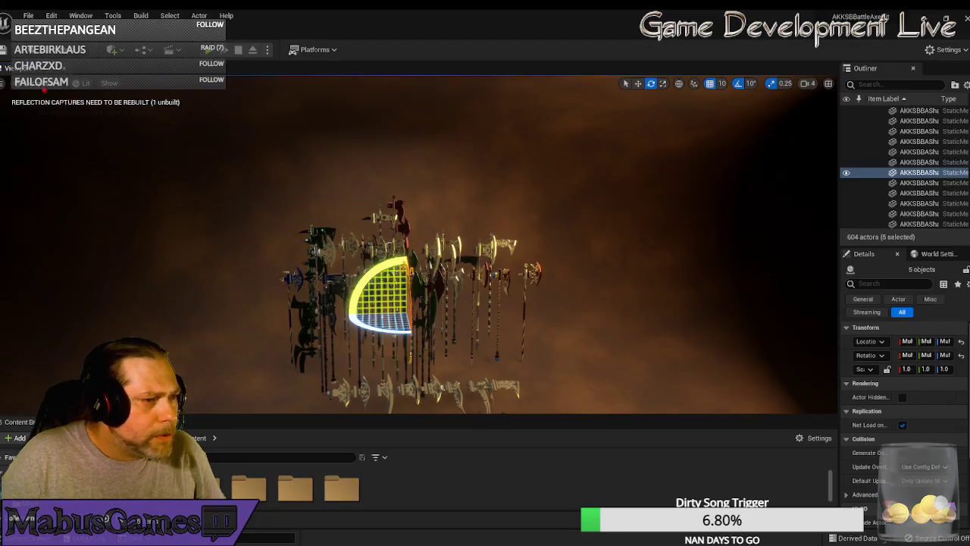
{"action": "left_click", "coordinate": [45, 82]}
{"action": "left_click", "coordinate": [45, 141]}
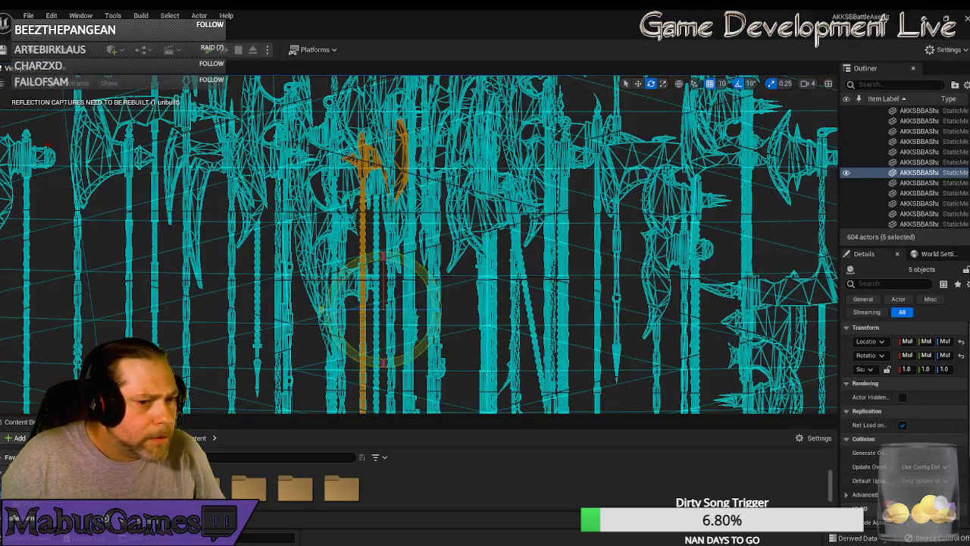
- Frame the backdrop with the whole wireframe display and select the axe with the broad flat blade near the outer edge
{"action": "left_click_drag", "start_coordinate": [224, 242], "coordinate": [223, 245]}
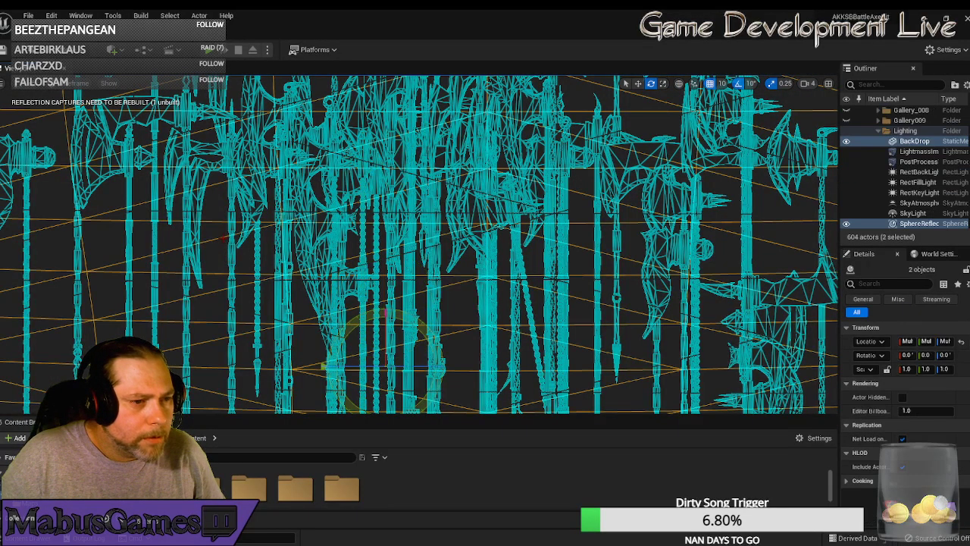
{"action": "right_click_drag", "start_coordinate": [221, 247], "coordinate": [224, 265]}
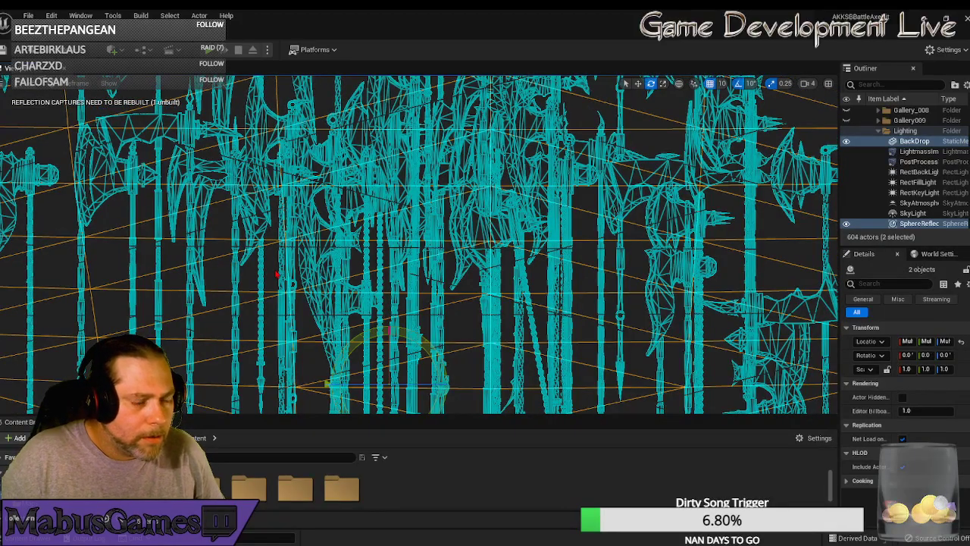
{"action": "key", "text": "f"}
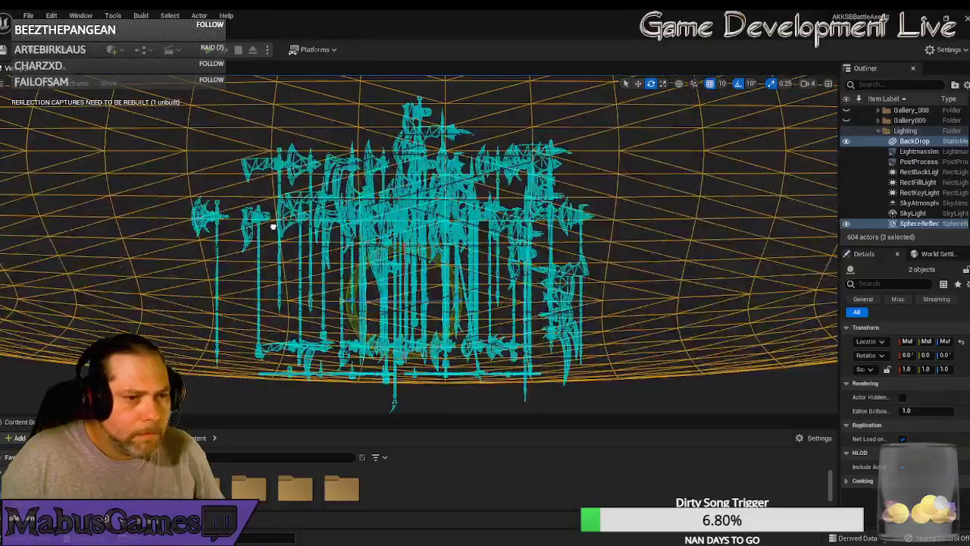
{"action": "left_click", "coordinate": [278, 163]}
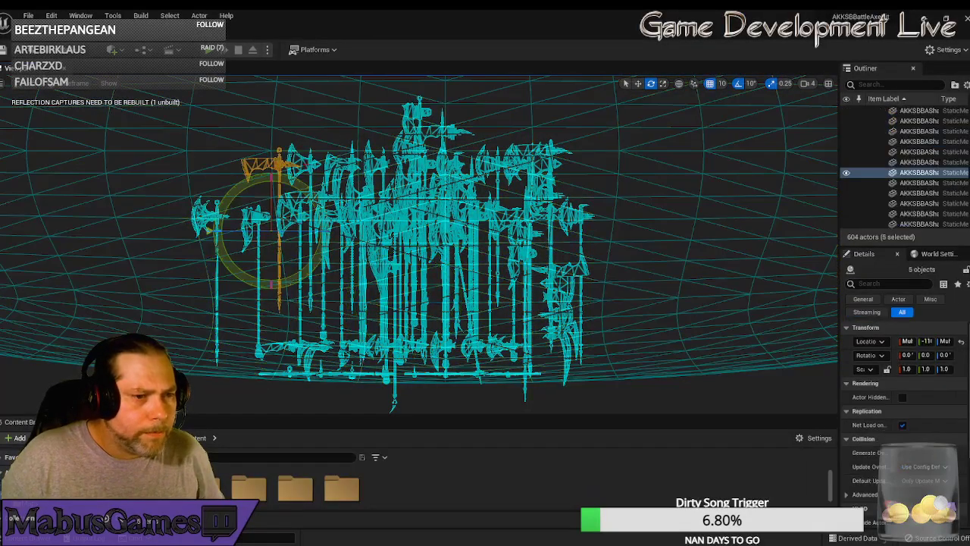
- Add the other raised axes along the upper row to the selection and lower them together to the height of the main row
{"action": "left_click", "coordinate": [308, 162], "text": "ctrl"}
{"action": "left_click", "coordinate": [349, 160], "text": "ctrl"}
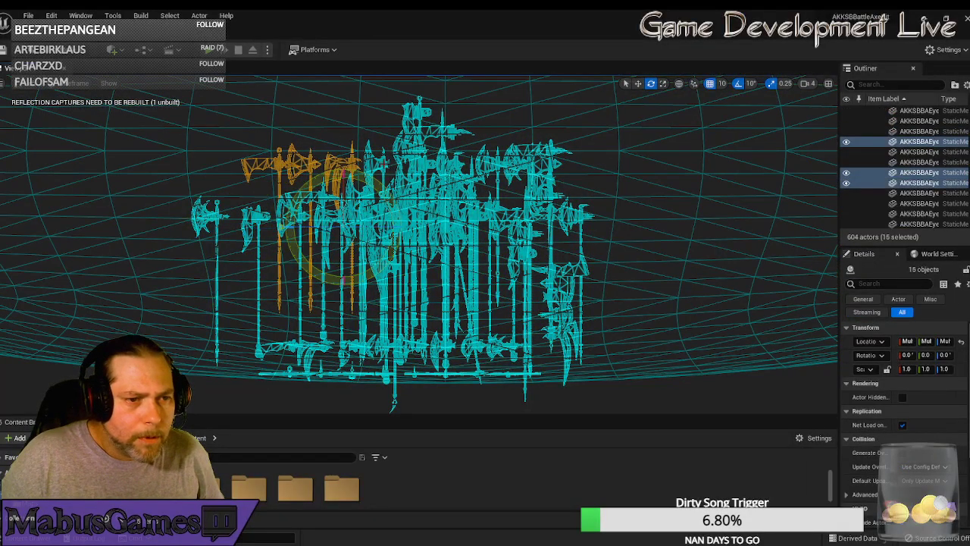
{"action": "left_click", "coordinate": [382, 163], "text": "ctrl"}
{"action": "key", "text": "ctrl+z"}
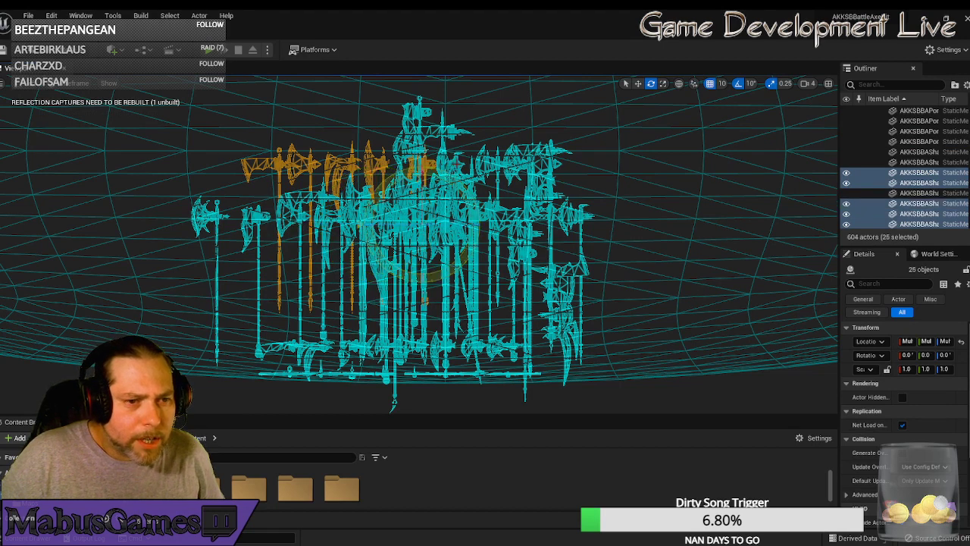
{"action": "key", "text": "ctrl+z"}
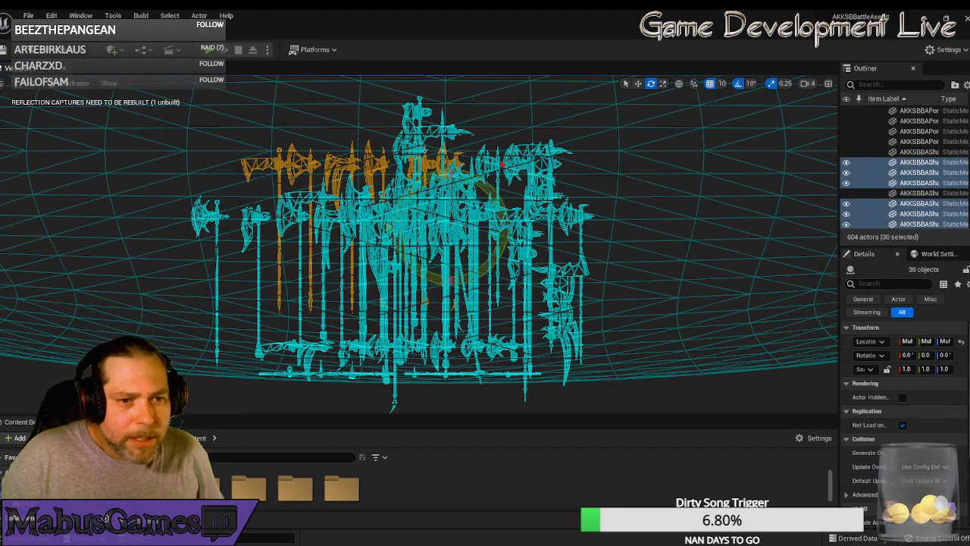
{"action": "key", "text": "ctrl+z"}
{"action": "key", "text": "ctrl+z"}
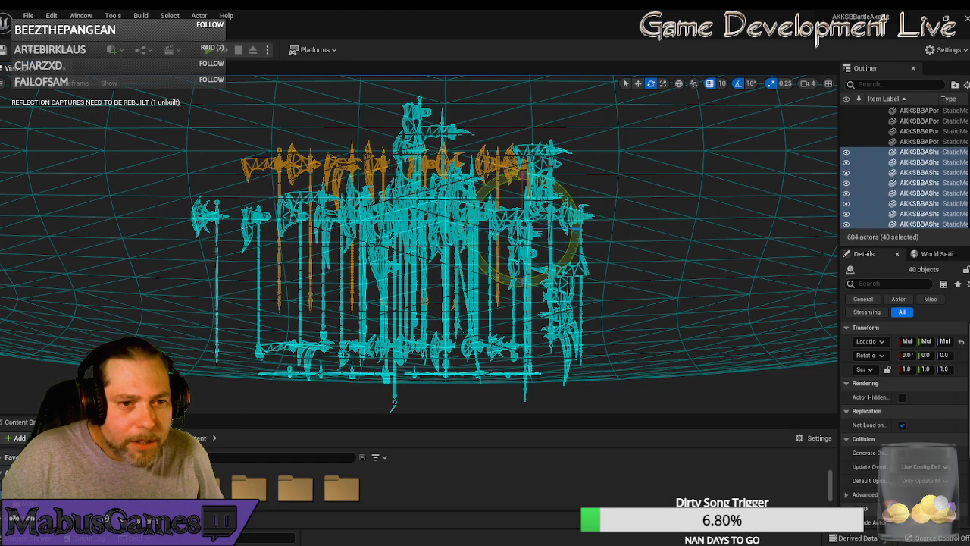
{"action": "key", "text": "ctrl+z"}
{"action": "key", "text": "r"}
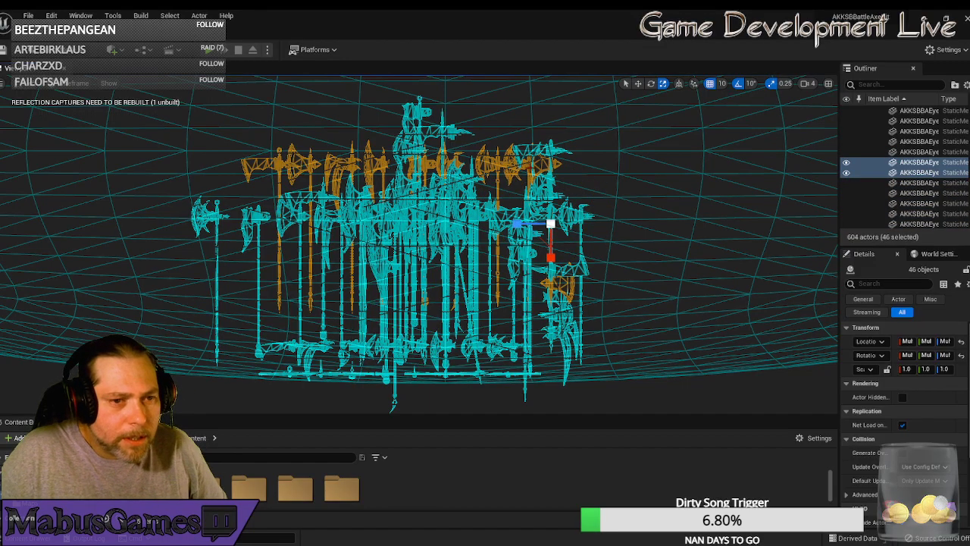
{"action": "left_click_drag", "start_coordinate": [550, 195], "coordinate": [551, 248]}
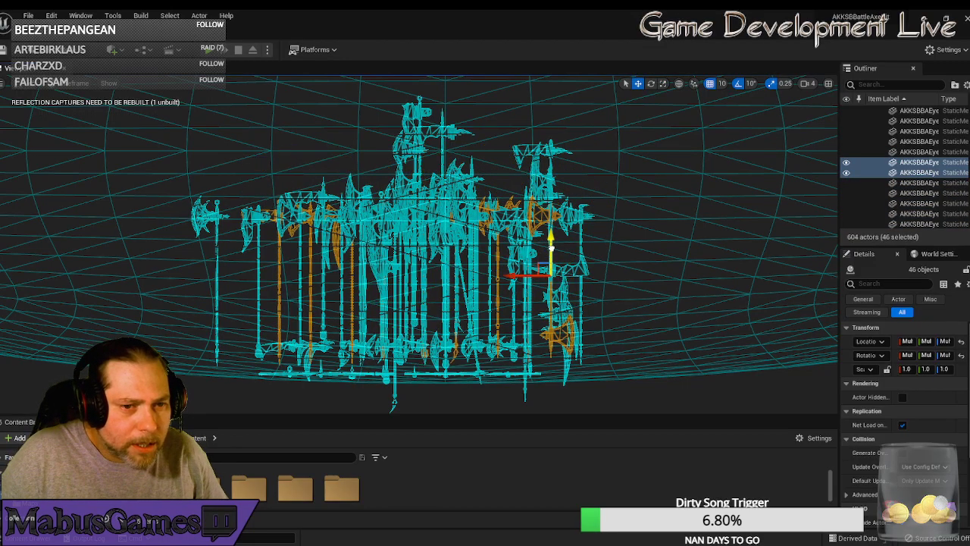
- Lower the two groups of slightly raised axes near the middle of the display so their heads align with the main row
{"action": "key", "text": "ctrl+z"}
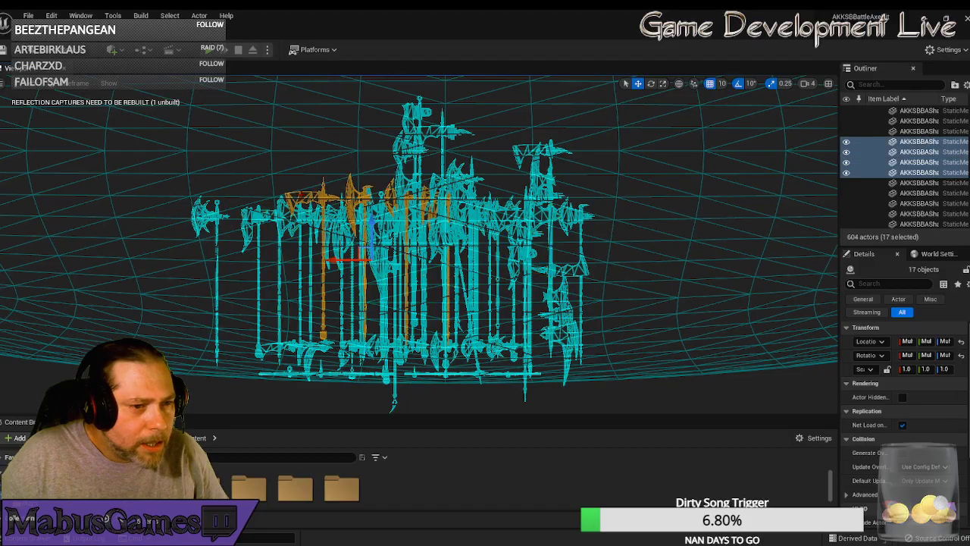
{"action": "left_click_drag", "start_coordinate": [372, 222], "coordinate": [370, 244]}
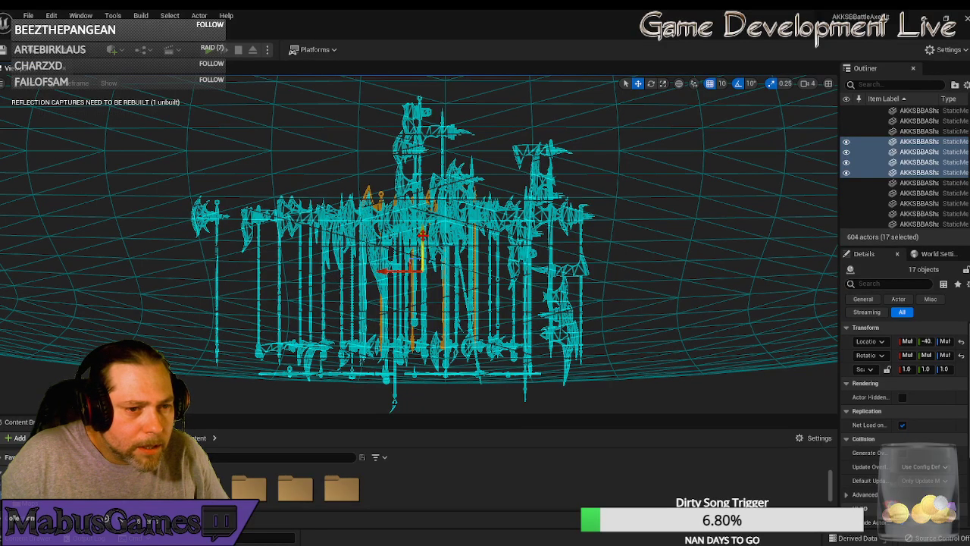
{"action": "left_click_drag", "start_coordinate": [421, 237], "coordinate": [421, 247]}
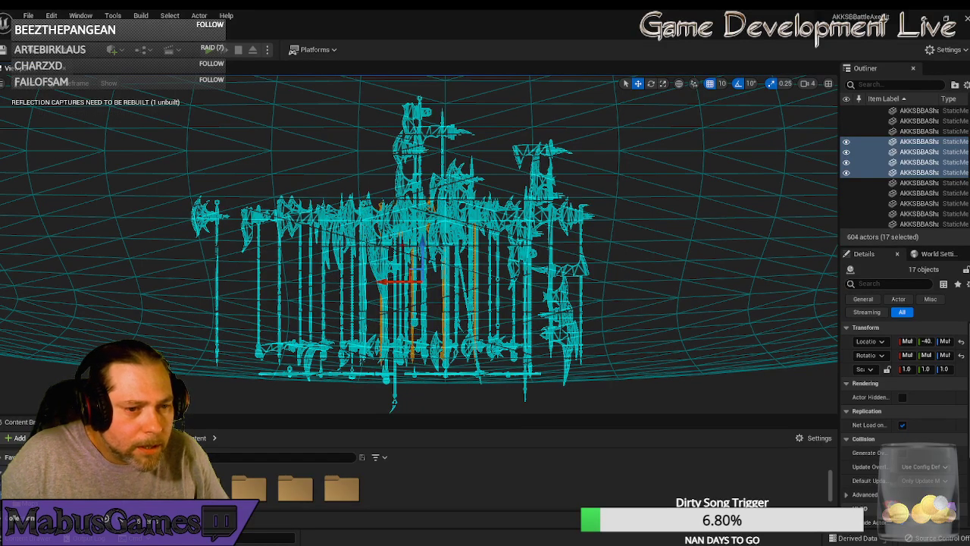
- Select the two axes hanging below the row, raise them to the common height, and shift them sideways along the display
{"action": "left_click", "coordinate": [400, 318]}
{"action": "left_click", "coordinate": [509, 399]}
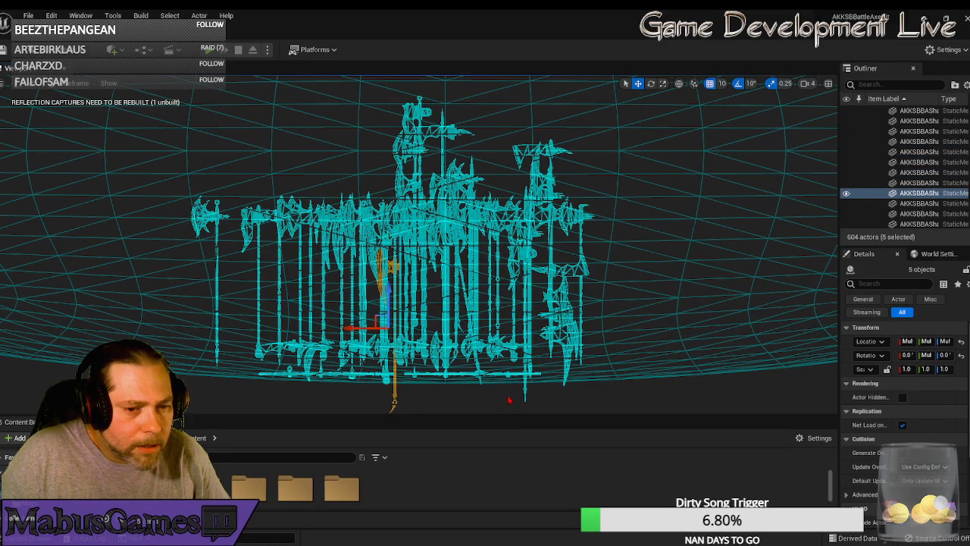
{"action": "left_click", "coordinate": [524, 386], "text": "ctrl"}
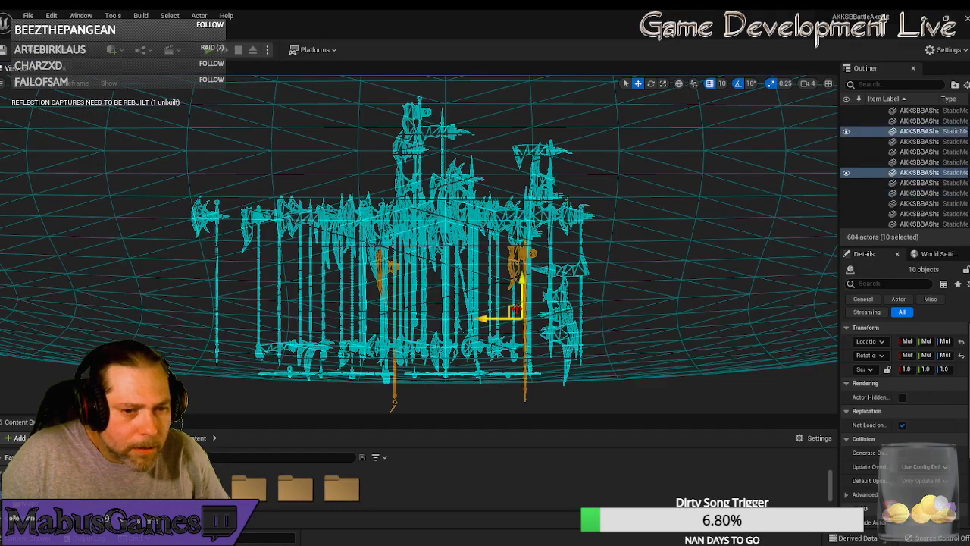
{"action": "left_click_drag", "start_coordinate": [523, 288], "coordinate": [524, 245]}
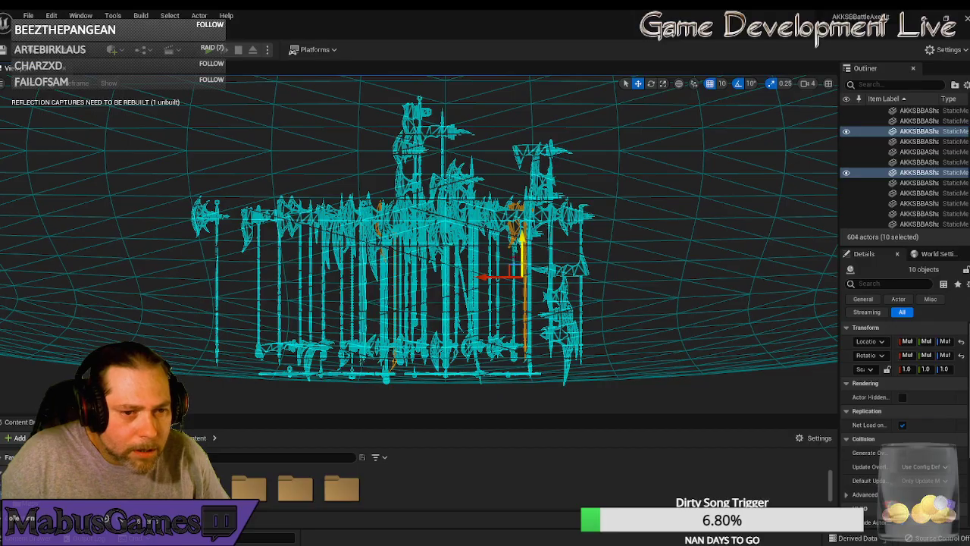
{"action": "left_click_drag", "start_coordinate": [498, 276], "coordinate": [426, 243]}
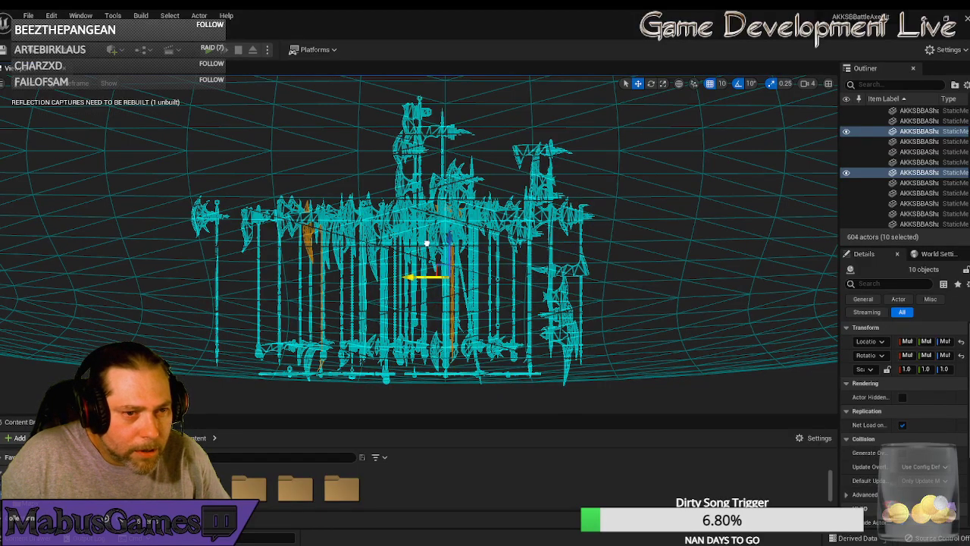
- Lower the three axes stacked above the middle of the display, one at a time, to the height of the main row
{"action": "left_click", "coordinate": [419, 114]}
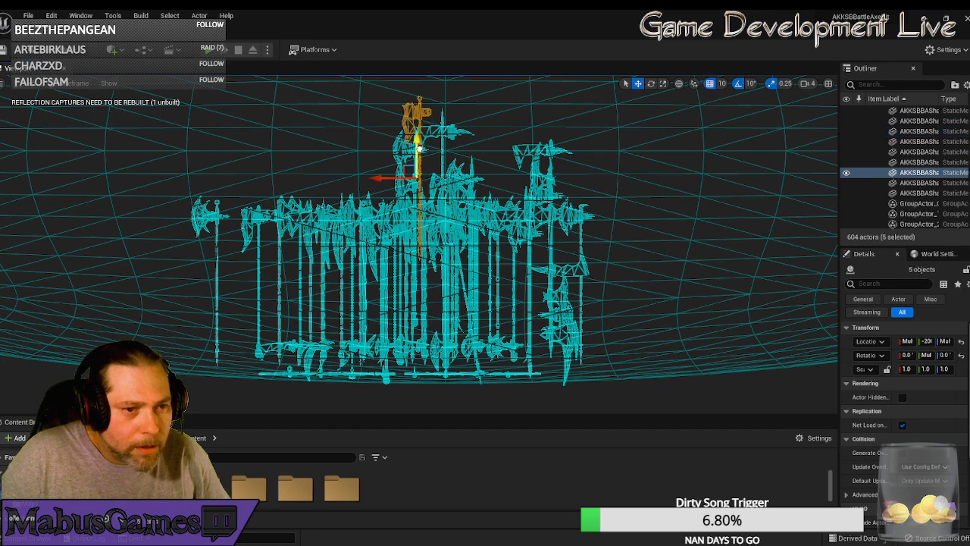
{"action": "left_click_drag", "start_coordinate": [419, 149], "coordinate": [403, 244]}
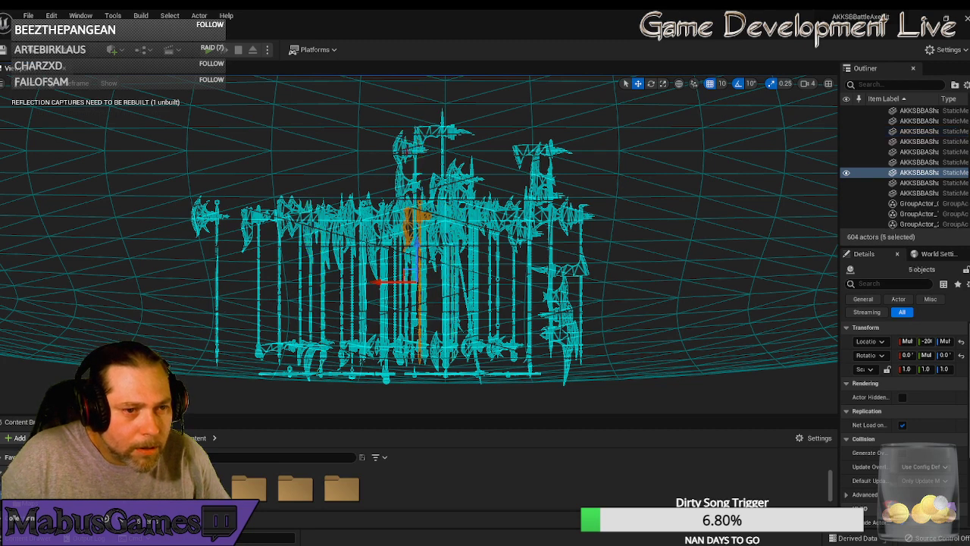
{"action": "left_click", "coordinate": [412, 144]}
{"action": "left_click_drag", "start_coordinate": [410, 170], "coordinate": [406, 247]}
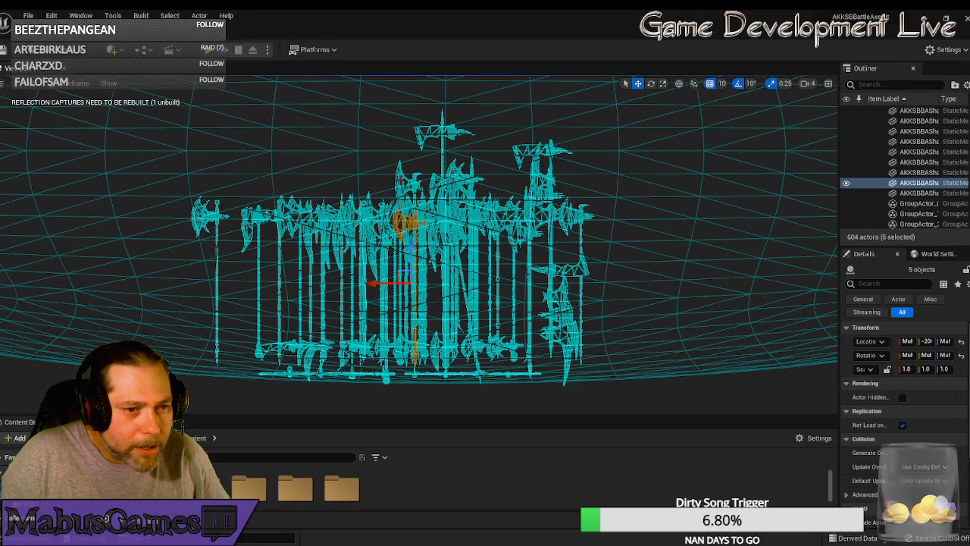
{"action": "left_click", "coordinate": [410, 184]}
{"action": "left_click_drag", "start_coordinate": [409, 203], "coordinate": [398, 240]}
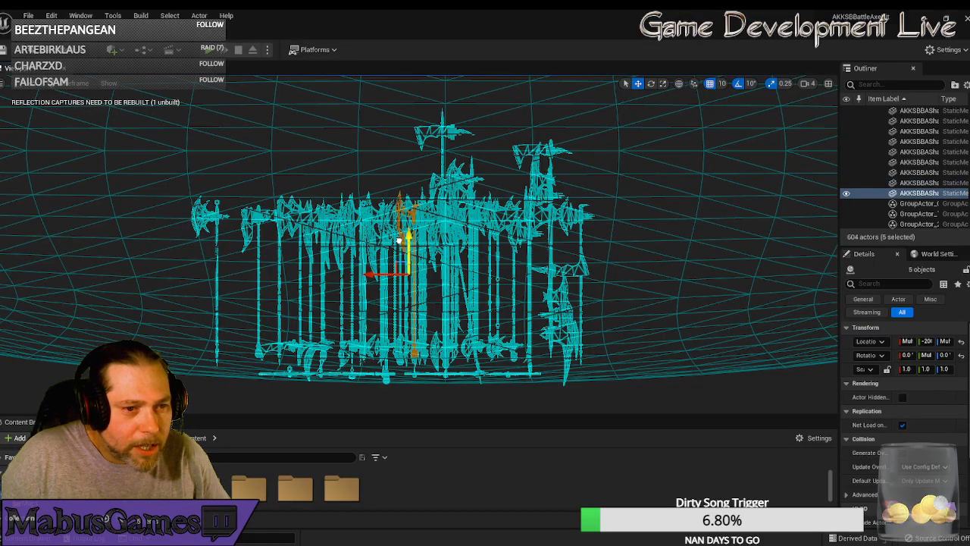
- Lower the tallest remaining axe near the middle and the raised axe beside it to the main row
{"action": "left_click", "coordinate": [426, 133]}
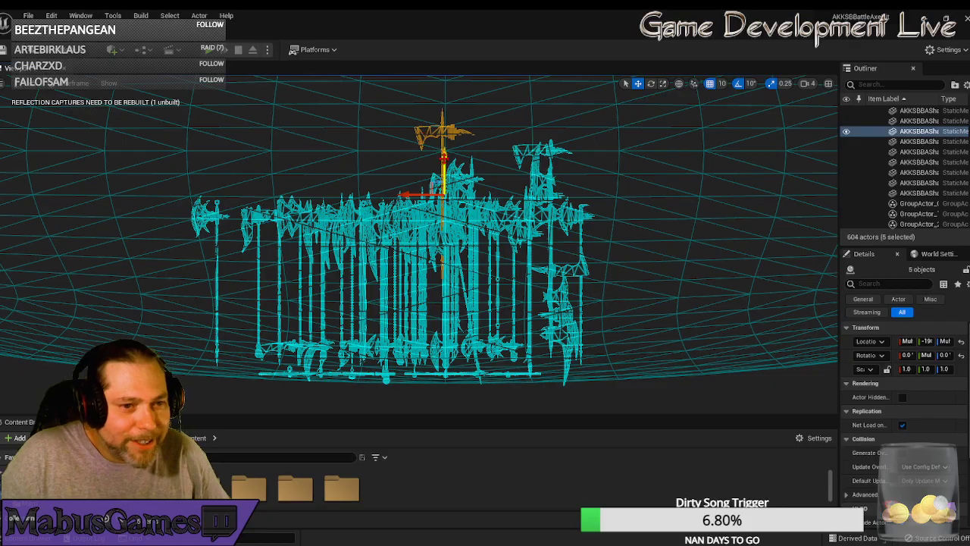
{"action": "left_click_drag", "start_coordinate": [438, 162], "coordinate": [437, 244]}
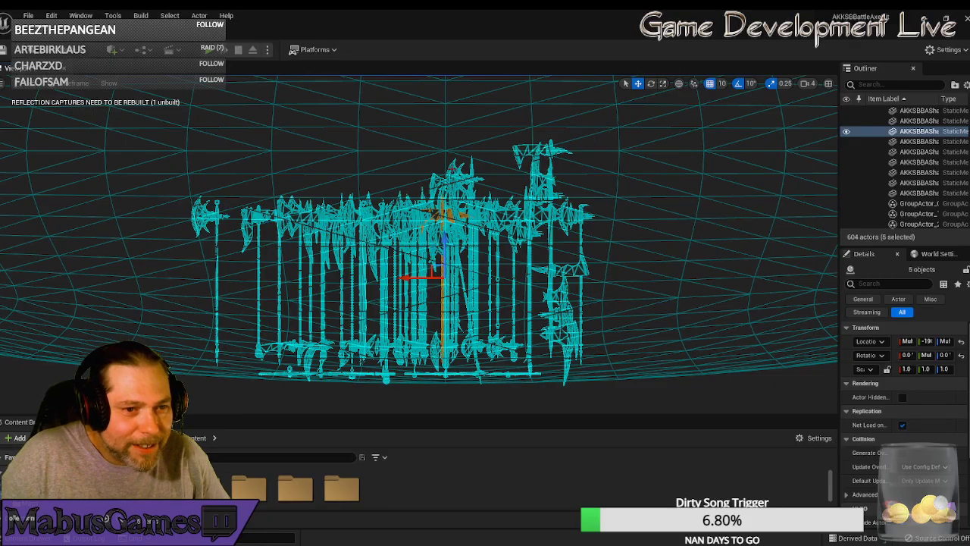
{"action": "left_click", "coordinate": [457, 173]}
{"action": "left_click_drag", "start_coordinate": [465, 201], "coordinate": [463, 231]}
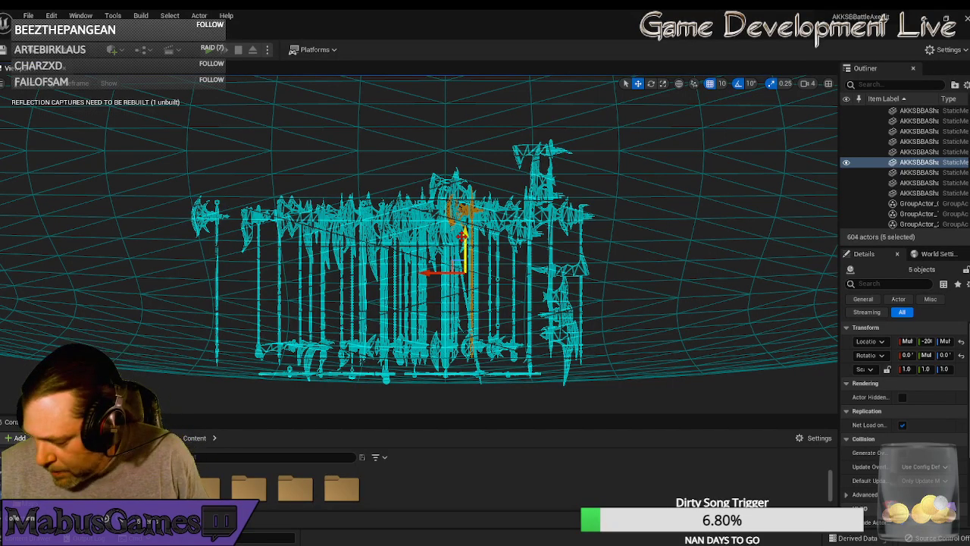
- Lower the remaining raised axes just beyond the middle so their heads line up with the row
{"action": "key", "text": "ctrl+z"}
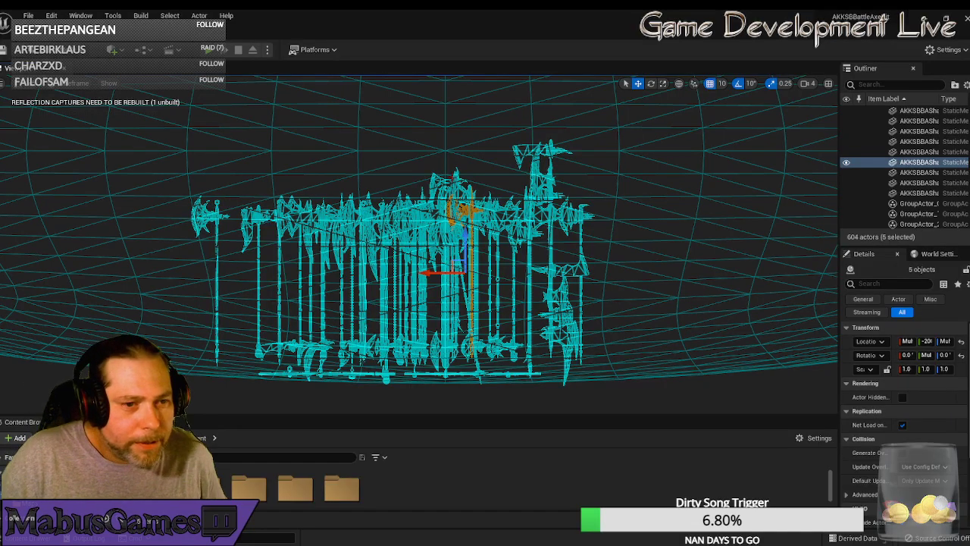
{"action": "key", "text": "ctrl+z"}
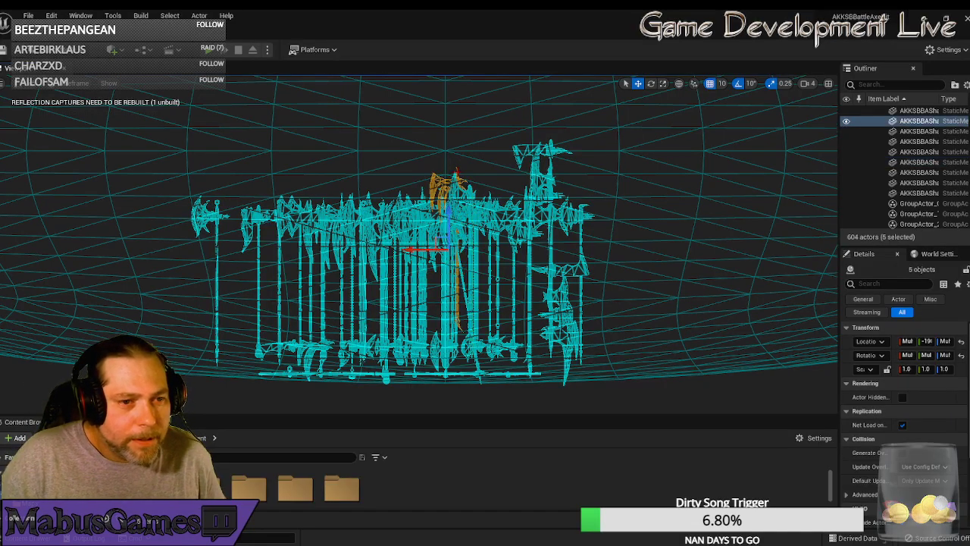
{"action": "left_click_drag", "start_coordinate": [449, 209], "coordinate": [447, 239]}
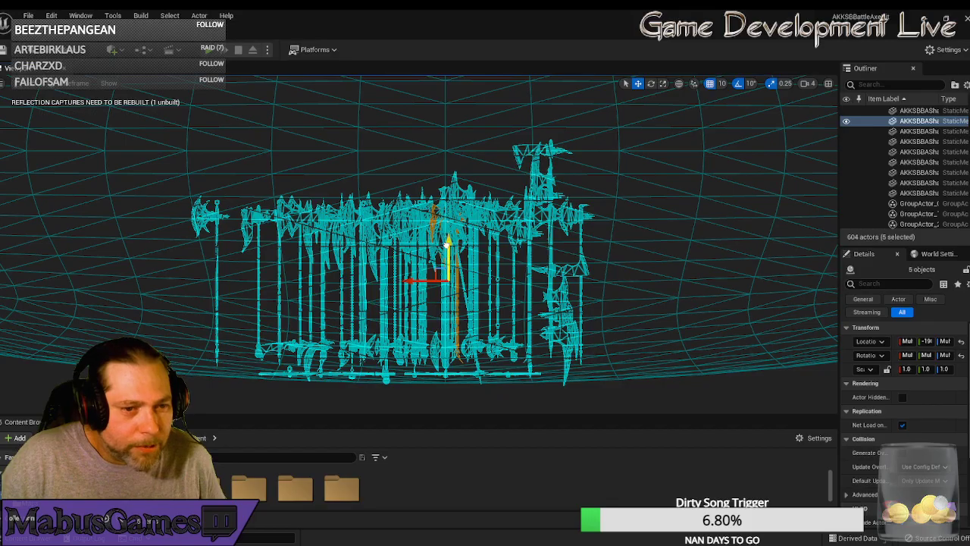
{"action": "key", "text": "ctrl+z"}
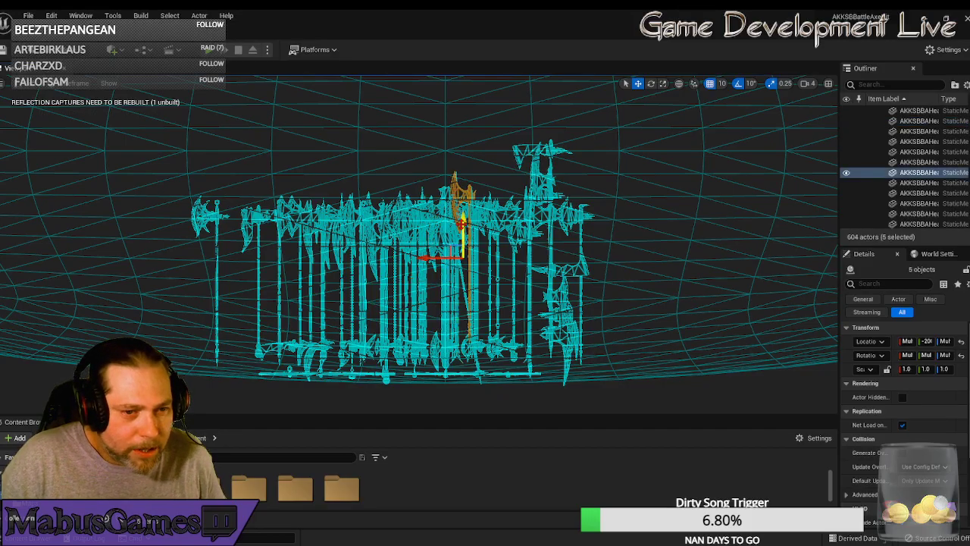
{"action": "mouse_move", "coordinate": [461, 225]}
{"action": "left_mouse_down"}
{"action": "mouse_move", "coordinate": [460, 234]}
{"action": "mouse_move", "coordinate": [454, 227]}
{"action": "left_mouse_up"}
{"action": "left_click", "coordinate": [457, 193]}
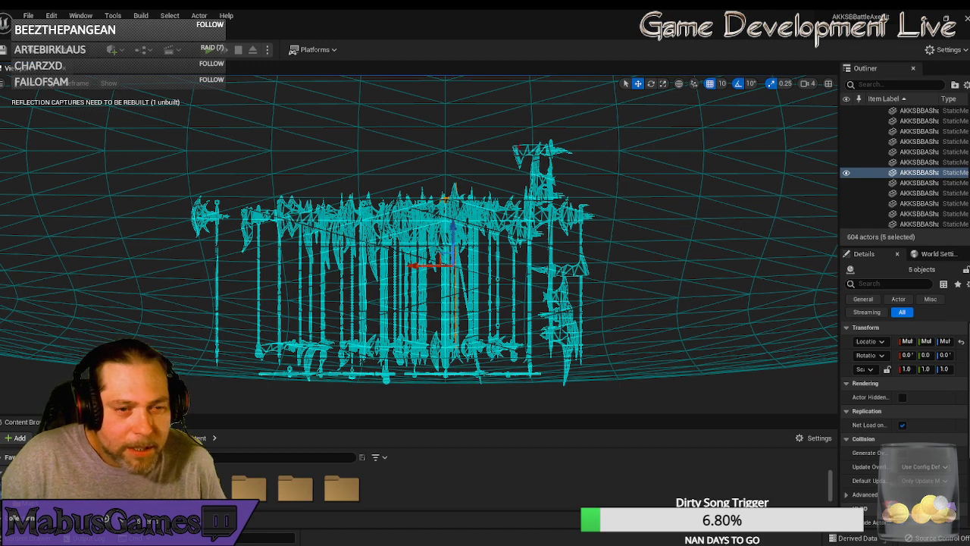
- Lower the raised axes near the outer end, together with their linked lower axe heads, toward the common row height
{"action": "left_click", "coordinate": [551, 150]}
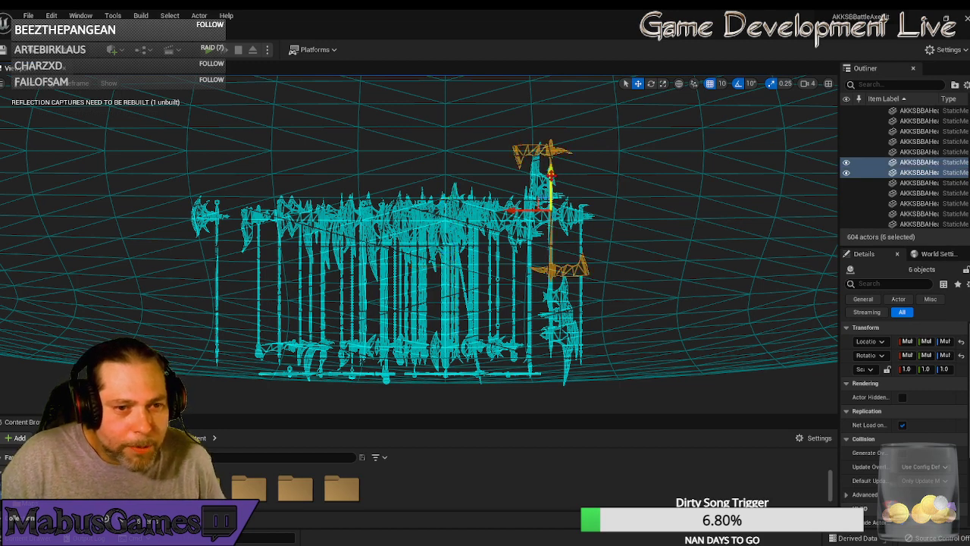
{"action": "left_click_drag", "start_coordinate": [550, 176], "coordinate": [549, 237]}
{"action": "left_click", "coordinate": [549, 174]}
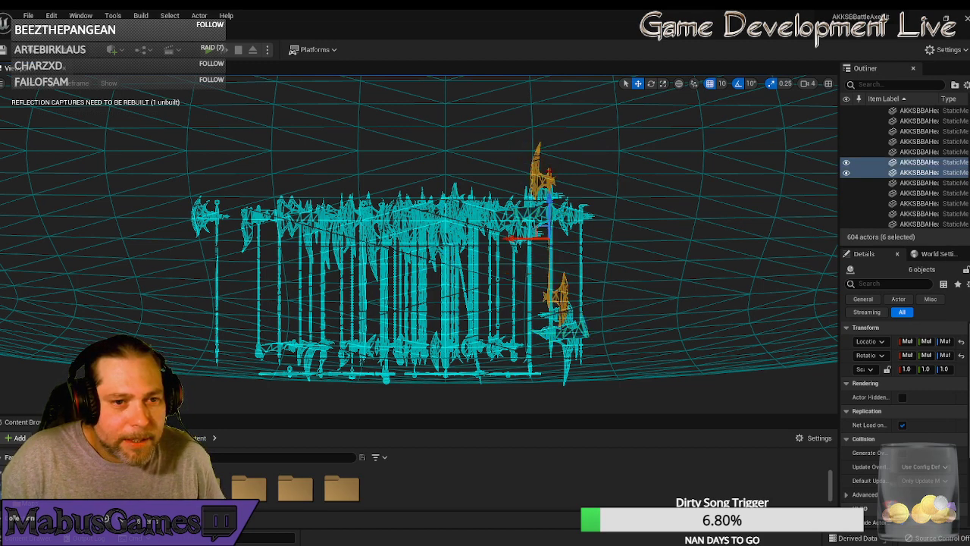
{"action": "left_click_drag", "start_coordinate": [549, 198], "coordinate": [547, 233]}
{"action": "left_click", "coordinate": [552, 191]}
{"action": "key", "text": "ctrl+z"}
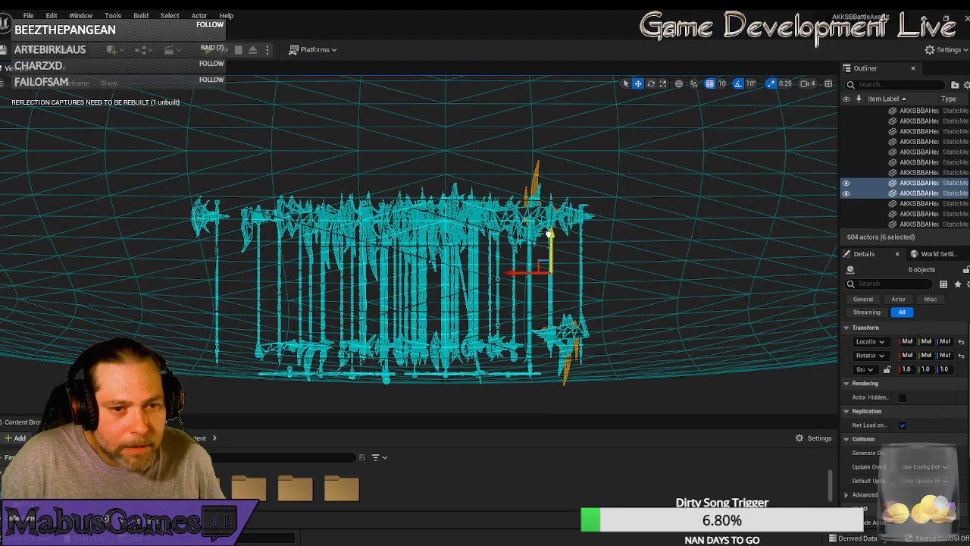
- Deselect the axes by selecting the BackDrop, switch the viewport to Lit view, and fly in to inspect the axe display
{"action": "left_click", "coordinate": [611, 298]}
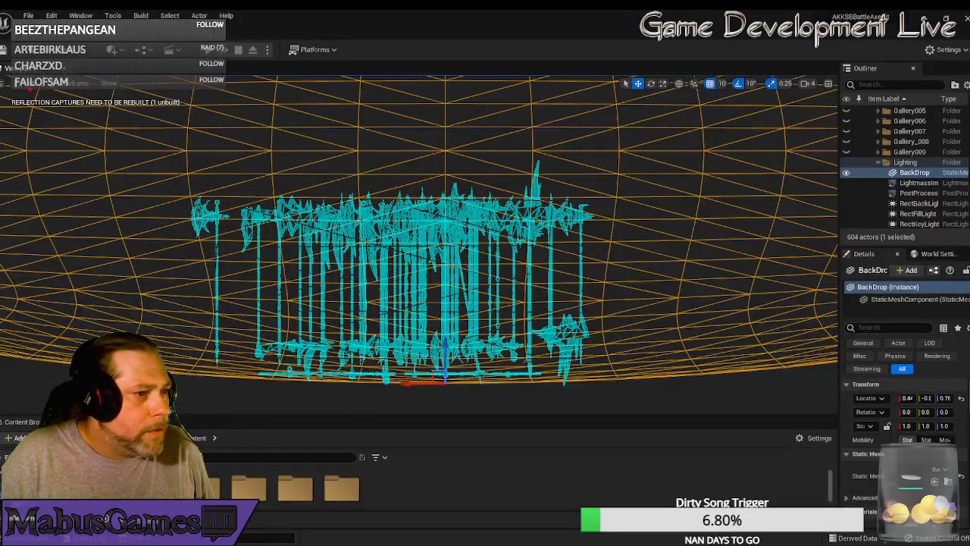
{"action": "left_click", "coordinate": [29, 86]}
{"action": "left_click", "coordinate": [46, 99]}
{"action": "right_click_drag", "start_coordinate": [425, 250], "coordinate": [352, 288]}
{"action": "key", "text": "w"}
{"action": "key", "text": "w"}
{"action": "key", "text": "s"}
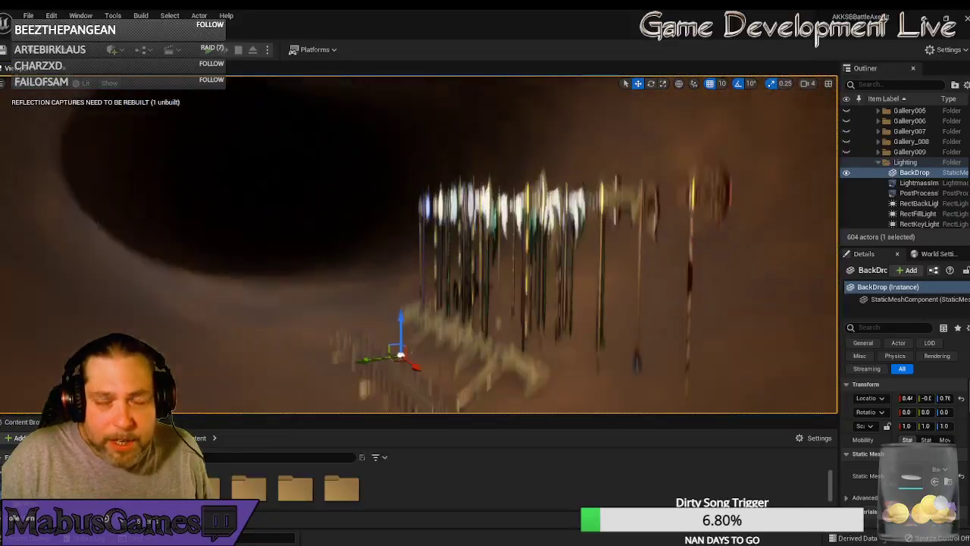
{"action": "right_click_drag", "start_coordinate": [231, 277], "coordinate": [186, 281]}
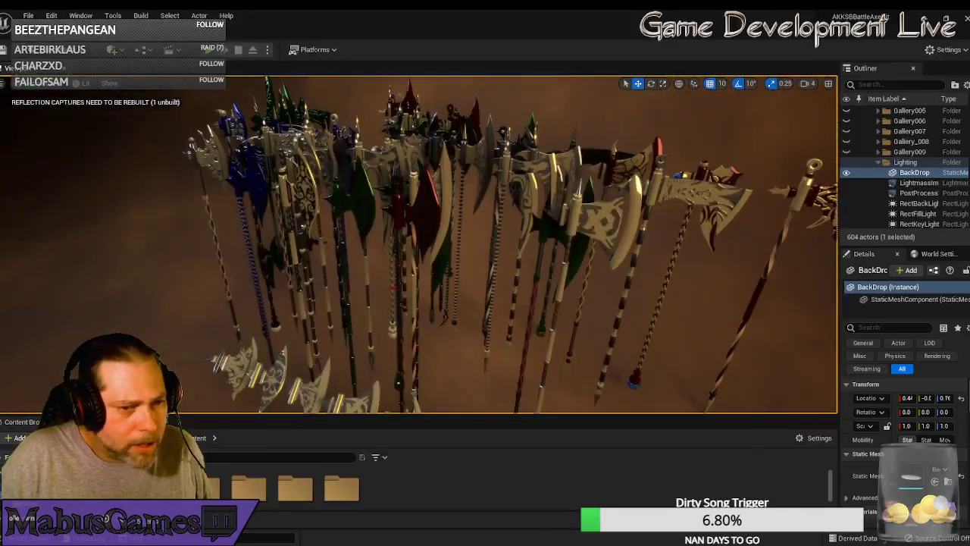
- Select the group of four double-bladed axes in front of the display and move them back along the Y axis into the cluster
{"action": "left_click", "coordinate": [422, 205]}
{"action": "key", "text": "a"}
{"action": "right_click_drag", "start_coordinate": [423, 205], "coordinate": [496, 214]}
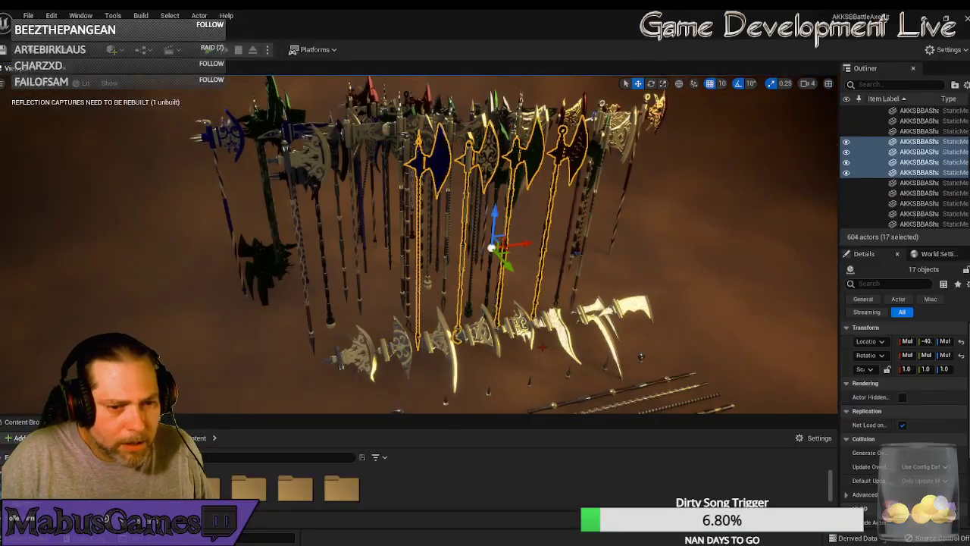
{"action": "right_click_drag", "start_coordinate": [296, 254], "coordinate": [273, 257]}
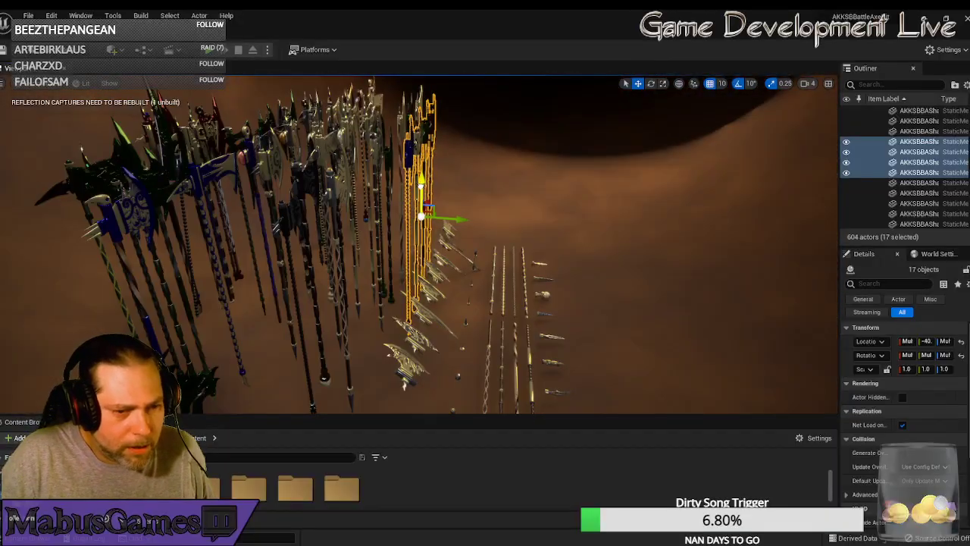
{"action": "key", "text": "d"}
{"action": "right_click_drag", "start_coordinate": [422, 223], "coordinate": [435, 200]}
{"action": "key", "text": "a"}
{"action": "left_click_drag", "start_coordinate": [412, 274], "coordinate": [381, 272]}
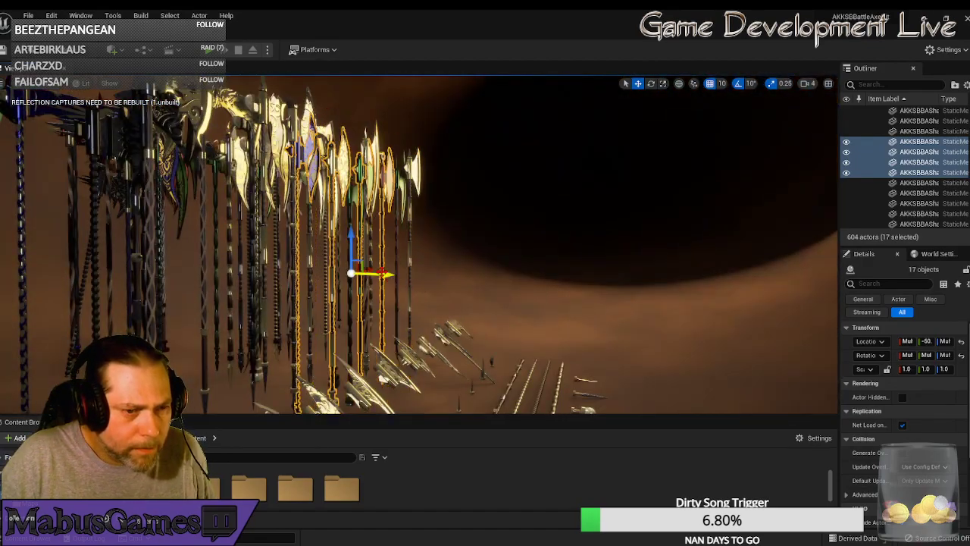
{"action": "key", "text": "d"}
{"action": "right_click_drag", "start_coordinate": [382, 272], "coordinate": [280, 271]}
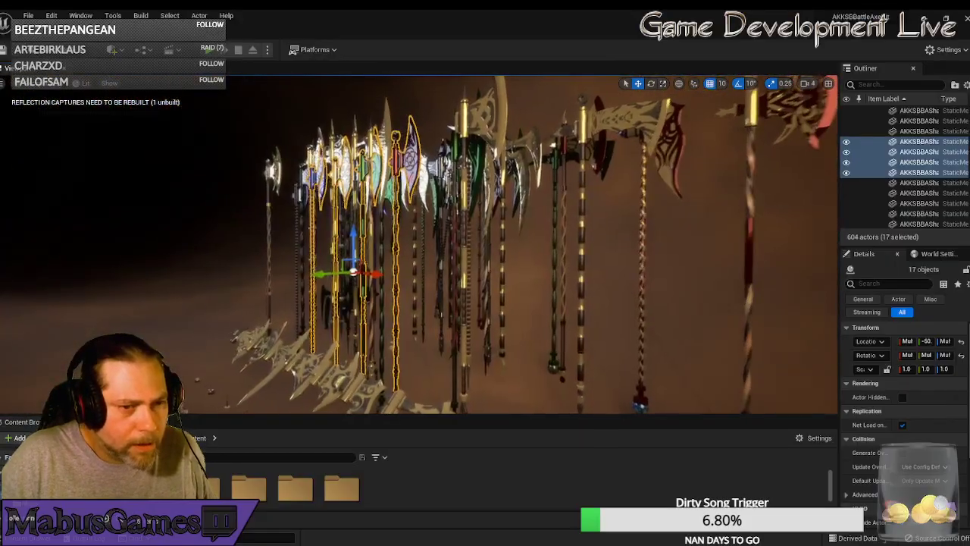
- Undo the last move of the four double-bladed axes along the Y axis
{"action": "right_click_drag", "start_coordinate": [353, 274], "coordinate": [349, 275]}
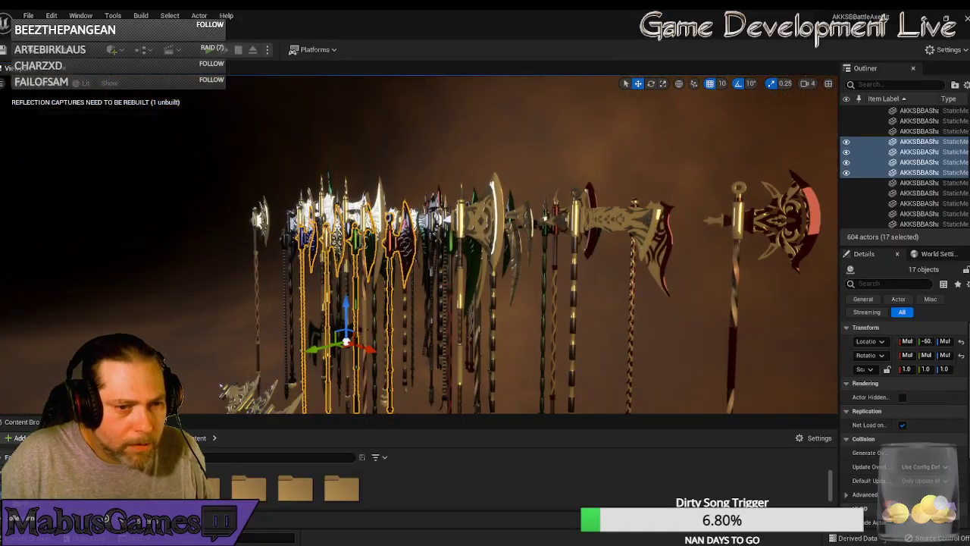
{"action": "left_click", "coordinate": [483, 241]}
{"action": "key", "text": "s"}
{"action": "right_click_drag", "start_coordinate": [483, 241], "coordinate": [515, 241]}
{"action": "key", "text": "w"}
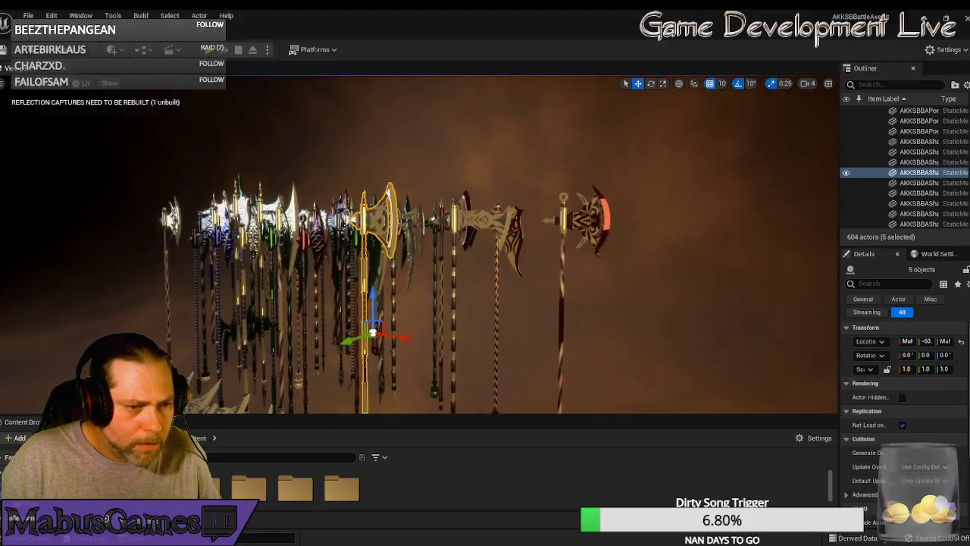
{"action": "key", "text": "ctrl+z"}
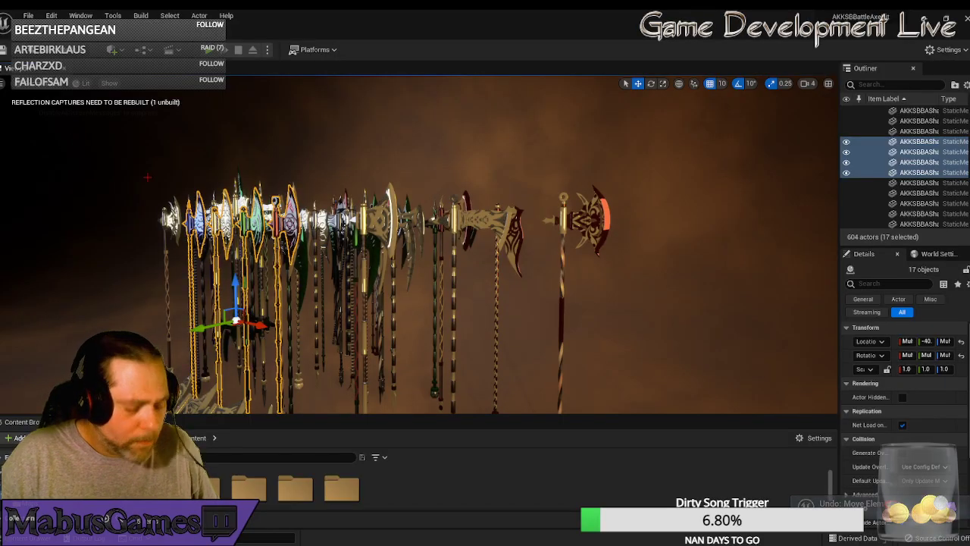
{"action": "mouse_move", "coordinate": [125, 161]}
{"action": "right_mouse_down"}
{"action": "mouse_move", "coordinate": [176, 169]}
{"action": "mouse_move", "coordinate": [124, 162]}
{"action": "mouse_move", "coordinate": [216, 216]}
{"action": "mouse_move", "coordinate": [117, 142]}
{"action": "mouse_move", "coordinate": [135, 173]}
{"action": "mouse_move", "coordinate": [118, 145]}
{"action": "right_mouse_up"}
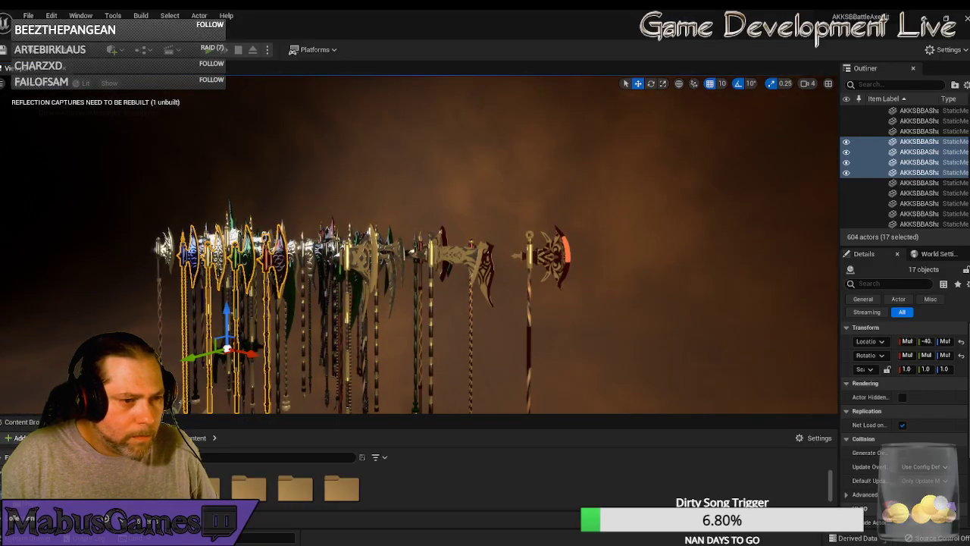
- Select all the upright axes in the display together and lower them slightly along the Z axis
{"action": "left_click_drag", "start_coordinate": [74, 164], "coordinate": [647, 327]}
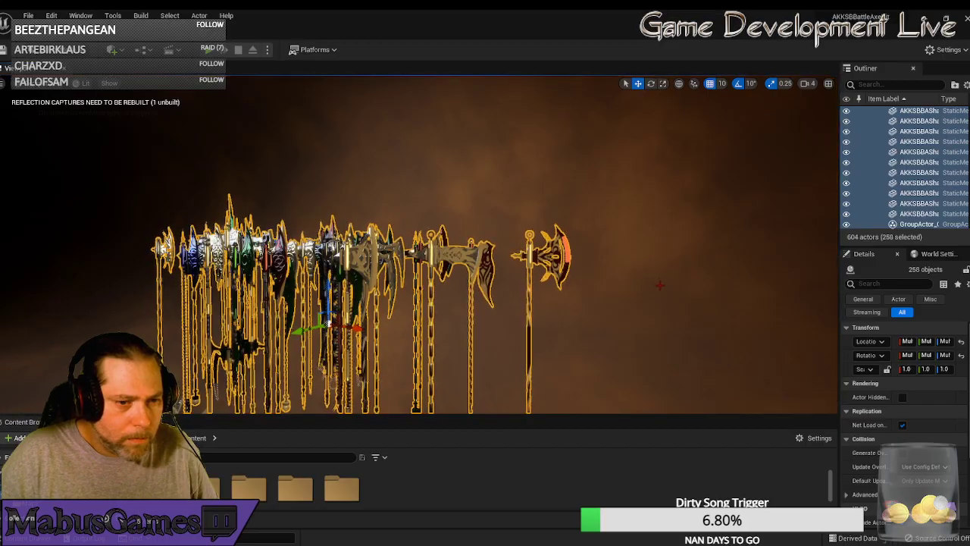
{"action": "left_click_drag", "start_coordinate": [328, 285], "coordinate": [328, 300]}
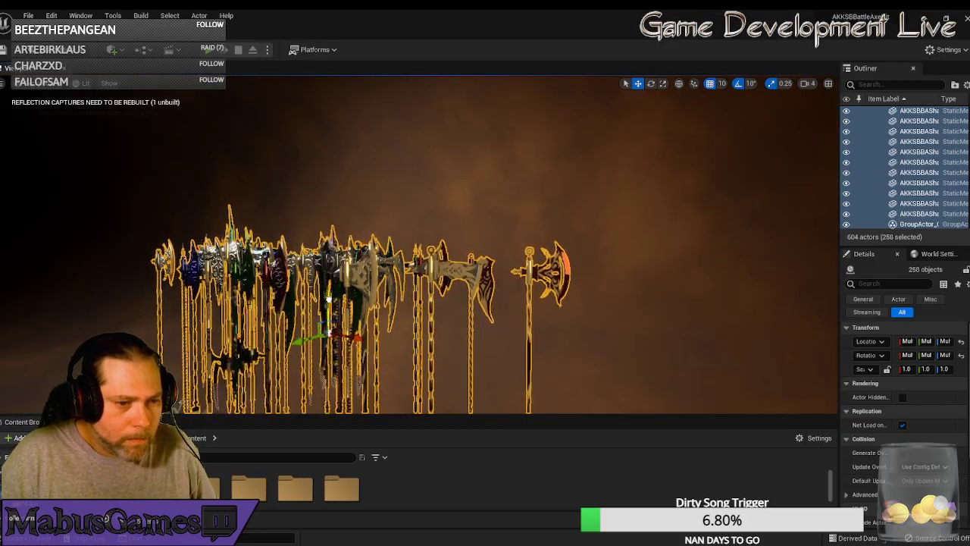
{"action": "right_click_drag", "start_coordinate": [411, 298], "coordinate": [409, 331]}
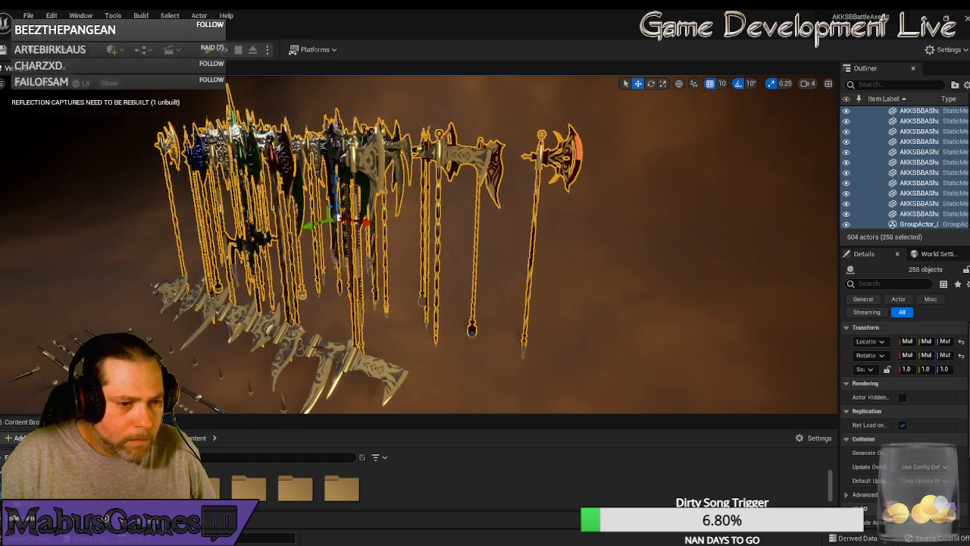
- Select the lower axe heads together with the small eye pieces and the nearer set of four shafts lying on the floor
{"action": "left_click", "coordinate": [315, 347]}
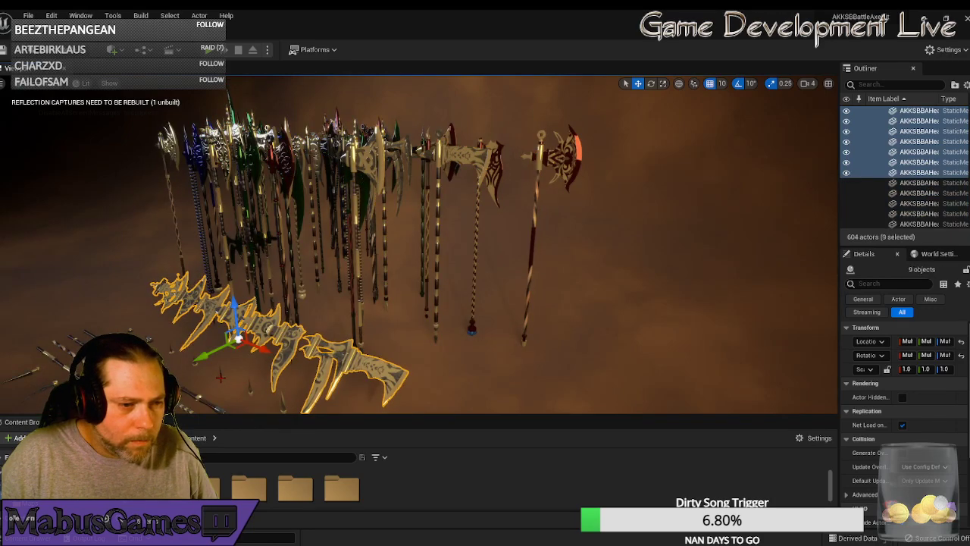
{"action": "left_click", "coordinate": [220, 377], "text": "ctrl"}
{"action": "key", "text": "f"}
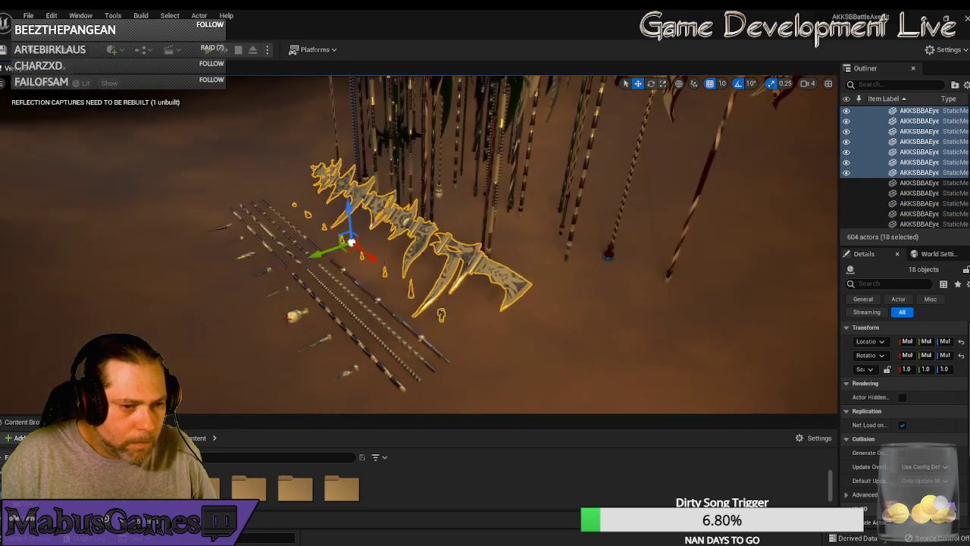
{"action": "left_click", "coordinate": [376, 300], "text": "ctrl"}
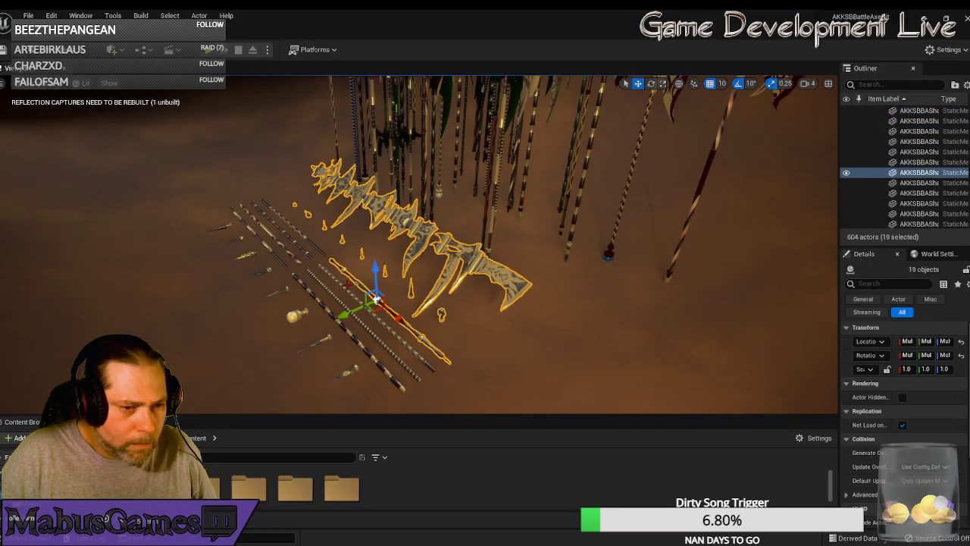
{"action": "left_click", "coordinate": [364, 305], "text": "ctrl"}
{"action": "left_click", "coordinate": [349, 310], "text": "ctrl"}
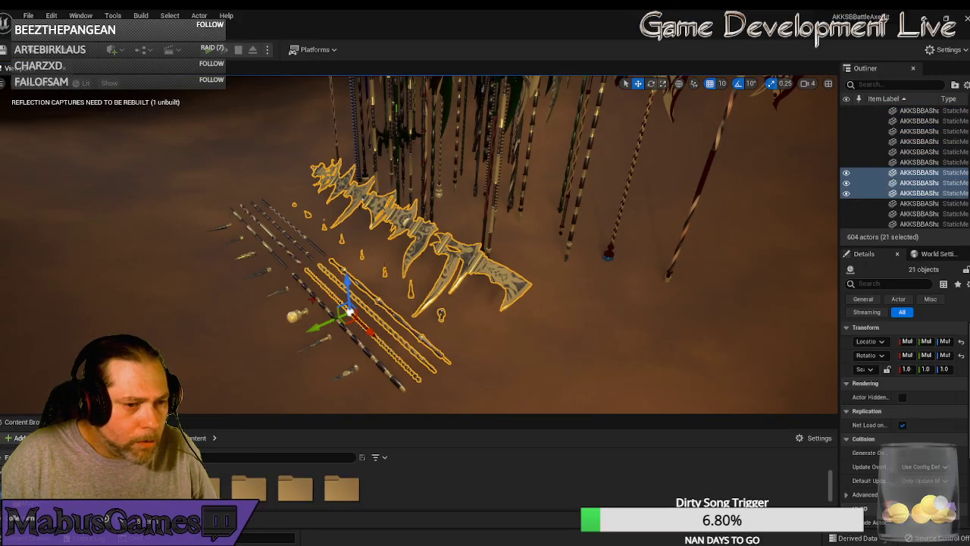
{"action": "left_click", "coordinate": [333, 318], "text": "ctrl"}
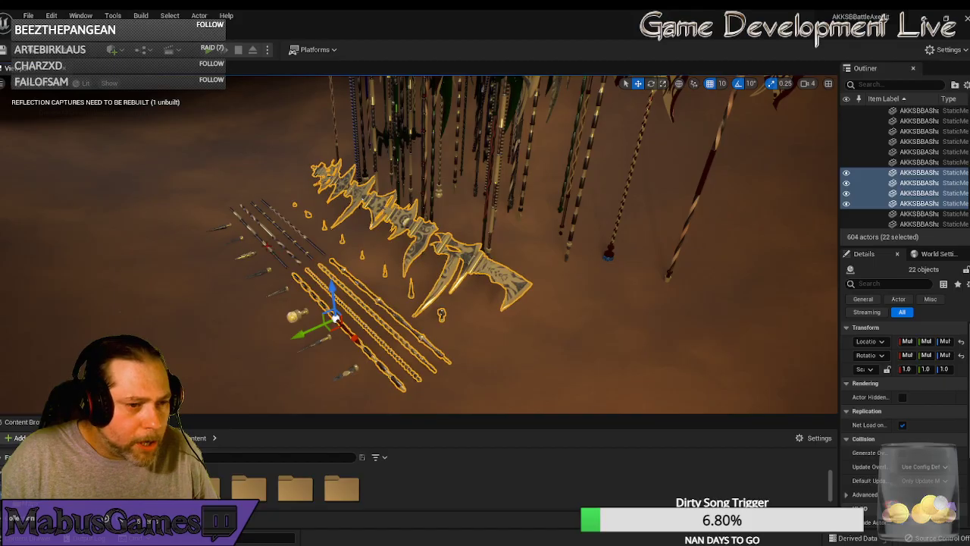
- Add the remaining floor shafts and the row of pommels to the selection of loose parts
{"action": "left_click", "coordinate": [253, 231], "text": "ctrl"}
{"action": "left_click", "coordinate": [264, 226], "text": "ctrl"}
{"action": "left_click", "coordinate": [275, 219], "text": "ctrl"}
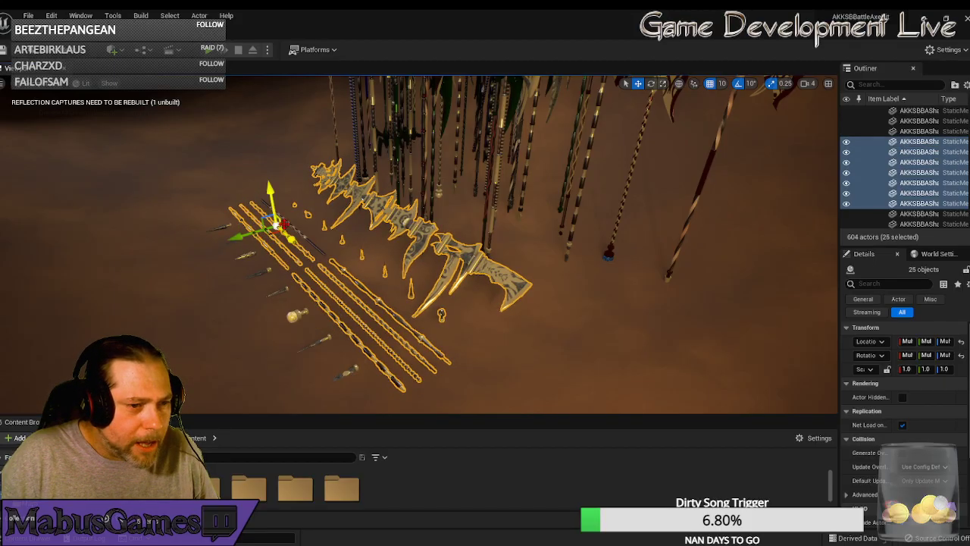
{"action": "left_click", "coordinate": [293, 228], "text": "ctrl"}
{"action": "key", "text": "ctrl+z"}
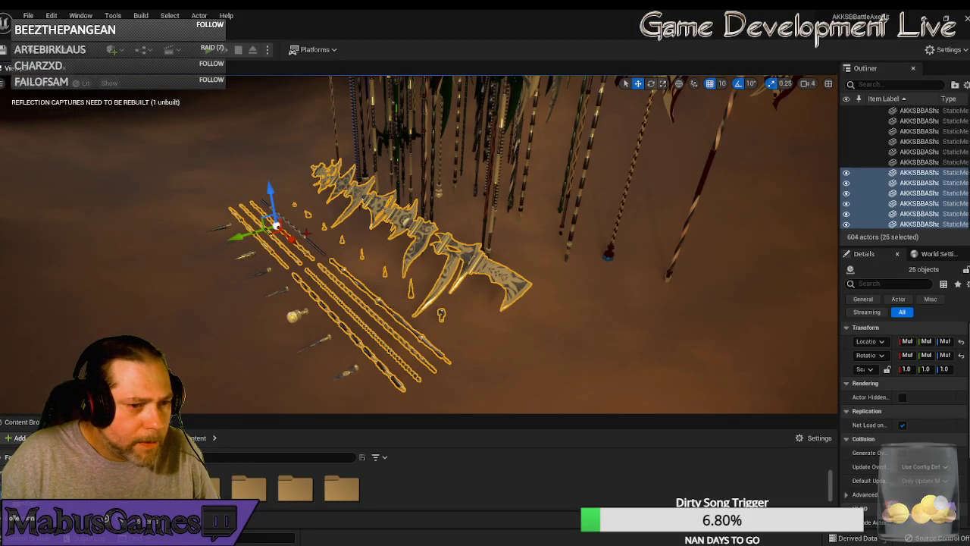
{"action": "left_click", "coordinate": [303, 236], "text": "ctrl"}
{"action": "left_click", "coordinate": [292, 318], "text": "ctrl"}
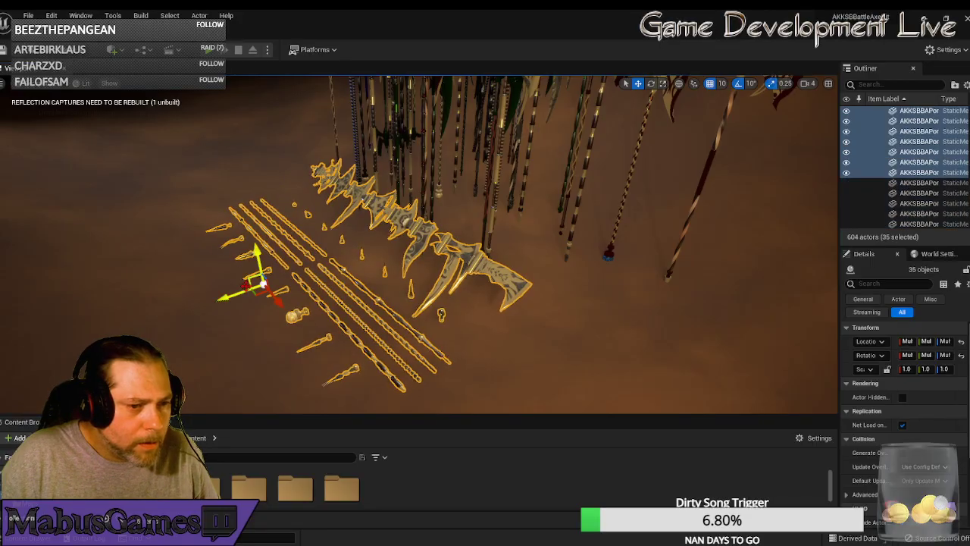
- Shift the selected loose heads, eyes, shafts and pommels along the floor to center them in front of the upright axes
{"action": "left_click_drag", "start_coordinate": [244, 292], "coordinate": [216, 295]}
{"action": "right_click_drag", "start_coordinate": [303, 288], "coordinate": [364, 295]}
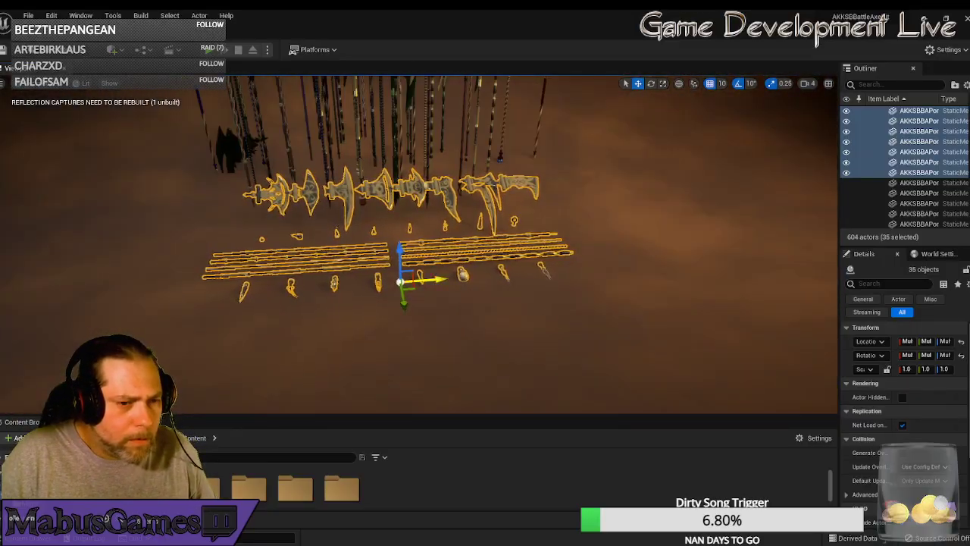
{"action": "left_click_drag", "start_coordinate": [433, 273], "coordinate": [322, 240]}
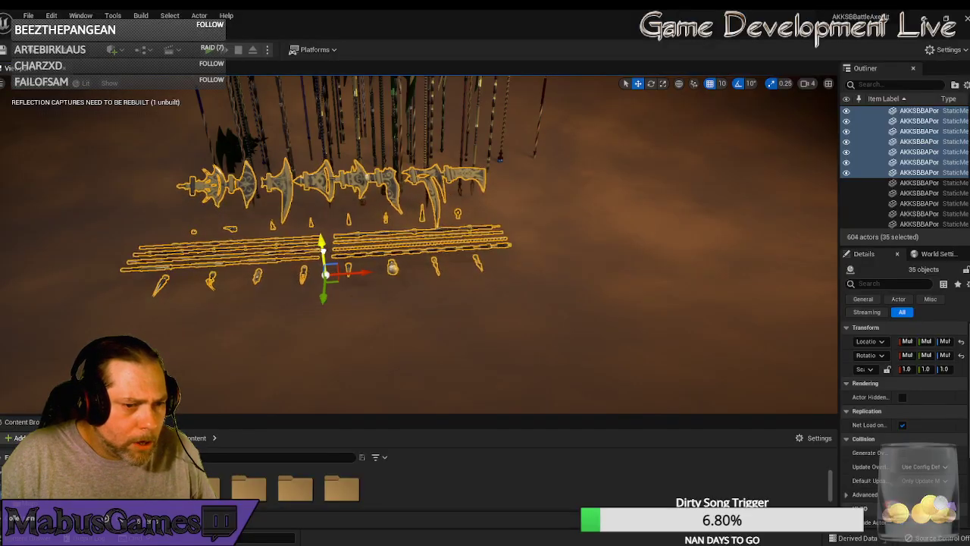
{"action": "right_click_drag", "start_coordinate": [437, 263], "coordinate": [303, 265]}
{"action": "left_click_drag", "start_coordinate": [433, 228], "coordinate": [409, 229]}
{"action": "right_click_drag", "start_coordinate": [411, 251], "coordinate": [523, 170]}
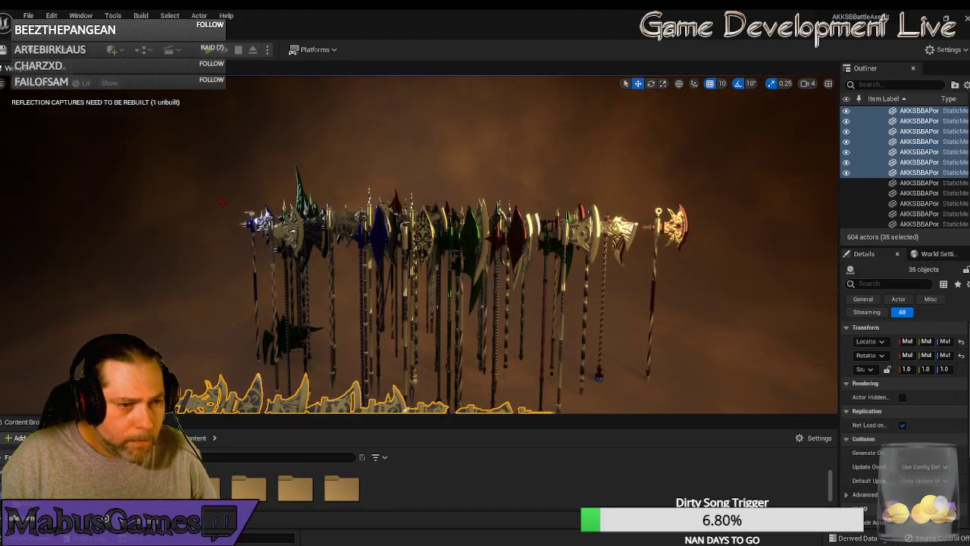
- Select all the upright axes without the BackDrop and move them forward along the Y axis toward the loose parts
{"action": "left_click_drag", "start_coordinate": [225, 195], "coordinate": [674, 291], "text": "ctrl+alt"}
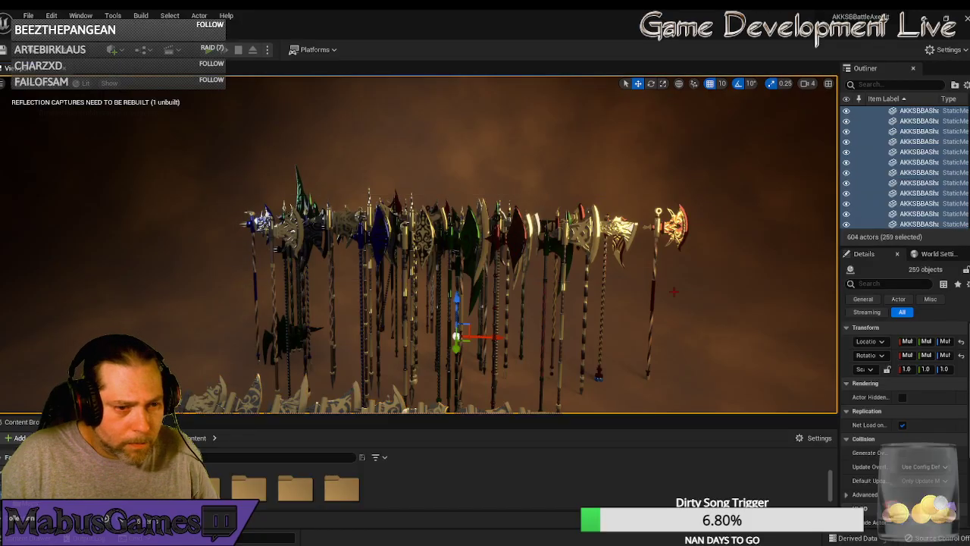
{"action": "left_click", "coordinate": [438, 191], "text": "ctrl"}
{"action": "left_click_drag", "start_coordinate": [456, 348], "coordinate": [442, 367]}
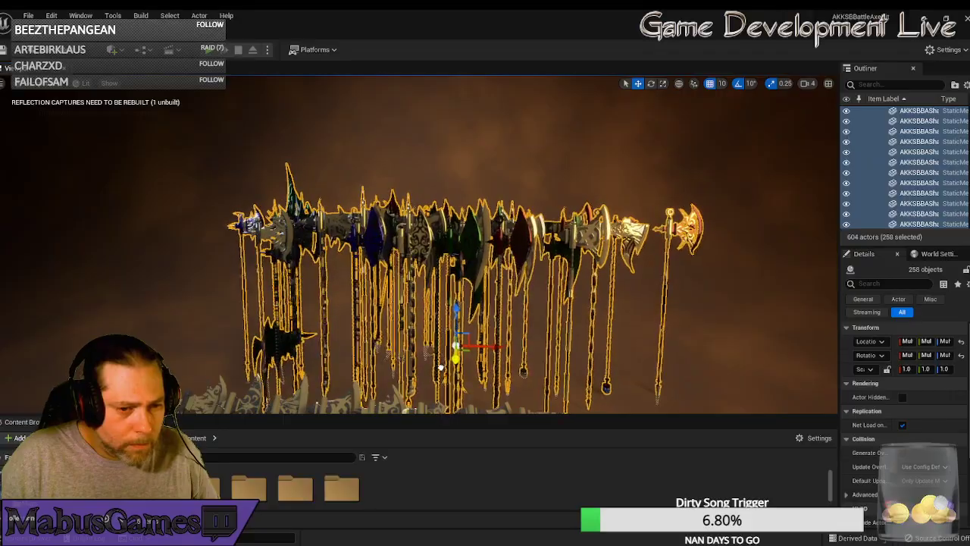
{"action": "key", "text": "d"}
{"action": "right_click_drag", "start_coordinate": [473, 348], "coordinate": [595, 390]}
{"action": "key", "text": "a"}
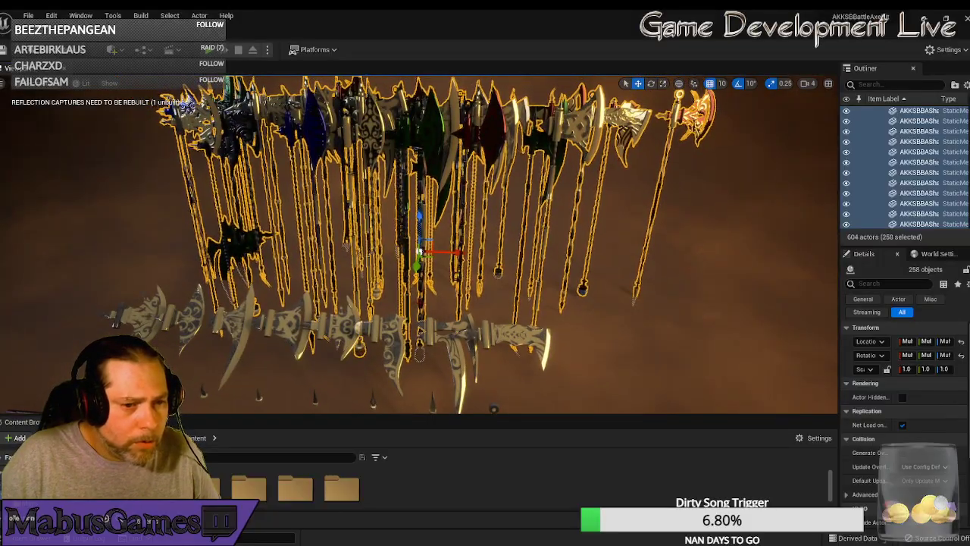
- Deselect the display and examine individual axes, checking the shaft ends near the floor and the spacing from the side
{"action": "left_click", "coordinate": [598, 344]}
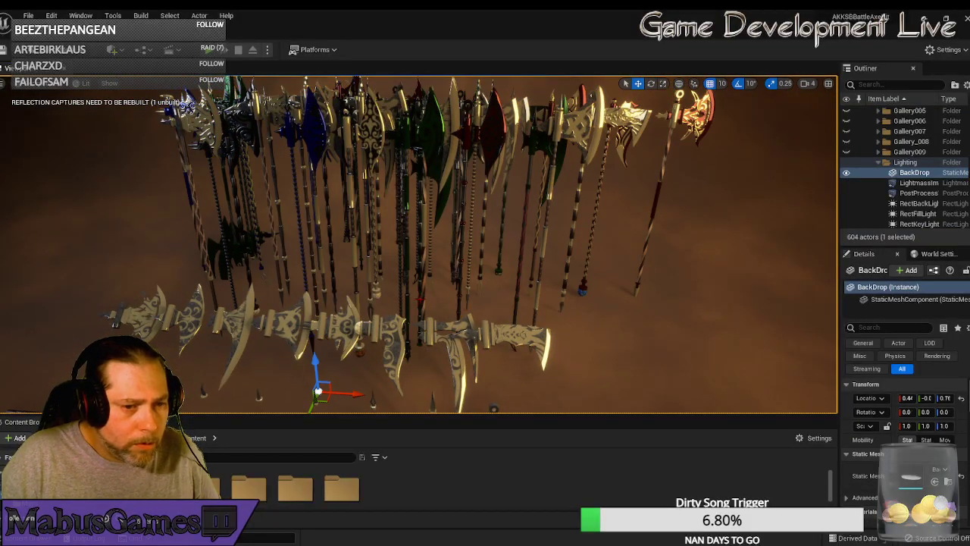
{"action": "left_click", "coordinate": [443, 200]}
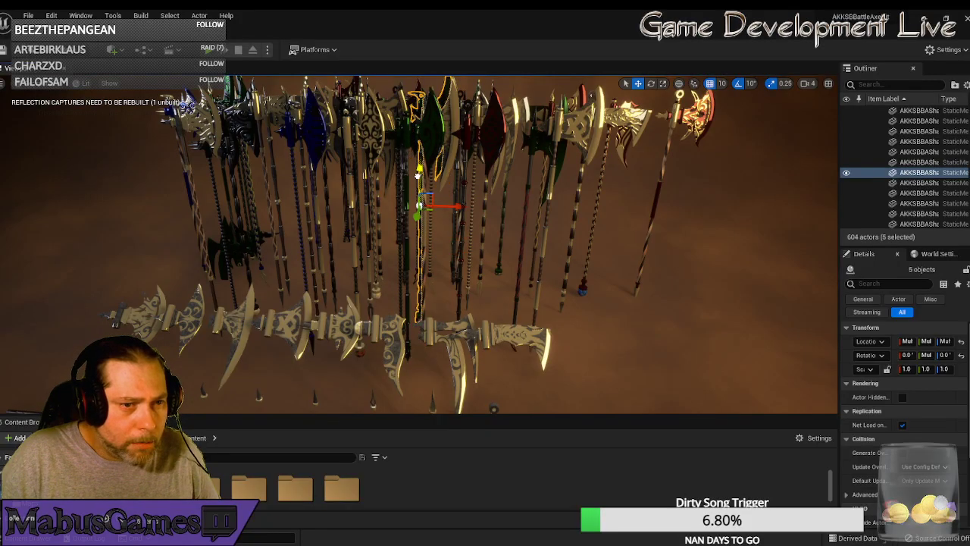
{"action": "right_click_drag", "start_coordinate": [475, 272], "coordinate": [492, 282]}
{"action": "key", "text": "q"}
{"action": "key", "text": "w"}
{"action": "right_click_drag", "start_coordinate": [436, 194], "coordinate": [429, 225]}
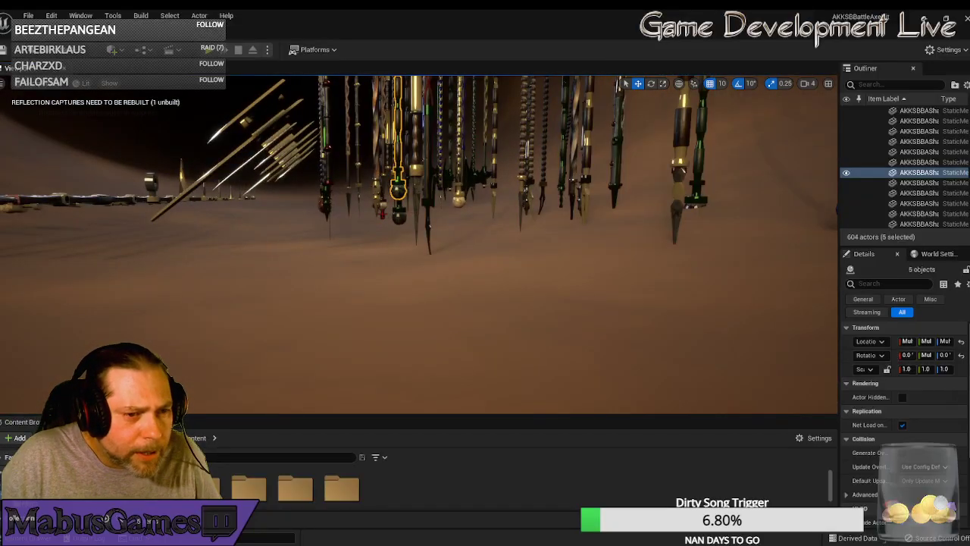
{"action": "left_click", "coordinate": [395, 225]}
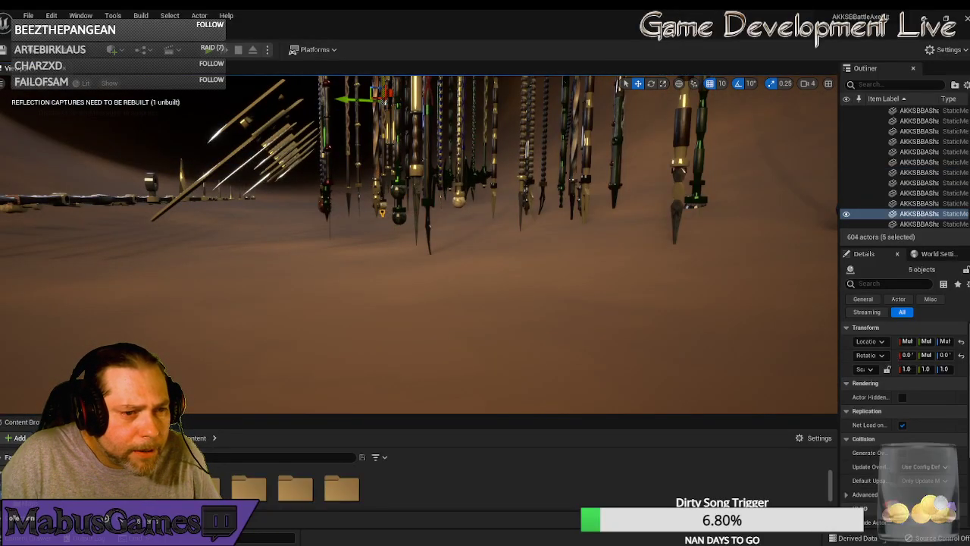
{"action": "key", "text": "w"}
{"action": "mouse_move", "coordinate": [402, 270]}
{"action": "right_mouse_down"}
{"action": "mouse_move", "coordinate": [424, 280]}
{"action": "mouse_move", "coordinate": [429, 265]}
{"action": "mouse_move", "coordinate": [436, 319]}
{"action": "mouse_move", "coordinate": [410, 269]}
{"action": "mouse_move", "coordinate": [424, 265]}
{"action": "mouse_move", "coordinate": [398, 273]}
{"action": "right_mouse_up"}
{"action": "key", "text": "s"}
{"action": "key", "text": "w"}
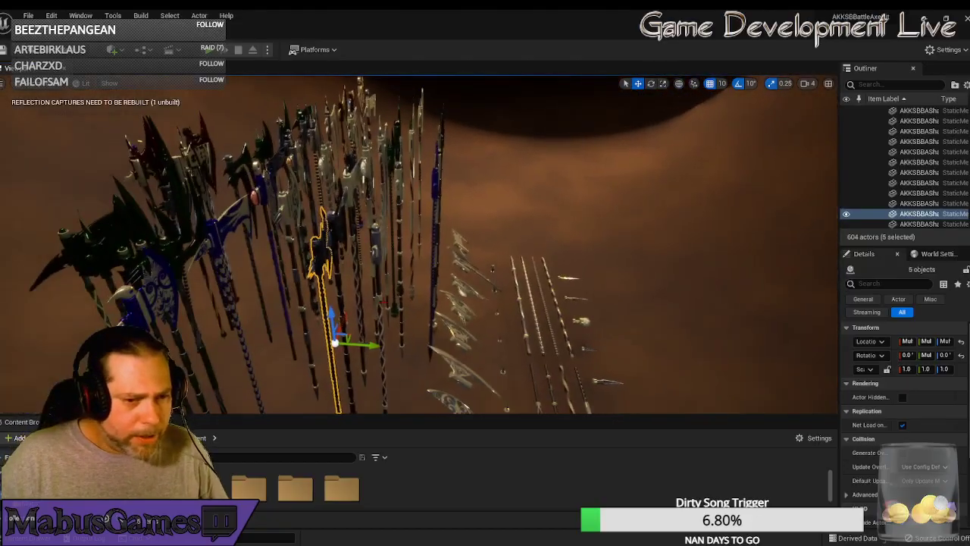
- Select the front group of four double-bladed axes, move them slightly back along the Y axis and shift them sideways along the X axis
{"action": "left_click", "coordinate": [436, 203]}
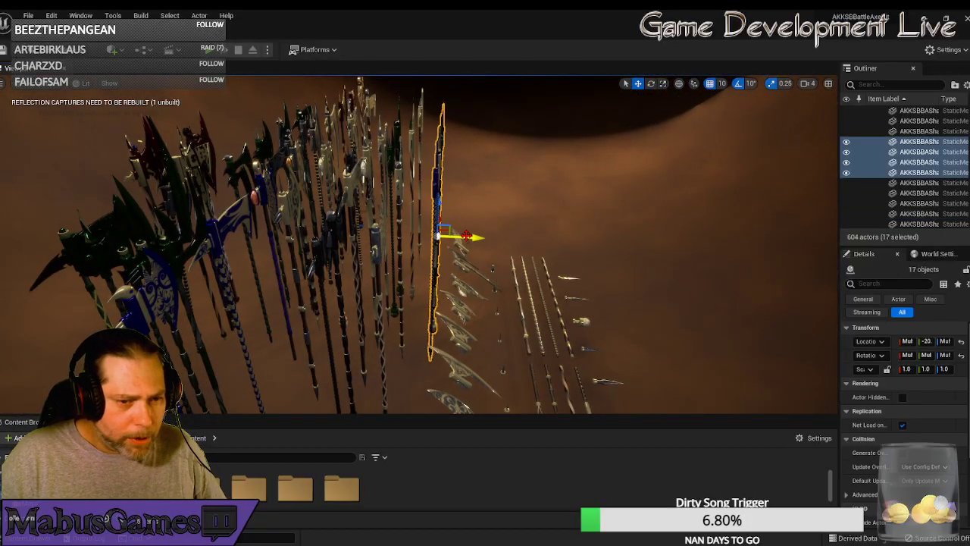
{"action": "mouse_move", "coordinate": [466, 235]}
{"action": "left_mouse_down"}
{"action": "mouse_move", "coordinate": [438, 236]}
{"action": "mouse_move", "coordinate": [454, 236]}
{"action": "left_mouse_up"}
{"action": "right_click_drag", "start_coordinate": [453, 236], "coordinate": [401, 233]}
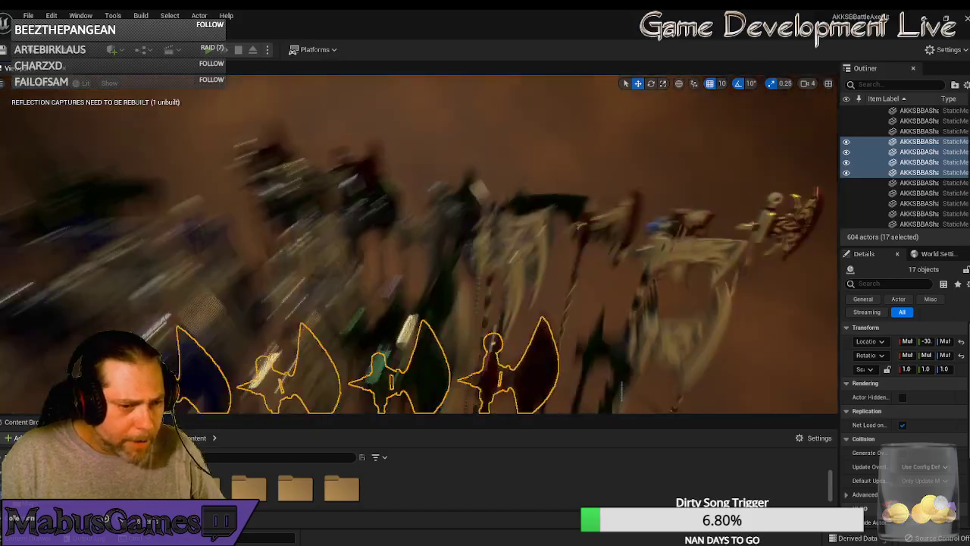
{"action": "left_click_drag", "start_coordinate": [443, 306], "coordinate": [551, 313]}
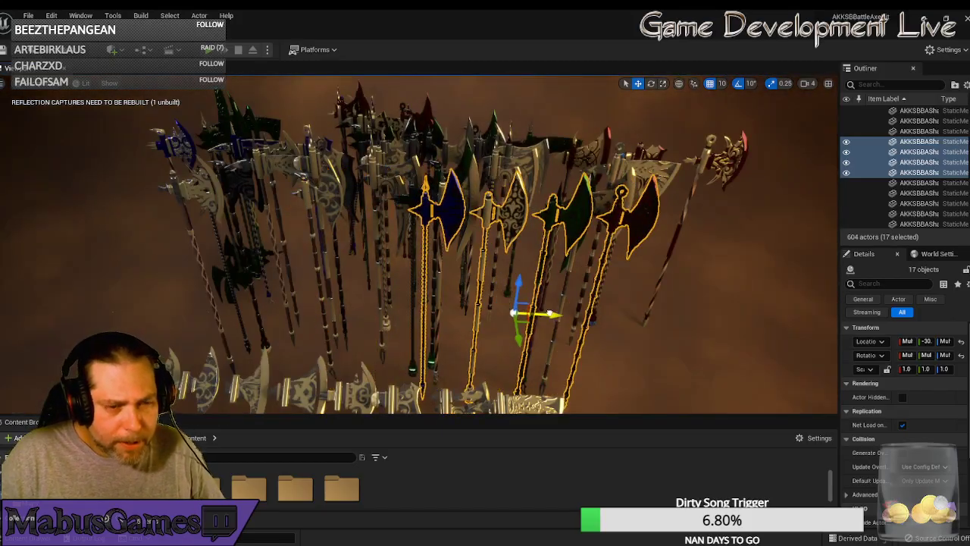
{"action": "key", "text": "f"}
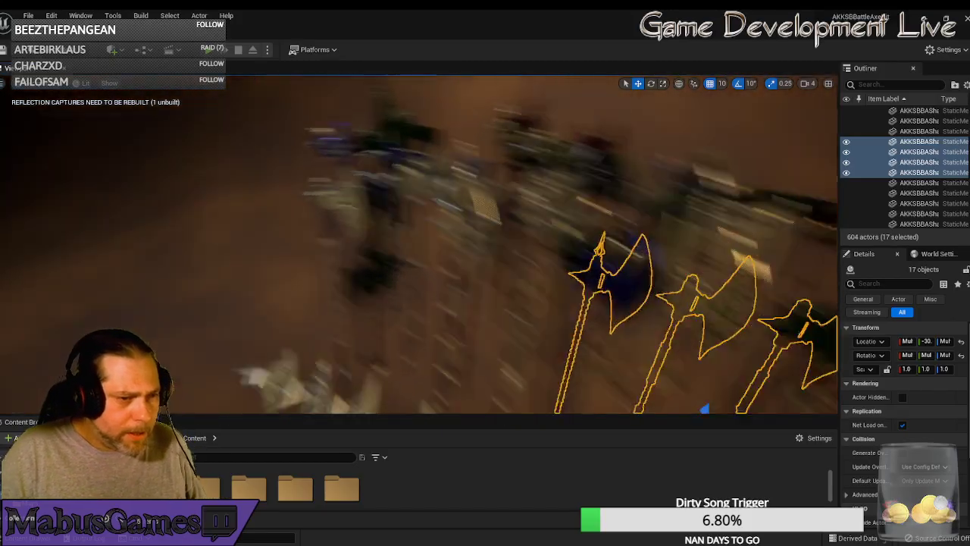
{"action": "right_click_drag", "start_coordinate": [551, 313], "coordinate": [560, 334]}
- Pull the silver axe and the dark double-bladed axe out of the crowded end, moving them outward along the X axis
{"action": "left_click", "coordinate": [371, 234]}
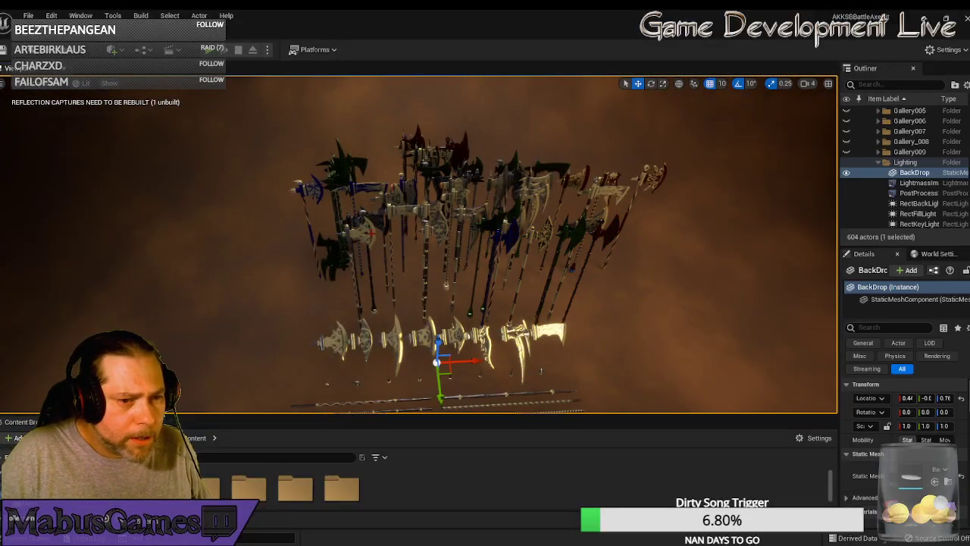
{"action": "left_click", "coordinate": [373, 233]}
{"action": "left_click_drag", "start_coordinate": [397, 279], "coordinate": [323, 284]}
{"action": "left_click", "coordinate": [367, 219]}
{"action": "mouse_move", "coordinate": [401, 296]}
{"action": "right_mouse_down"}
{"action": "mouse_move", "coordinate": [386, 235]}
{"action": "mouse_move", "coordinate": [401, 295]}
{"action": "right_mouse_up"}
{"action": "left_click_drag", "start_coordinate": [373, 203], "coordinate": [289, 261]}
{"action": "right_click_drag", "start_coordinate": [363, 277], "coordinate": [334, 273]}
- Move the blue axe and the linked pair of dark green axes outward along the X axis, clear of the cluster
{"action": "left_click", "coordinate": [404, 268]}
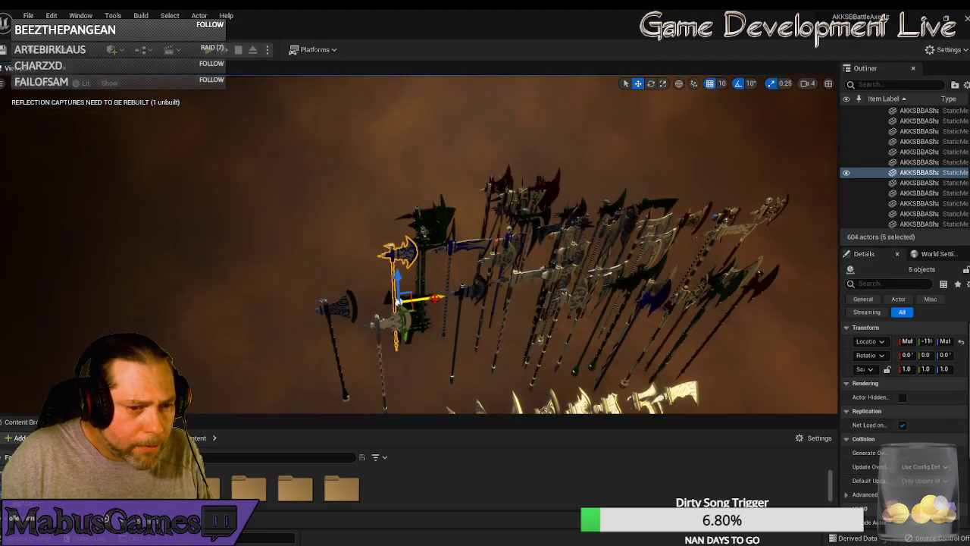
{"action": "left_click_drag", "start_coordinate": [435, 298], "coordinate": [315, 313]}
{"action": "left_click", "coordinate": [420, 282]}
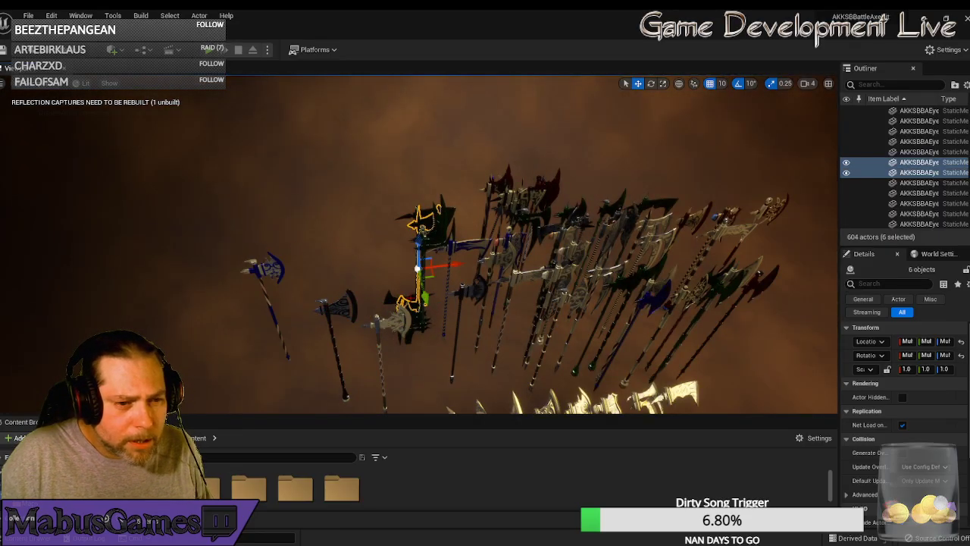
{"action": "left_click_drag", "start_coordinate": [443, 265], "coordinate": [344, 278]}
- Spread the dark green double-bladed axes apart by moving them along the X axis, clear of the crowded end
{"action": "left_click", "coordinate": [413, 292]}
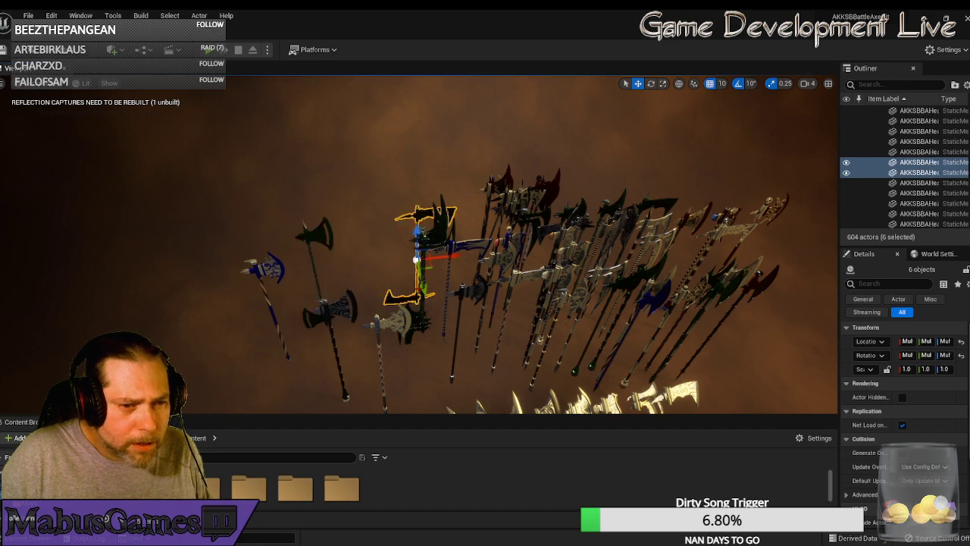
{"action": "left_click_drag", "start_coordinate": [445, 258], "coordinate": [369, 267]}
{"action": "right_click_drag", "start_coordinate": [368, 267], "coordinate": [391, 267]}
{"action": "left_click_drag", "start_coordinate": [345, 270], "coordinate": [366, 267]}
{"action": "left_click", "coordinate": [403, 279]}
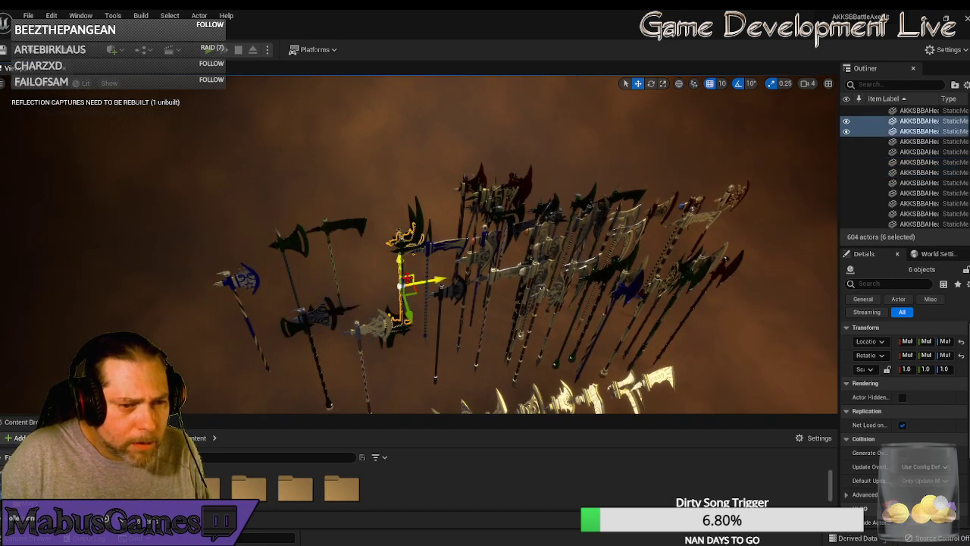
{"action": "left_click_drag", "start_coordinate": [428, 278], "coordinate": [461, 273]}
{"action": "left_click", "coordinate": [401, 271]}
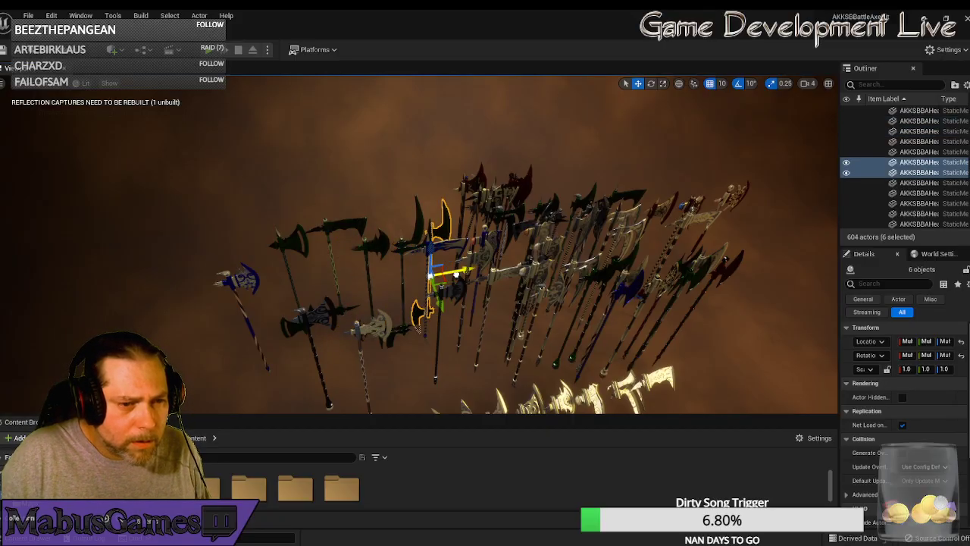
- Check the double-bladed axes from a low angle, then adjust the height of the curved-blade one along the Z axis
{"action": "right_click_drag", "start_coordinate": [457, 274], "coordinate": [477, 281]}
{"action": "key", "text": "w"}
{"action": "key", "text": "s"}
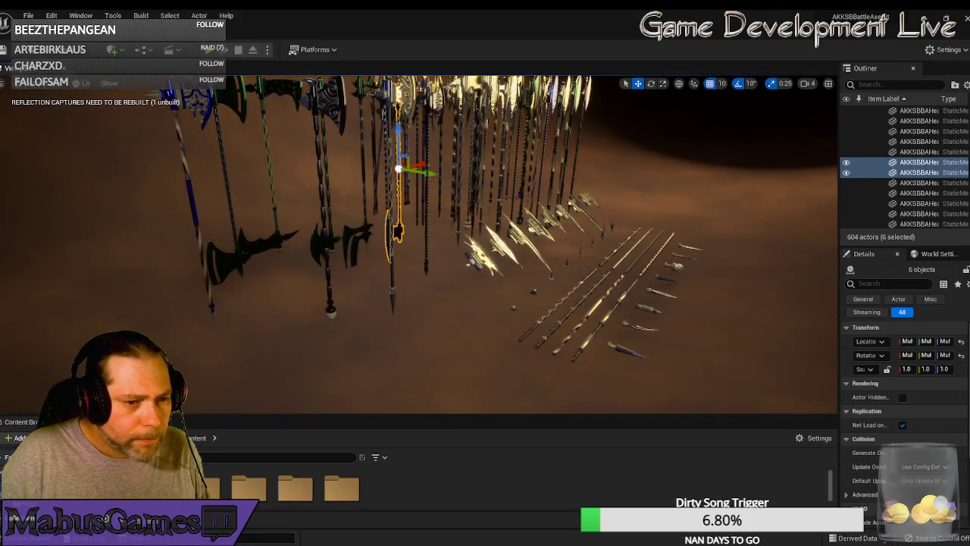
{"action": "left_click", "coordinate": [353, 244]}
{"action": "left_click_drag", "start_coordinate": [387, 167], "coordinate": [389, 144]}
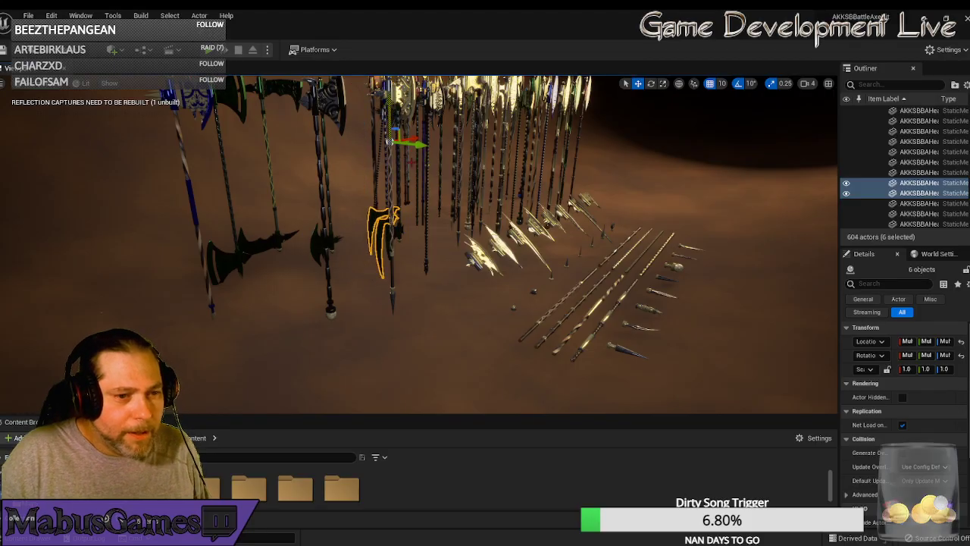
{"action": "key", "text": "f"}
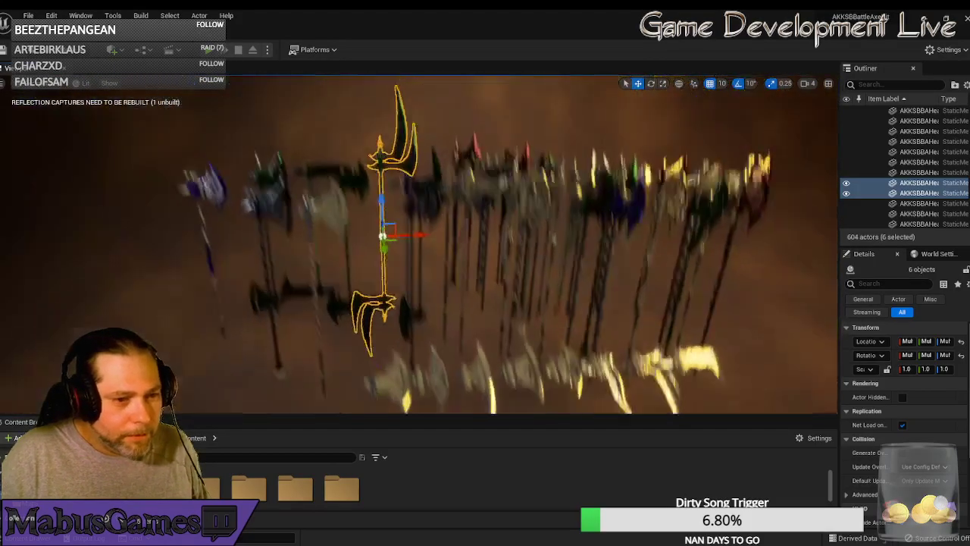
{"action": "right_click_drag", "start_coordinate": [425, 261], "coordinate": [418, 248]}
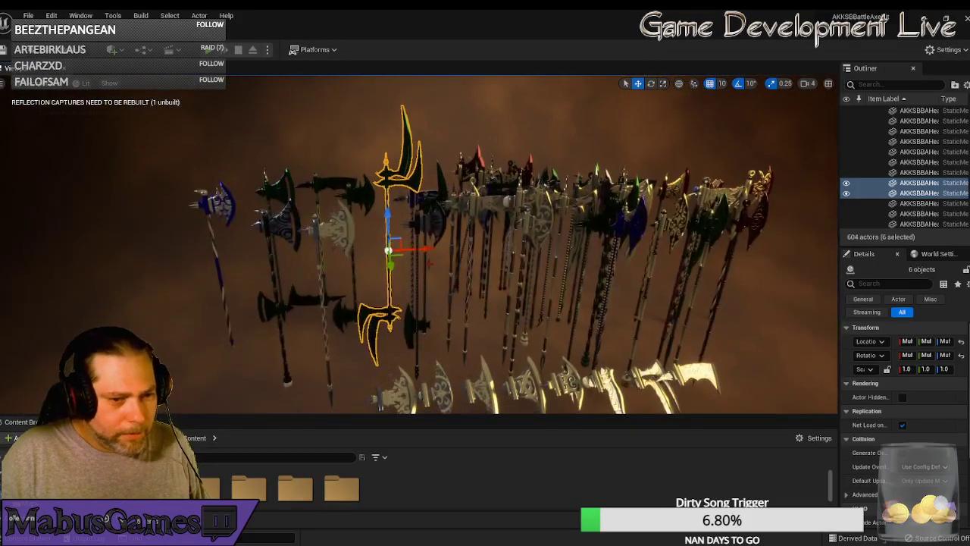
{"action": "left_click_drag", "start_coordinate": [385, 219], "coordinate": [385, 241]}
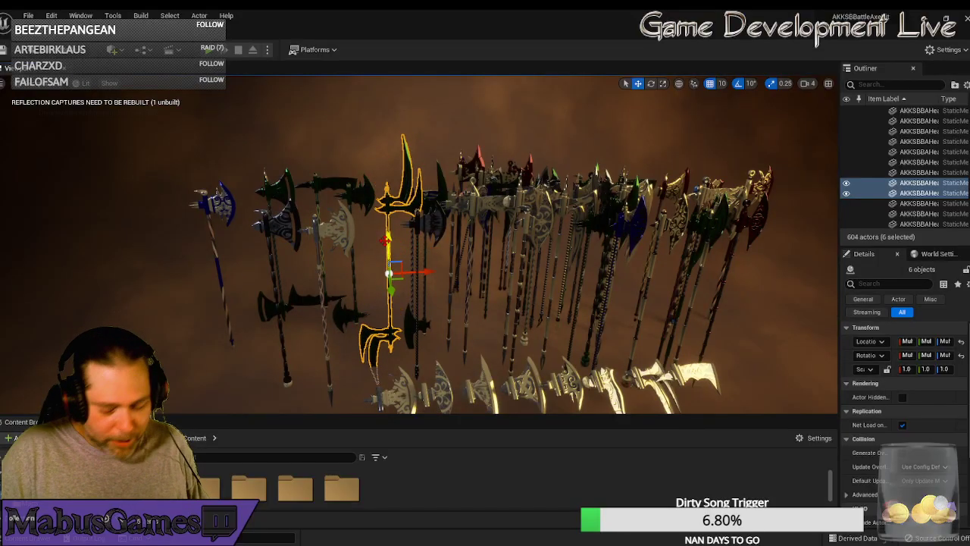
- Delete the selected curved-blade double axe together with all its referenced group parts
{"action": "key", "text": "Delete"}
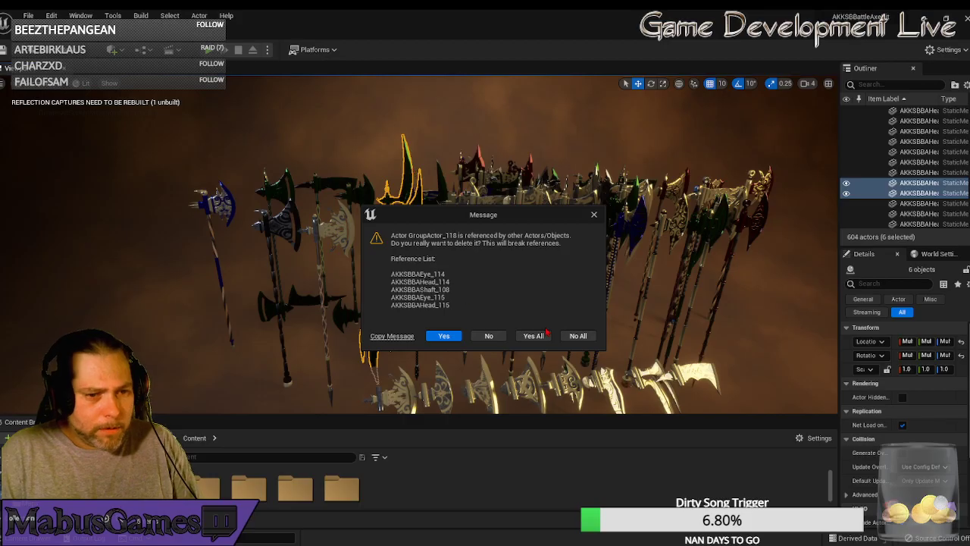
{"action": "left_click", "coordinate": [579, 335]}
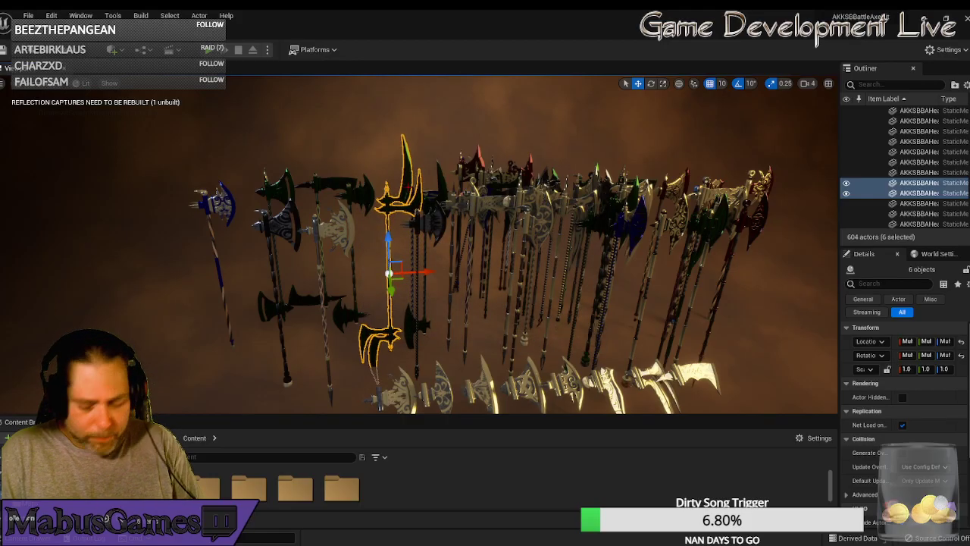
{"action": "key", "text": "Delete"}
{"action": "left_click", "coordinate": [533, 336]}
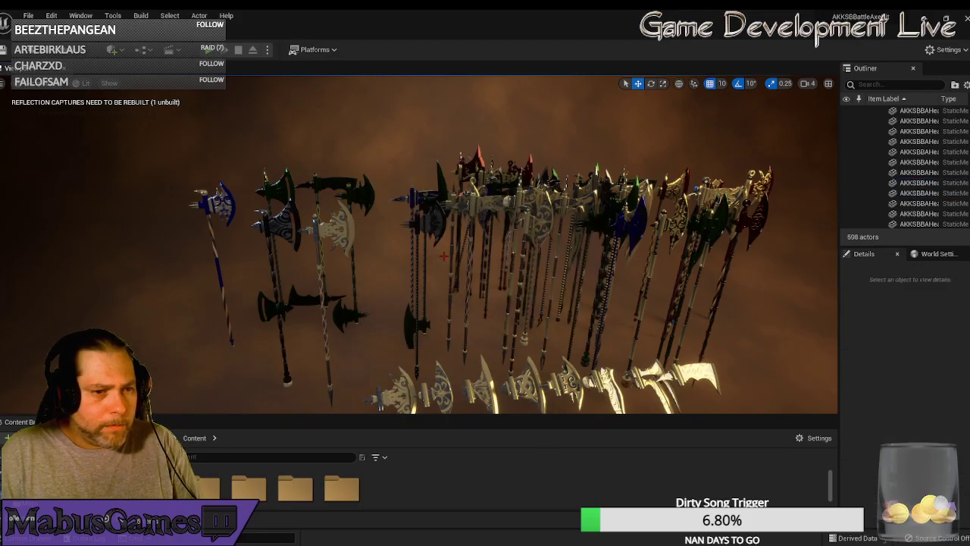
- Delete the two dark green double-bladed axes behind the silver axe, including all their referenced group parts
{"action": "left_click", "coordinate": [349, 315]}
{"action": "key", "text": "Delete"}
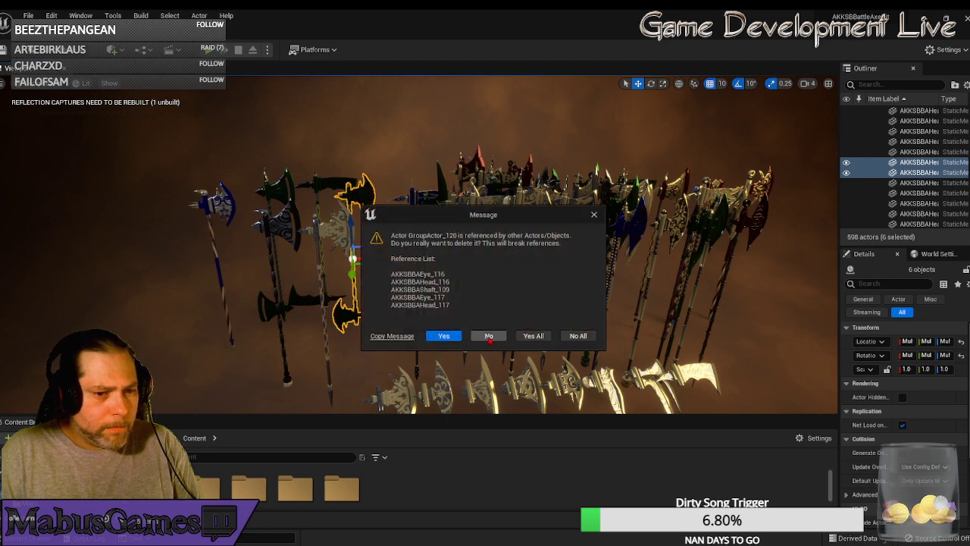
{"action": "left_click", "coordinate": [539, 338]}
{"action": "left_click", "coordinate": [534, 336]}
{"action": "left_click", "coordinate": [326, 227]}
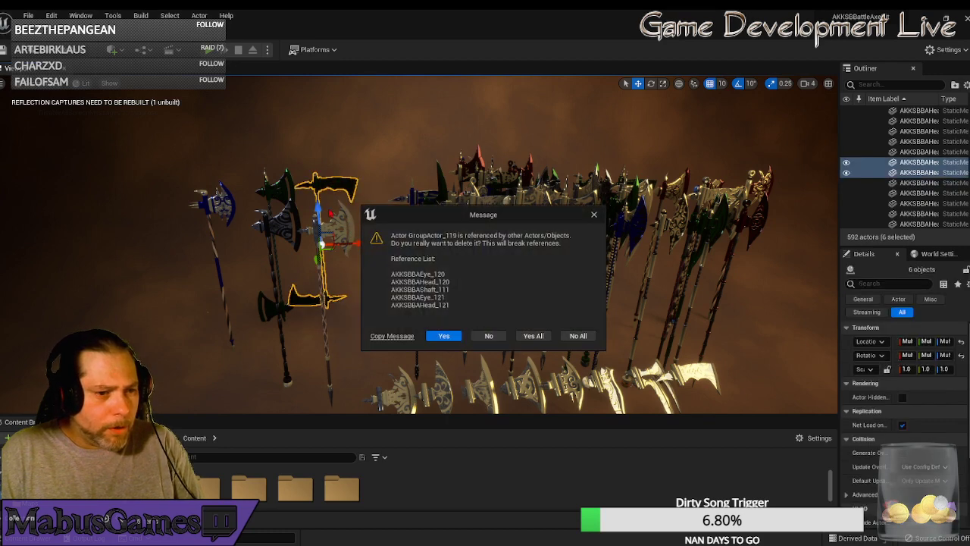
{"action": "key", "text": "Delete"}
{"action": "left_click", "coordinate": [533, 336]}
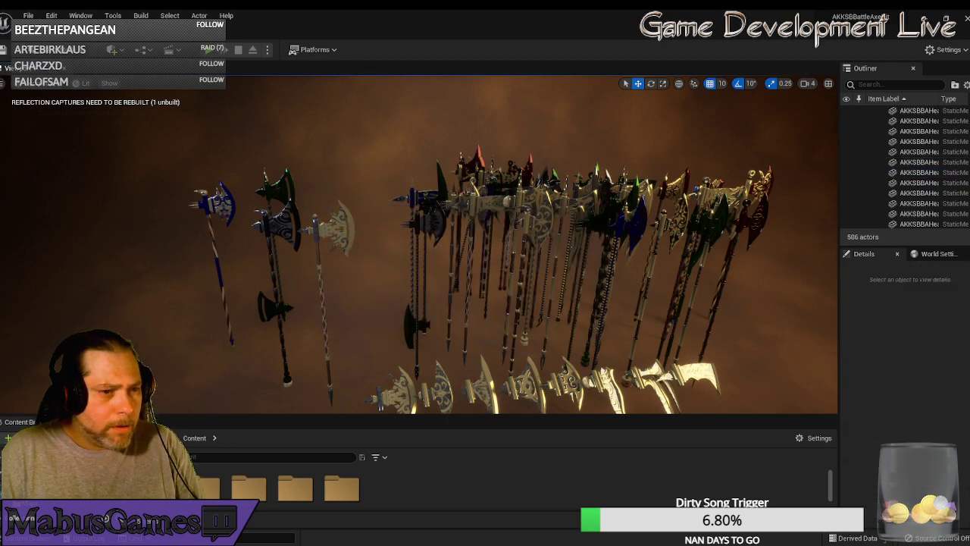
- Delete the last two double-bladed axes, one behind the dark axe and one at the cluster's edge, with their referenced parts
{"action": "left_click", "coordinate": [279, 227]}
{"action": "key", "text": "Delete"}
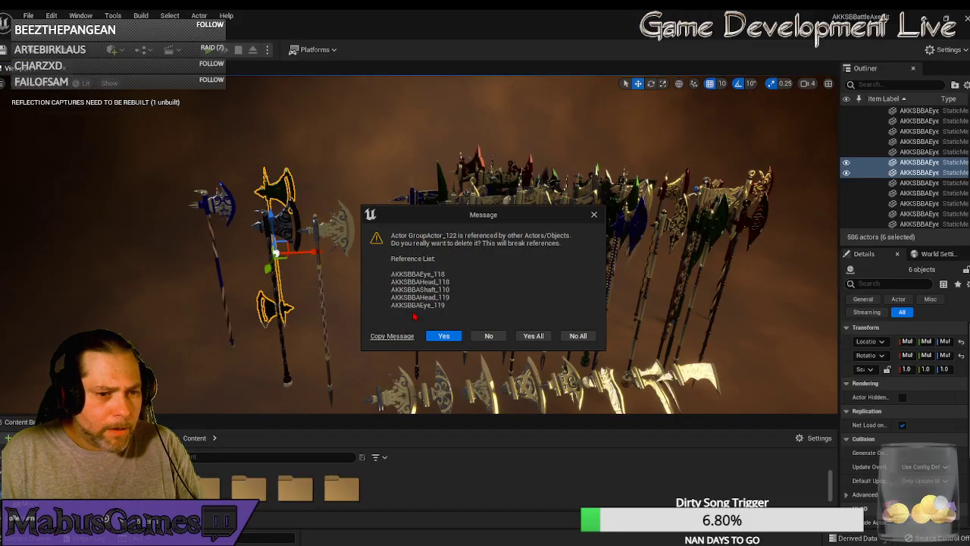
{"action": "left_click", "coordinate": [533, 335]}
{"action": "left_click", "coordinate": [423, 303]}
{"action": "key", "text": "Delete"}
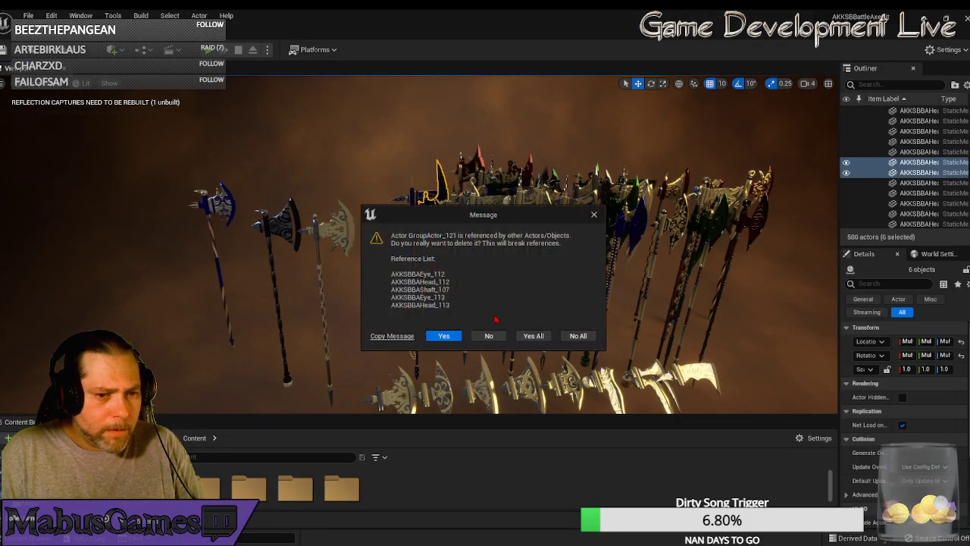
{"action": "left_click", "coordinate": [534, 335]}
- Move the small dark axe and the blue-bladed axe out of the cluster along the X axis, toward the separated silver axe
{"action": "right_click_drag", "start_coordinate": [478, 329], "coordinate": [497, 348]}
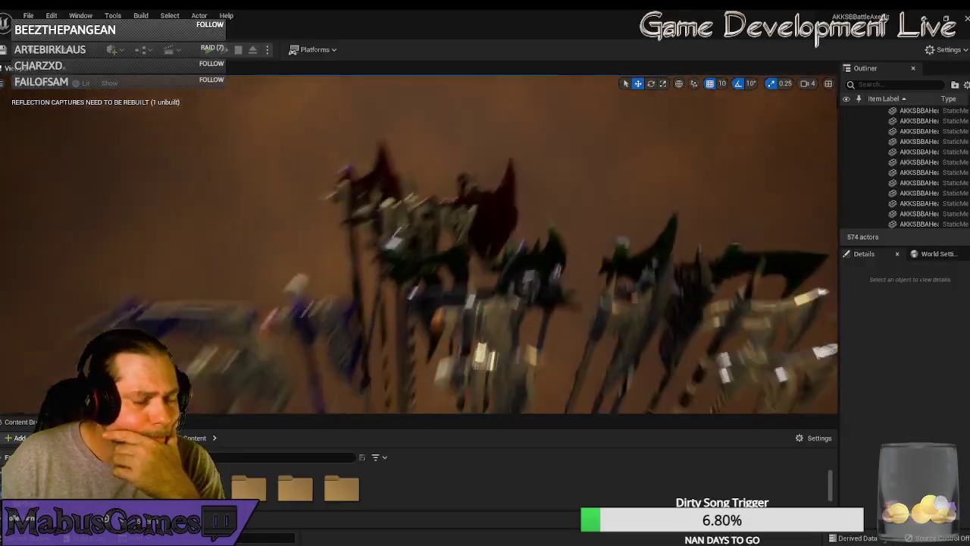
{"action": "right_click_drag", "start_coordinate": [417, 311], "coordinate": [413, 313]}
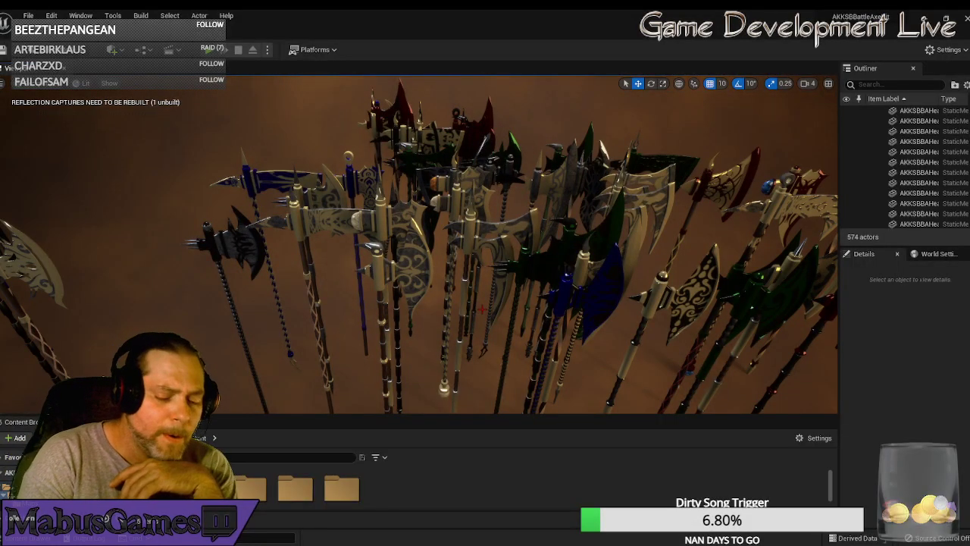
{"action": "right_click_drag", "start_coordinate": [413, 313], "coordinate": [400, 300]}
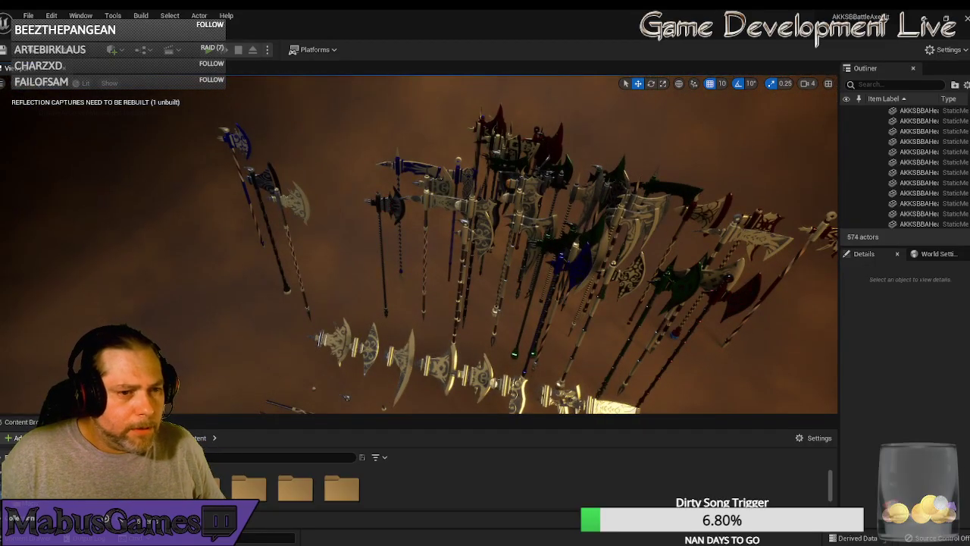
{"action": "left_click", "coordinate": [391, 206]}
{"action": "left_click_drag", "start_coordinate": [426, 261], "coordinate": [372, 247]}
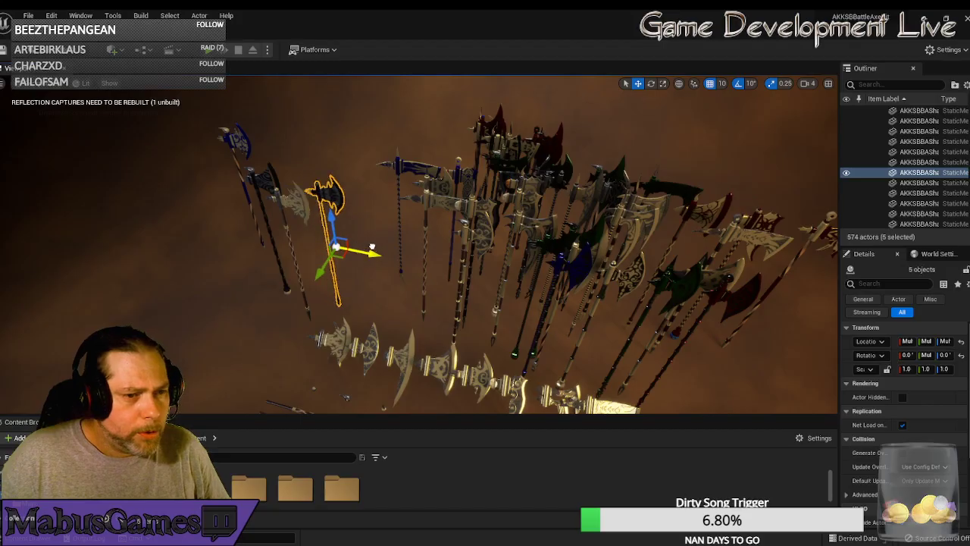
{"action": "left_click", "coordinate": [412, 172]}
{"action": "right_click_drag", "start_coordinate": [411, 173], "coordinate": [379, 189]}
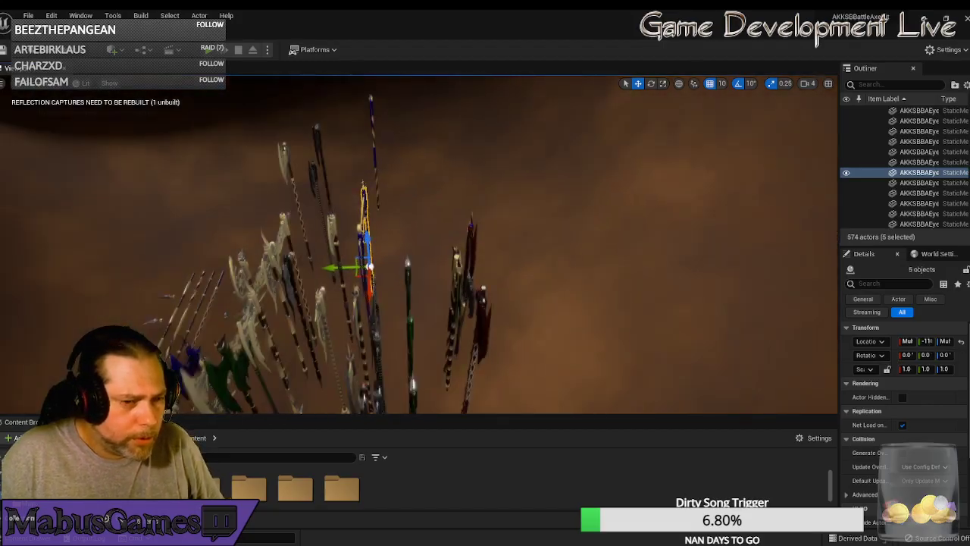
{"action": "right_click_drag", "start_coordinate": [349, 266], "coordinate": [435, 194]}
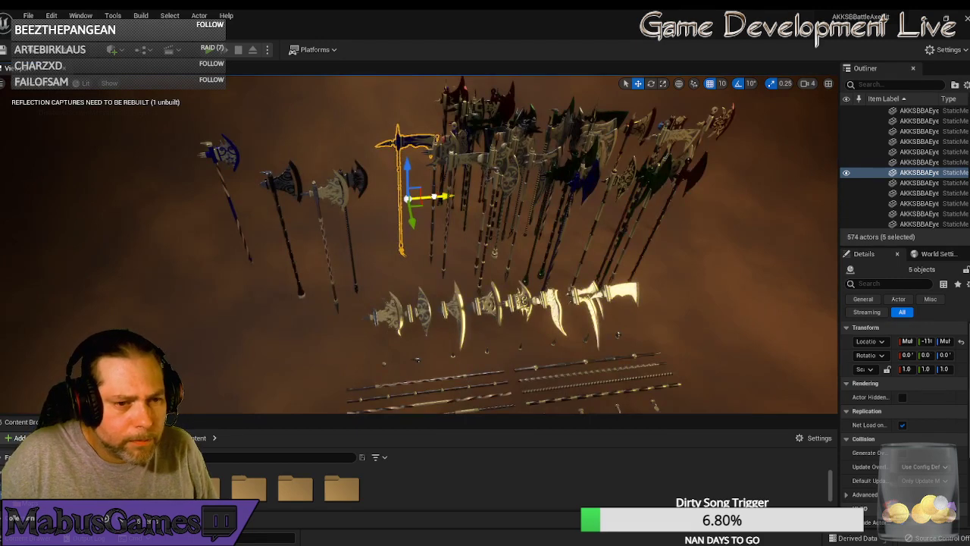
{"action": "left_click_drag", "start_coordinate": [435, 194], "coordinate": [385, 193]}
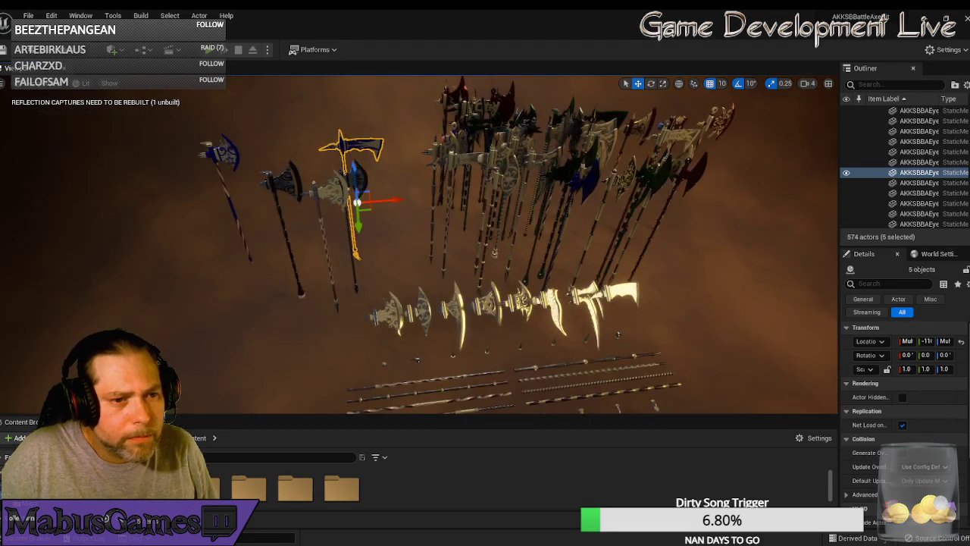
- Pull the next two axes out of the cluster's edge, moving them outward along the X axis
{"action": "left_click", "coordinate": [433, 203]}
{"action": "left_click_drag", "start_coordinate": [467, 207], "coordinate": [416, 206]}
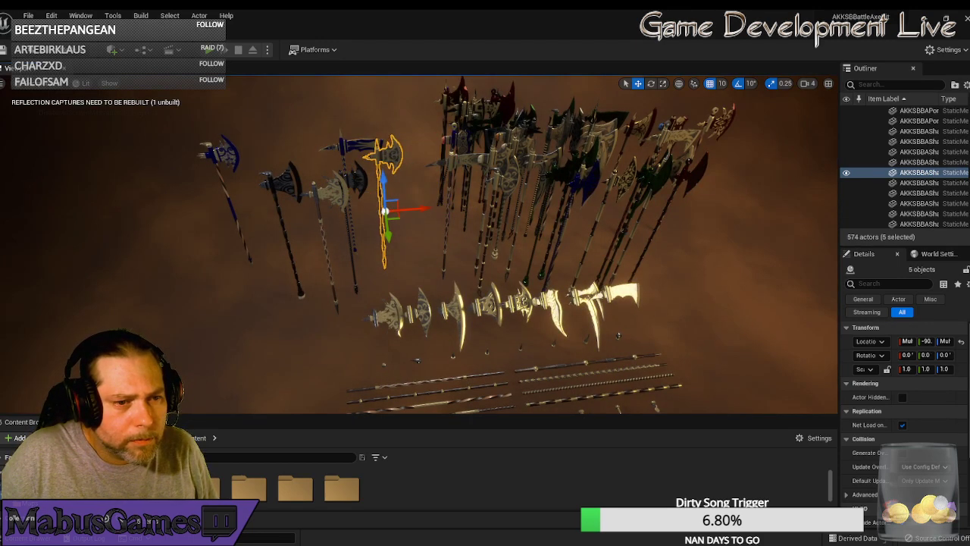
{"action": "left_click", "coordinate": [455, 204]}
{"action": "left_click_drag", "start_coordinate": [485, 215], "coordinate": [411, 260]}
{"action": "right_click_drag", "start_coordinate": [410, 261], "coordinate": [448, 265]}
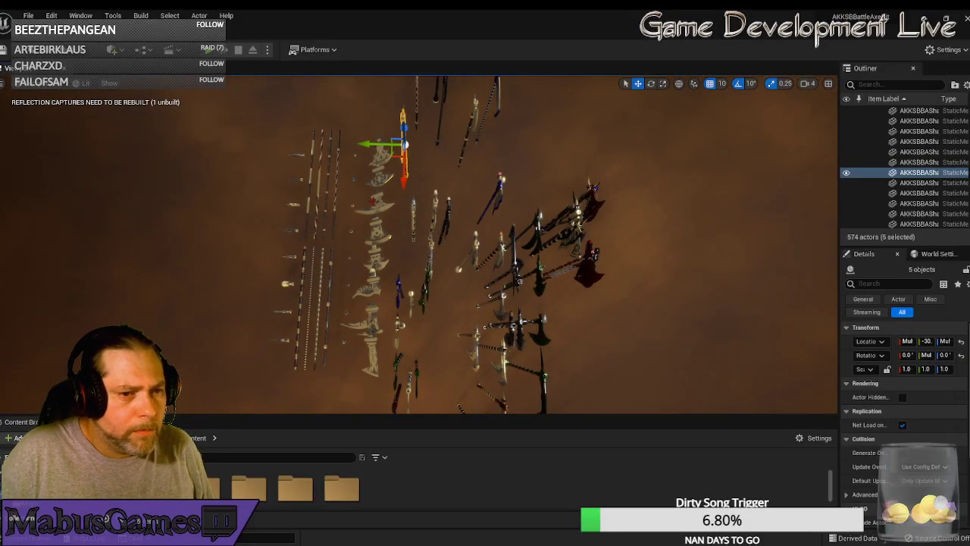
- Switch to the top view and shift the front row of axes along the X axis toward the axe already pulled out
{"action": "left_click", "coordinate": [32, 85]}
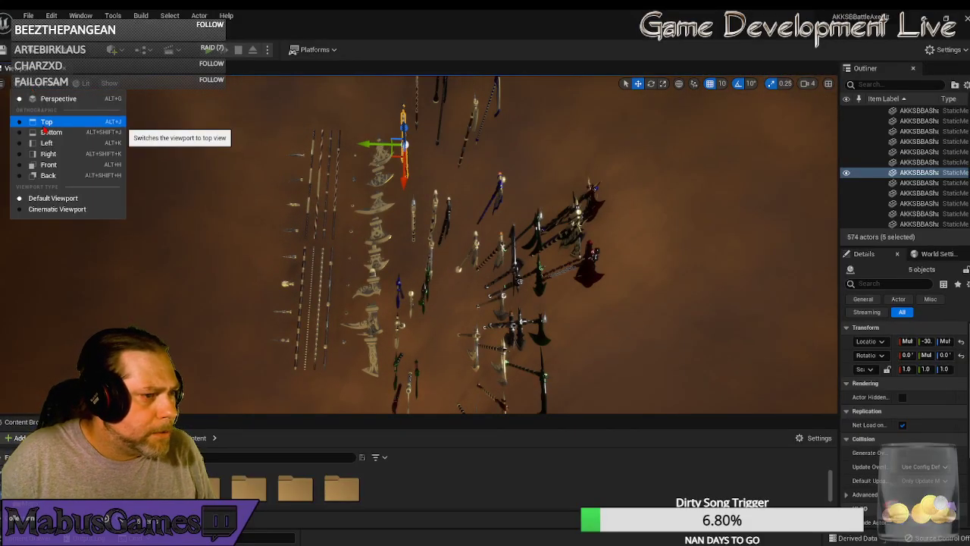
{"action": "left_click", "coordinate": [34, 120]}
{"action": "scroll", "coordinate": [392, 335], "scroll_direction": "down", "scroll_amount": 4}
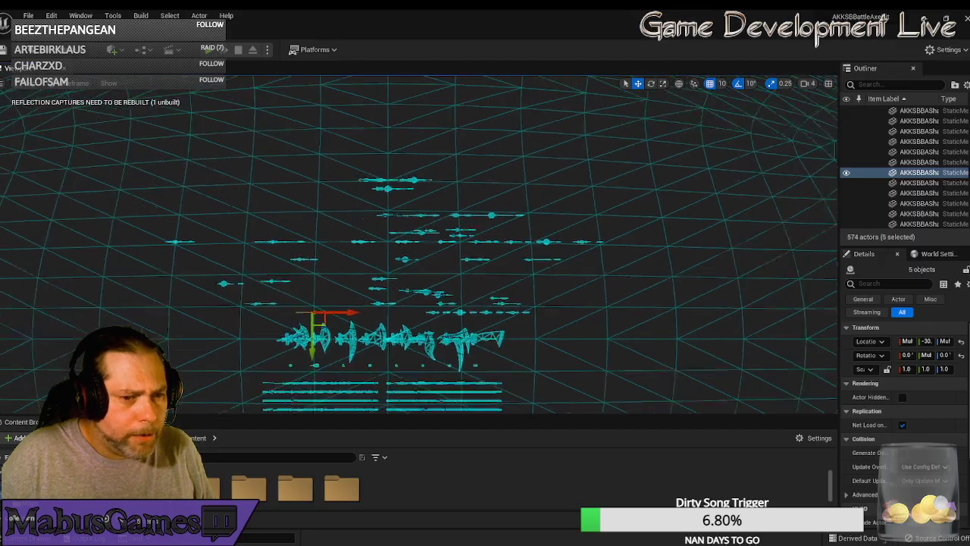
{"action": "right_click_drag", "start_coordinate": [387, 301], "coordinate": [358, 253]}
{"action": "scroll", "coordinate": [359, 254], "scroll_direction": "up", "scroll_amount": 2}
{"action": "scroll", "coordinate": [413, 246], "scroll_direction": "up", "scroll_amount": 1}
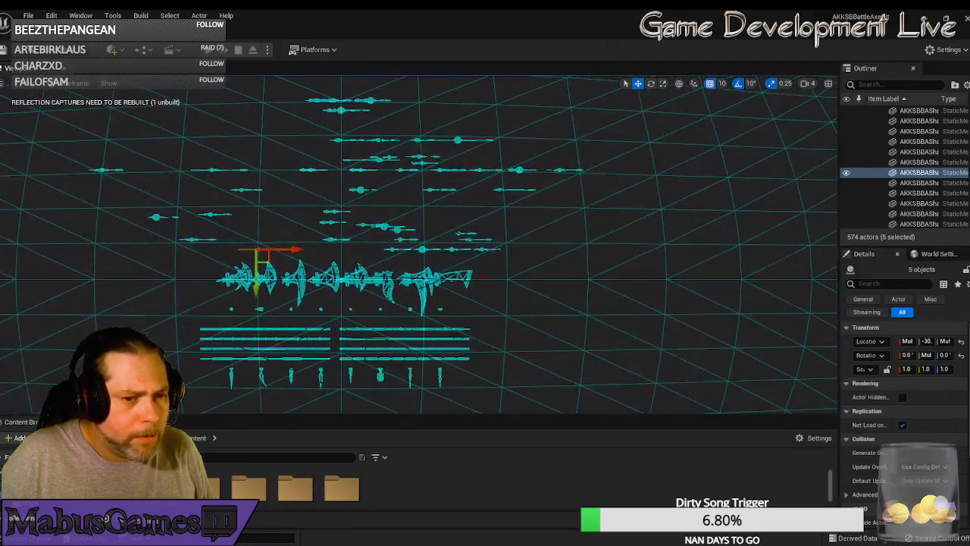
{"action": "left_click", "coordinate": [421, 249]}
{"action": "left_click_drag", "start_coordinate": [477, 250], "coordinate": [395, 248]}
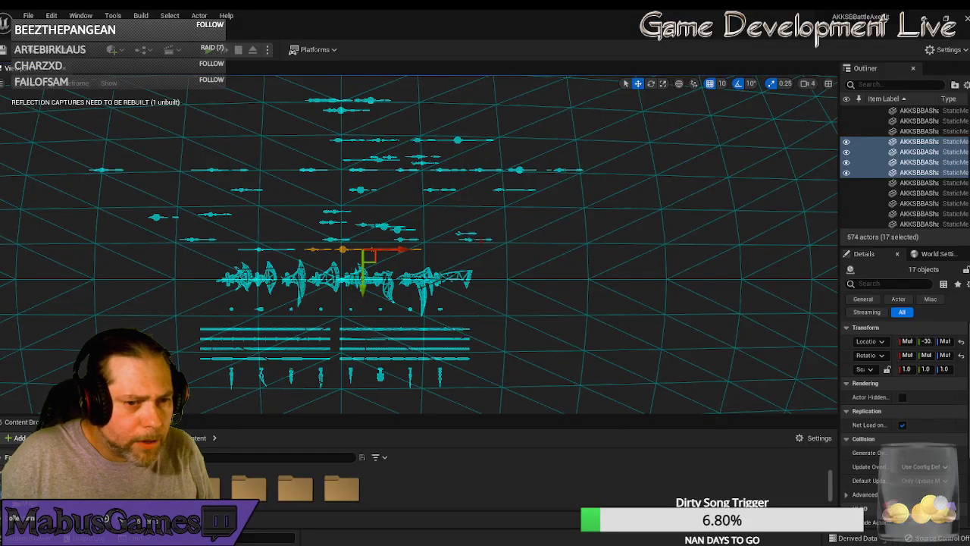
- Move the outer axe past the positive X end of the front row and pull two cluster axes outward behind that row
{"action": "left_click", "coordinate": [470, 240]}
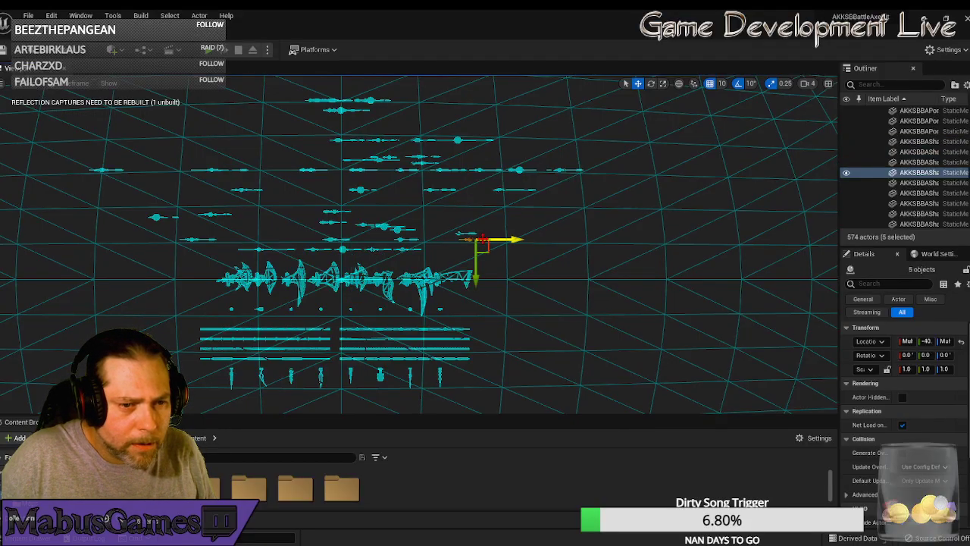
{"action": "left_click_drag", "start_coordinate": [487, 251], "coordinate": [507, 263]}
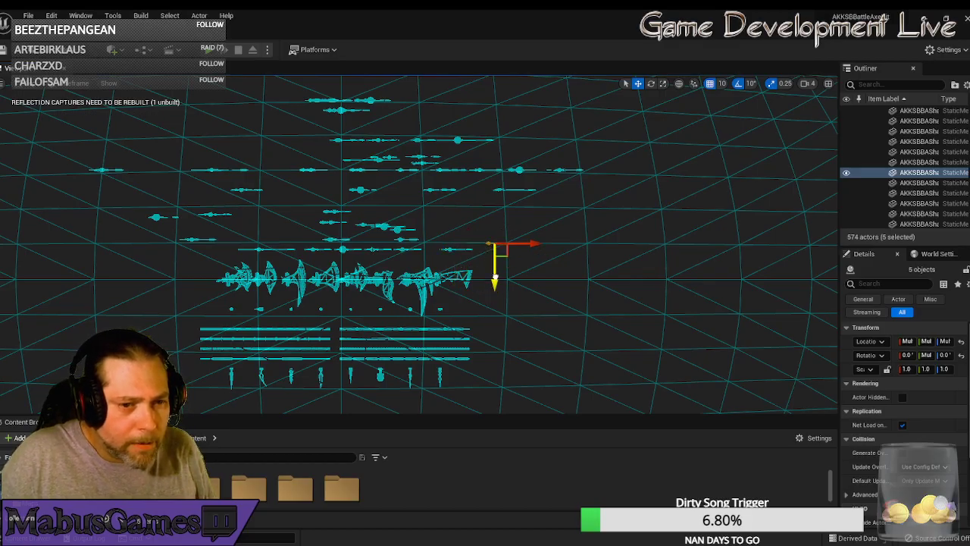
{"action": "left_click", "coordinate": [397, 230]}
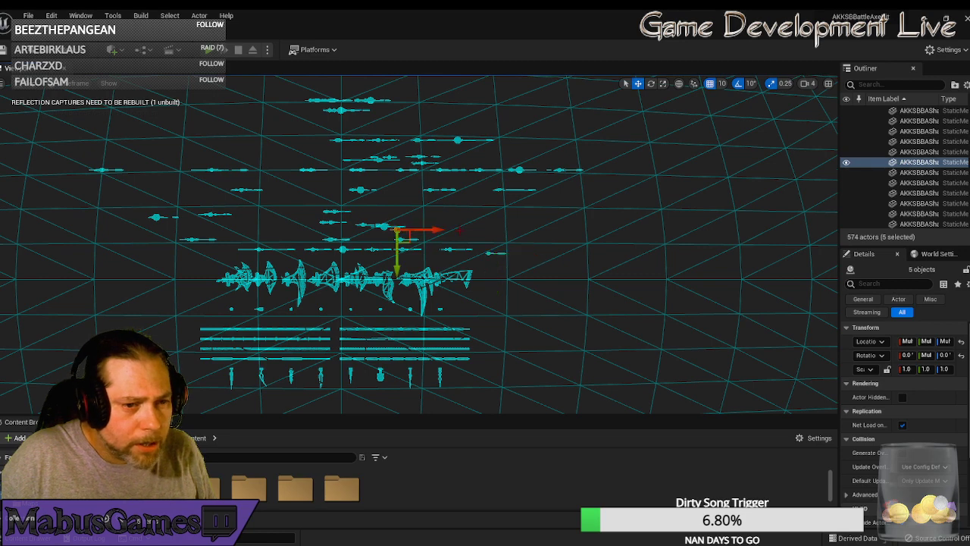
{"action": "left_click_drag", "start_coordinate": [432, 231], "coordinate": [529, 234]}
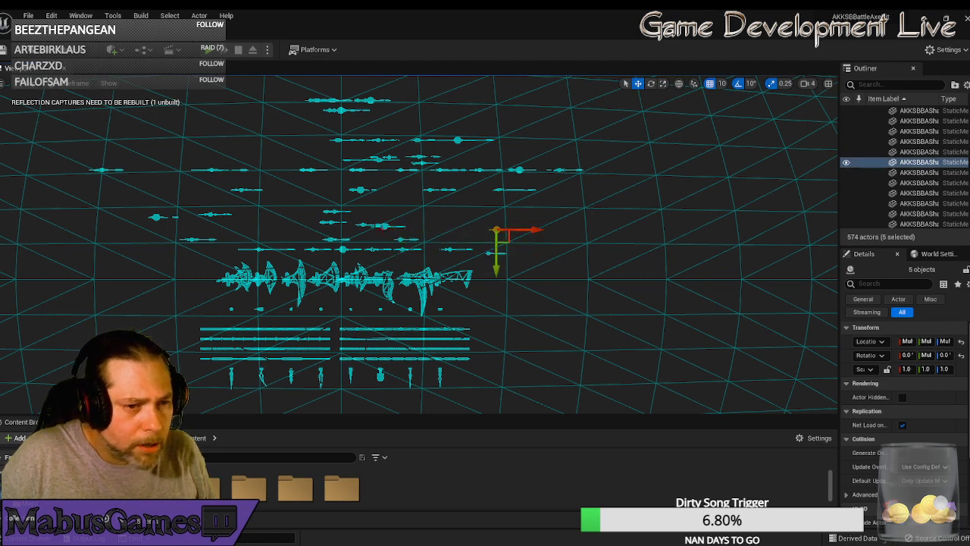
{"action": "left_click", "coordinate": [385, 228]}
{"action": "left_click_drag", "start_coordinate": [425, 226], "coordinate": [473, 228]}
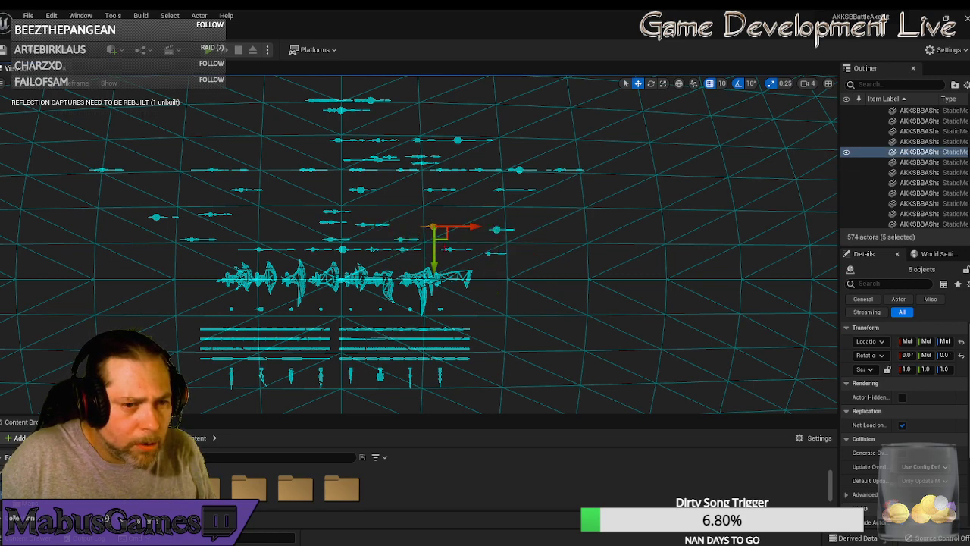
- Space out the next rows by moving one axe back to Y -50 and shifting the nearby axes behind the front row
{"action": "left_click", "coordinate": [400, 240]}
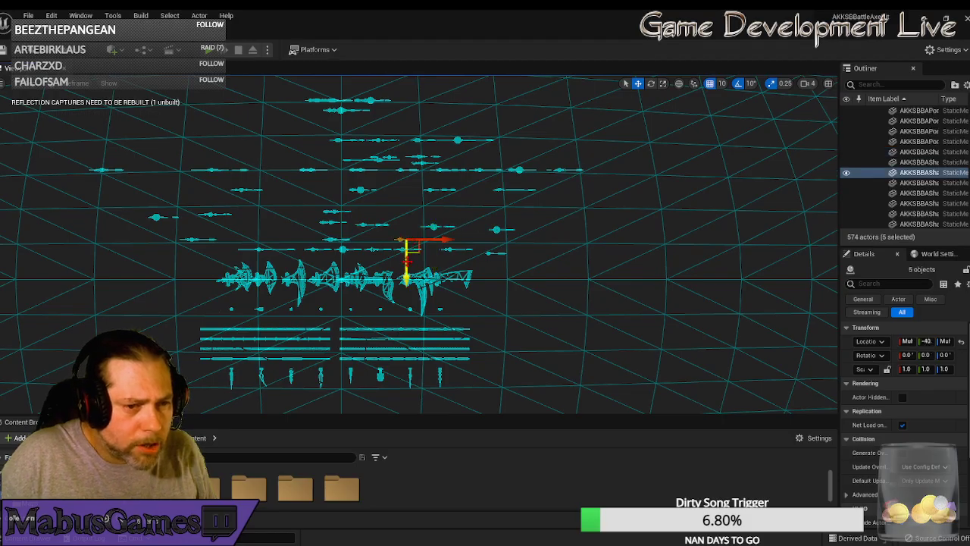
{"action": "left_click_drag", "start_coordinate": [406, 263], "coordinate": [406, 253]}
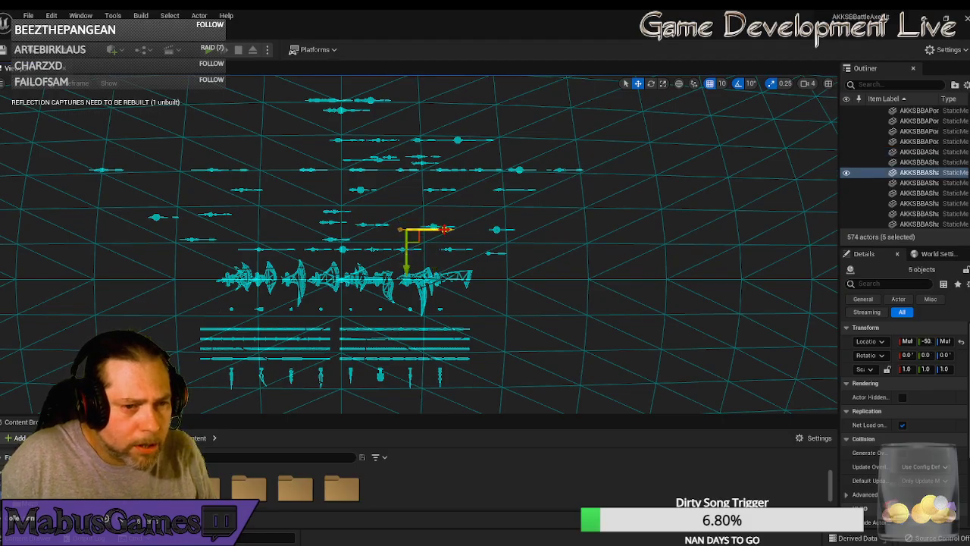
{"action": "left_click", "coordinate": [439, 225]}
{"action": "left_click_drag", "start_coordinate": [472, 228], "coordinate": [479, 227]}
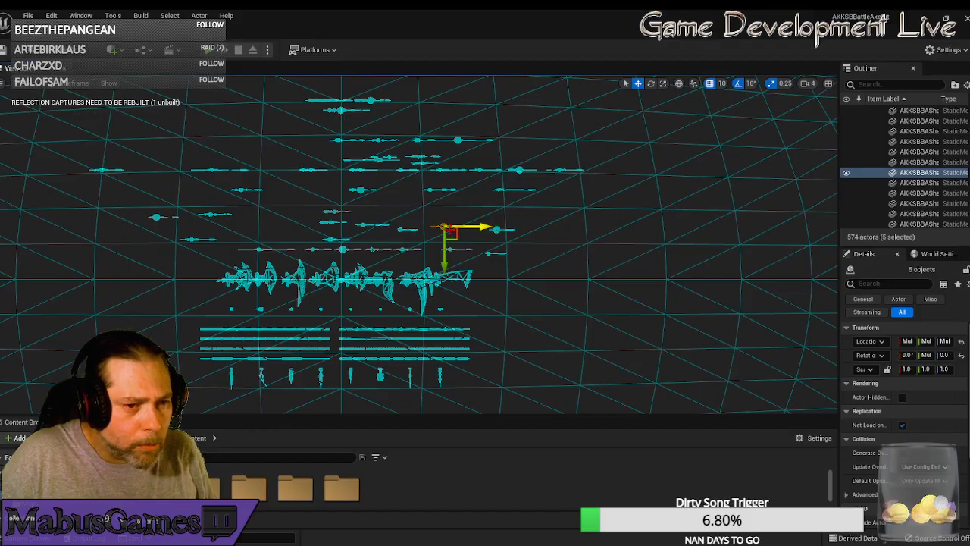
{"action": "key", "text": "ctrl+z"}
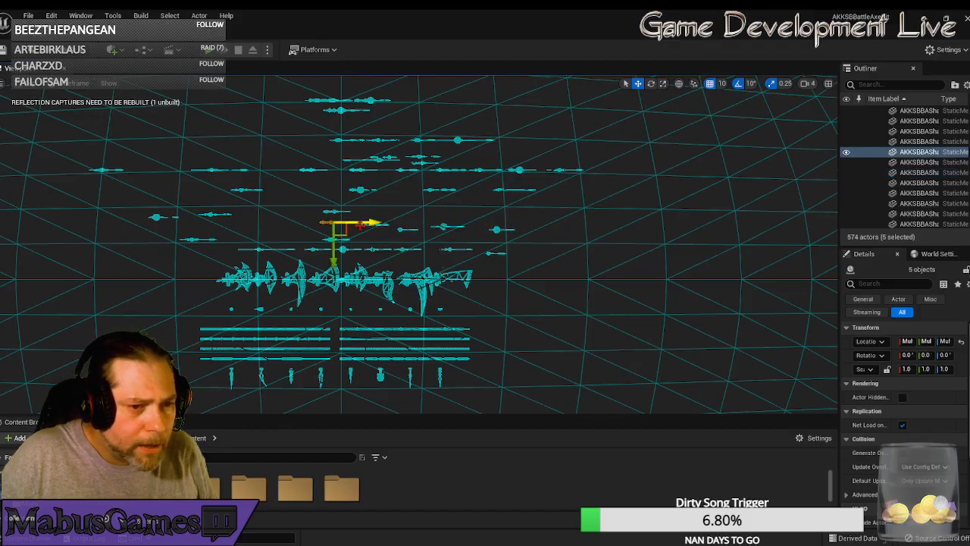
{"action": "key", "text": "ctrl+z"}
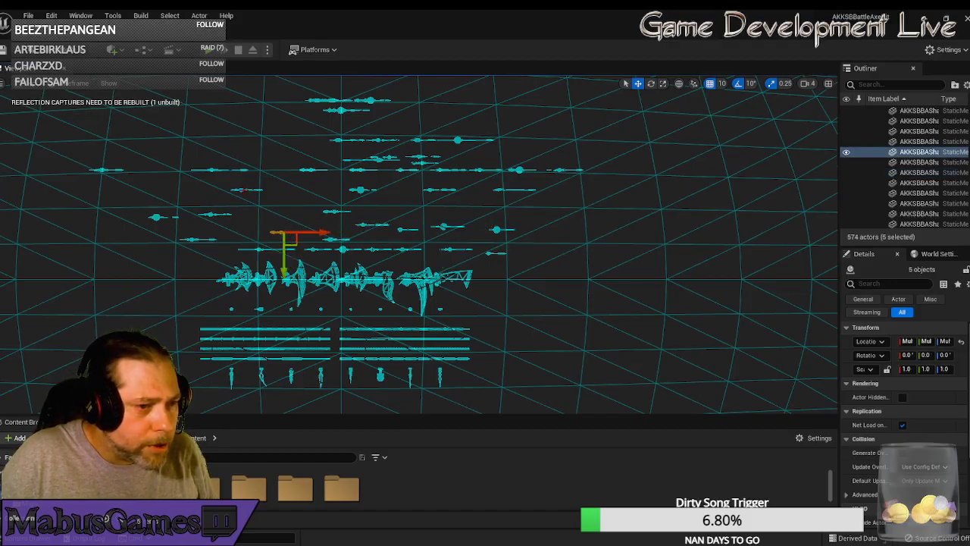
- Bring the axes of the next row back forward and spread them along X in a row at Y -60
{"action": "left_click", "coordinate": [241, 190]}
{"action": "left_click_drag", "start_coordinate": [259, 202], "coordinate": [269, 233]}
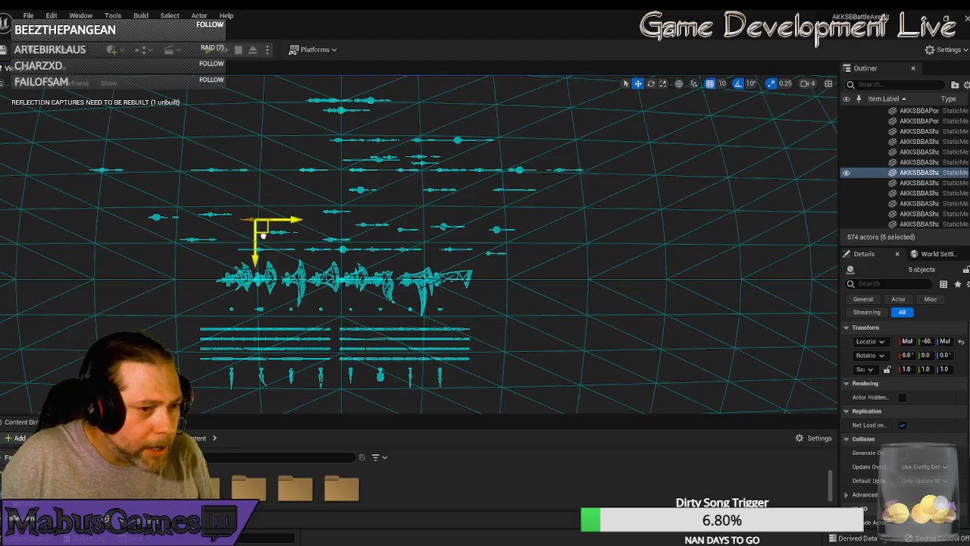
{"action": "key", "text": "ctrl+z"}
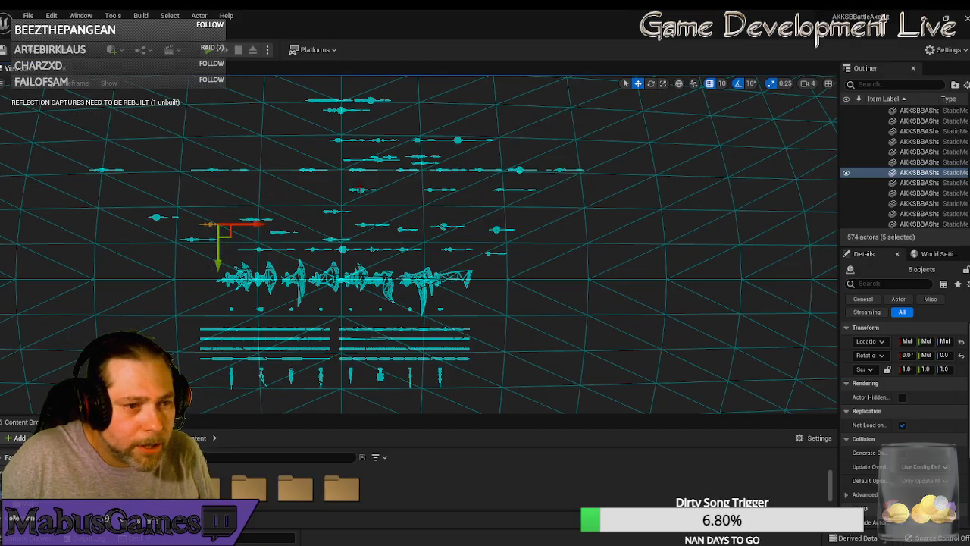
{"action": "key", "text": "ctrl+z"}
{"action": "left_click_drag", "start_coordinate": [375, 199], "coordinate": [496, 228]}
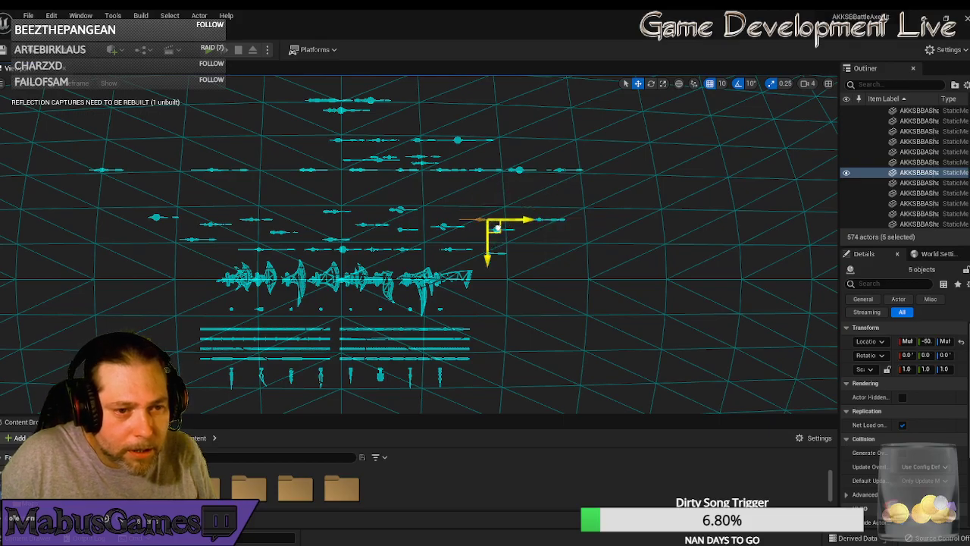
- Move axes from the long back row forward into a row at Y -70, and bring the four-part axe to Y -80
{"action": "left_click", "coordinate": [520, 171]}
{"action": "left_click_drag", "start_coordinate": [534, 183], "coordinate": [299, 225]}
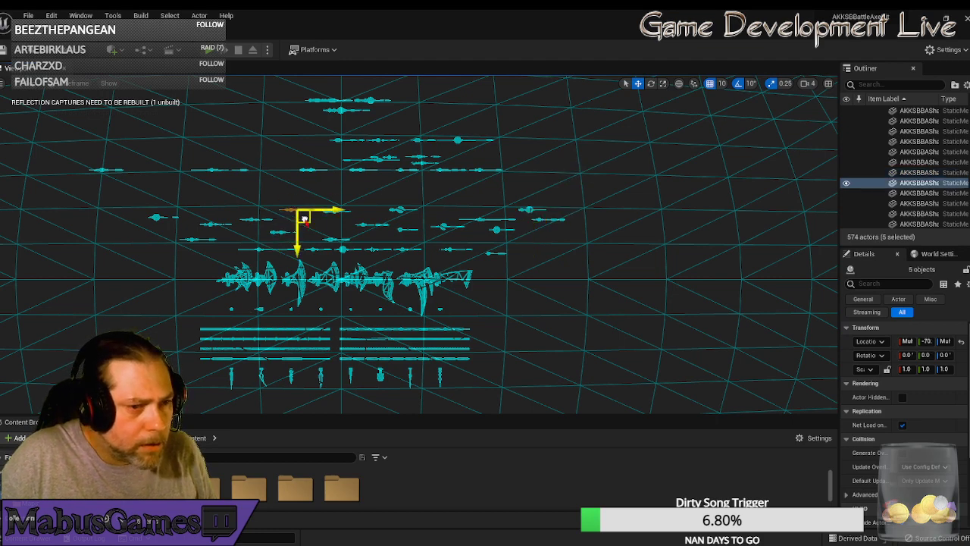
{"action": "left_click", "coordinate": [311, 171]}
{"action": "left_click", "coordinate": [310, 168]}
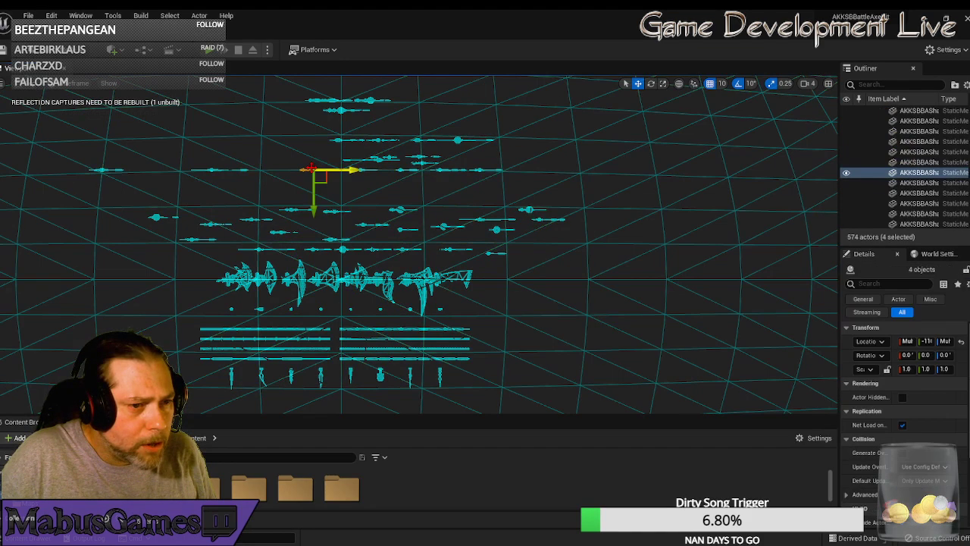
{"action": "left_click_drag", "start_coordinate": [325, 180], "coordinate": [285, 206]}
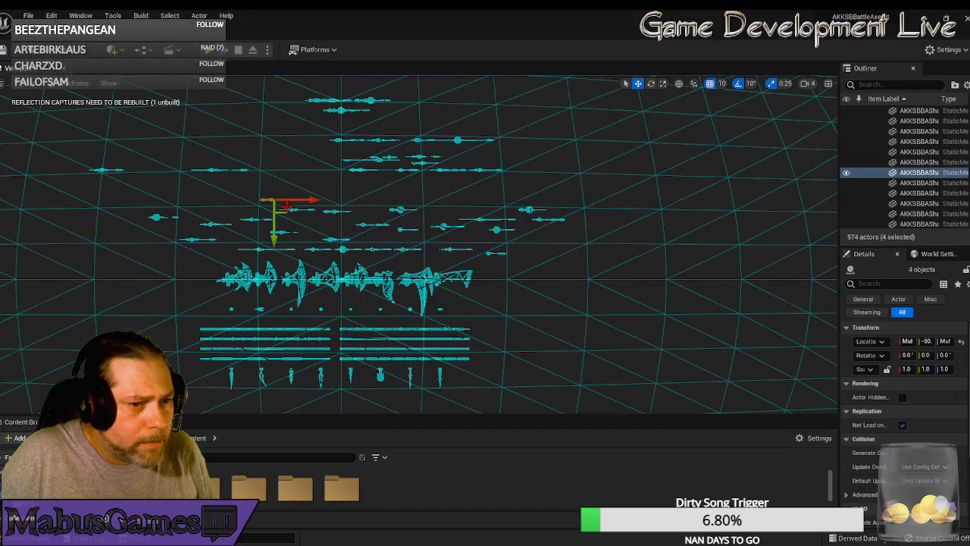
- Move the remaining axes on the long back row's positive X side forward, filling gaps in the Y -70 and Y -80 rows
{"action": "left_click", "coordinate": [356, 182]}
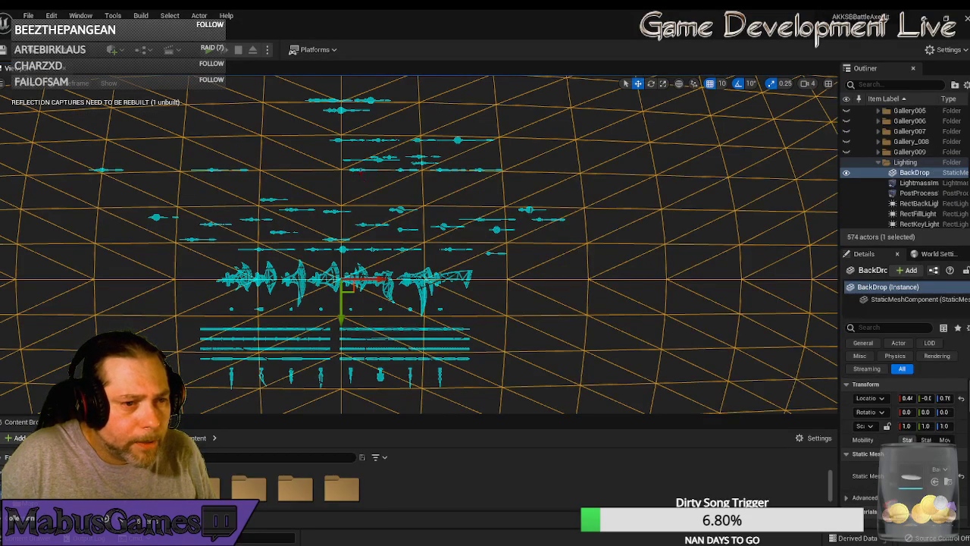
{"action": "left_click", "coordinate": [360, 172]}
{"action": "left_click_drag", "start_coordinate": [373, 179], "coordinate": [387, 200]}
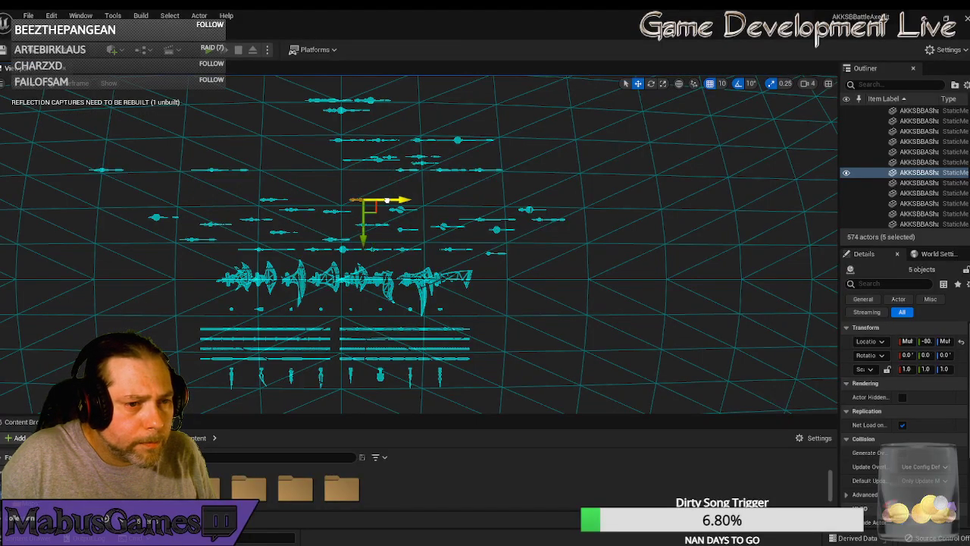
{"action": "left_click", "coordinate": [402, 170]}
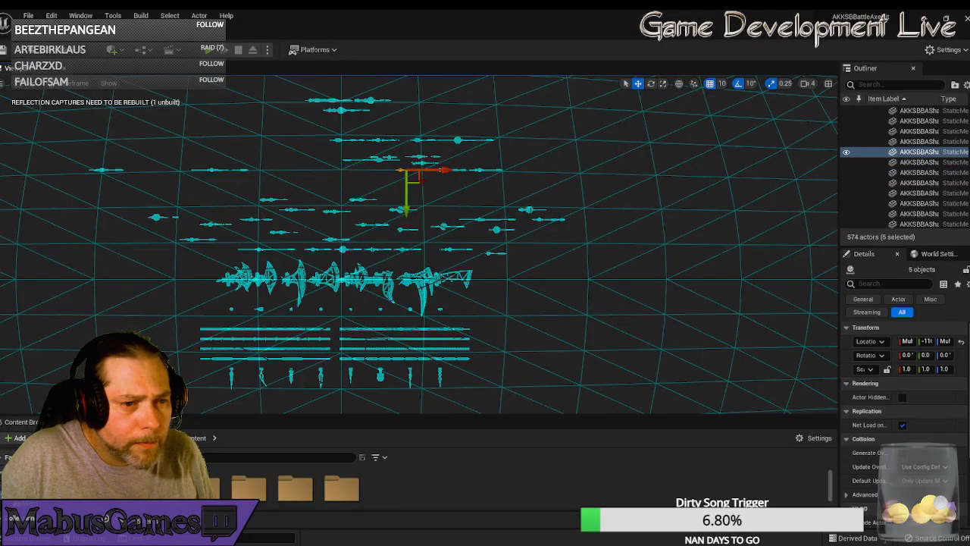
{"action": "left_click_drag", "start_coordinate": [416, 182], "coordinate": [446, 224]}
{"action": "left_click", "coordinate": [442, 170]}
{"action": "left_click_drag", "start_coordinate": [458, 178], "coordinate": [487, 218]}
{"action": "left_click", "coordinate": [481, 169]}
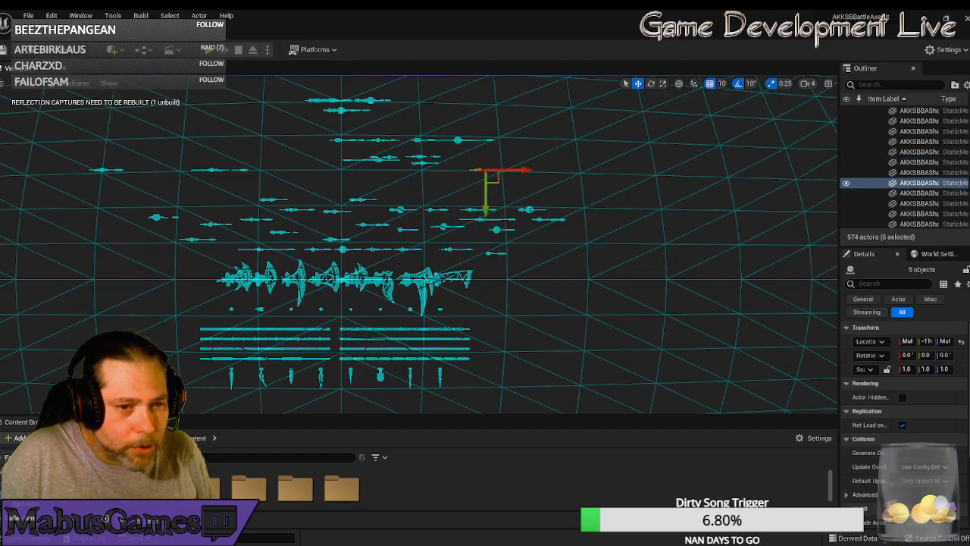
{"action": "left_click_drag", "start_coordinate": [495, 176], "coordinate": [518, 207]}
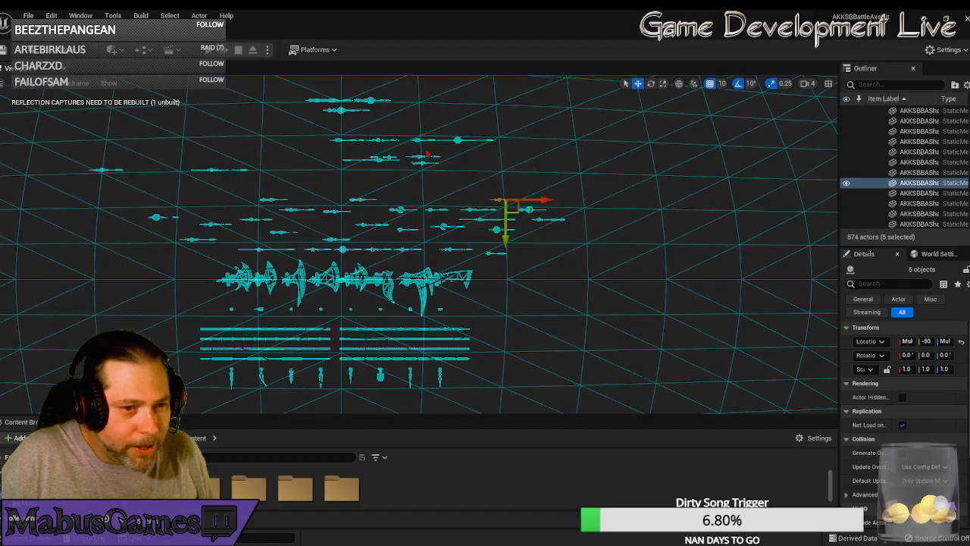
- Bring one axe behind the long row forward near the Y -80 row and place the long axe beside it at Y -90
{"action": "left_click", "coordinate": [418, 157]}
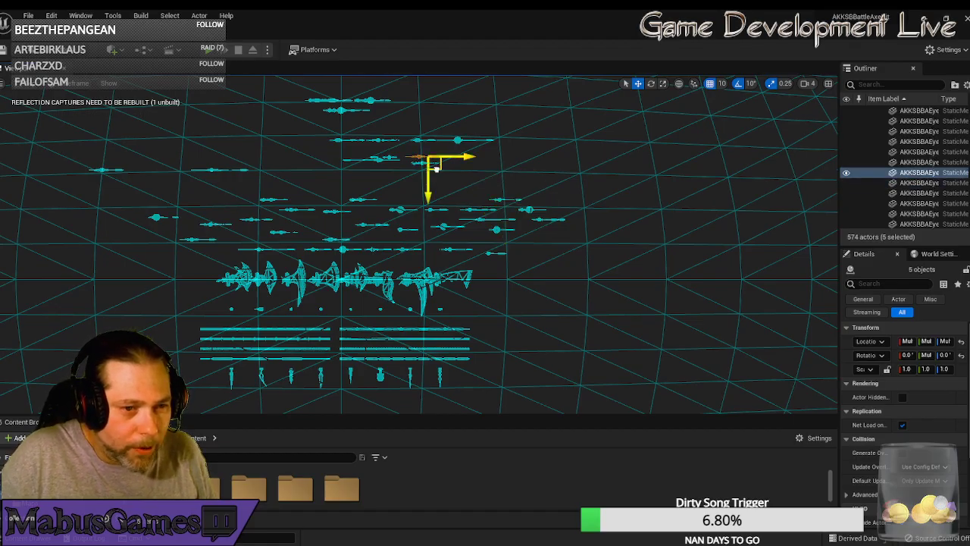
{"action": "left_click_drag", "start_coordinate": [435, 167], "coordinate": [434, 207]}
{"action": "left_click", "coordinate": [380, 160]}
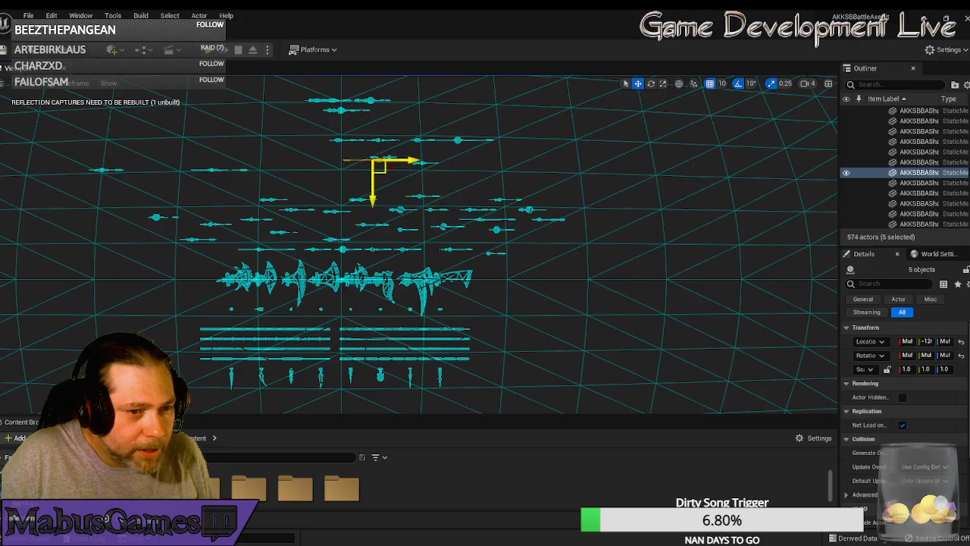
{"action": "left_click_drag", "start_coordinate": [384, 169], "coordinate": [329, 195]}
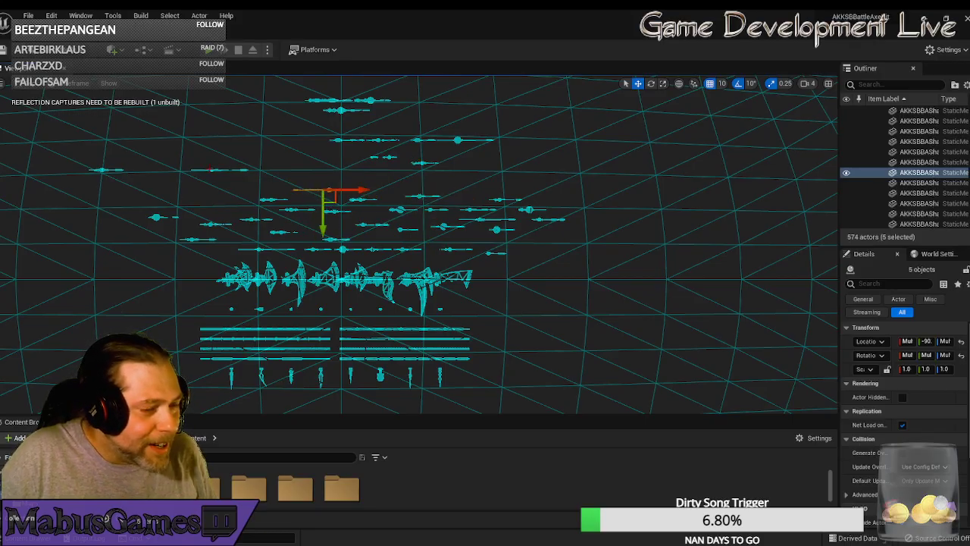
- Move the last two axes on the long row's negative X side forward, one to Y -90 and the outermost to Y -70
{"action": "left_click", "coordinate": [210, 169]}
{"action": "left_click_drag", "start_coordinate": [230, 180], "coordinate": [240, 200]}
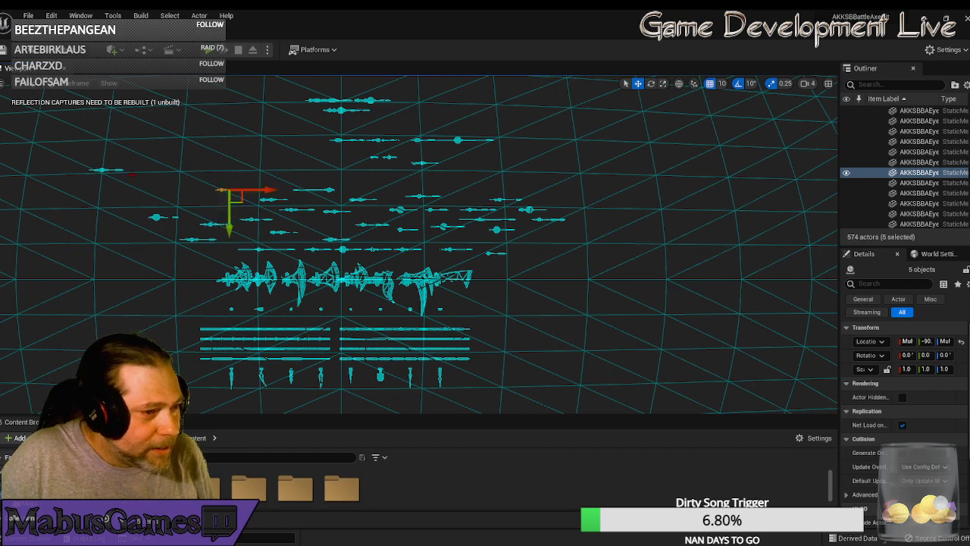
{"action": "left_click", "coordinate": [106, 169]}
{"action": "left_click_drag", "start_coordinate": [118, 177], "coordinate": [129, 219]}
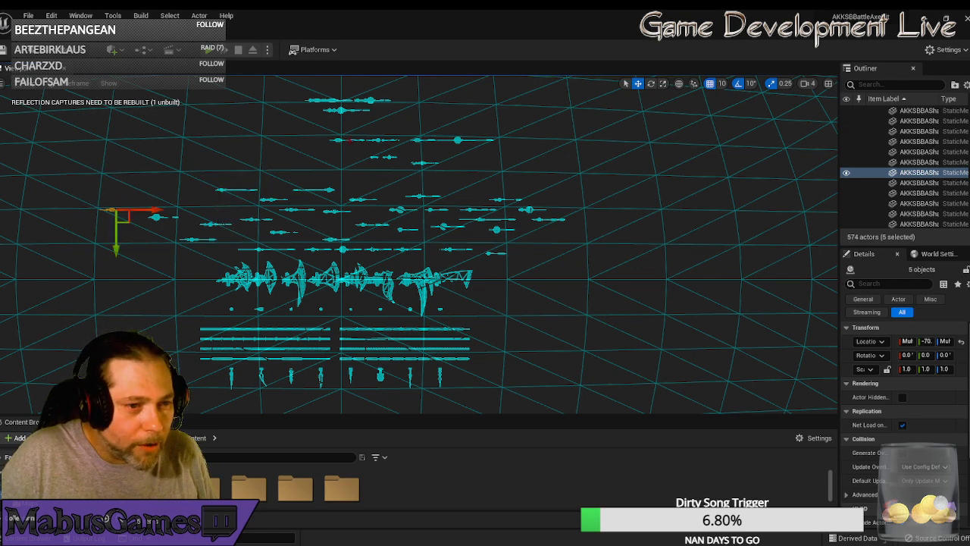
- Bring the next back row of axes forward, spreading most along Y -90 and placing one toward the negative X end
{"action": "left_click", "coordinate": [413, 141]}
{"action": "left_click_drag", "start_coordinate": [419, 151], "coordinate": [168, 192]}
{"action": "left_click", "coordinate": [418, 163]}
- Distribute the axes stacked in the two farthest rows to the open outer ends of the rows around Y -80
{"action": "left_click", "coordinate": [348, 111]}
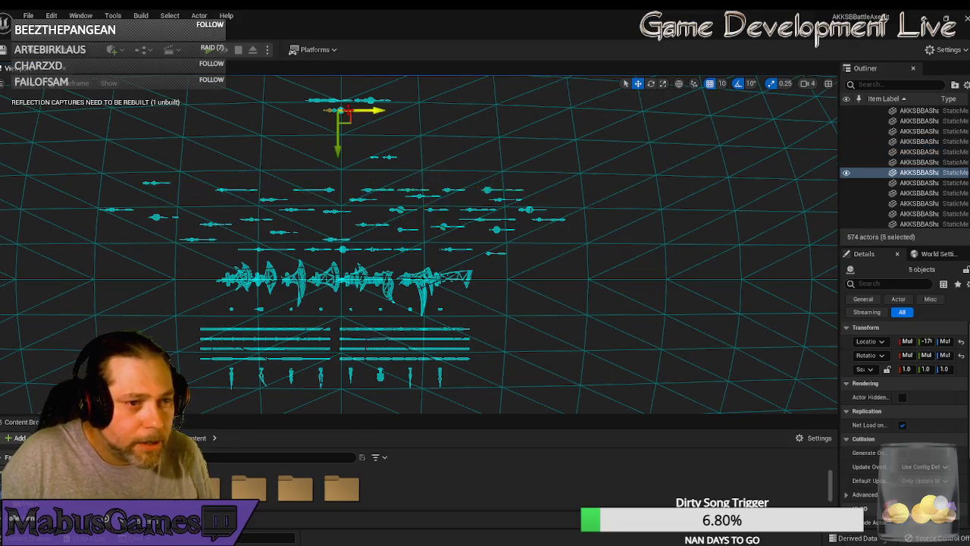
{"action": "left_click_drag", "start_coordinate": [363, 120], "coordinate": [493, 211]}
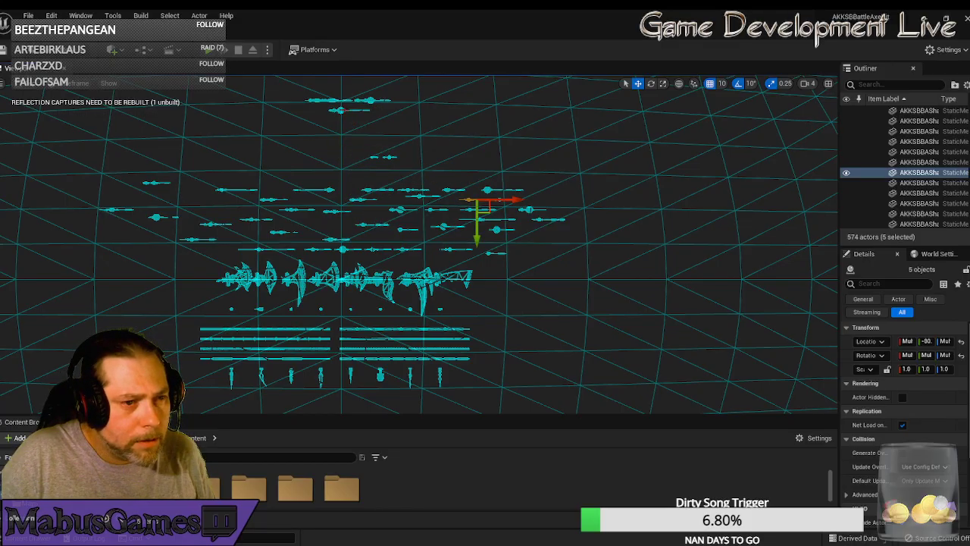
{"action": "key", "text": "ctrl+z"}
{"action": "left_click_drag", "start_coordinate": [346, 111], "coordinate": [578, 212]}
{"action": "key", "text": "ctrl+z"}
{"action": "left_click_drag", "start_coordinate": [347, 112], "coordinate": [614, 229]}
{"action": "key", "text": "ctrl+z"}
{"action": "left_click_drag", "start_coordinate": [386, 107], "coordinate": [213, 215]}
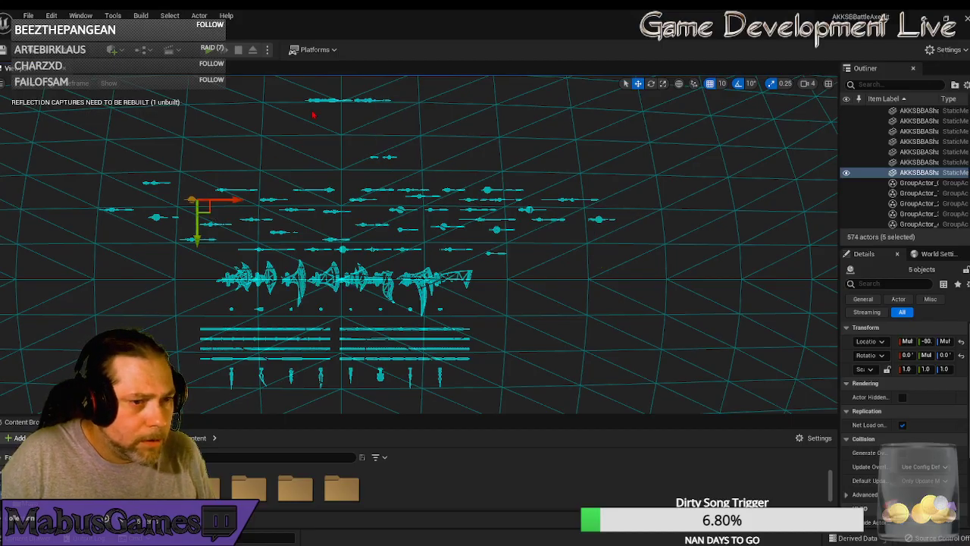
- Move two more axes from the farthest rows into the open negative X end of the front row
{"action": "key", "text": "ctrl+z"}
{"action": "left_click_drag", "start_coordinate": [333, 110], "coordinate": [155, 262]}
{"action": "left_click", "coordinate": [317, 100]}
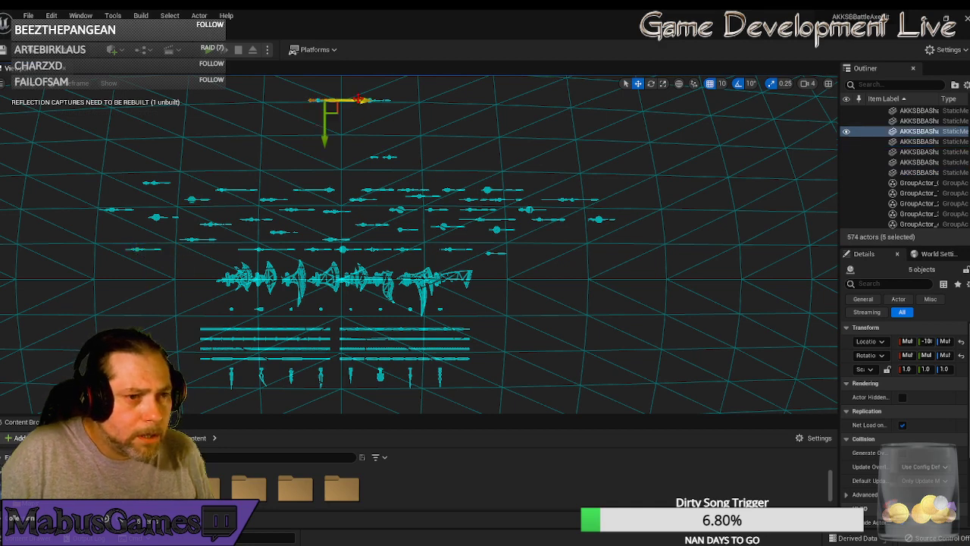
{"action": "left_click_drag", "start_coordinate": [340, 107], "coordinate": [241, 255]}
{"action": "middle_click_drag", "start_coordinate": [241, 256], "coordinate": [211, 255]}
- Take the next axes from the farthest row and place one at Y -50 on the display's outer negative X side
{"action": "left_click", "coordinate": [367, 99]}
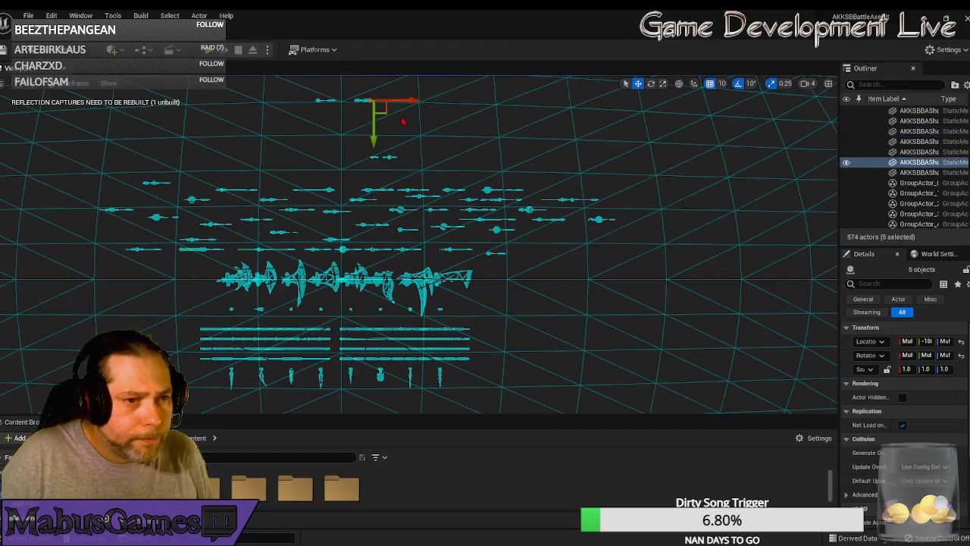
{"action": "middle_click_drag", "start_coordinate": [372, 103], "coordinate": [226, 212]}
{"action": "left_click", "coordinate": [366, 99]}
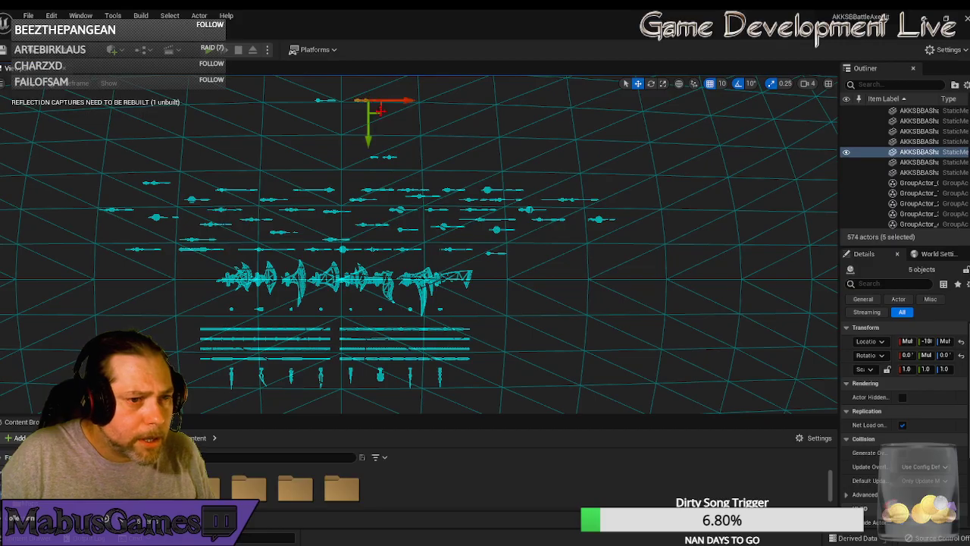
{"action": "left_click_drag", "start_coordinate": [381, 111], "coordinate": [112, 240]}
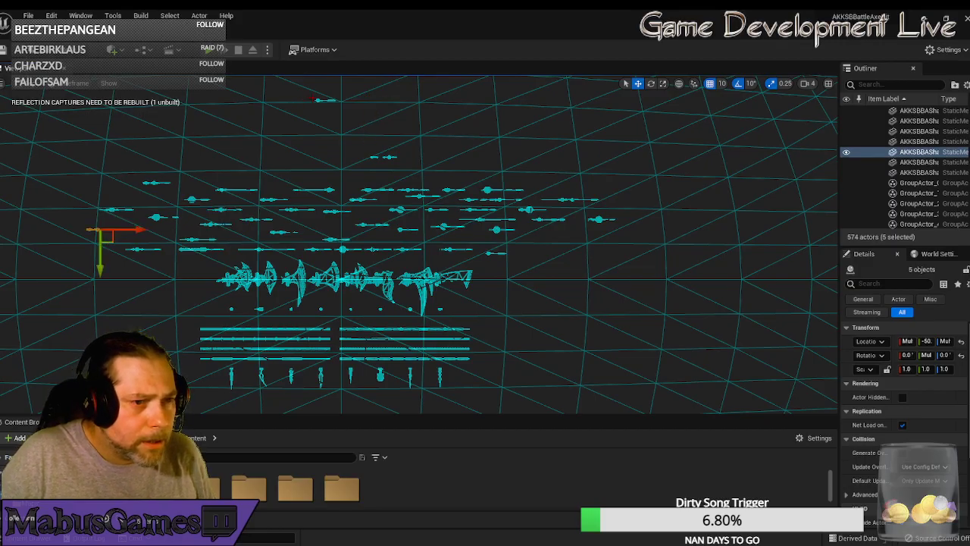
- Fill gaps in the middle rows with the farthest row's last axe at Y -60 and an axe from the pair still behind
{"action": "left_click", "coordinate": [324, 99]}
{"action": "middle_click_drag", "start_coordinate": [325, 101], "coordinate": [326, 229]}
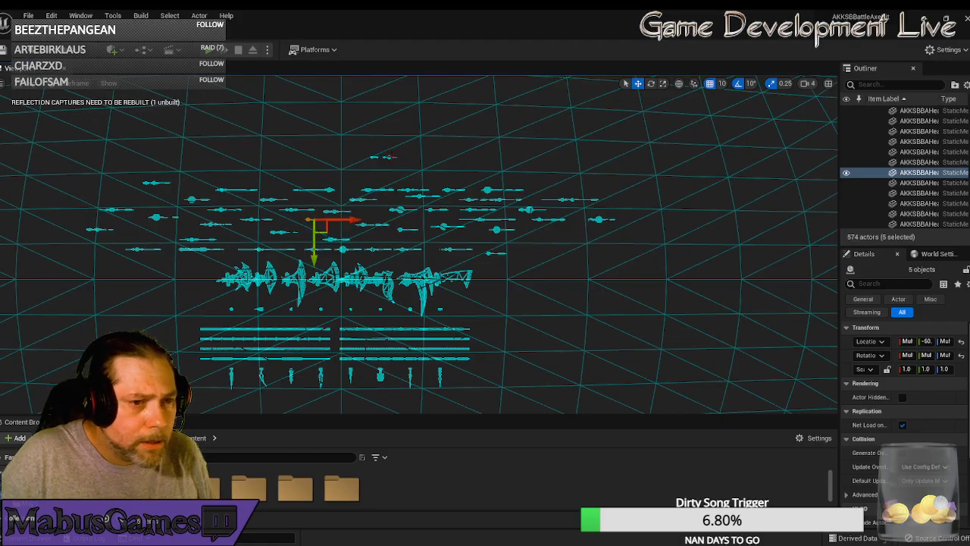
{"action": "left_click", "coordinate": [388, 157]}
{"action": "middle_click_drag", "start_coordinate": [388, 158], "coordinate": [363, 224]}
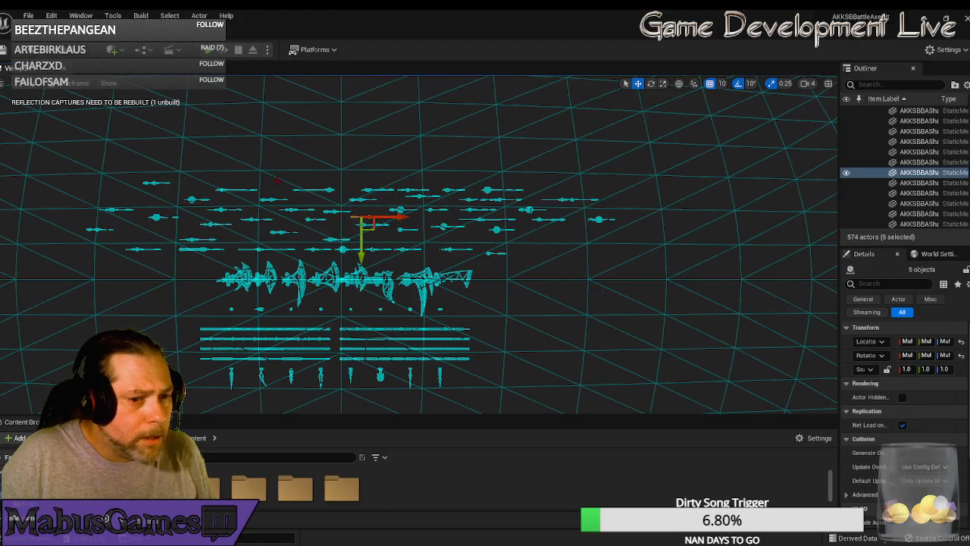
- Return to the perspective view and rotate the single axe standing in front of the upright rows at Y -30
{"action": "left_click", "coordinate": [32, 84]}
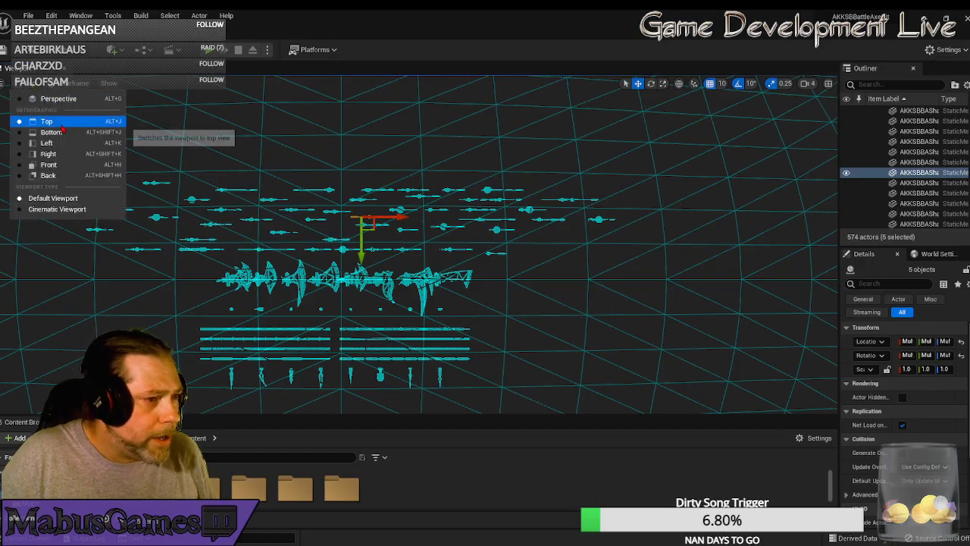
{"action": "left_click", "coordinate": [63, 102]}
{"action": "mouse_move", "coordinate": [425, 258]}
{"action": "right_mouse_down"}
{"action": "mouse_move", "coordinate": [421, 151]}
{"action": "mouse_move", "coordinate": [379, 159]}
{"action": "mouse_move", "coordinate": [435, 258]}
{"action": "right_mouse_up"}
{"action": "key", "text": "w"}
{"action": "left_click", "coordinate": [319, 226]}
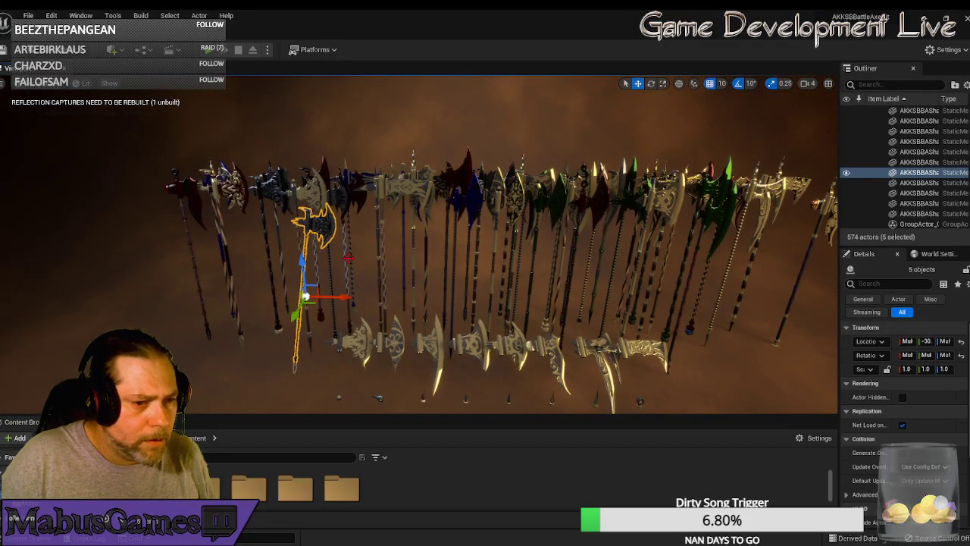
{"action": "key", "text": "space"}
{"action": "mouse_move", "coordinate": [339, 271]}
{"action": "left_mouse_down"}
{"action": "mouse_move", "coordinate": [302, 251]}
{"action": "mouse_move", "coordinate": [350, 276]}
{"action": "left_mouse_up"}
{"action": "key", "text": "space"}
{"action": "key", "text": "space"}
{"action": "right_click_drag", "start_coordinate": [396, 279], "coordinate": [485, 338]}
{"action": "key", "text": "Escape"}
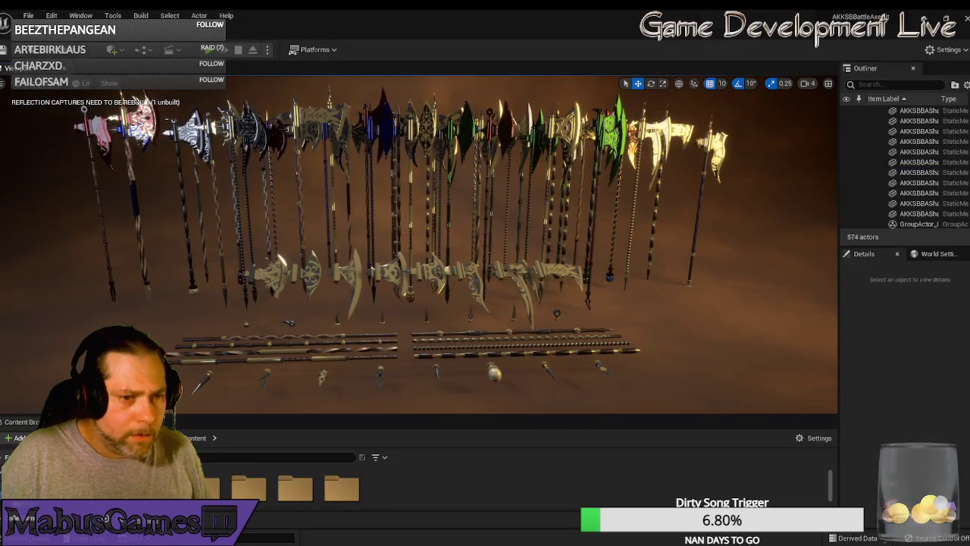
- Enlarge the viewport over the content browser and frame the whole axe display from a low frontal angle
{"action": "right_click_drag", "start_coordinate": [398, 283], "coordinate": [382, 255]}
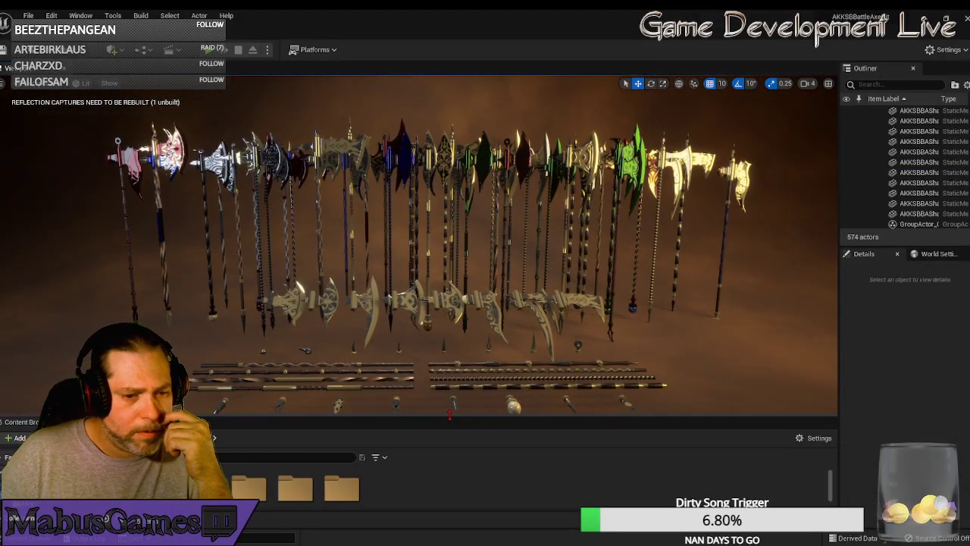
{"action": "left_click_drag", "start_coordinate": [451, 416], "coordinate": [451, 529]}
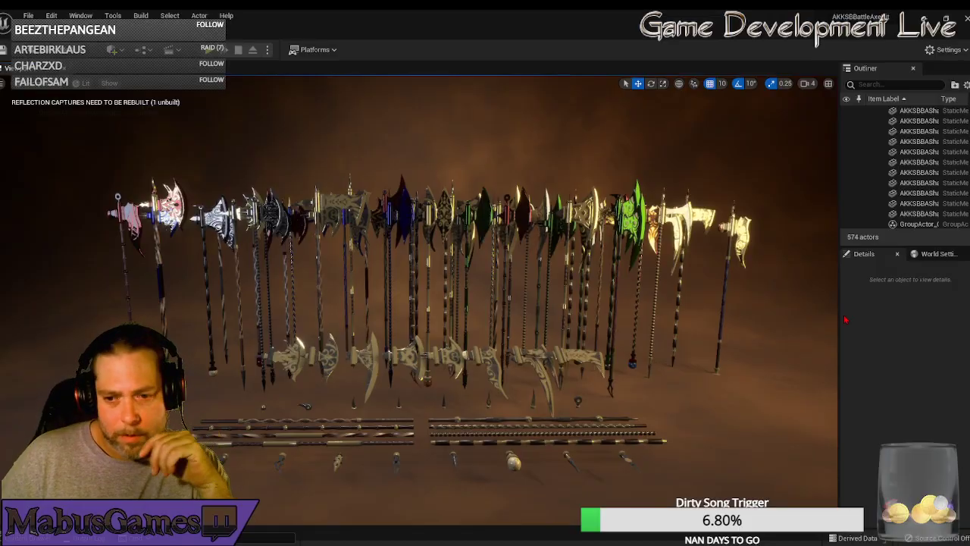
{"action": "right_click_drag", "start_coordinate": [702, 362], "coordinate": [672, 341]}
{"action": "key", "text": "w"}
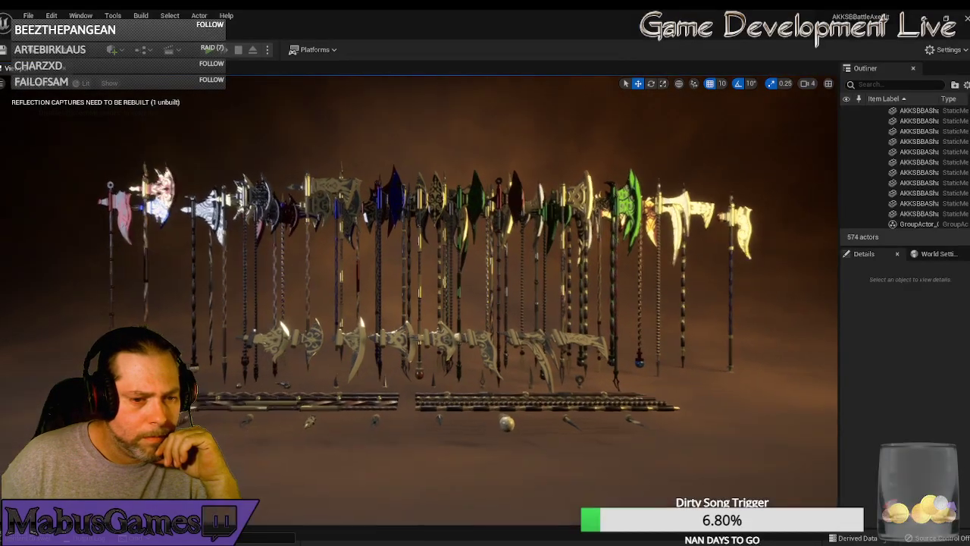
{"action": "right_click_drag", "start_coordinate": [407, 289], "coordinate": [407, 286]}
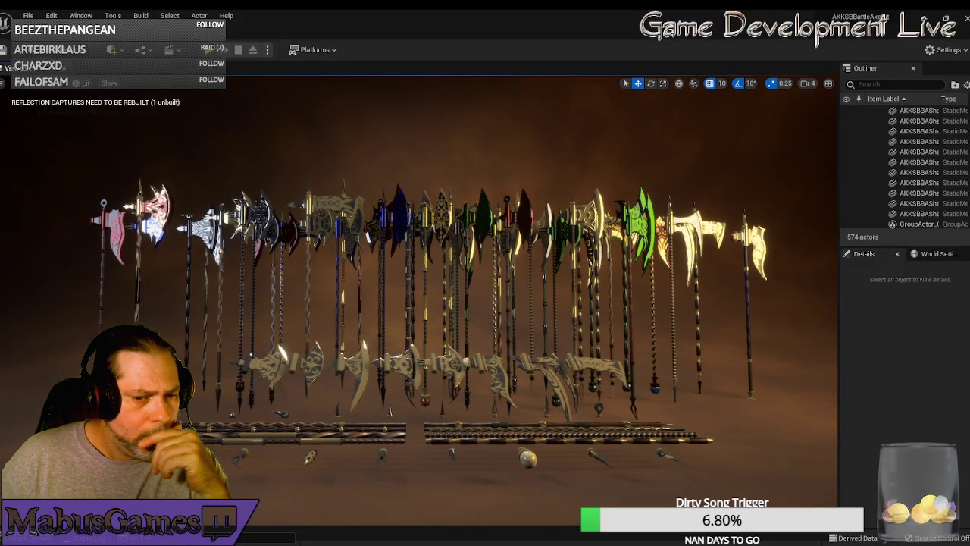
- Shift the row of loose axe heads toward negative X and lower it closer to the loose handles
{"action": "left_click", "coordinate": [410, 363]}
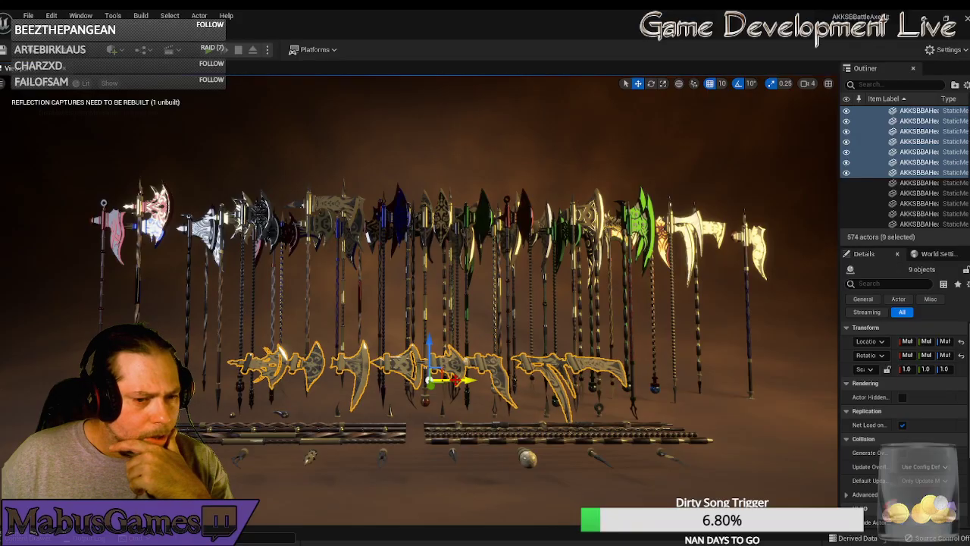
{"action": "left_click_drag", "start_coordinate": [451, 380], "coordinate": [444, 380]}
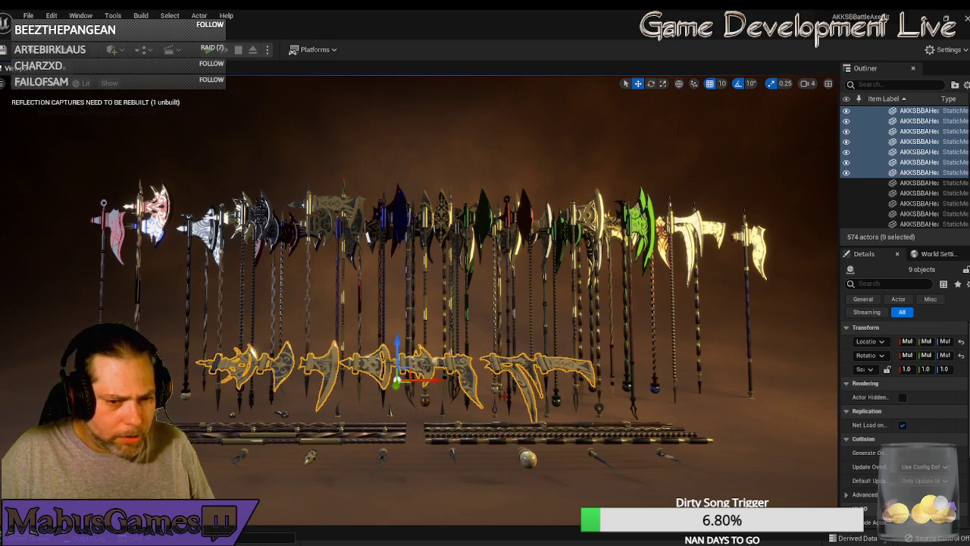
{"action": "key", "text": "Escape"}
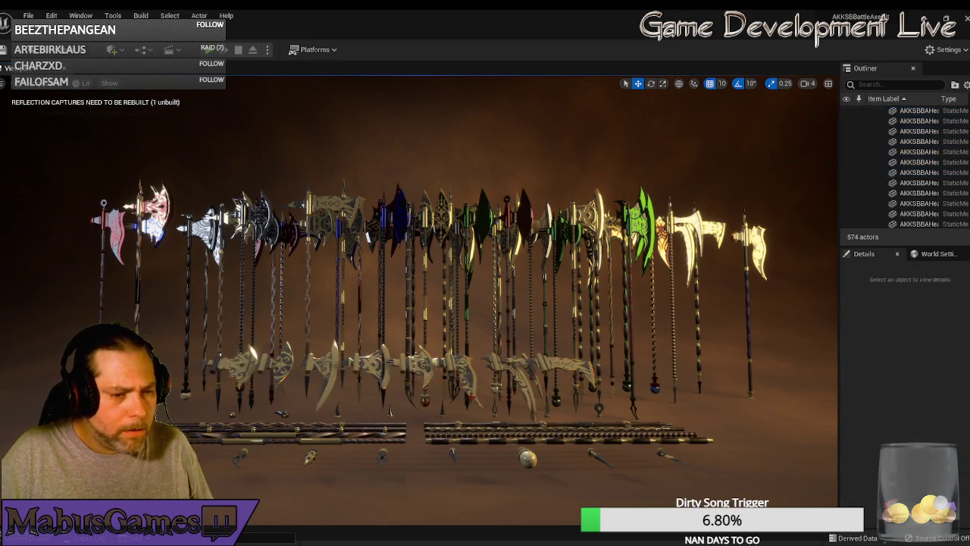
{"action": "right_click_drag", "start_coordinate": [444, 304], "coordinate": [433, 338]}
{"action": "key", "text": "ctrl+z"}
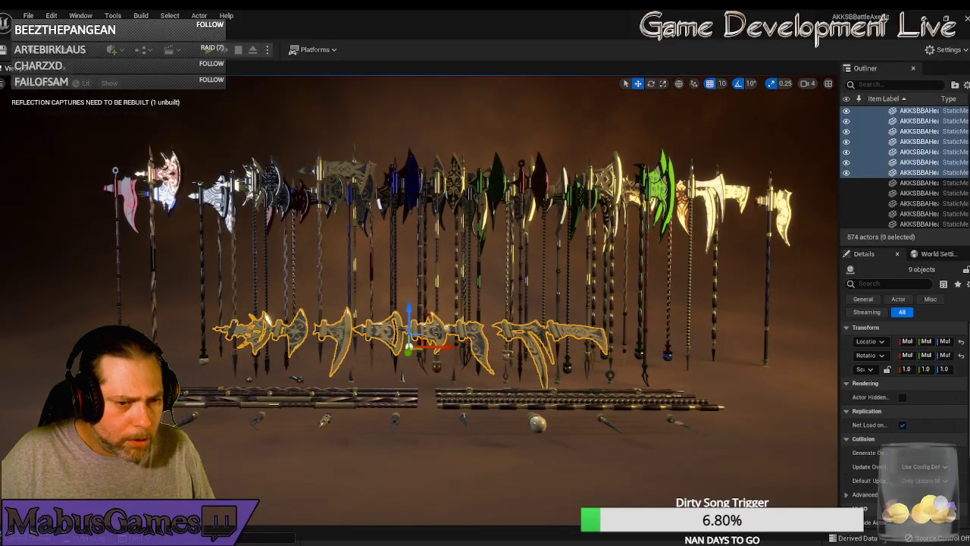
{"action": "left_click_drag", "start_coordinate": [408, 310], "coordinate": [407, 333]}
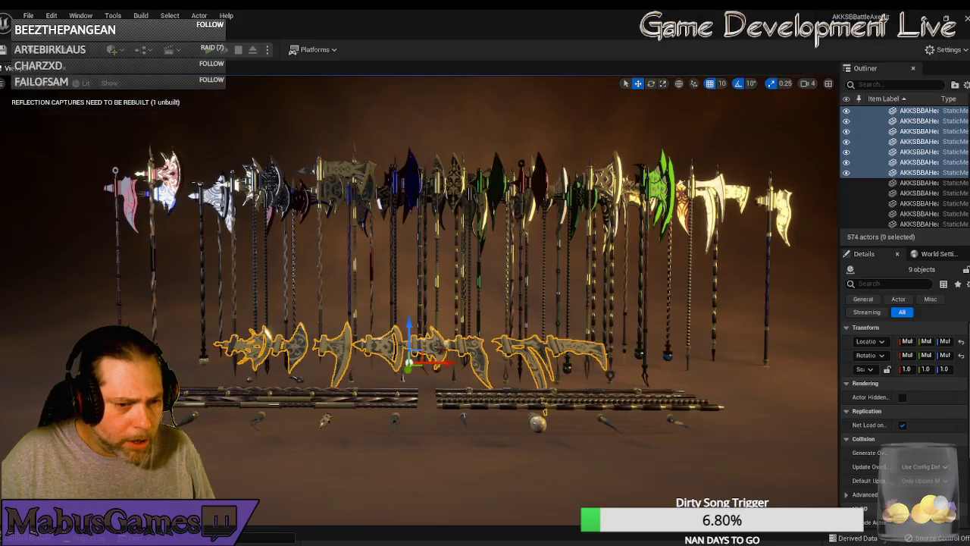
{"action": "key", "text": "Escape"}
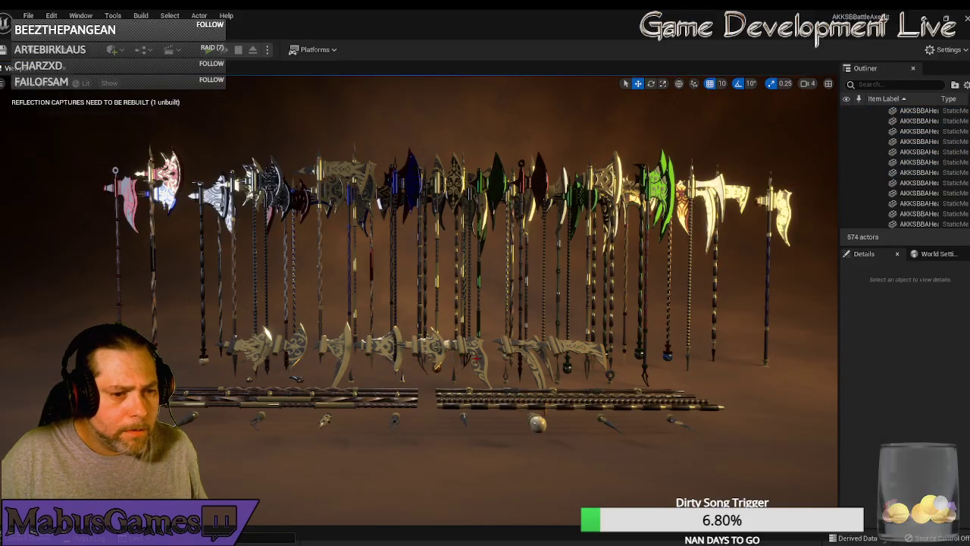
- Move the outermost axe at the positive X end in beside its neighbour and raise it slightly
{"action": "middle_click_drag", "start_coordinate": [480, 364], "coordinate": [517, 358]}
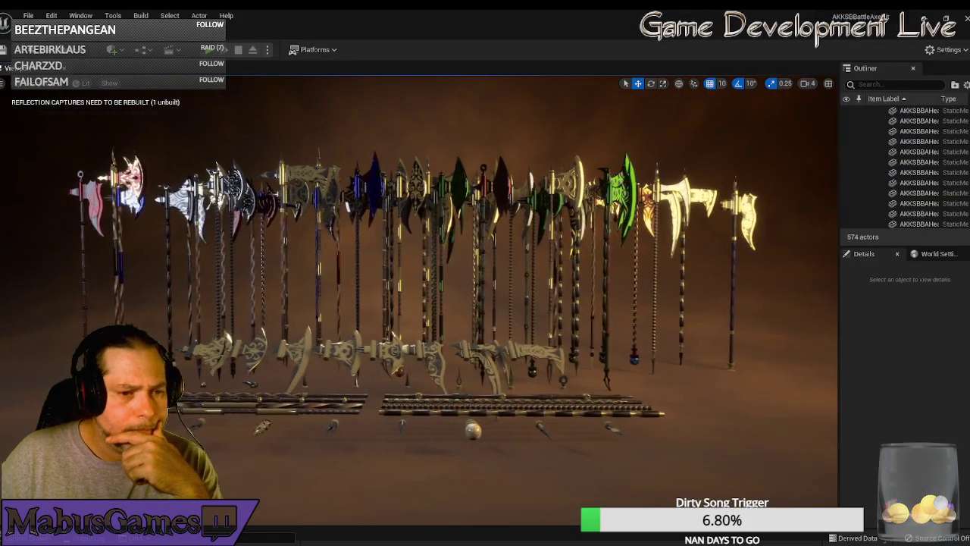
{"action": "mouse_move", "coordinate": [516, 359]}
{"action": "right_mouse_down"}
{"action": "mouse_move", "coordinate": [534, 360]}
{"action": "mouse_move", "coordinate": [503, 363]}
{"action": "right_mouse_up"}
{"action": "left_click", "coordinate": [743, 201]}
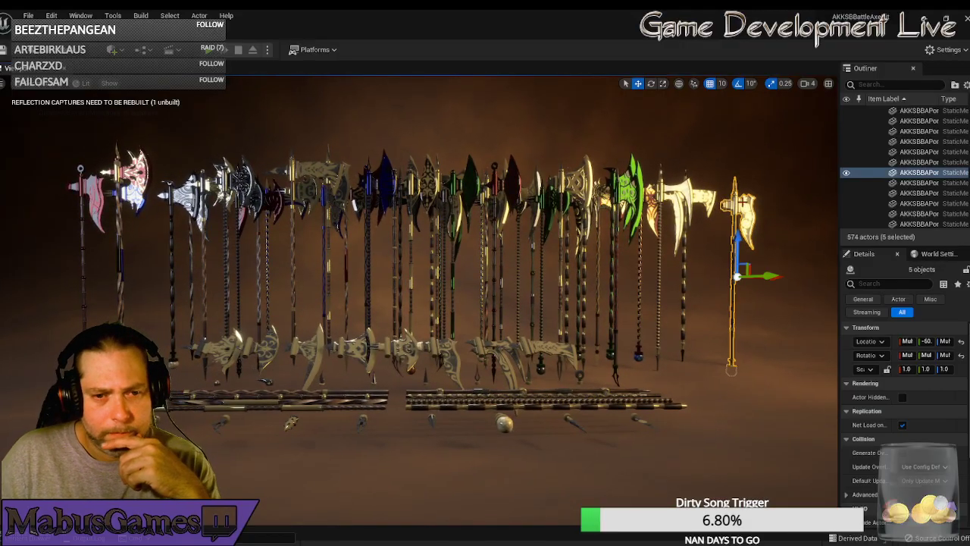
{"action": "left_click_drag", "start_coordinate": [781, 277], "coordinate": [748, 282]}
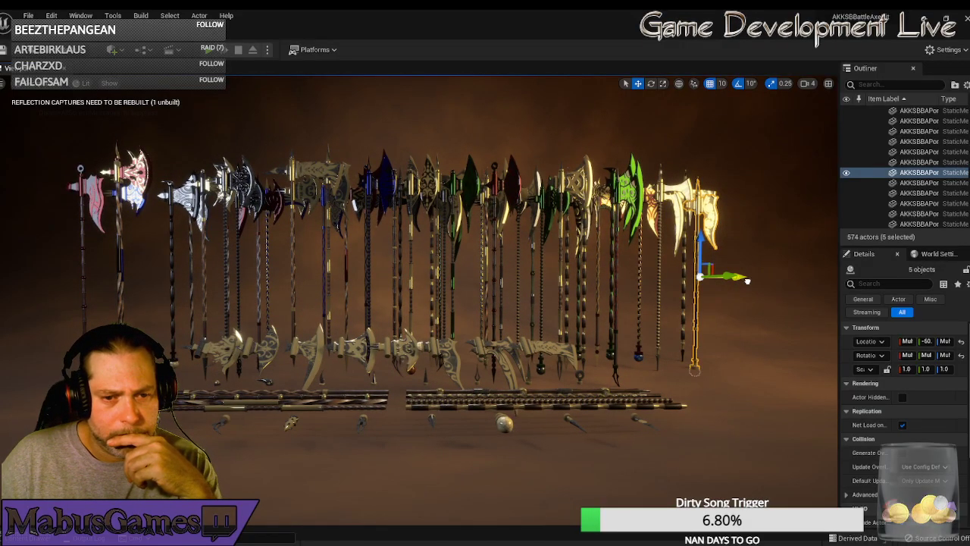
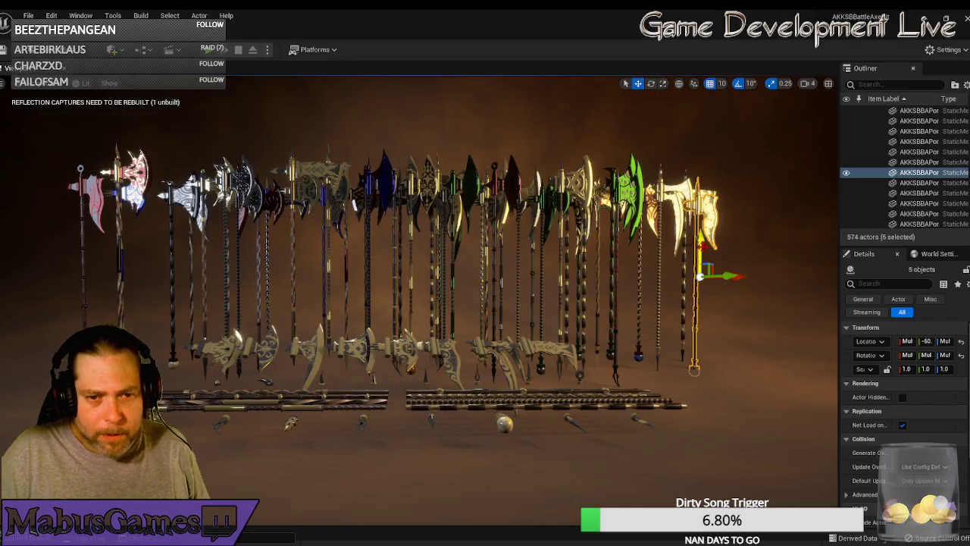
{"action": "left_click_drag", "start_coordinate": [701, 248], "coordinate": [700, 235]}
{"action": "key", "text": "Escape"}
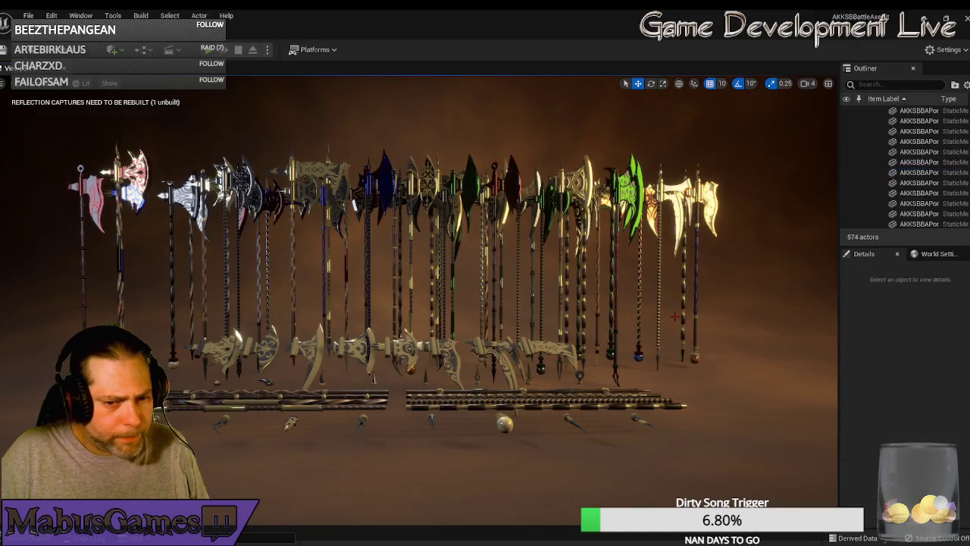
- Raise the next two axes at the positive X end and the outermost axe at the negative X end slightly
{"action": "left_click", "coordinate": [680, 328]}
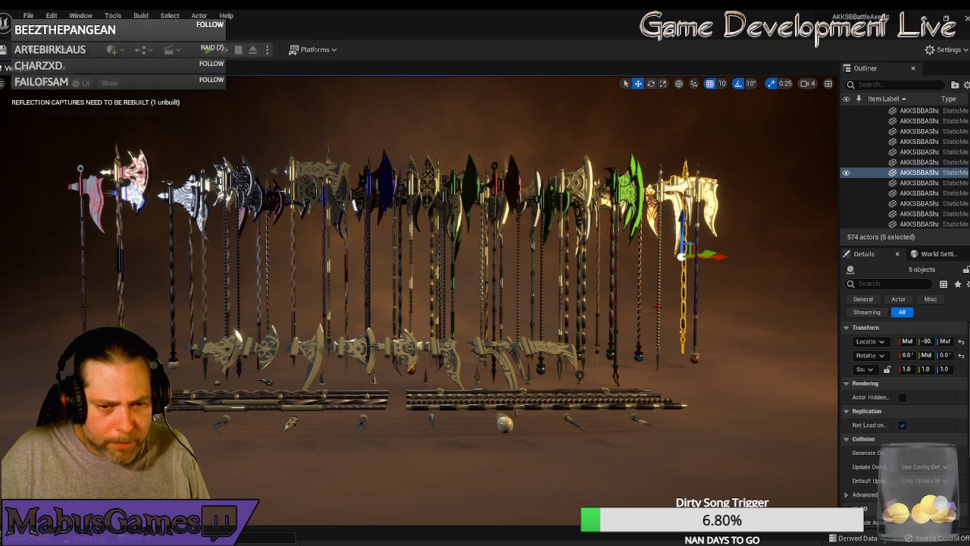
{"action": "left_click", "coordinate": [659, 306]}
{"action": "left_click_drag", "start_coordinate": [670, 267], "coordinate": [670, 256]}
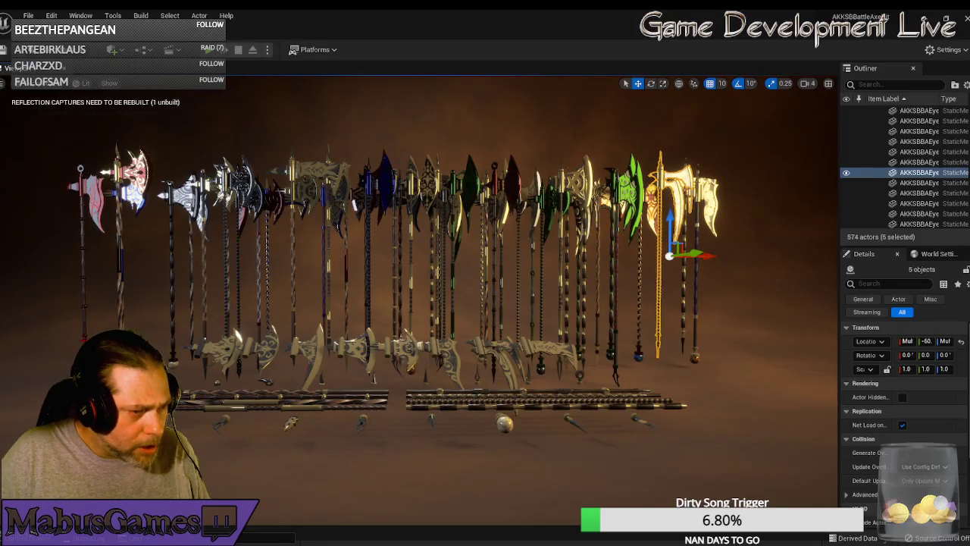
{"action": "left_click", "coordinate": [88, 242]}
{"action": "left_click_drag", "start_coordinate": [89, 241], "coordinate": [90, 230]}
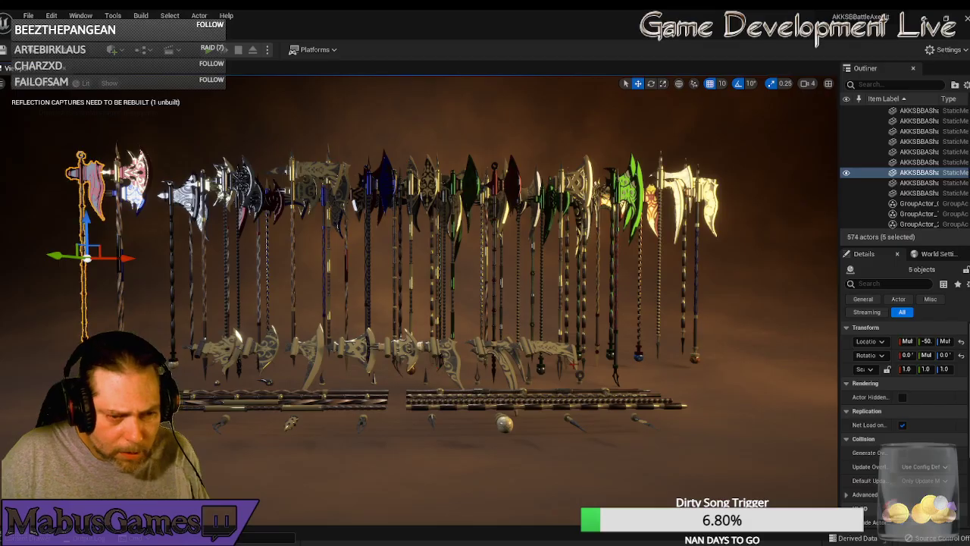
{"action": "left_click", "coordinate": [585, 383]}
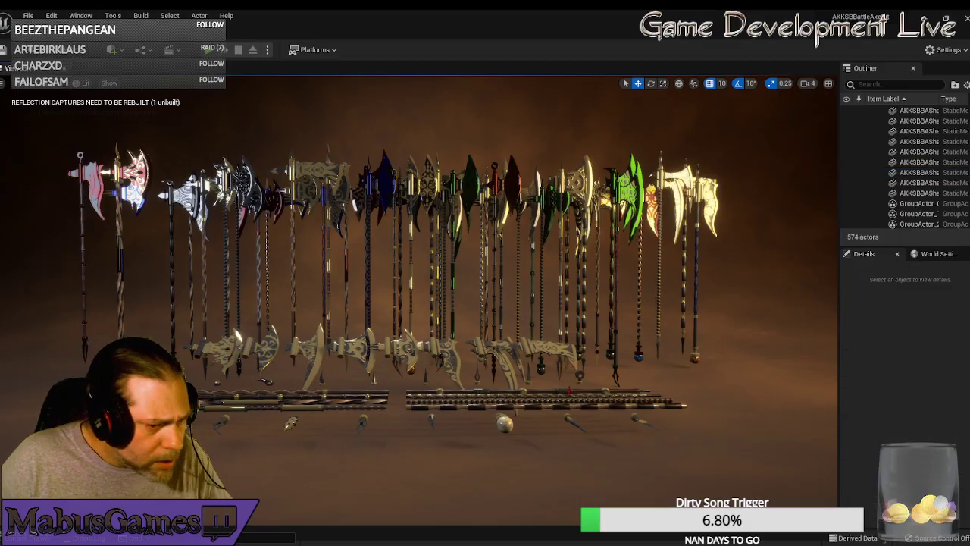
- Frame the axe display and capture a high-resolution screenshot with a size multiplier of 2.0
{"action": "mouse_move", "coordinate": [585, 382]}
{"action": "right_mouse_down"}
{"action": "mouse_move", "coordinate": [587, 366]}
{"action": "mouse_move", "coordinate": [576, 378]}
{"action": "mouse_move", "coordinate": [589, 388]}
{"action": "right_mouse_up"}
{"action": "key", "text": "w"}
{"action": "key", "text": "w"}
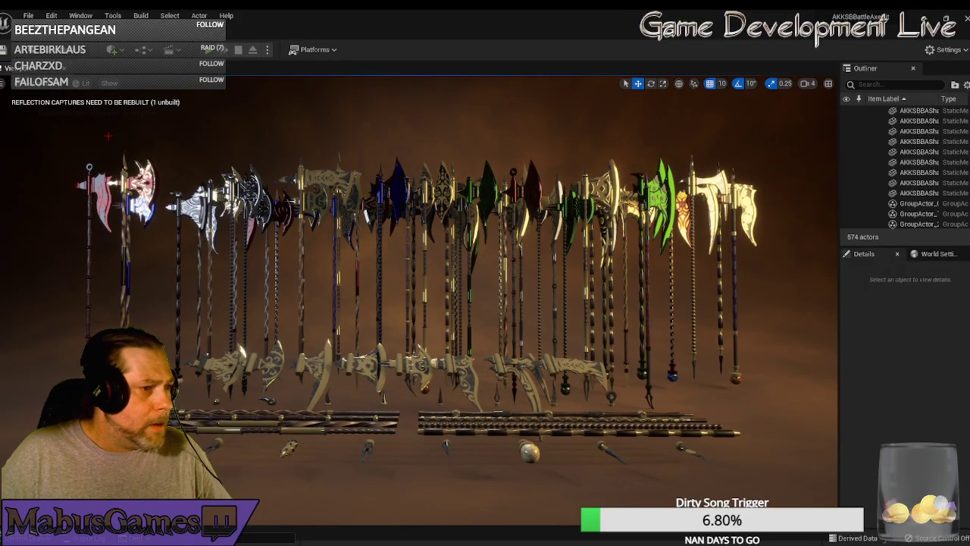
{"action": "left_click", "coordinate": [4, 82]}
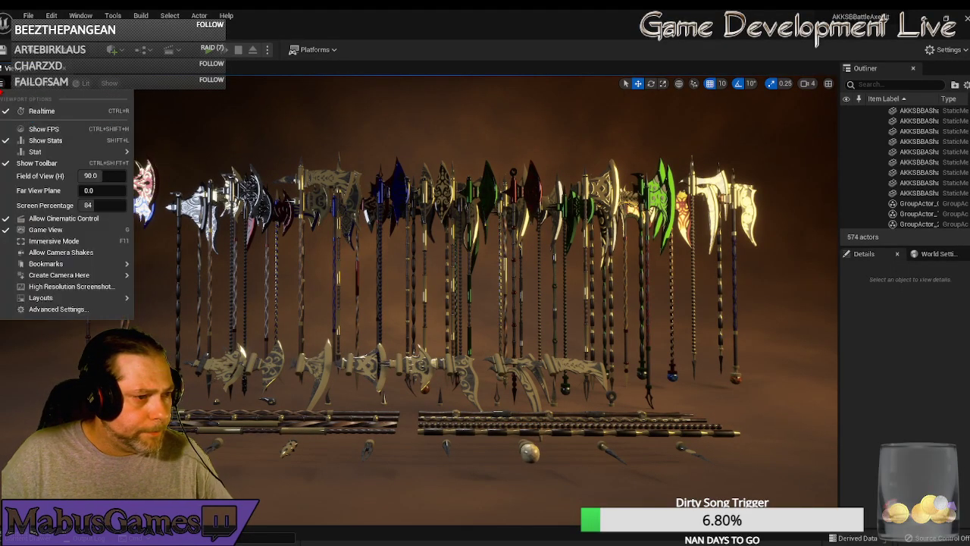
{"action": "left_click", "coordinate": [41, 287]}
{"action": "left_click", "coordinate": [516, 243]}
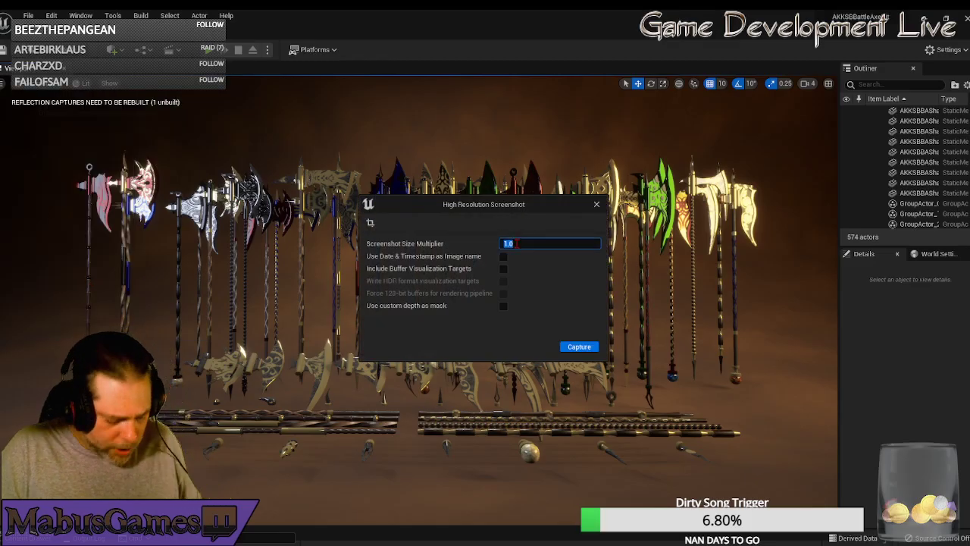
{"action": "type", "text": "2"}
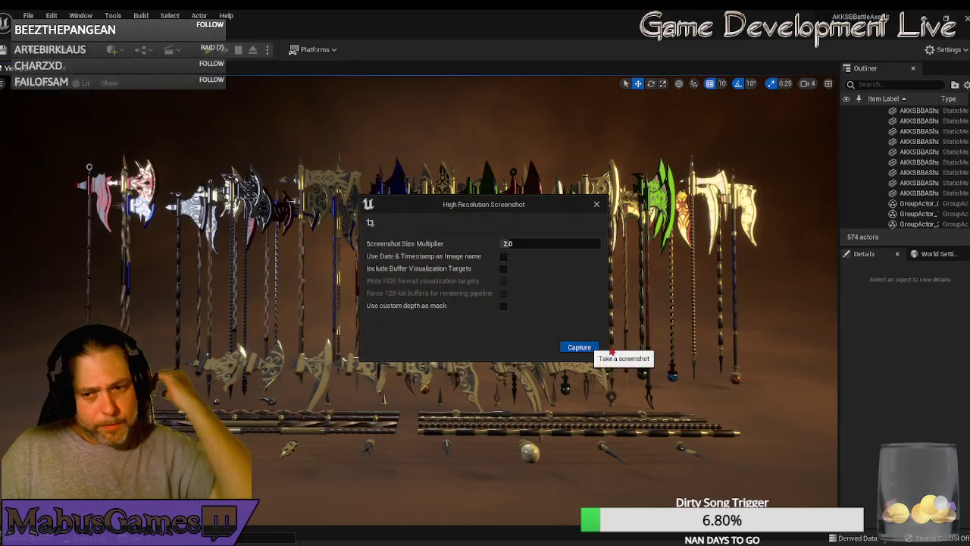
{"action": "left_click", "coordinate": [590, 347]}
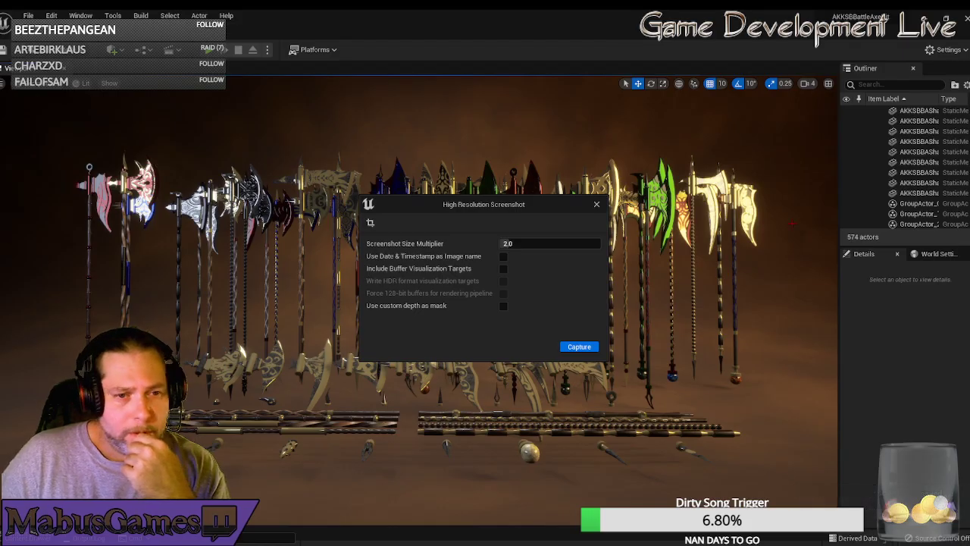
{"action": "left_click", "coordinate": [597, 204]}
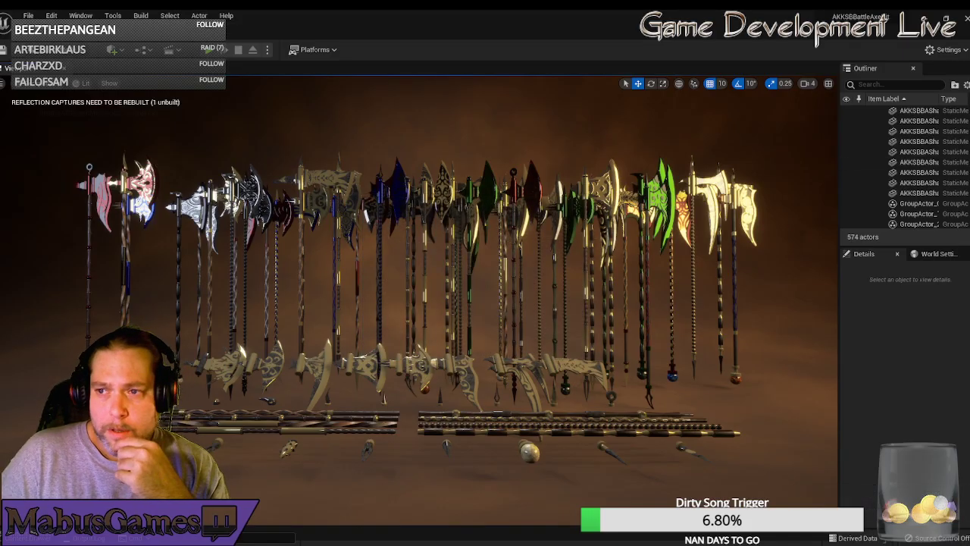
- Bring up the project's WindowsEditor screenshots folder in File Explorer and open the TheScreenSHots folder in a second window set aside
{"action": "left_click_drag", "start_coordinate": [969, 64], "coordinate": [428, 64]}
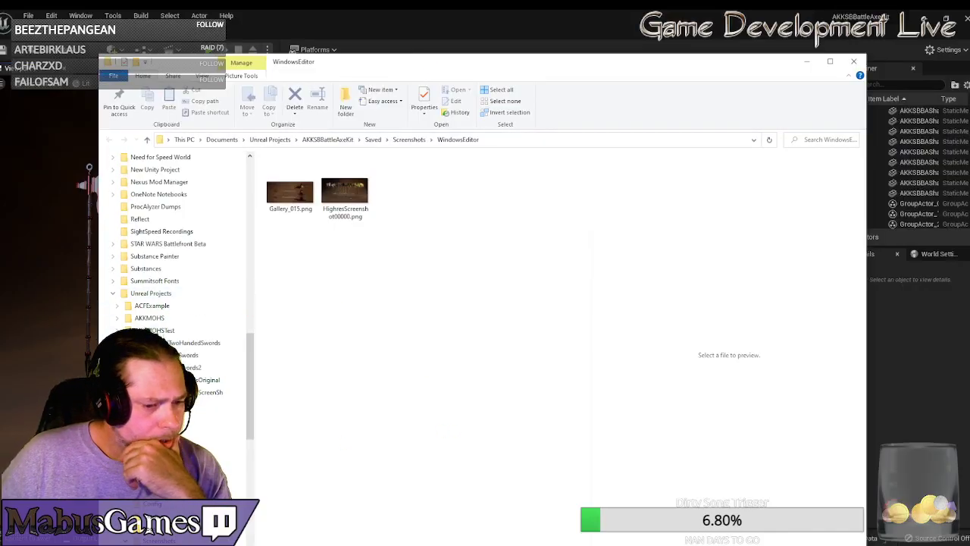
{"action": "right_click", "coordinate": [356, 545]}
{"action": "left_click", "coordinate": [303, 497]}
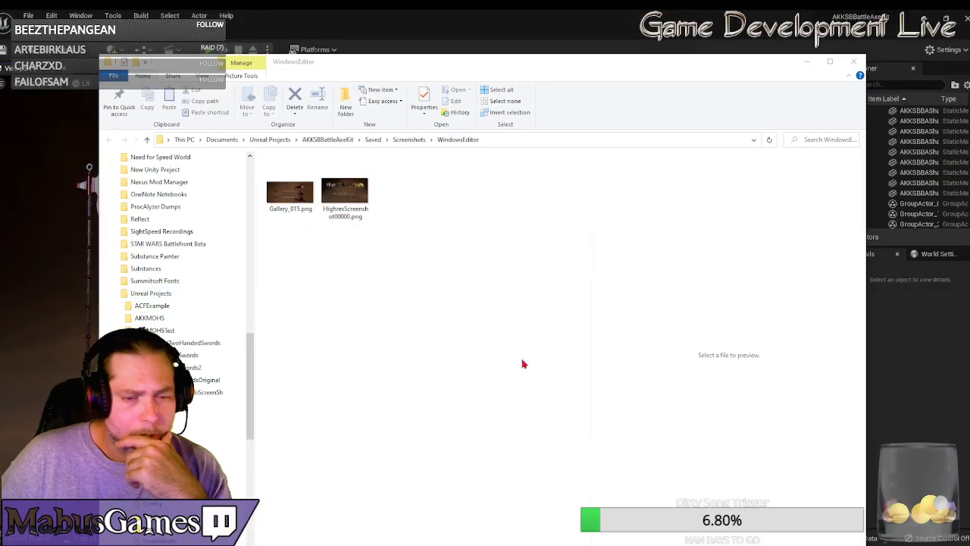
{"action": "double_click", "coordinate": [342, 307]}
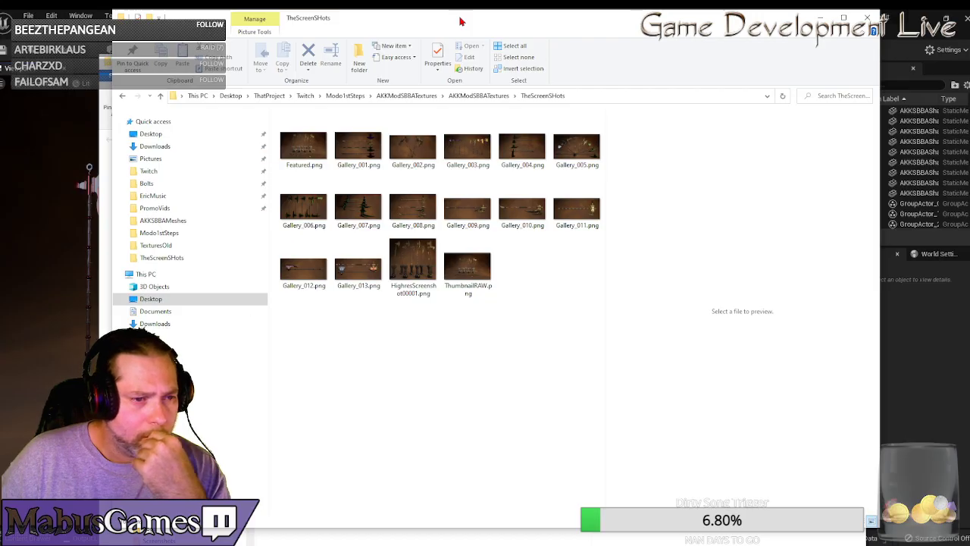
{"action": "left_click_drag", "start_coordinate": [464, 21], "coordinate": [969, 34]}
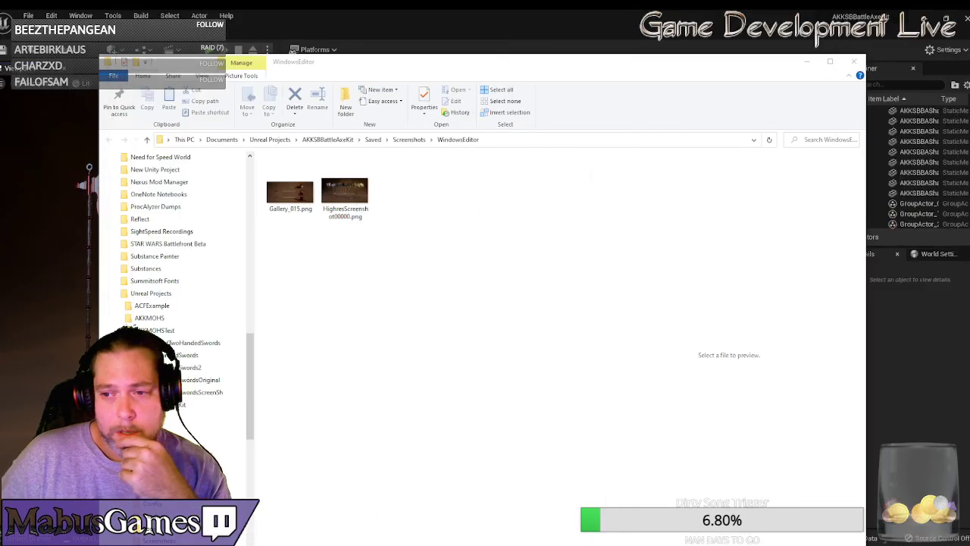
- Rename Gallery_015.png in the WindowsEditor folder to Gallery_014.png
{"action": "left_click", "coordinate": [295, 211]}
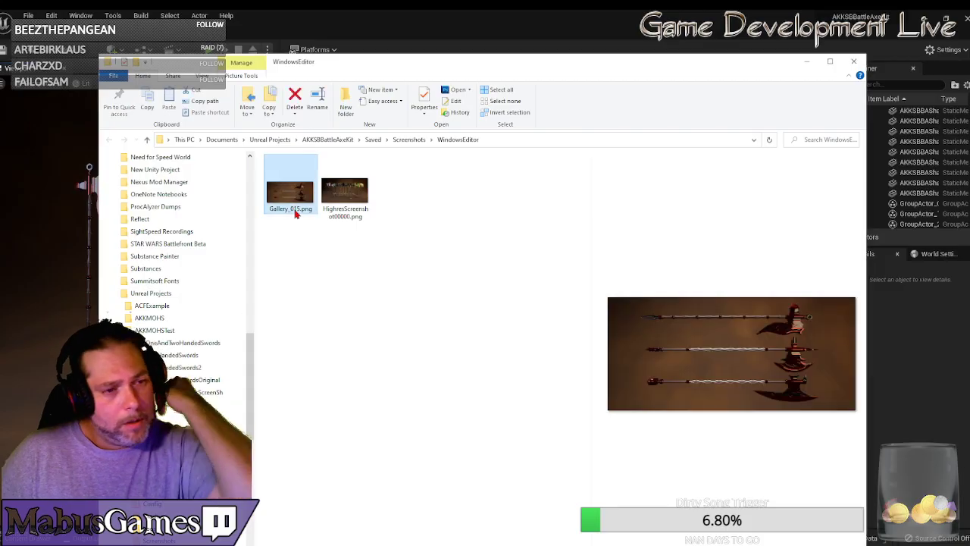
{"action": "left_click", "coordinate": [297, 210]}
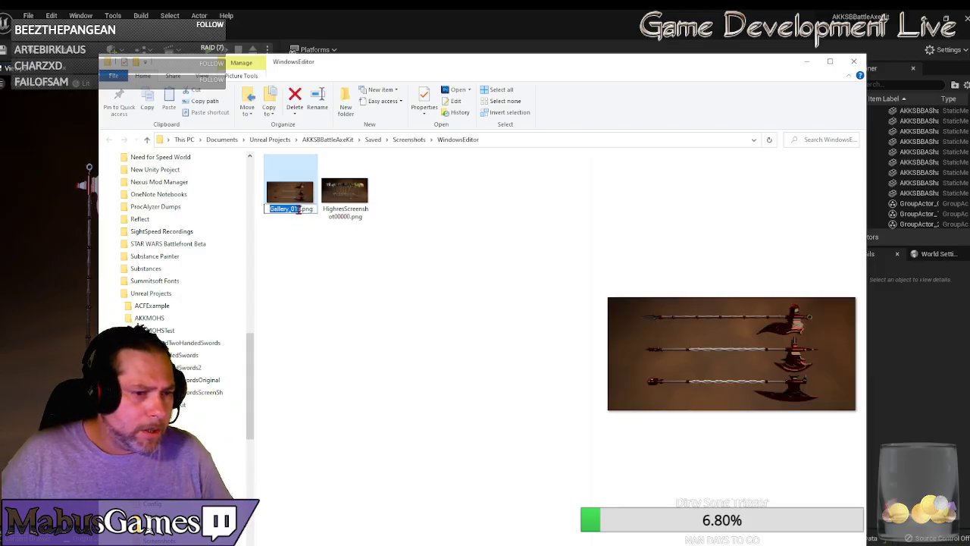
{"action": "left_click", "coordinate": [300, 210]}
{"action": "key", "text": "BackSpace"}
{"action": "type", "text": "4"}
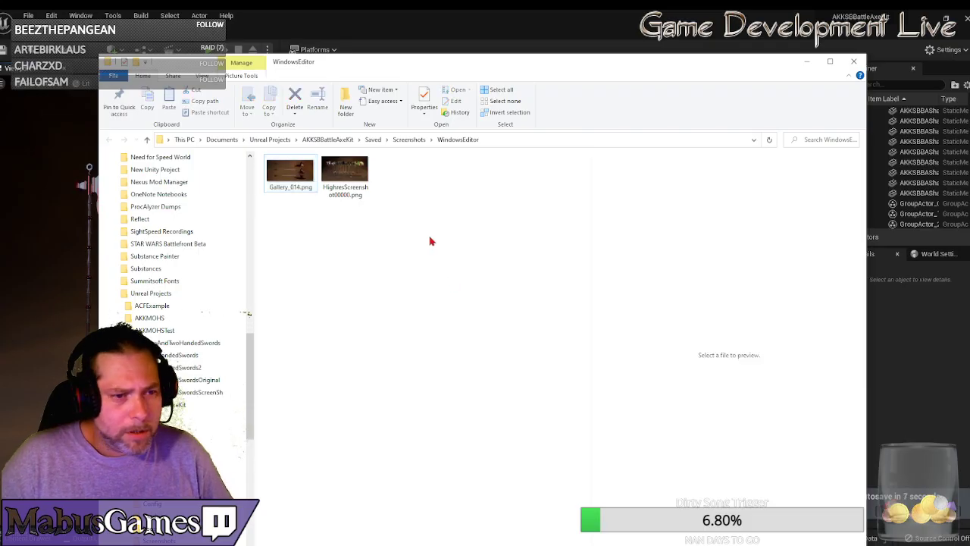
- Rename the high-resolution screenshot HighresScreenshot00000.png in the WindowsEditor folder as Gallery_015.png
{"action": "left_click", "coordinate": [350, 191]}
{"action": "left_click", "coordinate": [357, 195]}
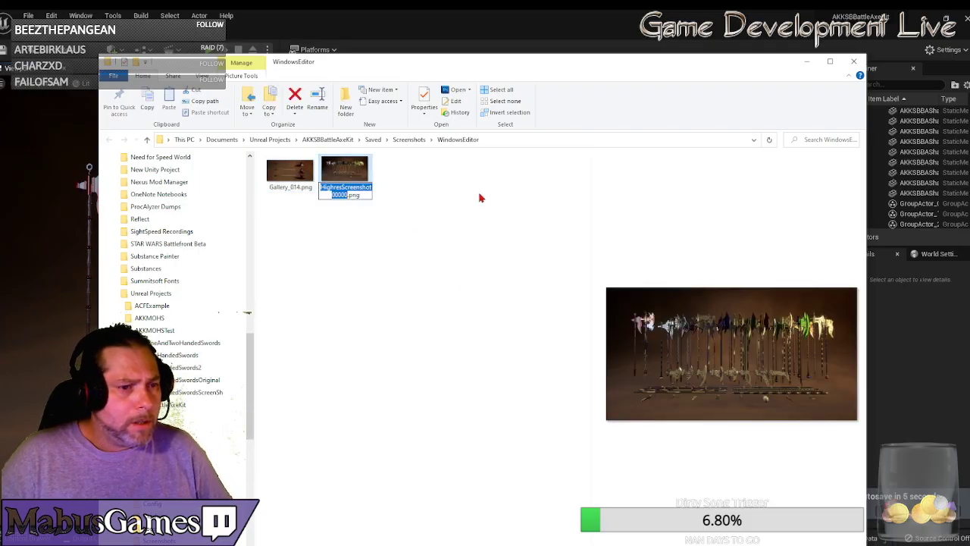
{"action": "key", "text": "Escape"}
{"action": "key", "text": "Left"}
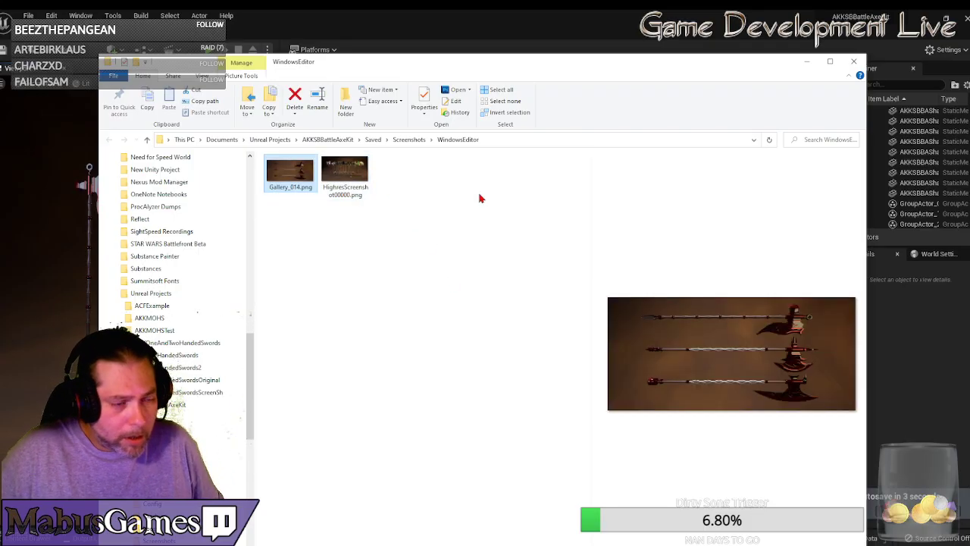
{"action": "left_click", "coordinate": [345, 192]}
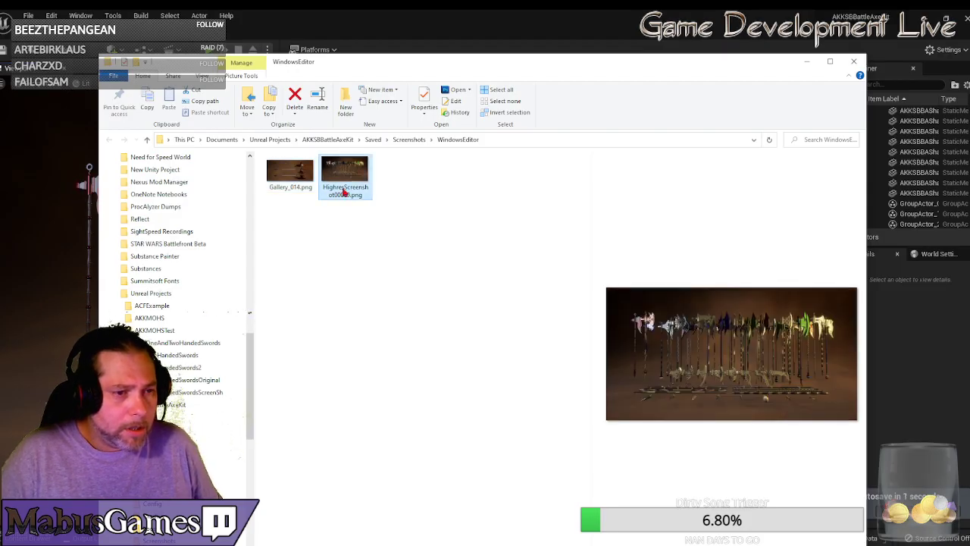
{"action": "left_click", "coordinate": [344, 192]}
{"action": "type", "text": "Gall"}
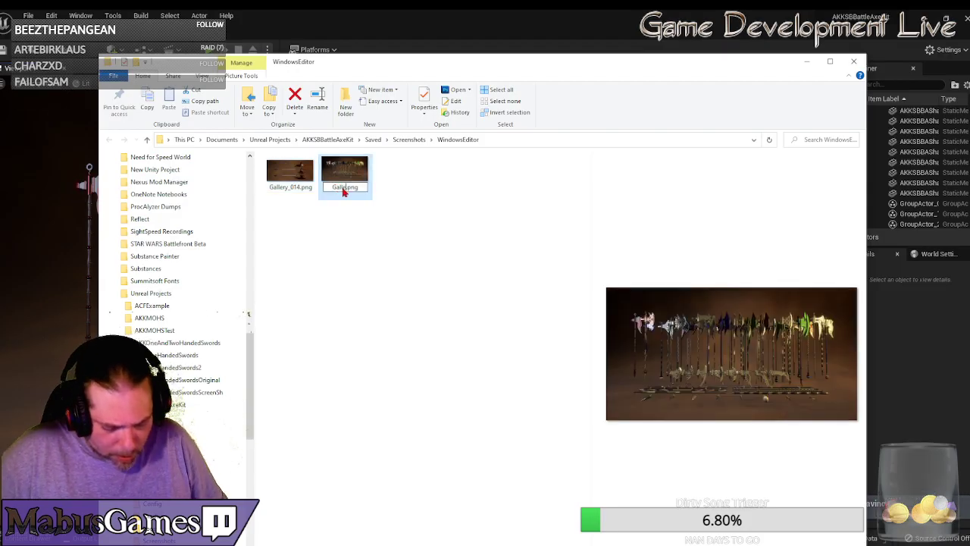
{"action": "type", "text": "ery"}
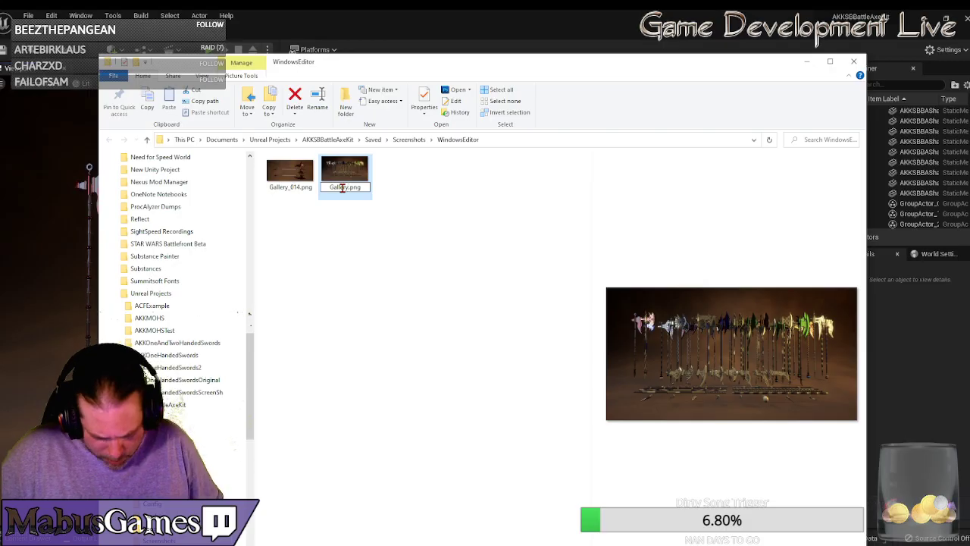
{"action": "type", "text": "_015"}
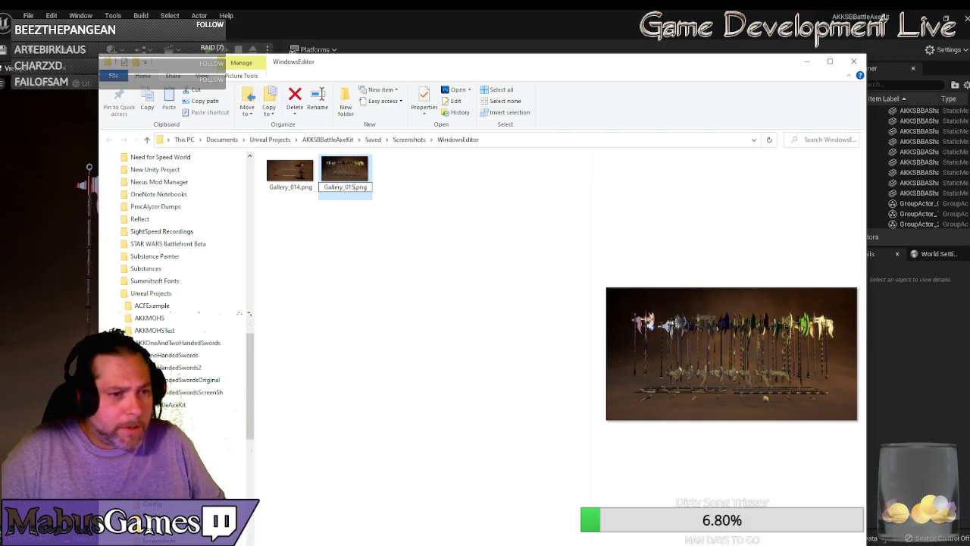
{"action": "left_click", "coordinate": [342, 257]}
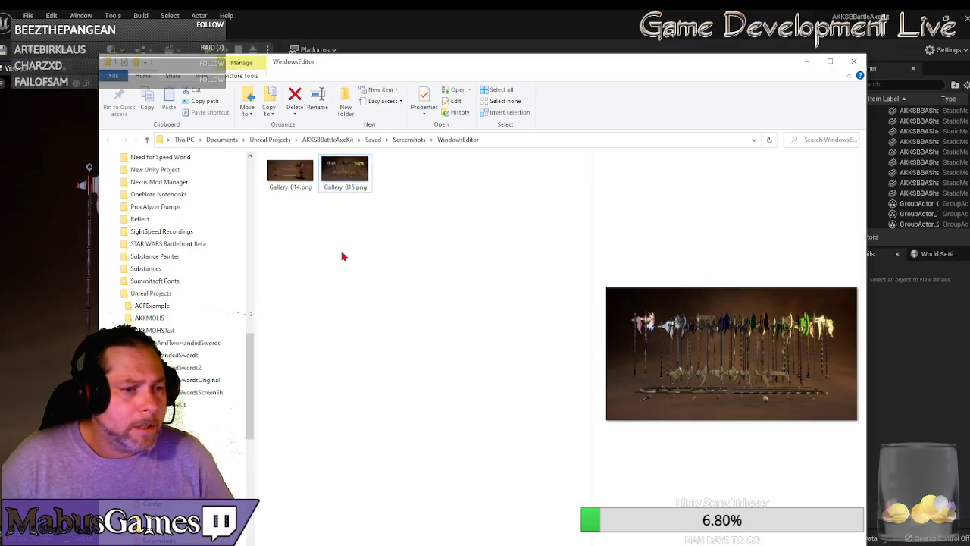
- Move Gallery_014.png and Gallery_015.png from WindowsEditor into the TheScreenSHots folder and close the emptied folder's window
{"action": "left_click", "coordinate": [289, 182]}
{"action": "left_click", "coordinate": [345, 178]}
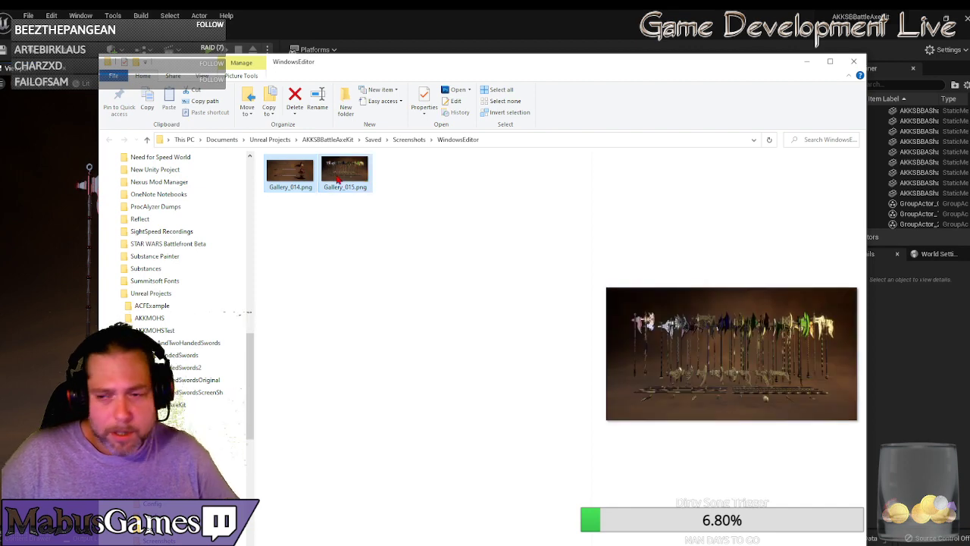
{"action": "key", "text": "Delete"}
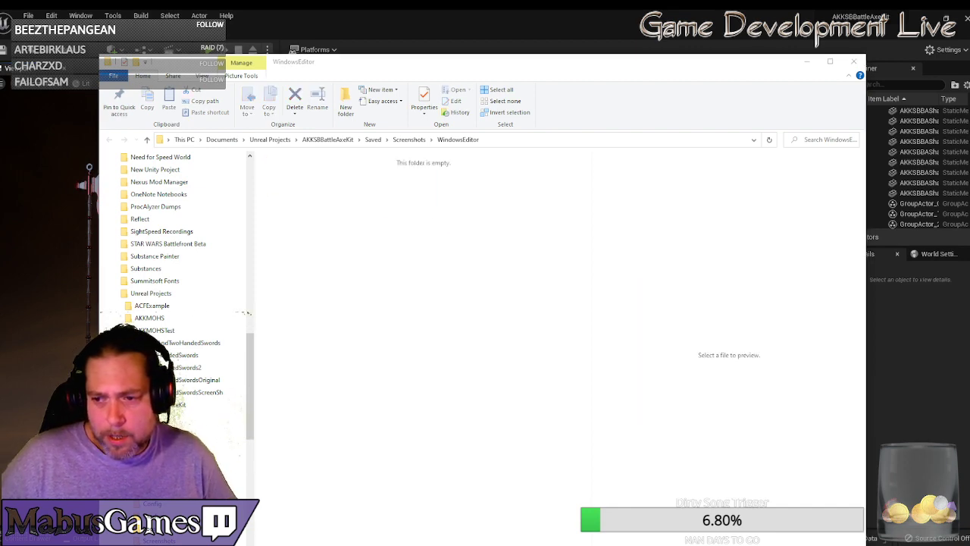
{"action": "left_click", "coordinate": [854, 62]}
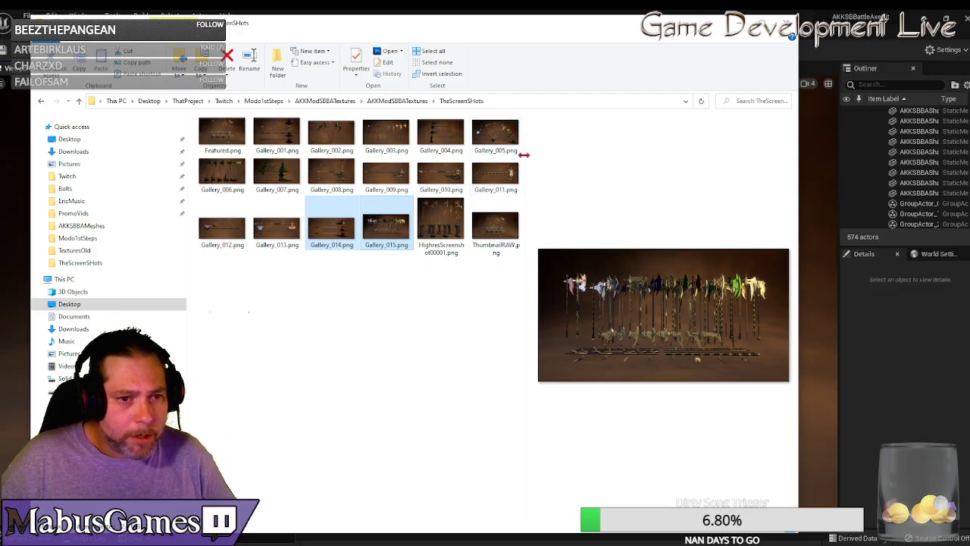
- Maximize the TheScreenSHots window and widen its image preview until the thumbnails fit in a single column
{"action": "left_click_drag", "start_coordinate": [524, 154], "coordinate": [250, 140]}
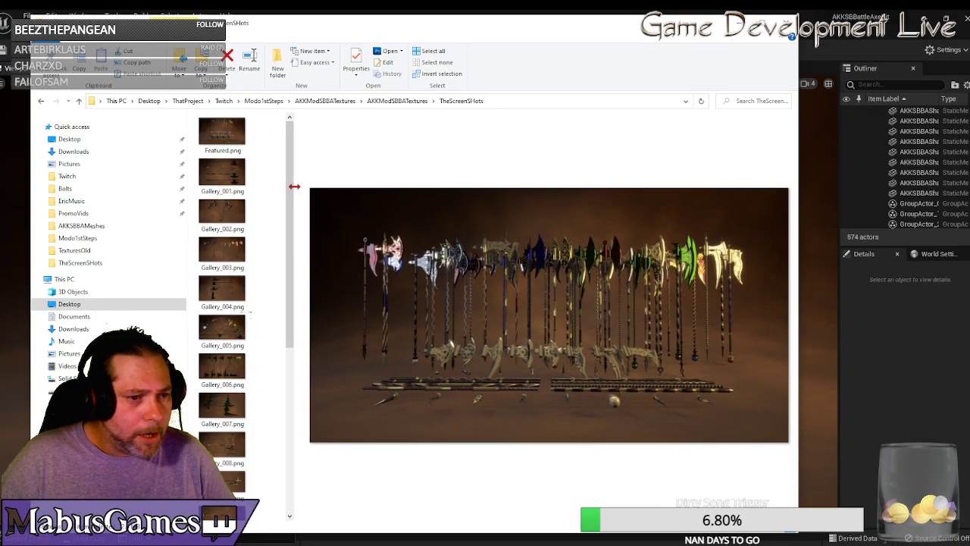
{"action": "double_click", "coordinate": [533, 29]}
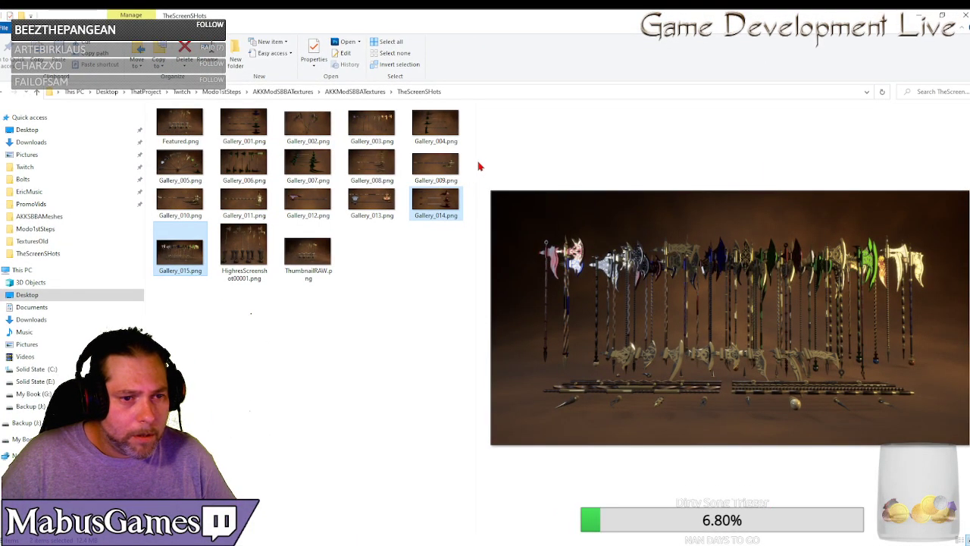
{"action": "left_click_drag", "start_coordinate": [475, 158], "coordinate": [212, 153]}
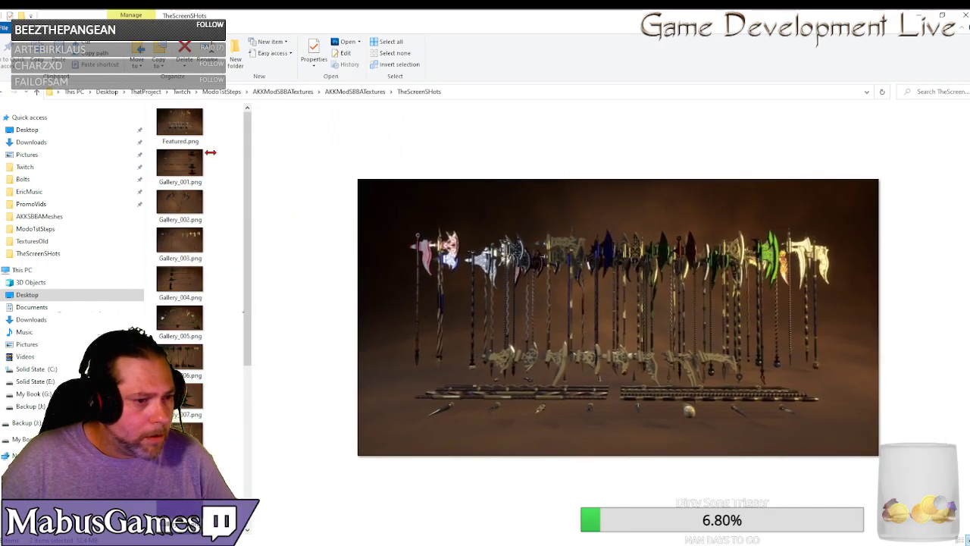
- Review the previews of Featured.png and Gallery_001.png through Gallery_009.png one after another
{"action": "left_click", "coordinate": [182, 129]}
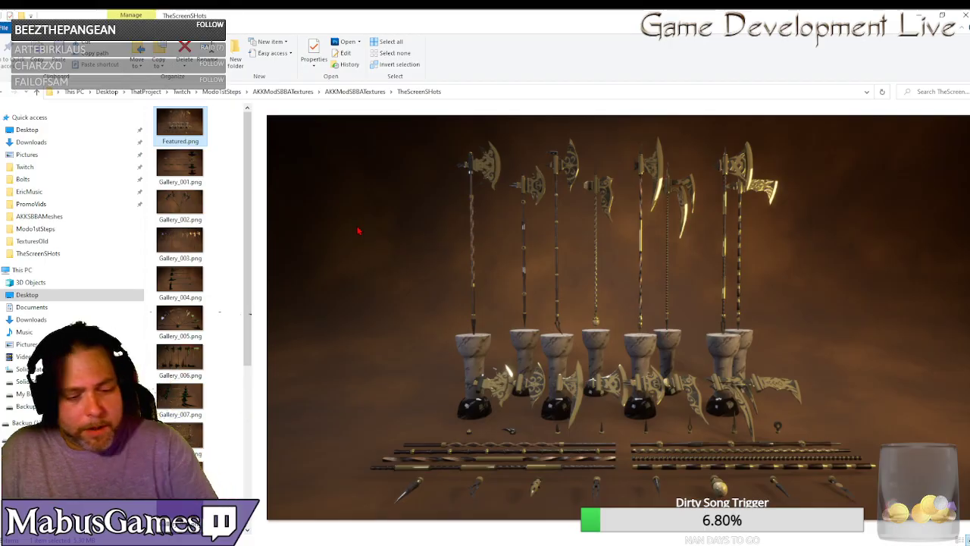
{"action": "left_click", "coordinate": [173, 166]}
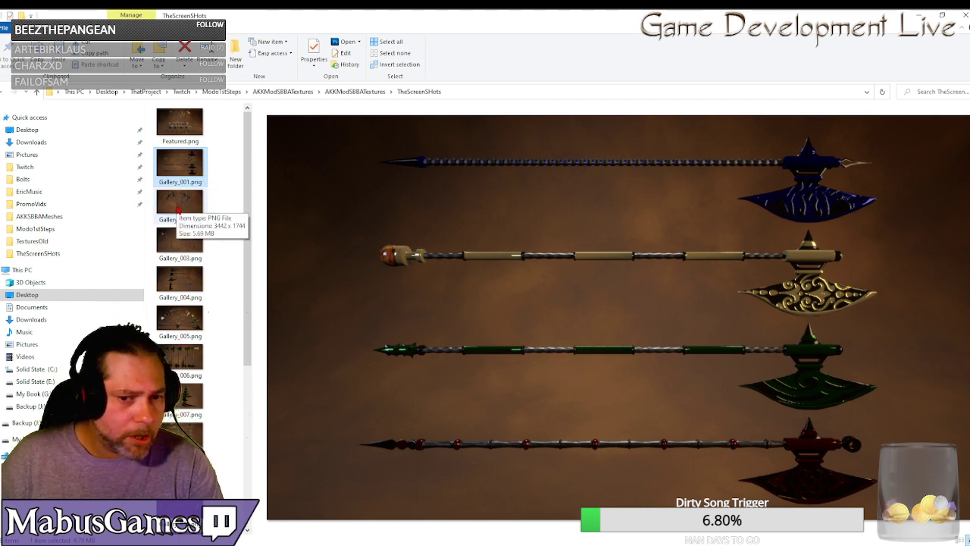
{"action": "left_click", "coordinate": [178, 210]}
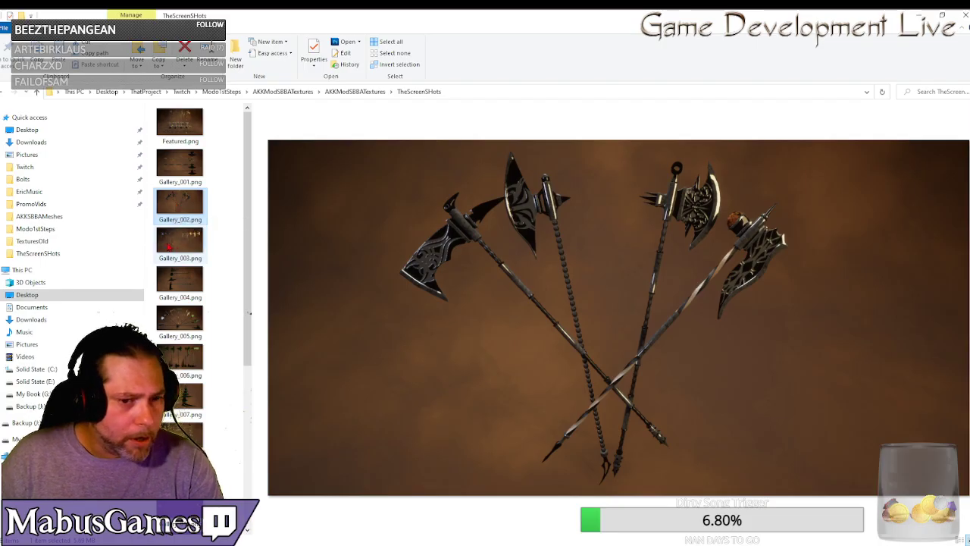
{"action": "left_click", "coordinate": [169, 246]}
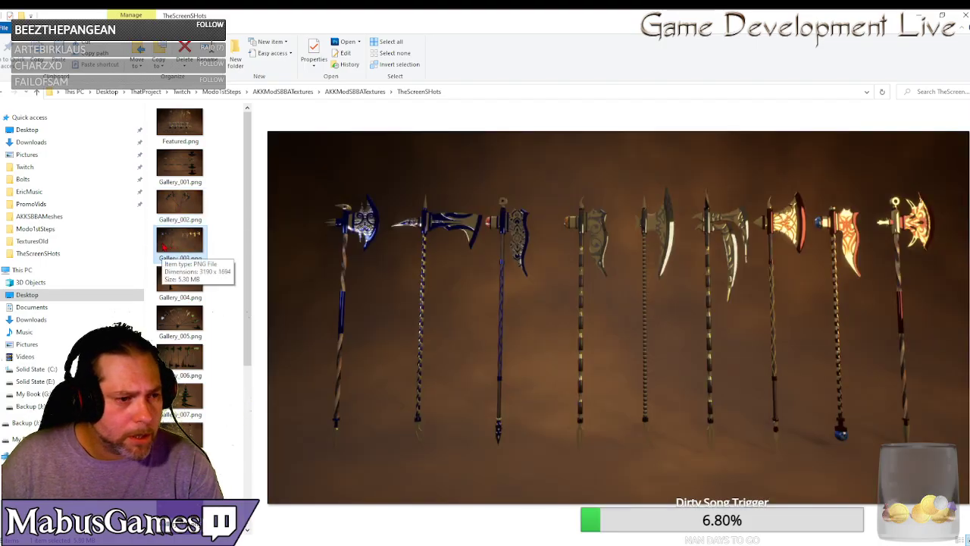
{"action": "left_click", "coordinate": [175, 284]}
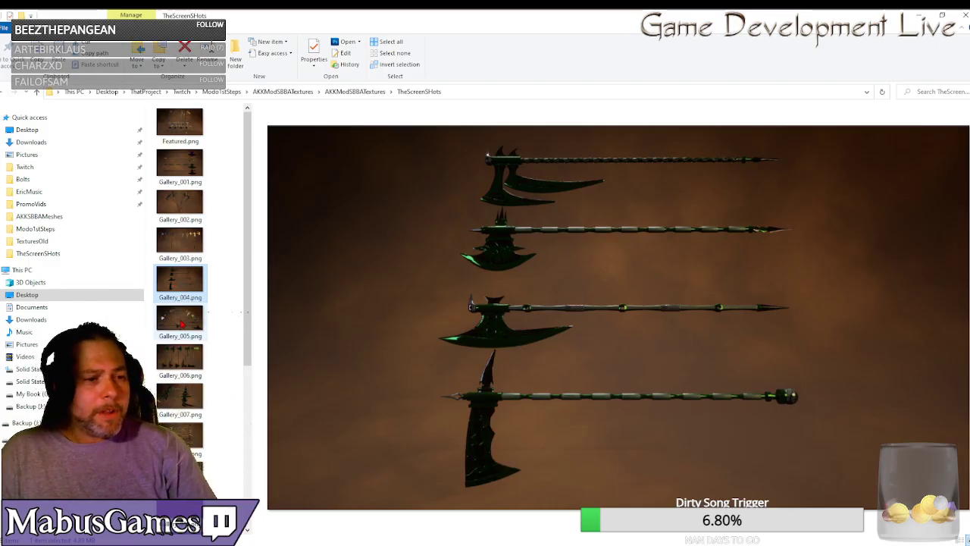
{"action": "left_click", "coordinate": [182, 322]}
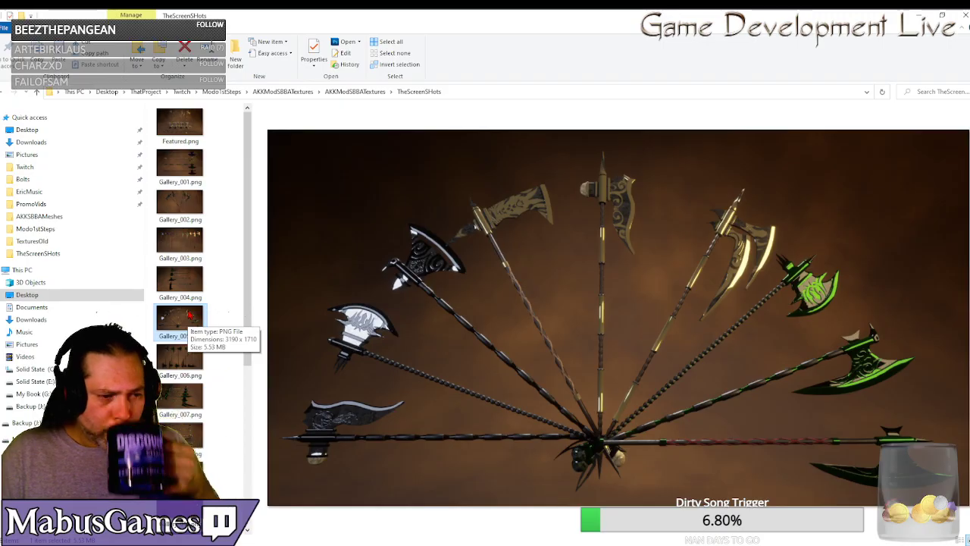
{"action": "left_click", "coordinate": [186, 346]}
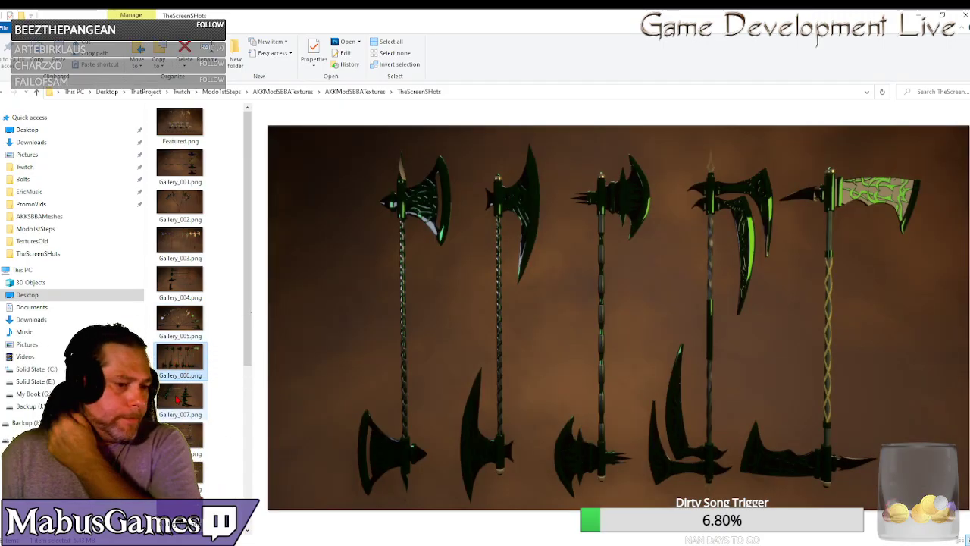
{"action": "left_click", "coordinate": [178, 397]}
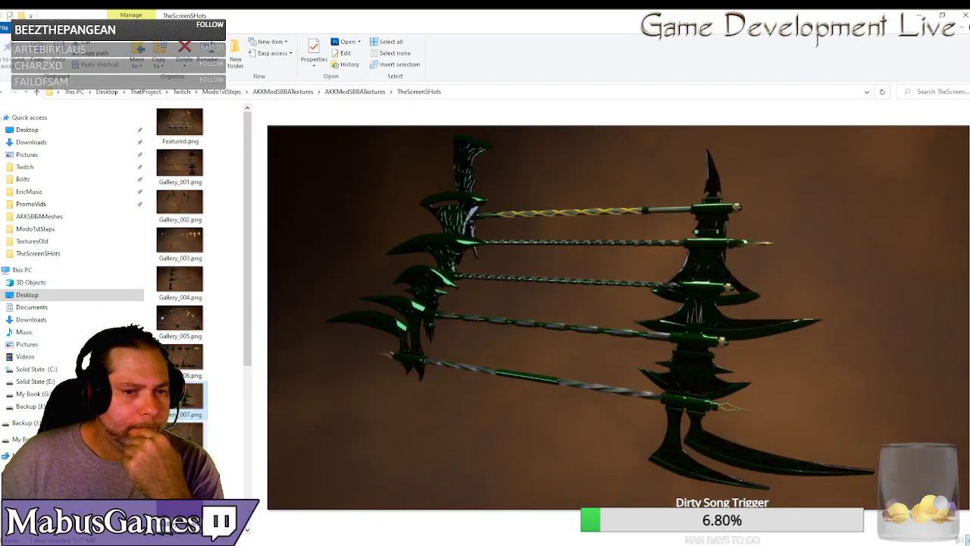
{"action": "left_click", "coordinate": [178, 433]}
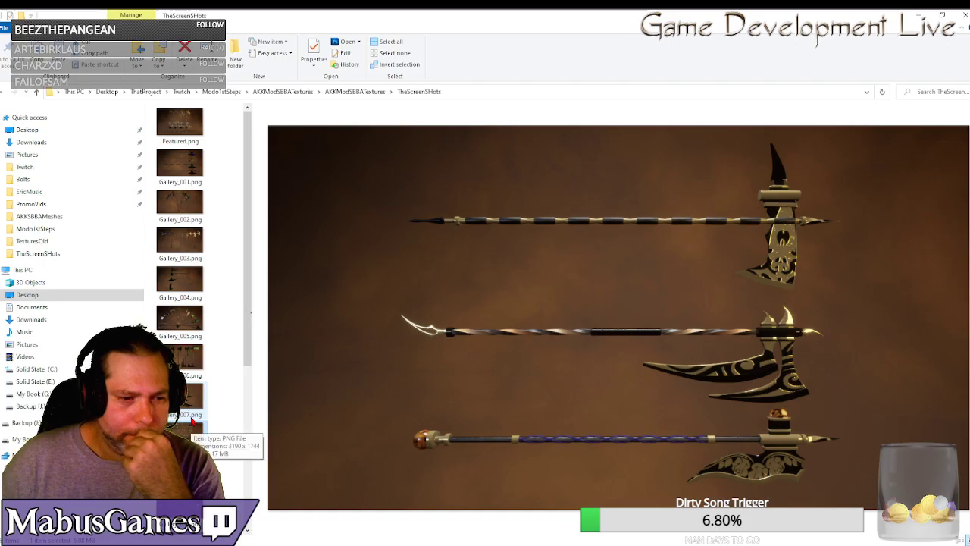
{"action": "left_click", "coordinate": [182, 469]}
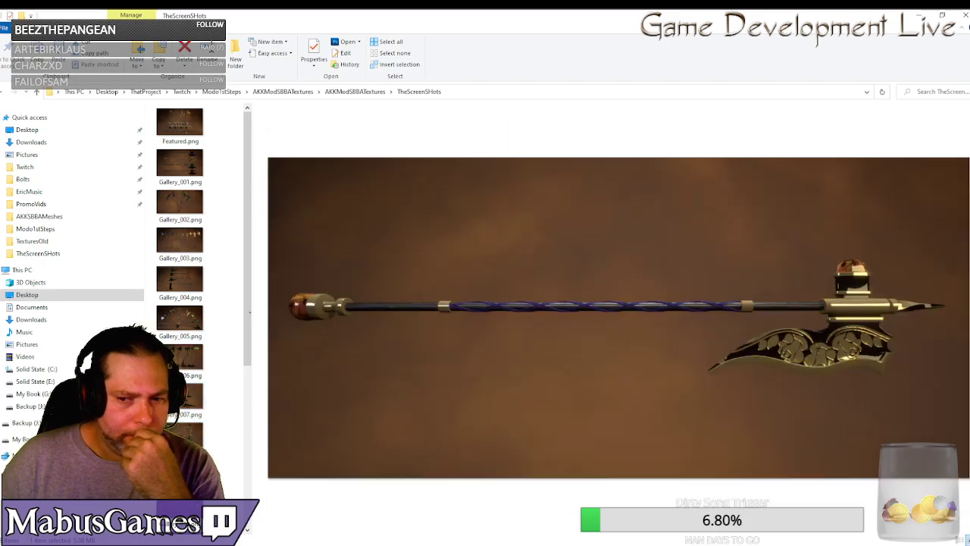
{"action": "scroll", "coordinate": [197, 425], "scroll_direction": "down", "scroll_amount": 2}
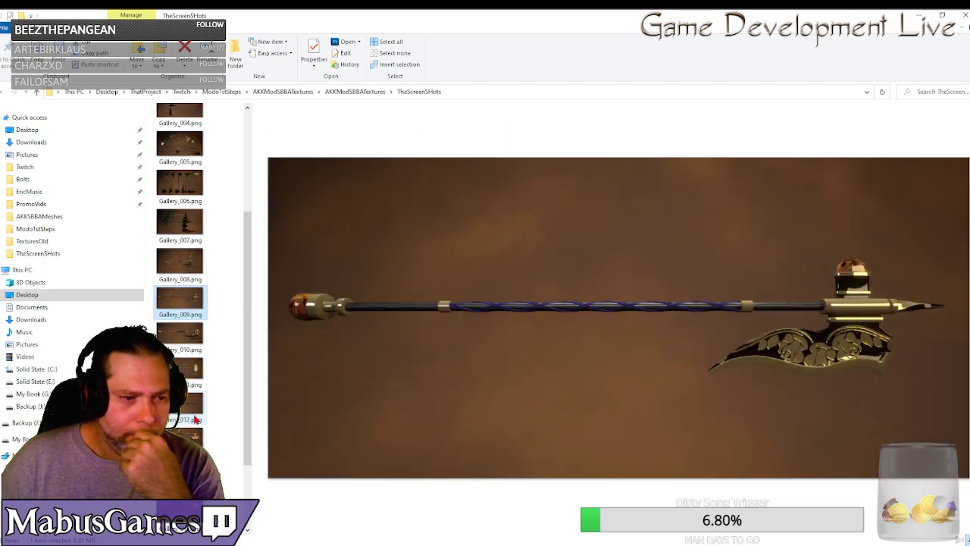
{"action": "scroll", "coordinate": [196, 419], "scroll_direction": "down", "scroll_amount": 1}
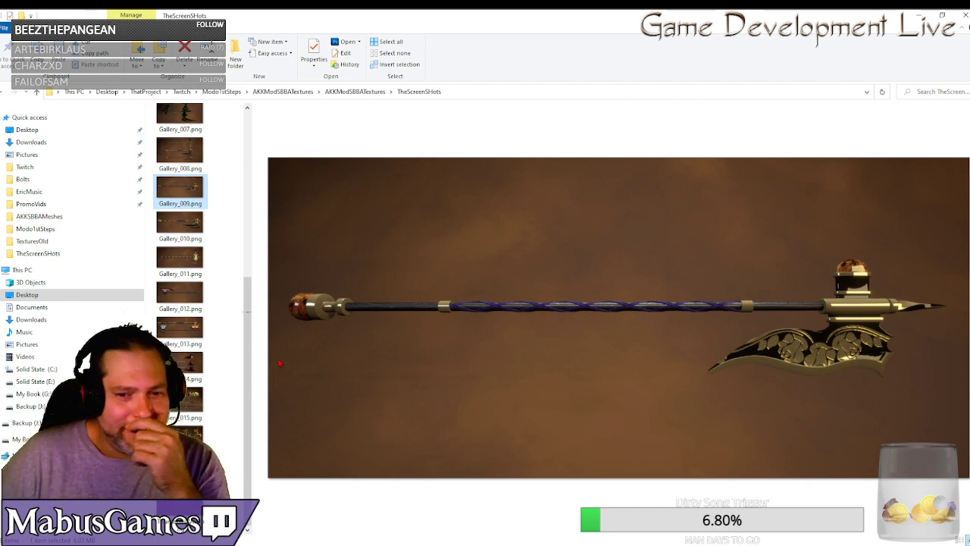
- Review the previews from Gallery_010.png through Gallery_015.png, HighresScreenshot00001.png and ThumbnailRAW.png, and return to the Unreal Editor level
{"action": "left_click", "coordinate": [182, 222]}
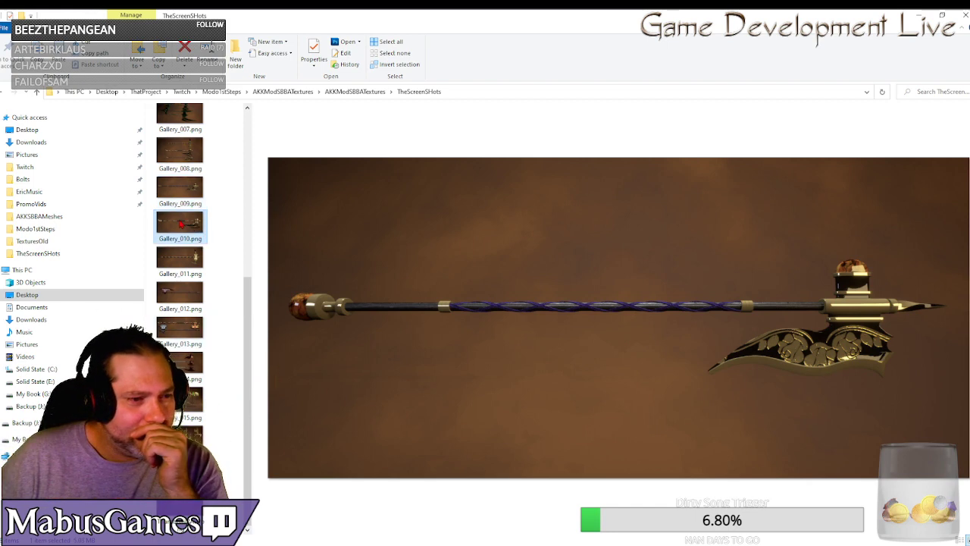
{"action": "left_click", "coordinate": [182, 260]}
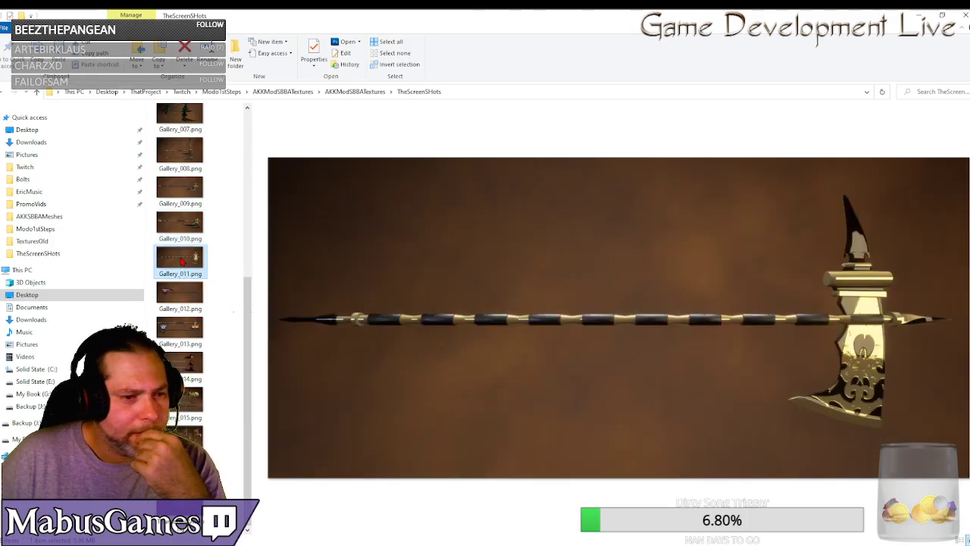
{"action": "left_click", "coordinate": [187, 226]}
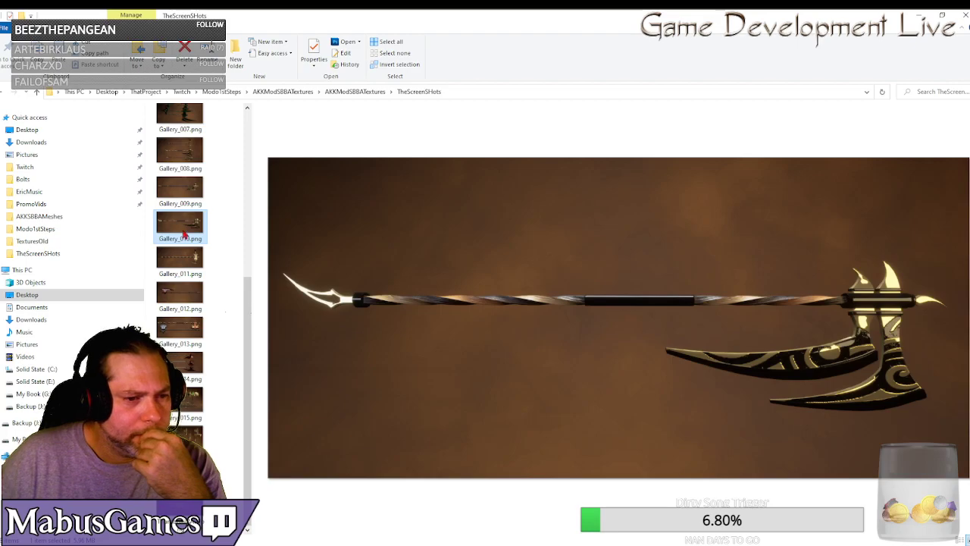
{"action": "left_click", "coordinate": [183, 264]}
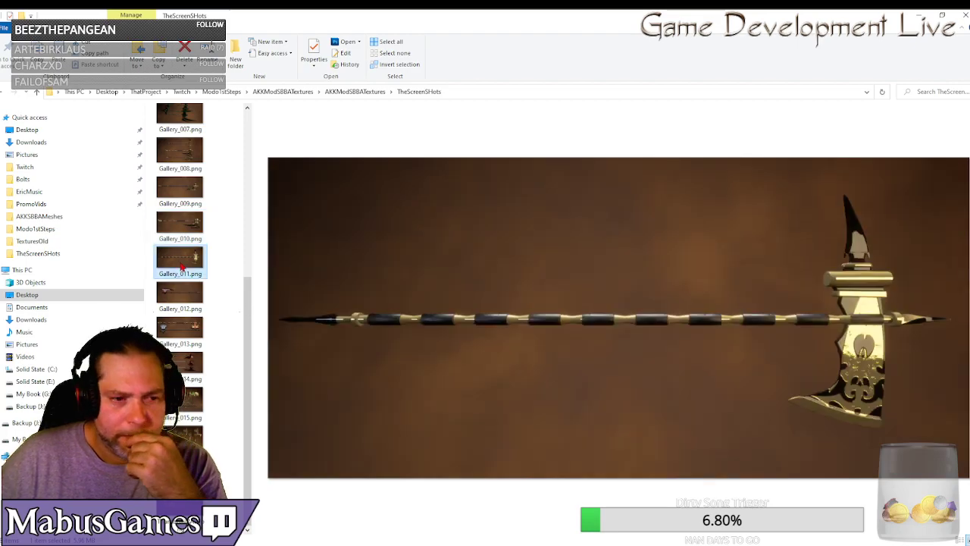
{"action": "left_click", "coordinate": [180, 297]}
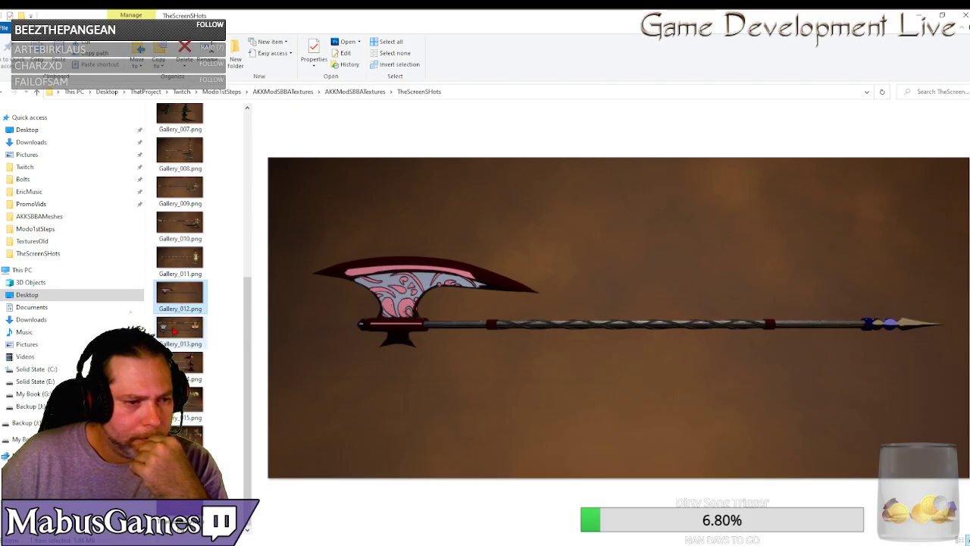
{"action": "left_click", "coordinate": [174, 331]}
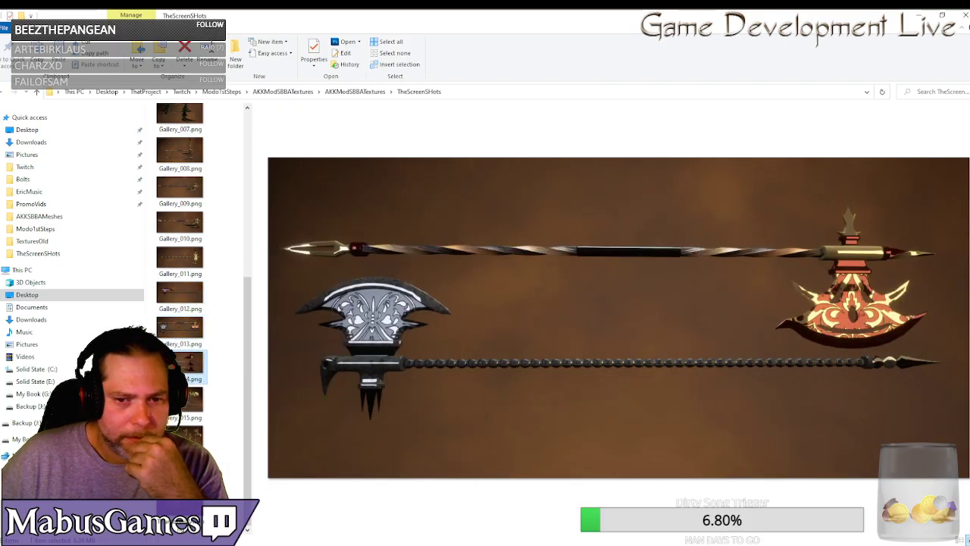
{"action": "left_click", "coordinate": [186, 364]}
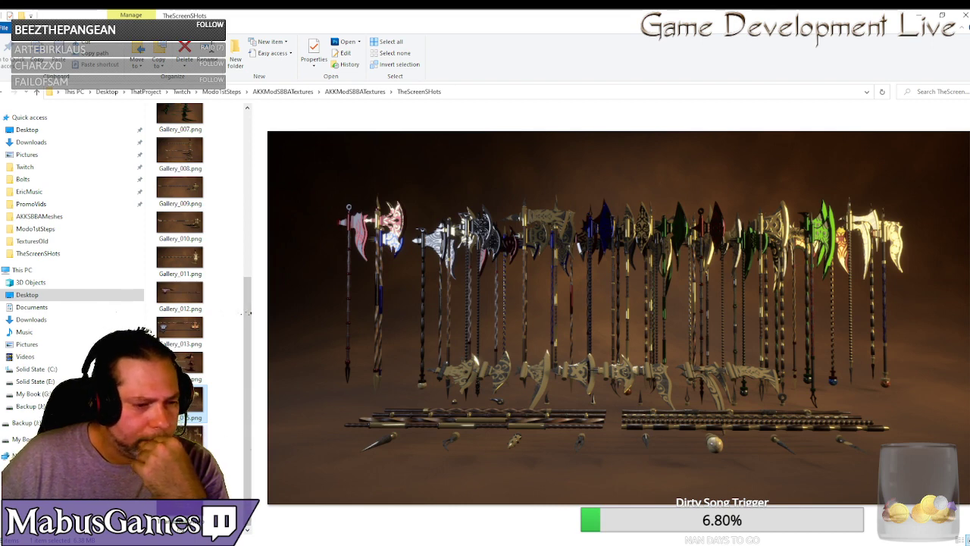
{"action": "left_click", "coordinate": [193, 433]}
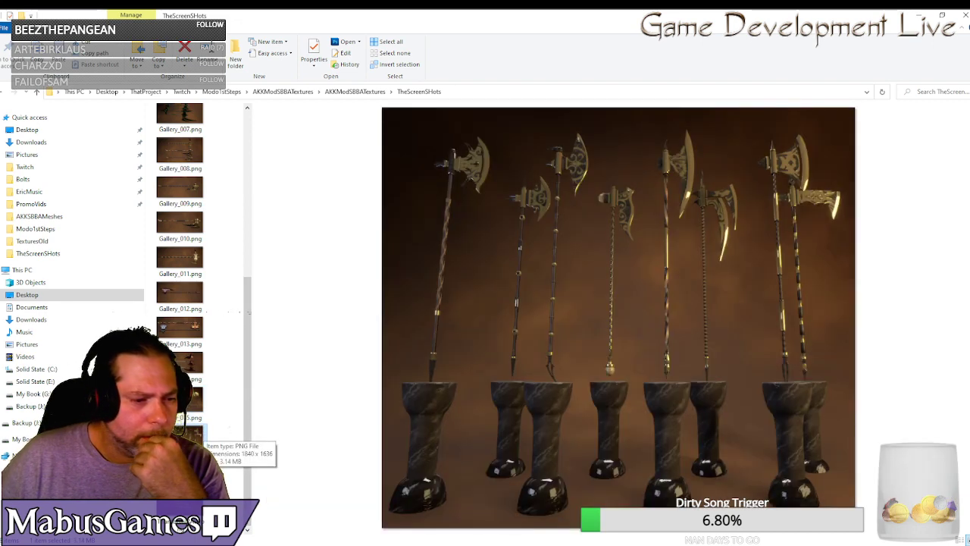
{"action": "left_click", "coordinate": [189, 470]}
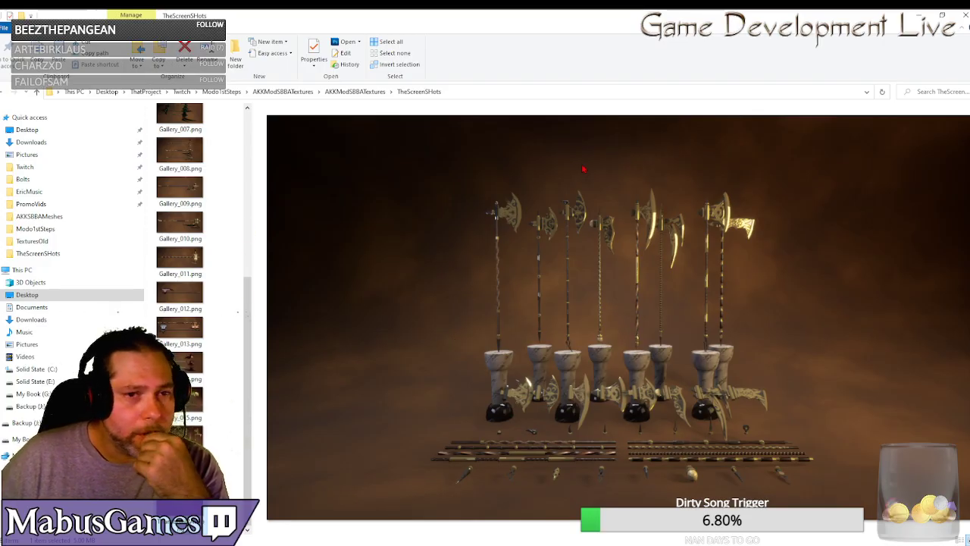
{"action": "left_click", "coordinate": [963, 16]}
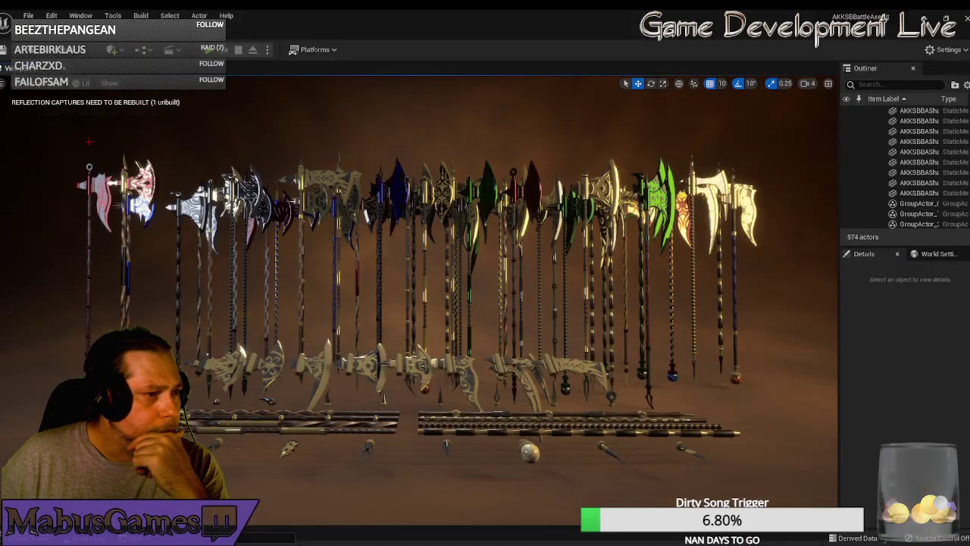
- Save all changes and open the AKKSBBASamples level from the Maps folder, framing the whole row of sample axes
{"action": "left_click", "coordinate": [28, 15]}
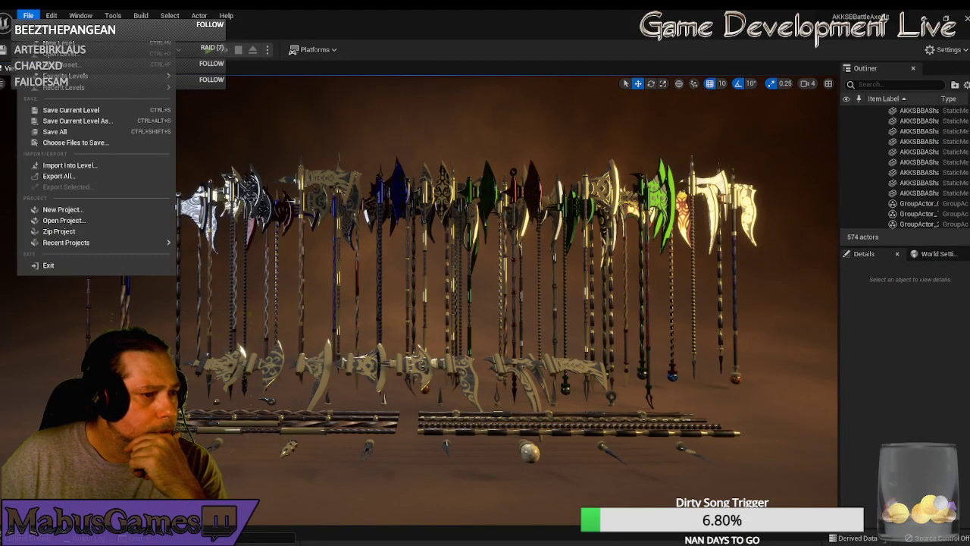
{"action": "left_click", "coordinate": [55, 133]}
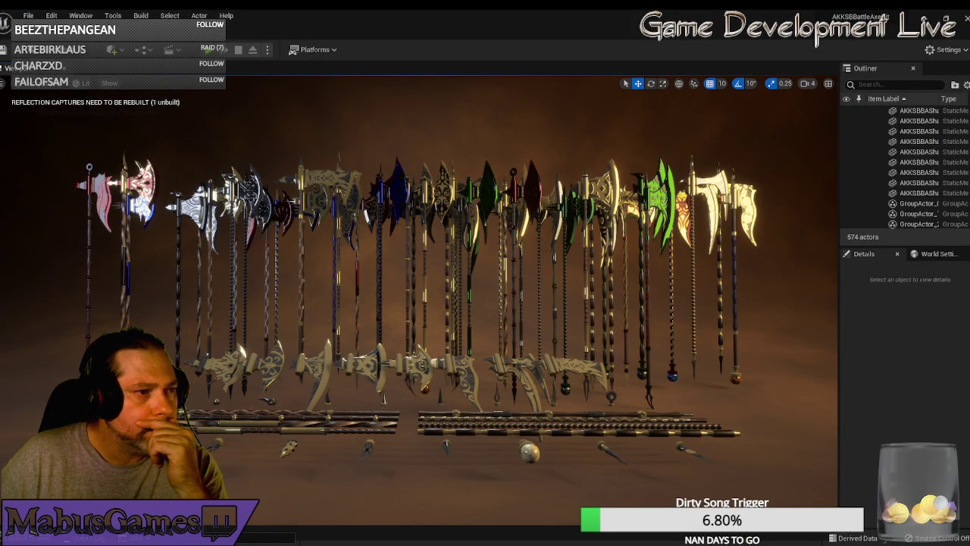
{"action": "left_click", "coordinate": [28, 16]}
{"action": "left_click", "coordinate": [64, 53]}
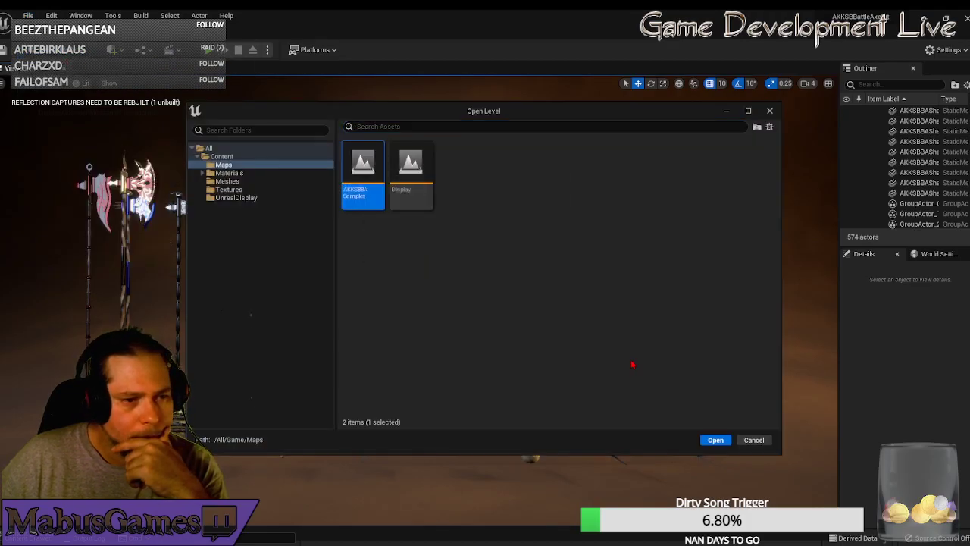
{"action": "left_click", "coordinate": [724, 445]}
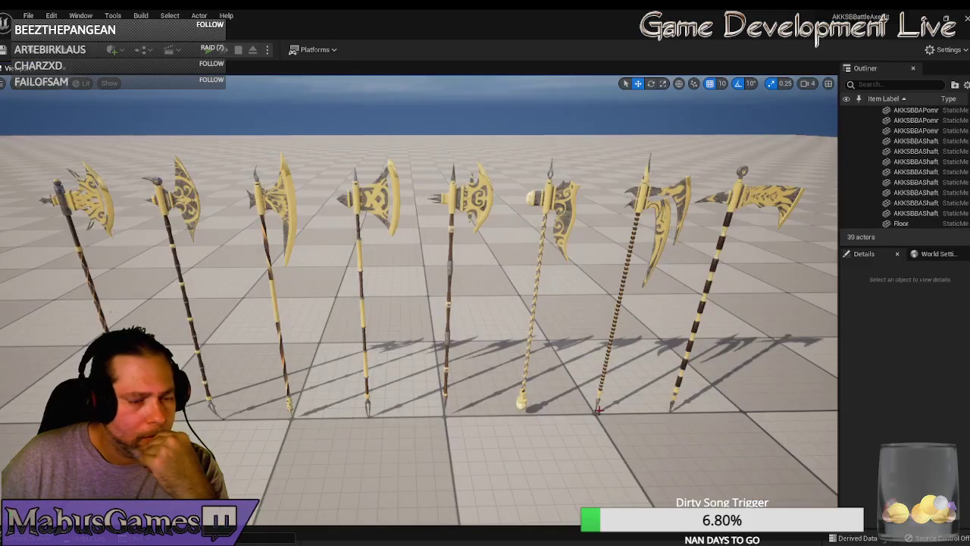
{"action": "right_click_drag", "start_coordinate": [421, 354], "coordinate": [418, 326]}
{"action": "key", "text": "s"}
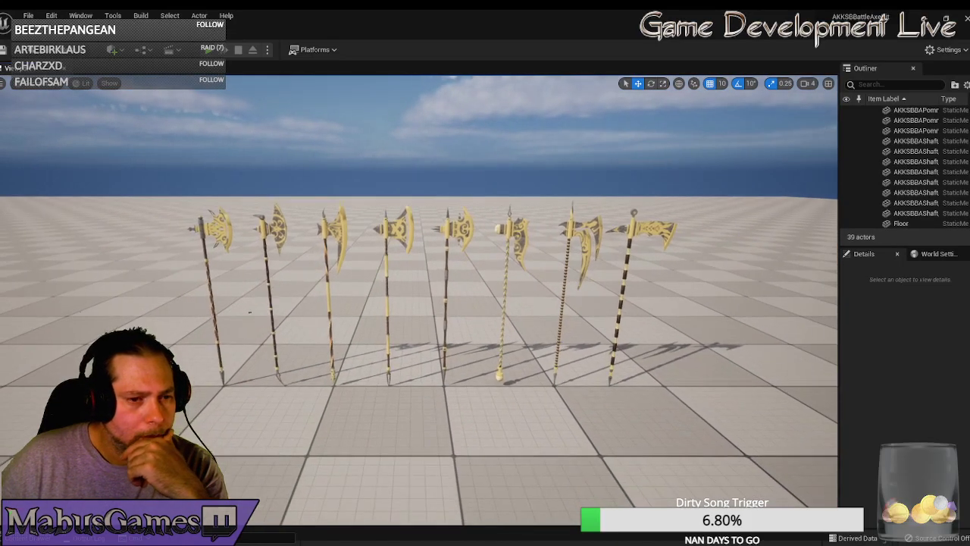
{"action": "key", "text": "q"}
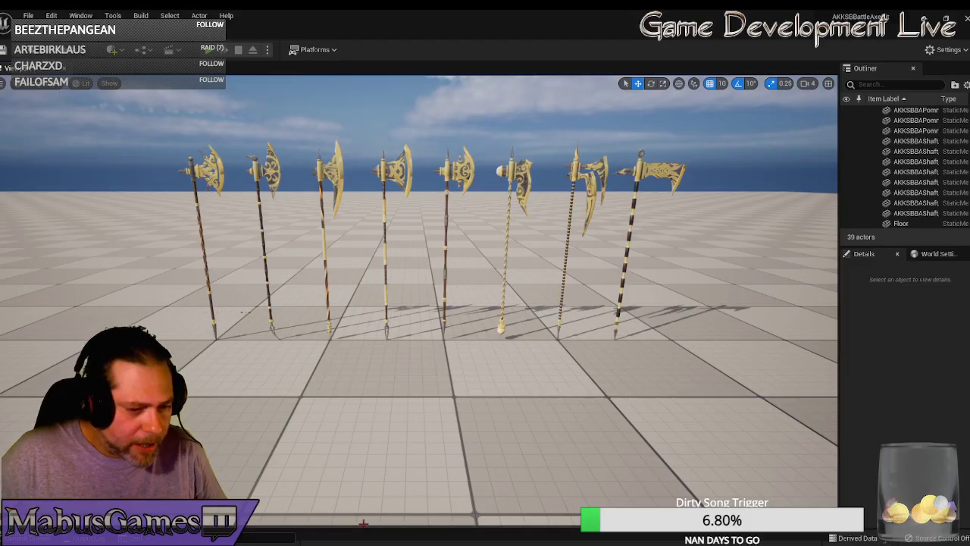
- Create a SampleAxes folder under Content and collapse the Content Browser again
{"action": "left_click_drag", "start_coordinate": [363, 526], "coordinate": [381, 328]}
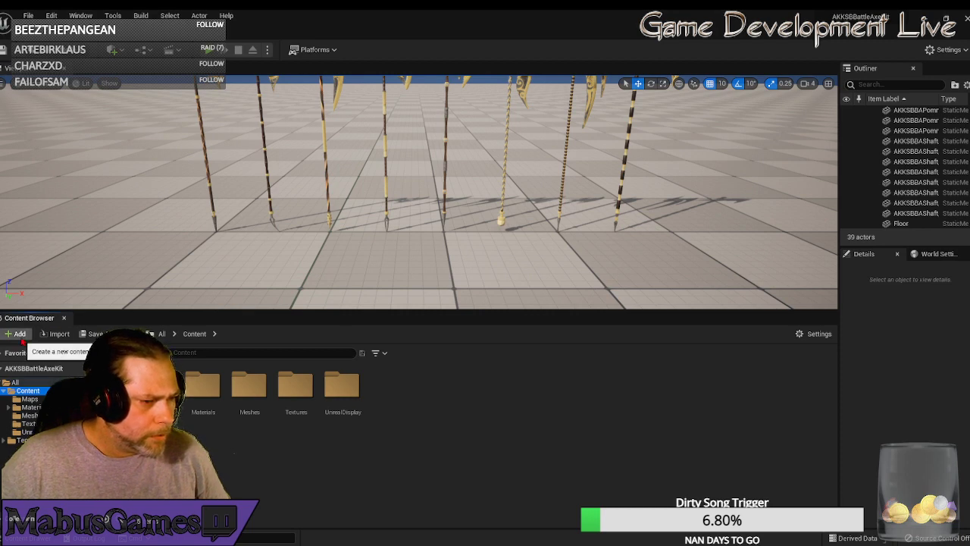
{"action": "right_click", "coordinate": [44, 390]}
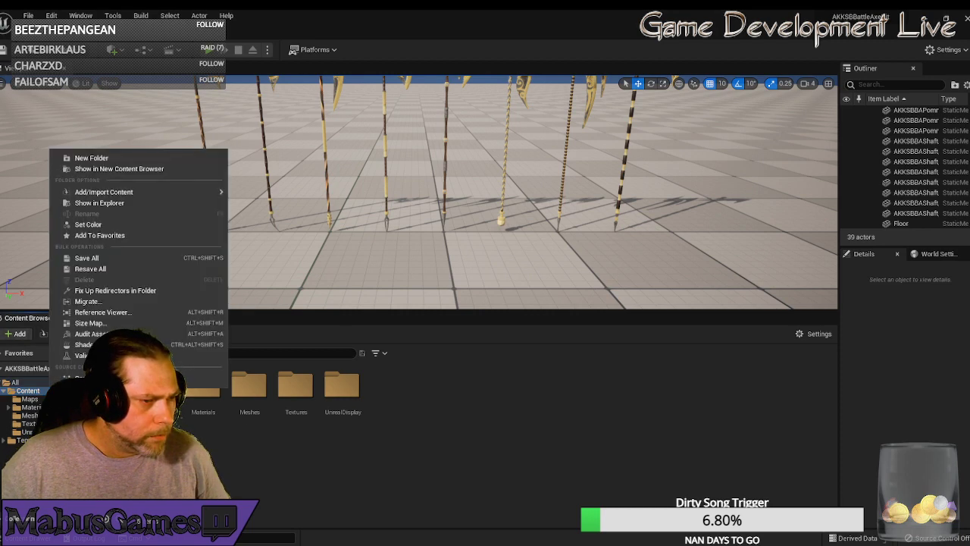
{"action": "left_click", "coordinate": [76, 156]}
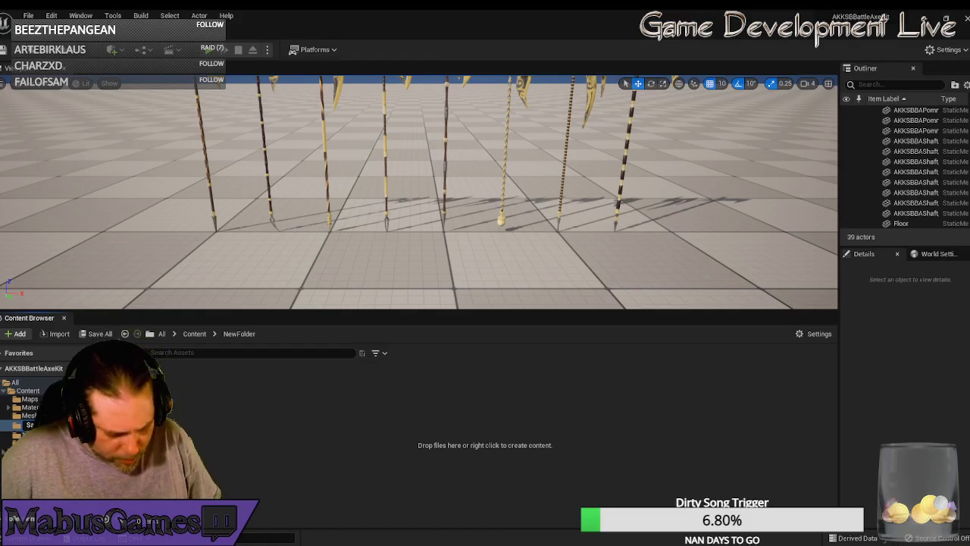
{"action": "key", "text": "Return"}
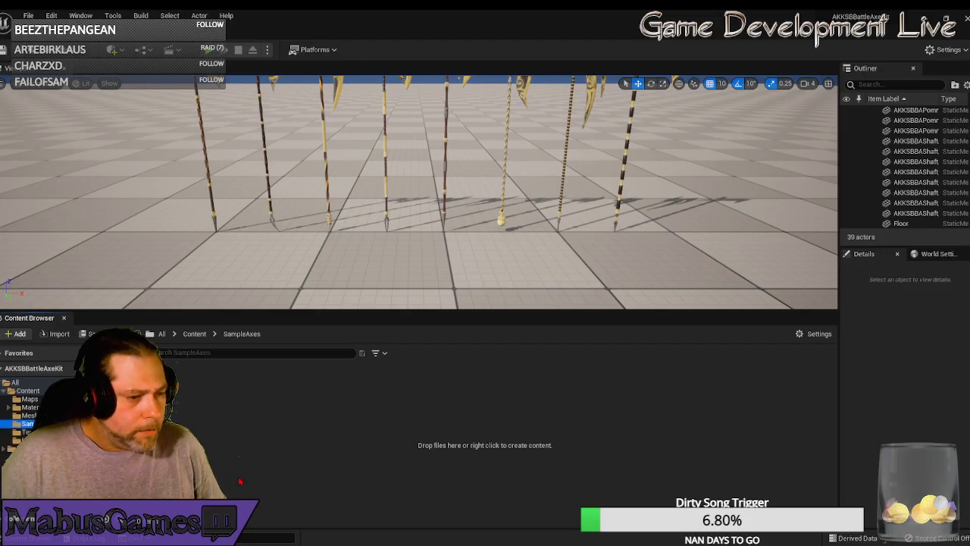
{"action": "right_click_drag", "start_coordinate": [351, 274], "coordinate": [360, 243]}
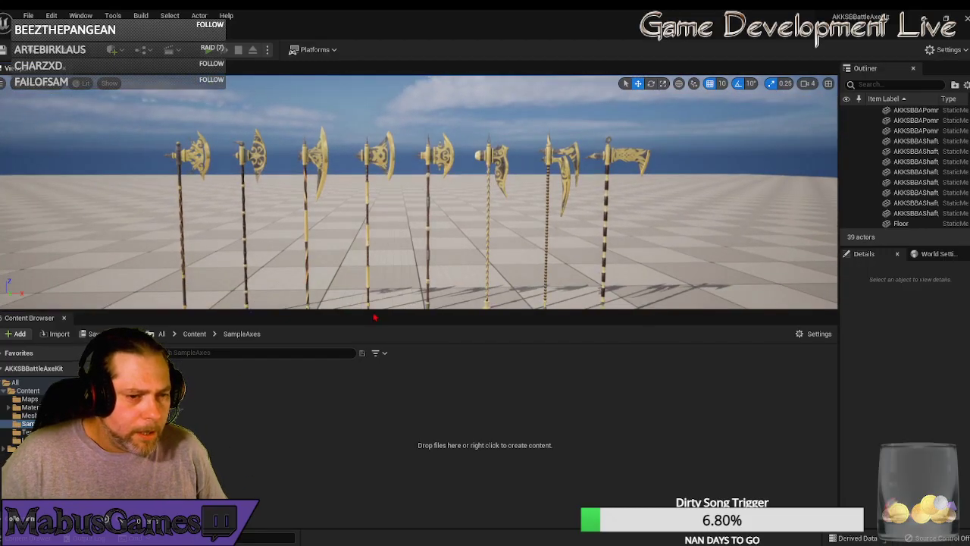
{"action": "left_click_drag", "start_coordinate": [373, 309], "coordinate": [373, 515]}
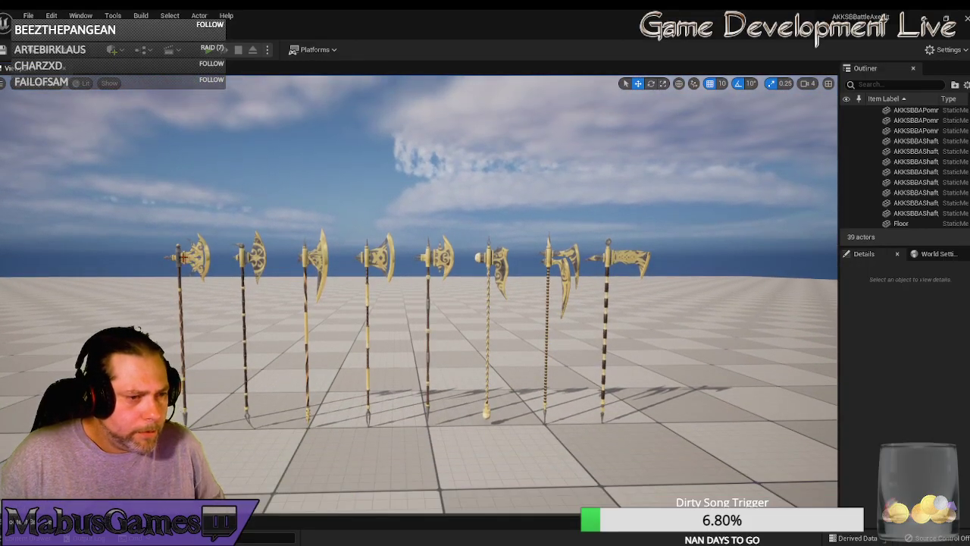
- Select the head, eye, pommel and shaft of the first axe in the row together
{"action": "left_click", "coordinate": [197, 257]}
{"action": "left_click_drag", "start_coordinate": [237, 393], "coordinate": [263, 321]}
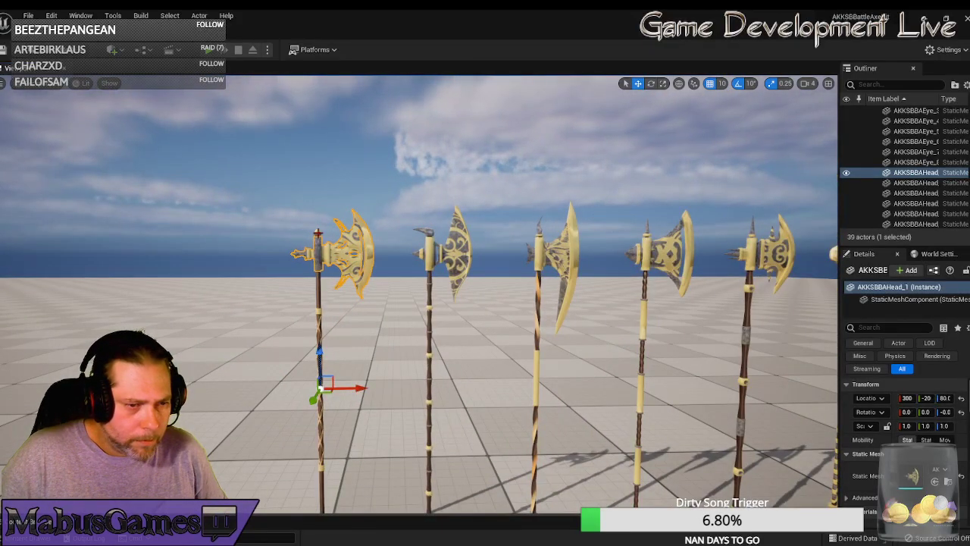
{"action": "left_click", "coordinate": [318, 235], "text": "ctrl"}
{"action": "right_click_drag", "start_coordinate": [357, 251], "coordinate": [352, 267]}
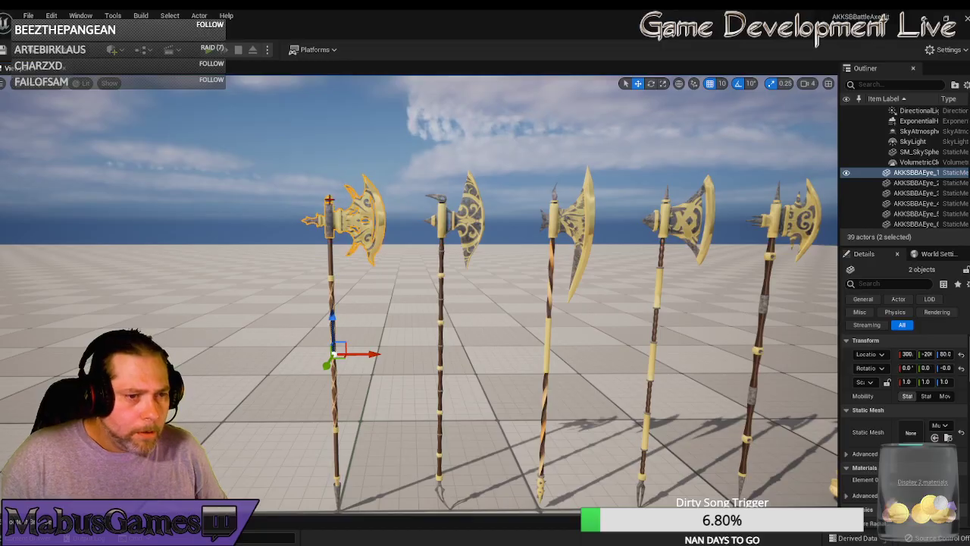
{"action": "left_click", "coordinate": [330, 200]}
{"action": "left_click", "coordinate": [331, 223], "text": "ctrl"}
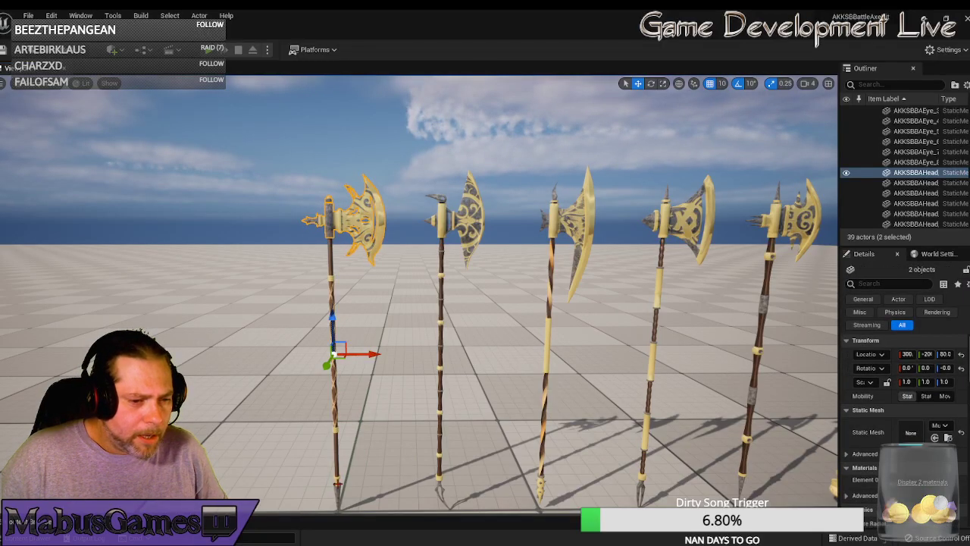
{"action": "left_click", "coordinate": [337, 482], "text": "ctrl"}
{"action": "left_click", "coordinate": [335, 415], "text": "ctrl"}
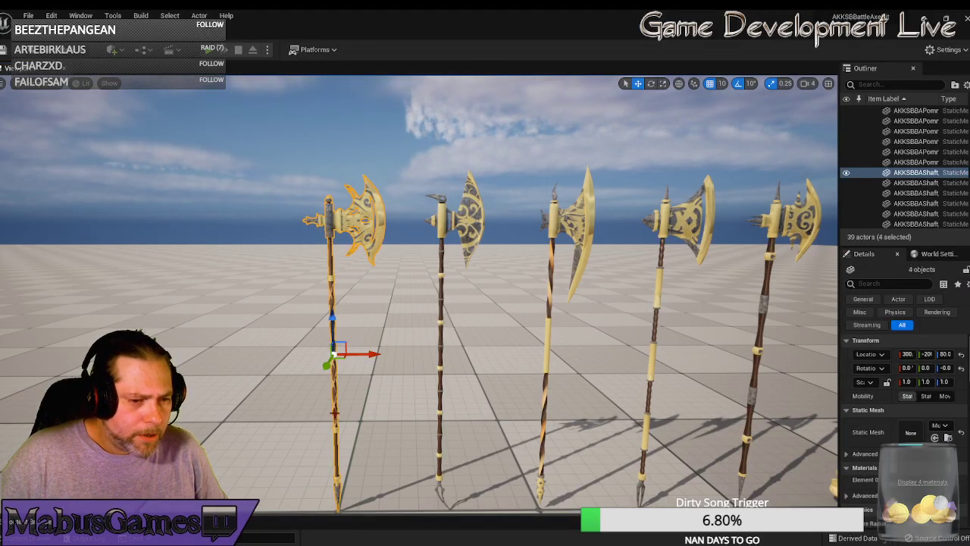
{"action": "right_click", "coordinate": [335, 414]}
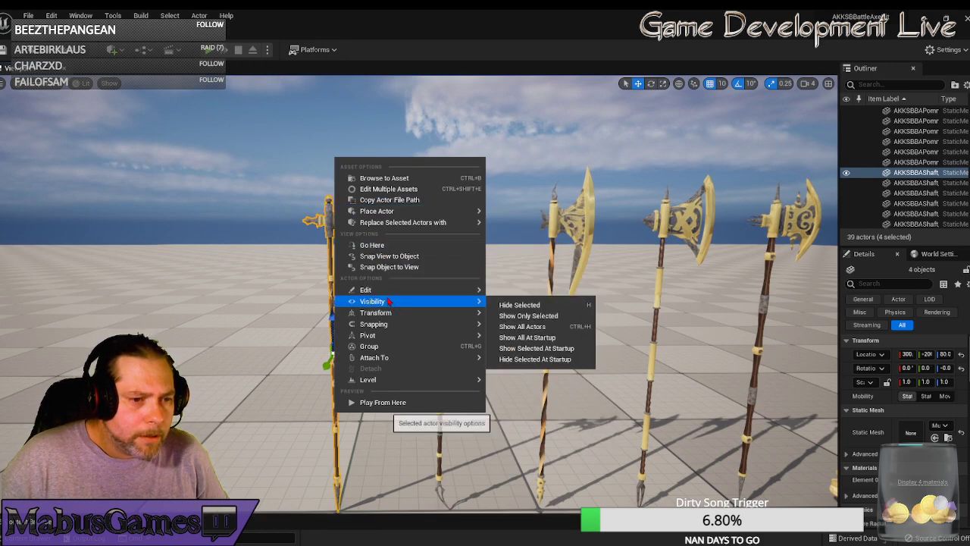
{"action": "mouse_move", "coordinate": [383, 302]}
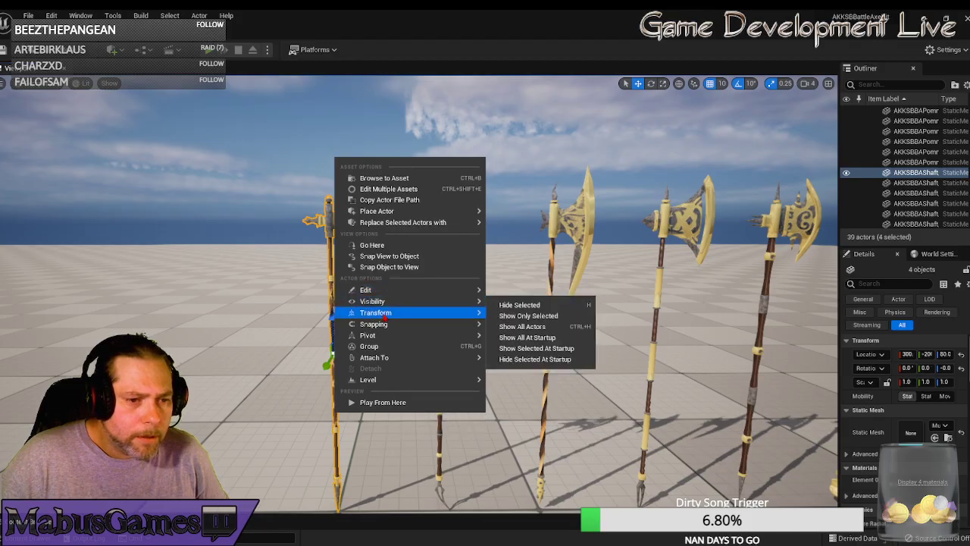
{"action": "mouse_move", "coordinate": [382, 327]}
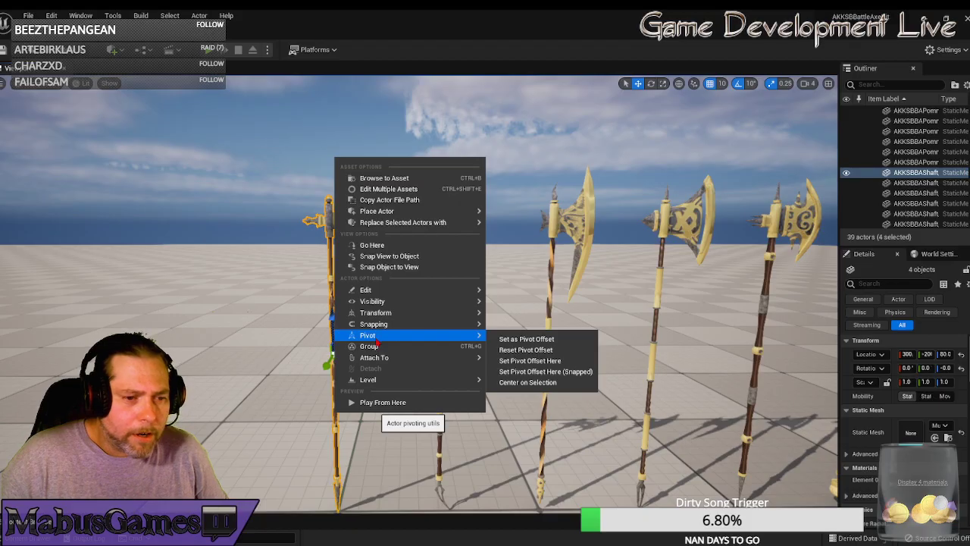
{"action": "mouse_move", "coordinate": [383, 360]}
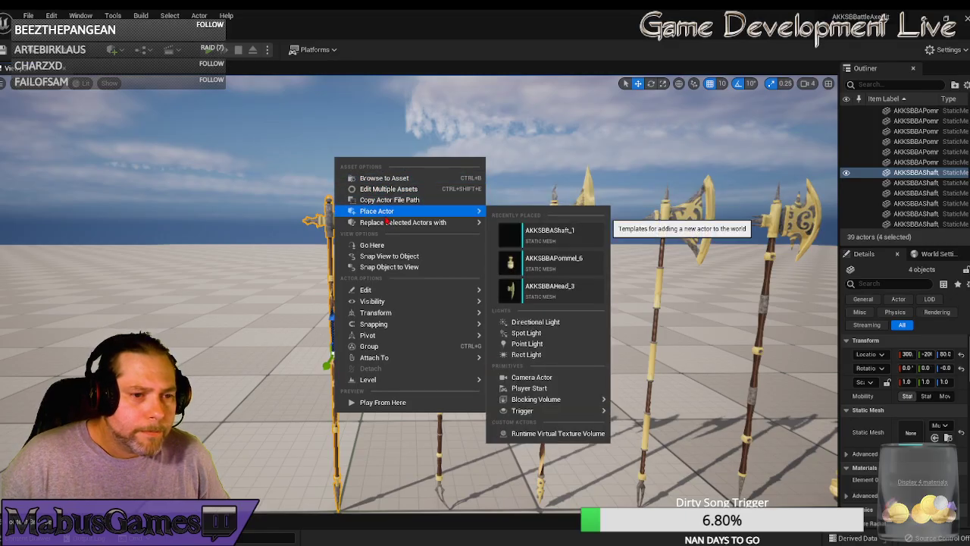
{"action": "mouse_move", "coordinate": [387, 224]}
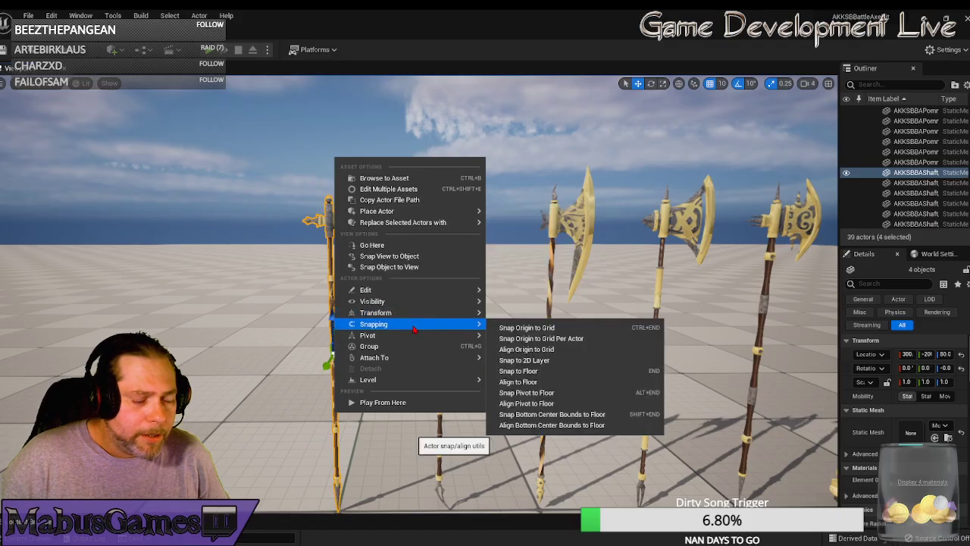
{"action": "mouse_move", "coordinate": [374, 361]}
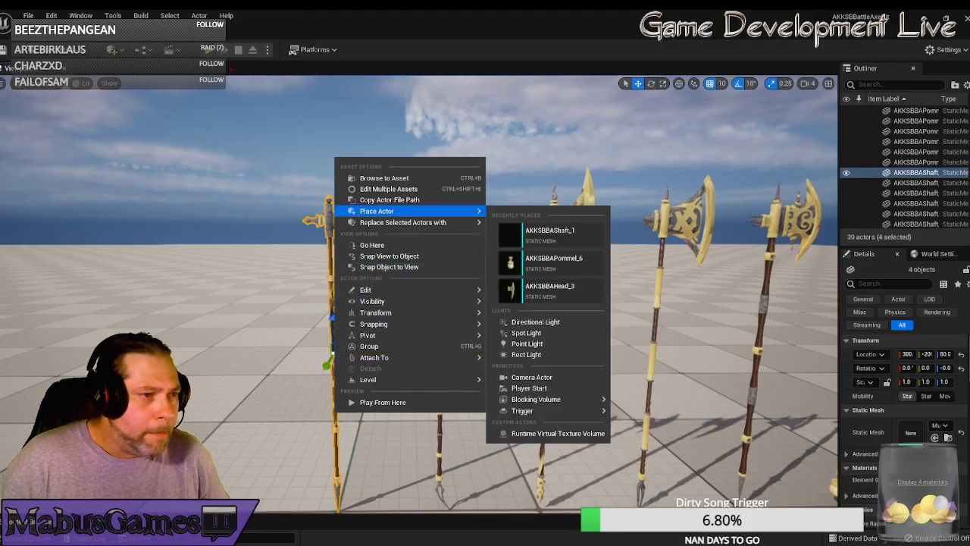
{"action": "left_click", "coordinate": [112, 16]}
- Merge the first axe's four selected parts into one static mesh named SampleAxe01, saved in the SampleAxes folder, using Merge Actors
{"action": "left_click", "coordinate": [112, 15]}
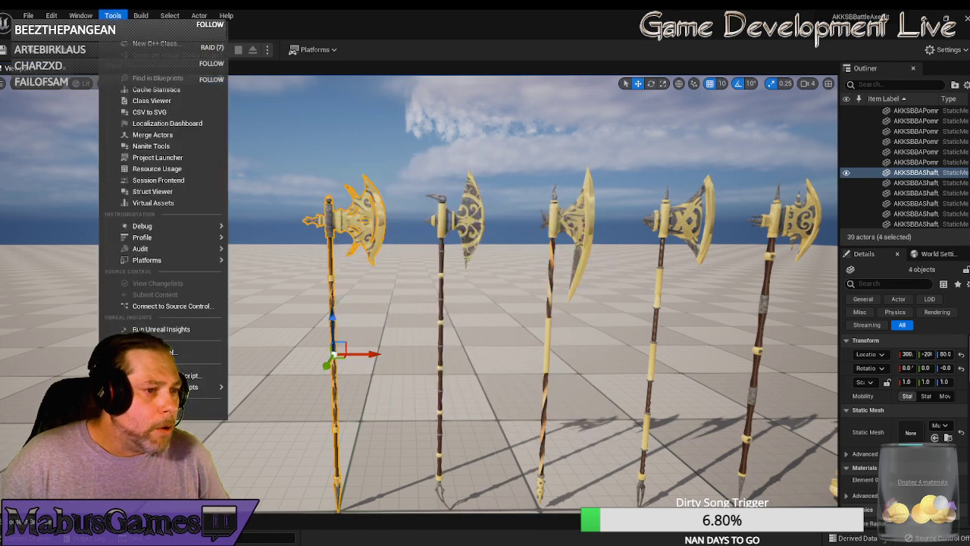
{"action": "left_click", "coordinate": [154, 135]}
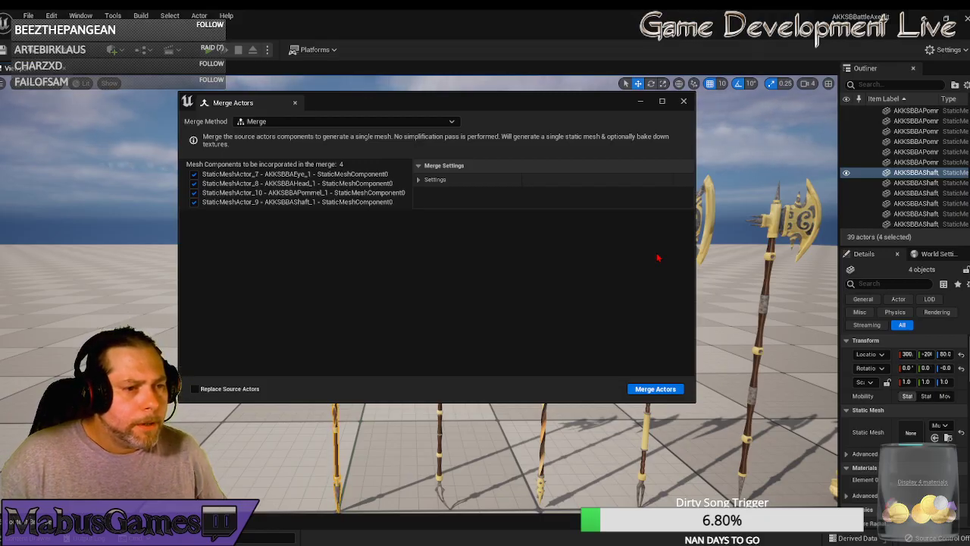
{"action": "left_click", "coordinate": [656, 389]}
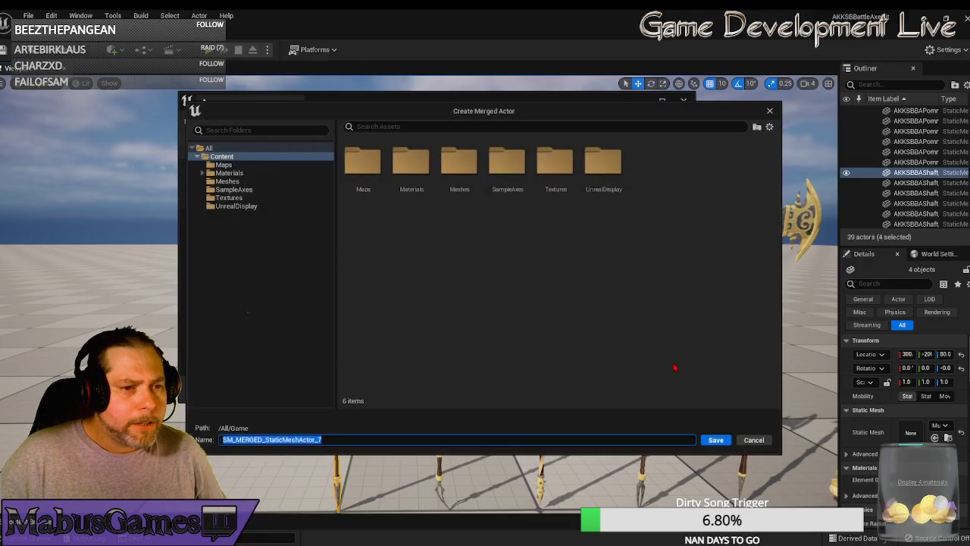
{"action": "double_click", "coordinate": [517, 168]}
{"action": "left_click", "coordinate": [341, 439]}
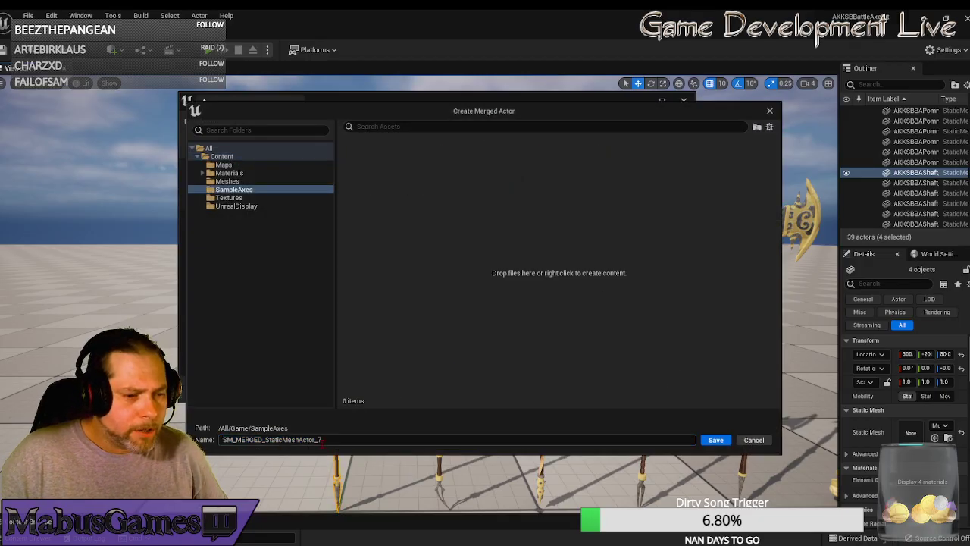
{"action": "type", "text": "S"}
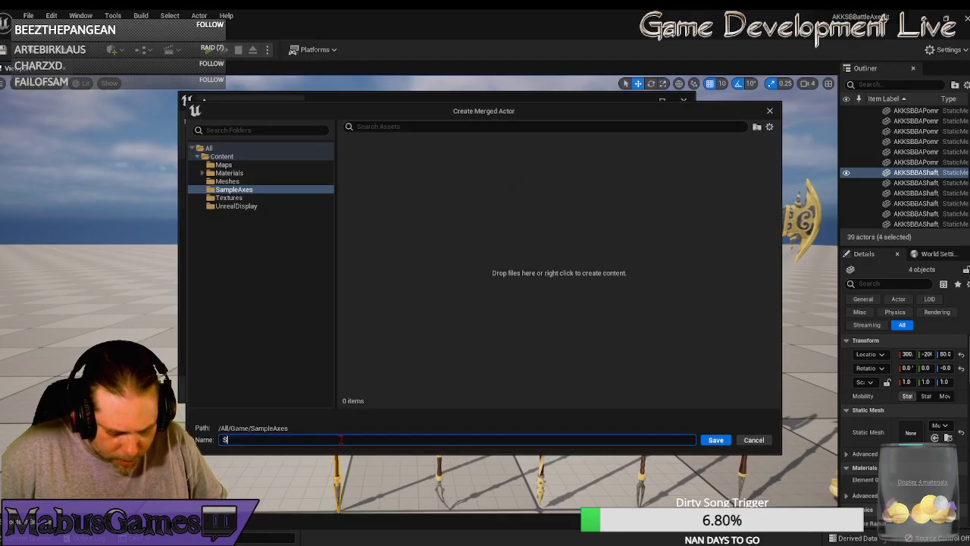
{"action": "type", "text": "ampleAxe01"}
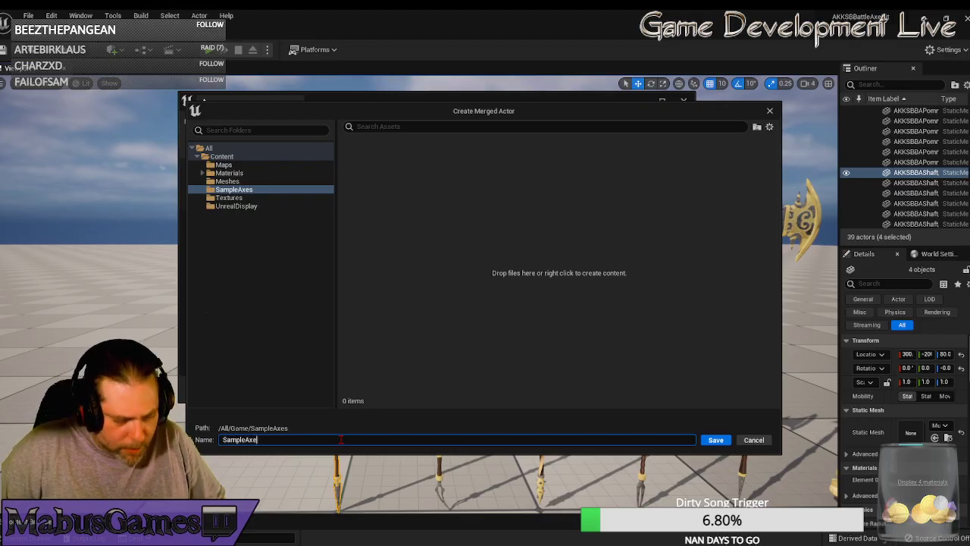
{"action": "left_click", "coordinate": [715, 439]}
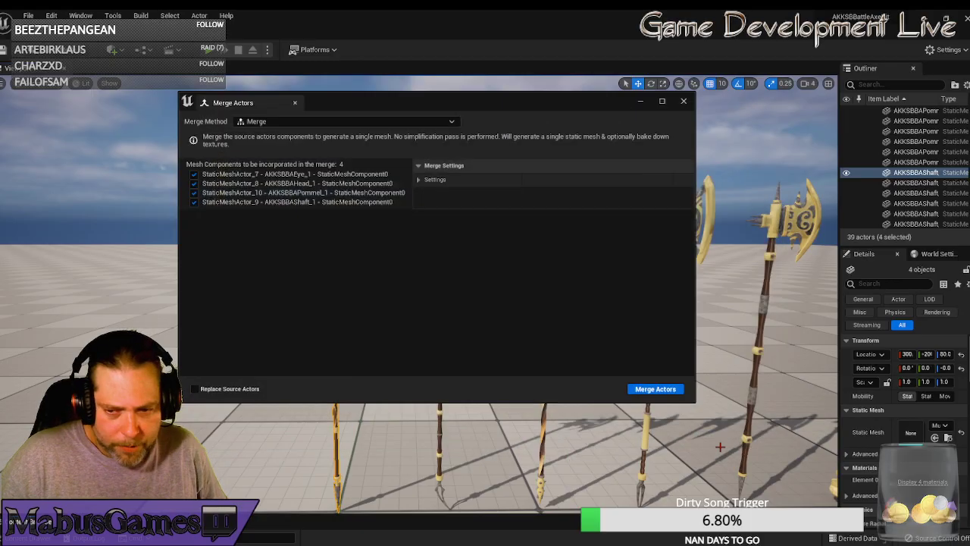
- Select the eye, head, pommel and shaft of the second axe and open Merge Actors for them
{"action": "left_click", "coordinate": [683, 102]}
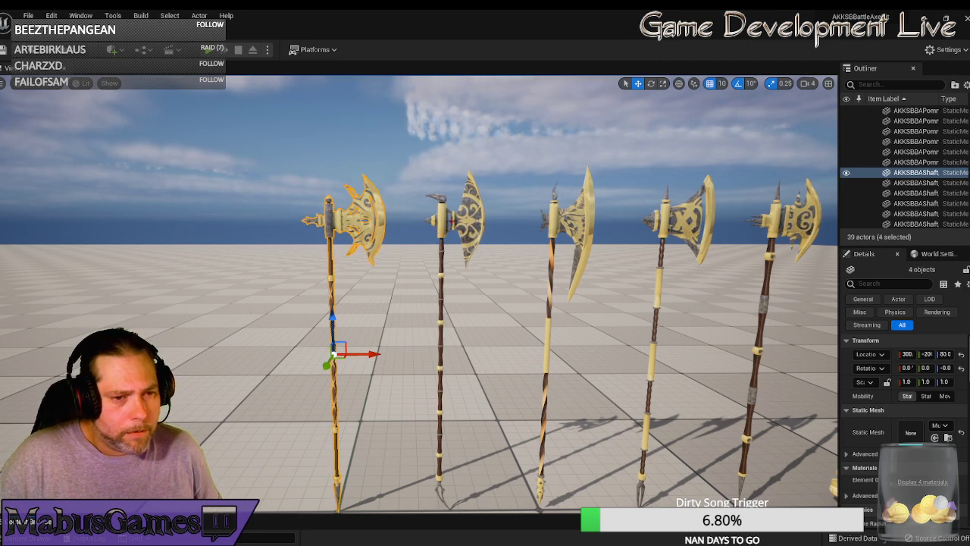
{"action": "left_click", "coordinate": [437, 199]}
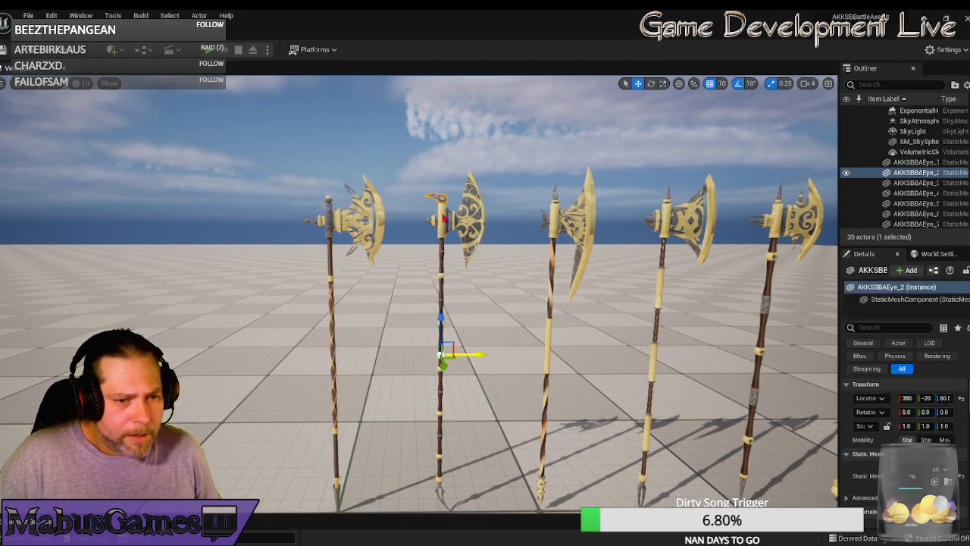
{"action": "left_click", "coordinate": [443, 217], "text": "ctrl"}
{"action": "left_click", "coordinate": [441, 491], "text": "ctrl"}
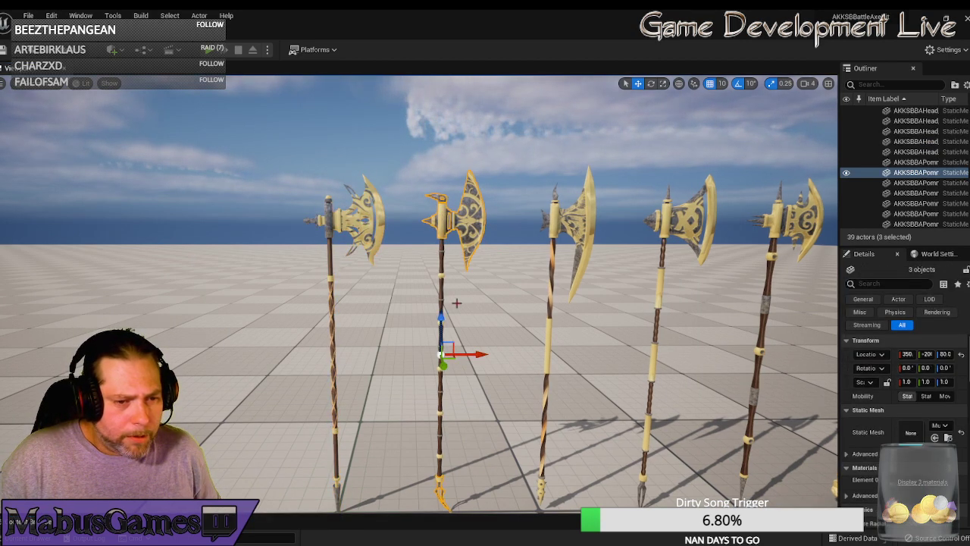
{"action": "left_click", "coordinate": [440, 290], "text": "ctrl"}
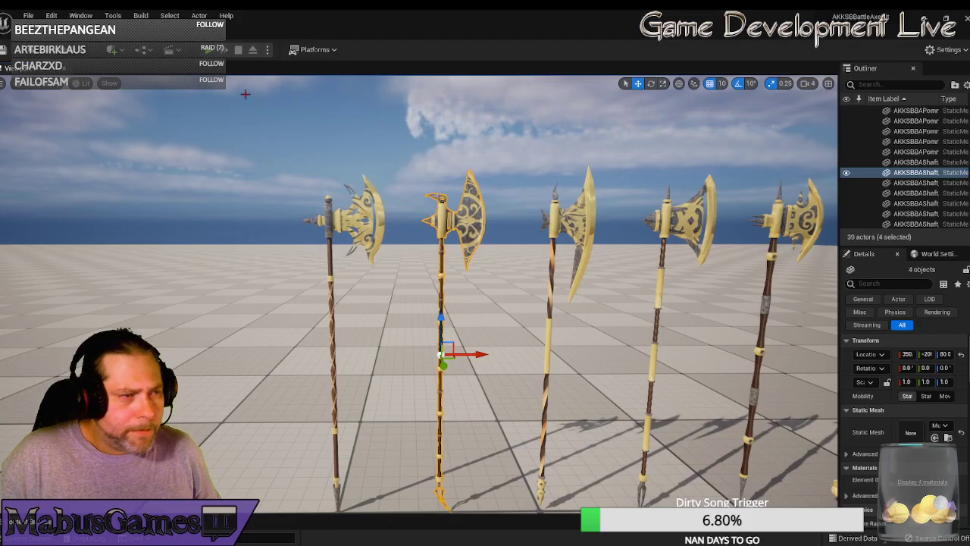
{"action": "left_click", "coordinate": [112, 16]}
{"action": "left_click", "coordinate": [152, 135]}
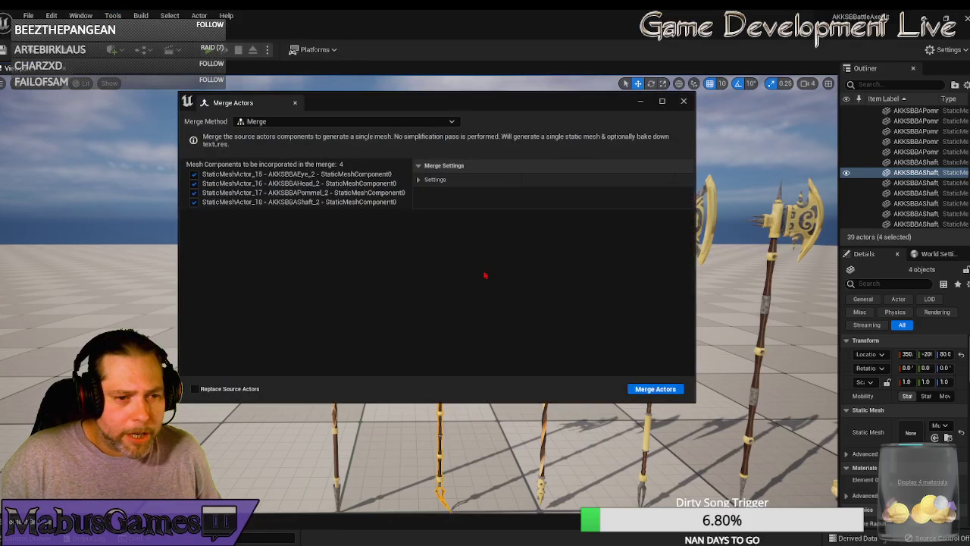
- Merge the second axe's four parts into a static mesh saved as SampleAxe02 in the SampleAxes folder
{"action": "left_click", "coordinate": [656, 389]}
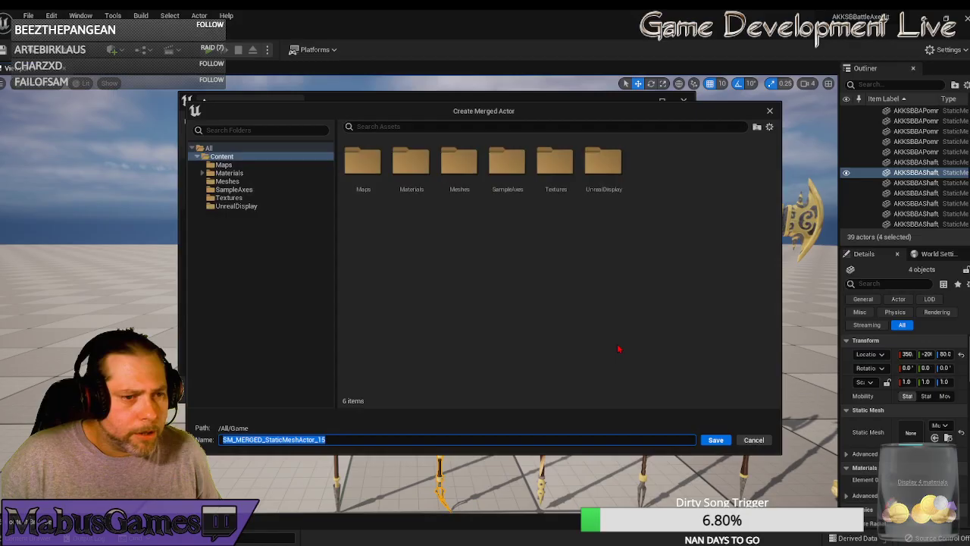
{"action": "left_click", "coordinate": [520, 173]}
{"action": "double_click", "coordinate": [520, 173]}
{"action": "left_click", "coordinate": [364, 174]}
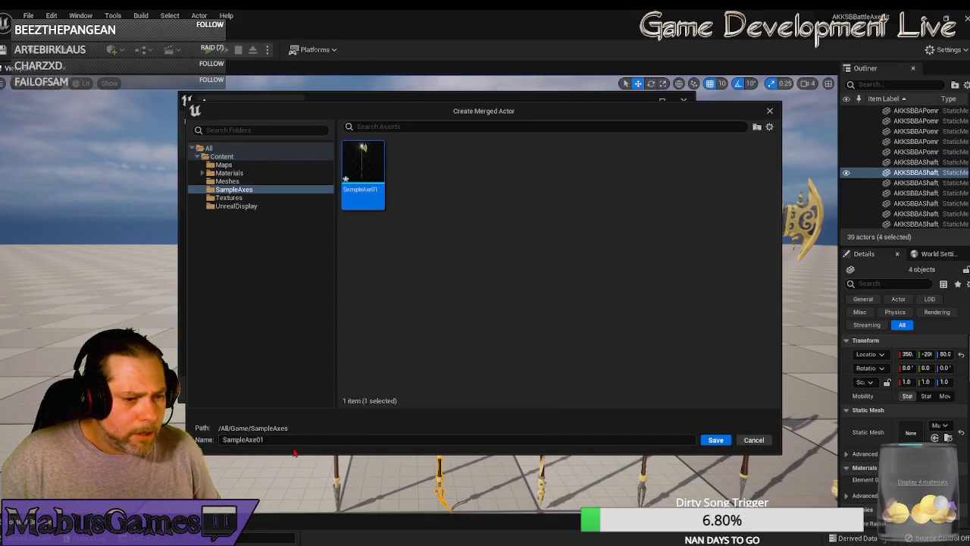
{"action": "left_click", "coordinate": [275, 440]}
{"action": "left_click", "coordinate": [266, 440]}
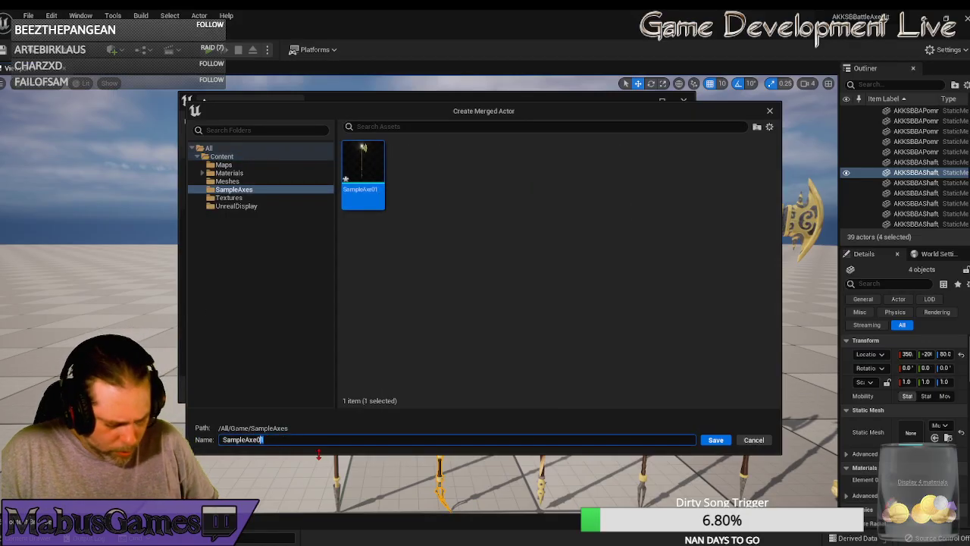
{"action": "type", "text": "2"}
{"action": "left_click", "coordinate": [716, 439]}
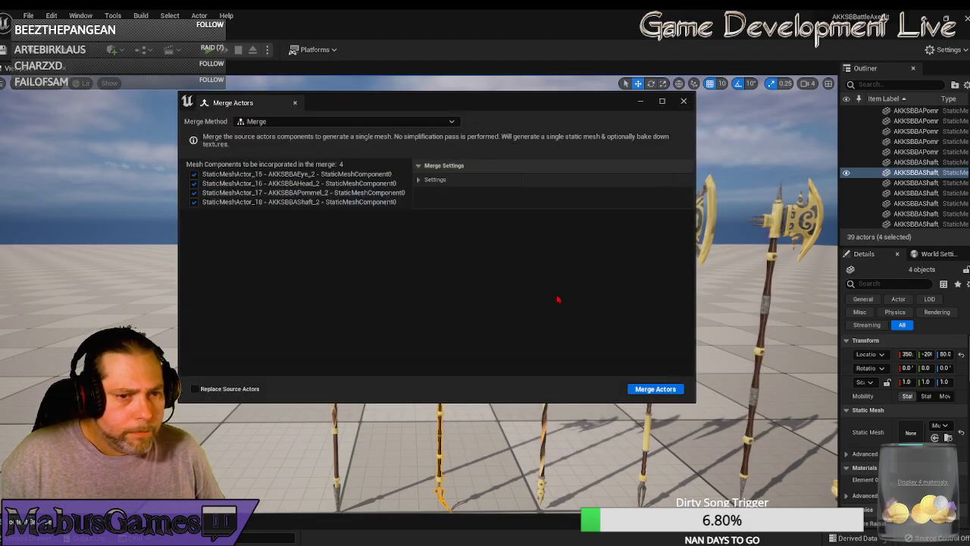
{"action": "left_click", "coordinate": [684, 102]}
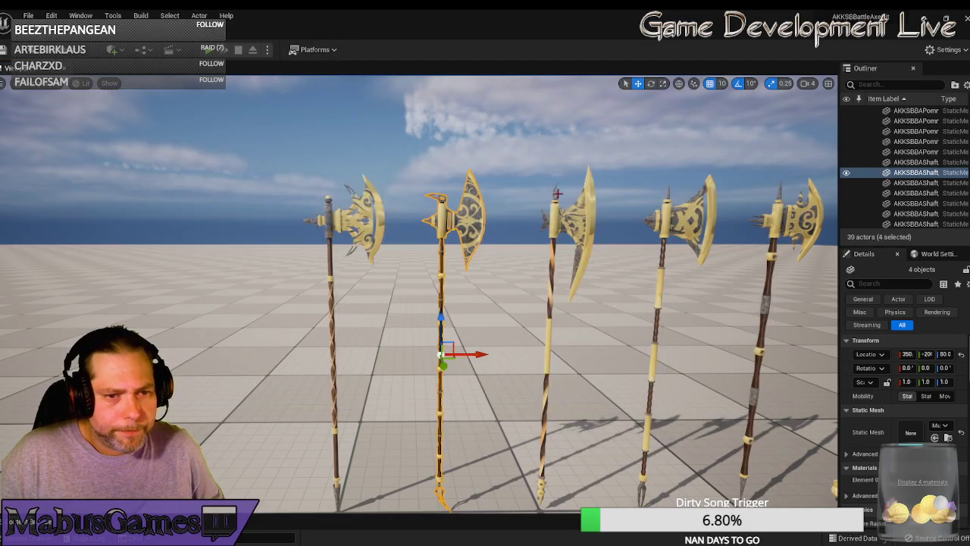
- Select the eye, head, pommel and shaft of the third axe and open Merge Actors for them
{"action": "left_click", "coordinate": [556, 220]}
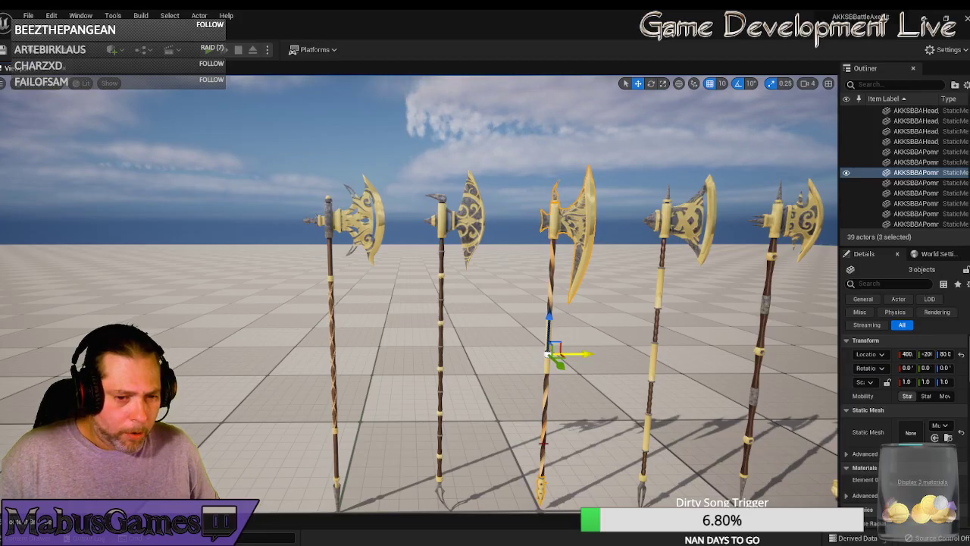
{"action": "left_click", "coordinate": [544, 447], "text": "ctrl"}
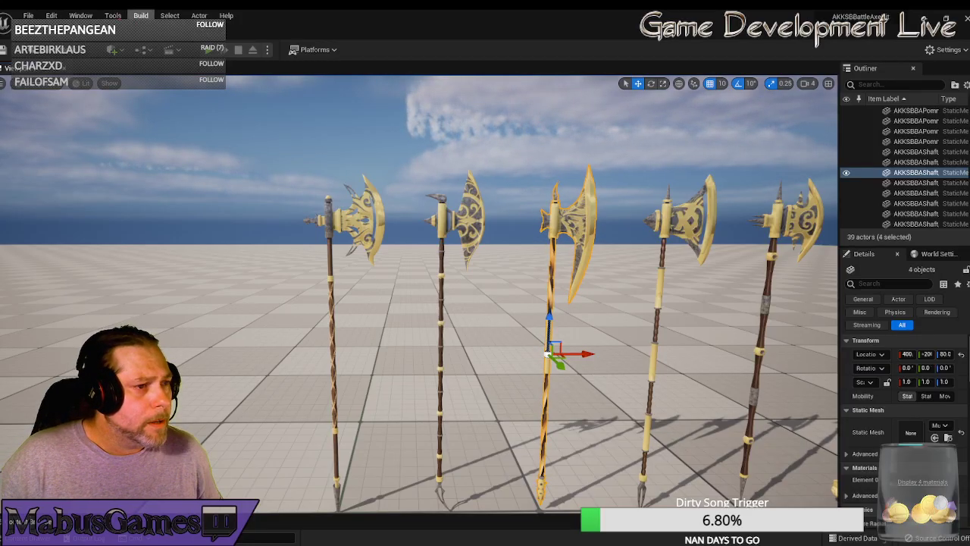
{"action": "left_click", "coordinate": [112, 15]}
{"action": "left_click", "coordinate": [152, 135]}
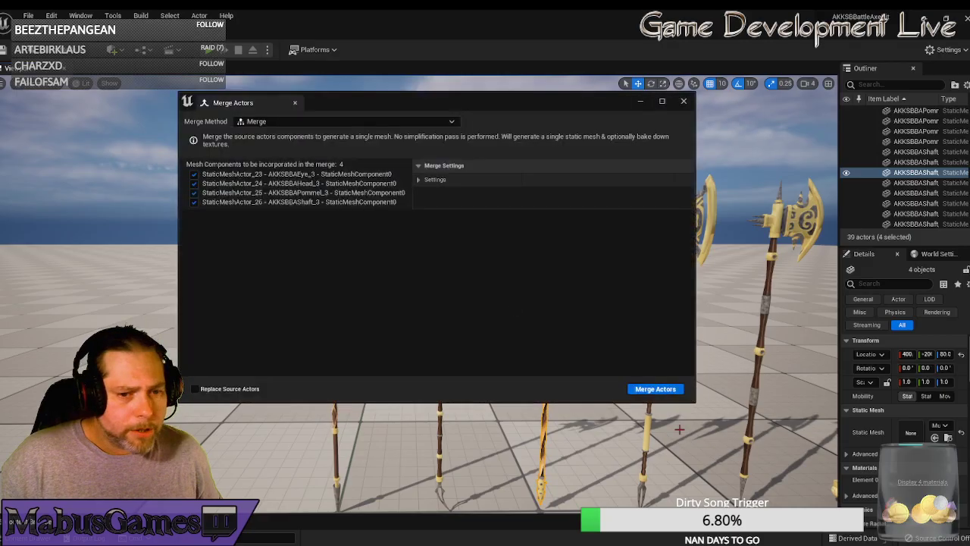
- Merge the third axe's four parts into a static mesh saved as SampleAxe03 in the SampleAxes folder
{"action": "left_click", "coordinate": [656, 390]}
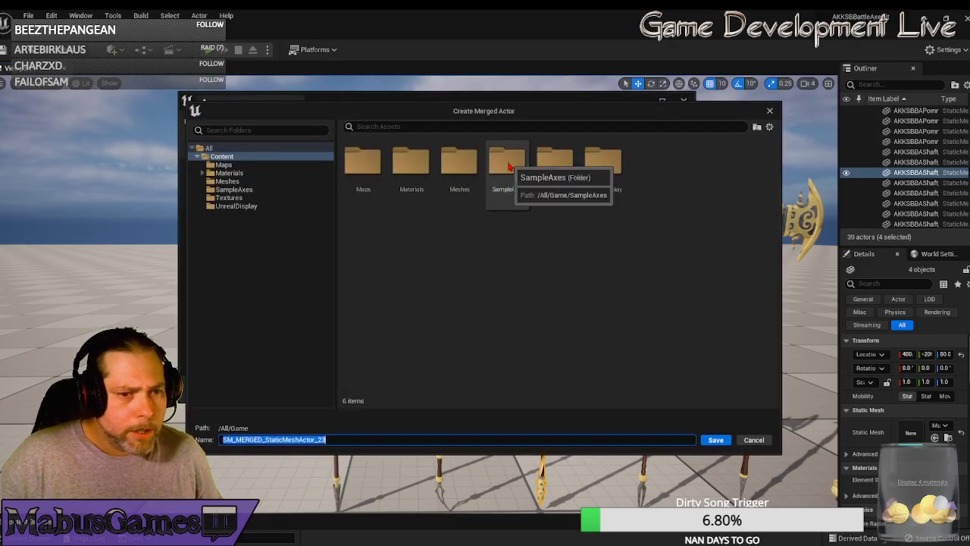
{"action": "double_click", "coordinate": [504, 162]}
{"action": "left_click", "coordinate": [410, 175]}
{"action": "left_click", "coordinate": [409, 176]}
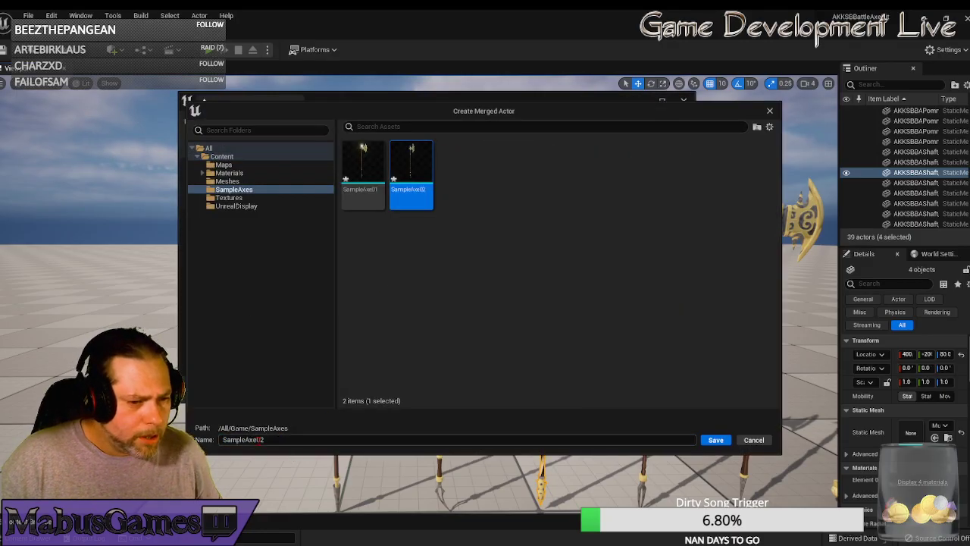
{"action": "left_click", "coordinate": [261, 439]}
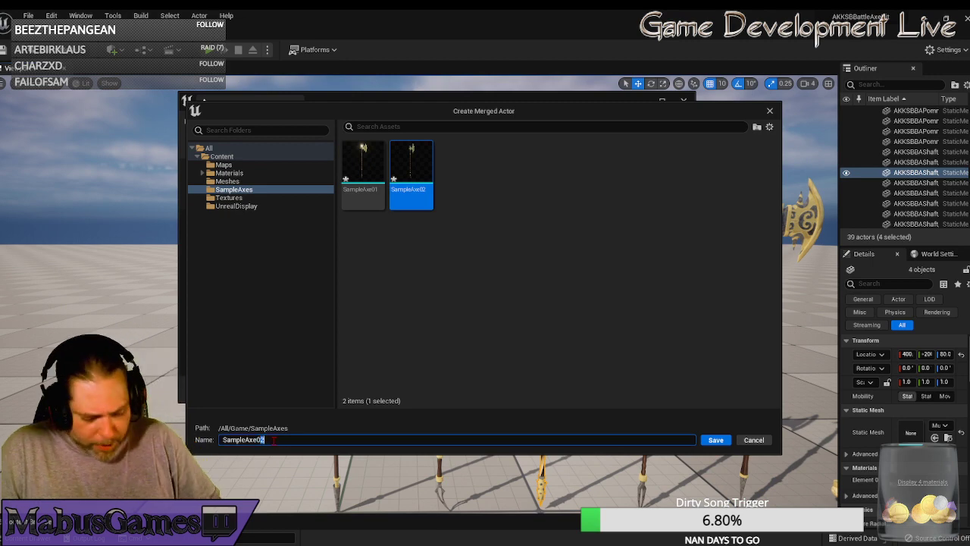
{"action": "left_click", "coordinate": [716, 439]}
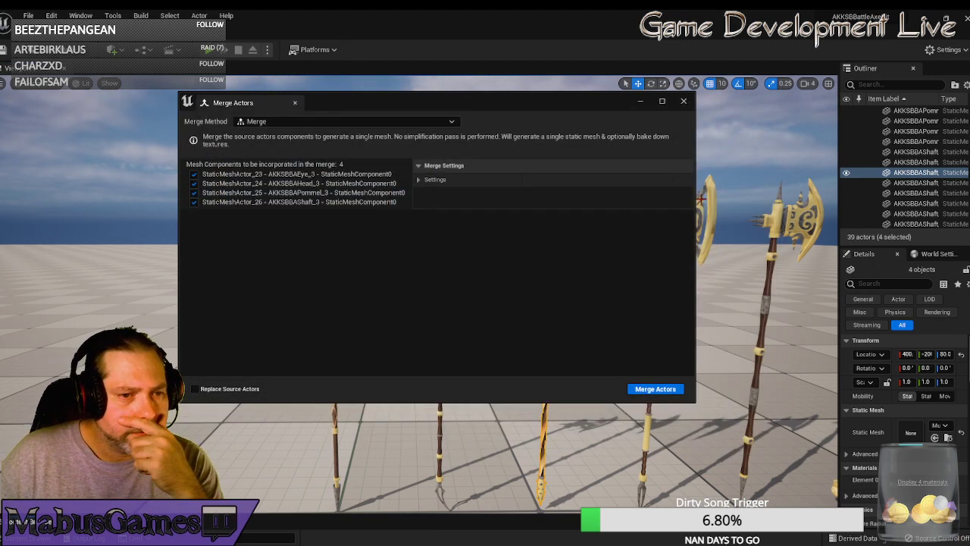
{"action": "left_click", "coordinate": [684, 102]}
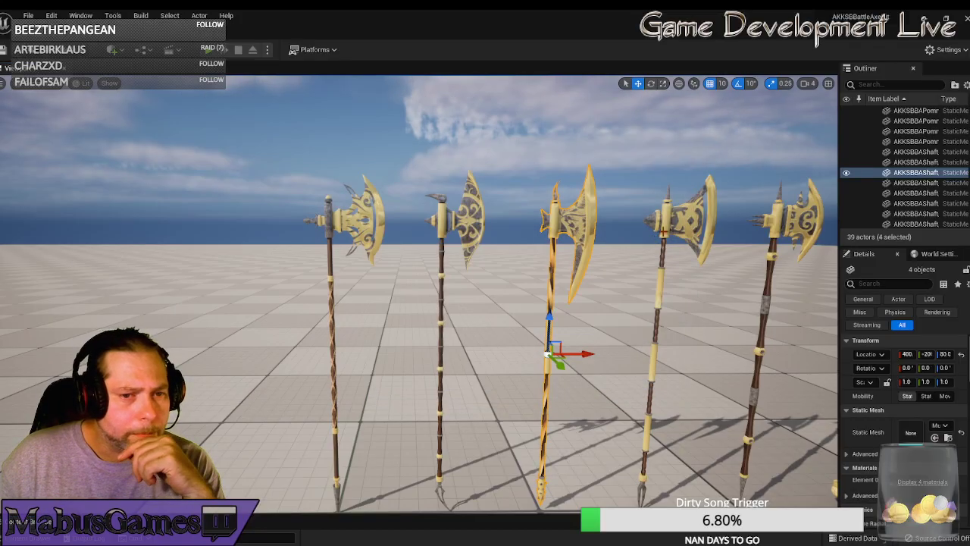
- Select the eye, head, pommel and shaft of the fourth axe and open Merge Actors for them
{"action": "left_click", "coordinate": [691, 232]}
{"action": "left_click_drag", "start_coordinate": [692, 233], "coordinate": [691, 265]}
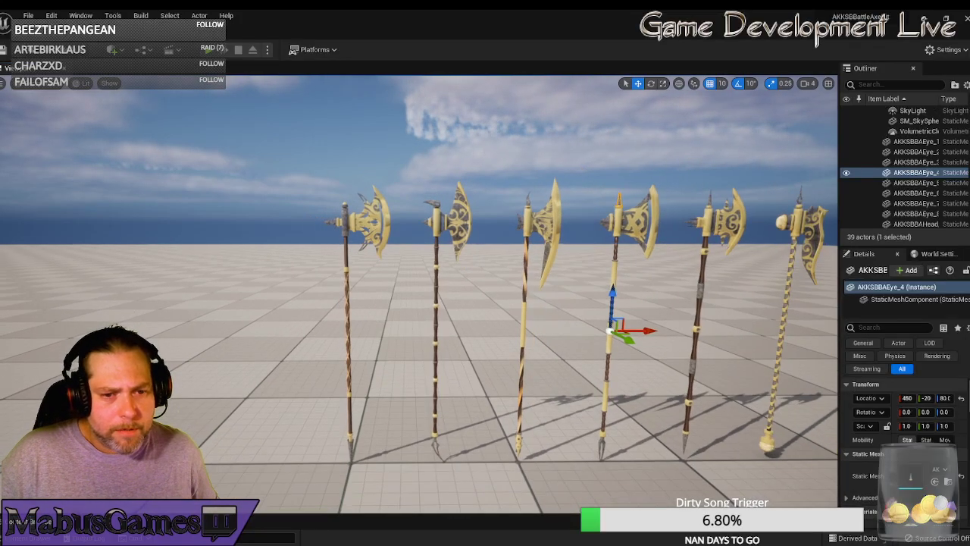
{"action": "left_click", "coordinate": [633, 228], "text": "ctrl"}
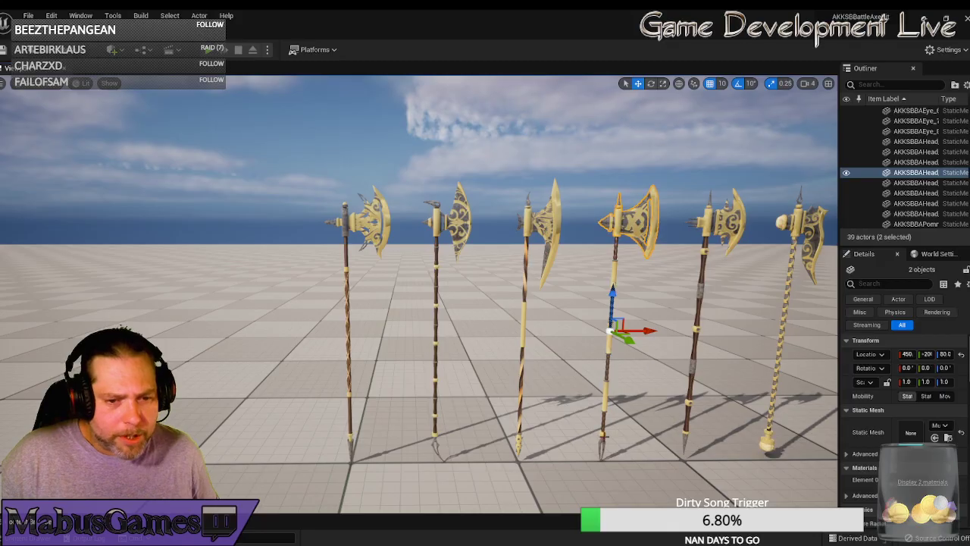
{"action": "left_click", "coordinate": [602, 435], "text": "ctrl"}
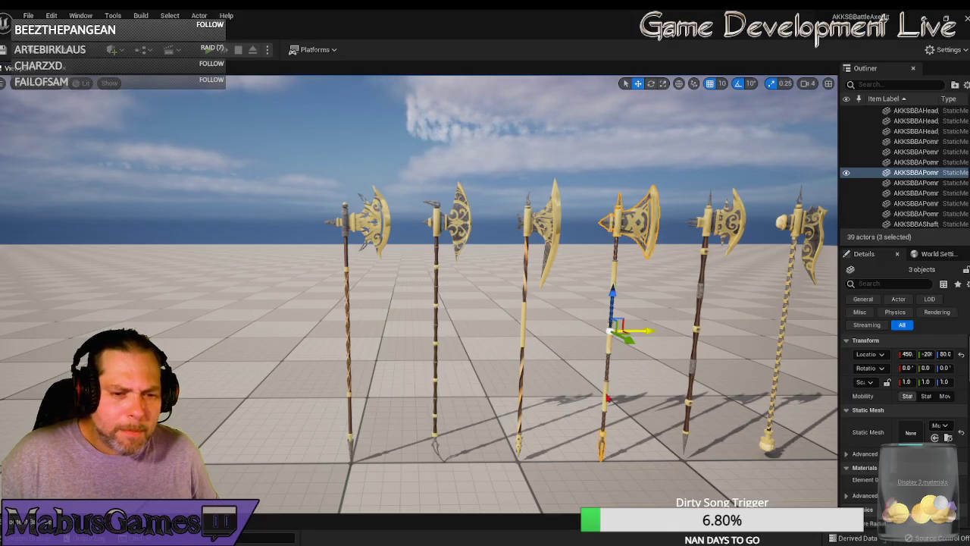
{"action": "left_click", "coordinate": [608, 395], "text": "ctrl"}
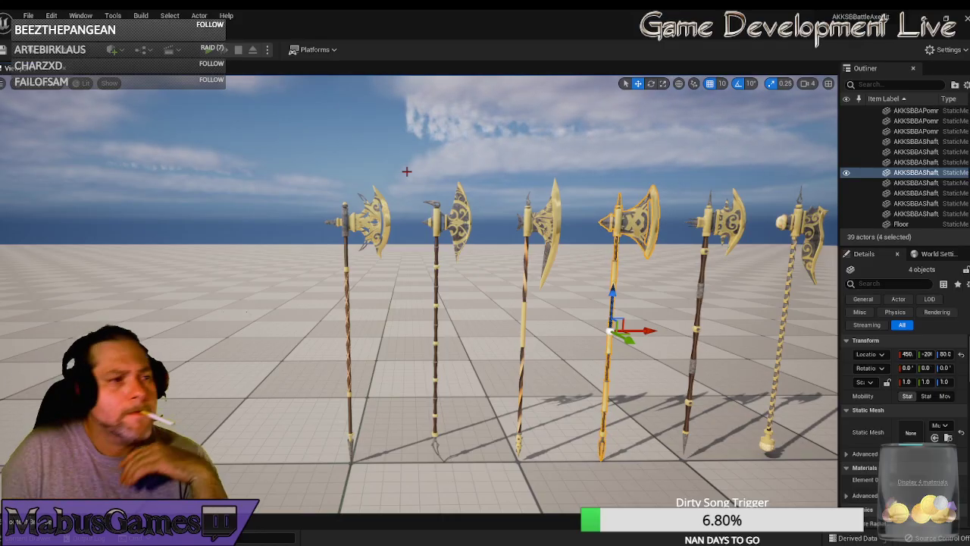
{"action": "left_click", "coordinate": [618, 203]}
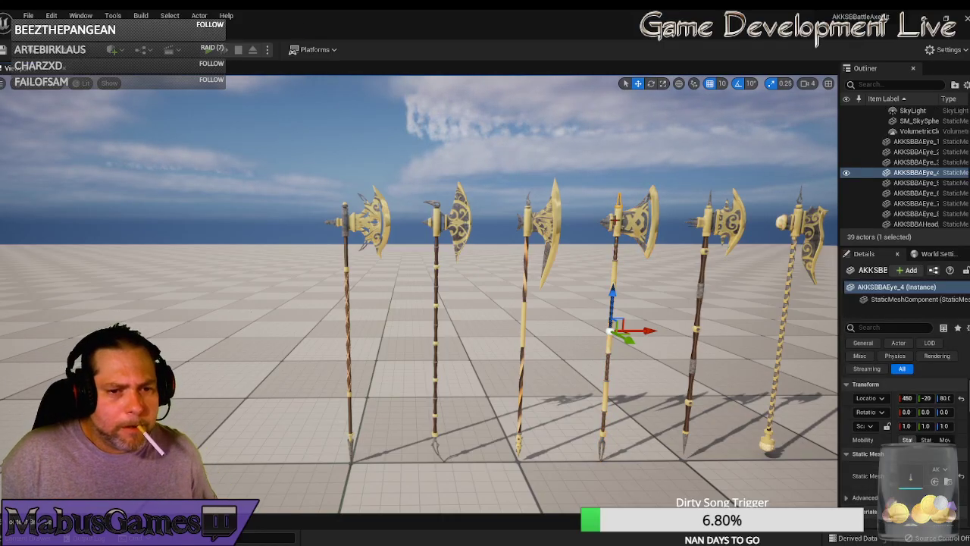
{"action": "left_click", "coordinate": [606, 410]}
{"action": "left_click", "coordinate": [113, 15]}
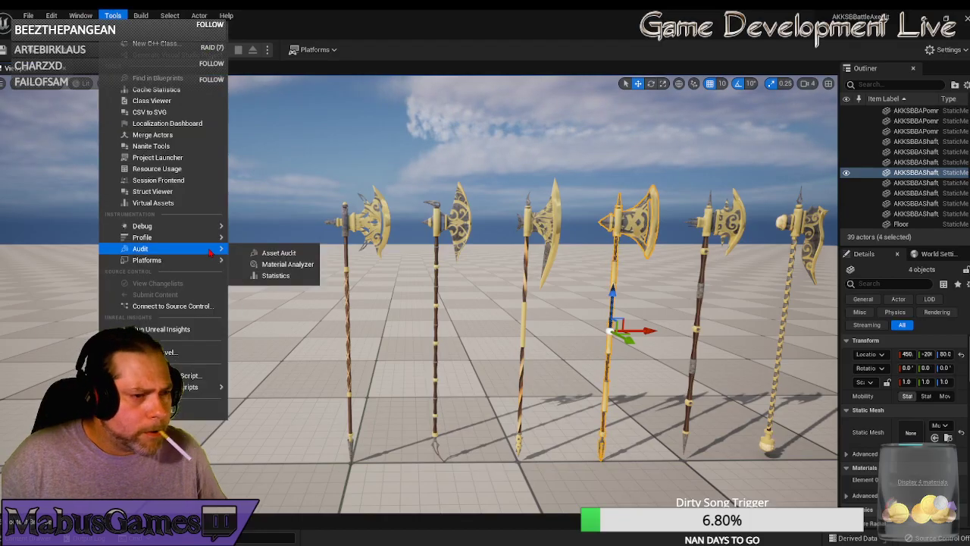
{"action": "left_click", "coordinate": [162, 137]}
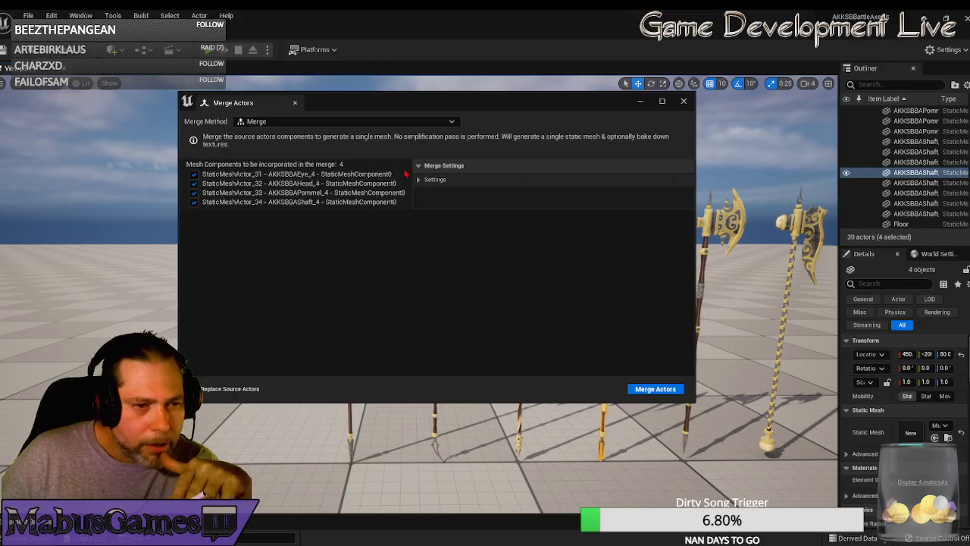
- Merge the fourth axe's four parts into a static mesh saved as SampleAxe04 in the SampleAxes folder
{"action": "left_click", "coordinate": [642, 390]}
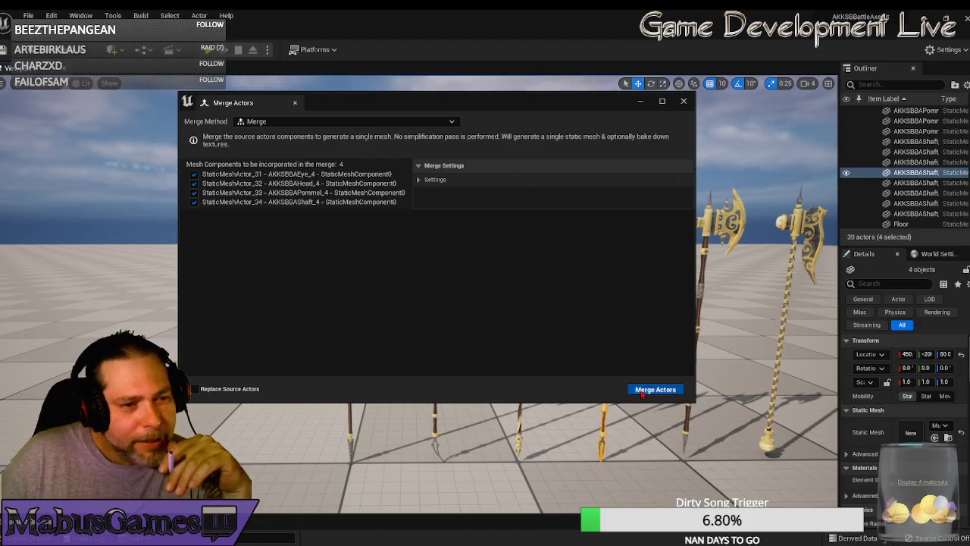
{"action": "double_click", "coordinate": [506, 163]}
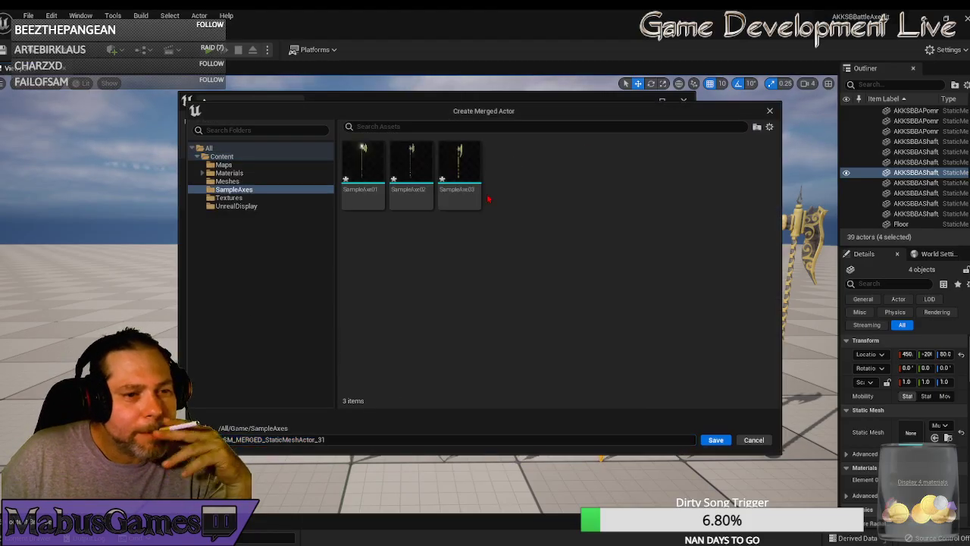
{"action": "left_click", "coordinate": [459, 163]}
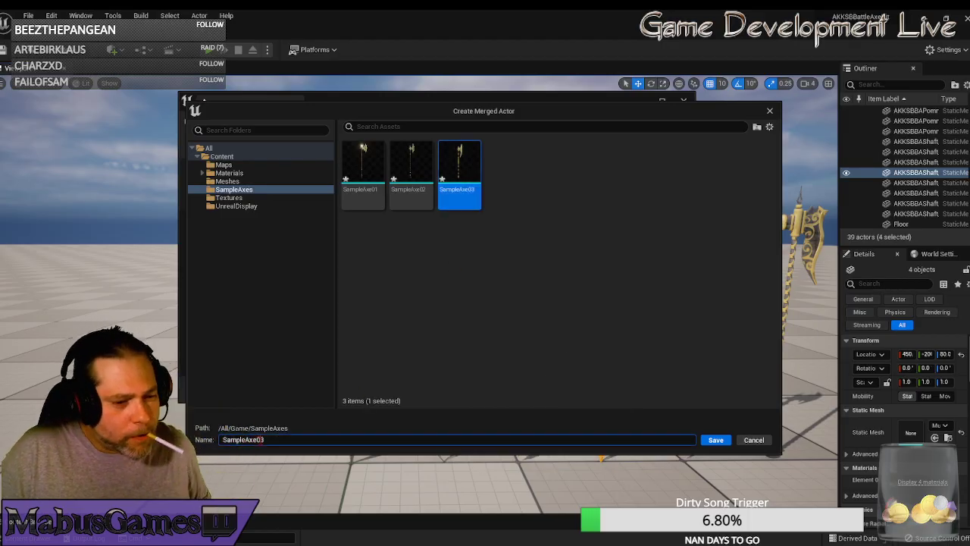
{"action": "left_click", "coordinate": [715, 439]}
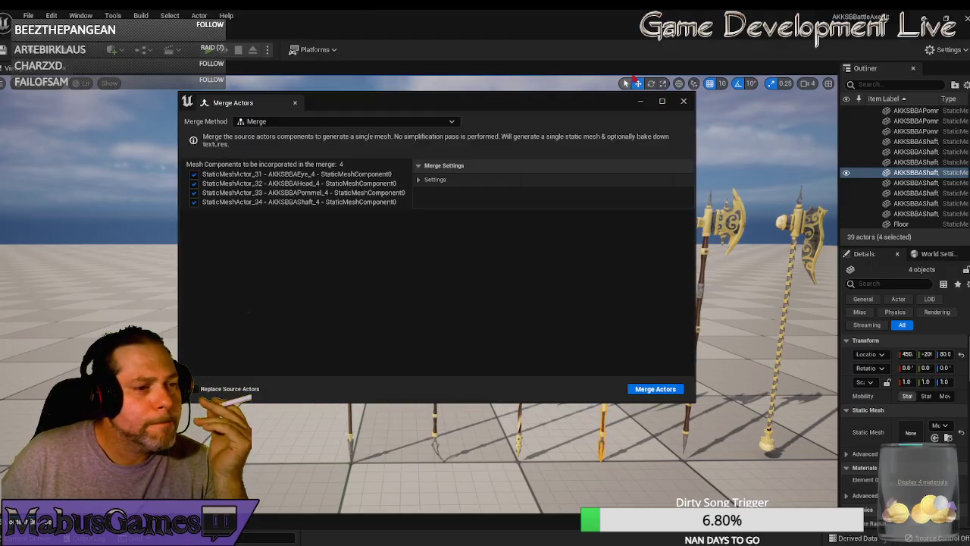
{"action": "left_click", "coordinate": [684, 102]}
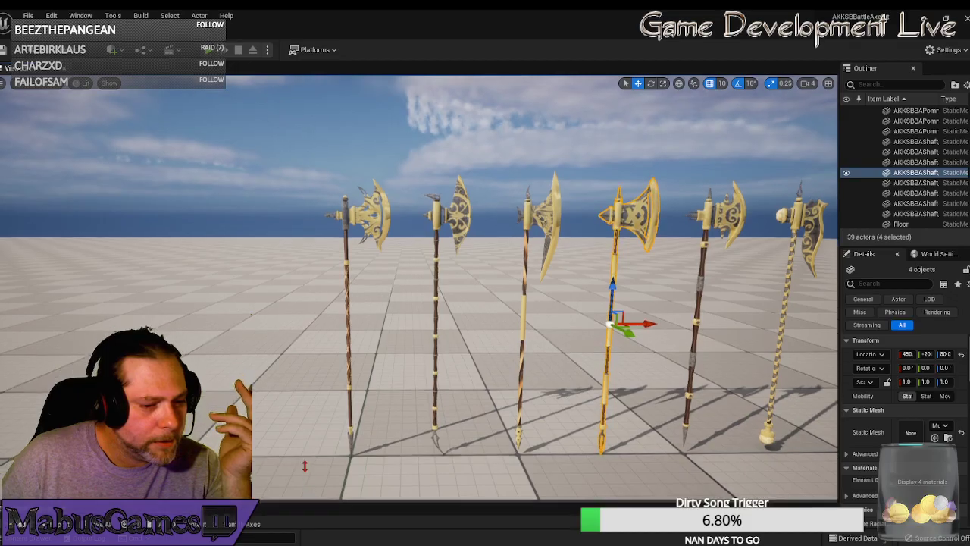
- Show the Content Browser with the SampleAxes folder and reduce its height to enlarge the viewport
{"action": "key", "text": "ctrl+space"}
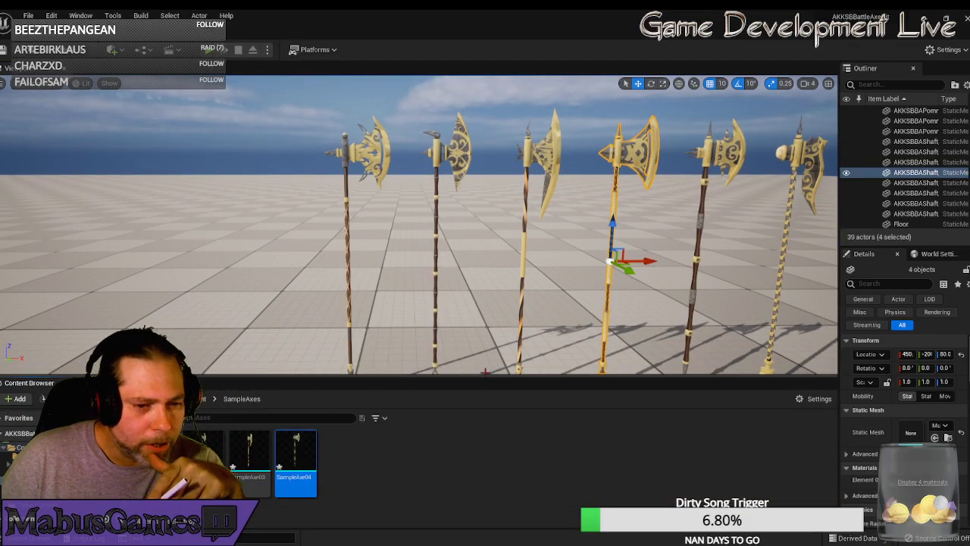
{"action": "left_click_drag", "start_coordinate": [482, 374], "coordinate": [482, 459]}
{"action": "mouse_move", "coordinate": [629, 376]}
{"action": "left_mouse_down"}
{"action": "mouse_move", "coordinate": [701, 418]}
{"action": "mouse_move", "coordinate": [705, 338]}
{"action": "mouse_move", "coordinate": [630, 376]}
{"action": "left_mouse_up"}
- Select the eye, head, pommel and shaft of the fifth axe together
{"action": "left_click", "coordinate": [389, 170]}
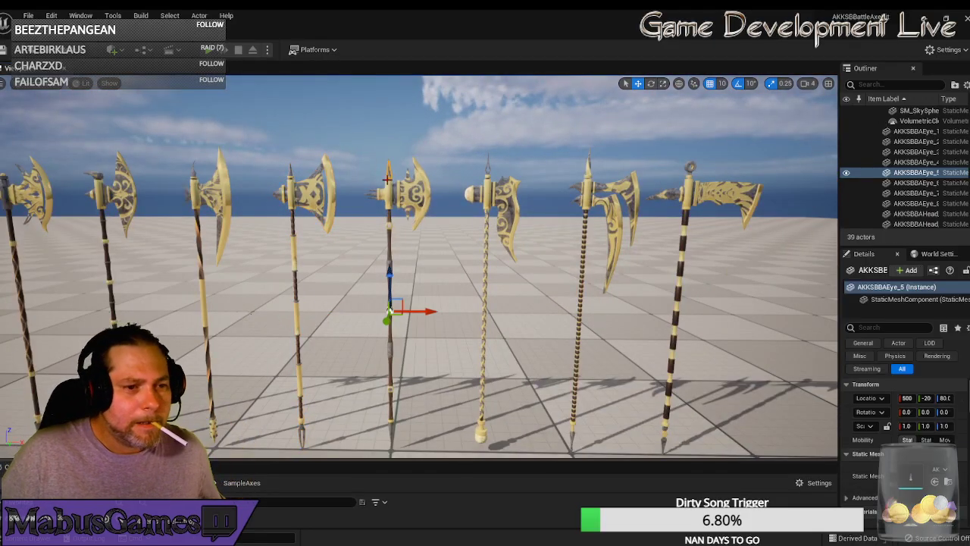
{"action": "left_click", "coordinate": [389, 195], "text": "ctrl"}
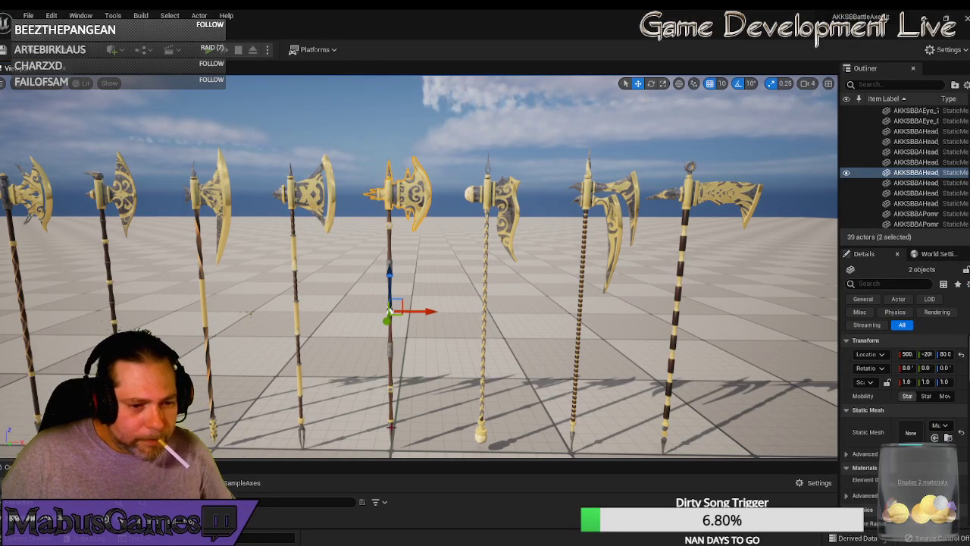
{"action": "left_click", "coordinate": [390, 423], "text": "ctrl"}
{"action": "left_click", "coordinate": [391, 383], "text": "ctrl"}
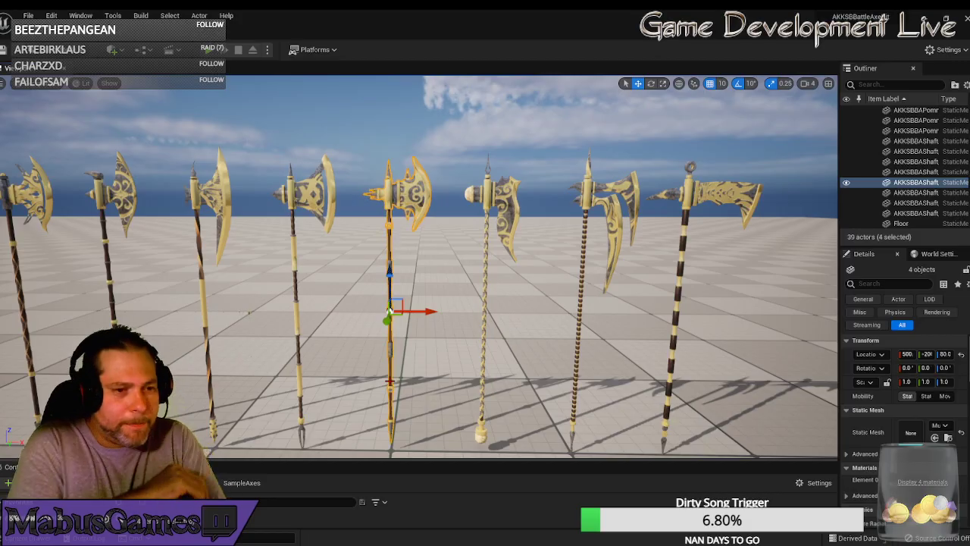
{"action": "mouse_move", "coordinate": [444, 367]}
{"action": "left_mouse_down"}
{"action": "mouse_move", "coordinate": [441, 425]}
{"action": "mouse_move", "coordinate": [413, 372]}
{"action": "mouse_move", "coordinate": [441, 370]}
{"action": "left_mouse_up"}
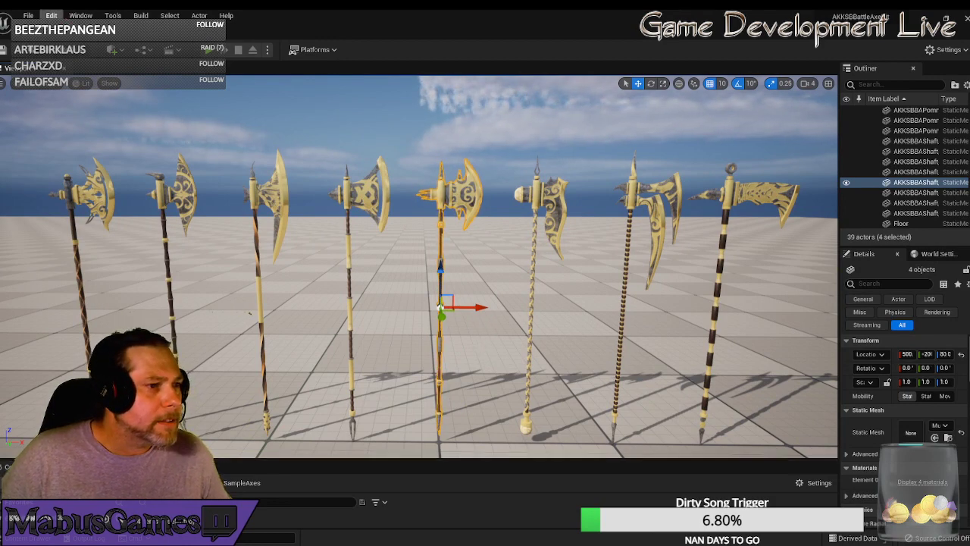
- Merge the fifth axe's four selected parts into a static mesh saved as SampleAxe05 in the SampleAxes folder
{"action": "left_click", "coordinate": [81, 15]}
{"action": "mouse_move", "coordinate": [114, 77]}
{"action": "mouse_move", "coordinate": [122, 15]}
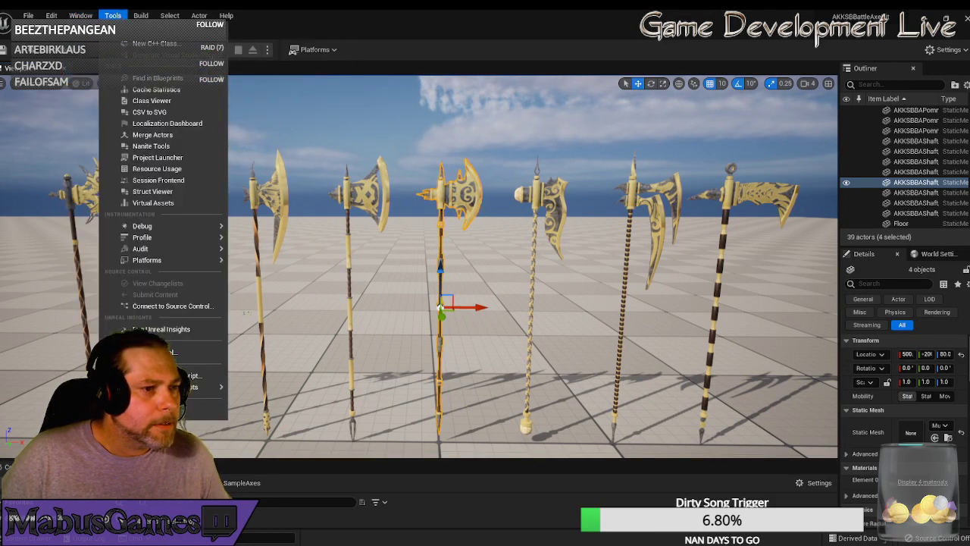
{"action": "left_click", "coordinate": [144, 134]}
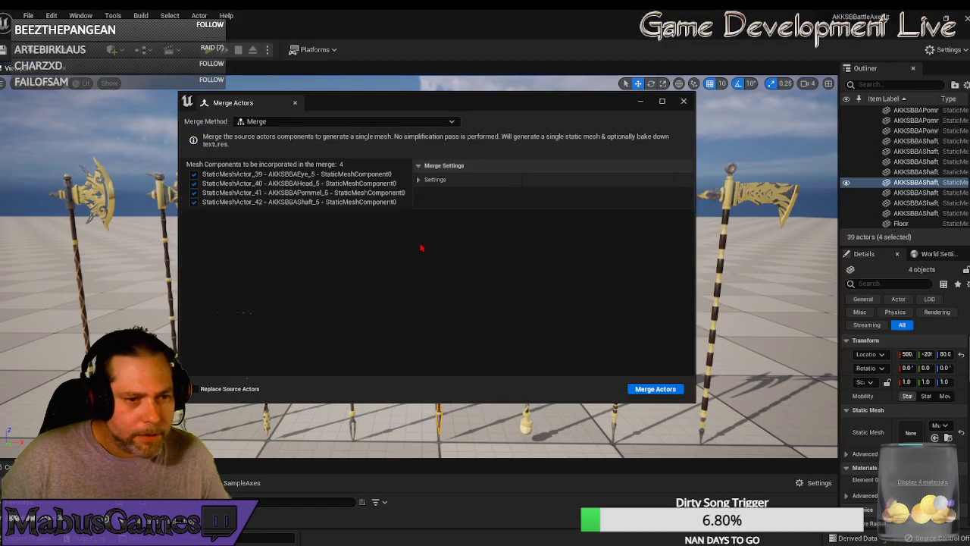
{"action": "left_click", "coordinate": [655, 388]}
{"action": "double_click", "coordinate": [507, 162]}
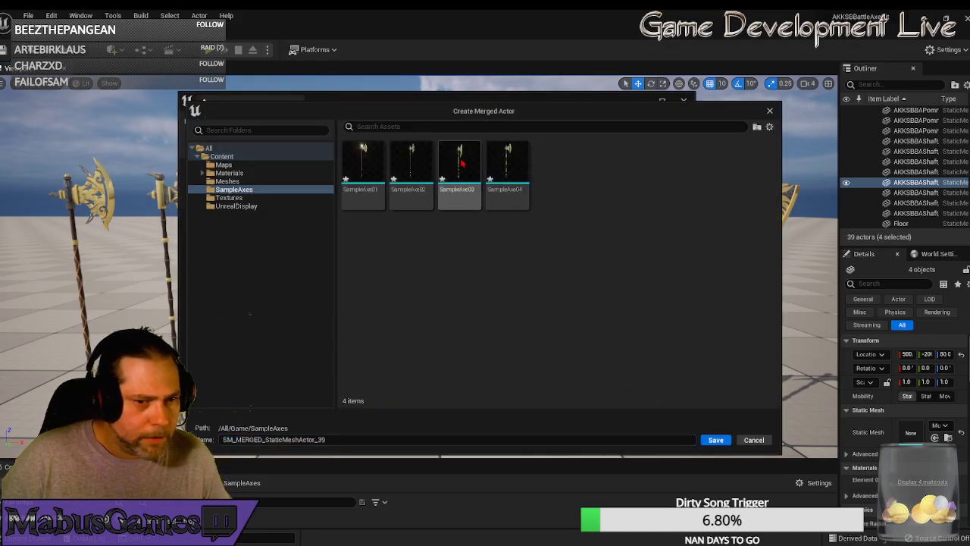
{"action": "left_click", "coordinate": [507, 171]}
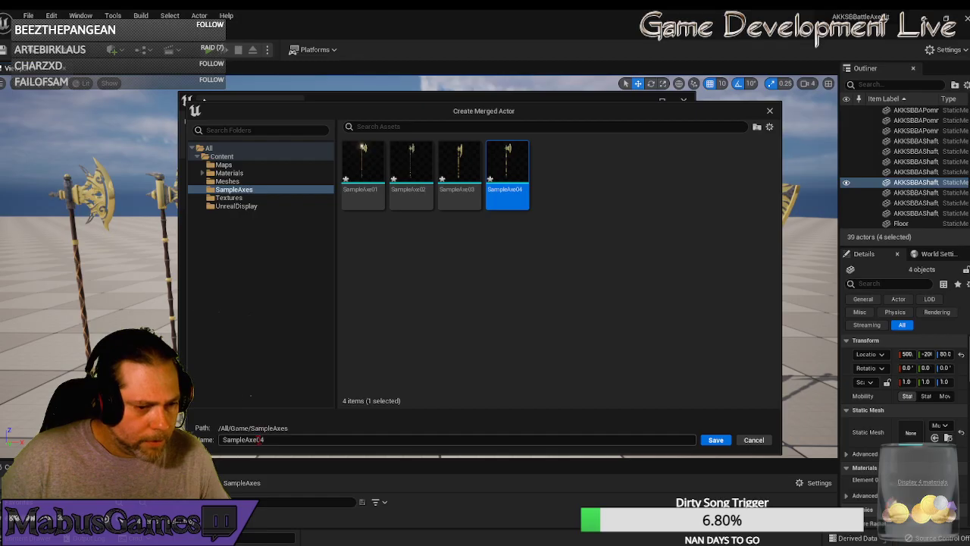
{"action": "left_click", "coordinate": [259, 440]}
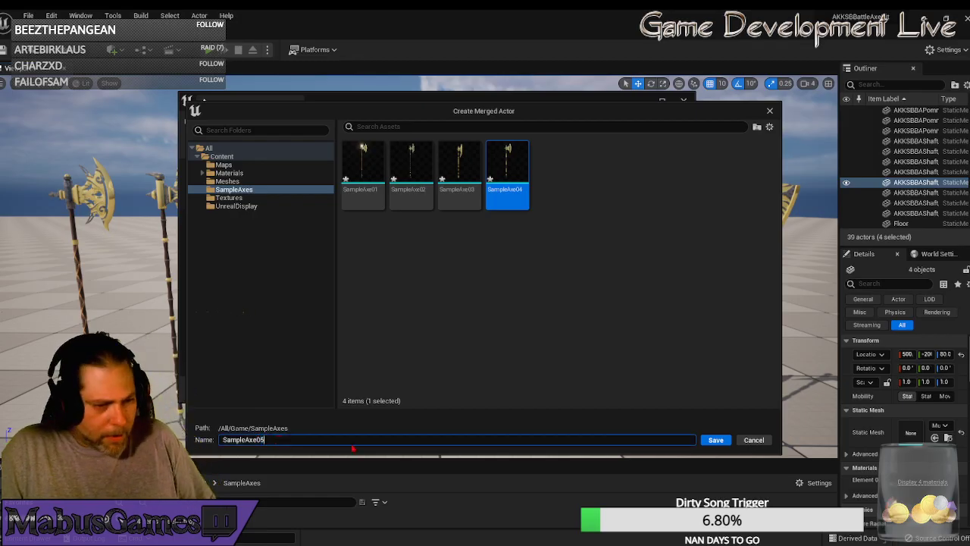
{"action": "left_click", "coordinate": [716, 440]}
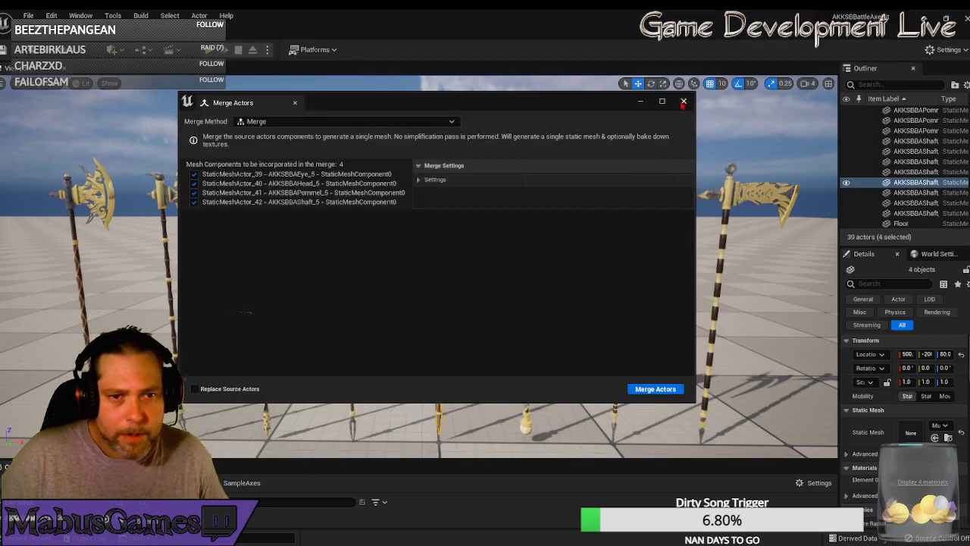
{"action": "left_click", "coordinate": [683, 101]}
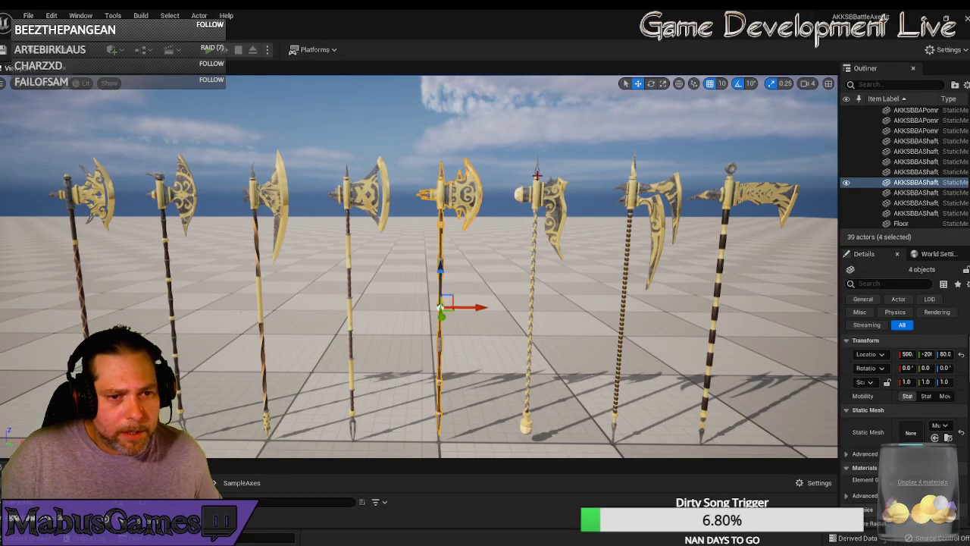
- Select the eye, head, pommel and shaft of the sixth axe and open Merge Actors for them
{"action": "left_click", "coordinate": [536, 175]}
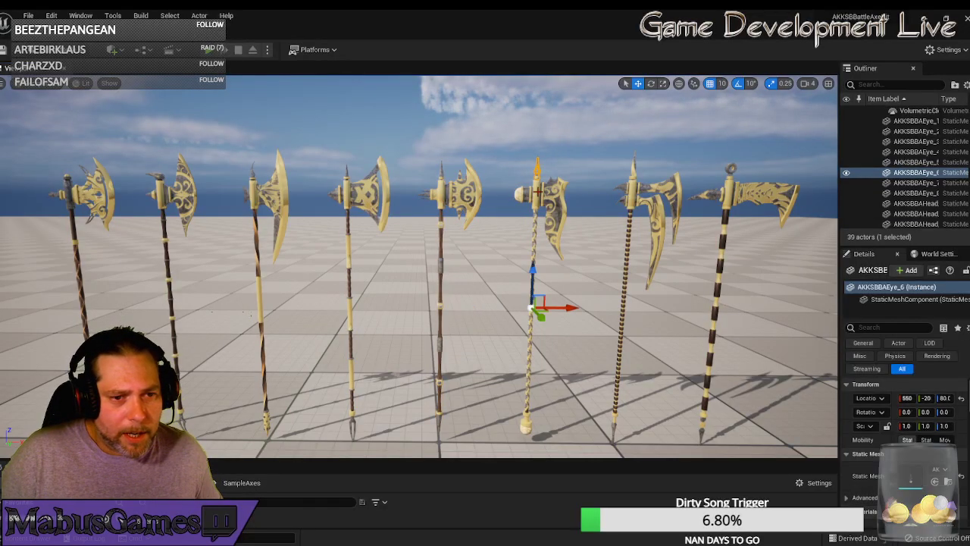
{"action": "left_click", "coordinate": [529, 391], "text": "ctrl"}
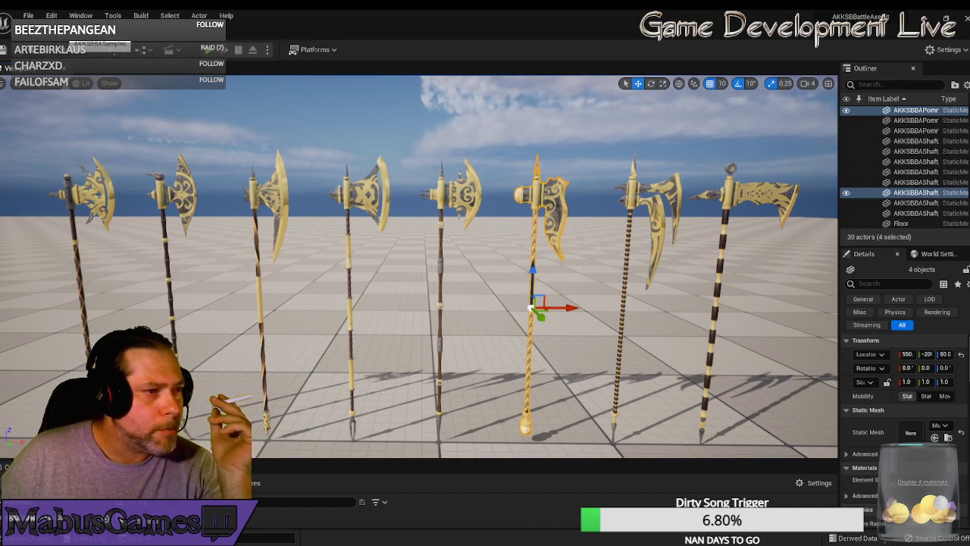
{"action": "left_click", "coordinate": [112, 15]}
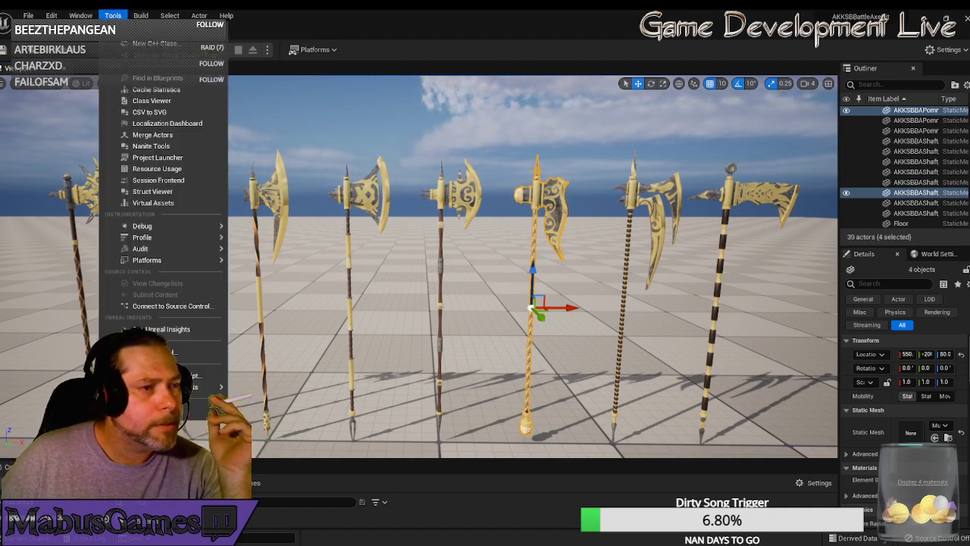
{"action": "left_click", "coordinate": [166, 134]}
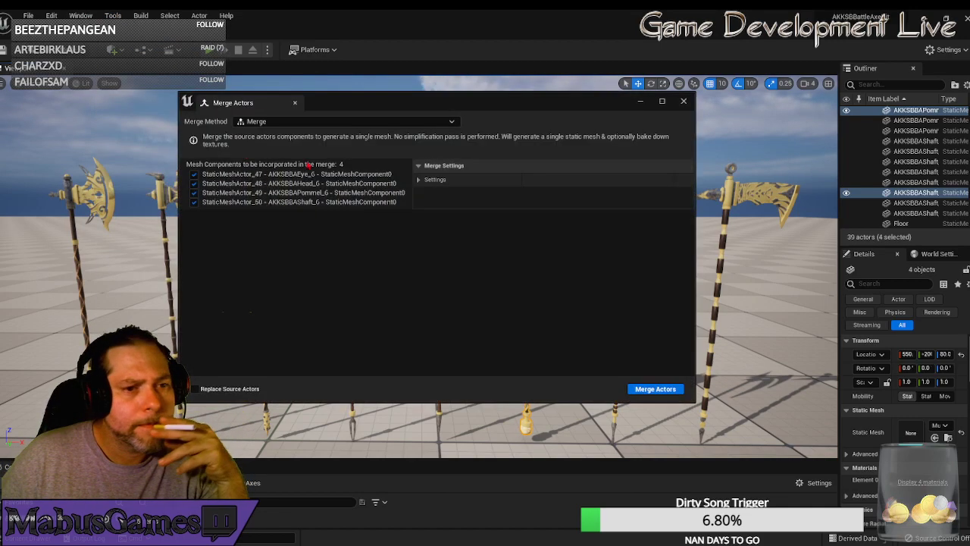
- Merge the sixth axe's four parts into a static mesh saved as SampleAxe06 in the SampleAxes folder
{"action": "left_click", "coordinate": [653, 389]}
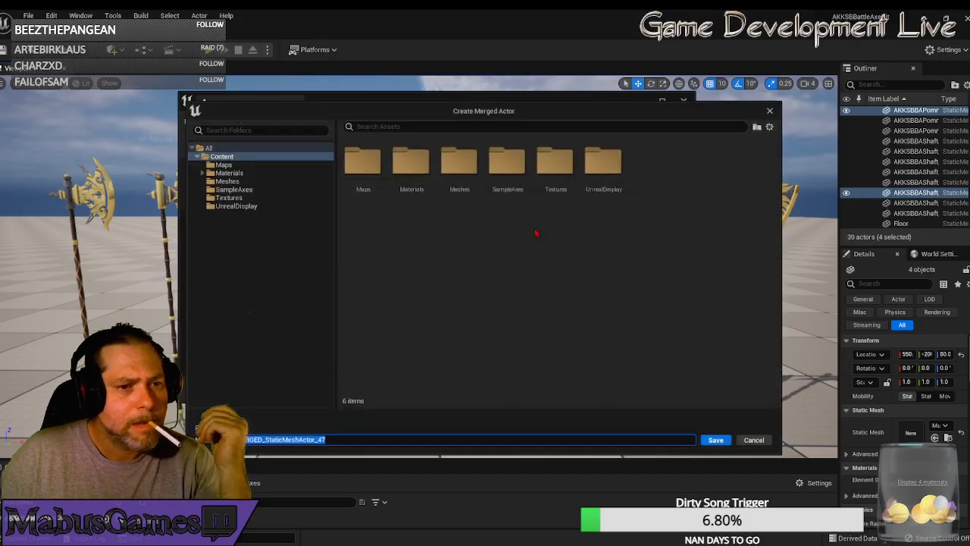
{"action": "double_click", "coordinate": [523, 174]}
{"action": "left_click", "coordinate": [555, 170]}
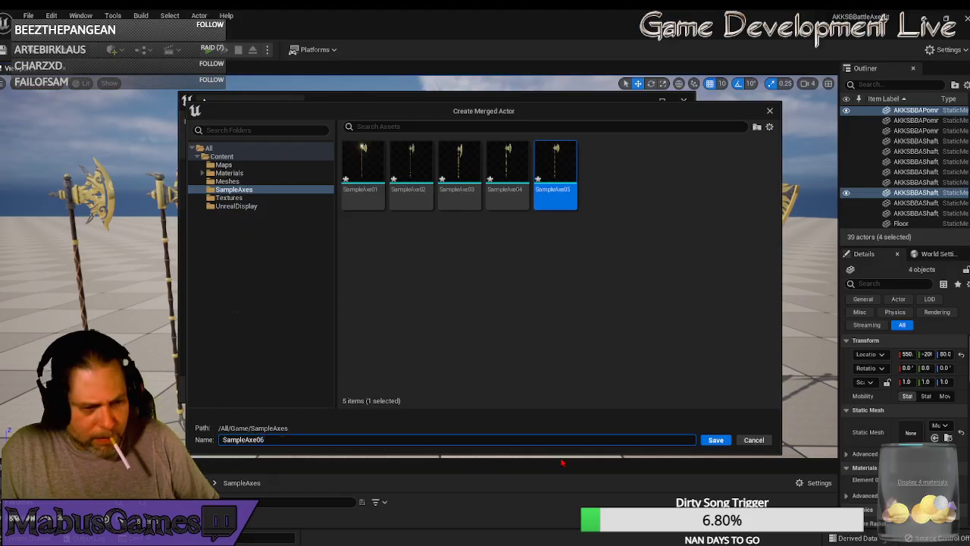
{"action": "left_click", "coordinate": [716, 440]}
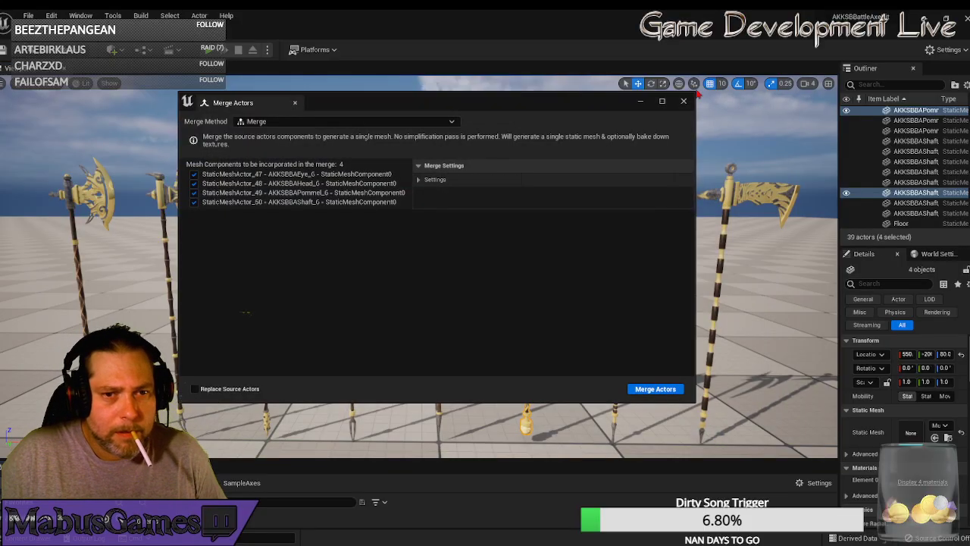
{"action": "left_click", "coordinate": [683, 101]}
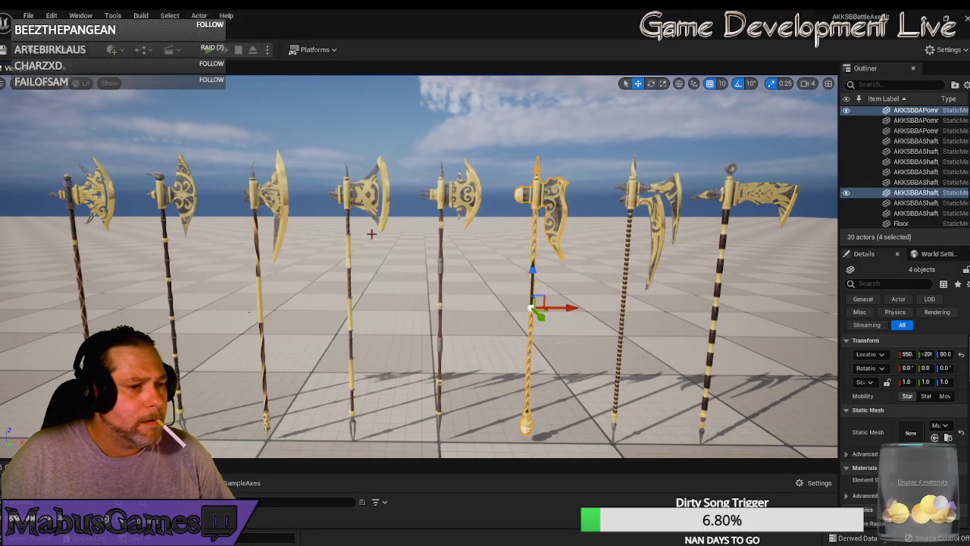
- Save all modified levels and assets in the project
{"action": "right_click_drag", "start_coordinate": [392, 269], "coordinate": [393, 271]}
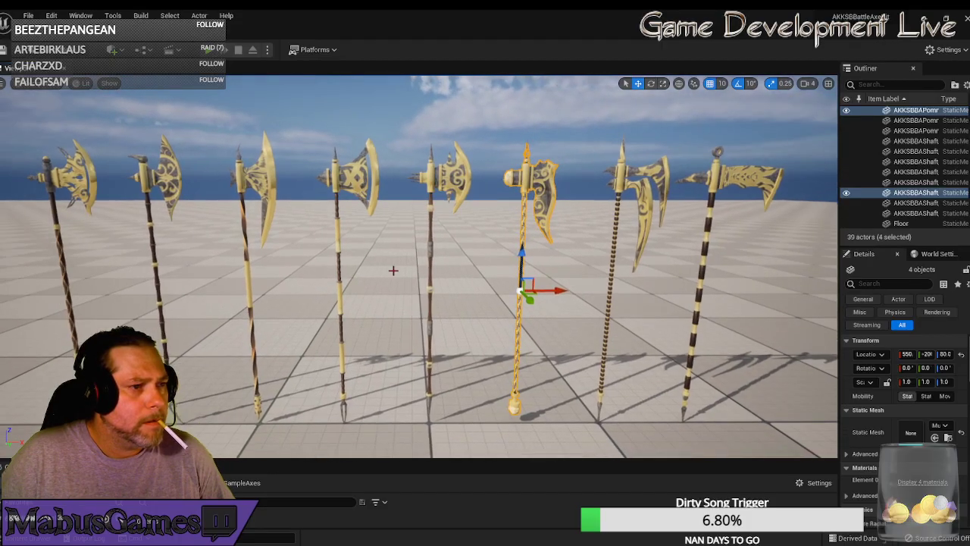
{"action": "left_click", "coordinate": [28, 15]}
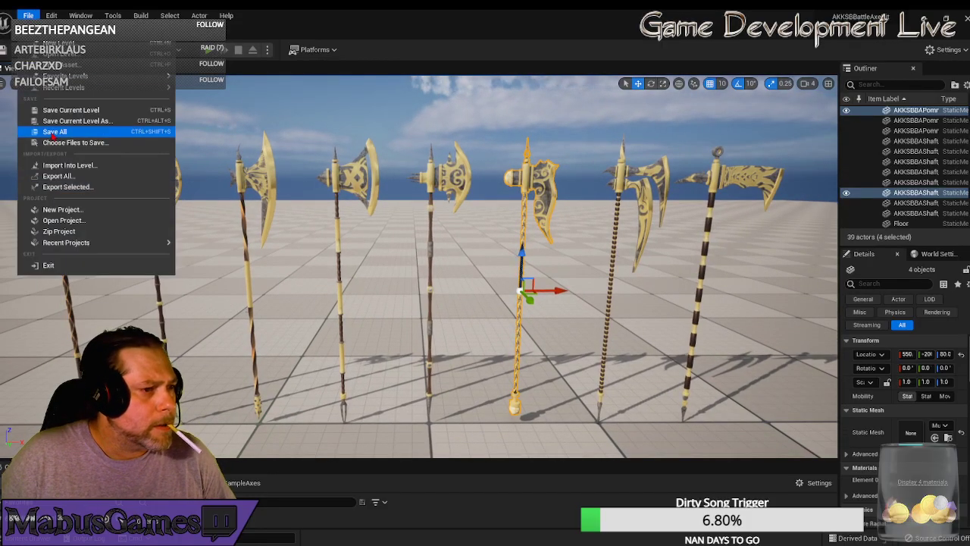
{"action": "left_click", "coordinate": [76, 134]}
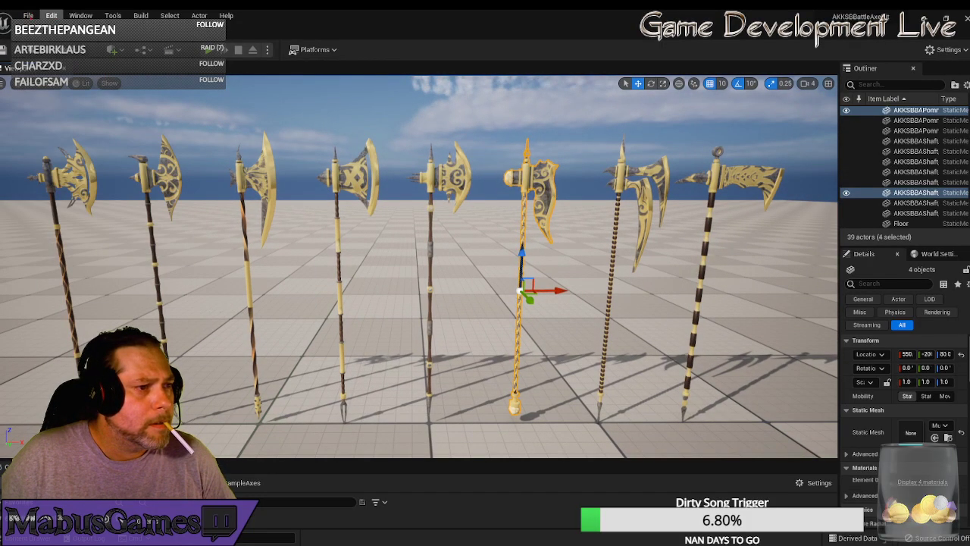
- Open the Display level from the Maps folder
{"action": "left_click", "coordinate": [28, 15]}
{"action": "left_click", "coordinate": [75, 66]}
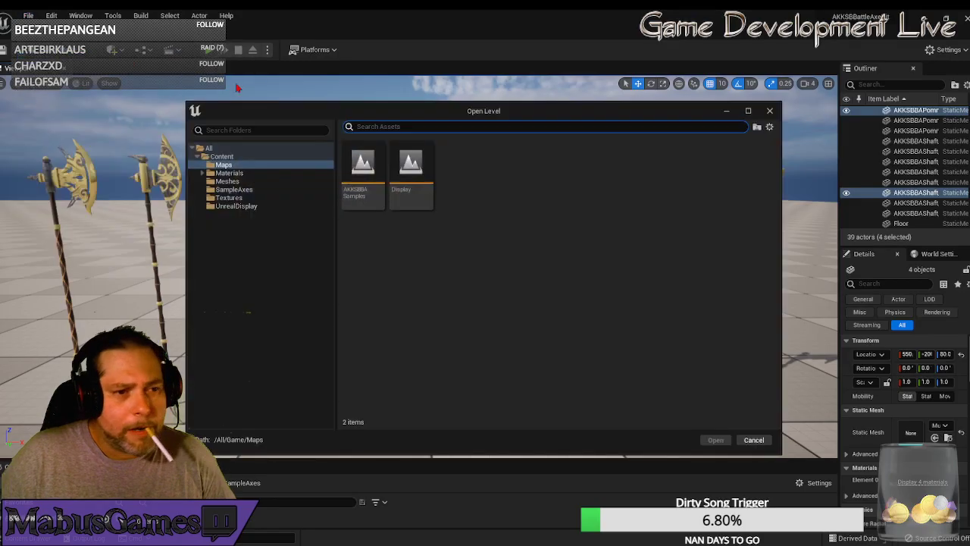
{"action": "double_click", "coordinate": [411, 170]}
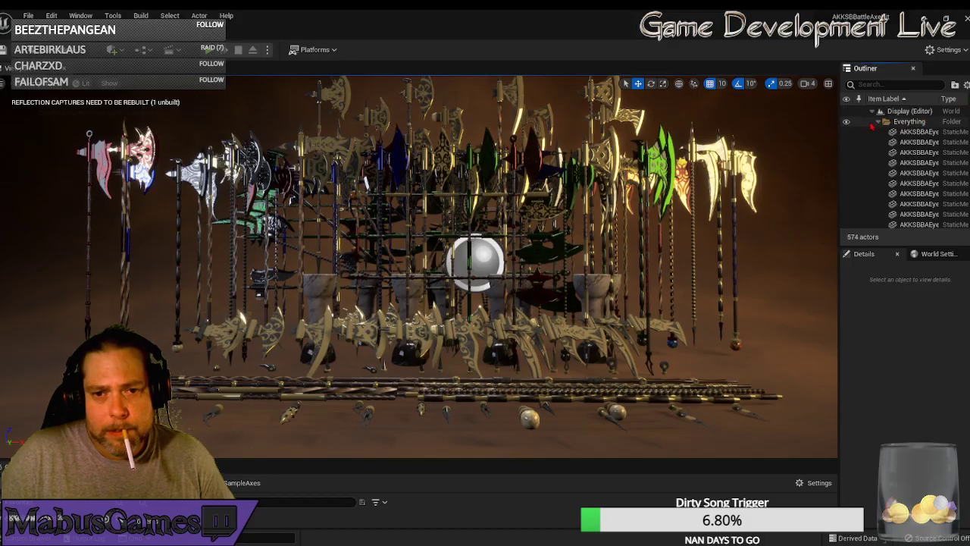
- Hide the Everything, Featured and Gallery001 to Gallery009 actor folders and turn on game view in the viewport
{"action": "left_click", "coordinate": [879, 122]}
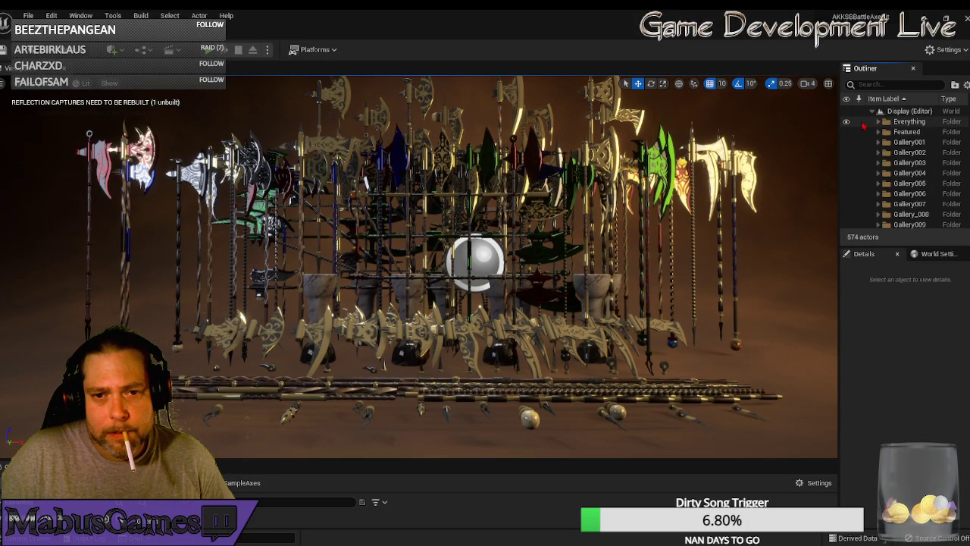
{"action": "left_click", "coordinate": [846, 121]}
{"action": "left_click", "coordinate": [847, 132]}
{"action": "left_click", "coordinate": [847, 141]}
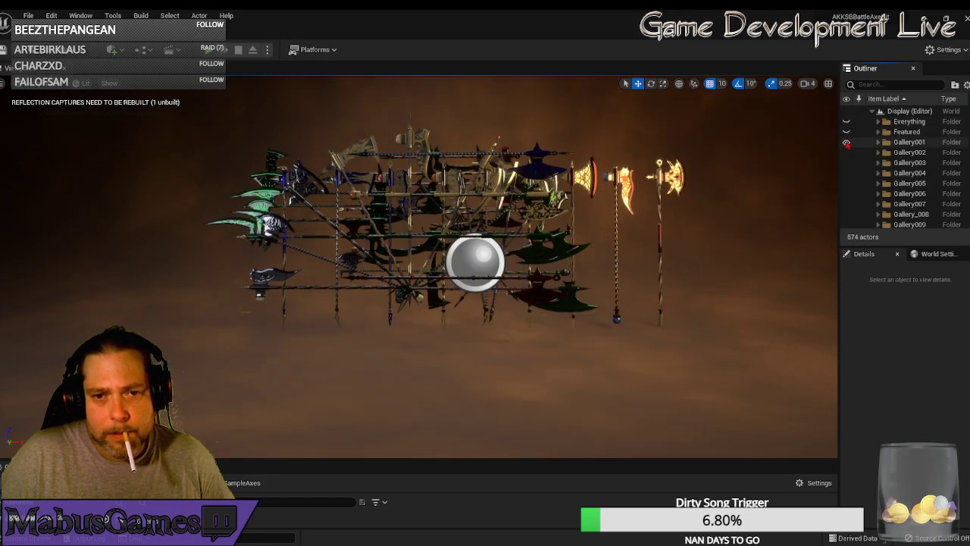
{"action": "left_click", "coordinate": [847, 152]}
{"action": "left_click", "coordinate": [847, 163]}
{"action": "left_click", "coordinate": [847, 173]}
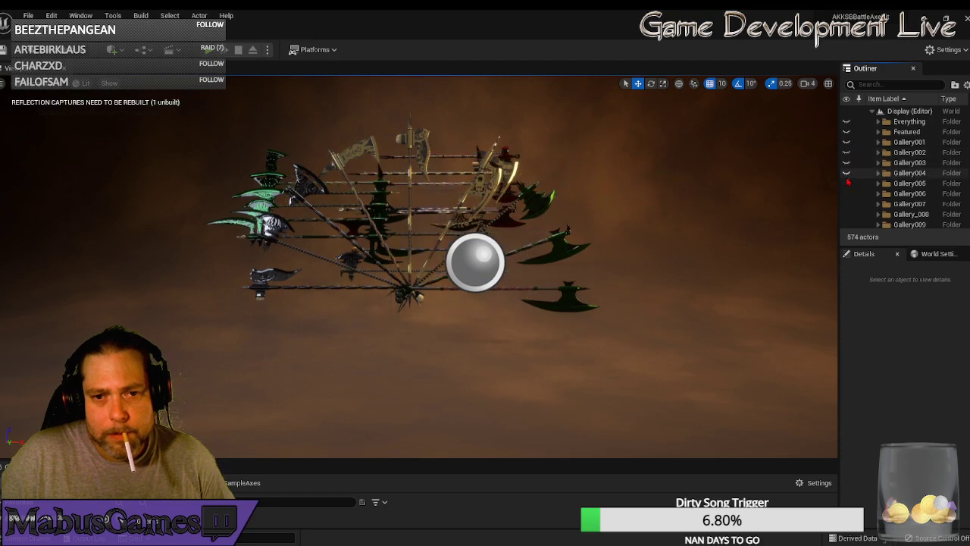
{"action": "left_click", "coordinate": [847, 183]}
{"action": "left_click", "coordinate": [847, 194]}
{"action": "left_click", "coordinate": [847, 204]}
{"action": "left_click", "coordinate": [846, 214]}
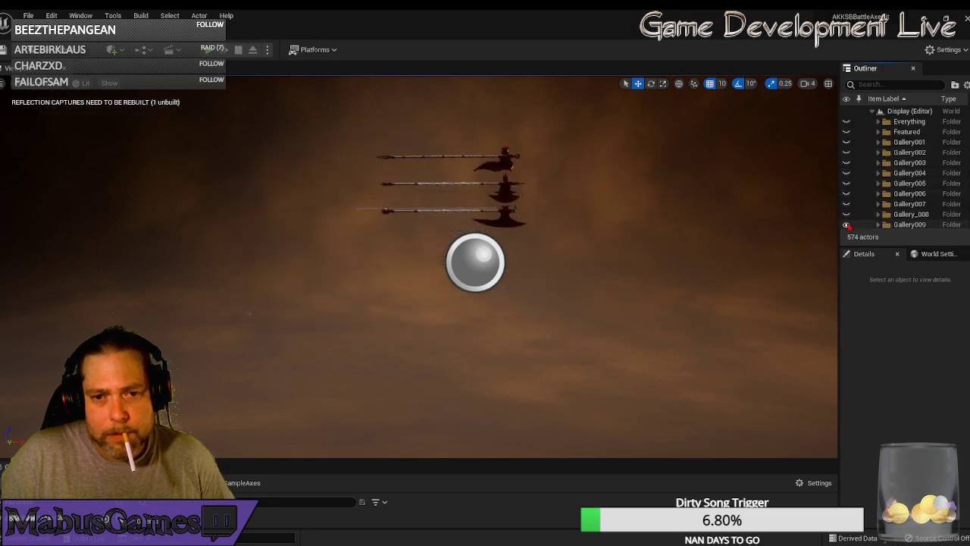
{"action": "left_click", "coordinate": [846, 224]}
{"action": "right_click_drag", "start_coordinate": [479, 400], "coordinate": [465, 366]}
{"action": "key", "text": "g"}
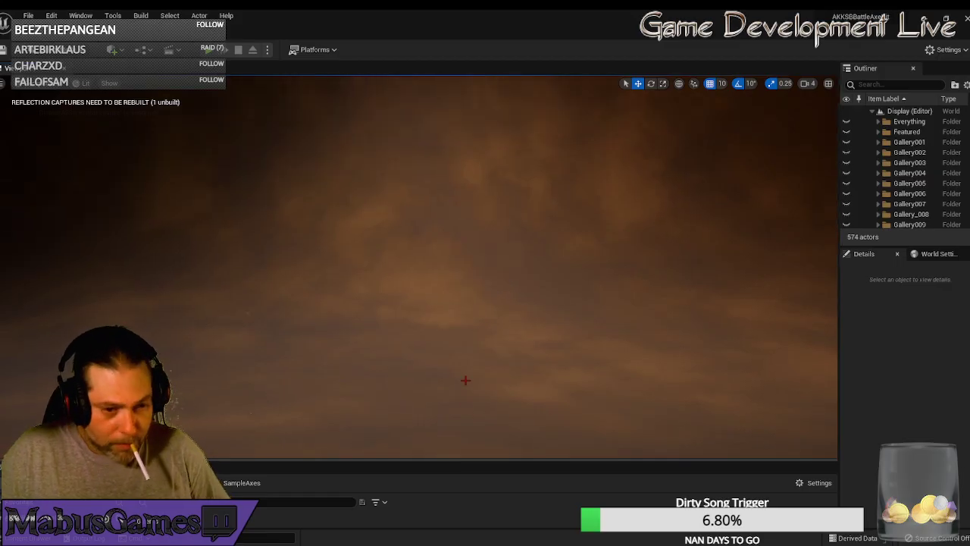
- Enlarge the Content Browser and show the contents of the Meshes folder
{"action": "left_click_drag", "start_coordinate": [431, 460], "coordinate": [248, 307]}
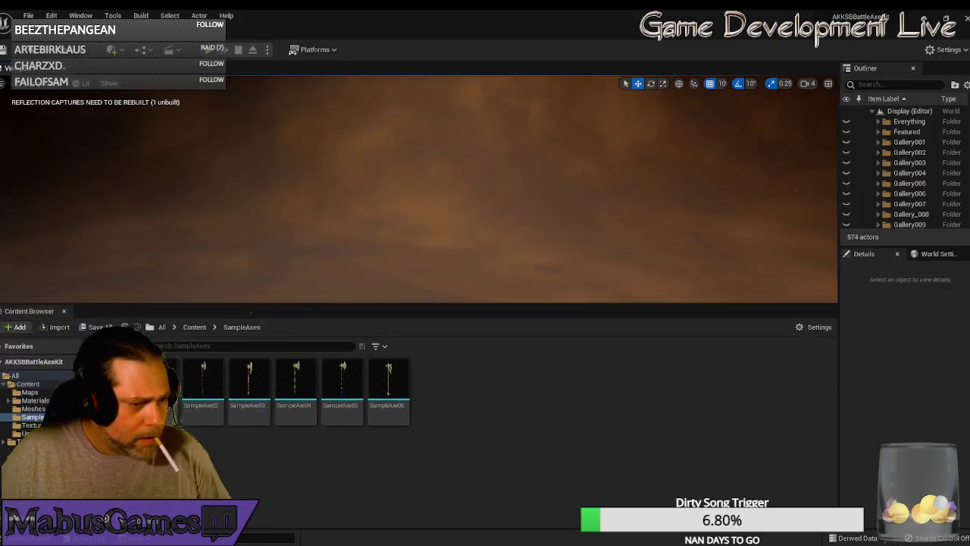
{"action": "left_click", "coordinate": [32, 425]}
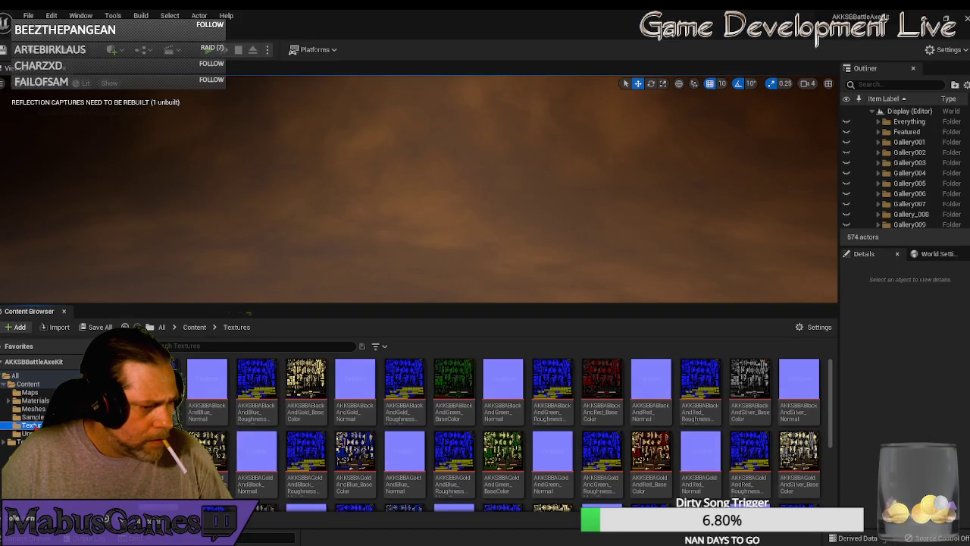
{"action": "left_click", "coordinate": [34, 409]}
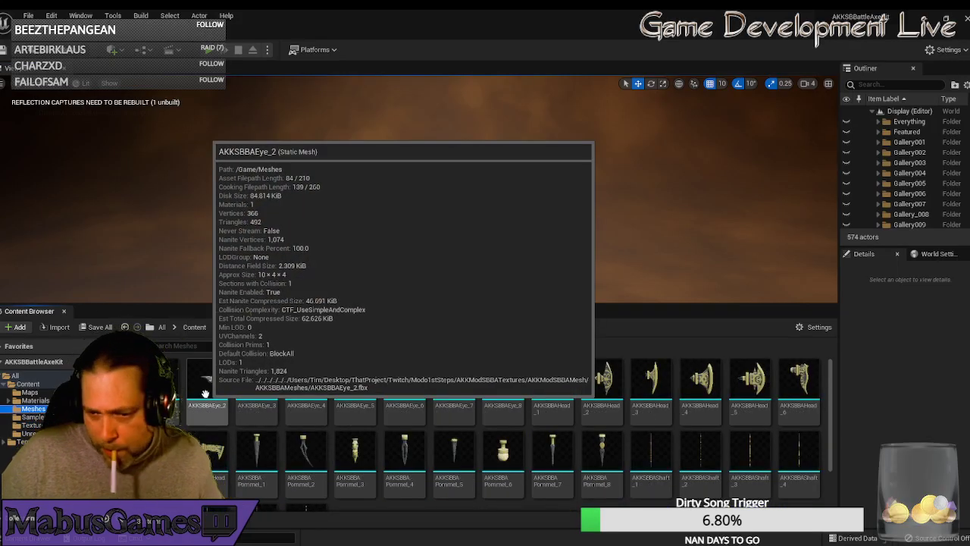
- Place AKKSBBAEye_5, the twin-bladed head, AKKSBBAPommel_6 and AKKSBBAShaft_4 together in the level and raise them to a Z location of 80
{"action": "left_click", "coordinate": [355, 383]}
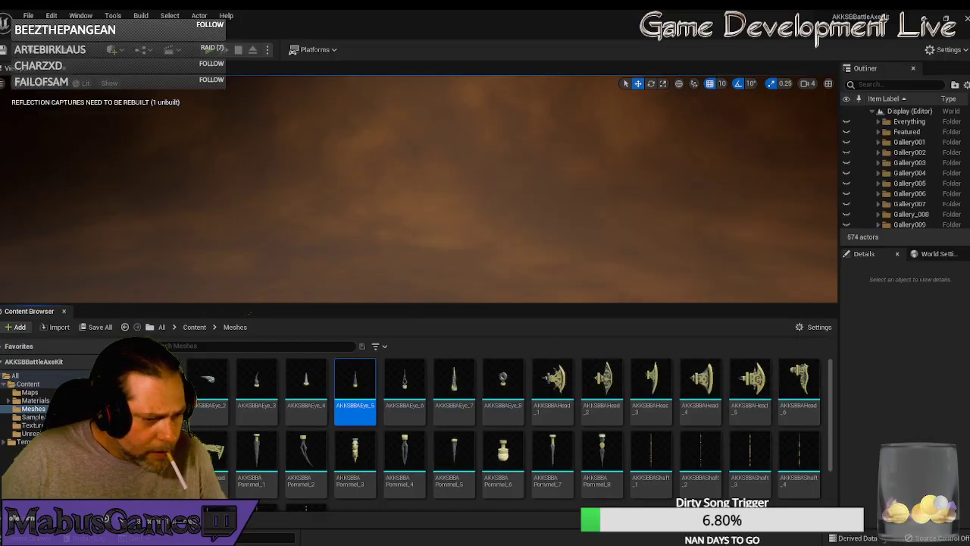
{"action": "left_click", "coordinate": [502, 470]}
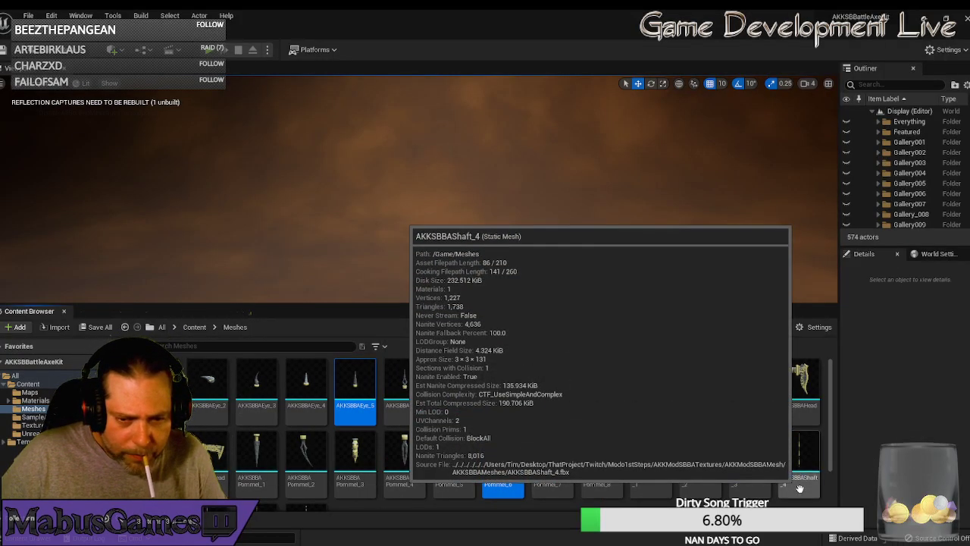
{"action": "left_click_drag", "start_coordinate": [805, 485], "coordinate": [453, 257]}
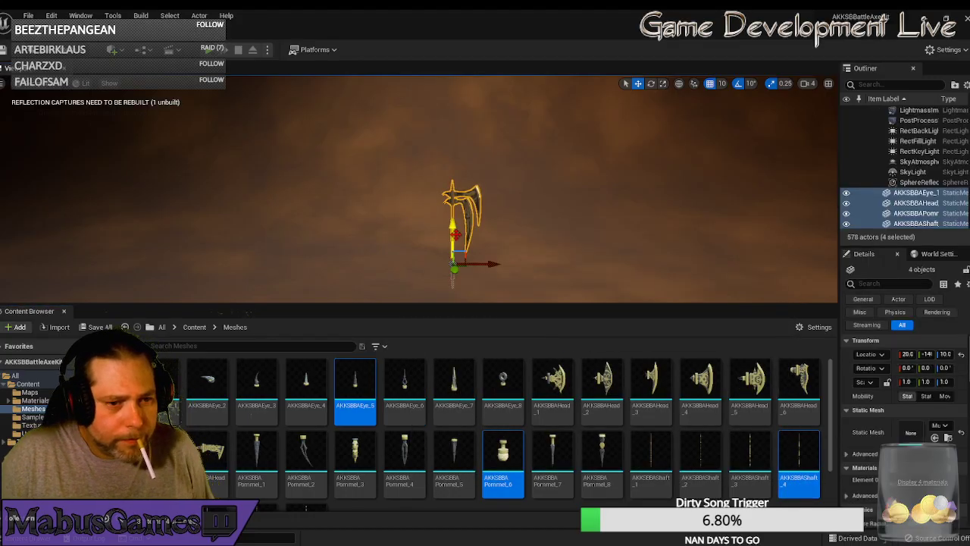
{"action": "right_click_drag", "start_coordinate": [398, 172], "coordinate": [531, 175]}
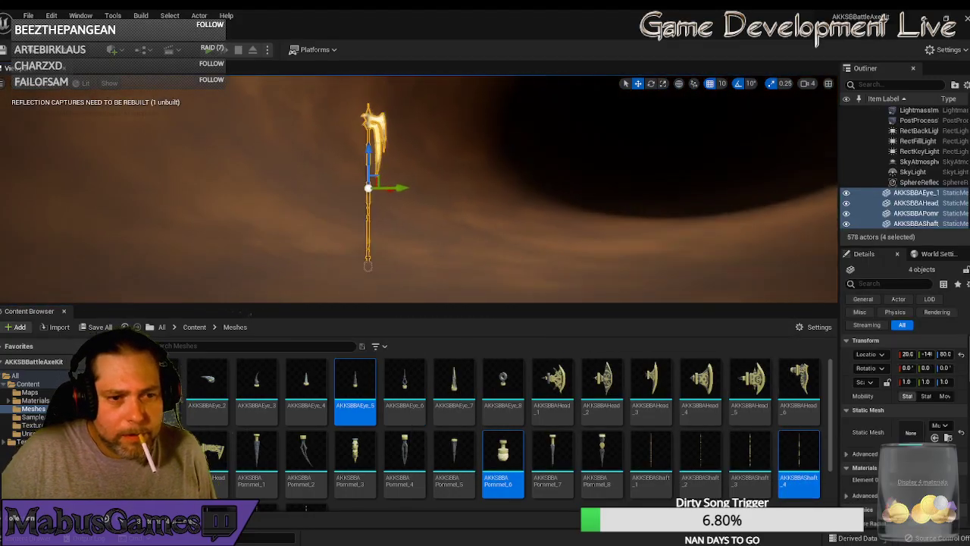
{"action": "right_click_drag", "start_coordinate": [396, 171], "coordinate": [379, 220]}
- Group the four placed axe parts, deselect them and reduce the Content Browser's height to frame the whole axe
{"action": "key", "text": "ctrl+g"}
{"action": "left_click", "coordinate": [500, 253]}
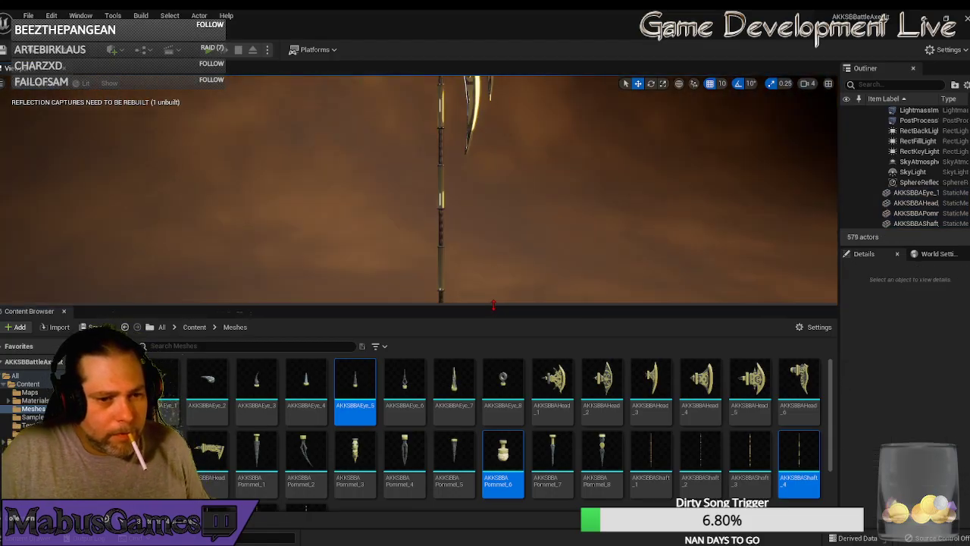
{"action": "left_click_drag", "start_coordinate": [493, 311], "coordinate": [492, 411]}
{"action": "right_click_drag", "start_coordinate": [486, 251], "coordinate": [503, 357]}
{"action": "key", "text": "w"}
{"action": "key", "text": "s"}
{"action": "key", "text": "s"}
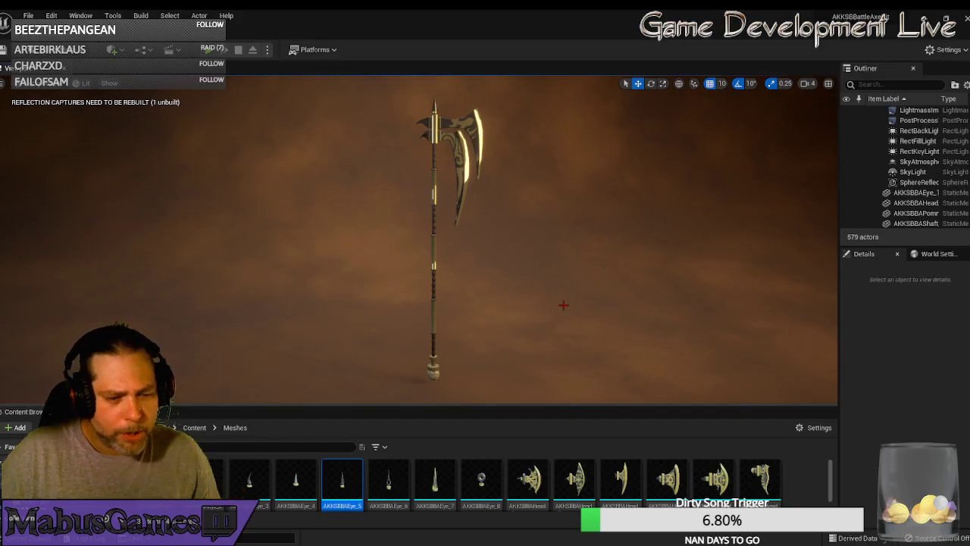
- Place a hooked eye, a single-bladed head, AKKSBBAPommel_3 and AKKSBBAShaft_8 together in the level and raise them to a Z location of 80
{"action": "left_click", "coordinate": [206, 481]}
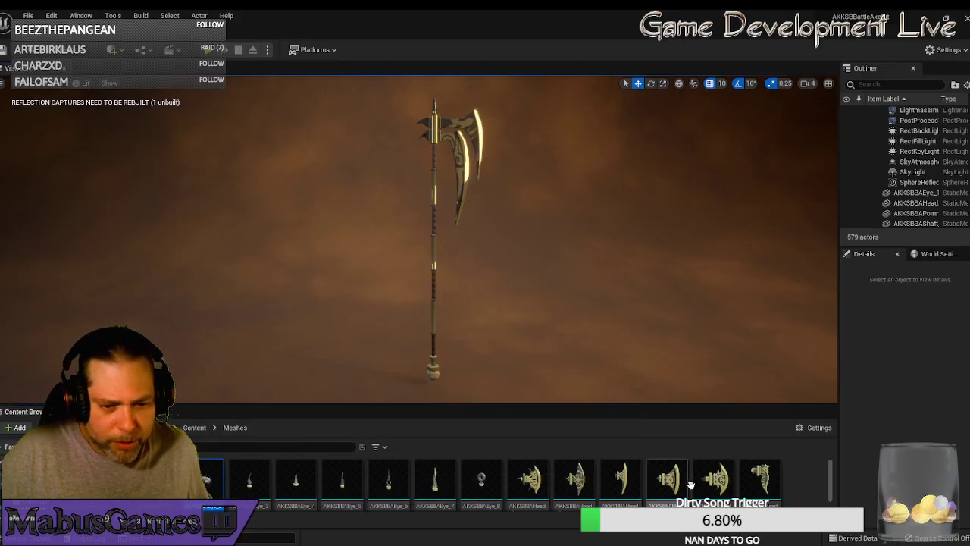
{"action": "left_click", "coordinate": [714, 479]}
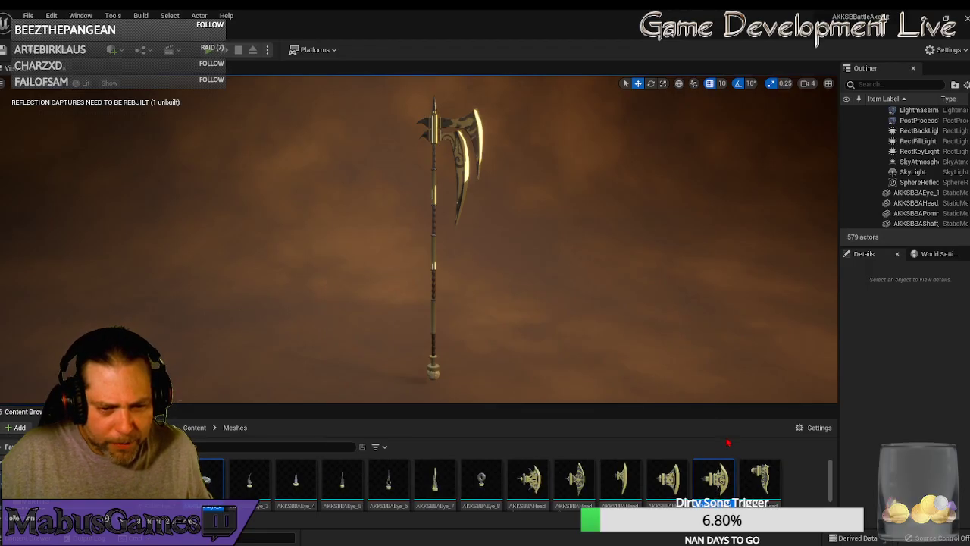
{"action": "scroll", "coordinate": [670, 482], "scroll_direction": "down", "scroll_amount": 3}
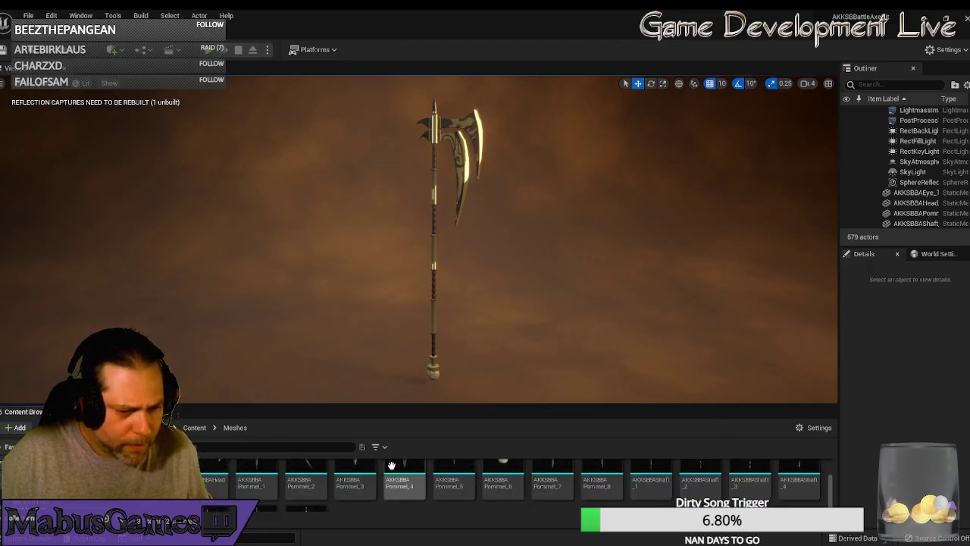
{"action": "left_click", "coordinate": [356, 483]}
{"action": "scroll", "coordinate": [404, 493], "scroll_direction": "down", "scroll_amount": 2}
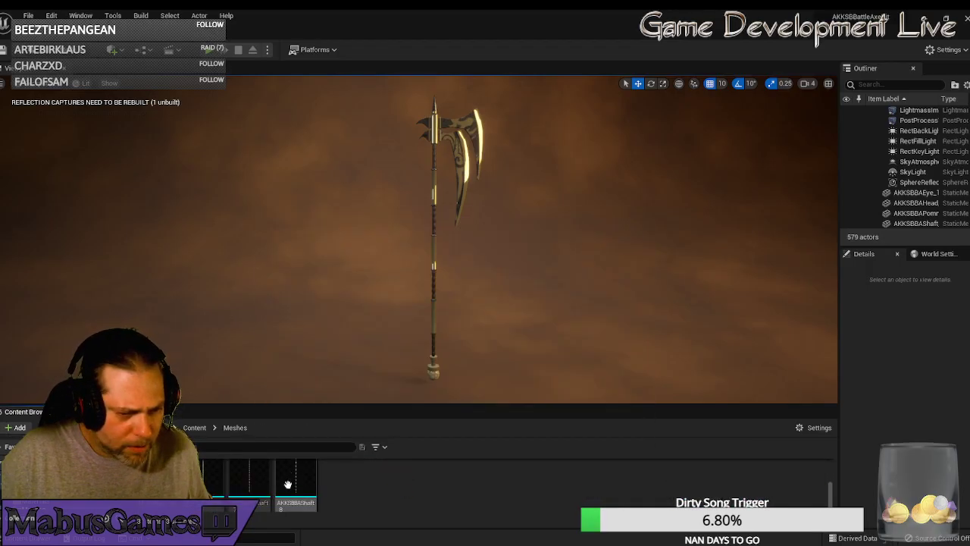
{"action": "left_click", "coordinate": [307, 494]}
{"action": "left_click_drag", "start_coordinate": [307, 494], "coordinate": [343, 348]}
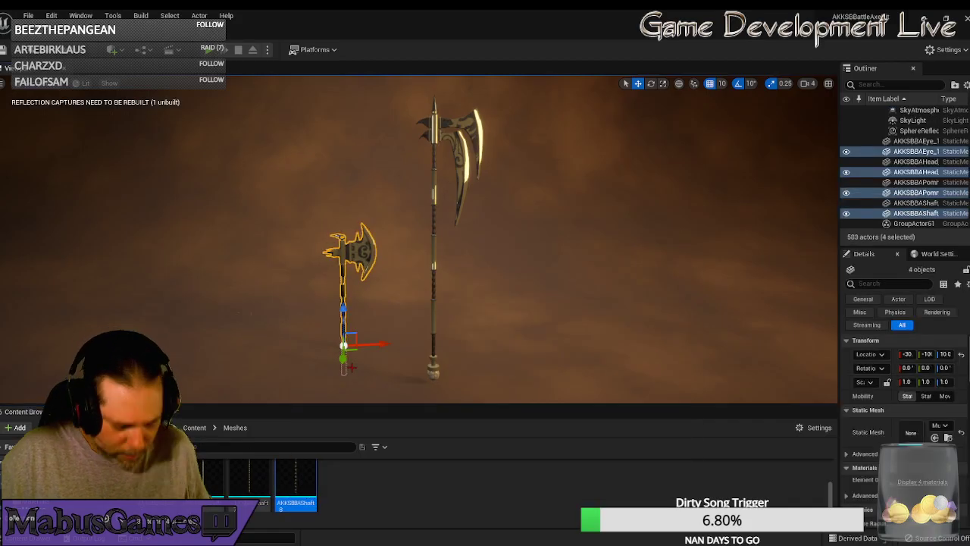
{"action": "left_click_drag", "start_coordinate": [352, 310], "coordinate": [359, 201]}
- Move the single-bladed axe to X -20 and Y -40 so it stands beside the twin-bladed axe, and deselect it
{"action": "right_click_drag", "start_coordinate": [371, 214], "coordinate": [388, 229]}
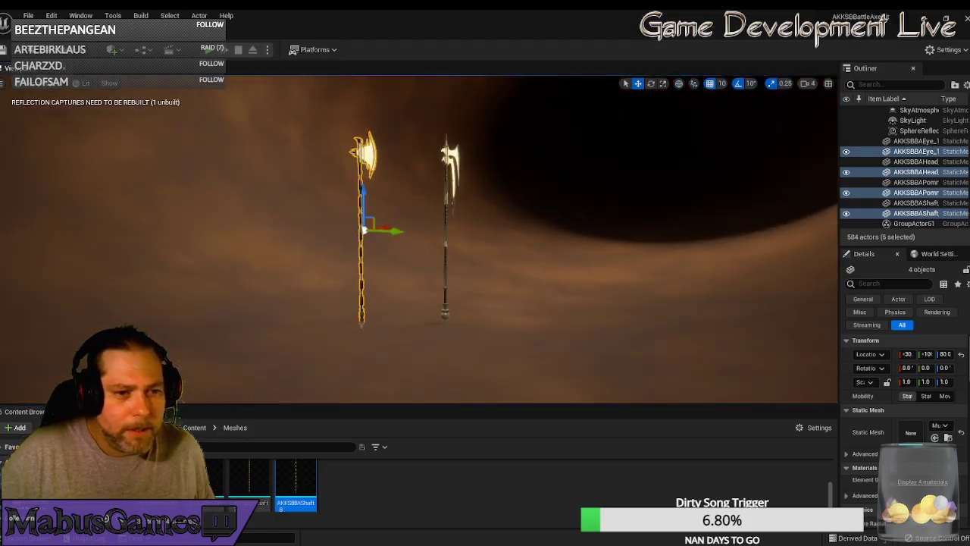
{"action": "left_click_drag", "start_coordinate": [388, 230], "coordinate": [485, 245]}
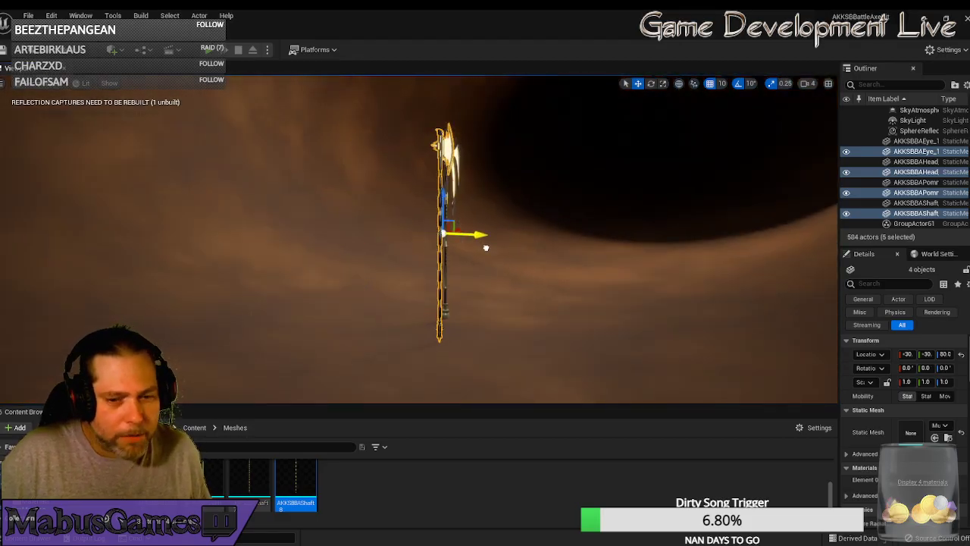
{"action": "right_click_drag", "start_coordinate": [559, 331], "coordinate": [356, 340]}
{"action": "right_click_drag", "start_coordinate": [409, 255], "coordinate": [434, 248]}
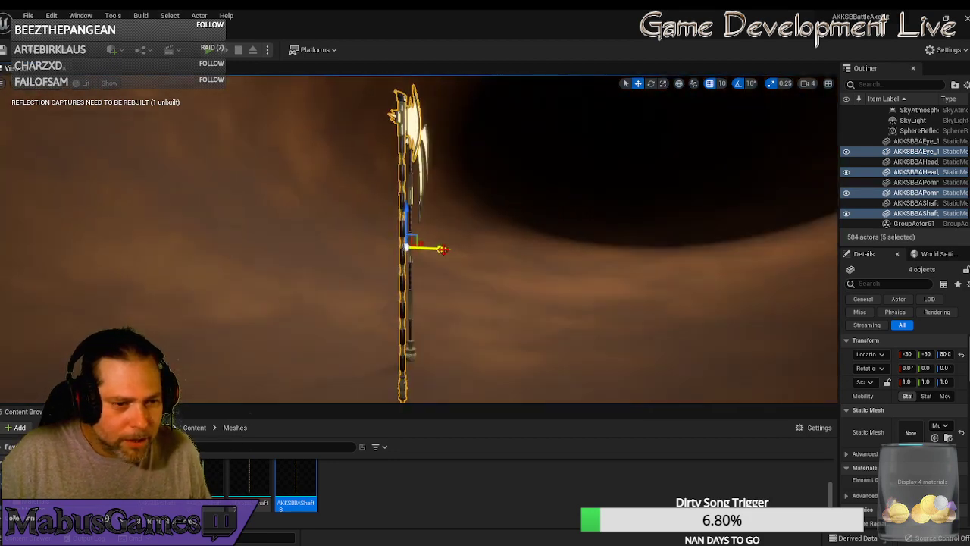
{"action": "left_click_drag", "start_coordinate": [433, 249], "coordinate": [415, 247]}
{"action": "right_click_drag", "start_coordinate": [486, 297], "coordinate": [341, 297]}
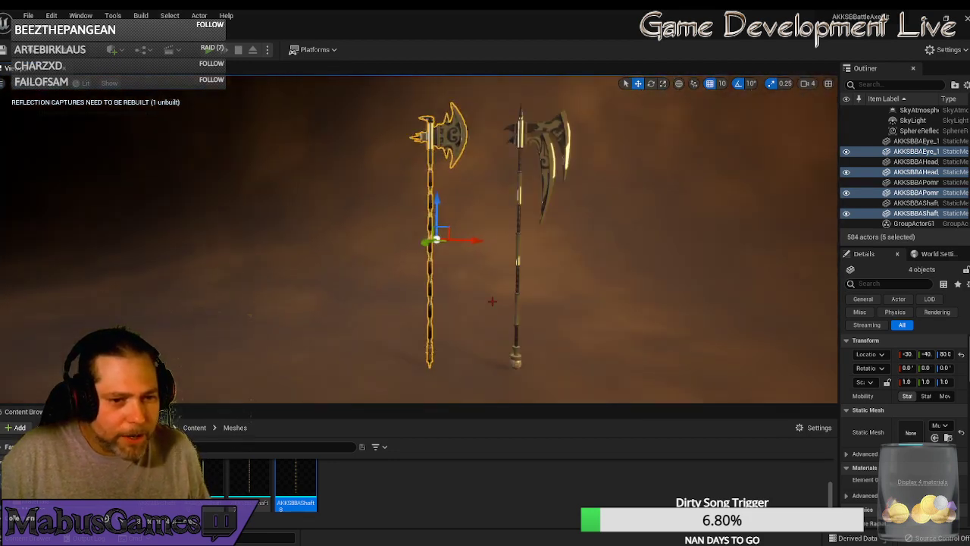
{"action": "left_click_drag", "start_coordinate": [469, 236], "coordinate": [492, 241]}
{"action": "right_click_drag", "start_coordinate": [581, 301], "coordinate": [720, 305]}
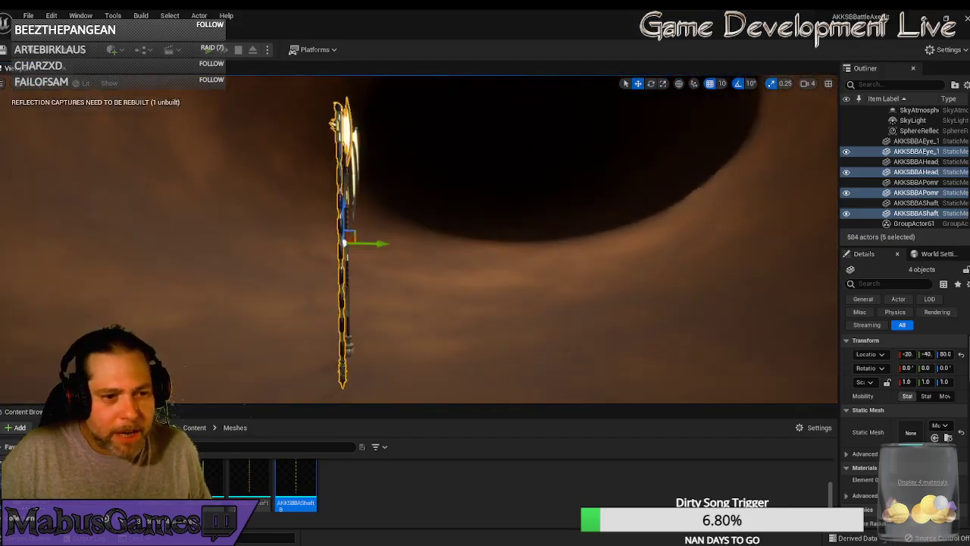
{"action": "right_click_drag", "start_coordinate": [488, 320], "coordinate": [329, 312]}
{"action": "left_click", "coordinate": [493, 341]}
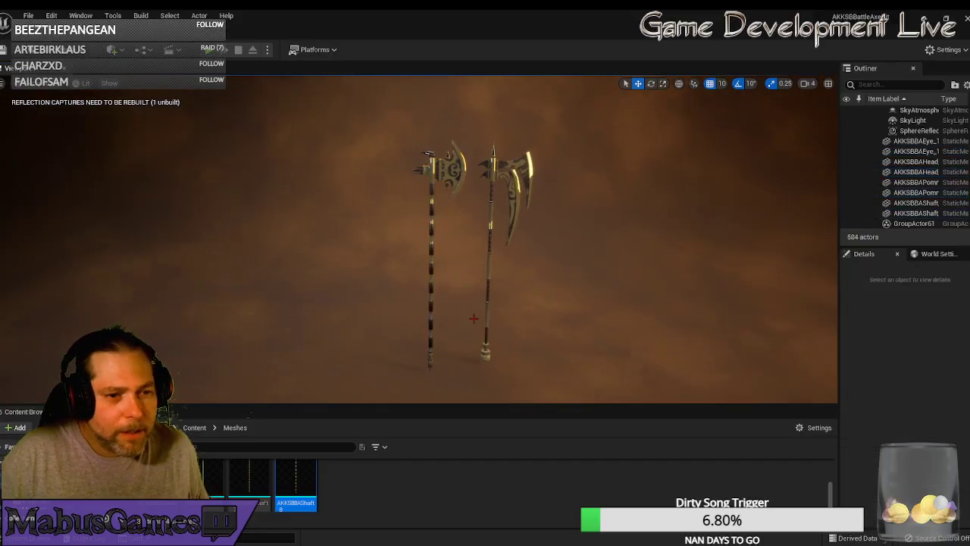
- Ungroup the single-bladed axe into its separate parts, keeping the editor window maximized
{"action": "left_click", "coordinate": [427, 156]}
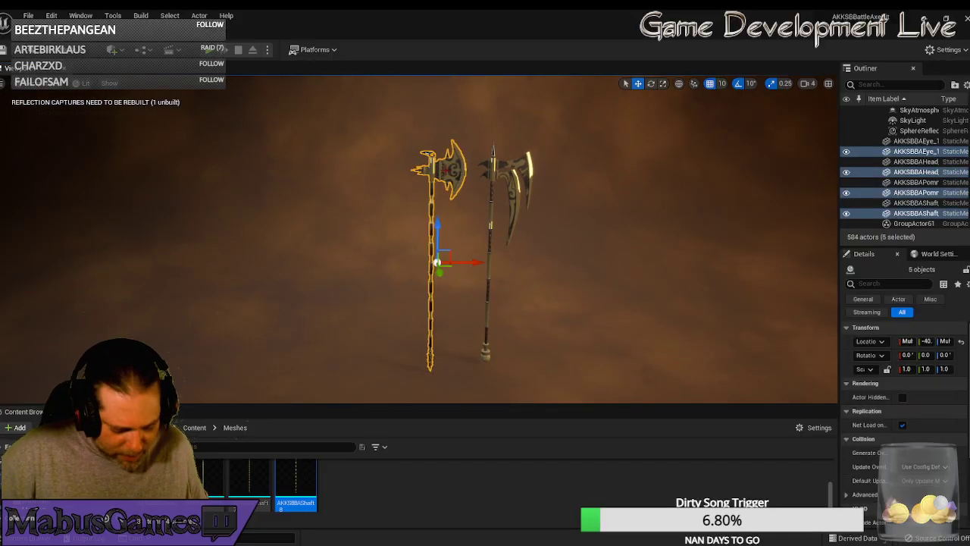
{"action": "key", "text": "shift+g"}
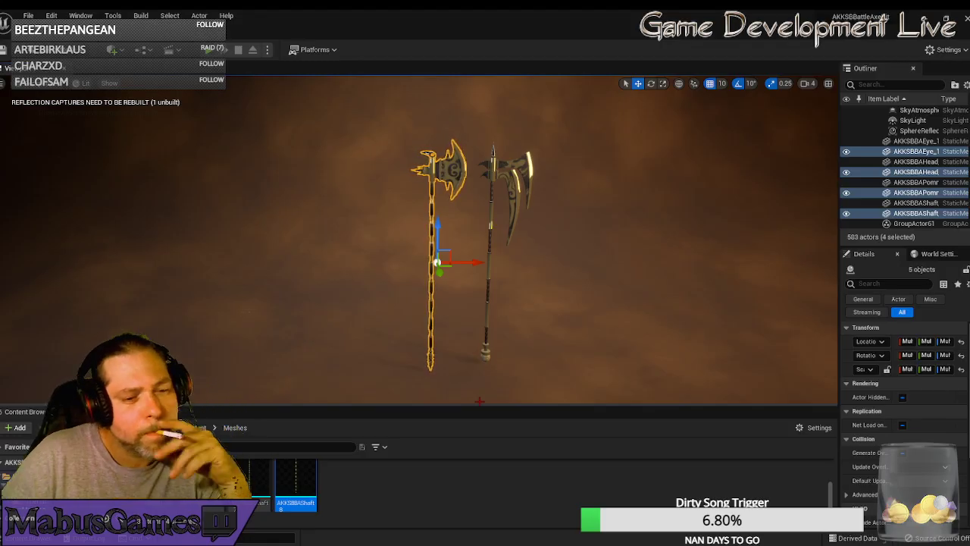
{"action": "double_click", "coordinate": [467, 17]}
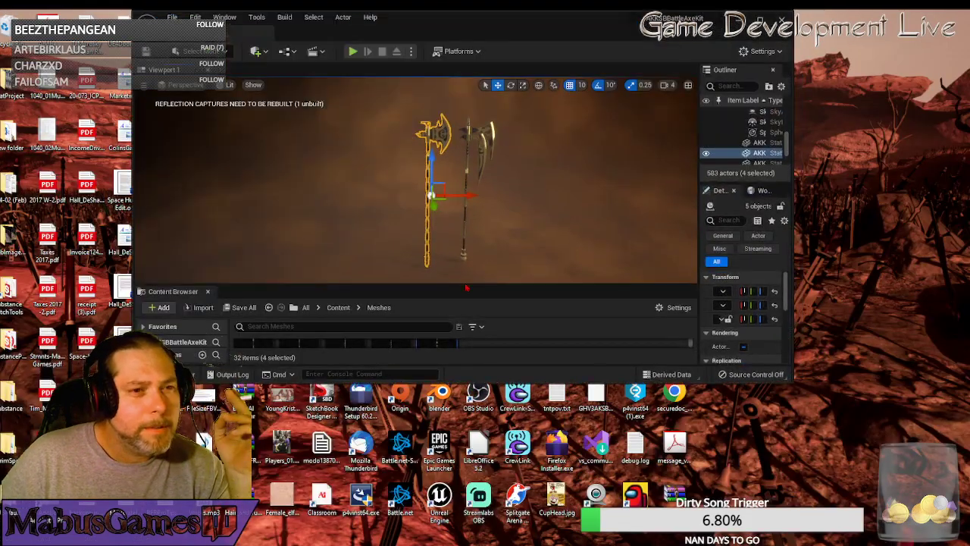
{"action": "left_click_drag", "start_coordinate": [468, 21], "coordinate": [447, 10]}
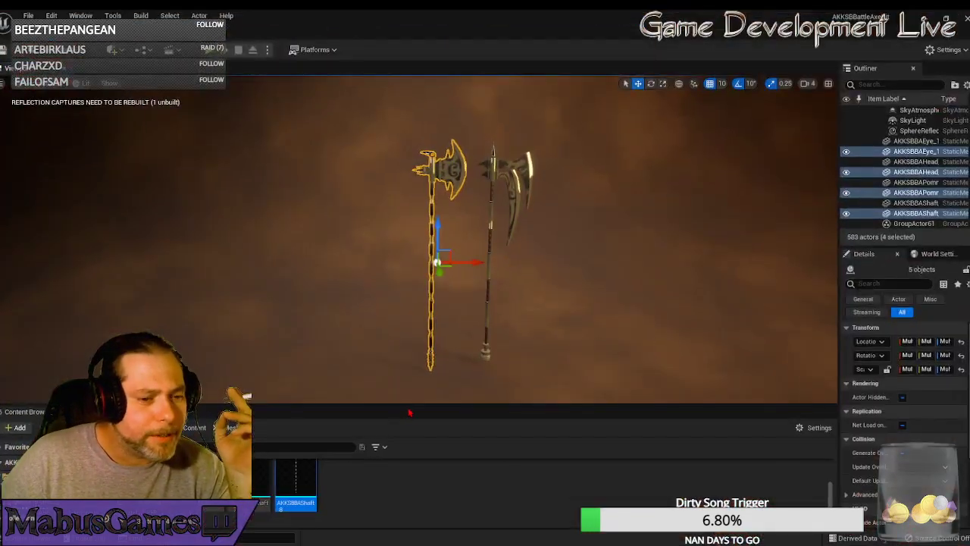
- Enlarge the Content Browser and show the black-and-blue material instances in the Materials folder
{"action": "left_click_drag", "start_coordinate": [410, 409], "coordinate": [410, 365]}
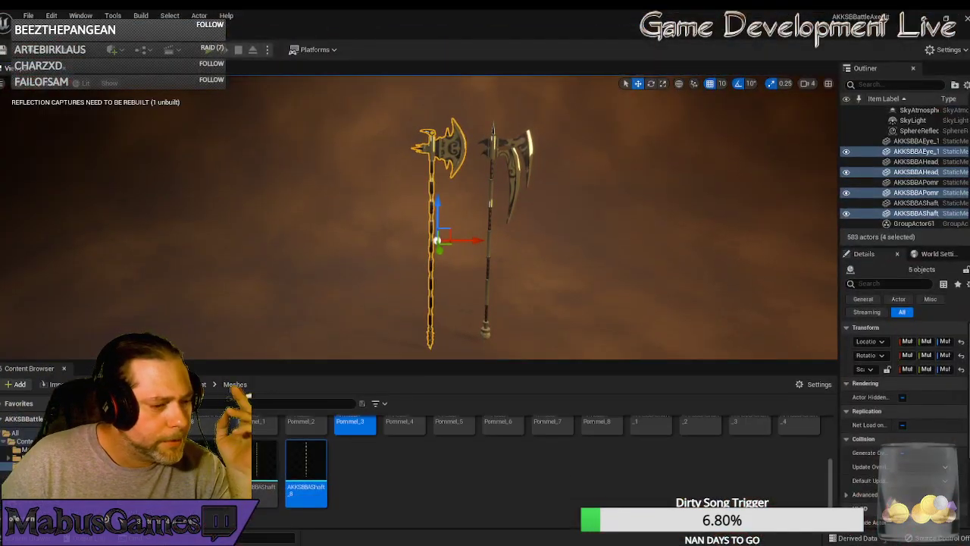
{"action": "left_click", "coordinate": [32, 458]}
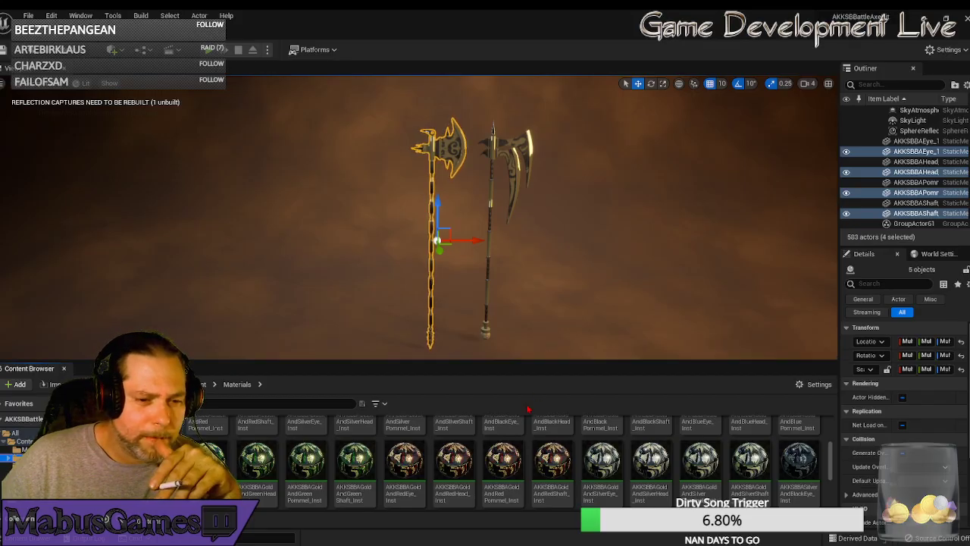
{"action": "left_click_drag", "start_coordinate": [544, 362], "coordinate": [544, 322]}
{"action": "scroll", "coordinate": [538, 409], "scroll_direction": "up", "scroll_amount": 2}
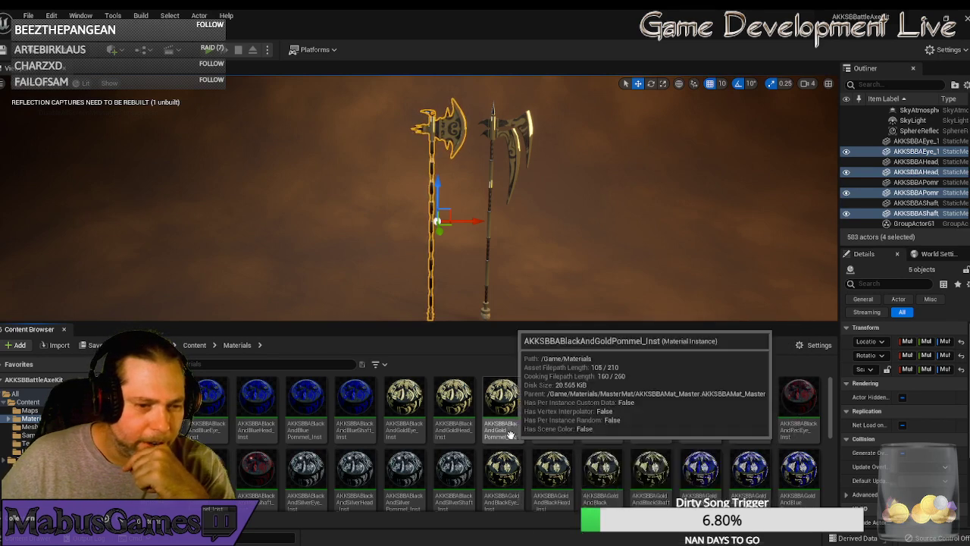
{"action": "scroll", "coordinate": [459, 433], "scroll_direction": "down", "scroll_amount": 1}
{"action": "scroll", "coordinate": [458, 434], "scroll_direction": "up", "scroll_amount": 1}
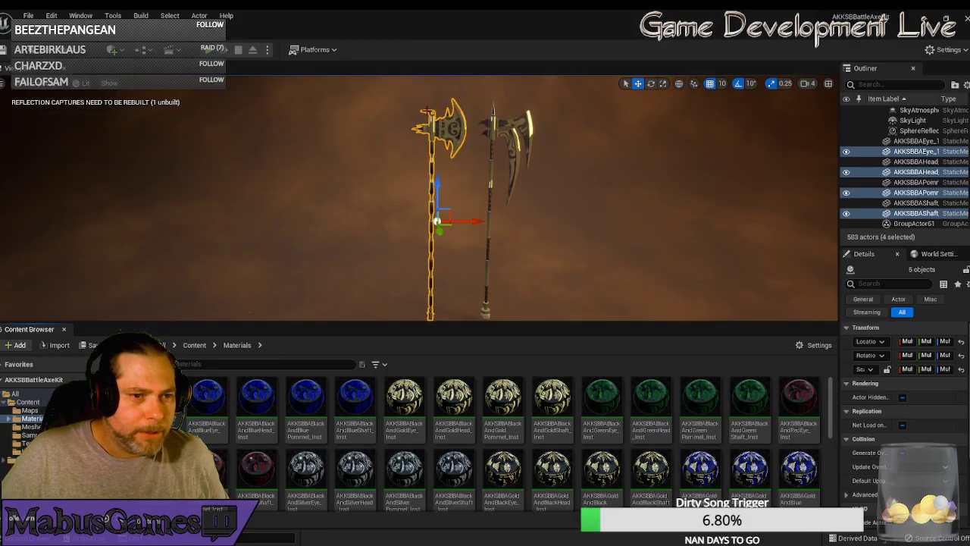
- Apply AKKSBBABlackAndBlueEye_Inst to the single-bladed axe's eye and AKKSBBABlackAndBlueHead_Inst to its head
{"action": "double_click", "coordinate": [427, 111]}
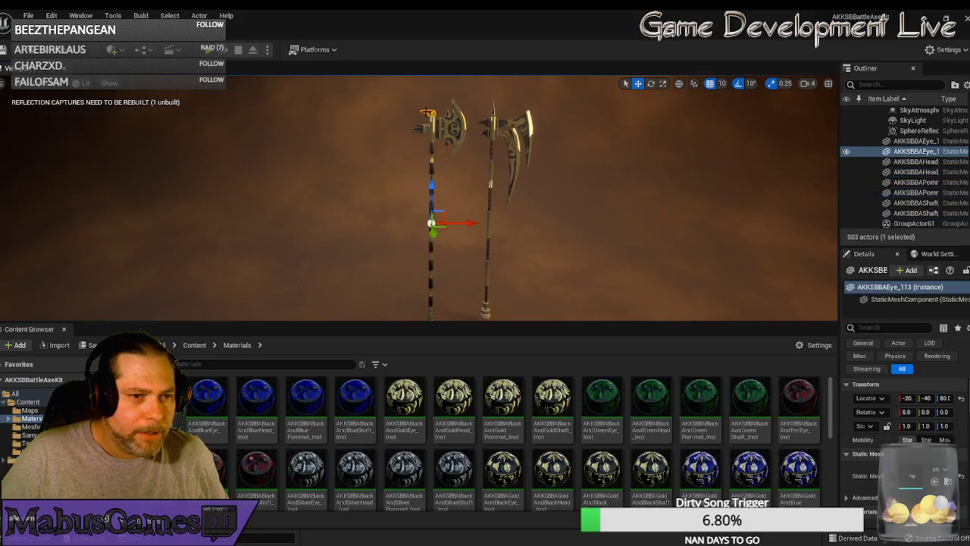
{"action": "left_click", "coordinate": [207, 398]}
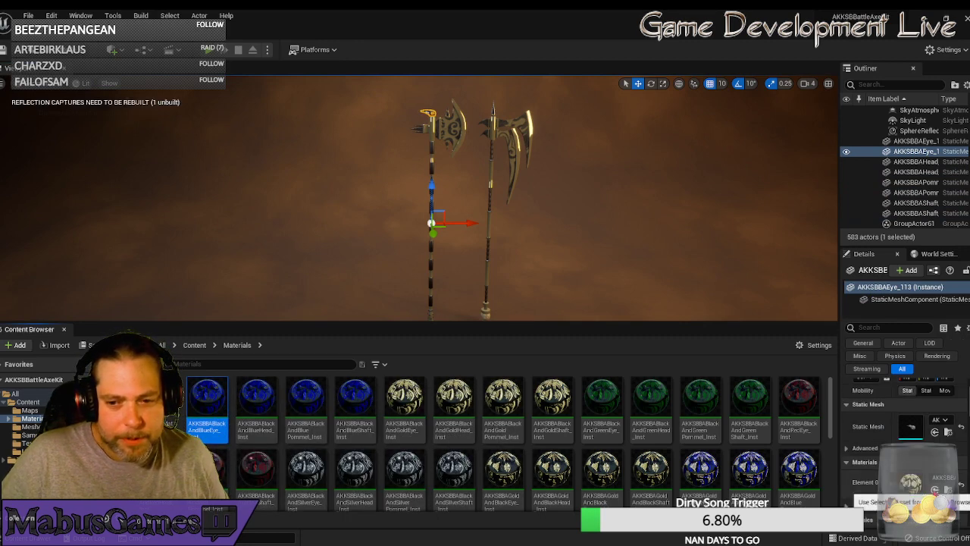
{"action": "left_click", "coordinate": [241, 385]}
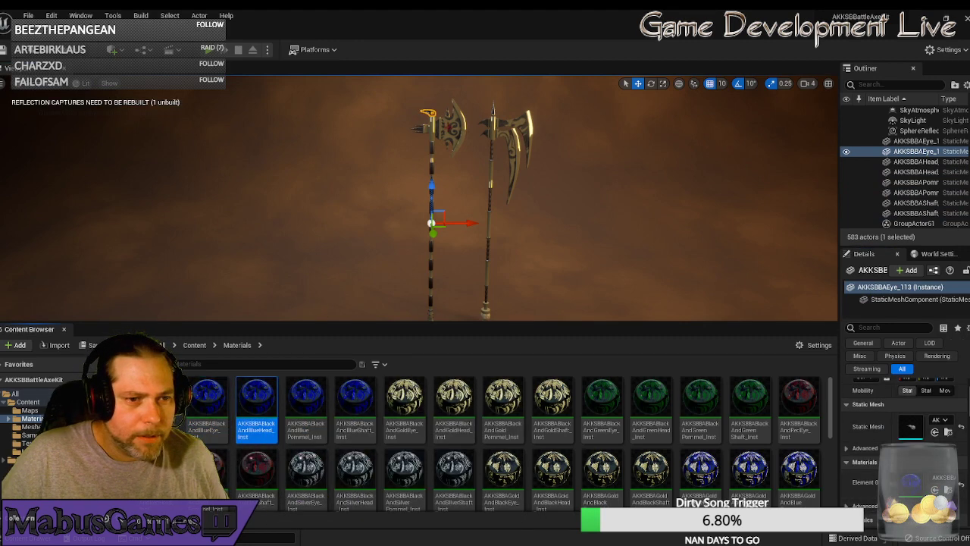
{"action": "left_click", "coordinate": [448, 127]}
{"action": "left_click", "coordinate": [935, 489]}
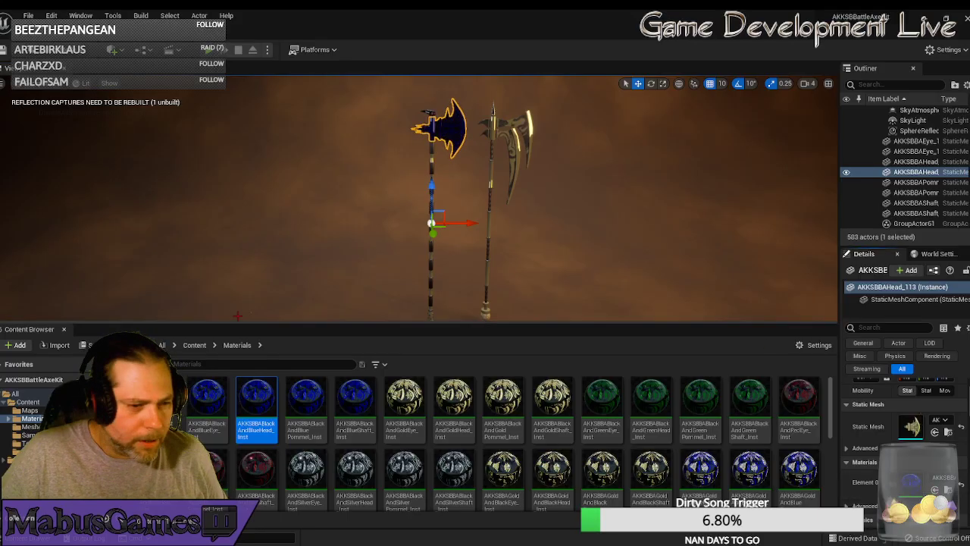
- Apply AKKSBBABlackAndBluePommel_Inst to the single-bladed axe's pommel and AKKSBBABlackAndBlueShaft_Inst to its shaft, and clear the selection
{"action": "left_click", "coordinate": [306, 402]}
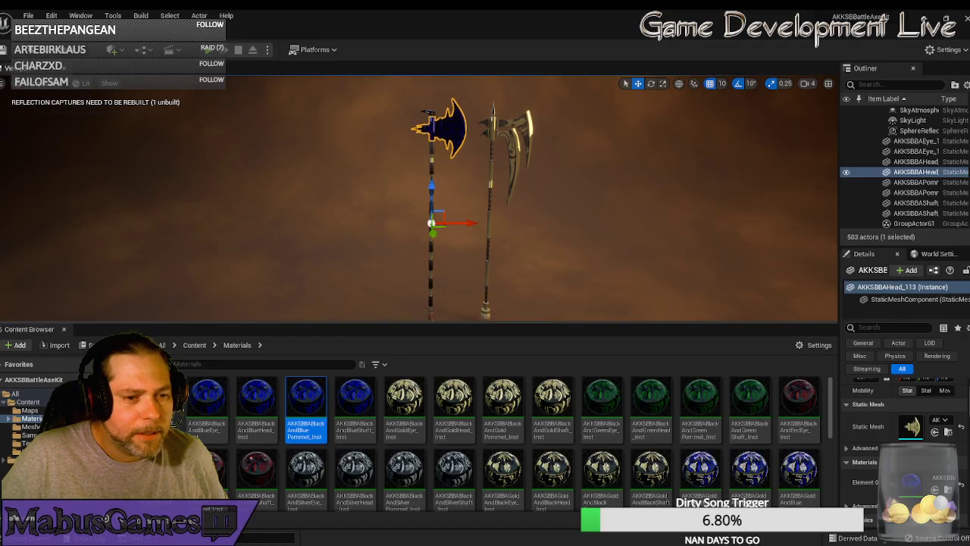
{"action": "left_click", "coordinate": [430, 312]}
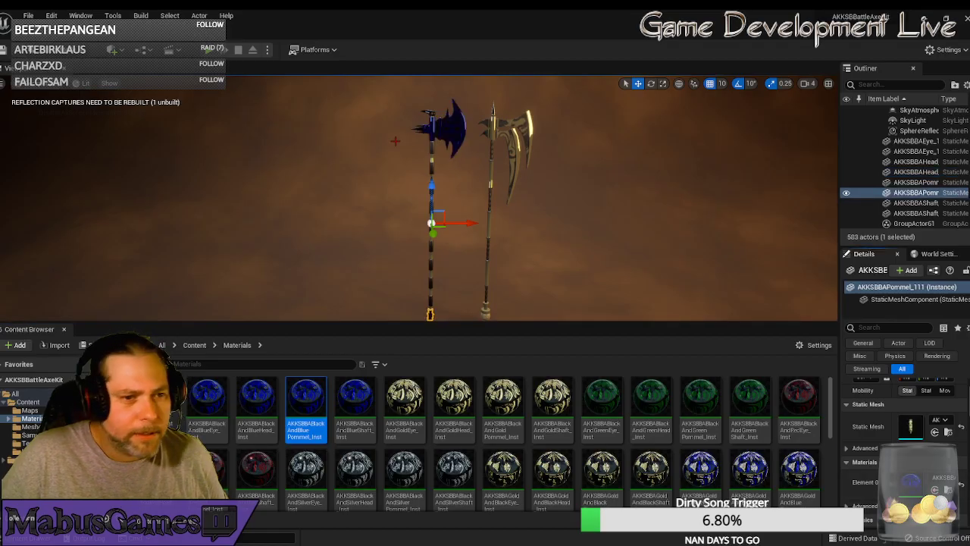
{"action": "left_click", "coordinate": [430, 291]}
{"action": "left_click", "coordinate": [366, 401]}
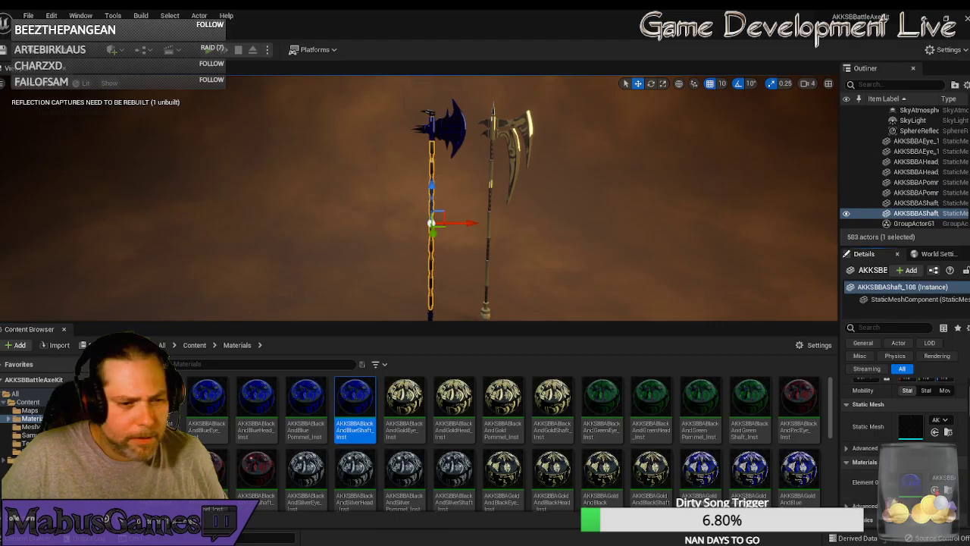
{"action": "left_click", "coordinate": [572, 191]}
- Reduce the Content Browser's height and examine both axes' materials from another viewing angle
{"action": "left_click_drag", "start_coordinate": [556, 317], "coordinate": [561, 283]}
{"action": "left_click_drag", "start_coordinate": [554, 323], "coordinate": [542, 468]}
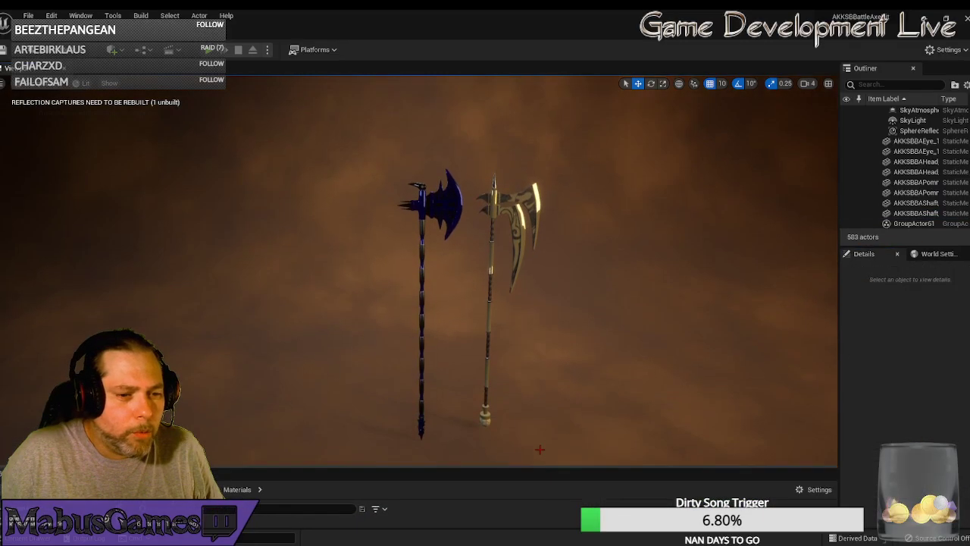
{"action": "left_click_drag", "start_coordinate": [540, 425], "coordinate": [546, 398]}
{"action": "right_click_drag", "start_coordinate": [546, 398], "coordinate": [508, 386]}
{"action": "left_click_drag", "start_coordinate": [513, 326], "coordinate": [512, 402]}
{"action": "right_click_drag", "start_coordinate": [512, 326], "coordinate": [513, 383]}
{"action": "mouse_move", "coordinate": [512, 326]}
{"action": "right_mouse_down"}
{"action": "mouse_move", "coordinate": [580, 322]}
{"action": "mouse_move", "coordinate": [478, 315]}
{"action": "mouse_move", "coordinate": [519, 324]}
{"action": "right_mouse_up"}
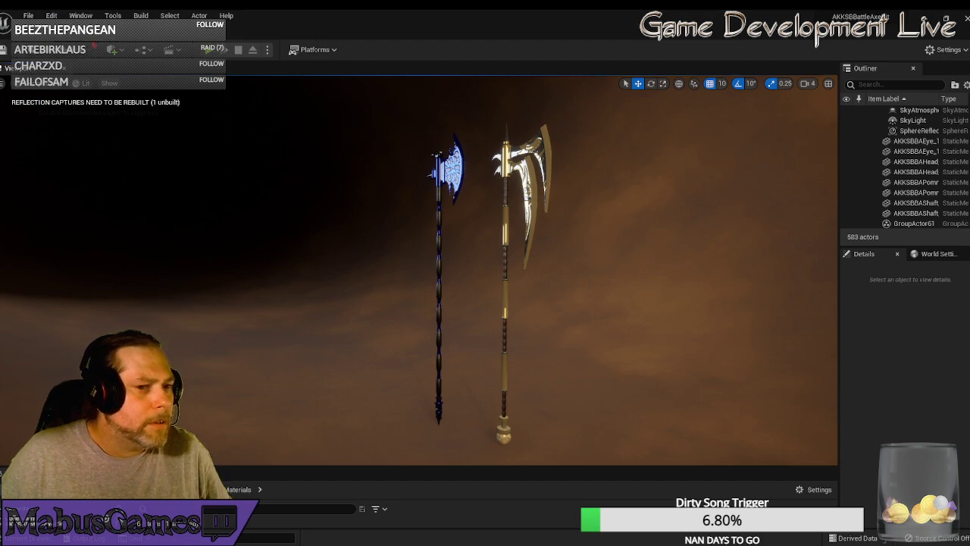
- Delete all parts of the blue single-bladed axe together with the grouped twin-bladed axe from the level
{"action": "left_click", "coordinate": [438, 161]}
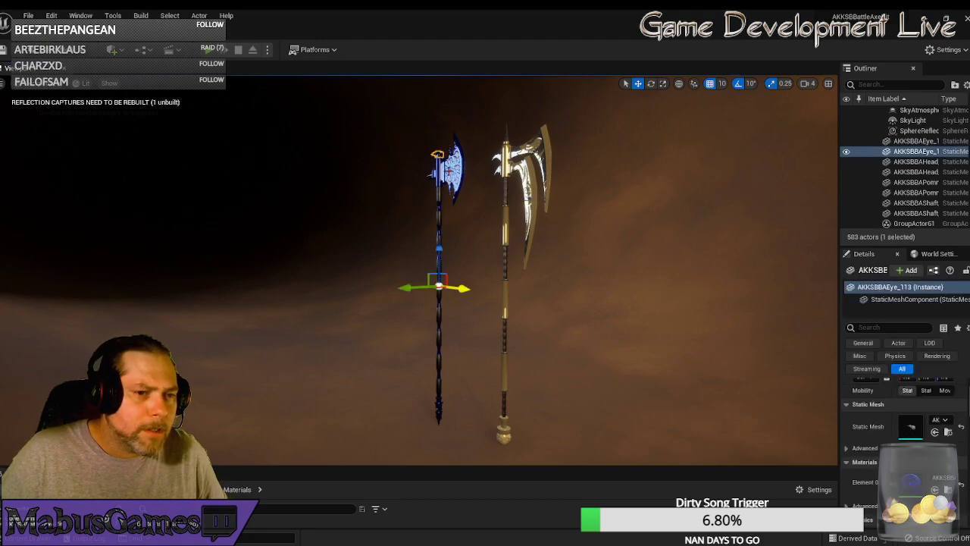
{"action": "left_click", "coordinate": [438, 334], "text": "ctrl"}
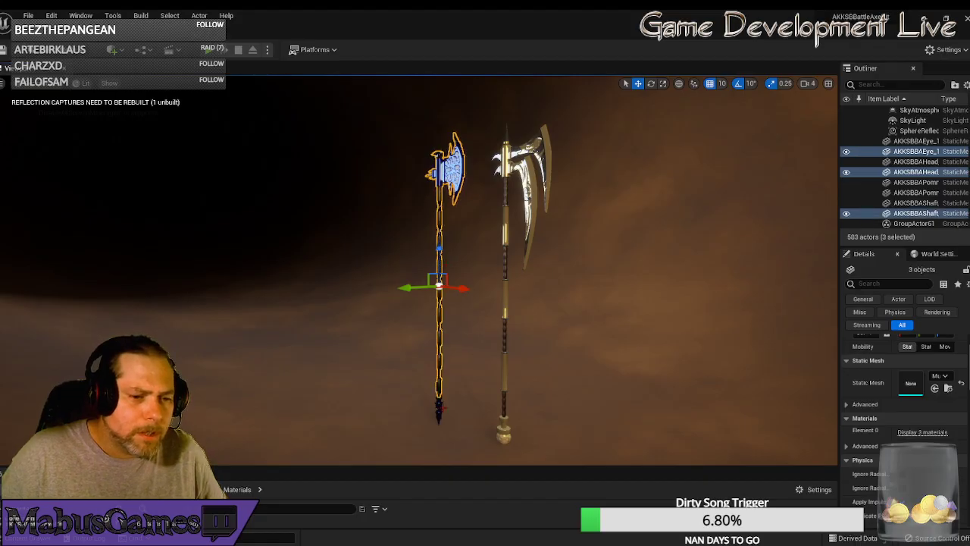
{"action": "left_click", "coordinate": [439, 410], "text": "ctrl"}
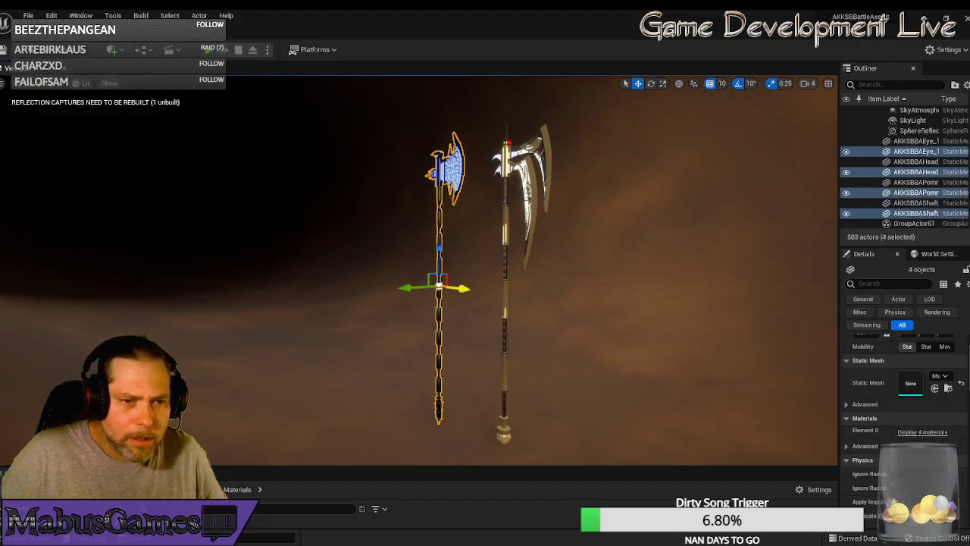
{"action": "left_click", "coordinate": [505, 288], "text": "ctrl"}
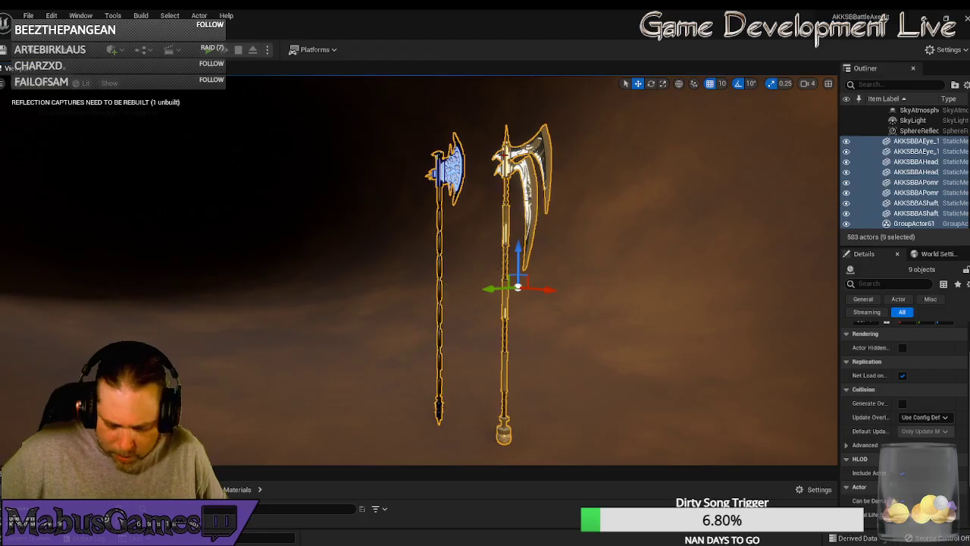
{"action": "key", "text": "Delete"}
{"action": "left_click", "coordinate": [539, 332]}
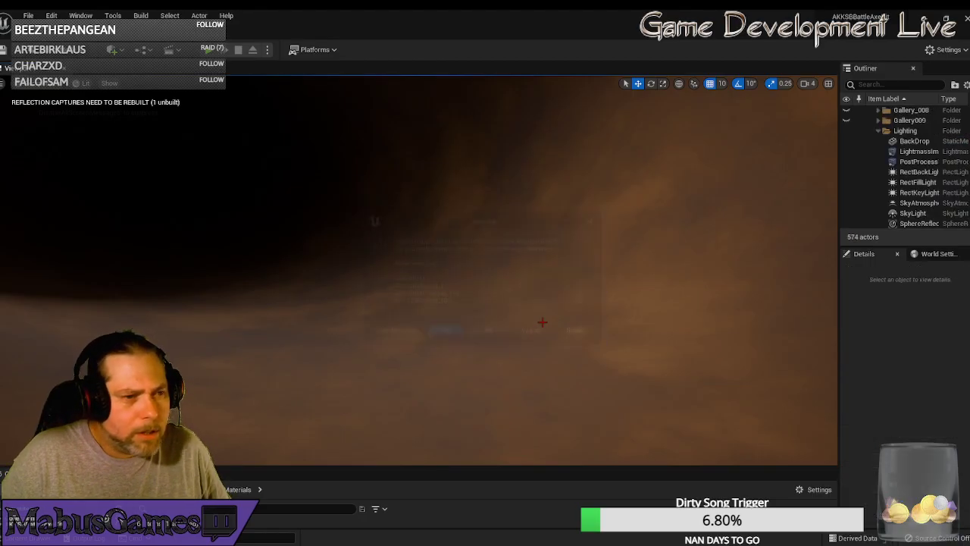
- Save all changes and open the AKKSBBASamples level from the Maps folder
{"action": "left_click", "coordinate": [28, 16]}
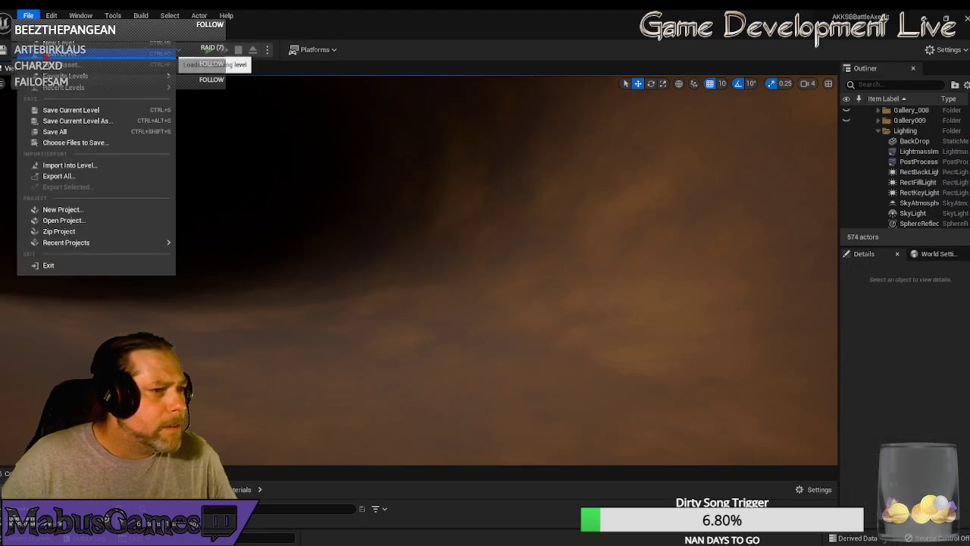
{"action": "left_click", "coordinate": [61, 131]}
{"action": "left_click", "coordinate": [28, 15]}
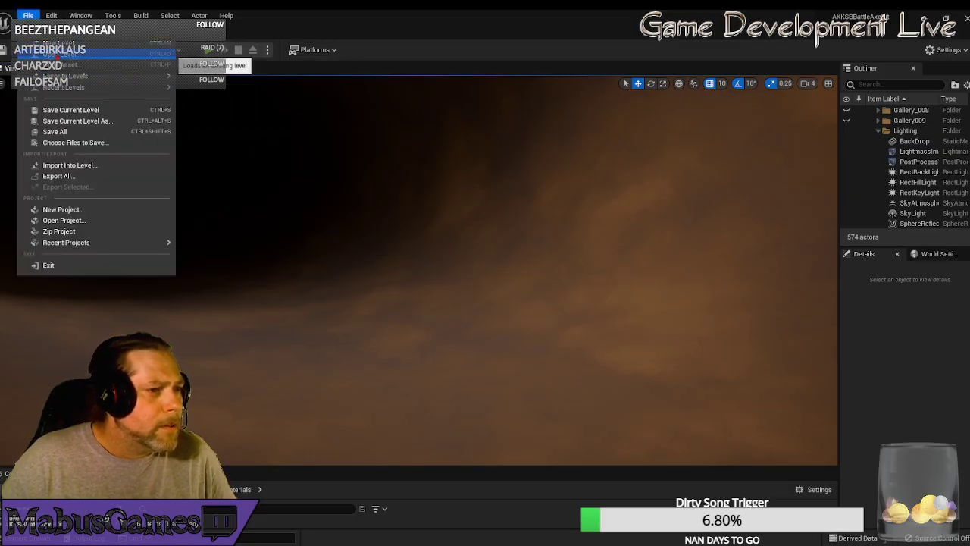
{"action": "left_click", "coordinate": [49, 54]}
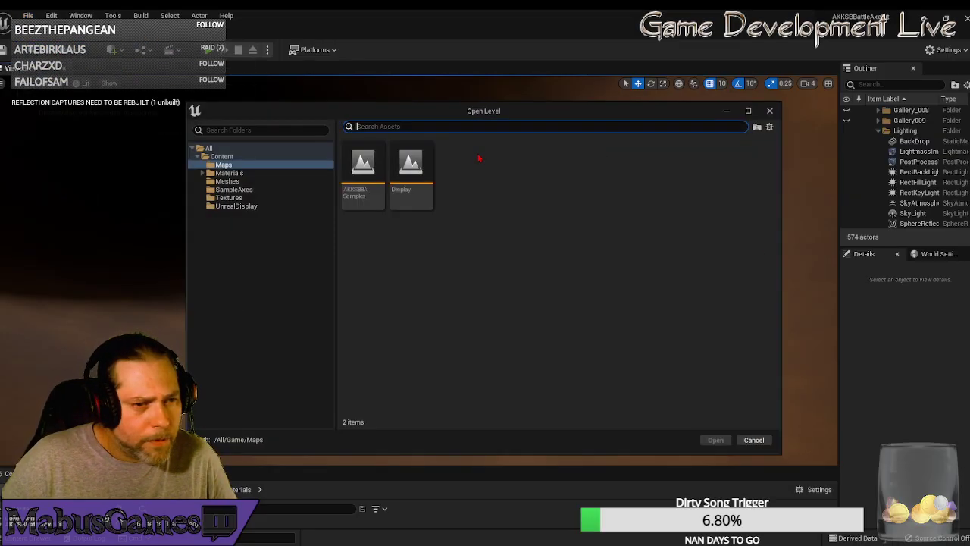
{"action": "double_click", "coordinate": [376, 181]}
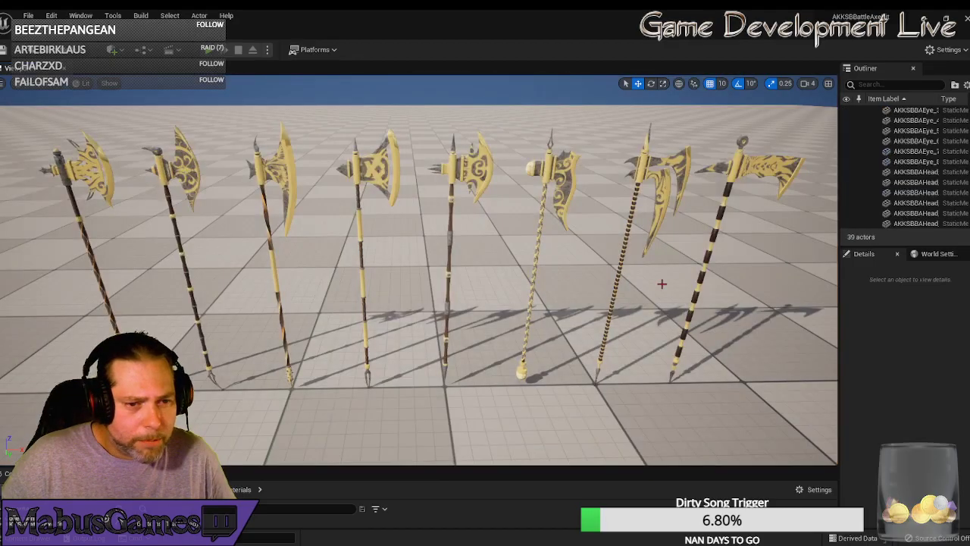
- Enlarge the Content Browser and show the contents of the SampleAxes folder
{"action": "left_click", "coordinate": [554, 169]}
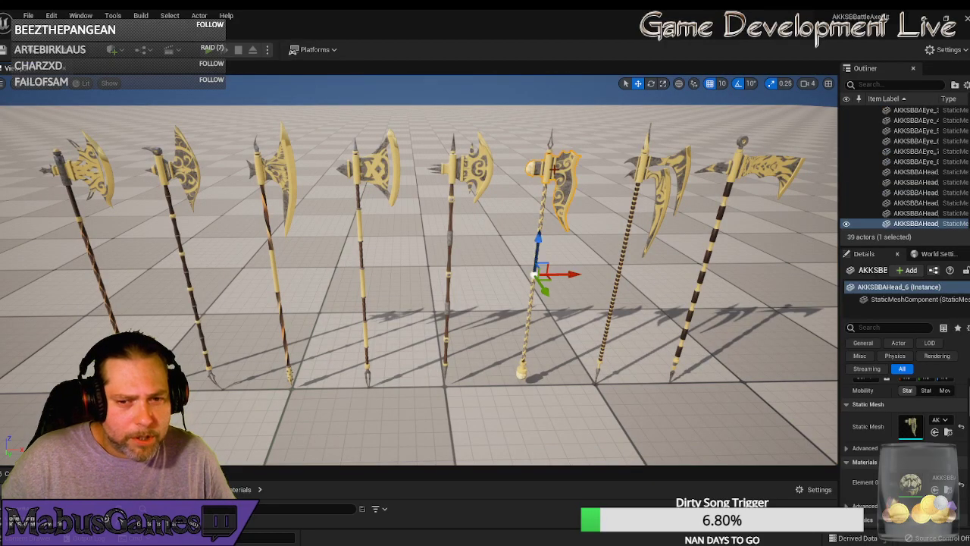
{"action": "left_click_drag", "start_coordinate": [320, 467], "coordinate": [326, 316]}
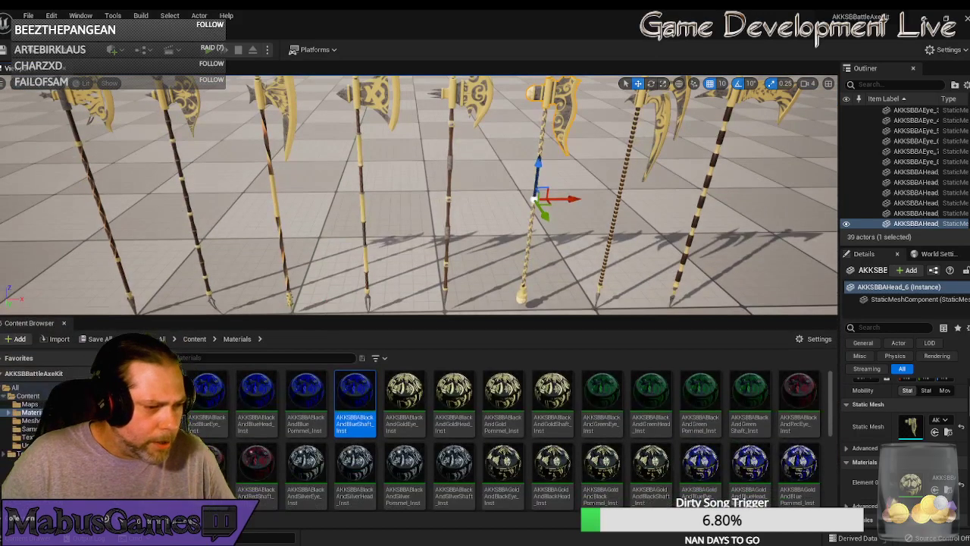
{"action": "left_click", "coordinate": [31, 421]}
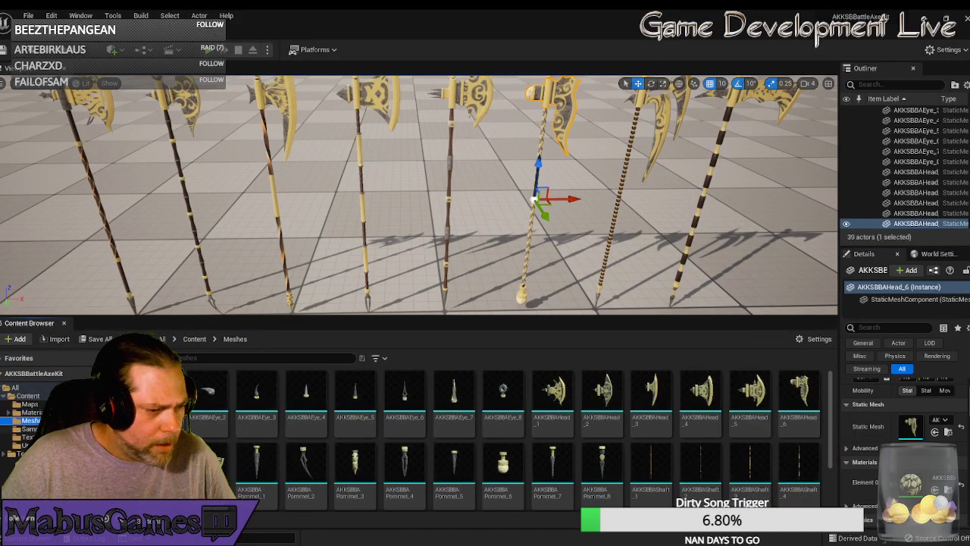
{"action": "left_click", "coordinate": [29, 429]}
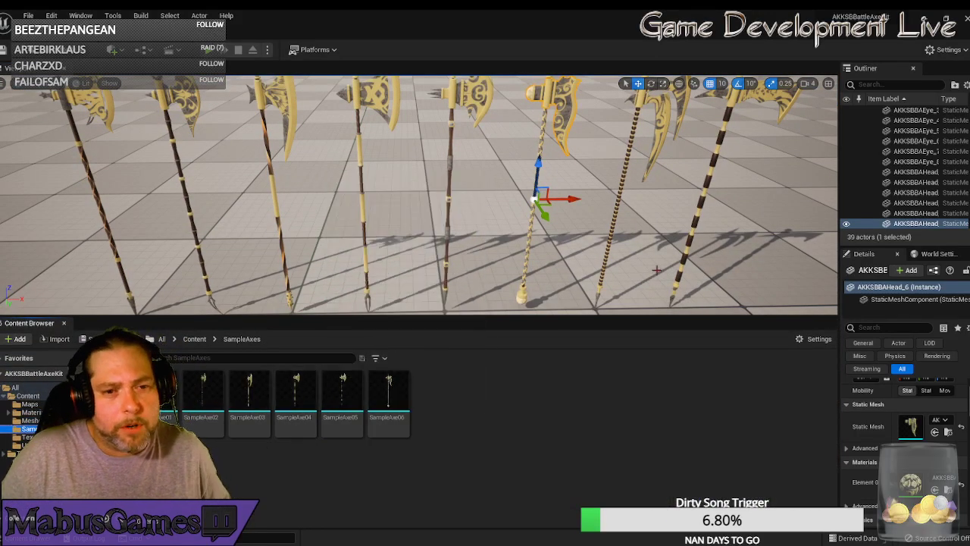
- Merge the seventh axe's eye, head, pommel and shaft into one static mesh saved as SampleAxe07 in the SampleAxes folder
{"action": "right_click_drag", "start_coordinate": [656, 270], "coordinate": [670, 227]}
{"action": "left_click", "coordinate": [595, 195]}
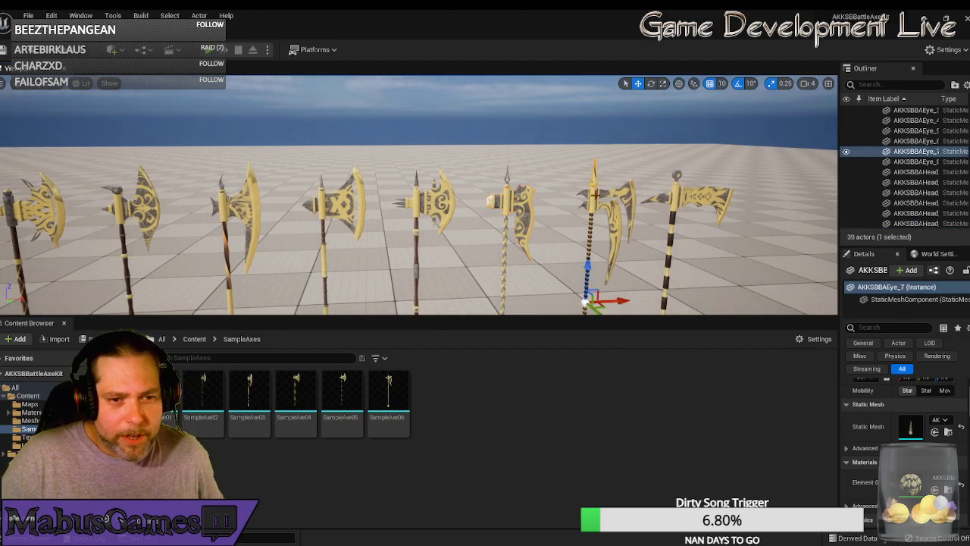
{"action": "key", "text": "s"}
{"action": "mouse_move", "coordinate": [313, 226]}
{"action": "right_mouse_down"}
{"action": "mouse_move", "coordinate": [301, 264]}
{"action": "mouse_move", "coordinate": [313, 212]}
{"action": "right_mouse_up"}
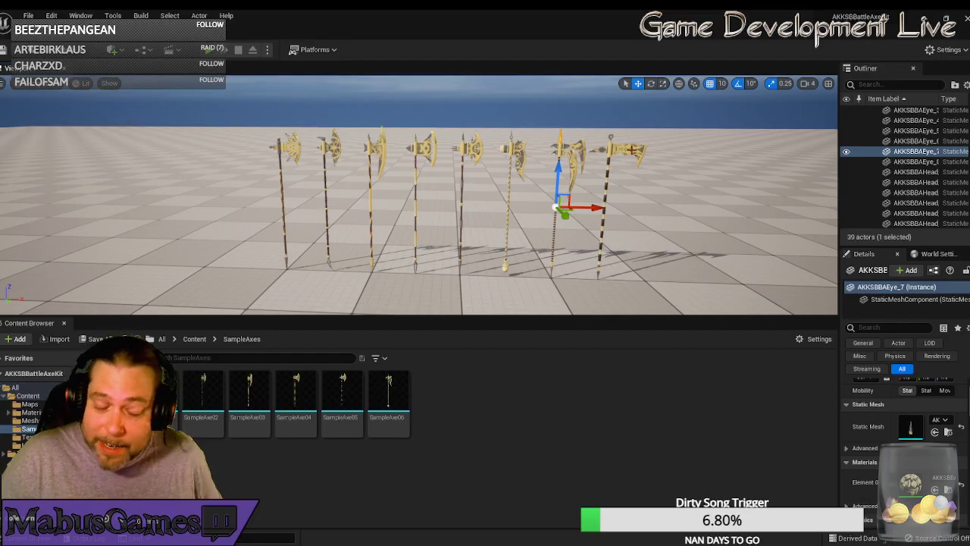
{"action": "scroll", "coordinate": [594, 179], "scroll_direction": "up", "scroll_amount": 3}
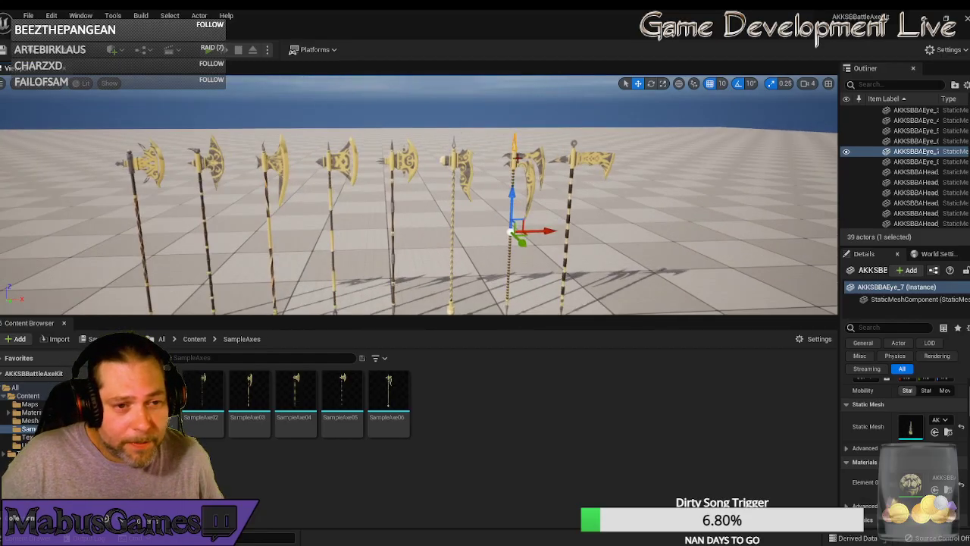
{"action": "left_click", "coordinate": [514, 159], "text": "ctrl"}
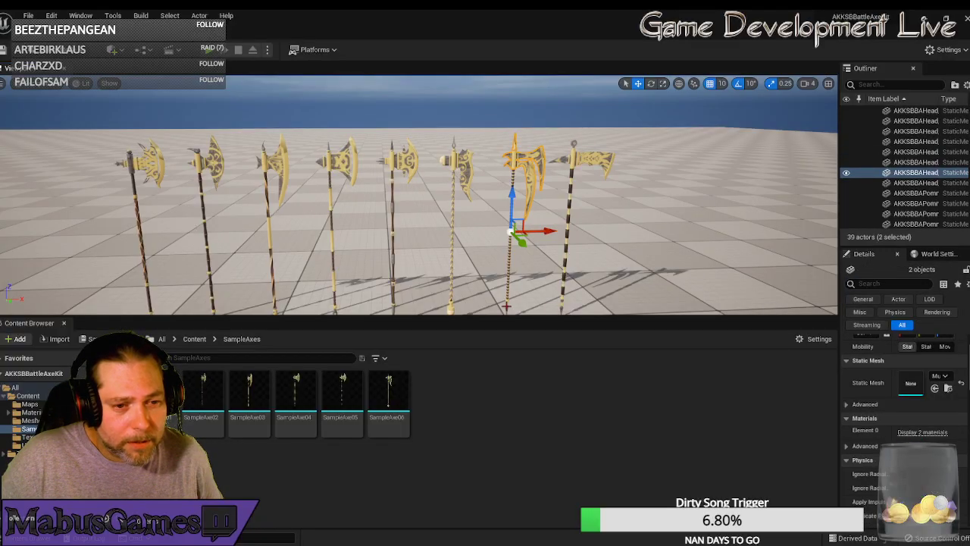
{"action": "left_click", "coordinate": [510, 289], "text": "ctrl"}
{"action": "left_click", "coordinate": [508, 282], "text": "ctrl"}
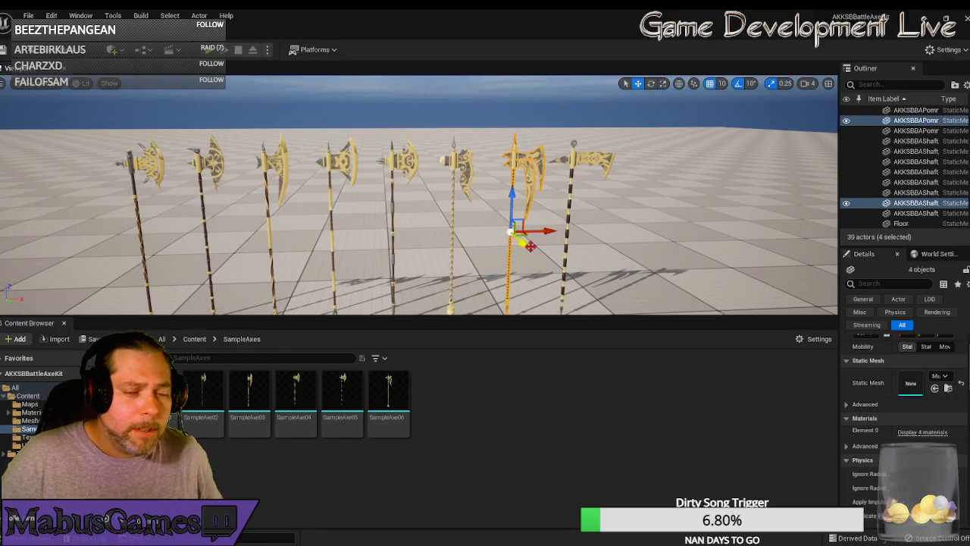
{"action": "left_click", "coordinate": [112, 15]}
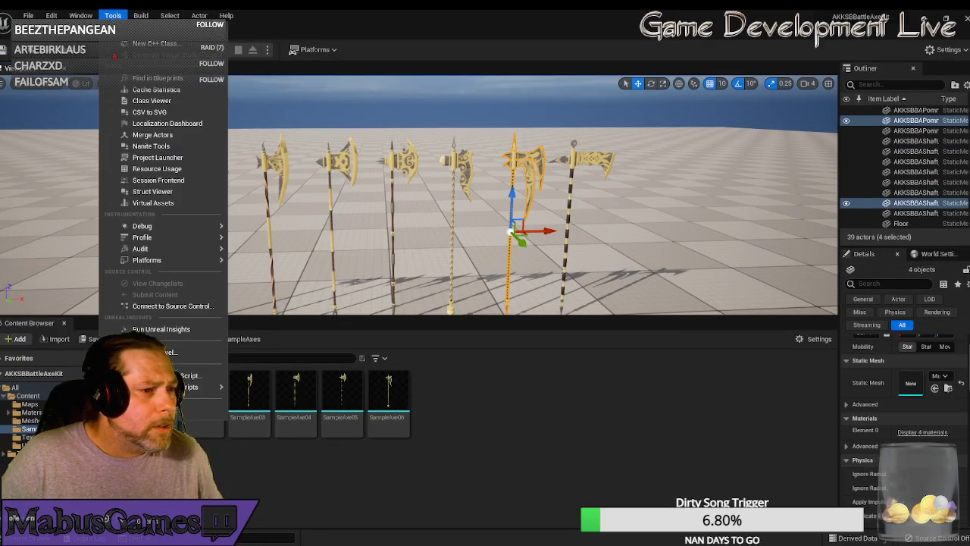
{"action": "left_click", "coordinate": [157, 135]}
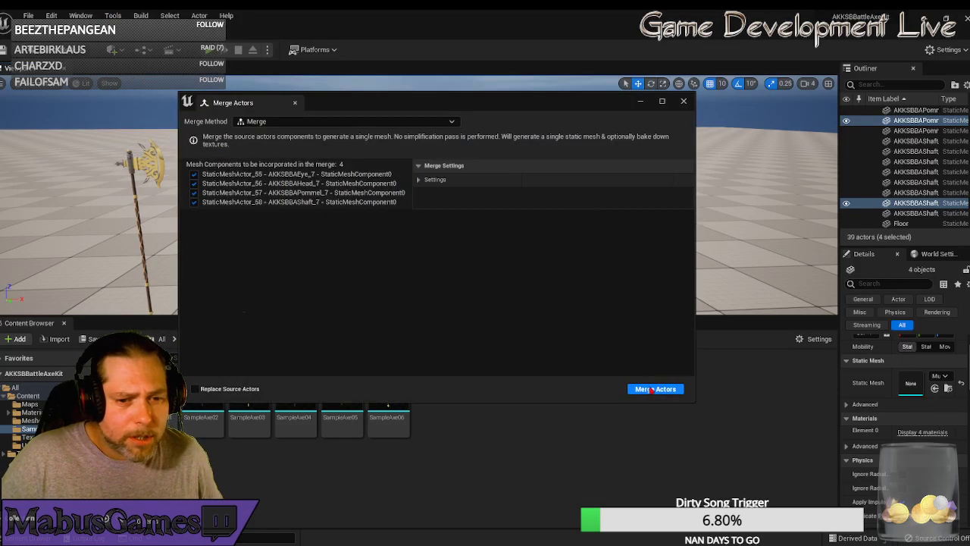
{"action": "left_click", "coordinate": [655, 390]}
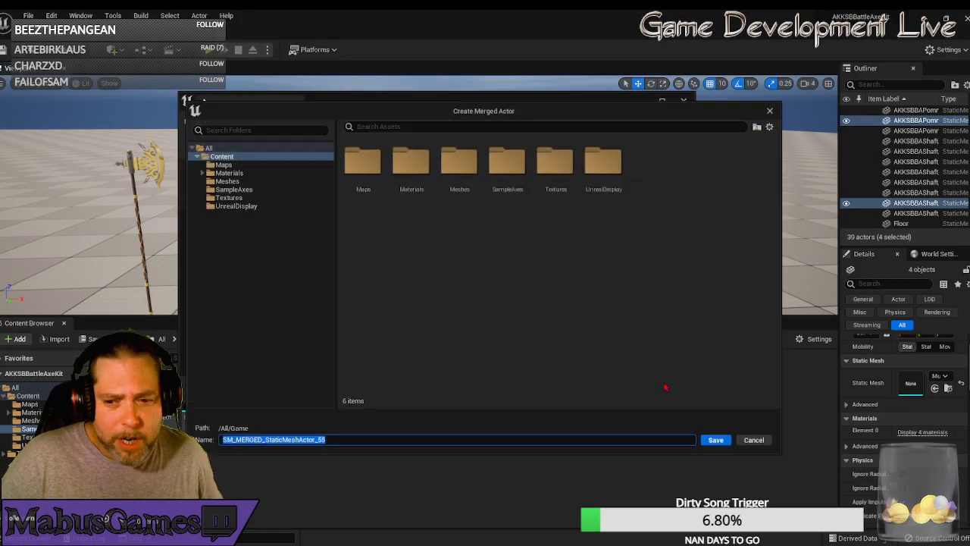
{"action": "double_click", "coordinate": [506, 170]}
{"action": "left_click", "coordinate": [603, 170]}
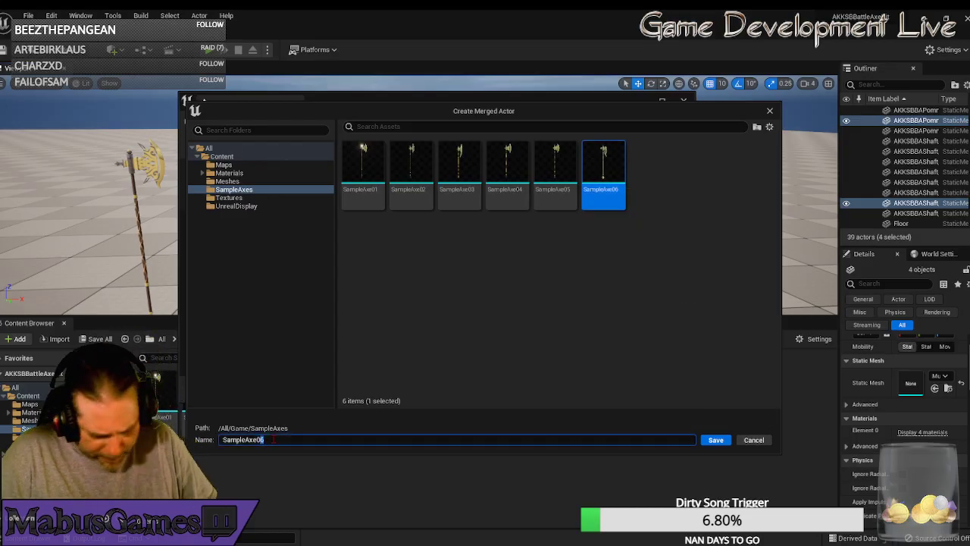
{"action": "left_click", "coordinate": [716, 440]}
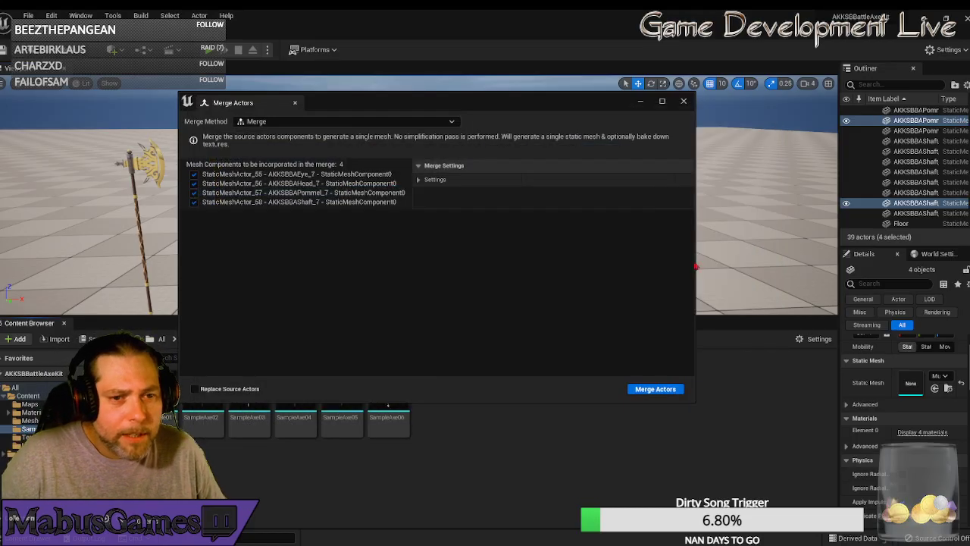
{"action": "left_click", "coordinate": [684, 101]}
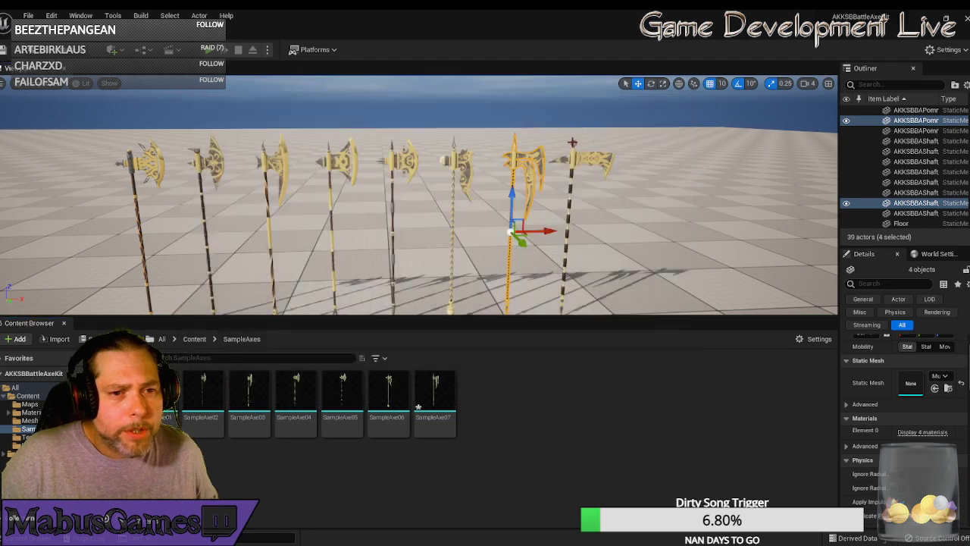
{"action": "left_click", "coordinate": [574, 148]}
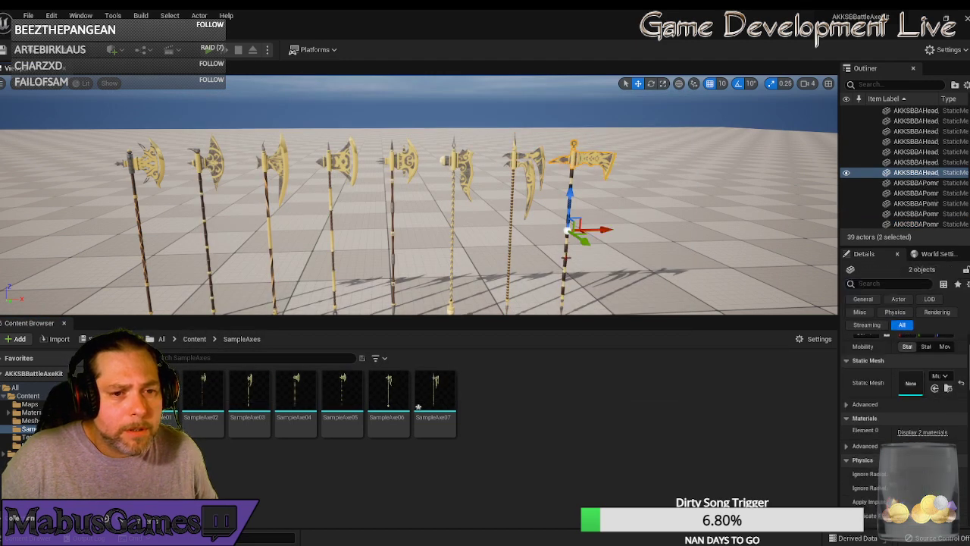
{"action": "right_click_drag", "start_coordinate": [616, 229], "coordinate": [614, 281]}
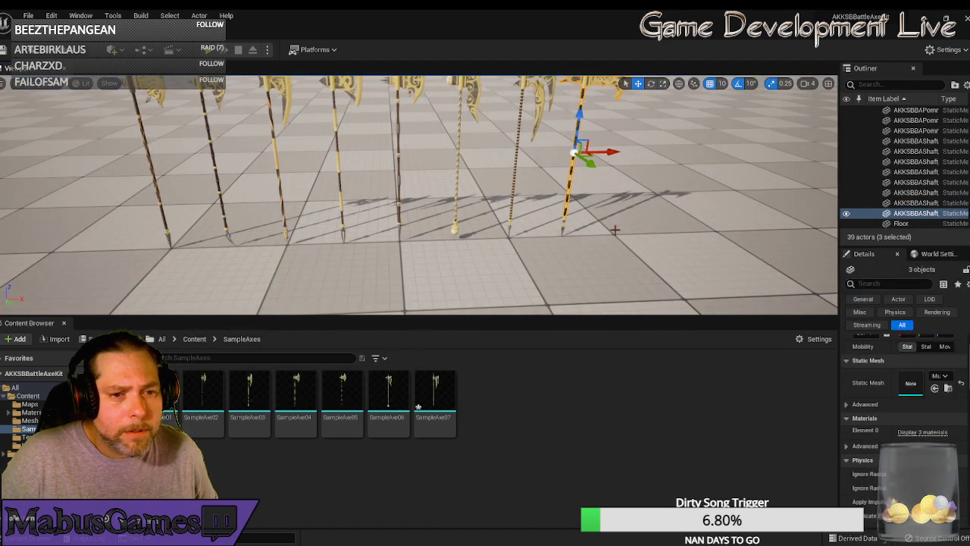
{"action": "left_click", "coordinate": [563, 225], "text": "ctrl"}
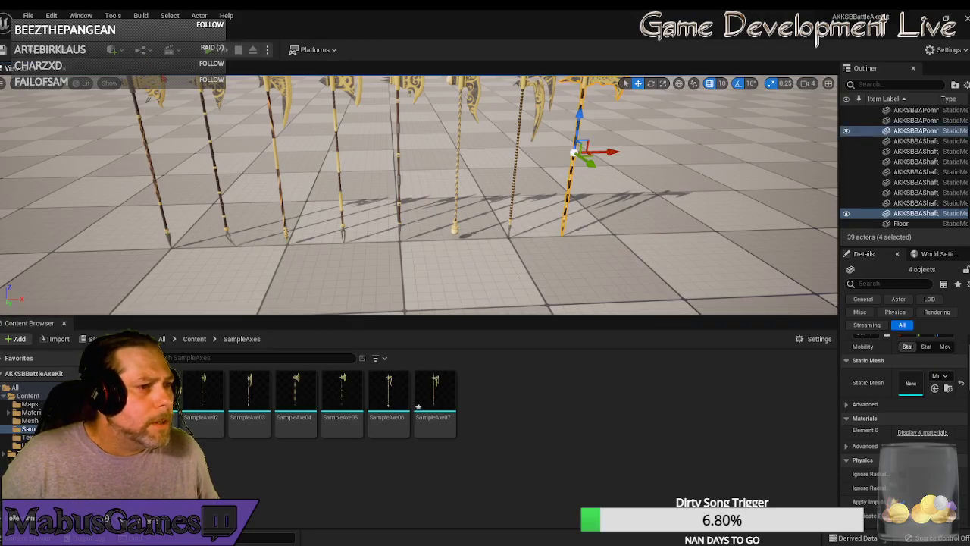
{"action": "left_click", "coordinate": [112, 15]}
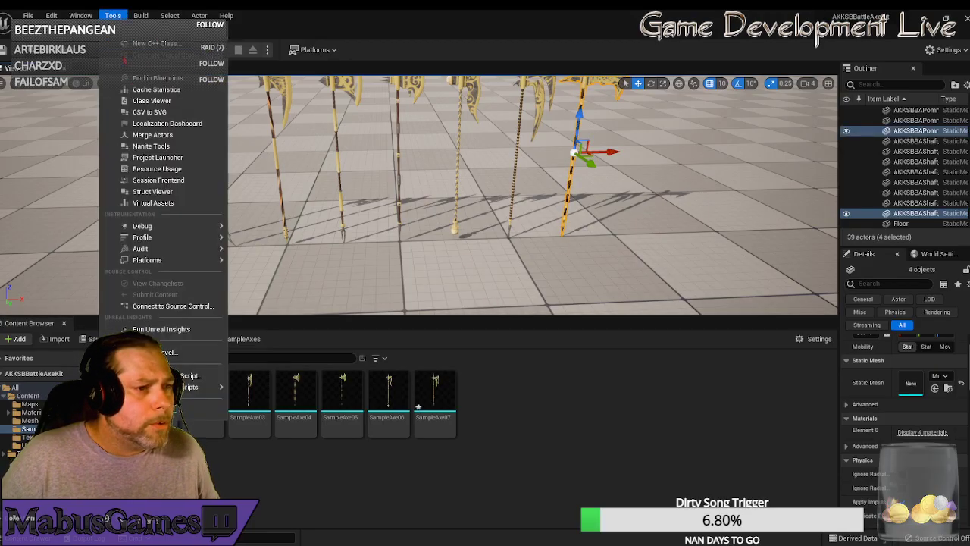
{"action": "left_click", "coordinate": [152, 135]}
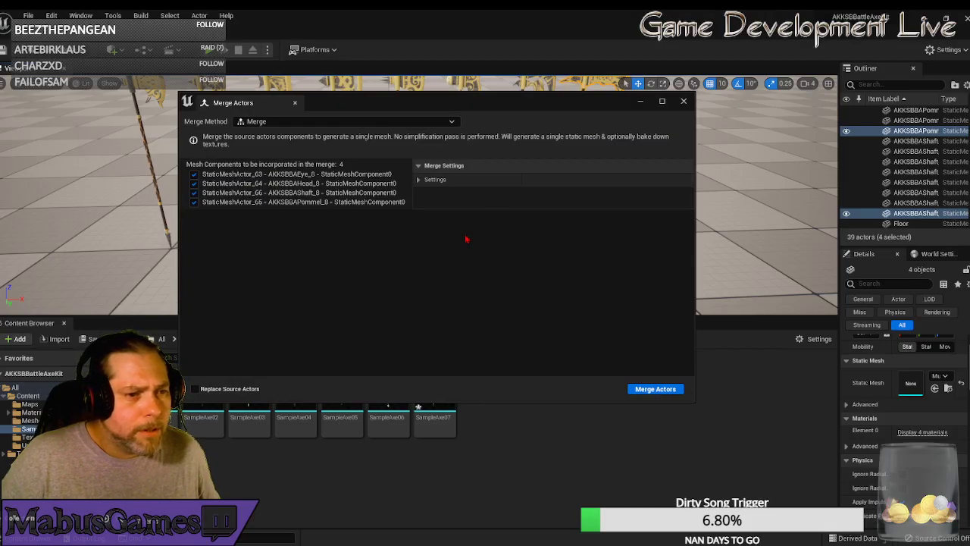
{"action": "left_click", "coordinate": [683, 102]}
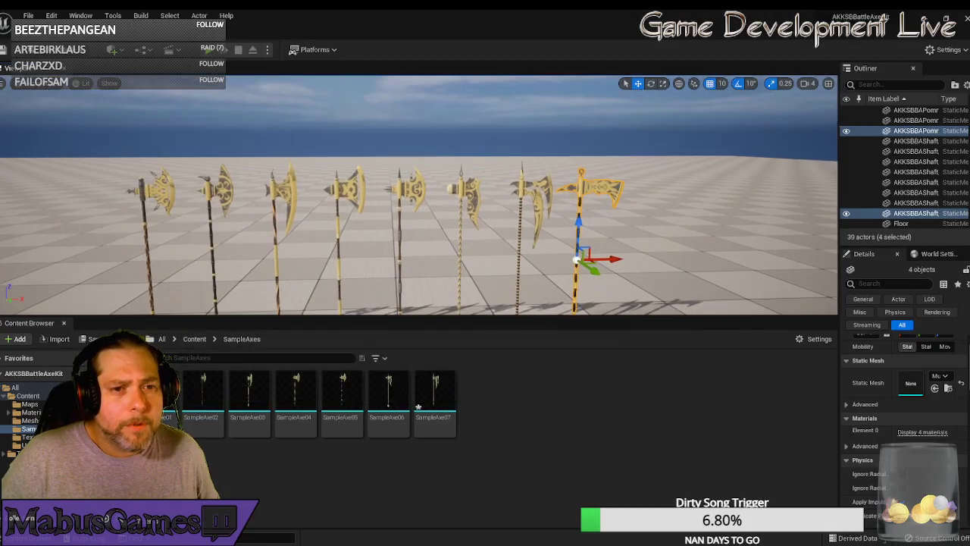
- Merge the eighth axe's eye, head, pommel and shaft, selected in that order from the head, into SampleAxe08 in the SampleAxes folder
{"action": "left_click", "coordinate": [581, 176]}
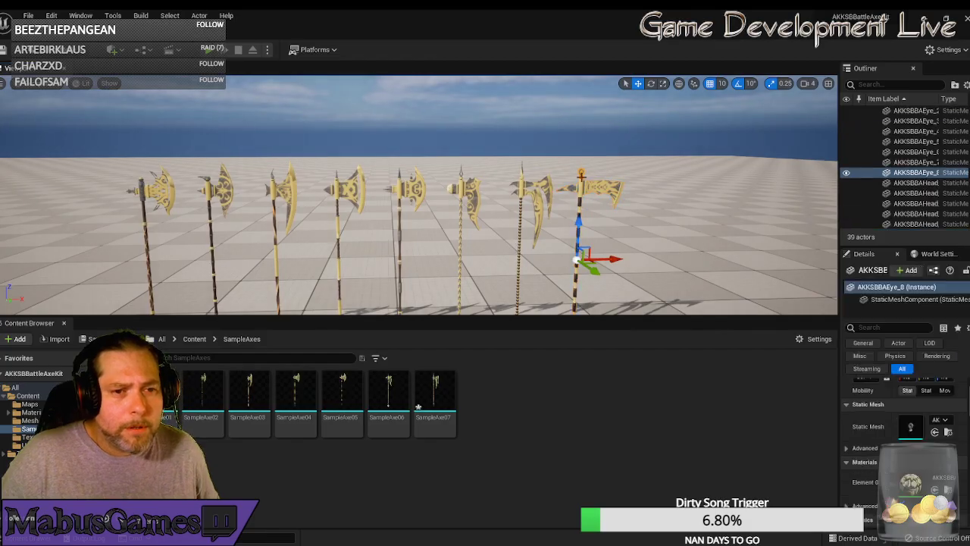
{"action": "left_click", "coordinate": [593, 195], "text": "ctrl"}
{"action": "right_click_drag", "start_coordinate": [594, 195], "coordinate": [622, 259]}
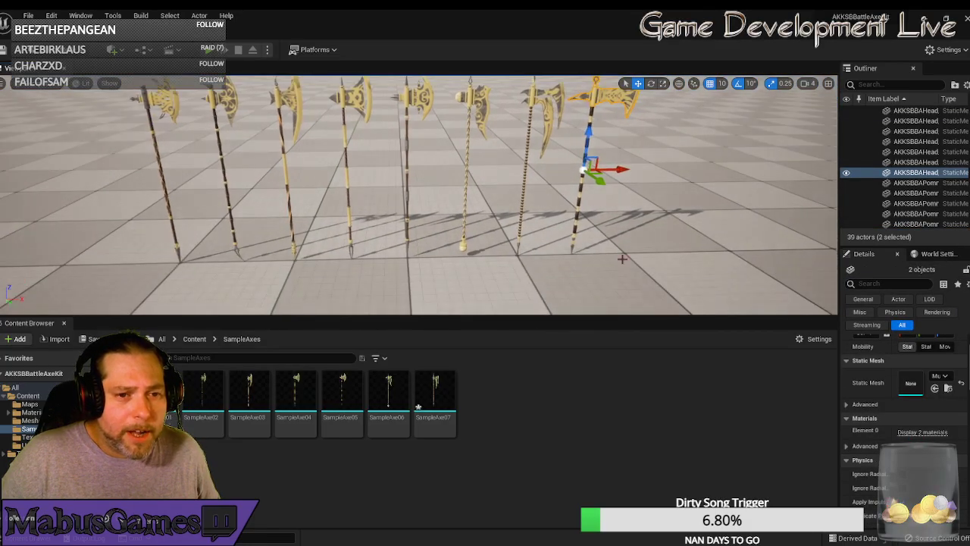
{"action": "left_click", "coordinate": [574, 245], "text": "ctrl"}
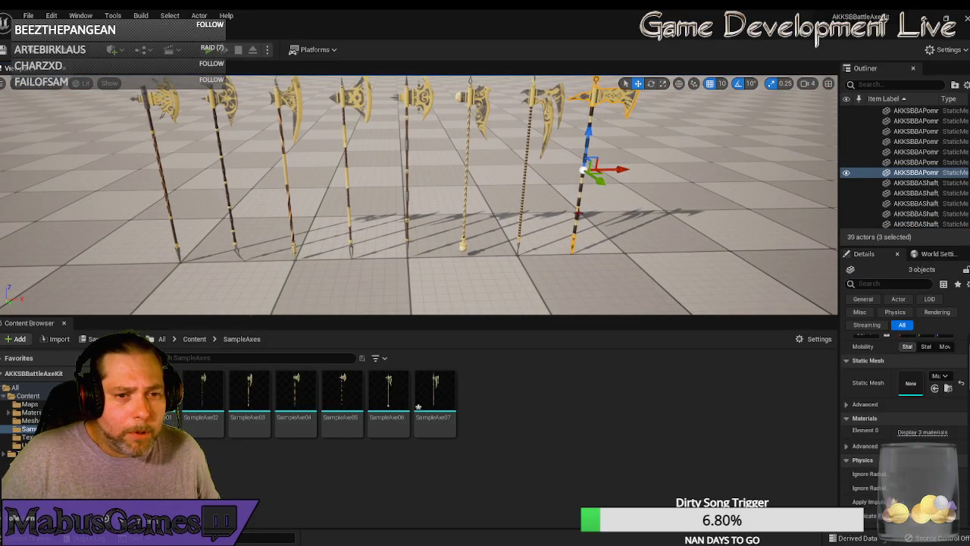
{"action": "left_click", "coordinate": [578, 215], "text": "ctrl"}
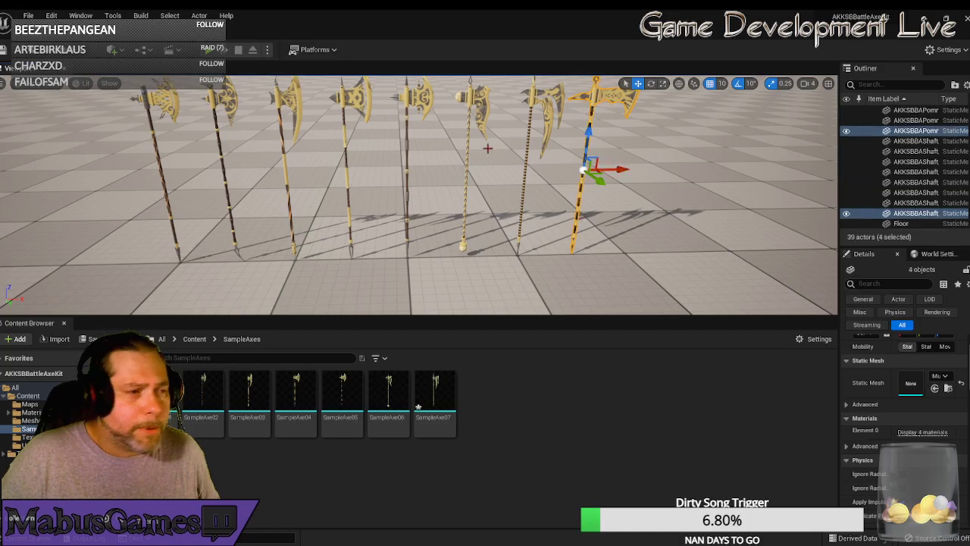
{"action": "left_click", "coordinate": [112, 15]}
{"action": "left_click", "coordinate": [144, 135]}
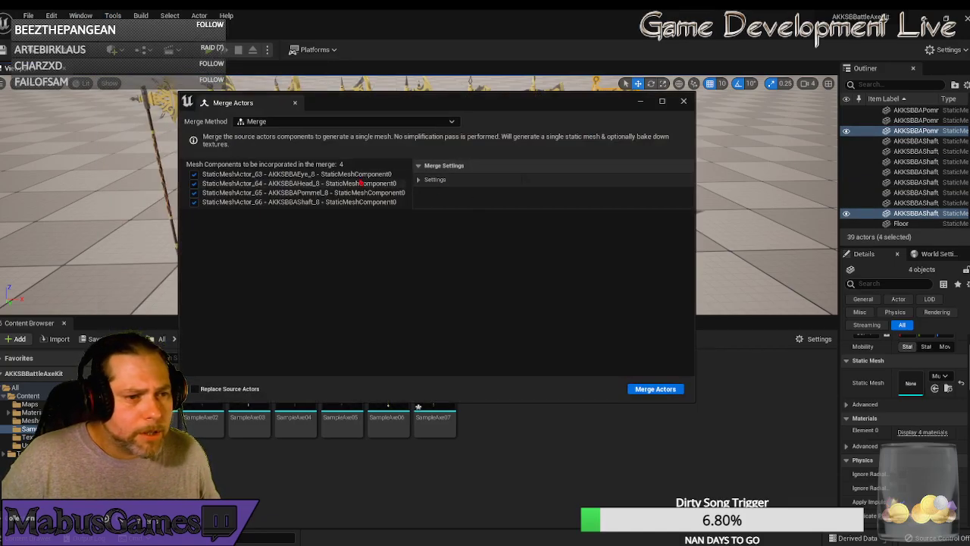
{"action": "left_click", "coordinate": [657, 389]}
{"action": "double_click", "coordinate": [509, 163]}
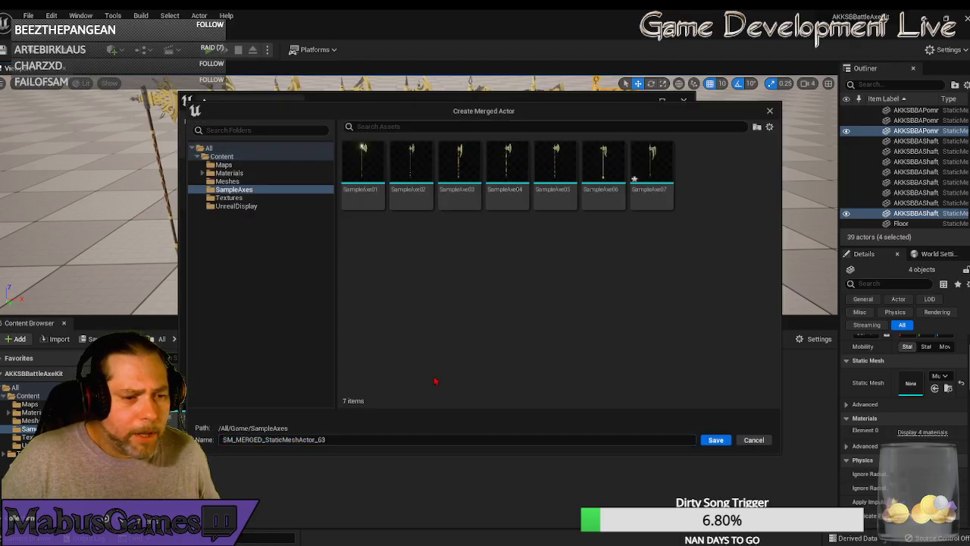
{"action": "left_click", "coordinate": [320, 440]}
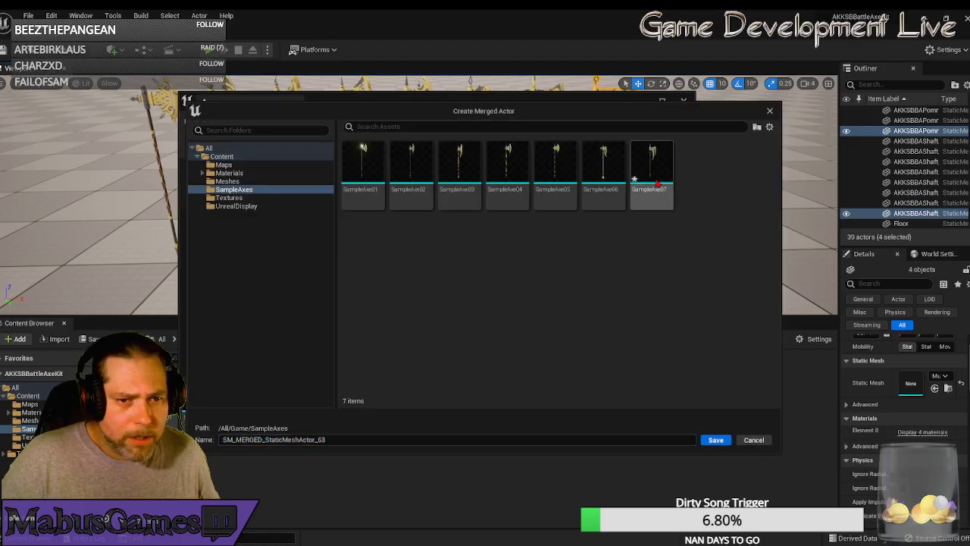
{"action": "left_click", "coordinate": [634, 179]}
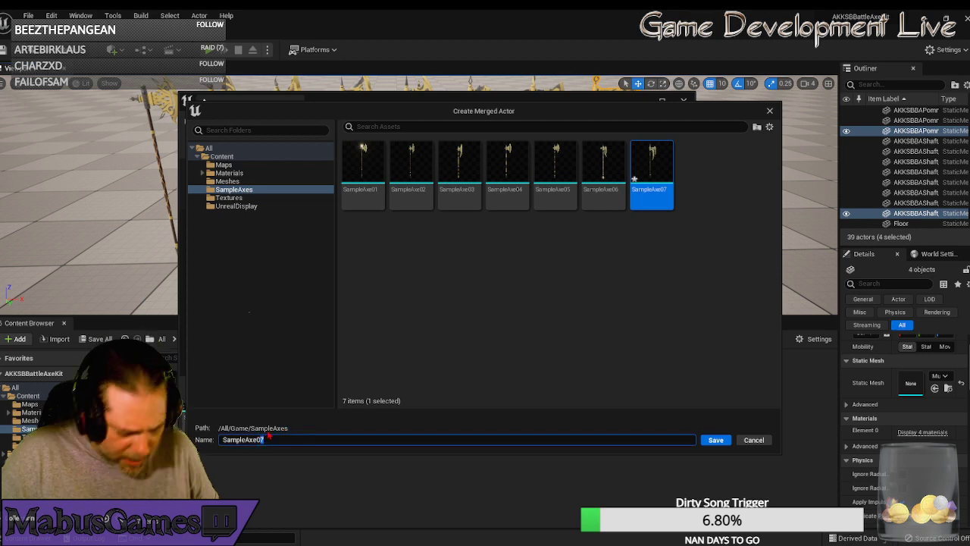
{"action": "type", "text": "8"}
{"action": "left_click", "coordinate": [715, 439]}
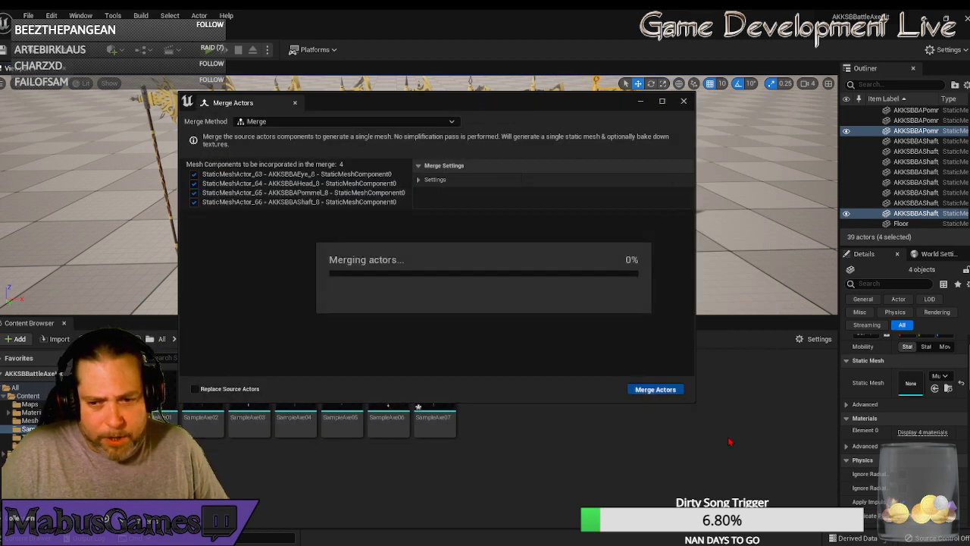
{"action": "left_click", "coordinate": [684, 101]}
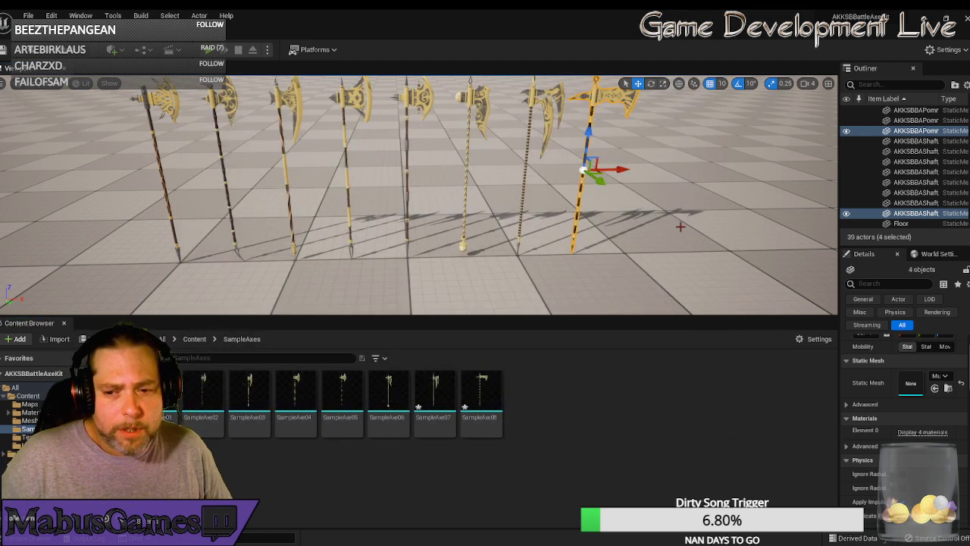
- Save all changes, including the newly merged SampleAxe meshes
{"action": "scroll", "coordinate": [679, 227], "scroll_direction": "up", "scroll_amount": 4}
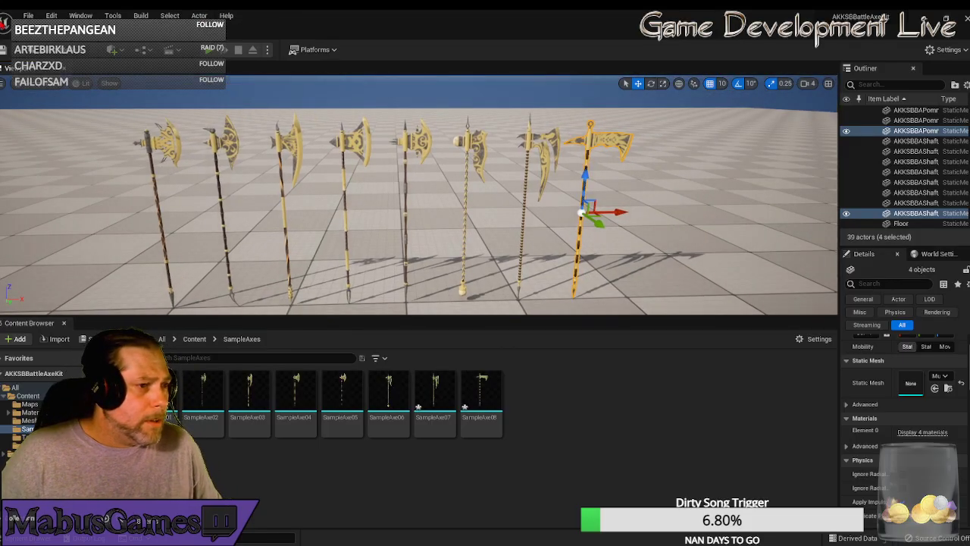
{"action": "left_click", "coordinate": [28, 15]}
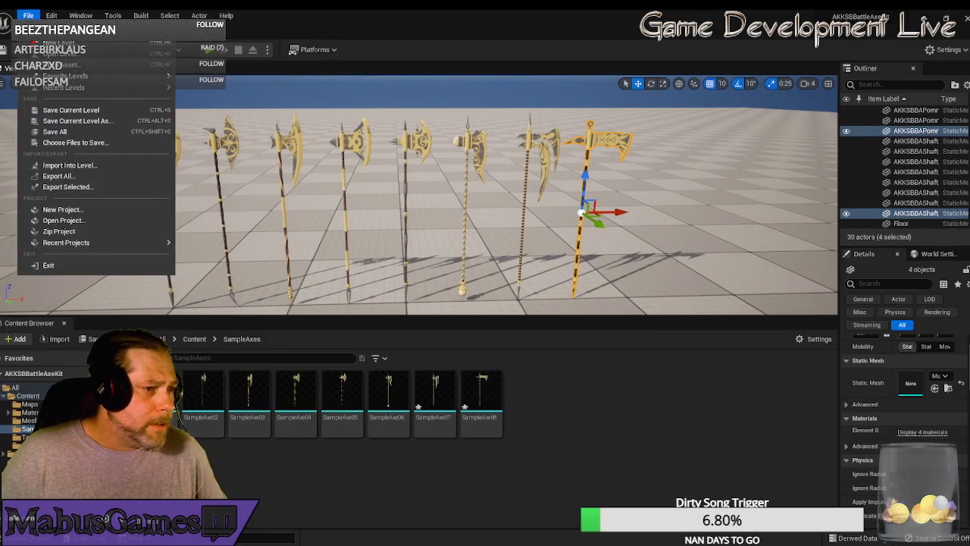
{"action": "left_click", "coordinate": [61, 132]}
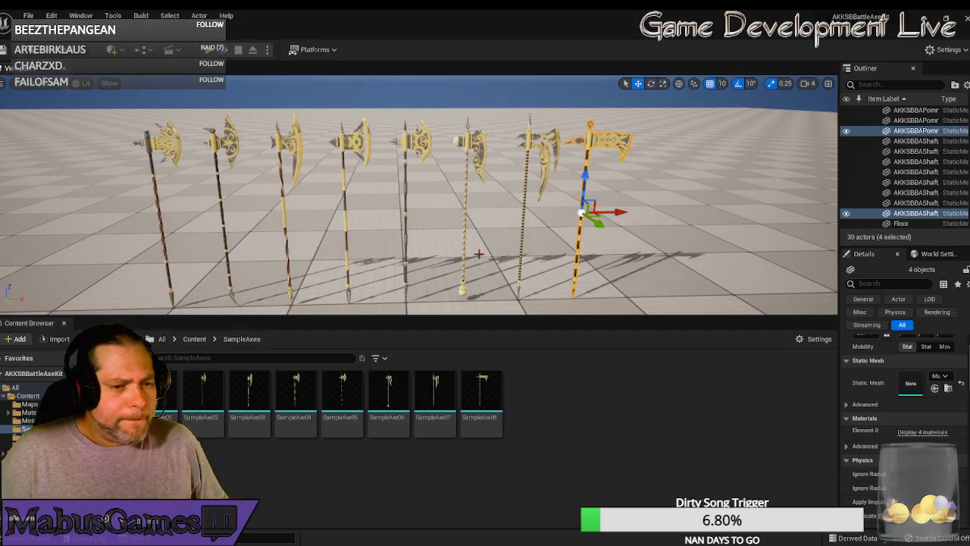
- Place all eight meshes, SampleAxe01 to SampleAxe08, together in the level beside the row of modular axes
{"action": "mouse_move", "coordinate": [326, 251]}
{"action": "right_mouse_down"}
{"action": "mouse_move", "coordinate": [205, 246]}
{"action": "mouse_move", "coordinate": [318, 253]}
{"action": "right_mouse_up"}
{"action": "left_click", "coordinate": [161, 394]}
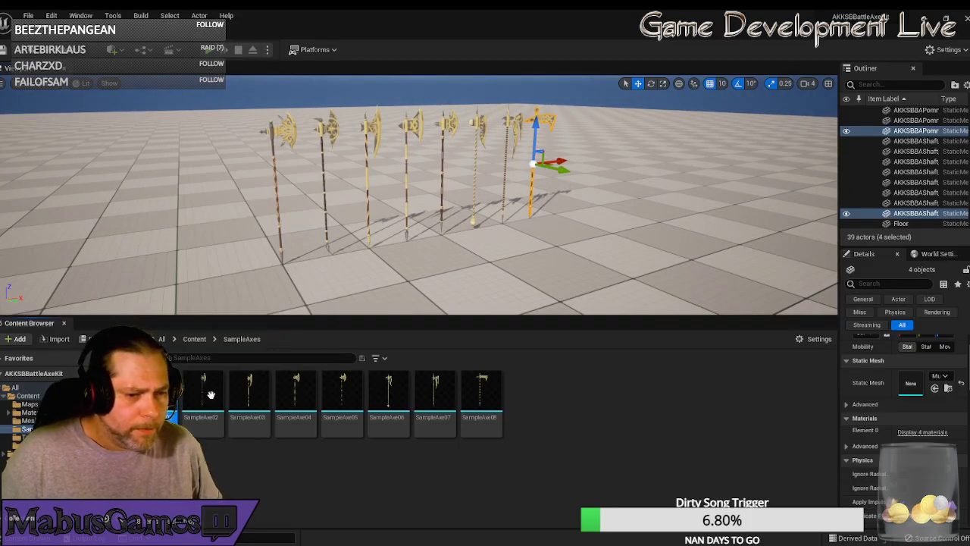
{"action": "left_click", "coordinate": [485, 398], "text": "shift"}
{"action": "left_click_drag", "start_coordinate": [485, 396], "coordinate": [291, 174]}
{"action": "right_click_drag", "start_coordinate": [351, 284], "coordinate": [453, 282]}
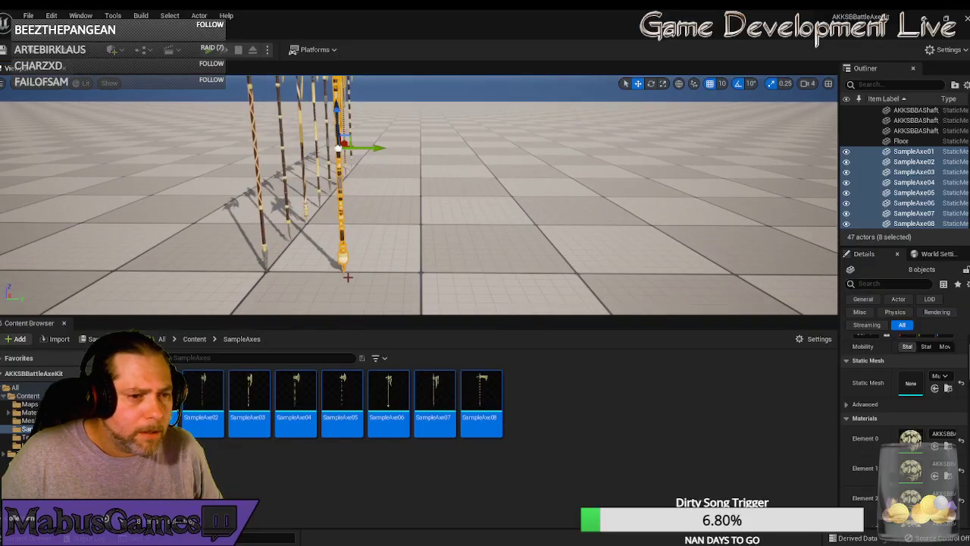
{"action": "right_click_drag", "start_coordinate": [374, 161], "coordinate": [326, 162]}
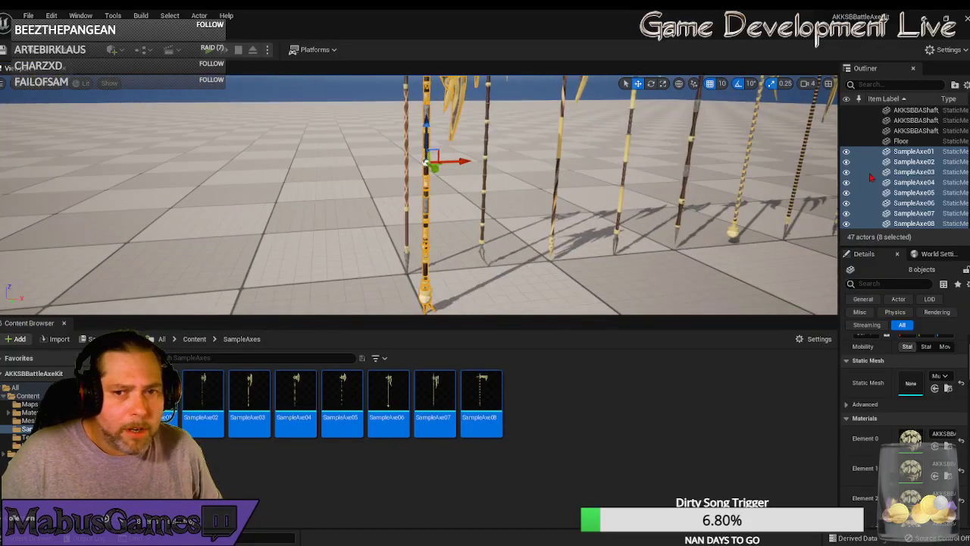
- Spread SampleAxe01 to SampleAxe08 along the X axis so each merged axe stands in order beside its modular counterpart
{"action": "left_click", "coordinate": [915, 153], "text": "ctrl"}
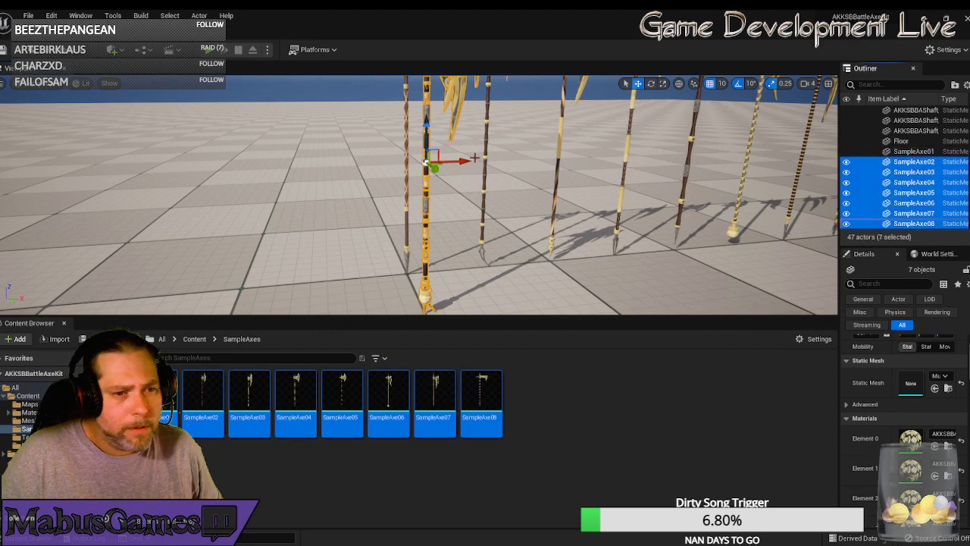
{"action": "left_click_drag", "start_coordinate": [465, 160], "coordinate": [724, 157]}
{"action": "left_click", "coordinate": [910, 163], "text": "ctrl"}
{"action": "left_click", "coordinate": [914, 172], "text": "ctrl"}
{"action": "mouse_move", "coordinate": [644, 239]}
{"action": "right_mouse_down"}
{"action": "mouse_move", "coordinate": [742, 239]}
{"action": "mouse_move", "coordinate": [625, 236]}
{"action": "right_mouse_up"}
{"action": "left_click", "coordinate": [924, 184], "text": "ctrl"}
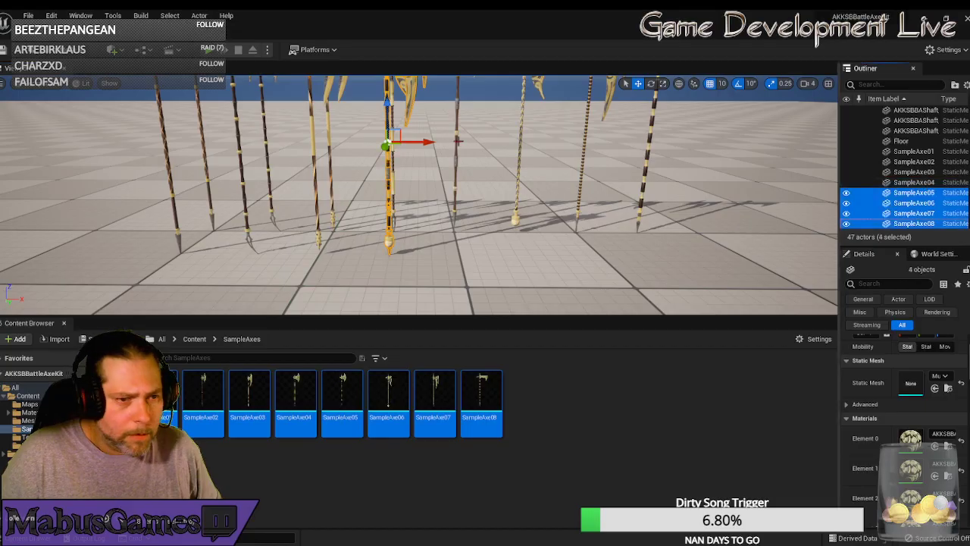
{"action": "left_click_drag", "start_coordinate": [427, 143], "coordinate": [641, 144]}
{"action": "left_click", "coordinate": [909, 193], "text": "ctrl"}
{"action": "left_click", "coordinate": [914, 204], "text": "ctrl"}
{"action": "left_click", "coordinate": [928, 213], "text": "ctrl"}
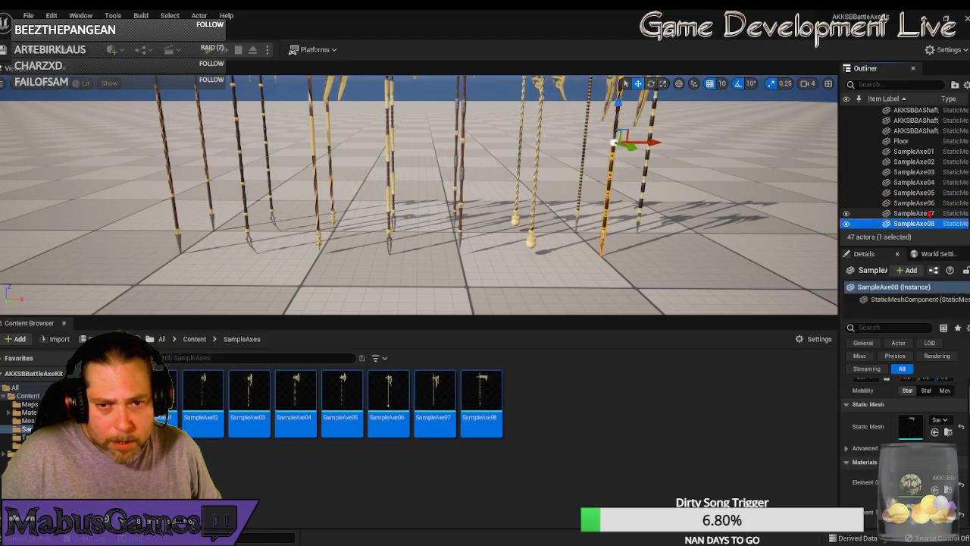
{"action": "left_click_drag", "start_coordinate": [641, 145], "coordinate": [717, 149]}
- Select the eye, head, shaft and pommel of all eight original modular axes and delete them, keeping the merged SampleAxe meshes
{"action": "mouse_move", "coordinate": [632, 258]}
{"action": "right_mouse_down"}
{"action": "mouse_move", "coordinate": [686, 261]}
{"action": "mouse_move", "coordinate": [584, 258]}
{"action": "mouse_move", "coordinate": [646, 264]}
{"action": "right_mouse_up"}
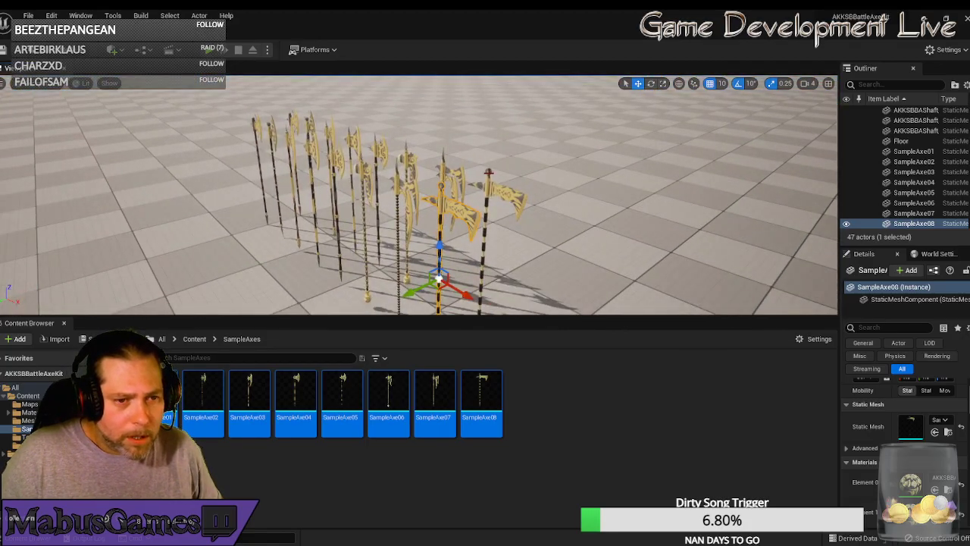
{"action": "left_click", "coordinate": [488, 176]}
{"action": "left_click", "coordinate": [500, 193], "text": "ctrl"}
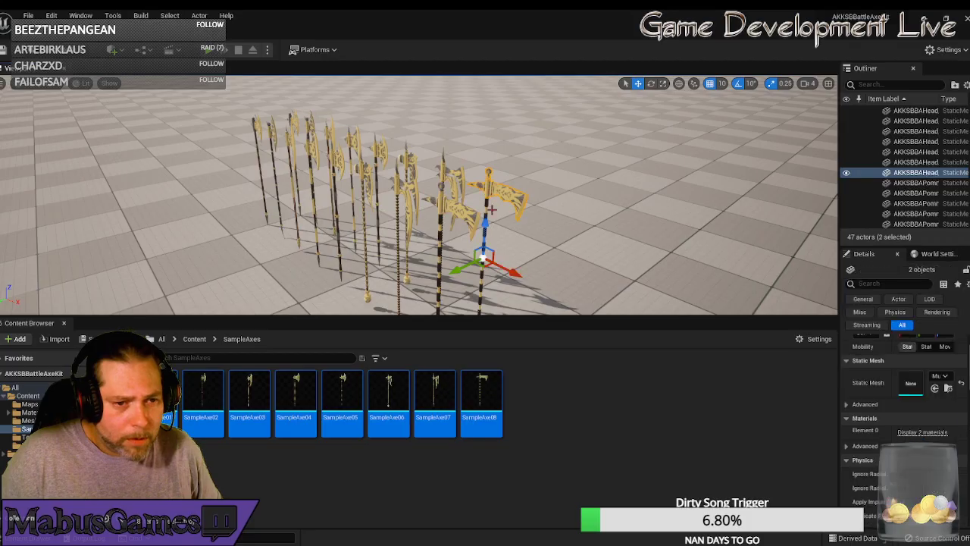
{"action": "right_click_drag", "start_coordinate": [543, 193], "coordinate": [537, 210]}
{"action": "left_click", "coordinate": [500, 248], "text": "ctrl"}
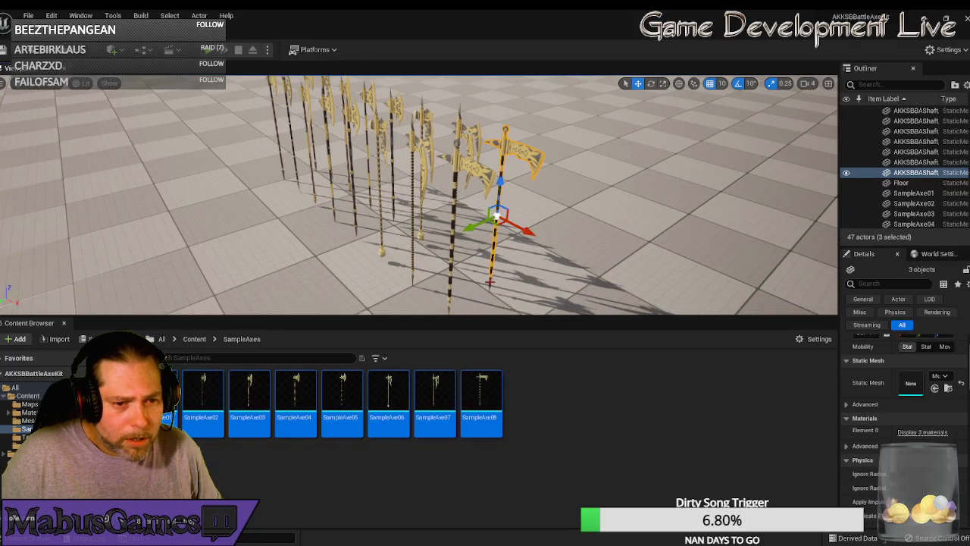
{"action": "left_click", "coordinate": [490, 282], "text": "ctrl"}
{"action": "left_click", "coordinate": [455, 123], "text": "ctrl"}
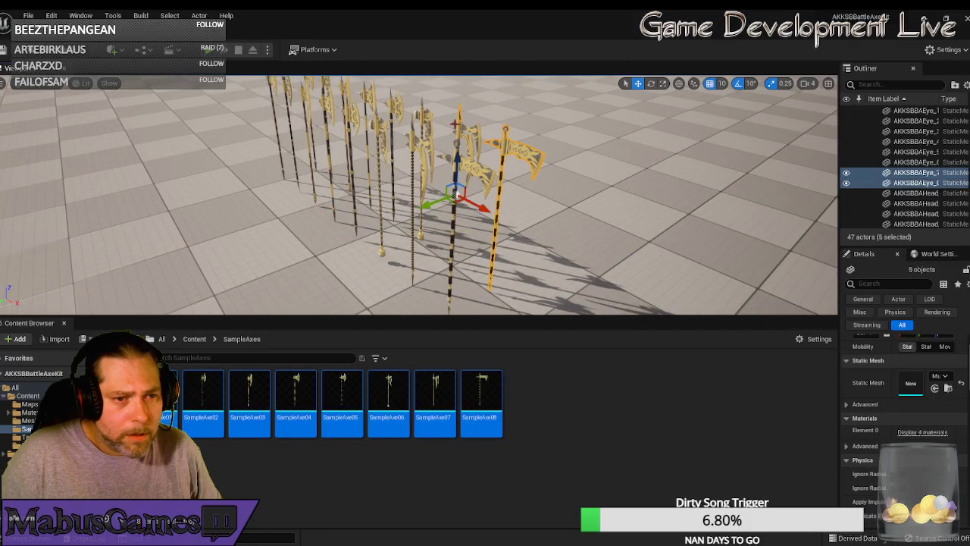
{"action": "left_click", "coordinate": [475, 127], "text": "ctrl"}
{"action": "right_click_drag", "start_coordinate": [476, 124], "coordinate": [435, 154]}
{"action": "left_click", "coordinate": [476, 204], "text": "ctrl"}
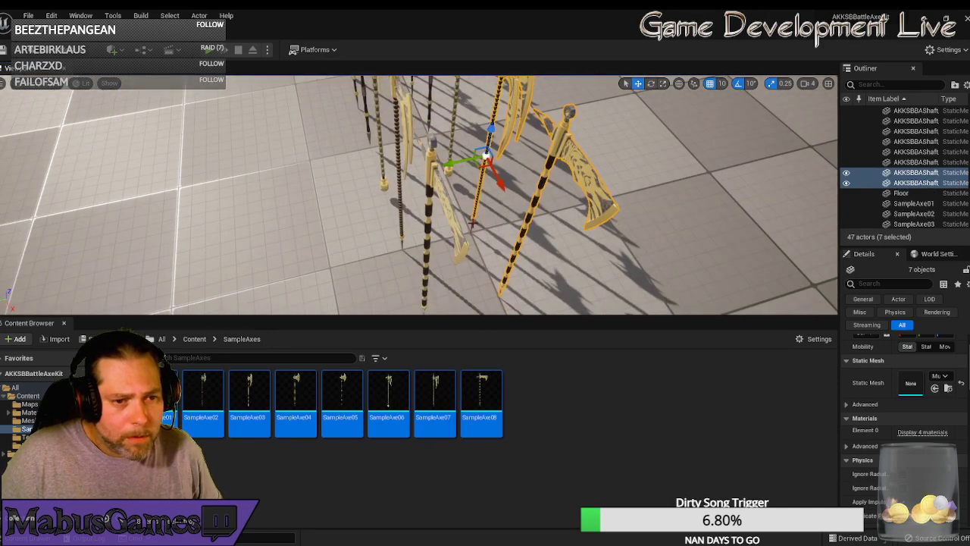
{"action": "left_click", "coordinate": [472, 225], "text": "ctrl"}
{"action": "right_click_drag", "start_coordinate": [472, 225], "coordinate": [474, 142]}
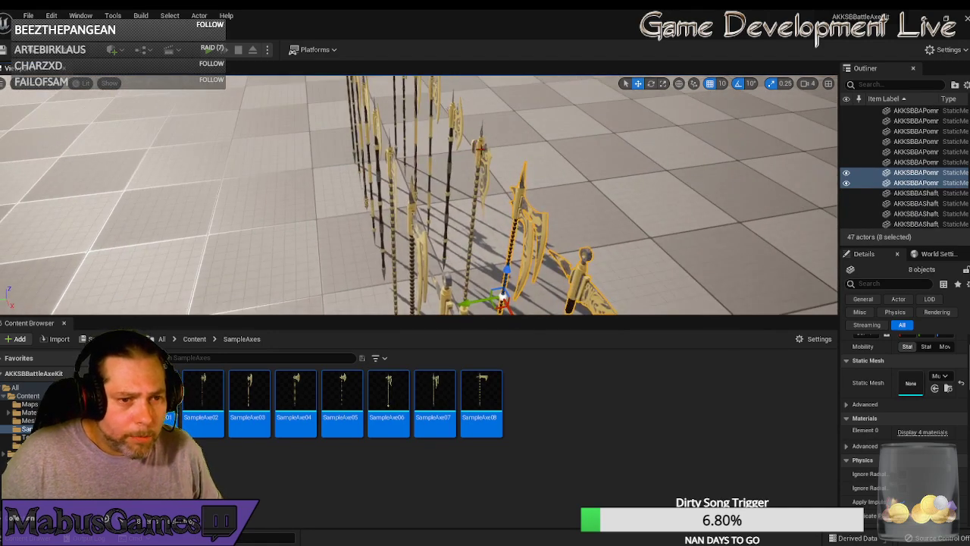
{"action": "left_click", "coordinate": [482, 143], "text": "ctrl"}
{"action": "left_click", "coordinate": [481, 137], "text": "ctrl"}
{"action": "left_click", "coordinate": [476, 191], "text": "ctrl"}
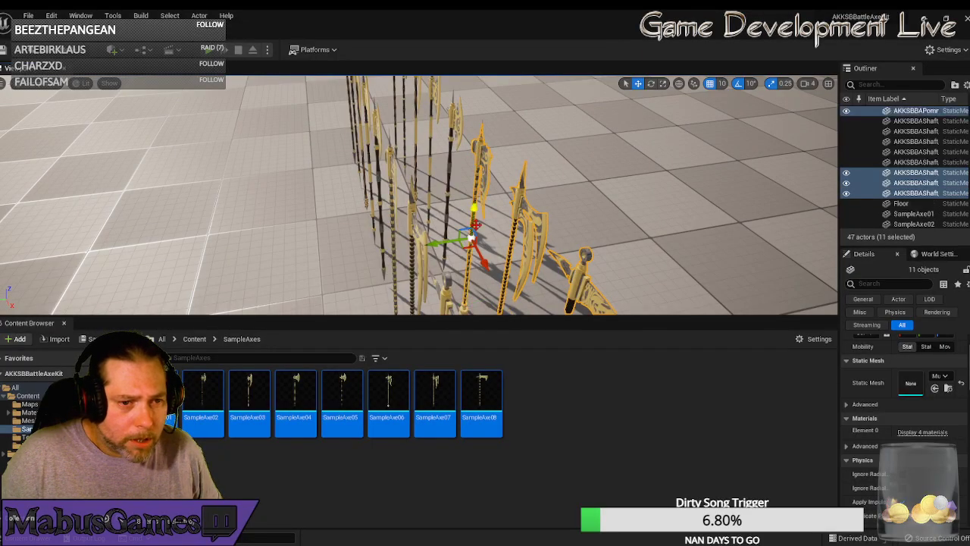
{"action": "scroll", "coordinate": [486, 225], "scroll_direction": "up", "scroll_amount": 3}
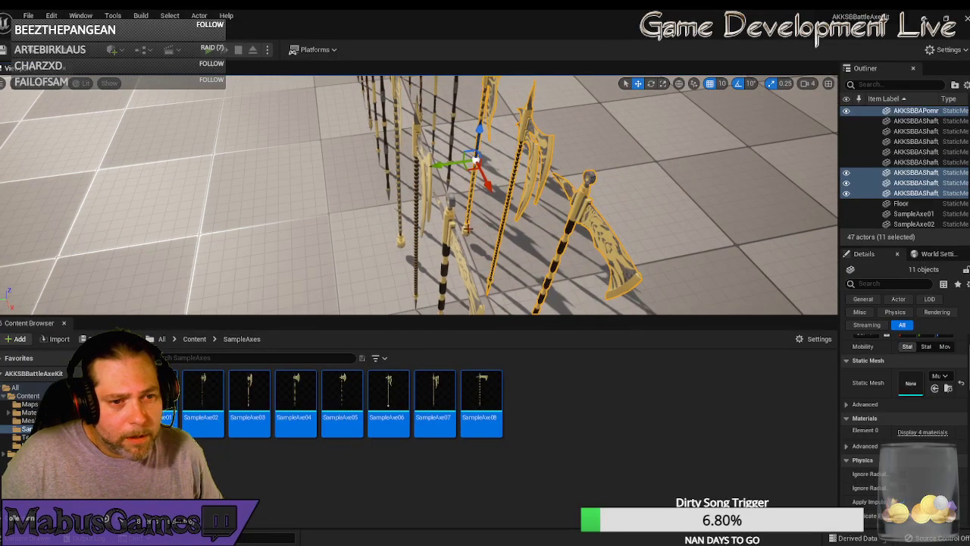
{"action": "left_click", "coordinate": [479, 233], "text": "ctrl"}
{"action": "right_click_drag", "start_coordinate": [531, 260], "coordinate": [531, 260]}
{"action": "left_click", "coordinate": [407, 175], "text": "ctrl"}
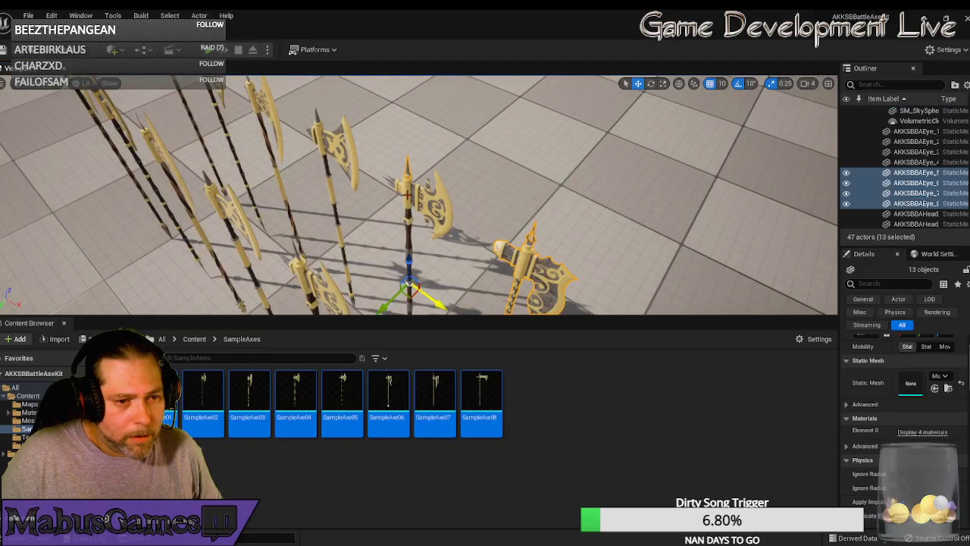
{"action": "left_click", "coordinate": [441, 200], "text": "ctrl"}
{"action": "right_click_drag", "start_coordinate": [466, 201], "coordinate": [465, 201]}
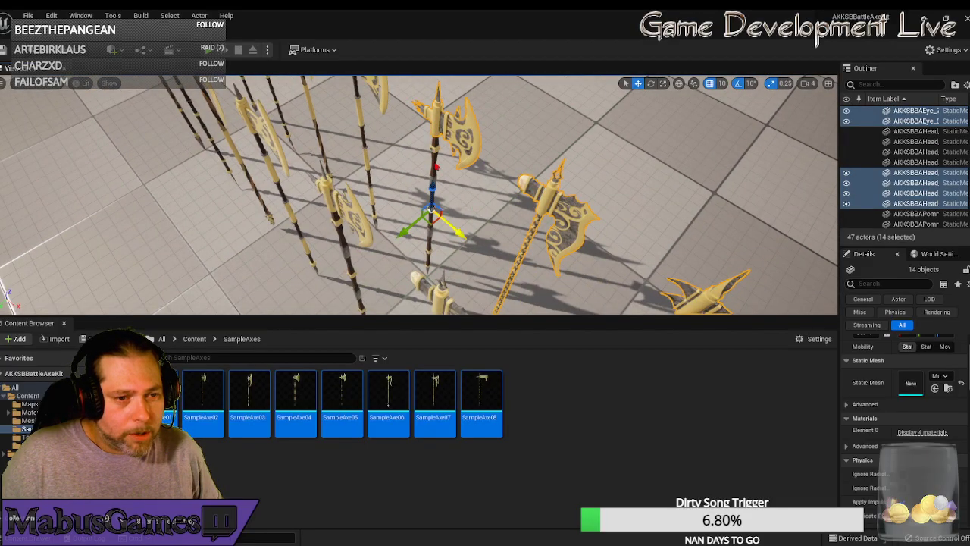
{"action": "left_click", "coordinate": [430, 263], "text": "ctrl"}
{"action": "left_click", "coordinate": [458, 269], "text": "ctrl"}
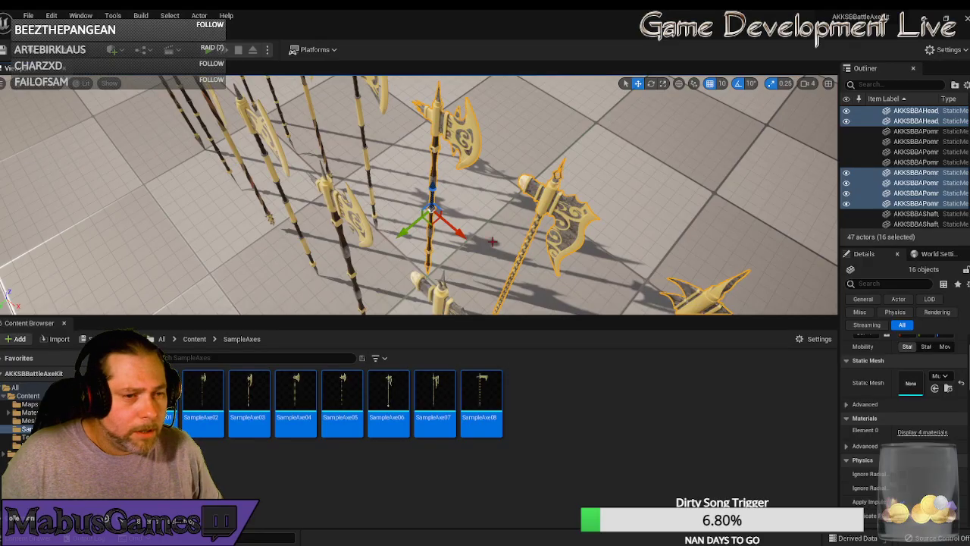
{"action": "right_click_drag", "start_coordinate": [492, 242], "coordinate": [493, 242]}
{"action": "left_click", "coordinate": [406, 158], "text": "ctrl"}
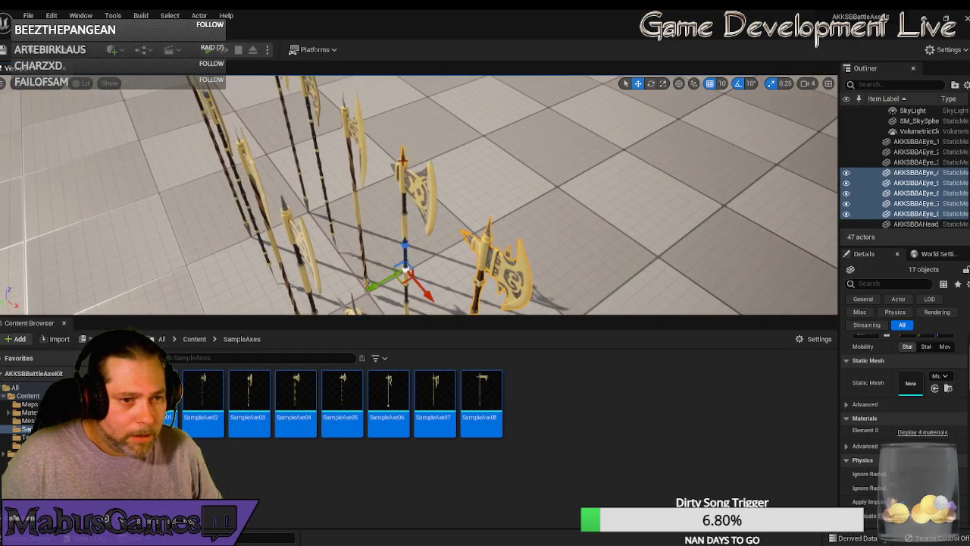
{"action": "left_click", "coordinate": [407, 194], "text": "ctrl"}
{"action": "left_click", "coordinate": [404, 219], "text": "ctrl"}
{"action": "right_click_drag", "start_coordinate": [427, 219], "coordinate": [428, 219]}
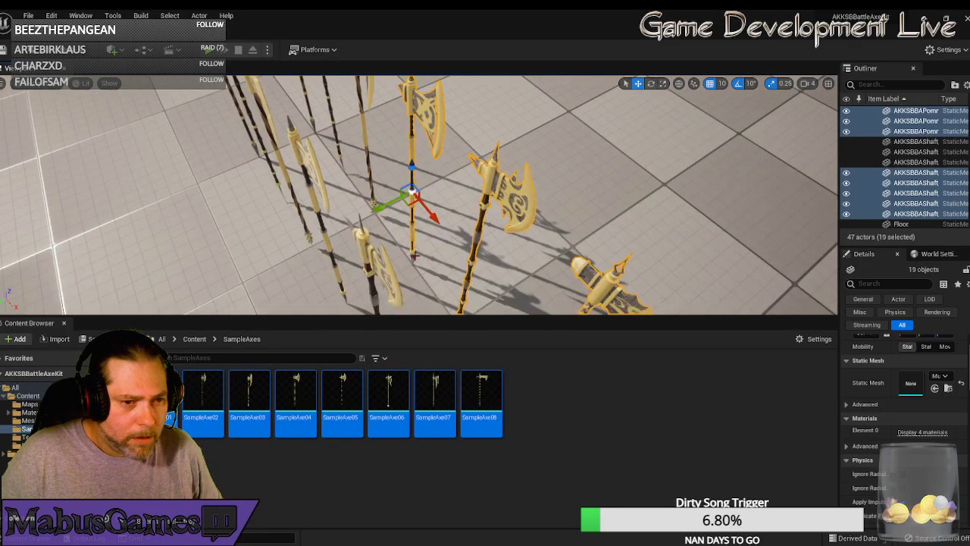
{"action": "left_click", "coordinate": [413, 254], "text": "ctrl"}
{"action": "right_click_drag", "start_coordinate": [476, 257], "coordinate": [476, 257]}
{"action": "left_click", "coordinate": [368, 187], "text": "ctrl"}
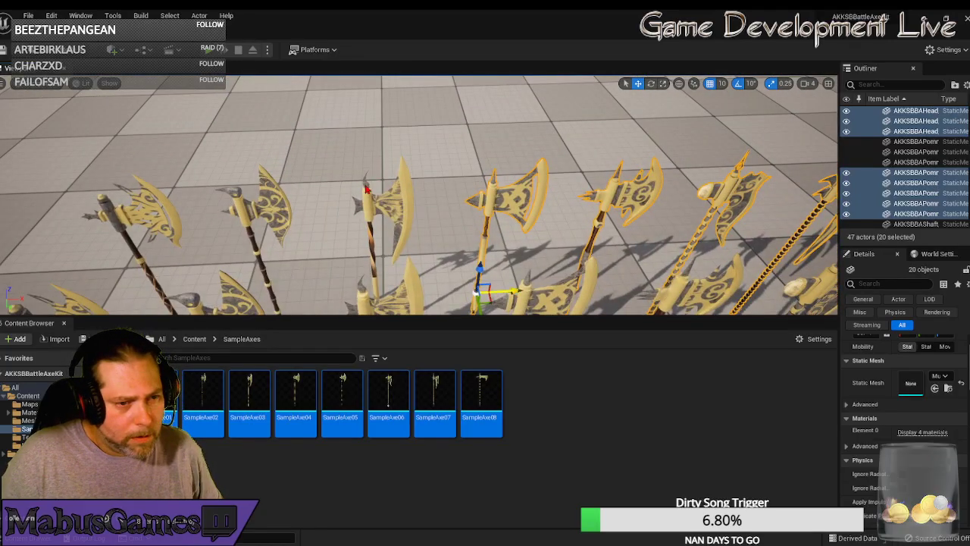
{"action": "left_click", "coordinate": [398, 199], "text": "ctrl"}
{"action": "right_click_drag", "start_coordinate": [398, 199], "coordinate": [400, 168]}
{"action": "left_click", "coordinate": [399, 168], "text": "ctrl"}
{"action": "right_click_drag", "start_coordinate": [414, 220], "coordinate": [390, 222]}
{"action": "left_click", "coordinate": [377, 223], "text": "ctrl"}
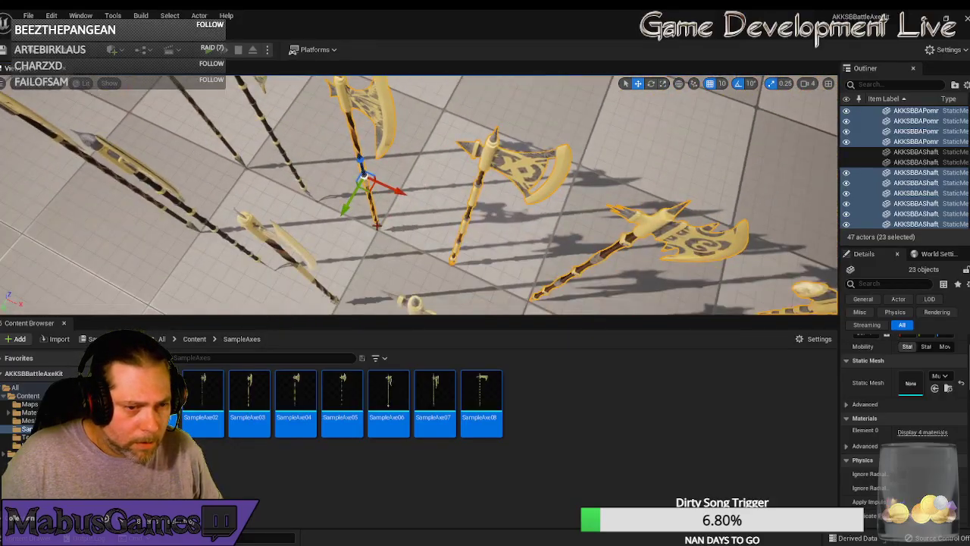
{"action": "right_click_drag", "start_coordinate": [336, 193], "coordinate": [304, 107]}
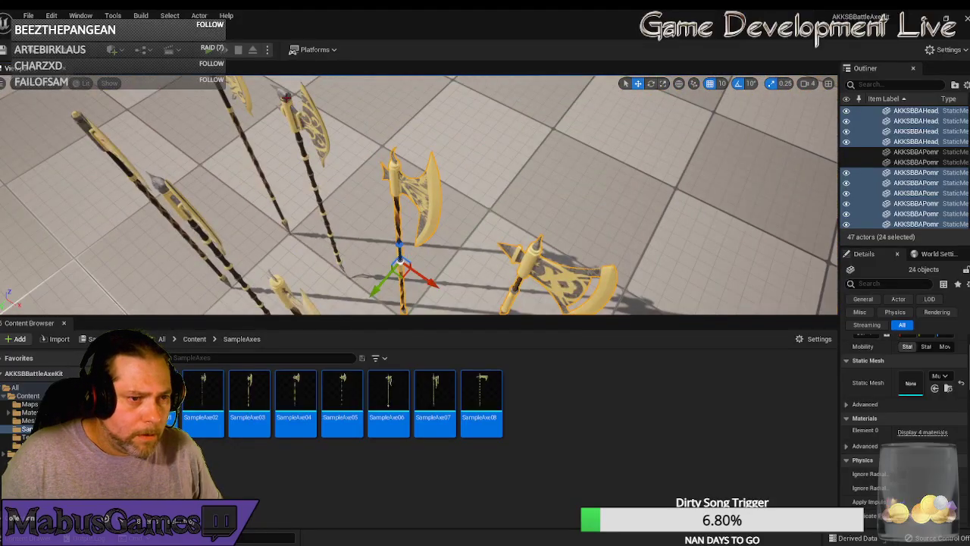
{"action": "left_click", "coordinate": [286, 97], "text": "ctrl"}
{"action": "left_click", "coordinate": [282, 94], "text": "ctrl"}
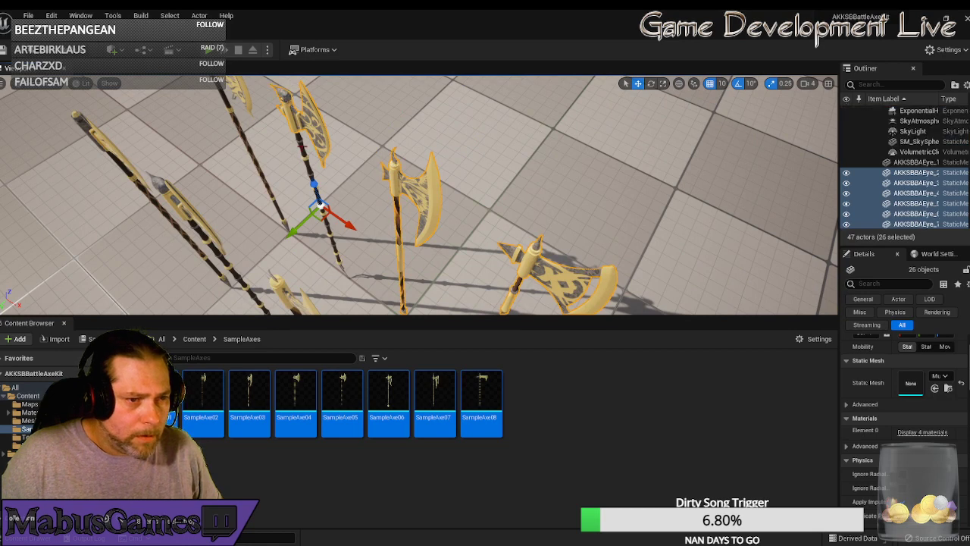
{"action": "left_click", "coordinate": [305, 150], "text": "ctrl"}
{"action": "left_click", "coordinate": [339, 262], "text": "ctrl"}
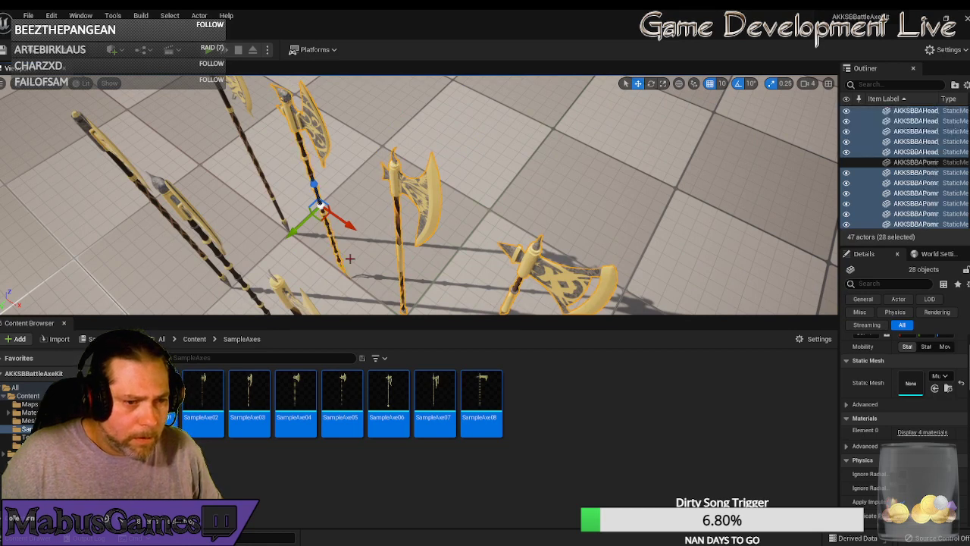
{"action": "right_click_drag", "start_coordinate": [339, 263], "coordinate": [321, 224]}
{"action": "left_click", "coordinate": [288, 200], "text": "ctrl"}
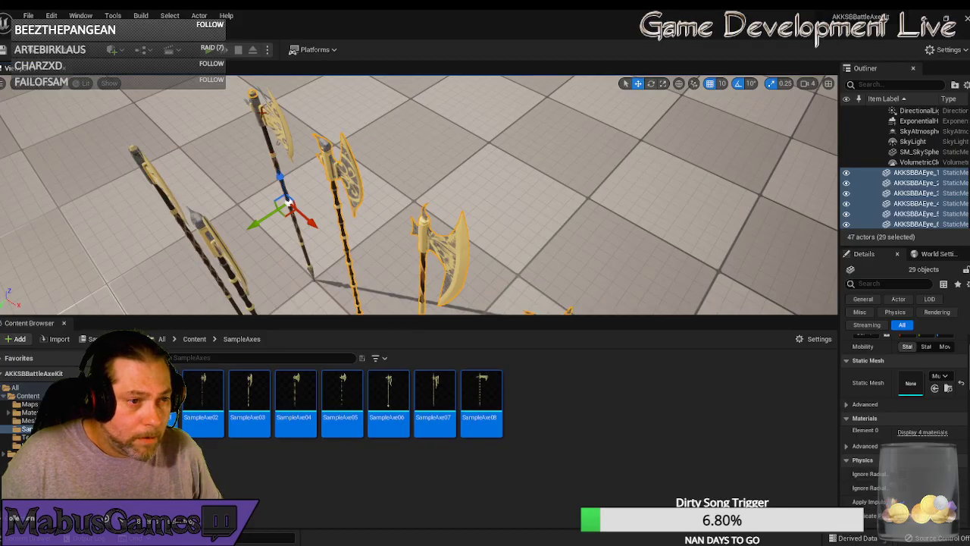
{"action": "left_click", "coordinate": [265, 146], "text": "ctrl"}
{"action": "left_click", "coordinate": [285, 184], "text": "ctrl"}
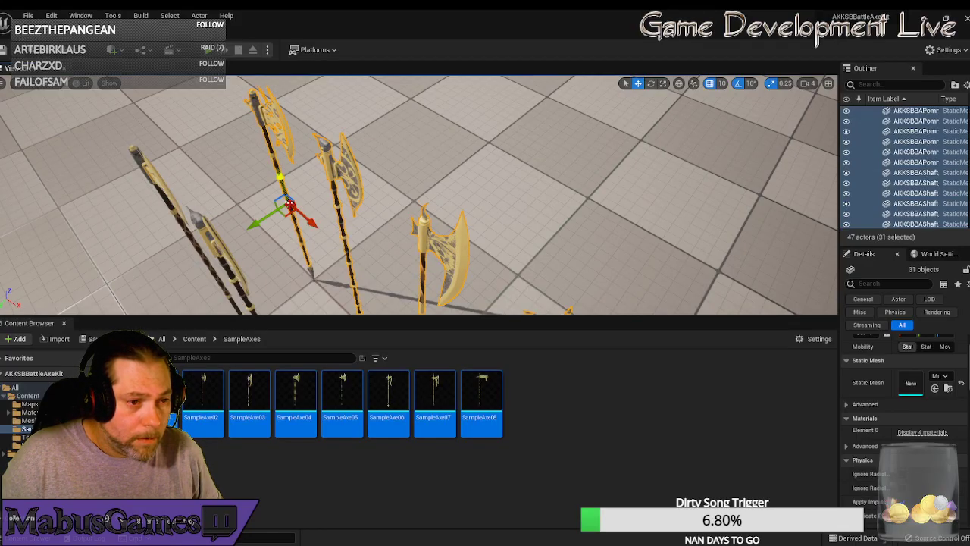
{"action": "left_click", "coordinate": [311, 273], "text": "ctrl"}
{"action": "right_click_drag", "start_coordinate": [311, 272], "coordinate": [285, 241]}
{"action": "key", "text": "s"}
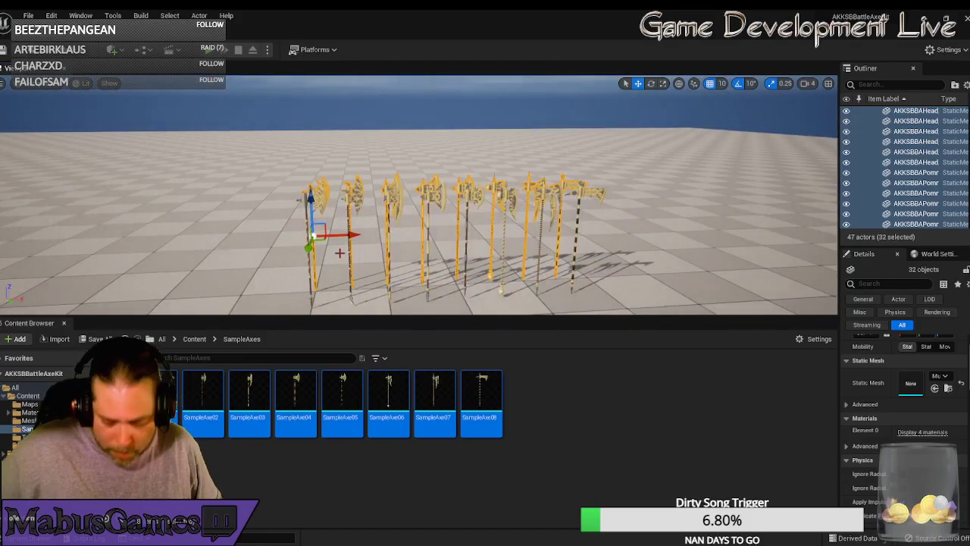
{"action": "key", "text": "Delete"}
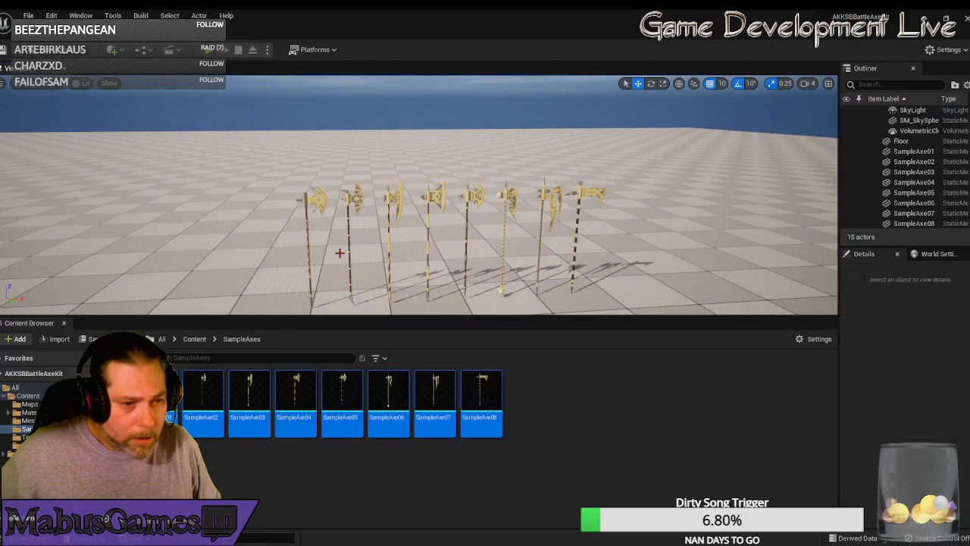
- Select SampleAxe01 to SampleAxe08 and move the whole row a short distance along the Y axis
{"action": "right_click_drag", "start_coordinate": [359, 245], "coordinate": [285, 237]}
{"action": "left_click", "coordinate": [285, 237]}
{"action": "left_click", "coordinate": [332, 213], "text": "ctrl"}
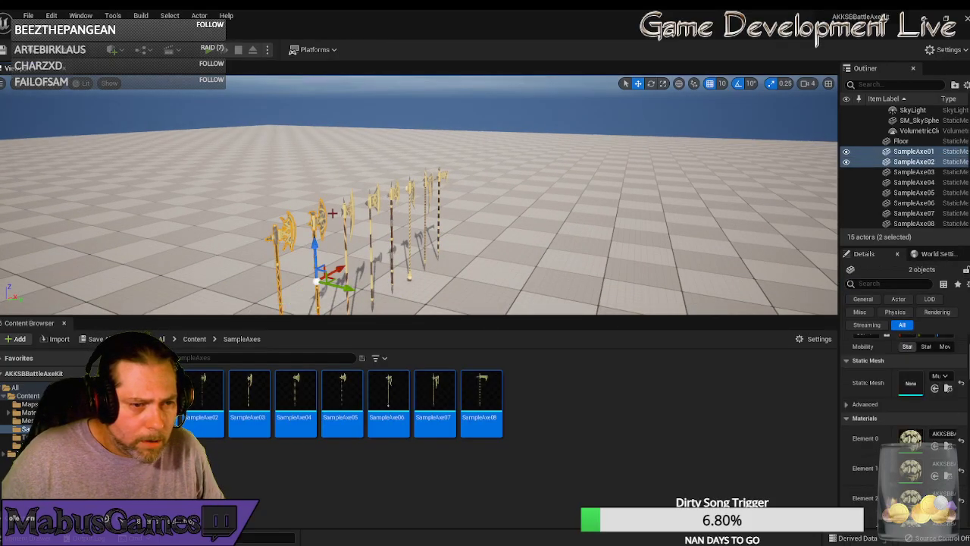
{"action": "left_click", "coordinate": [346, 211], "text": "ctrl"}
{"action": "left_click", "coordinate": [372, 201], "text": "ctrl"}
{"action": "left_click", "coordinate": [391, 192], "text": "ctrl"}
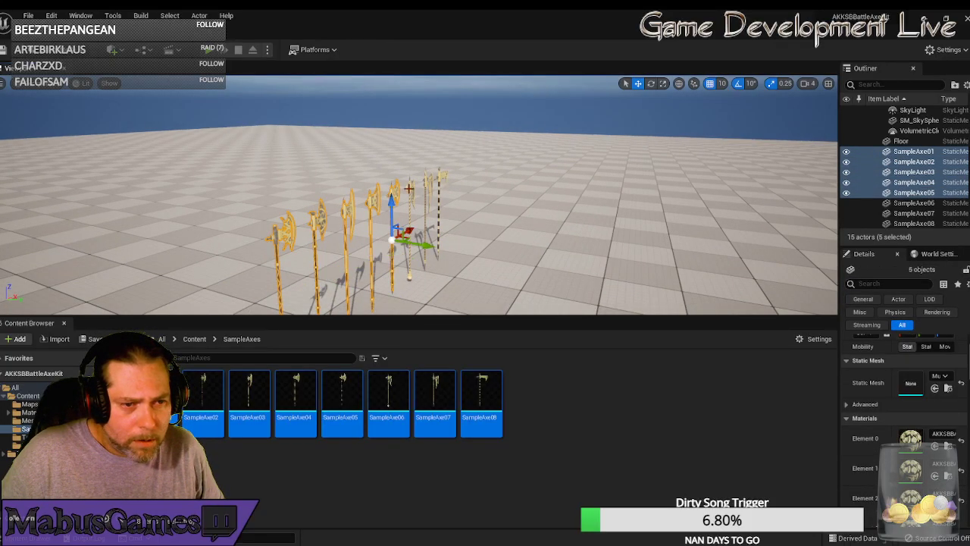
{"action": "left_click", "coordinate": [409, 190], "text": "ctrl"}
{"action": "left_click", "coordinate": [434, 177], "text": "ctrl"}
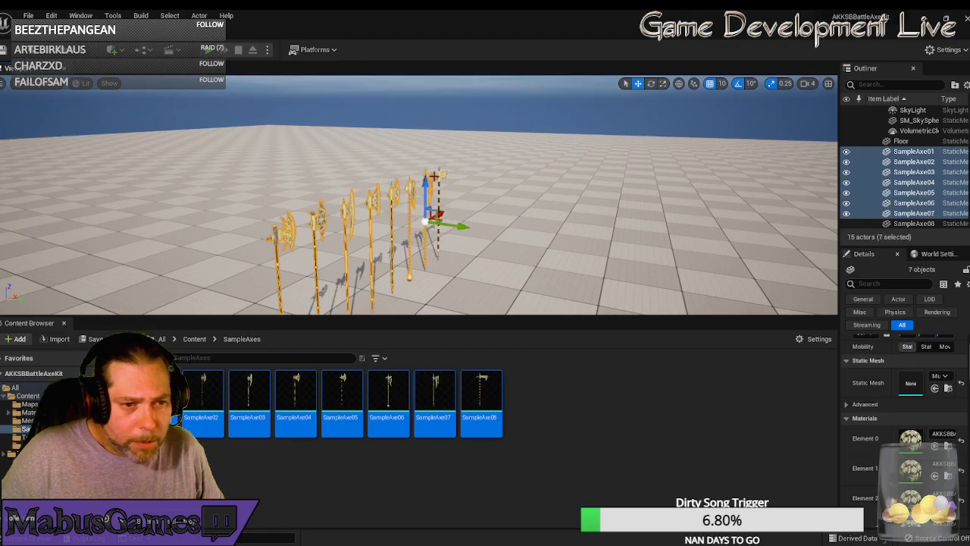
{"action": "left_click", "coordinate": [440, 176], "text": "ctrl"}
{"action": "left_click_drag", "start_coordinate": [460, 217], "coordinate": [431, 213]}
{"action": "right_click_drag", "start_coordinate": [459, 269], "coordinate": [473, 312]}
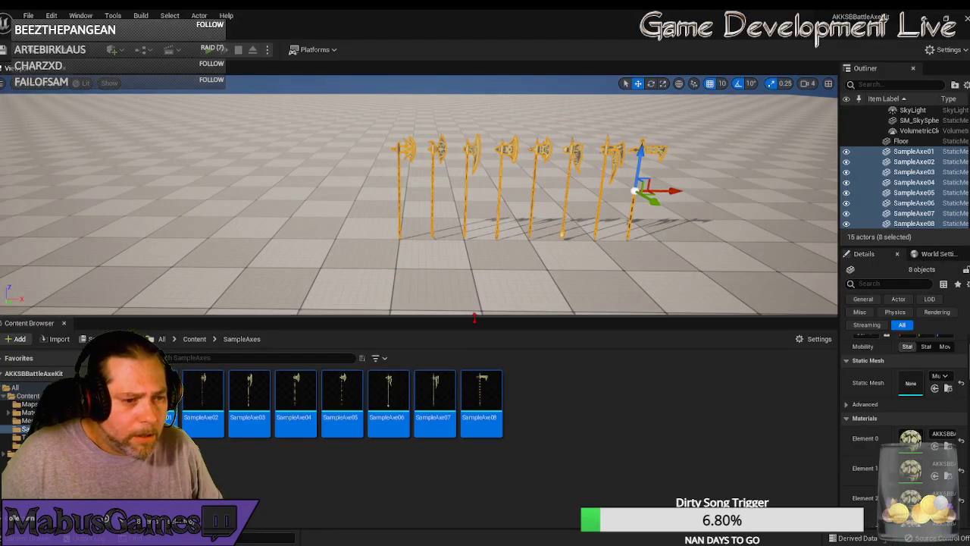
- Open the Meshes folder and place AKKSBBAEye_1, AKKSBBAHead_2, AKKSBBAPommel_3 and AKKSBBAShaft_4 together in the level beside the sample axes
{"action": "left_click_drag", "start_coordinate": [473, 315], "coordinate": [473, 353]}
{"action": "left_click", "coordinate": [34, 459]}
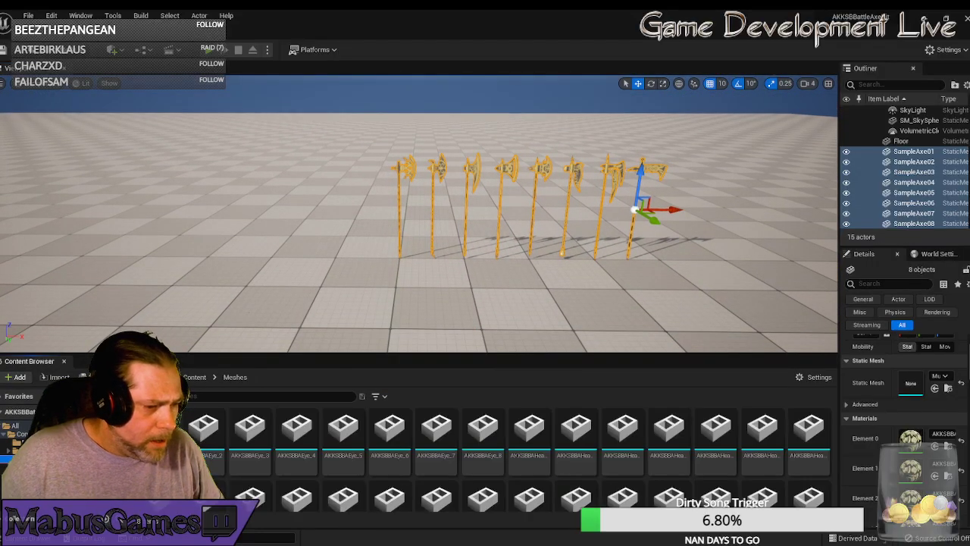
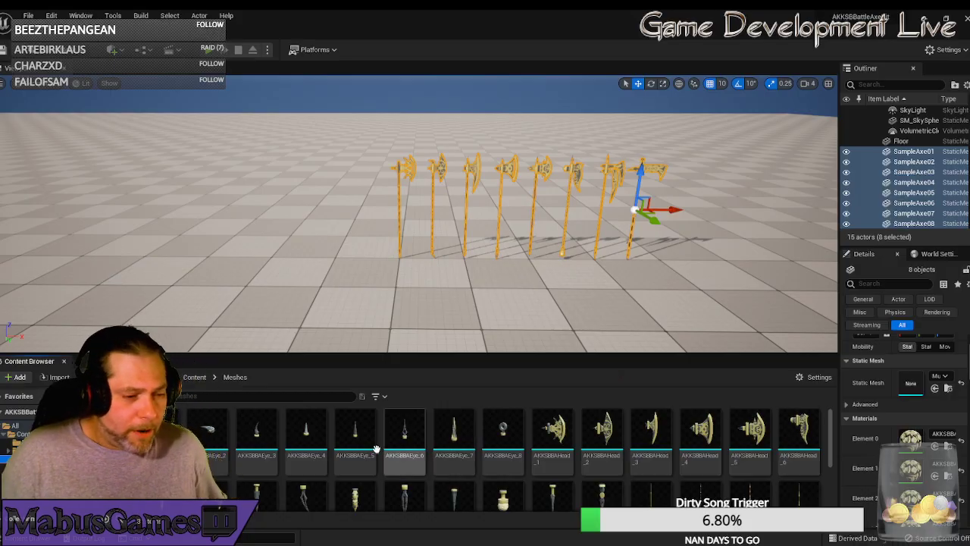
{"action": "left_click", "coordinate": [602, 432]}
{"action": "scroll", "coordinate": [329, 467], "scroll_direction": "down", "scroll_amount": 1}
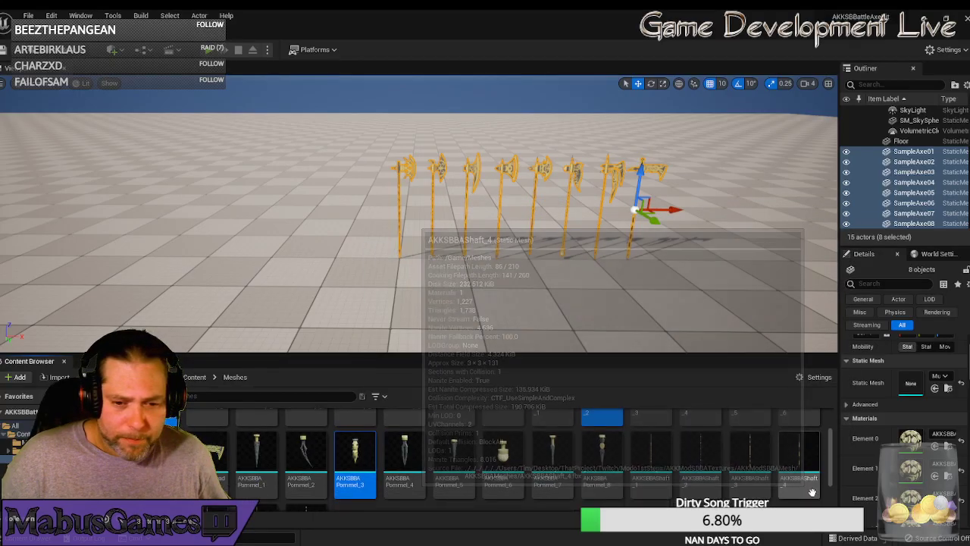
{"action": "left_click_drag", "start_coordinate": [799, 466], "coordinate": [395, 303]}
- Group the four newly placed axe parts and raise the group along the Z axis until the axe stands above the floor
{"action": "mouse_move", "coordinate": [457, 329]}
{"action": "left_mouse_down"}
{"action": "mouse_move", "coordinate": [451, 262]}
{"action": "mouse_move", "coordinate": [457, 329]}
{"action": "left_mouse_up"}
{"action": "left_click_drag", "start_coordinate": [385, 263], "coordinate": [255, 245]}
{"action": "mouse_move", "coordinate": [326, 307]}
{"action": "right_mouse_down"}
{"action": "mouse_move", "coordinate": [288, 306]}
{"action": "mouse_move", "coordinate": [326, 307]}
{"action": "right_mouse_up"}
{"action": "key", "text": "ctrl+g"}
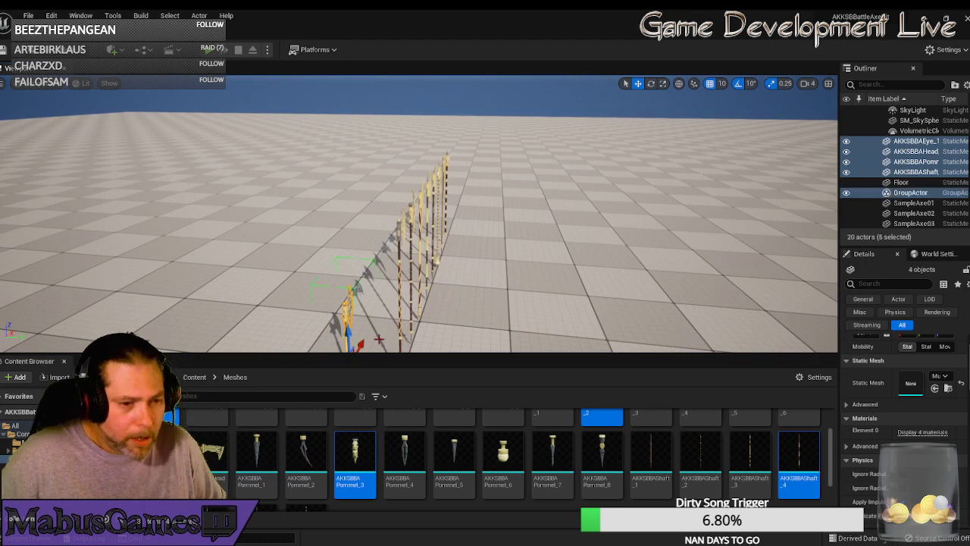
{"action": "left_click_drag", "start_coordinate": [349, 331], "coordinate": [339, 252]}
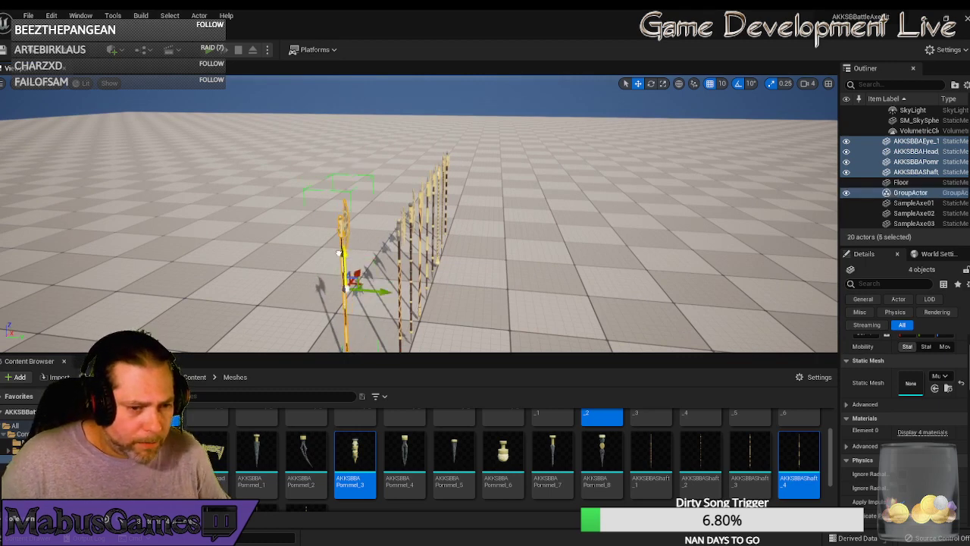
{"action": "right_click_drag", "start_coordinate": [414, 323], "coordinate": [419, 337]}
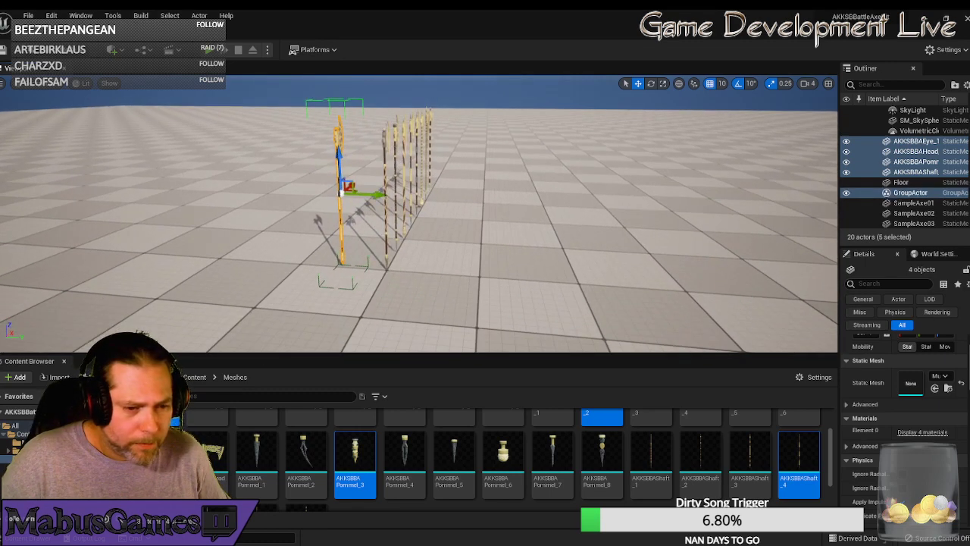
- Place AKKSBBAEye_2, AKKSBBAHead_3, AKKSBBAPommel_4 and AKKSBBAShaft_5 together in the level as a grouped second axe
{"action": "scroll", "coordinate": [383, 462], "scroll_direction": "up", "scroll_amount": 2}
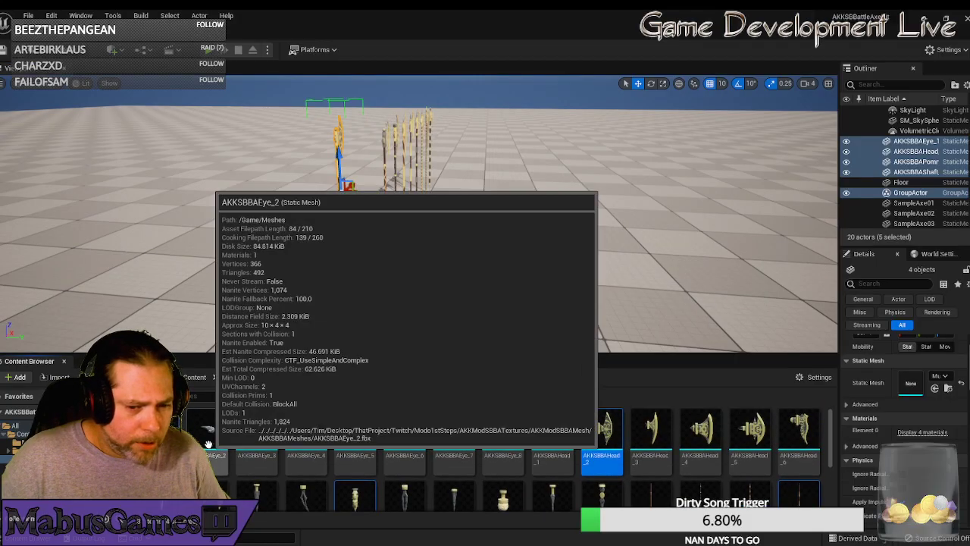
{"action": "left_click_drag", "start_coordinate": [237, 457], "coordinate": [258, 464]}
{"action": "left_click", "coordinate": [659, 457], "text": "ctrl"}
{"action": "scroll", "coordinate": [736, 435], "scroll_direction": "down", "scroll_amount": 1}
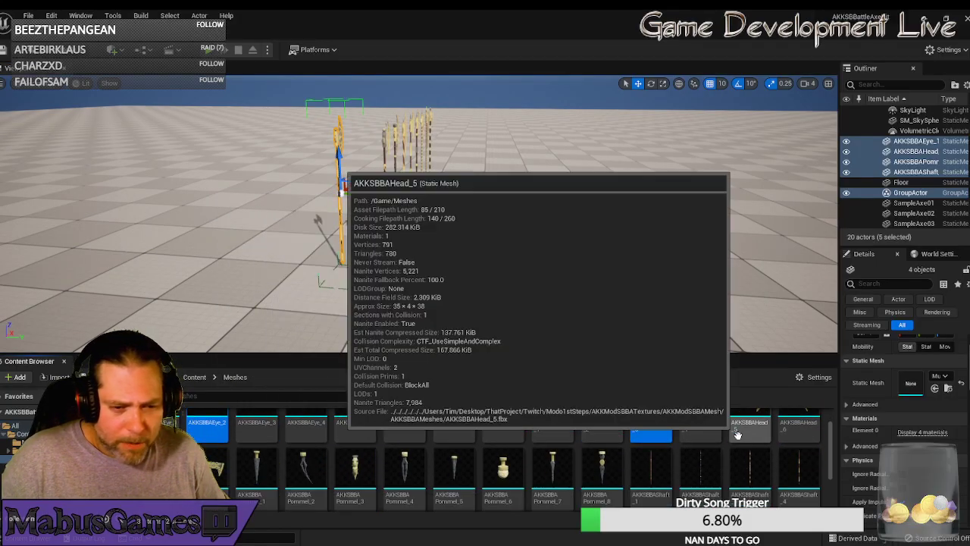
{"action": "scroll", "coordinate": [576, 458], "scroll_direction": "down", "scroll_amount": 1}
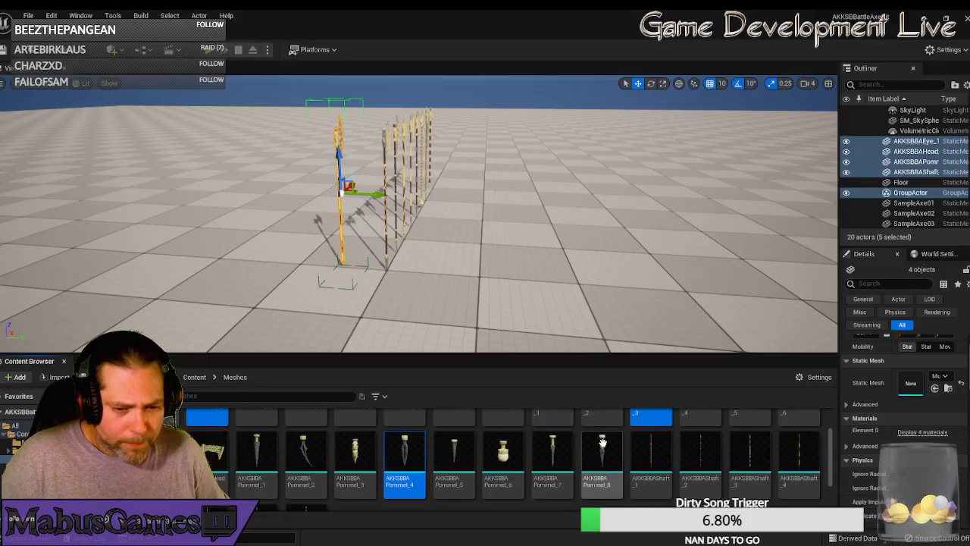
{"action": "scroll", "coordinate": [666, 459], "scroll_direction": "down", "scroll_amount": 1}
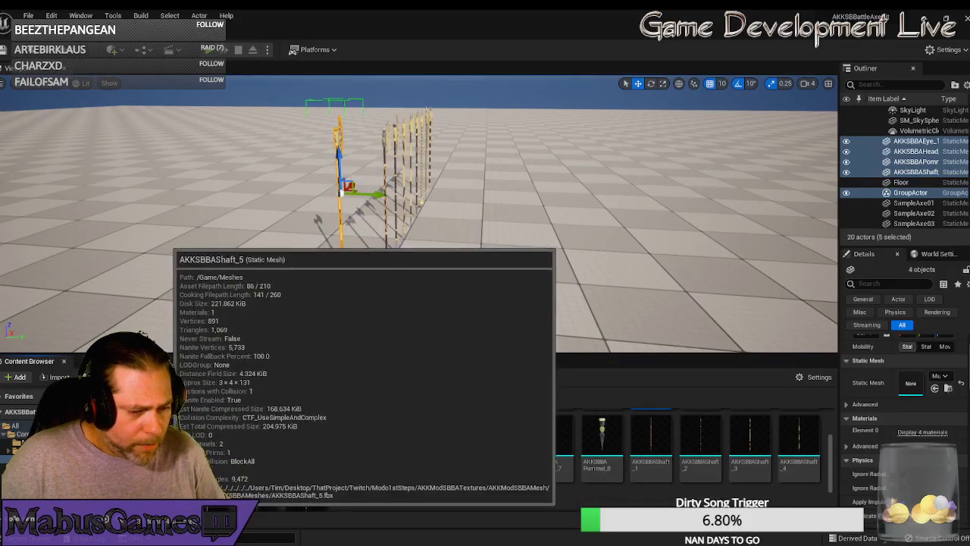
{"action": "left_click_drag", "start_coordinate": [404, 443], "coordinate": [367, 293]}
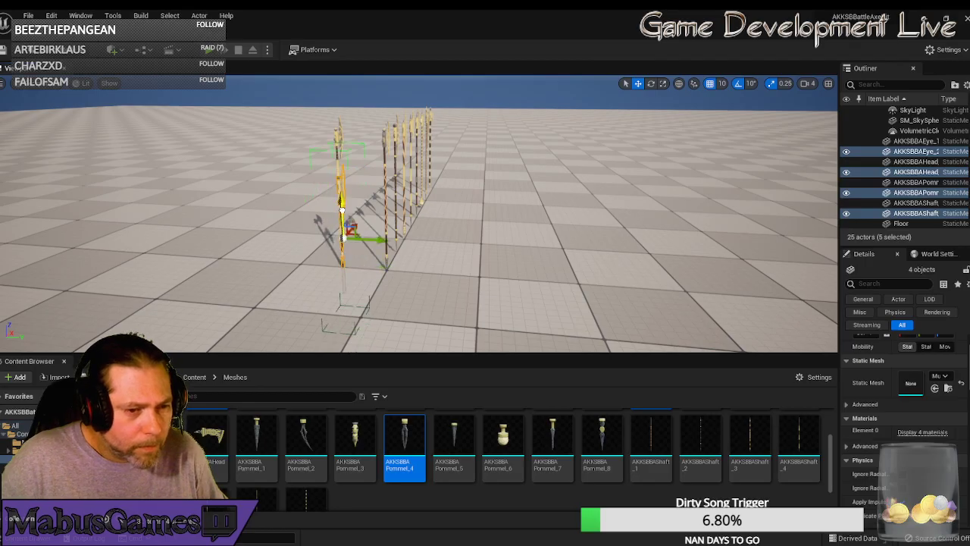
- Move the second axe group along the X axis so it stands beside the first mixed axe in the new row
{"action": "right_click_drag", "start_coordinate": [404, 245], "coordinate": [351, 250]}
{"action": "left_click_drag", "start_coordinate": [305, 272], "coordinate": [379, 278]}
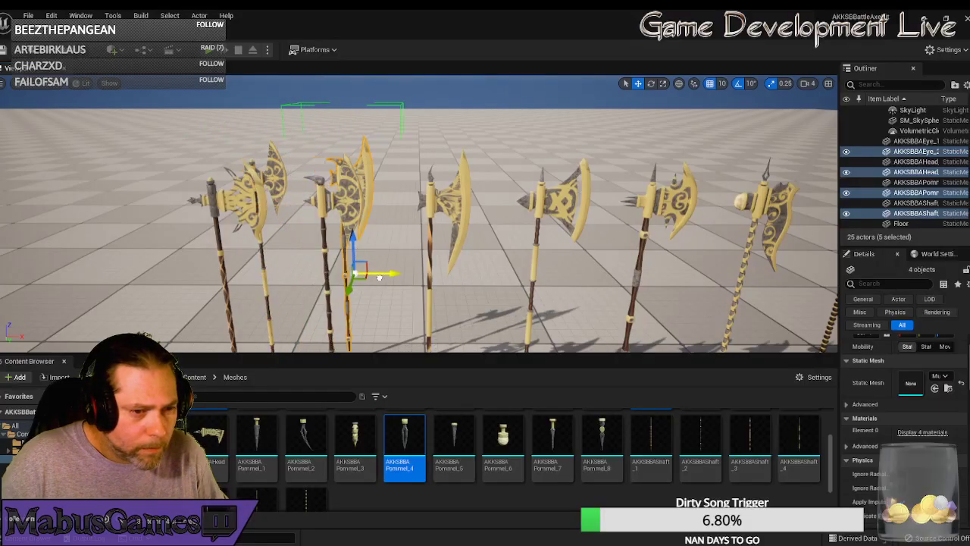
{"action": "right_click_drag", "start_coordinate": [392, 254], "coordinate": [491, 261]}
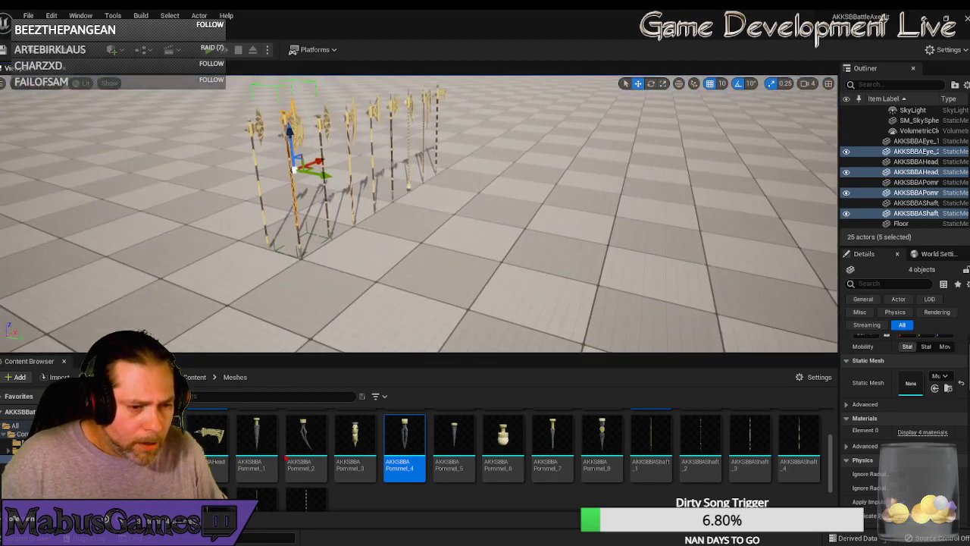
- Place AKKSBBAEye_3, AKKSBBAHead_4, AKKSBBAPommel_5 and AKKSBBAShaft_6 together in the level as a grouped third axe
{"action": "scroll", "coordinate": [264, 440], "scroll_direction": "up", "scroll_amount": 2}
{"action": "left_click", "coordinate": [258, 435]}
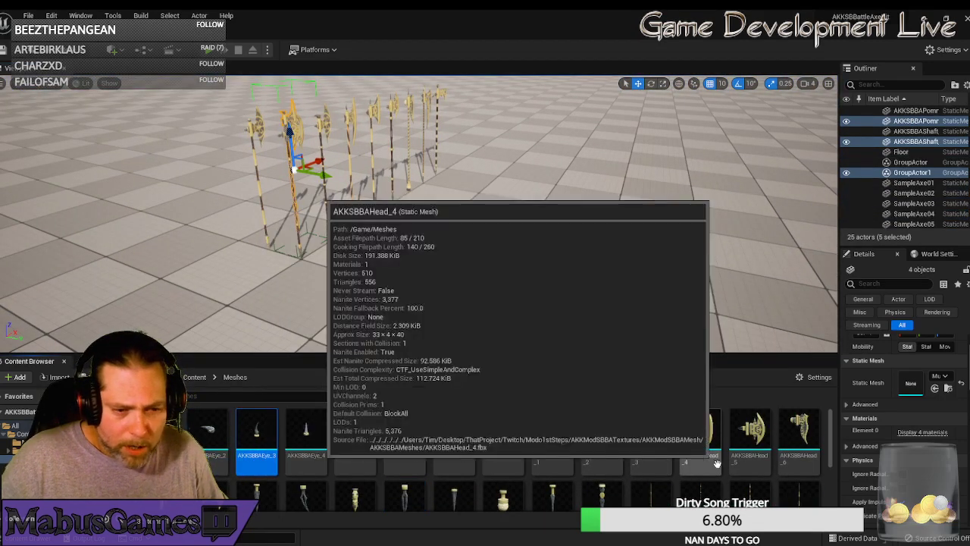
{"action": "scroll", "coordinate": [706, 461], "scroll_direction": "down", "scroll_amount": 5}
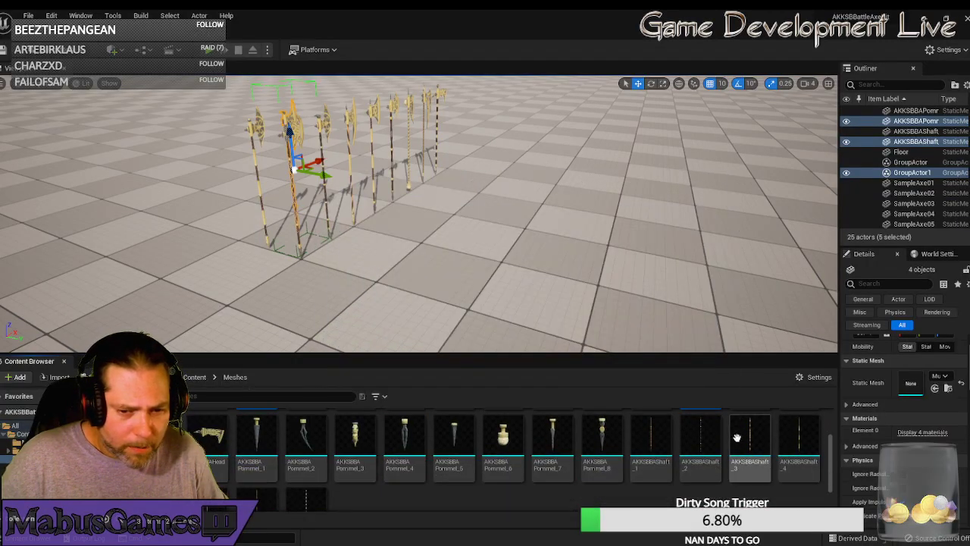
{"action": "scroll", "coordinate": [703, 449], "scroll_direction": "up", "scroll_amount": 1}
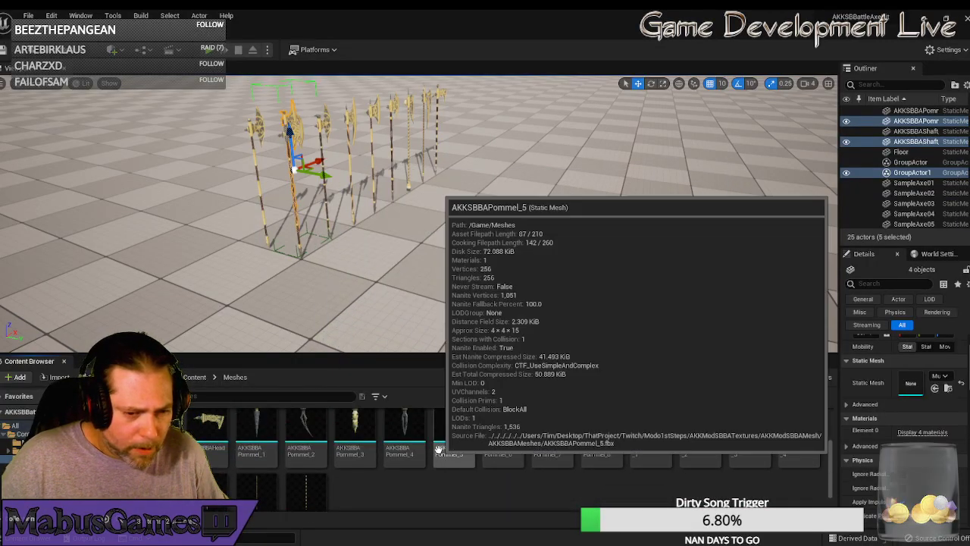
{"action": "left_click", "coordinate": [455, 451]}
{"action": "scroll", "coordinate": [520, 462], "scroll_direction": "down", "scroll_amount": 1}
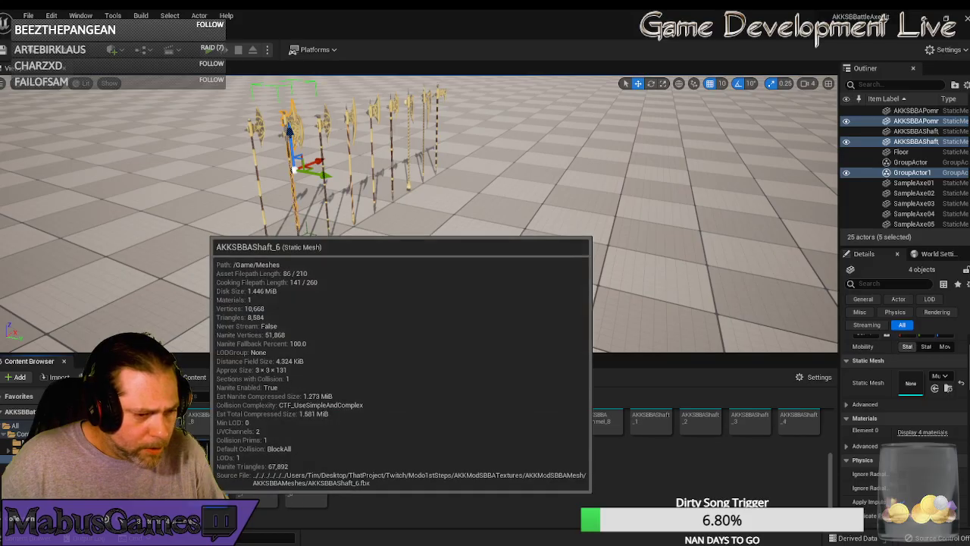
{"action": "left_click_drag", "start_coordinate": [216, 464], "coordinate": [344, 276]}
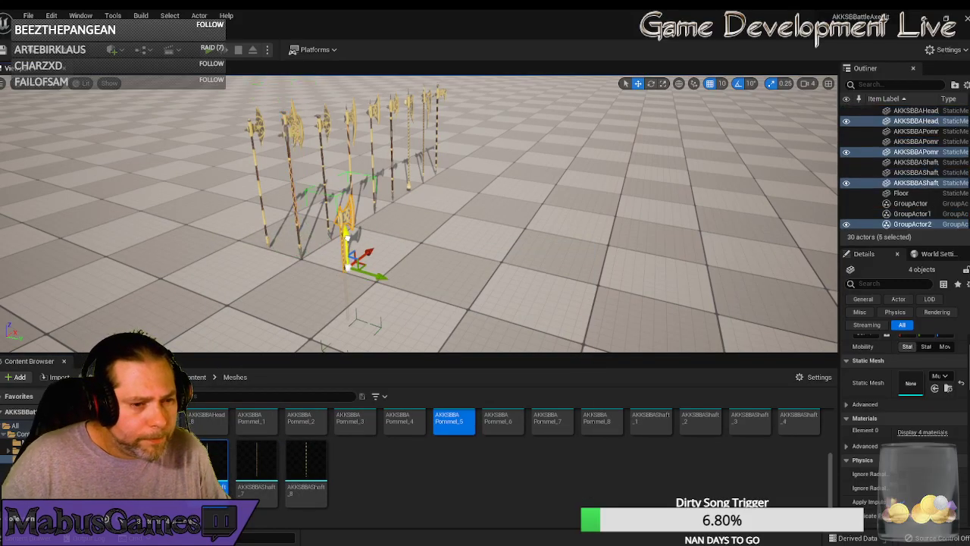
- Raise the third axe group above the floor and shift it along Y and X to continue the row of mixed axes
{"action": "left_click_drag", "start_coordinate": [346, 237], "coordinate": [321, 163]}
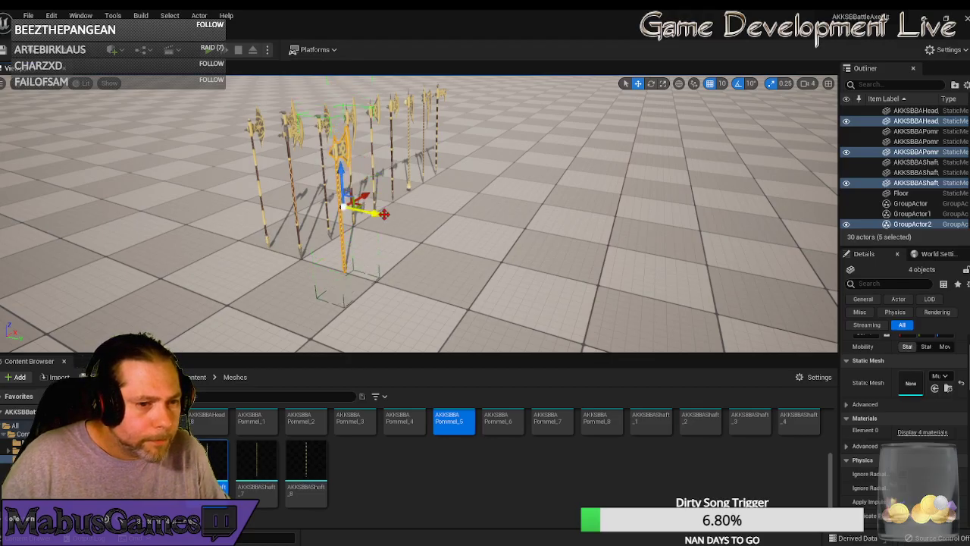
{"action": "left_click_drag", "start_coordinate": [384, 214], "coordinate": [294, 196]}
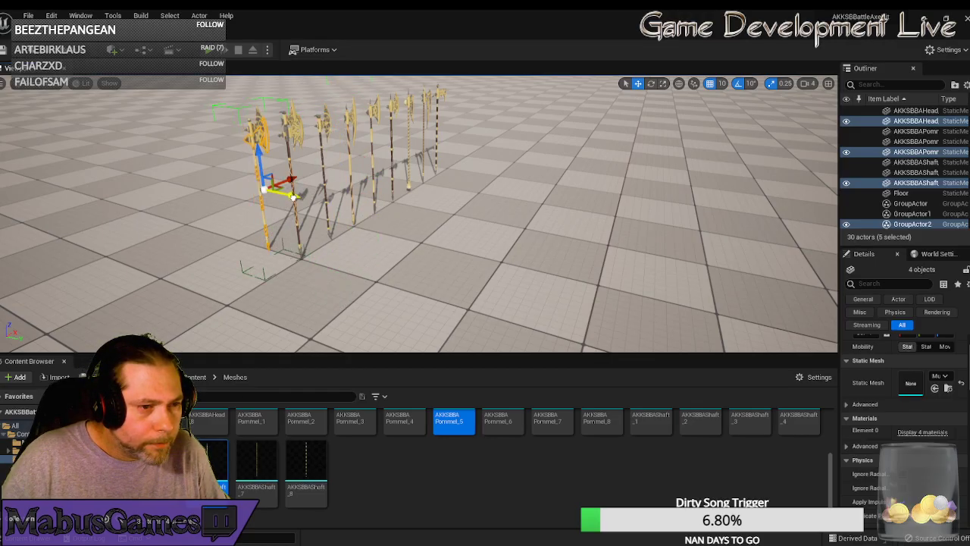
{"action": "left_click_drag", "start_coordinate": [274, 161], "coordinate": [346, 155]}
{"action": "key", "text": "f"}
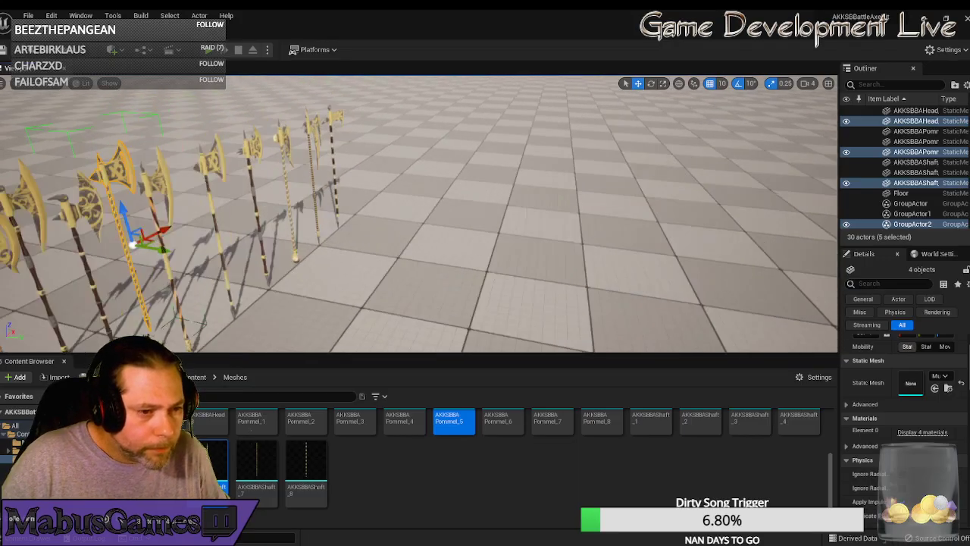
{"action": "left_click_drag", "start_coordinate": [519, 228], "coordinate": [502, 227]}
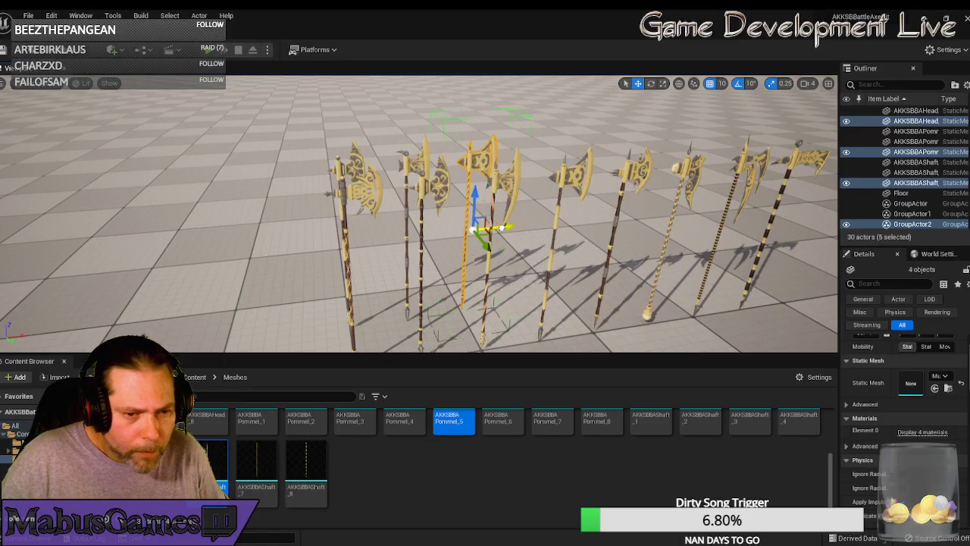
- Place AKKSBBAEye_4, AKKSBBAHead_5, AKKSBBAPommel_6 and AKKSBBAShaft_7 together in the level as a grouped fourth axe
{"action": "left_click_drag", "start_coordinate": [543, 304], "coordinate": [517, 336]}
{"action": "scroll", "coordinate": [409, 434], "scroll_direction": "up", "scroll_amount": 3}
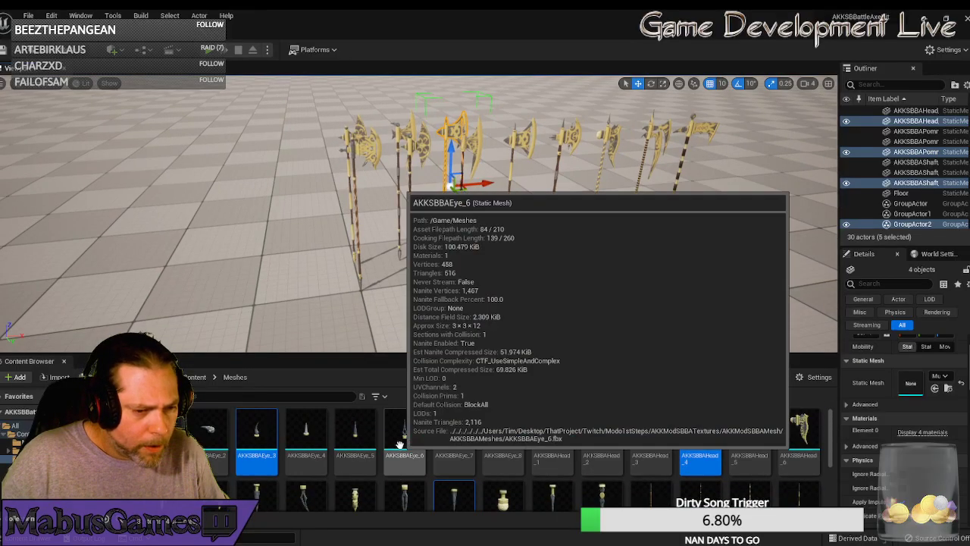
{"action": "scroll", "coordinate": [319, 458], "scroll_direction": "down", "scroll_amount": 2}
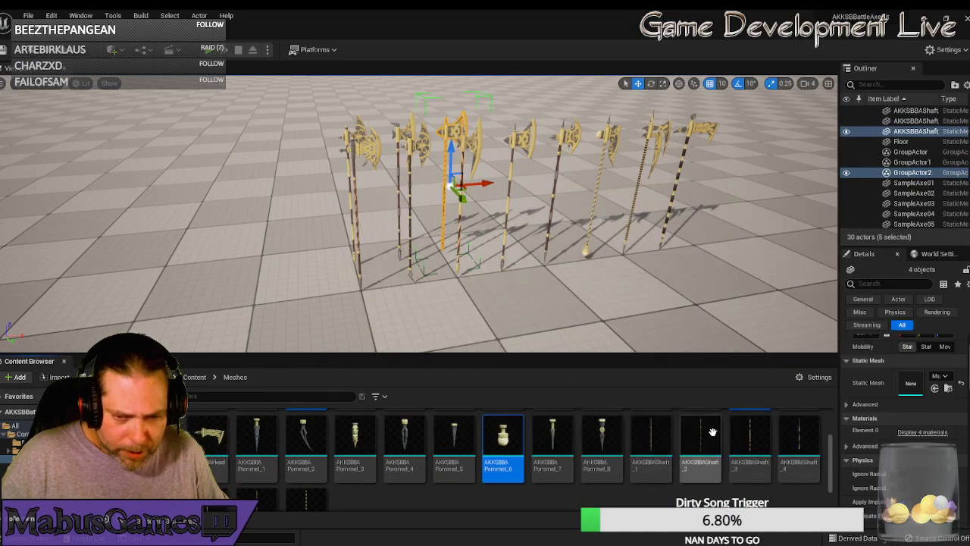
{"action": "scroll", "coordinate": [704, 444], "scroll_direction": "down", "scroll_amount": 2}
{"action": "left_click", "coordinate": [257, 489], "text": "ctrl"}
{"action": "left_click_drag", "start_coordinate": [255, 491], "coordinate": [465, 282]}
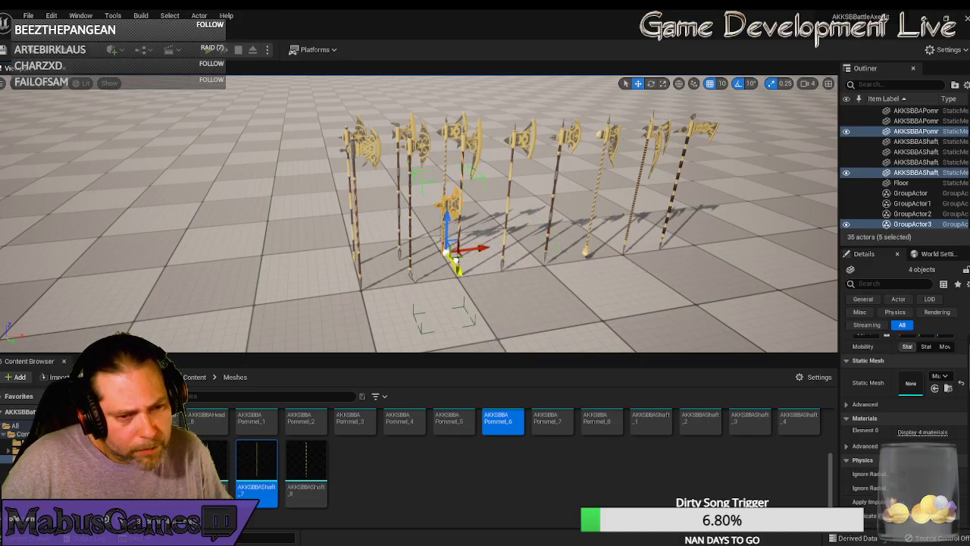
- Raise the fourth axe group above the floor and move it along the X axis to its place after the third axe
{"action": "left_click_drag", "start_coordinate": [447, 153], "coordinate": [447, 148]}
{"action": "left_click_drag", "start_coordinate": [475, 184], "coordinate": [520, 185]}
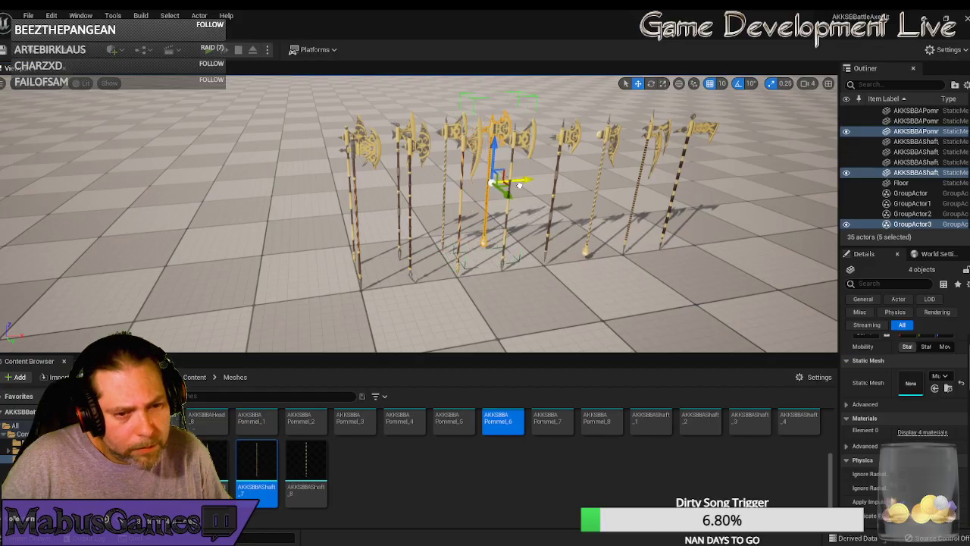
{"action": "right_click_drag", "start_coordinate": [519, 239], "coordinate": [561, 258]}
- Place AKKSBBAEye_5, AKKSBBAHead_6, AKKSBBAPommel_7 and AKKSBBAShaft_8 as the fifth axe in the mixed row and group them
{"action": "scroll", "coordinate": [386, 455], "scroll_direction": "up", "scroll_amount": 3}
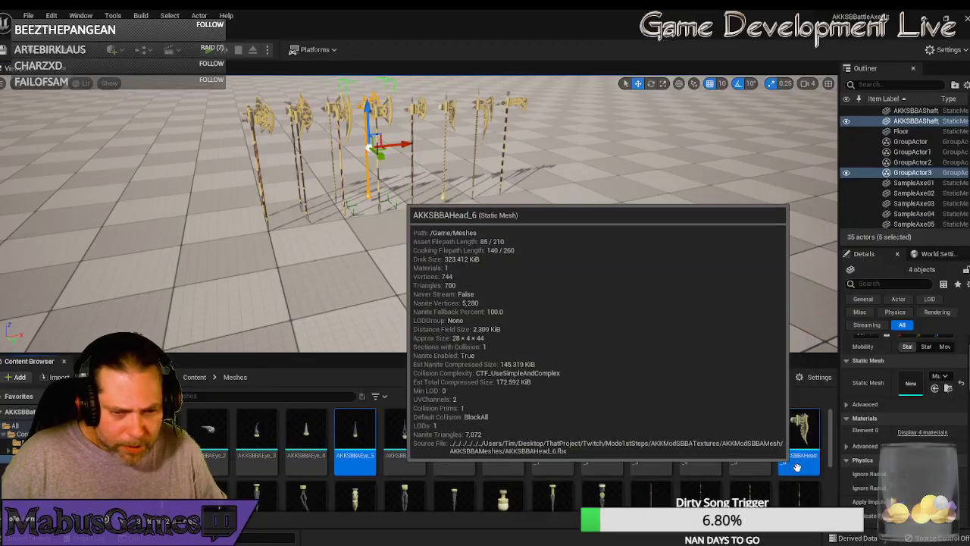
{"action": "scroll", "coordinate": [604, 443], "scroll_direction": "down", "scroll_amount": 1}
{"action": "scroll", "coordinate": [603, 444], "scroll_direction": "down", "scroll_amount": 1}
{"action": "left_click", "coordinate": [544, 463]}
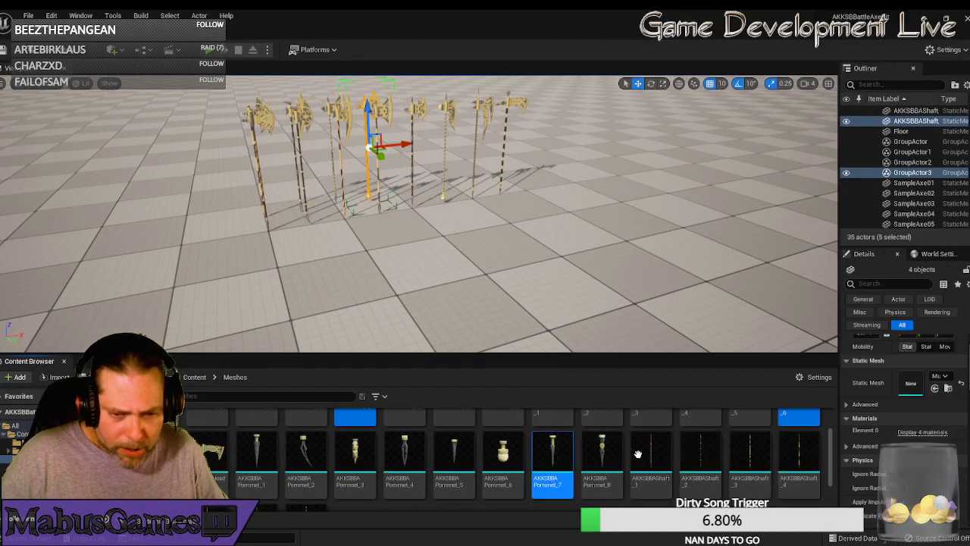
{"action": "scroll", "coordinate": [545, 462], "scroll_direction": "down", "scroll_amount": 1}
{"action": "left_click", "coordinate": [306, 492]}
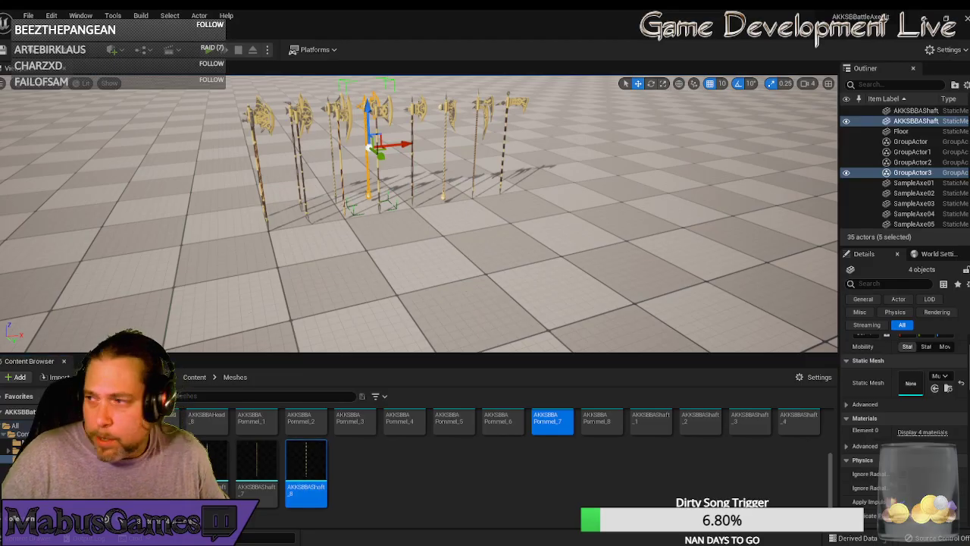
{"action": "left_click_drag", "start_coordinate": [315, 461], "coordinate": [431, 145]}
{"action": "key", "text": "ctrl+g"}
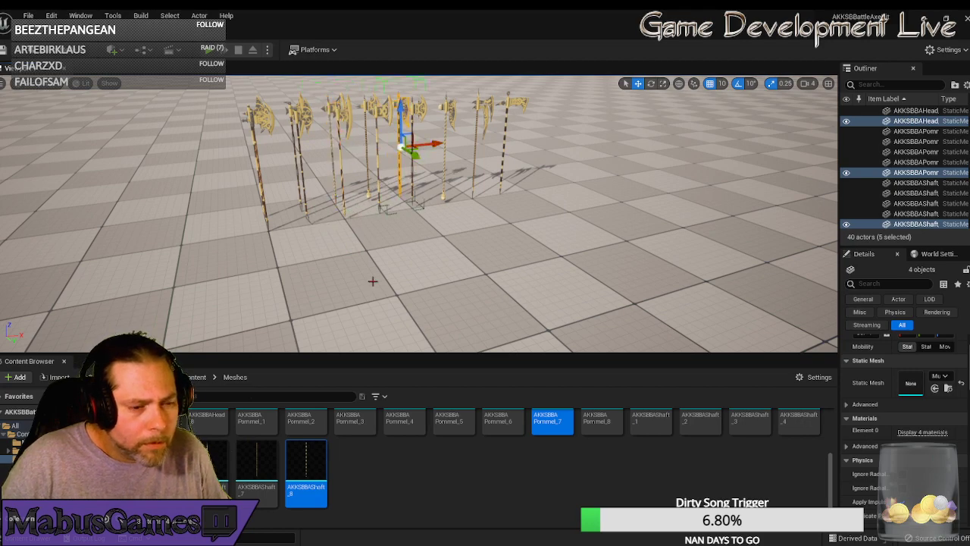
- Place AKKSBBAEye_6, AKKSBBAHead_7, AKKSBBAPommel_8 and AKKSBBAShaft_1 as a grouped sixth axe and move it next in the mixed row
{"action": "scroll", "coordinate": [341, 428], "scroll_direction": "up", "scroll_amount": 3}
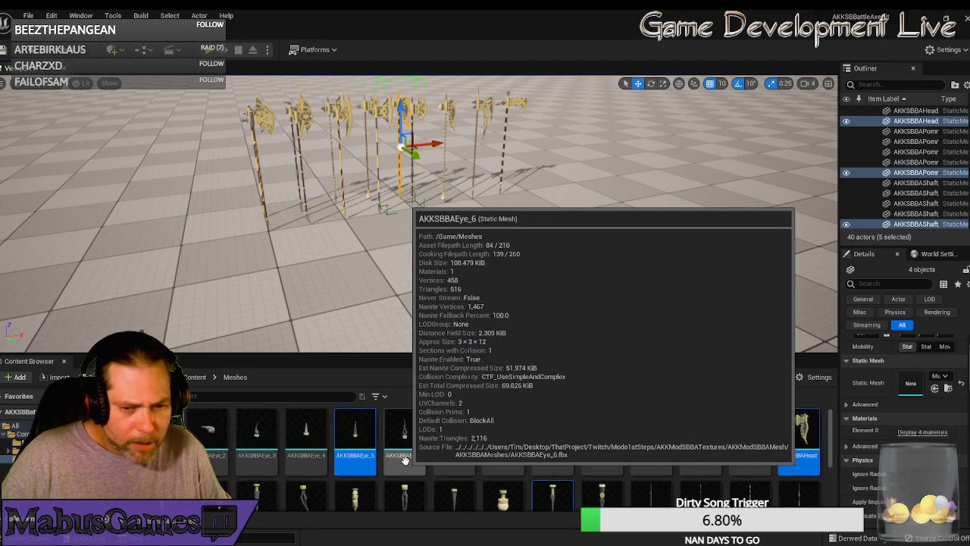
{"action": "scroll", "coordinate": [404, 459], "scroll_direction": "down", "scroll_amount": 3}
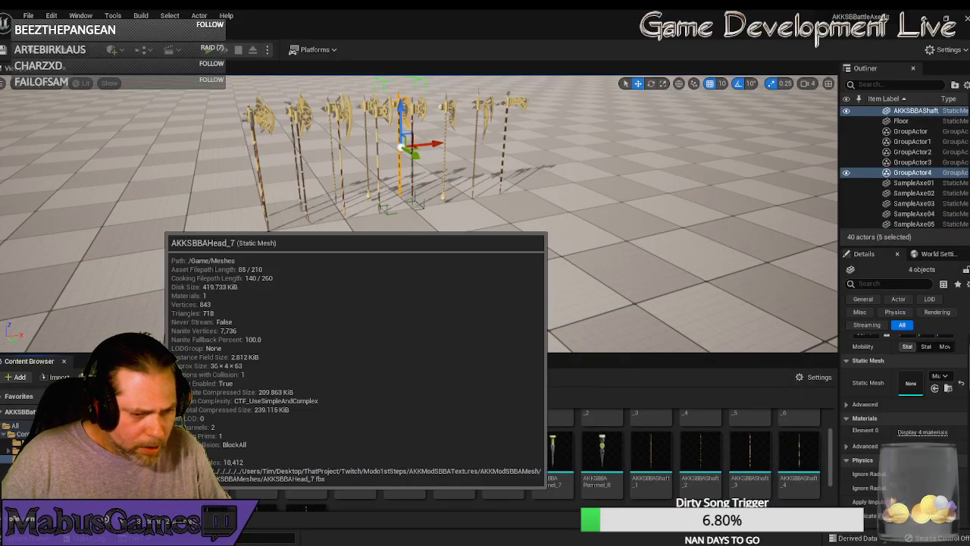
{"action": "left_click", "coordinate": [602, 454]}
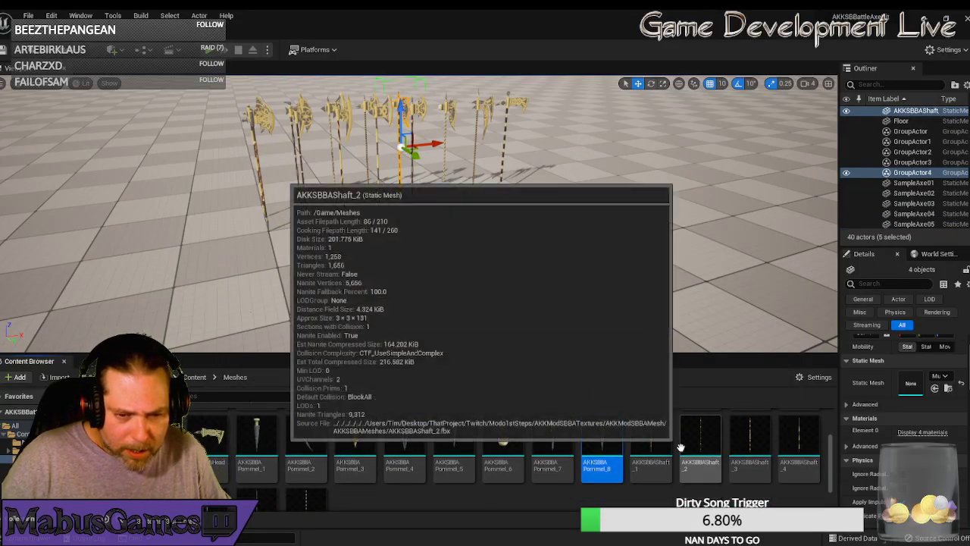
{"action": "left_click", "coordinate": [655, 468], "text": "ctrl"}
{"action": "left_click_drag", "start_coordinate": [652, 464], "coordinate": [457, 140]}
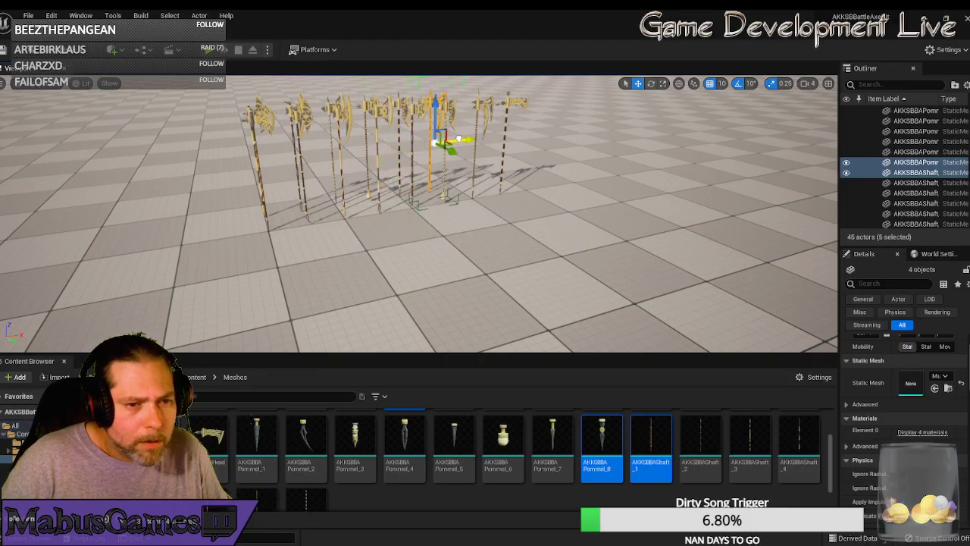
{"action": "key", "text": "w"}
{"action": "mouse_move", "coordinate": [462, 257]}
{"action": "right_mouse_down"}
{"action": "mouse_move", "coordinate": [477, 261]}
{"action": "mouse_move", "coordinate": [474, 277]}
{"action": "mouse_move", "coordinate": [357, 257]}
{"action": "mouse_move", "coordinate": [467, 269]}
{"action": "right_mouse_up"}
{"action": "key", "text": "a"}
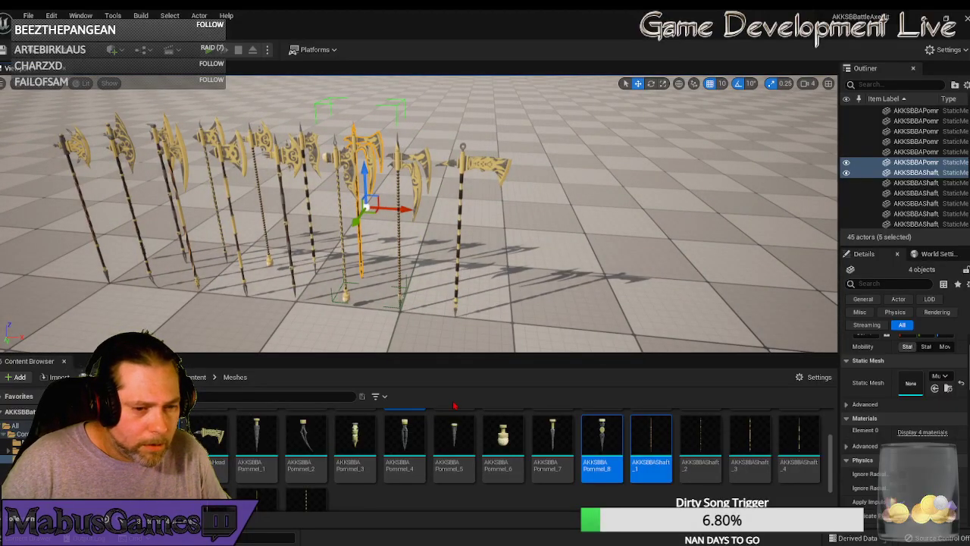
- Place AKKSBBAEye_7, AKKSBBAHead_8, AKKSBBAPommel_1 and AKKSBBAShaft_2 together as a grouped seventh axe and raise it above the floor
{"action": "scroll", "coordinate": [455, 428], "scroll_direction": "up", "scroll_amount": 1}
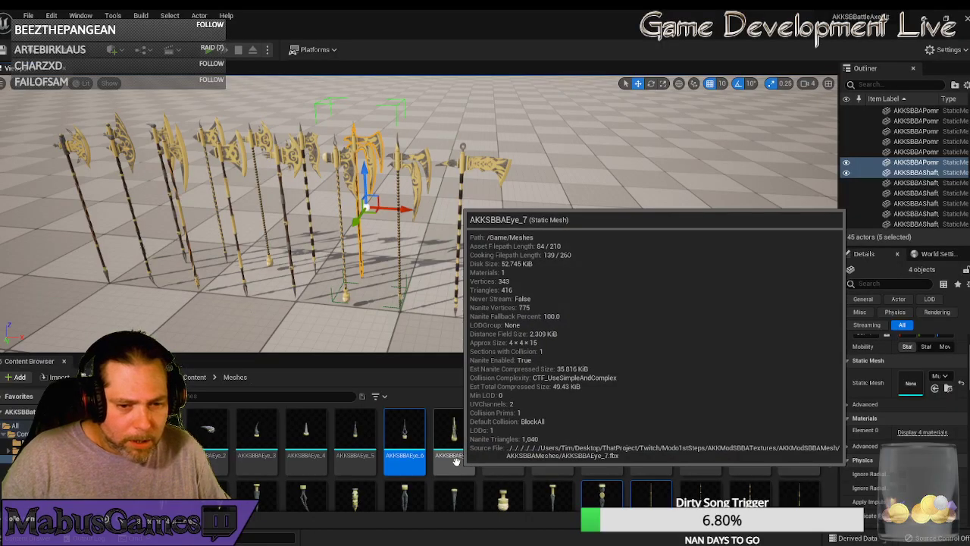
{"action": "left_click", "coordinate": [455, 447]}
{"action": "scroll", "coordinate": [688, 424], "scroll_direction": "down", "scroll_amount": 1}
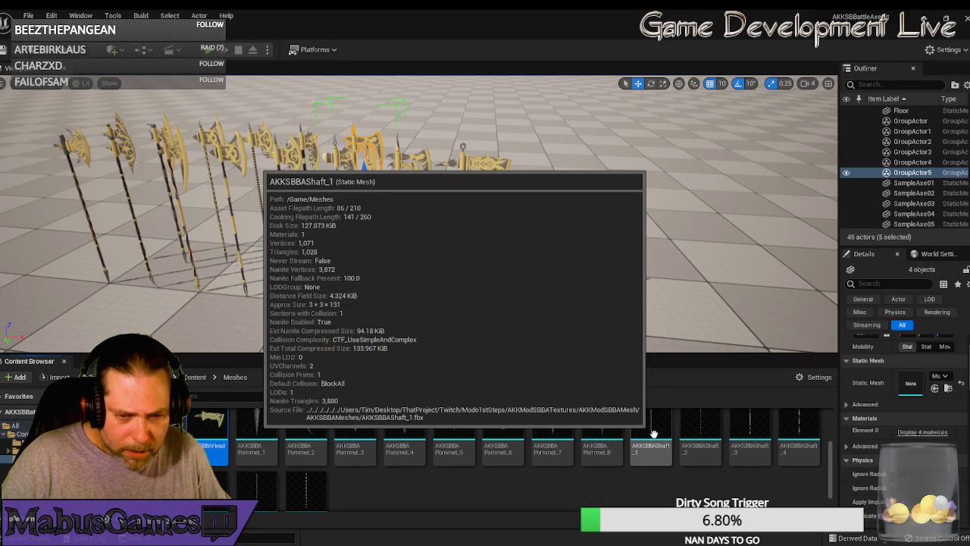
{"action": "left_click", "coordinate": [256, 453]}
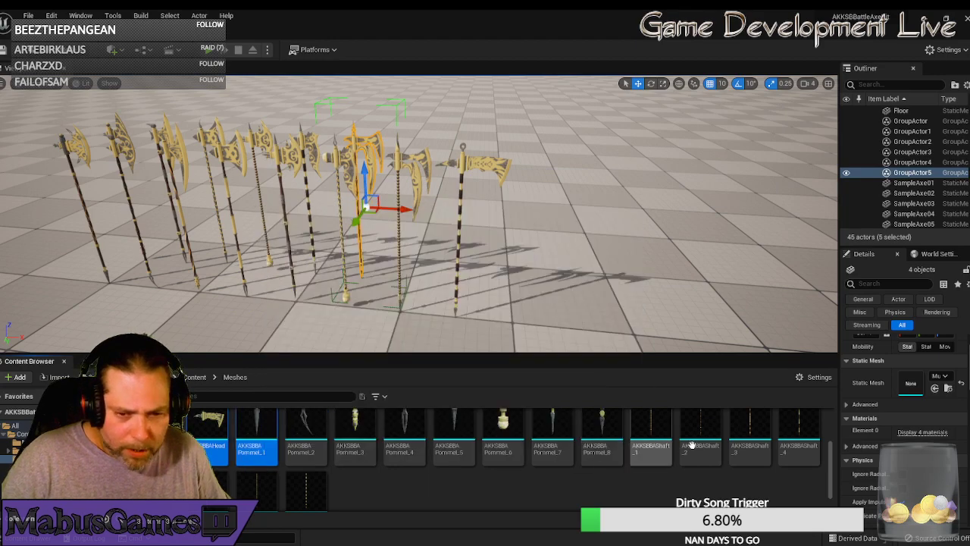
{"action": "left_click", "coordinate": [707, 459], "text": "ctrl"}
{"action": "left_click_drag", "start_coordinate": [685, 441], "coordinate": [446, 323]}
{"action": "left_click", "coordinate": [442, 321]}
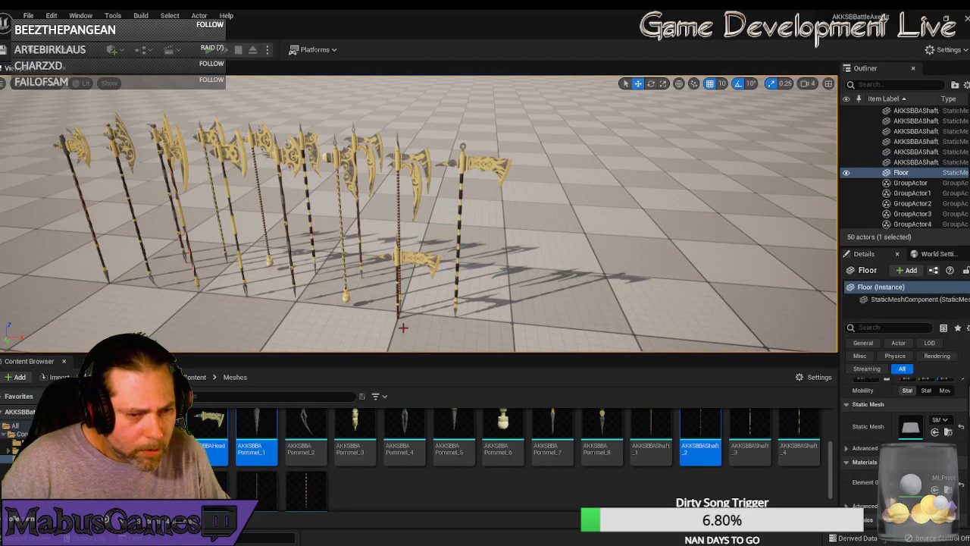
{"action": "left_click", "coordinate": [410, 258]}
{"action": "left_click_drag", "start_coordinate": [400, 338], "coordinate": [404, 204]}
- Try to move the seventh axe group along the Y axis into line with the mixed row
{"action": "key", "text": "d"}
{"action": "right_click_drag", "start_coordinate": [430, 269], "coordinate": [288, 285]}
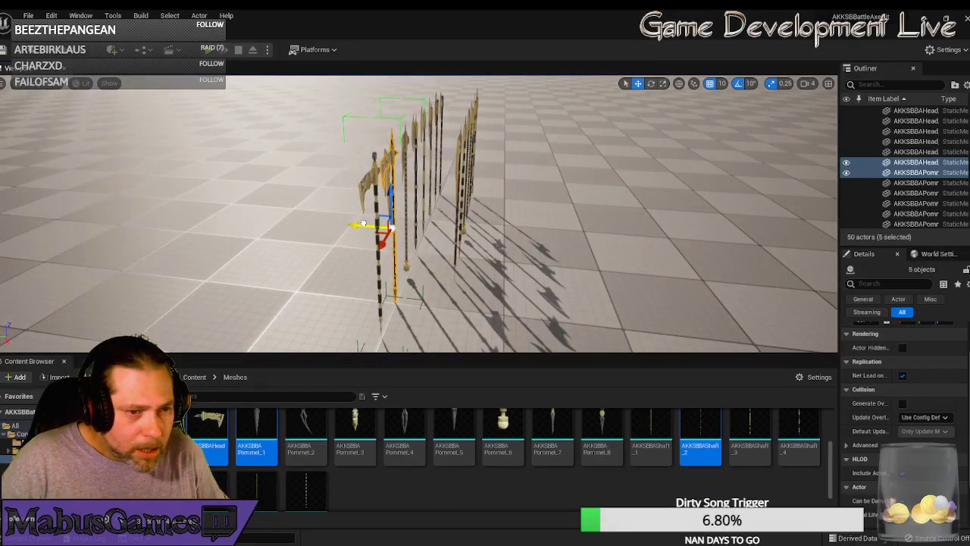
{"action": "left_click_drag", "start_coordinate": [363, 223], "coordinate": [422, 238], "text": "alt"}
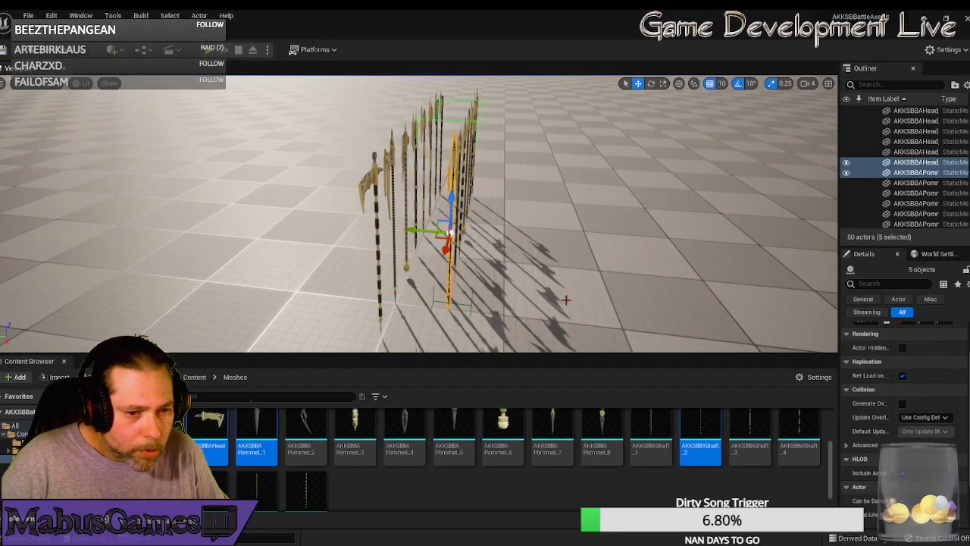
{"action": "key", "text": "a"}
{"action": "right_click_drag", "start_coordinate": [566, 300], "coordinate": [693, 311]}
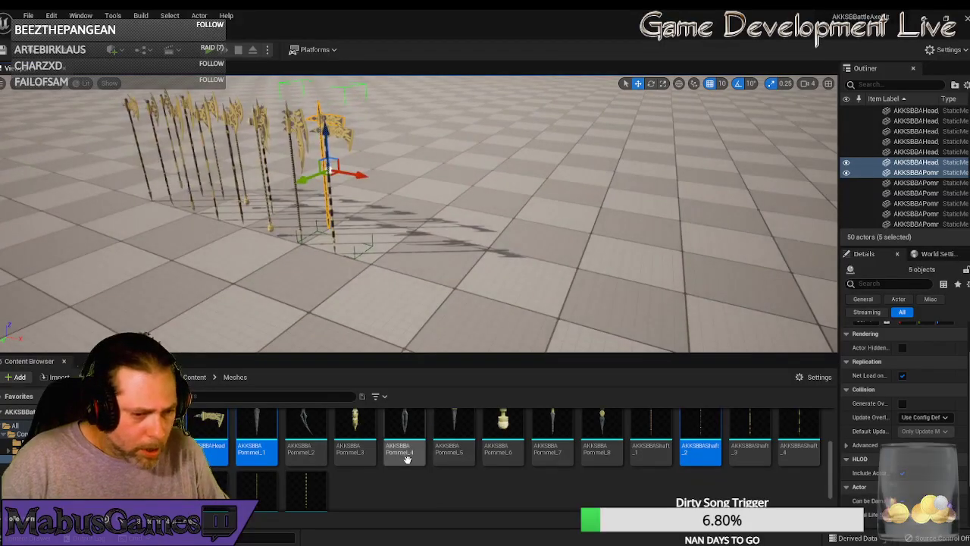
{"action": "scroll", "coordinate": [407, 459], "scroll_direction": "up", "scroll_amount": 2}
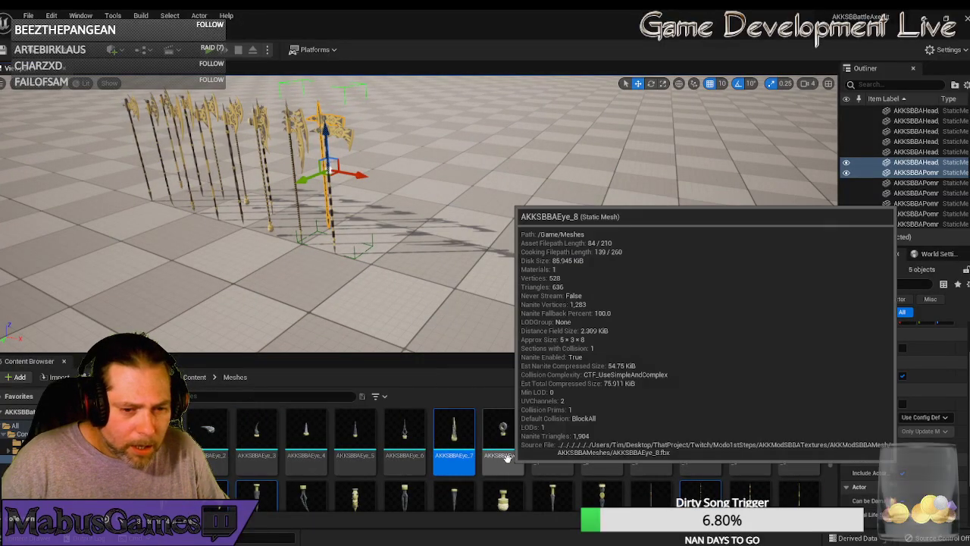
{"action": "left_click", "coordinate": [503, 447]}
{"action": "left_click", "coordinate": [541, 443], "text": "ctrl"}
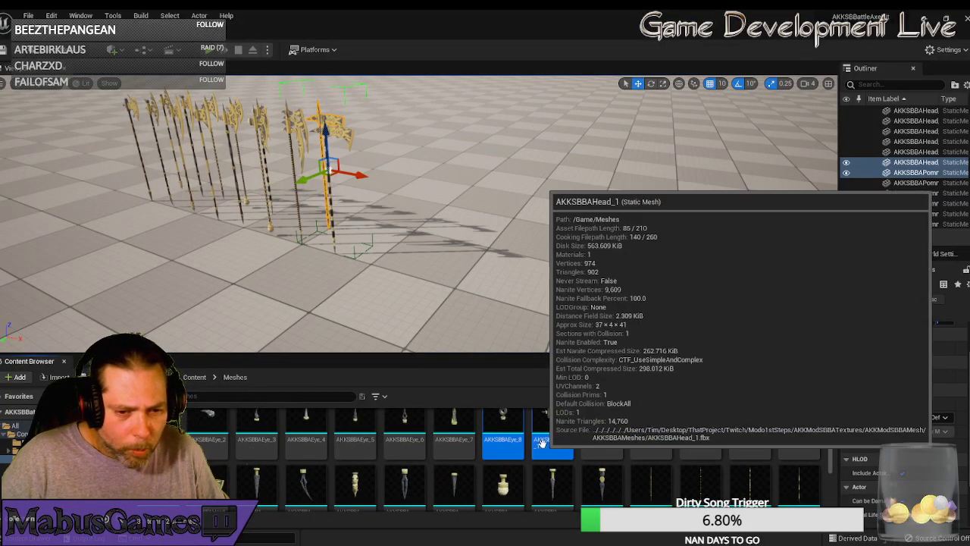
{"action": "scroll", "coordinate": [633, 430], "scroll_direction": "down", "scroll_amount": 2}
{"action": "left_click", "coordinate": [306, 464], "text": "shift"}
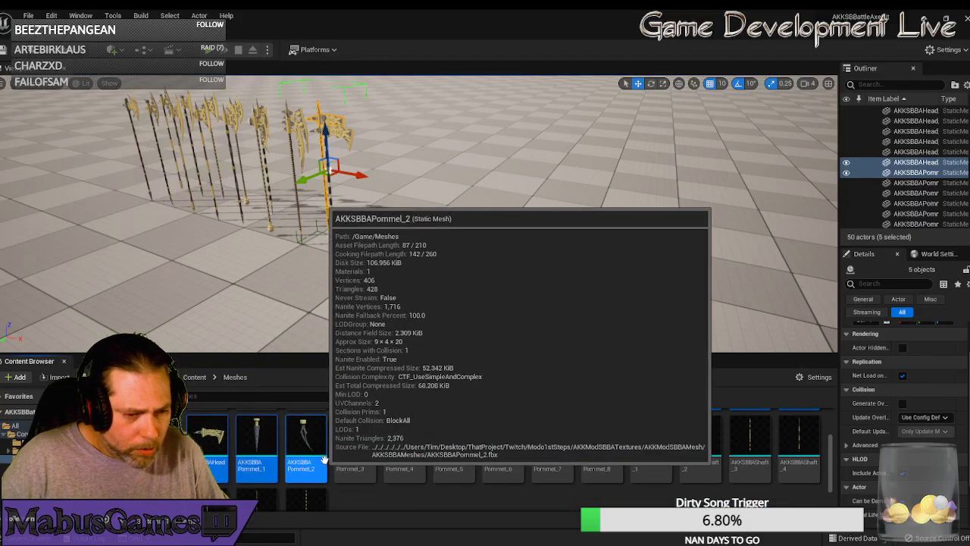
- Undo the seventh axe group's last move and reposition it along the Y axis in line with the mixed row
{"action": "key", "text": "ctrl+z"}
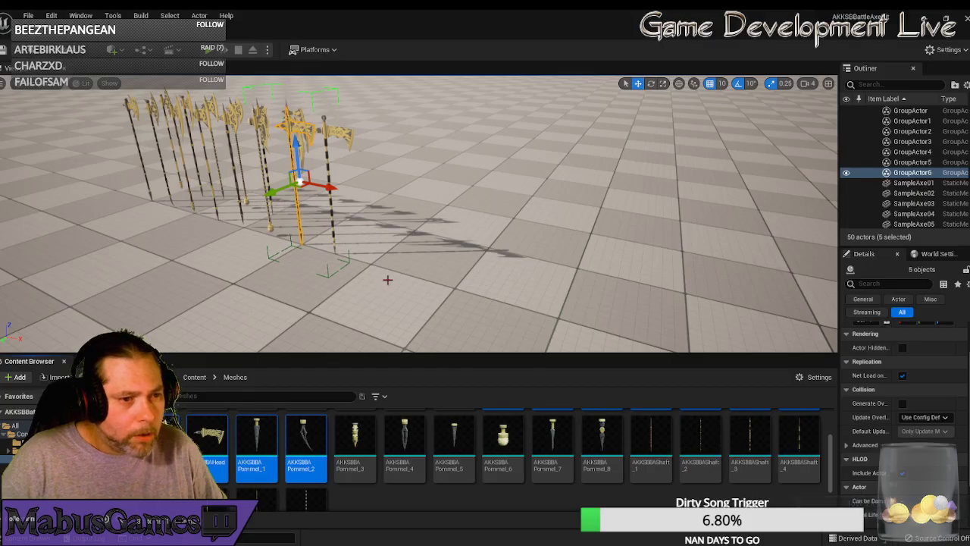
{"action": "left_click_drag", "start_coordinate": [290, 191], "coordinate": [320, 179]}
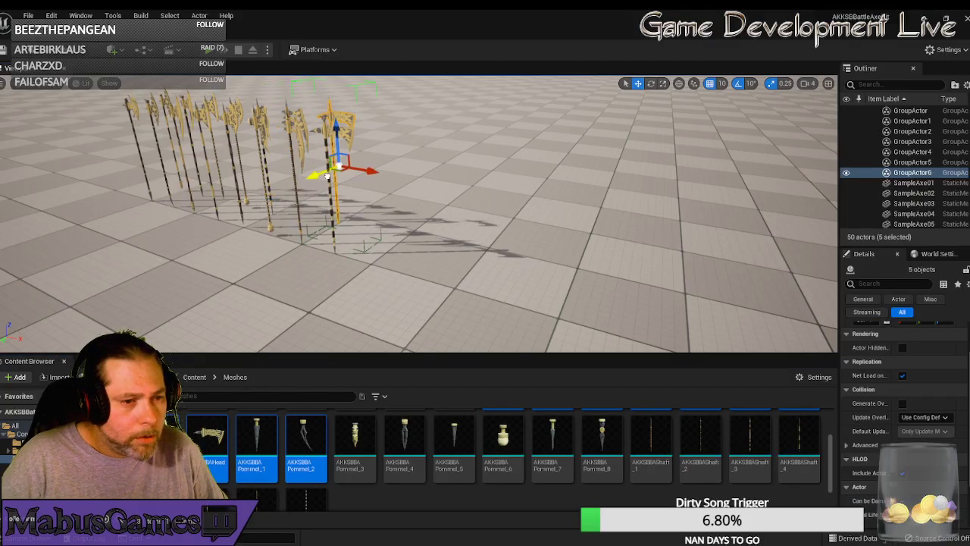
{"action": "key", "text": "d"}
{"action": "right_click_drag", "start_coordinate": [391, 260], "coordinate": [292, 266]}
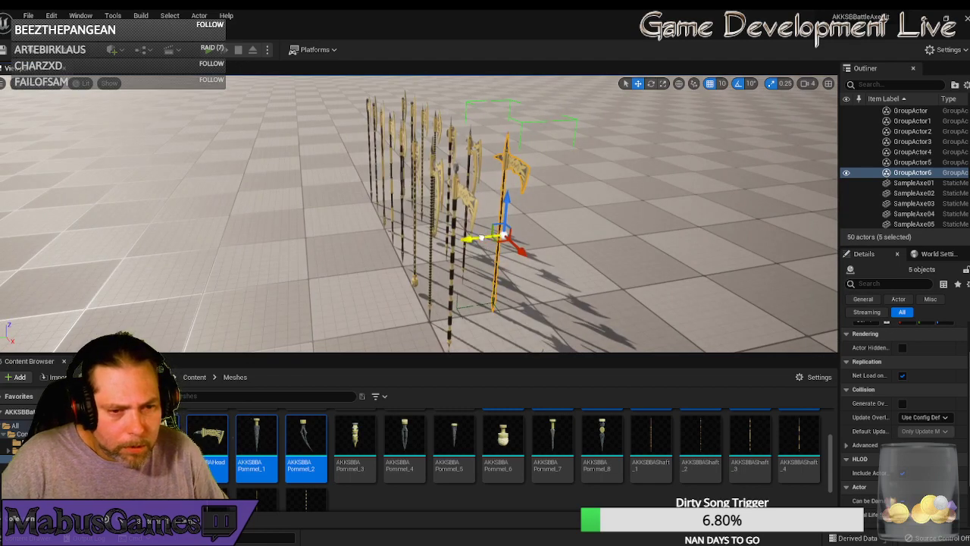
{"action": "left_click_drag", "start_coordinate": [484, 238], "coordinate": [473, 240]}
- Place AKKSBBAEye_8, AKKSBBAHead_1, AKKSBBAPommel_2 and AKKSBBAShaft_3 as a grouped eighth axe and move it along the X axis to the row's end
{"action": "scroll", "coordinate": [406, 452], "scroll_direction": "up", "scroll_amount": 4}
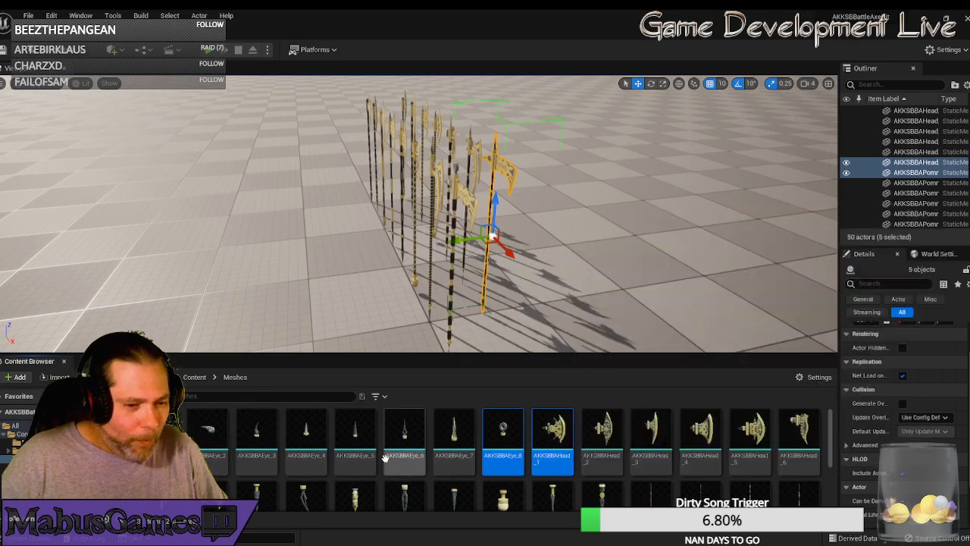
{"action": "scroll", "coordinate": [386, 462], "scroll_direction": "down", "scroll_amount": 2}
{"action": "left_click", "coordinate": [306, 434]}
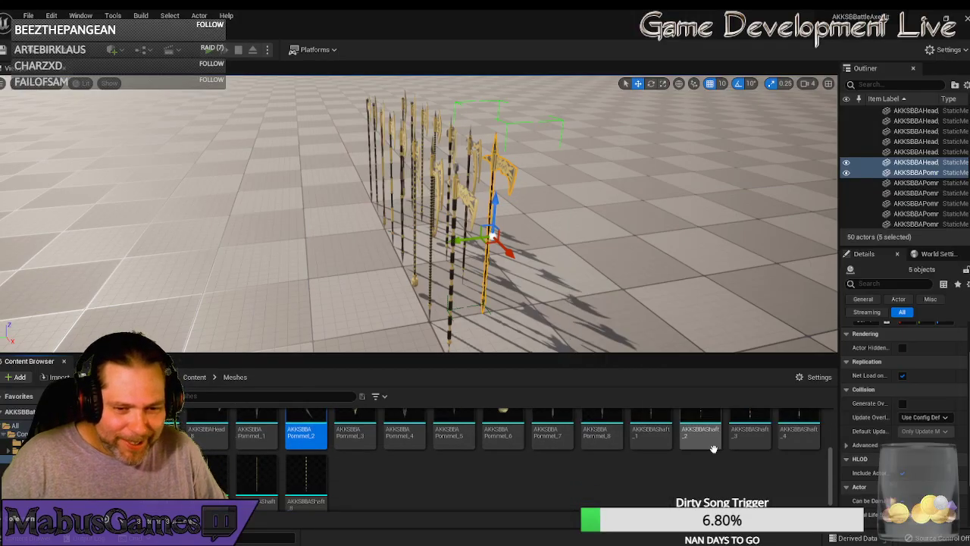
{"action": "left_click_drag", "start_coordinate": [767, 438], "coordinate": [502, 221]}
{"action": "key", "text": "a"}
{"action": "right_click_drag", "start_coordinate": [561, 304], "coordinate": [561, 303]}
{"action": "left_click_drag", "start_coordinate": [330, 212], "coordinate": [364, 226]}
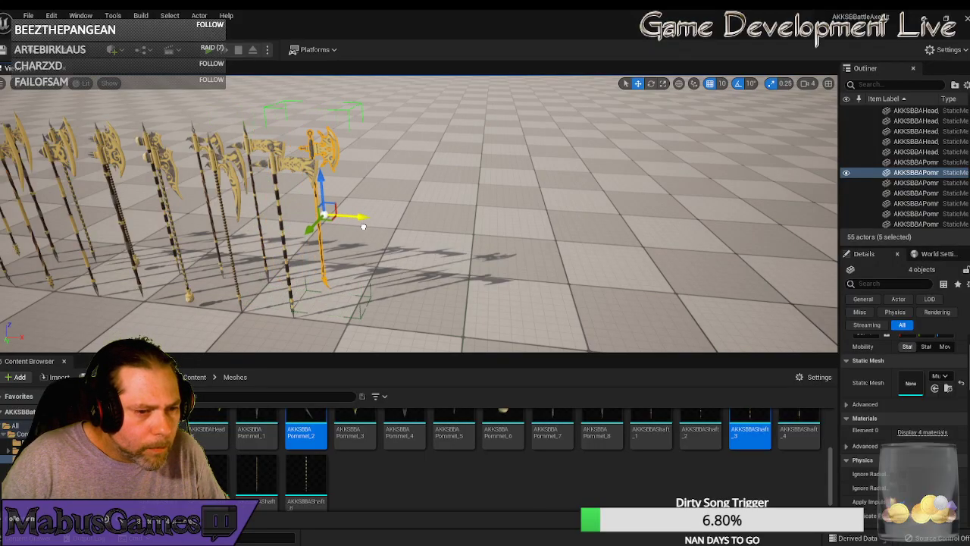
- Select all eight grouped axes of the mixed row and ungroup them into separate part meshes
{"action": "right_click_drag", "start_coordinate": [383, 273], "coordinate": [383, 273]}
{"action": "right_click_drag", "start_coordinate": [434, 312], "coordinate": [413, 329]}
{"action": "left_click", "coordinate": [268, 276]}
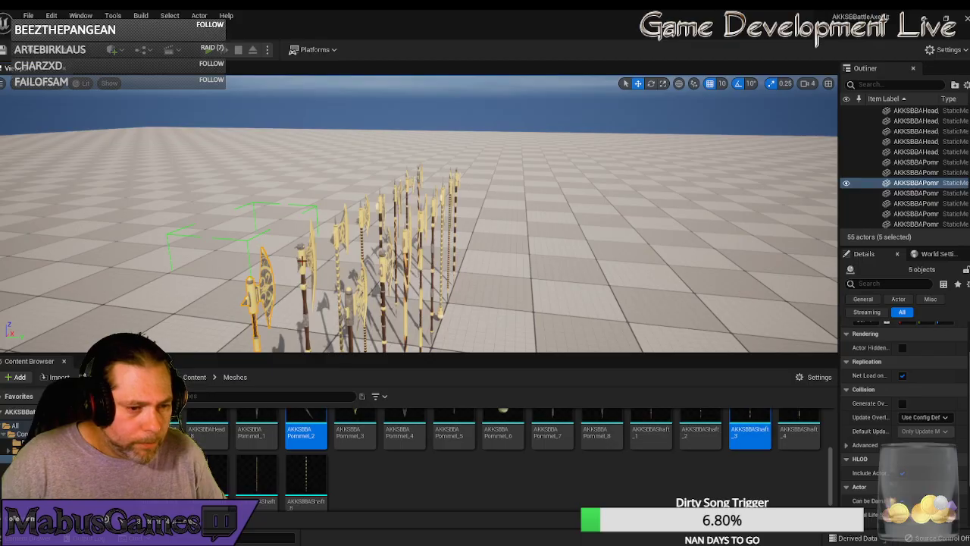
{"action": "left_click", "coordinate": [303, 263], "text": "ctrl"}
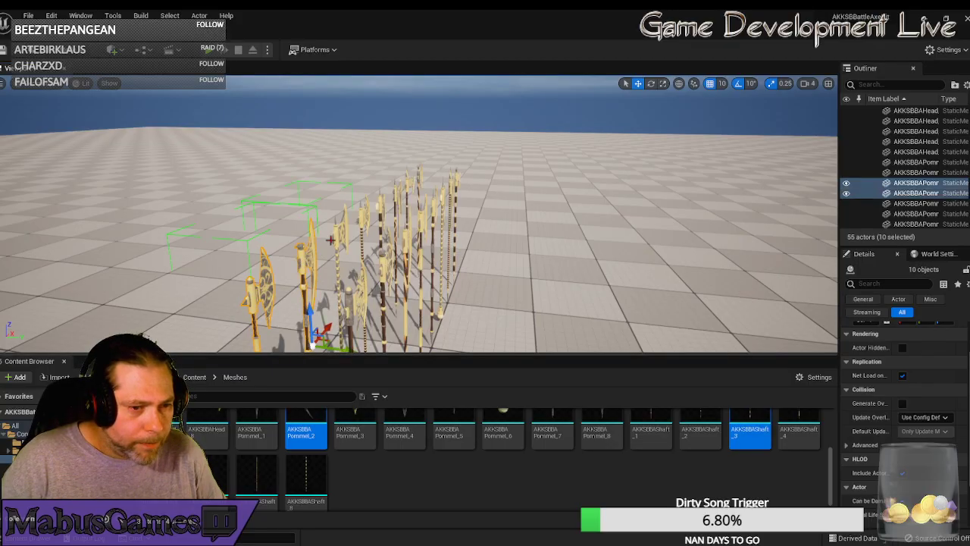
{"action": "left_click", "coordinate": [345, 226], "text": "ctrl"}
{"action": "left_click", "coordinate": [397, 189], "text": "ctrl"}
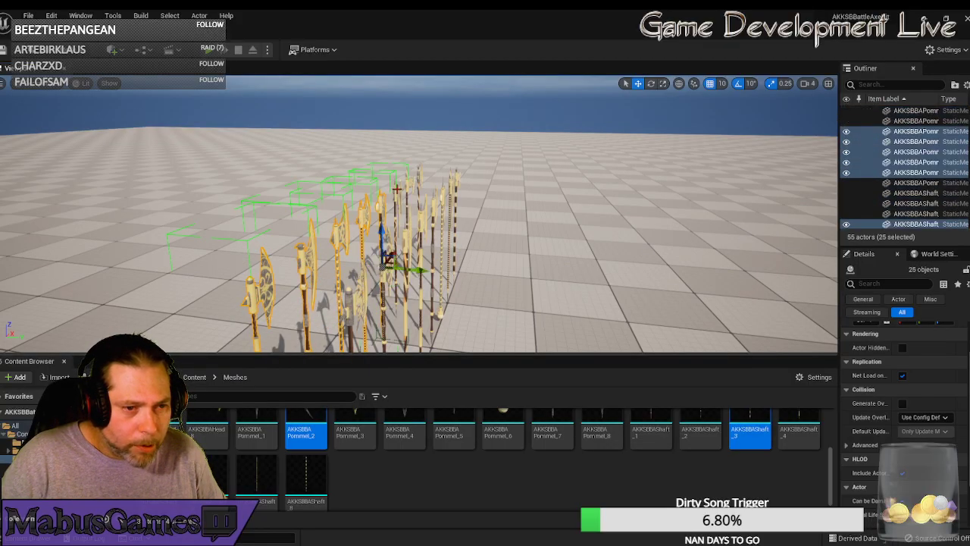
{"action": "left_click", "coordinate": [406, 183], "text": "ctrl"}
{"action": "left_click", "coordinate": [409, 182], "text": "ctrl"}
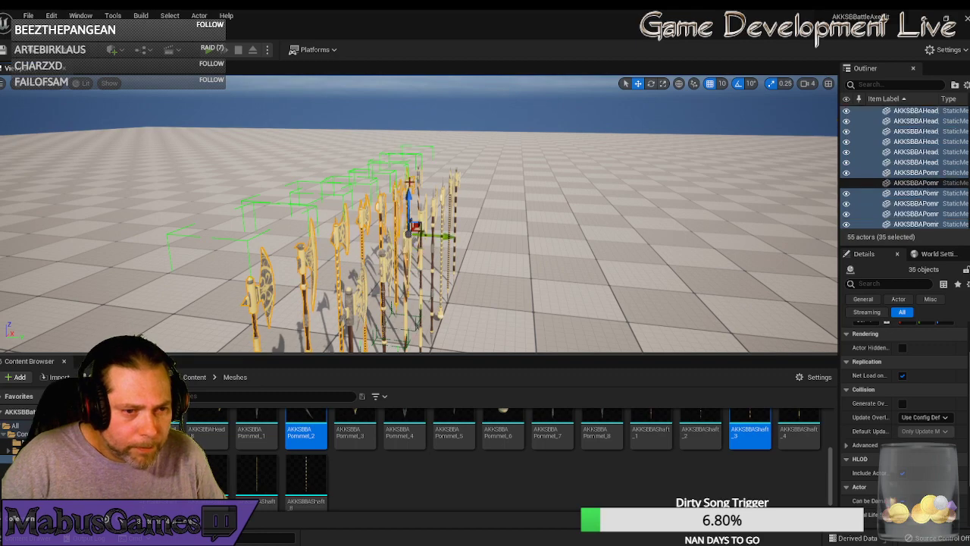
{"action": "left_click", "coordinate": [419, 179], "text": "ctrl"}
{"action": "right_click_drag", "start_coordinate": [420, 179], "coordinate": [382, 216]}
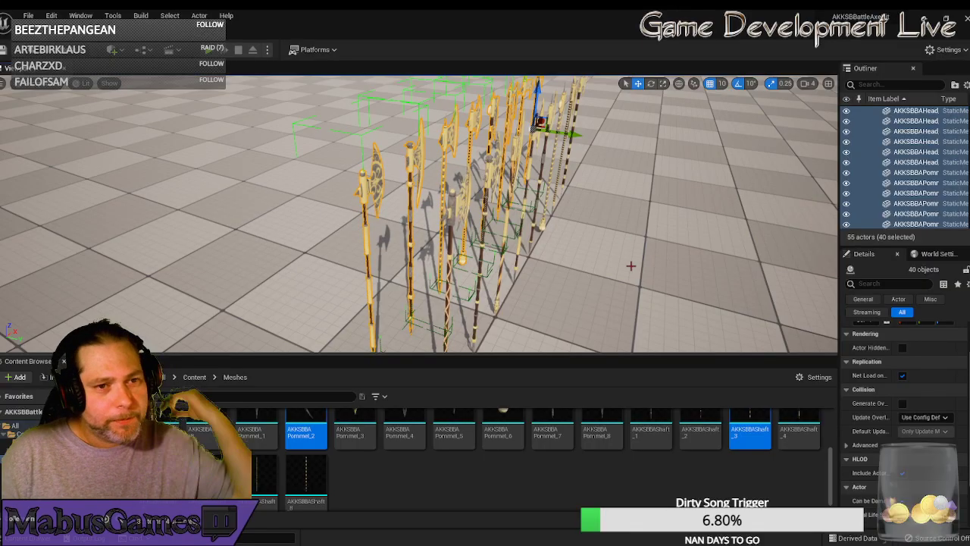
{"action": "right_click_drag", "start_coordinate": [630, 266], "coordinate": [634, 235]}
{"action": "key", "text": "Delete"}
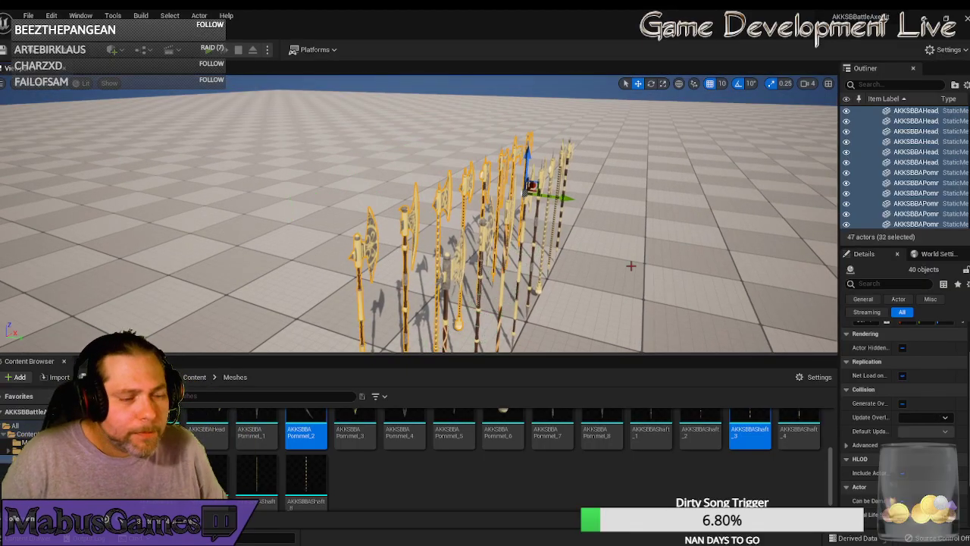
{"action": "left_click", "coordinate": [379, 254]}
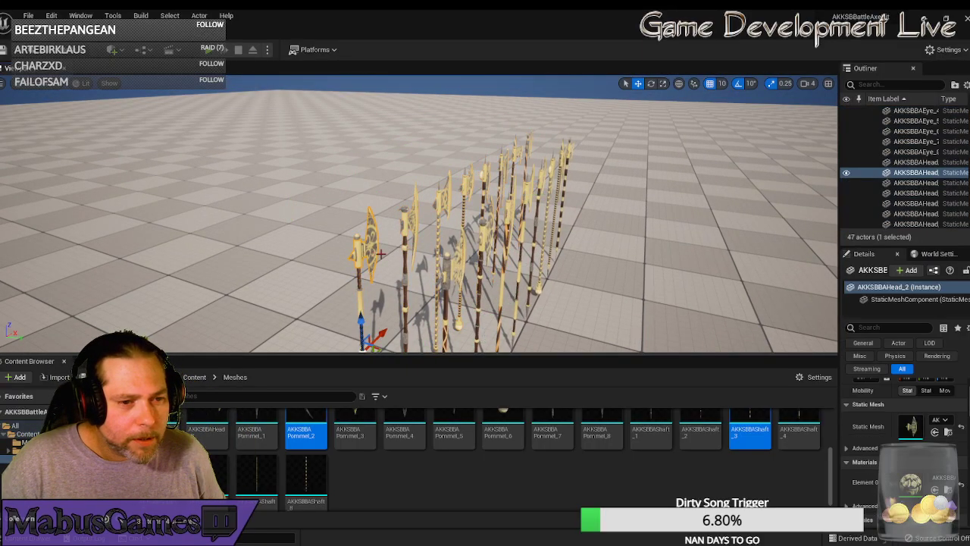
{"action": "left_click", "coordinate": [416, 221], "text": "ctrl"}
{"action": "left_click", "coordinate": [442, 196], "text": "ctrl"}
{"action": "left_click", "coordinate": [467, 182], "text": "ctrl"}
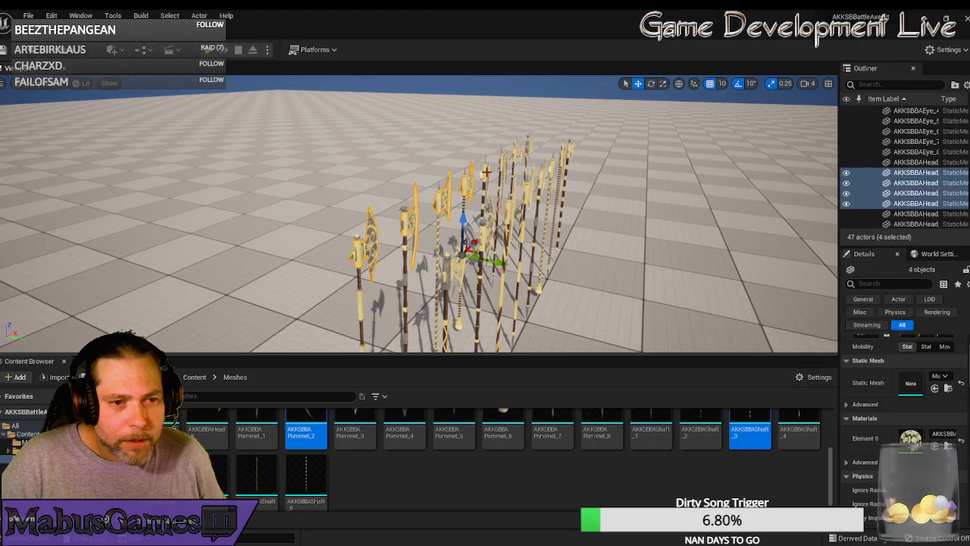
{"action": "left_click", "coordinate": [486, 173], "text": "ctrl"}
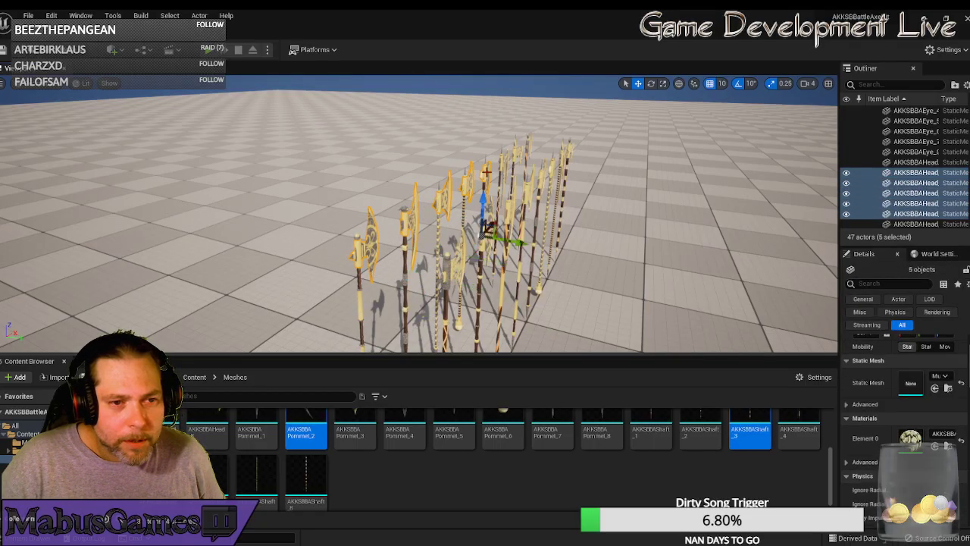
- Select the eye meshes AKKSBBAEye_1 through AKKSBBAEye_8 in the mixed row and assign them the AKKSBBABlackAndSilverEye_Inst material
{"action": "left_click", "coordinate": [389, 217]}
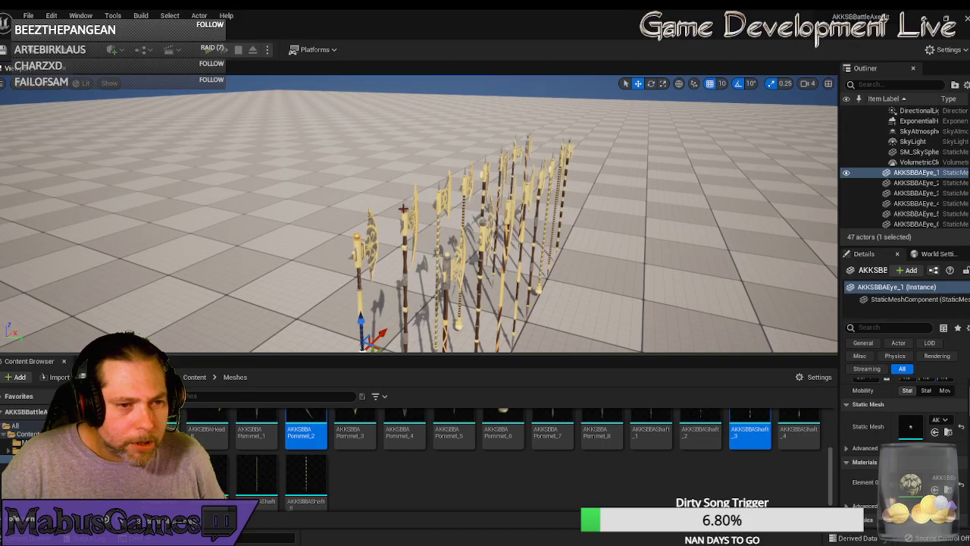
{"action": "left_click", "coordinate": [407, 207], "text": "ctrl"}
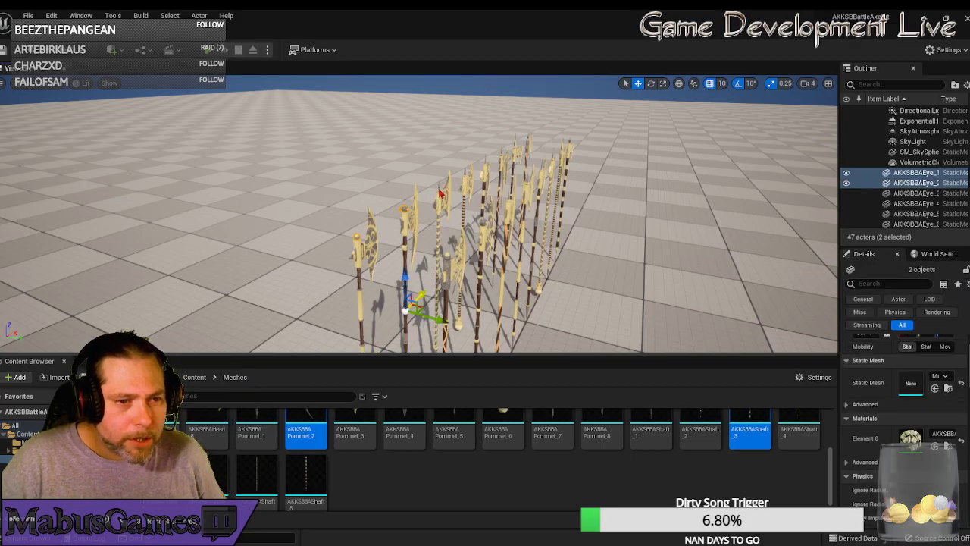
{"action": "left_click", "coordinate": [440, 194], "text": "ctrl"}
{"action": "right_click_drag", "start_coordinate": [461, 226], "coordinate": [460, 238]}
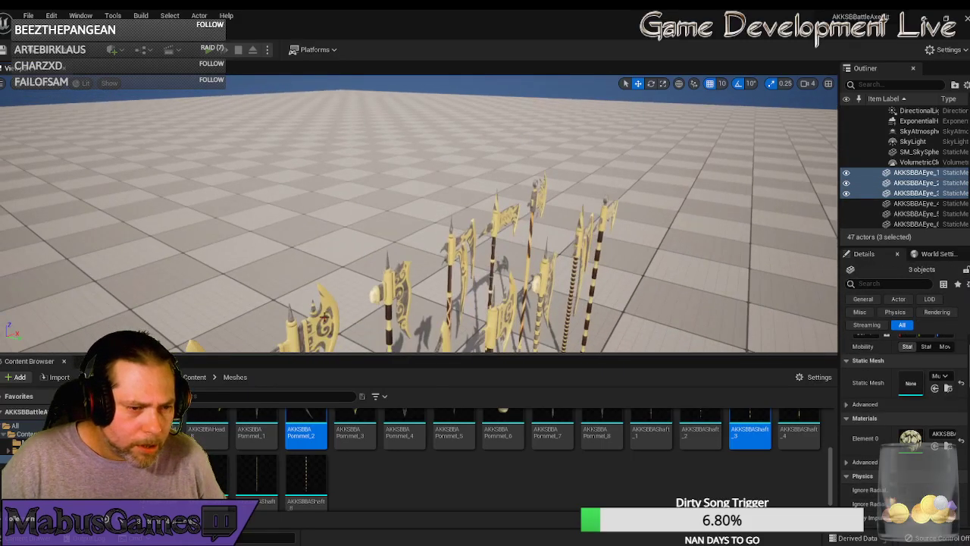
{"action": "left_click", "coordinate": [288, 322], "text": "ctrl"}
{"action": "scroll", "coordinate": [383, 296], "scroll_direction": "up", "scroll_amount": 3}
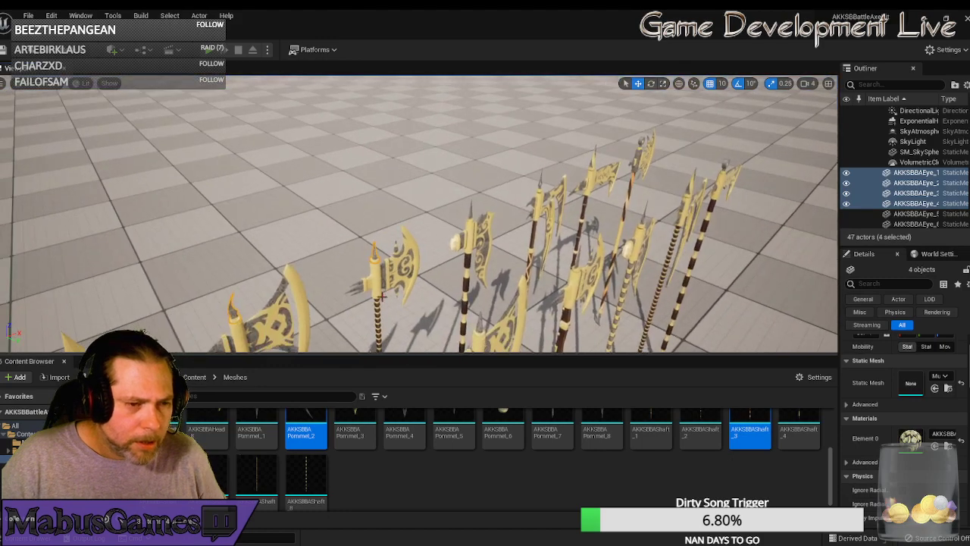
{"action": "left_click", "coordinate": [469, 222], "text": "ctrl"}
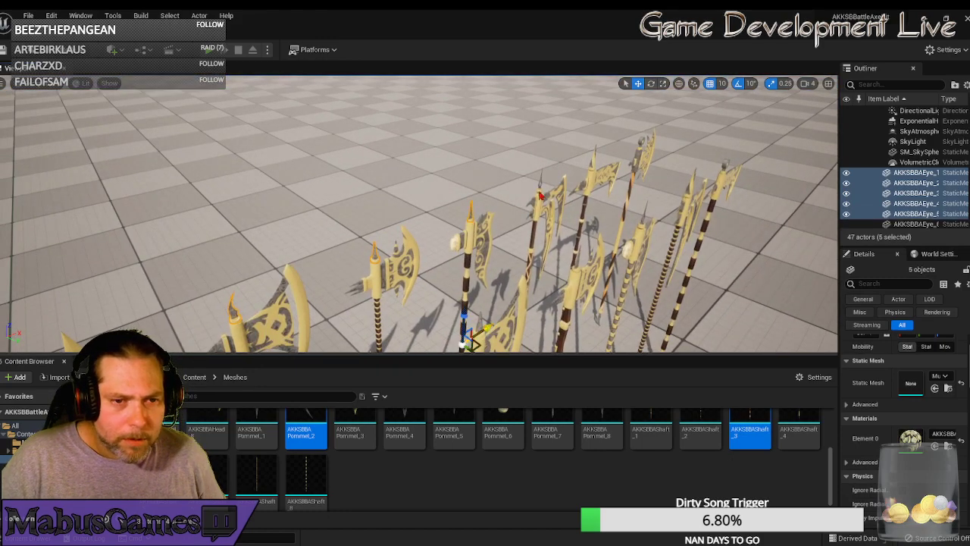
{"action": "left_click", "coordinate": [541, 195], "text": "ctrl"}
{"action": "left_click", "coordinate": [643, 145], "text": "ctrl"}
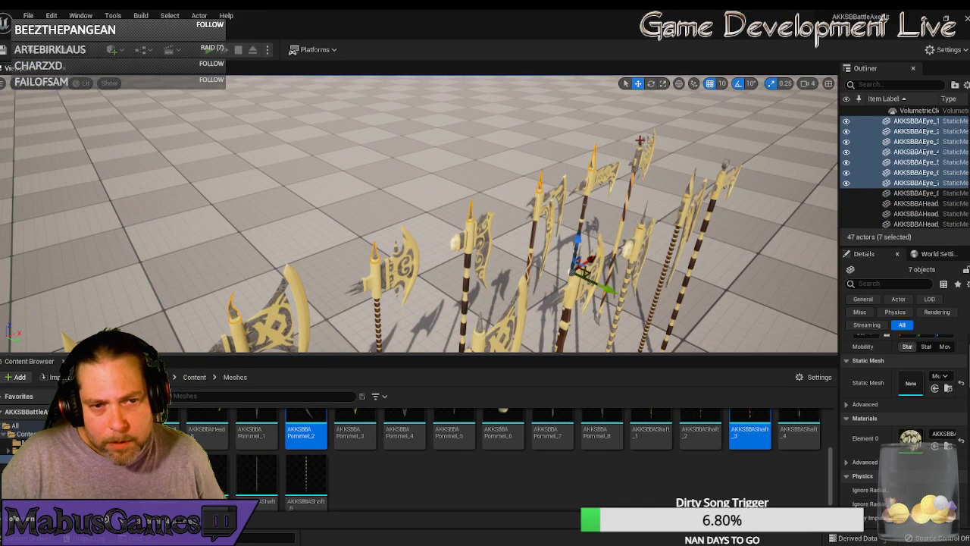
{"action": "left_click", "coordinate": [642, 141], "text": "ctrl"}
{"action": "key", "text": "d"}
{"action": "mouse_move", "coordinate": [678, 179]}
{"action": "right_mouse_down"}
{"action": "mouse_move", "coordinate": [577, 179]}
{"action": "mouse_move", "coordinate": [678, 179]}
{"action": "right_mouse_up"}
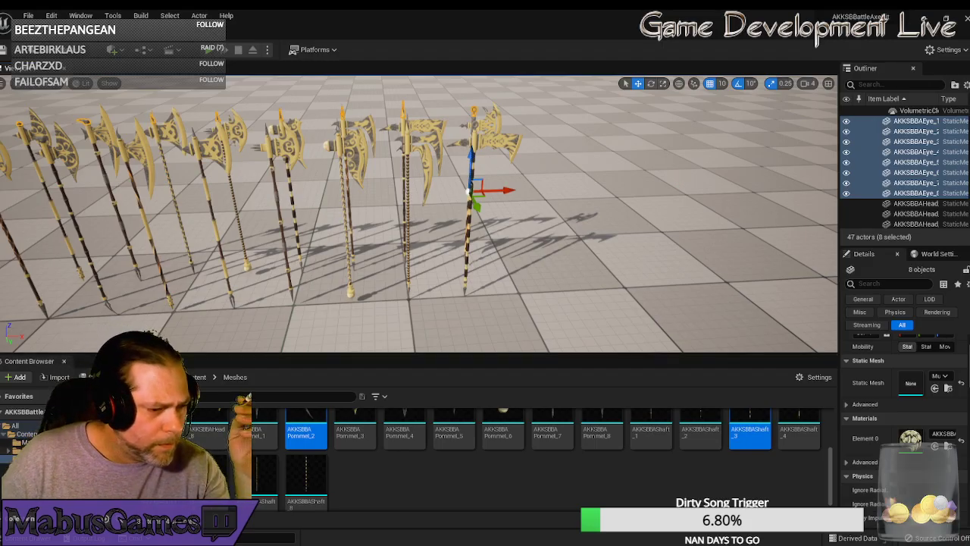
{"action": "left_click", "coordinate": [28, 450]}
{"action": "scroll", "coordinate": [357, 476], "scroll_direction": "up", "scroll_amount": 3}
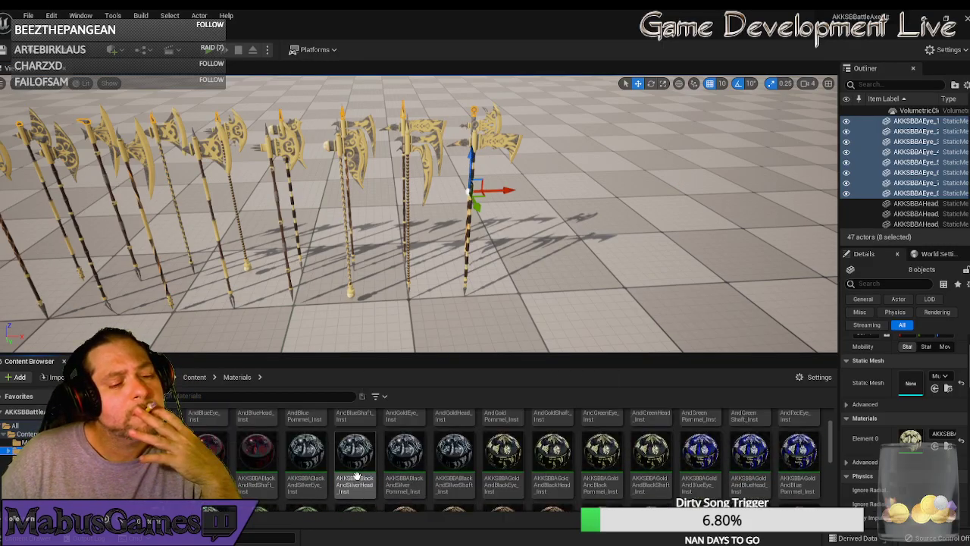
{"action": "left_click", "coordinate": [305, 455]}
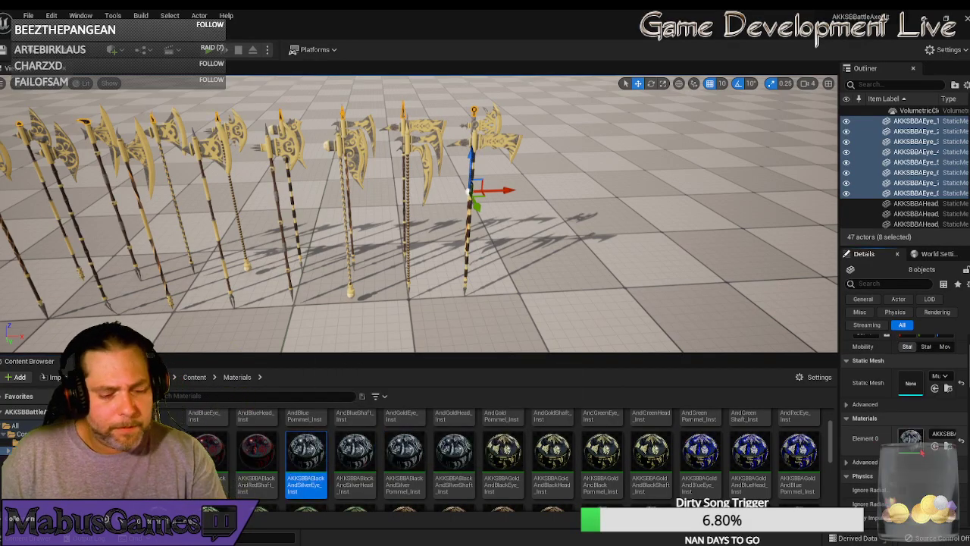
- Select the eight axe head meshes in the mixed row and assign them the AKKSBBABlackAndSilverHead_Inst material
{"action": "right_click_drag", "start_coordinate": [352, 328], "coordinate": [330, 257]}
{"action": "left_click", "coordinate": [310, 199]}
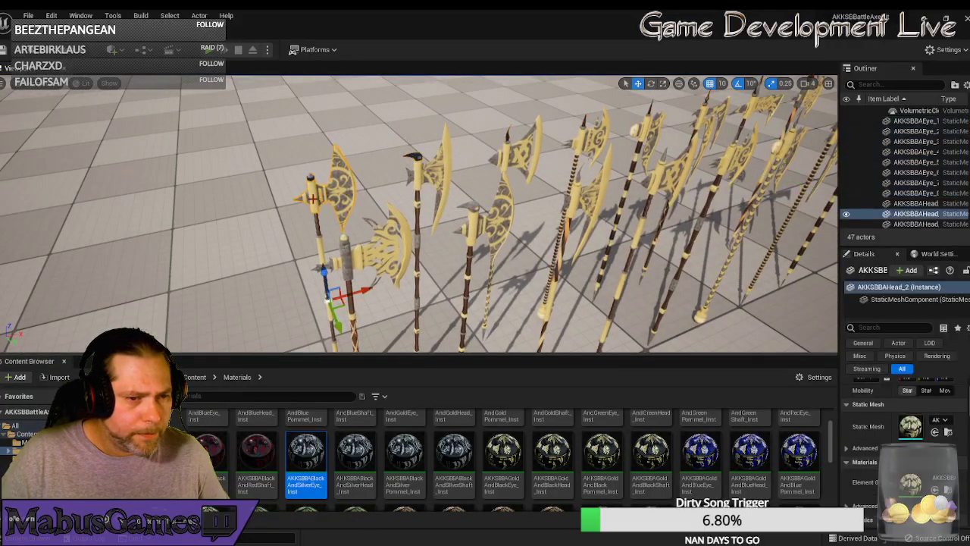
{"action": "left_click", "coordinate": [438, 175], "text": "ctrl"}
{"action": "left_click", "coordinate": [519, 153], "text": "ctrl"}
{"action": "left_click", "coordinate": [589, 140], "text": "ctrl"}
{"action": "left_click", "coordinate": [641, 127], "text": "ctrl"}
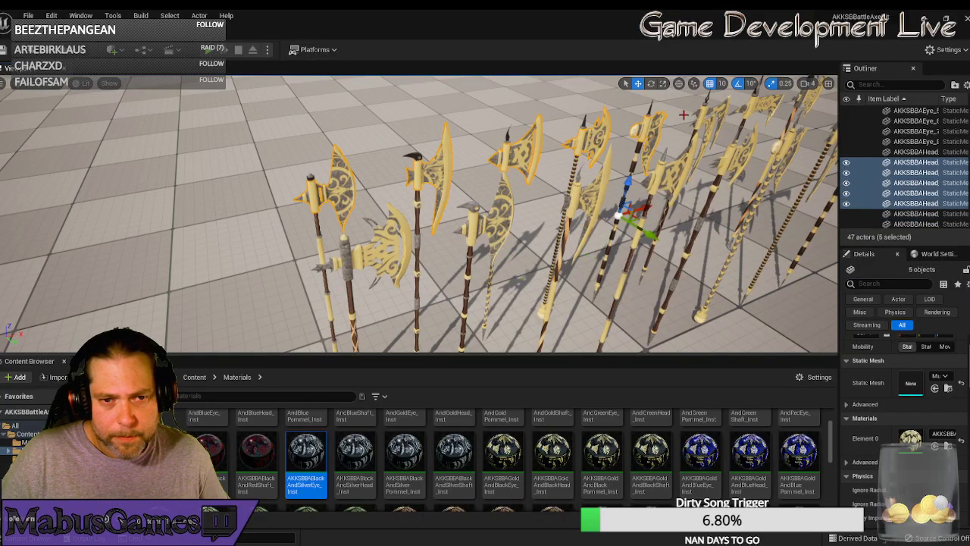
{"action": "left_click", "coordinate": [705, 110], "text": "ctrl"}
{"action": "left_click", "coordinate": [792, 98], "text": "ctrl"}
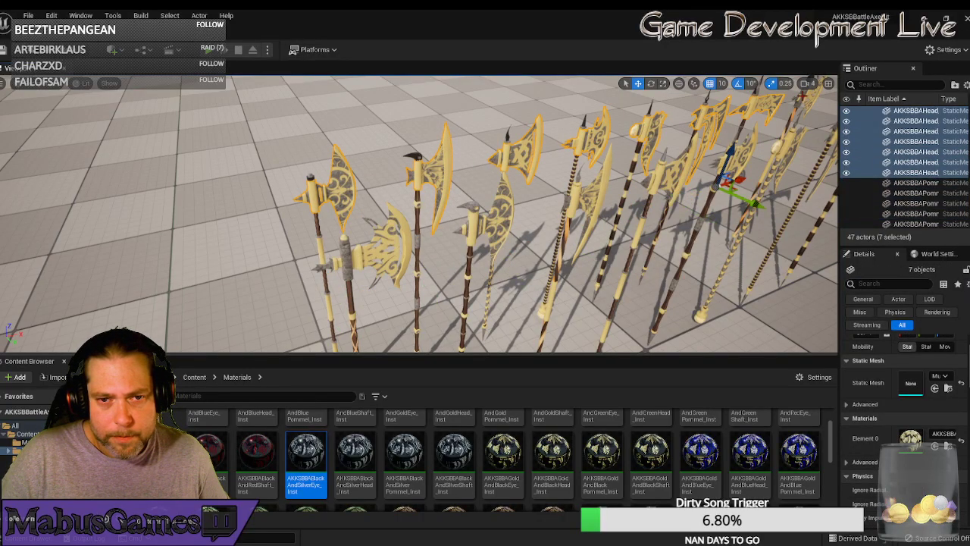
{"action": "left_click", "coordinate": [764, 173], "text": "ctrl"}
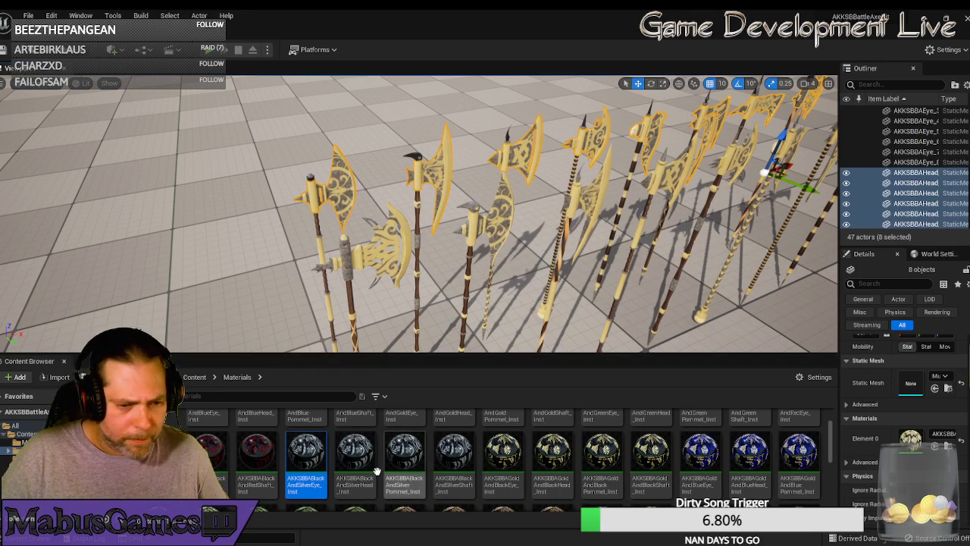
{"action": "left_click", "coordinate": [355, 454]}
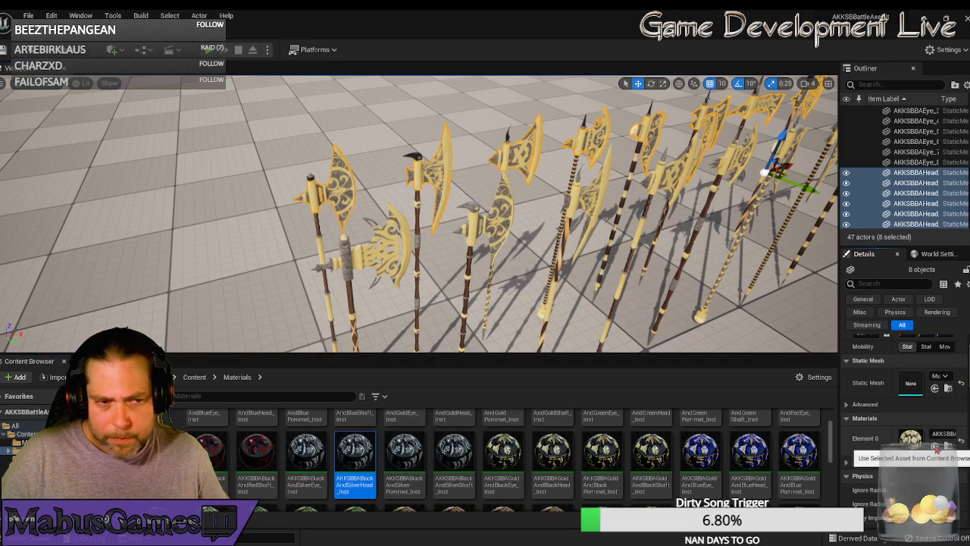
{"action": "left_click", "coordinate": [934, 446]}
{"action": "right_click", "coordinate": [938, 438]}
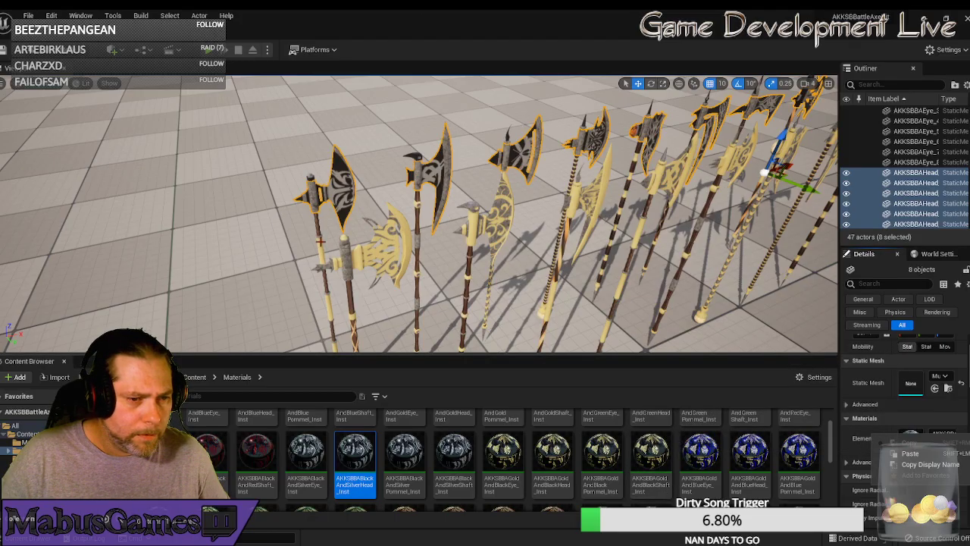
- Select the shaft meshes in the mixed row and assign them the AKKSBBABlackAndSilverShaft_Inst material
{"action": "left_click", "coordinate": [333, 239]}
{"action": "left_click", "coordinate": [345, 237]}
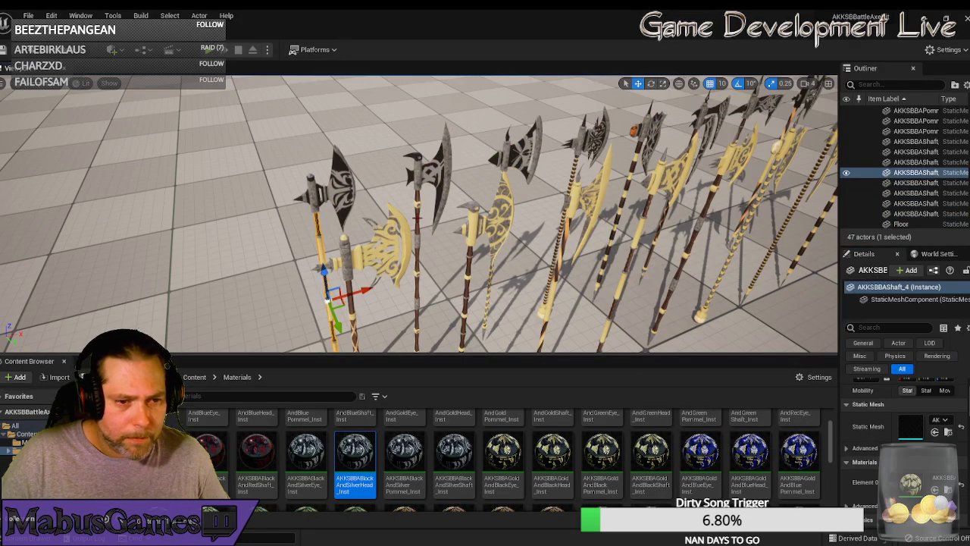
{"action": "left_click", "coordinate": [417, 220], "text": "ctrl"}
{"action": "left_click", "coordinate": [491, 282], "text": "ctrl"}
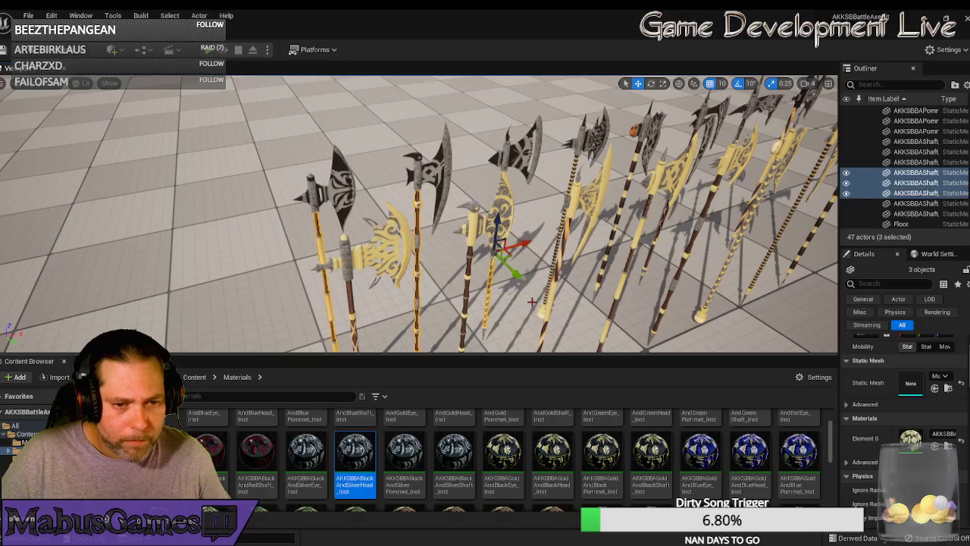
{"action": "right_click_drag", "start_coordinate": [532, 301], "coordinate": [532, 303]}
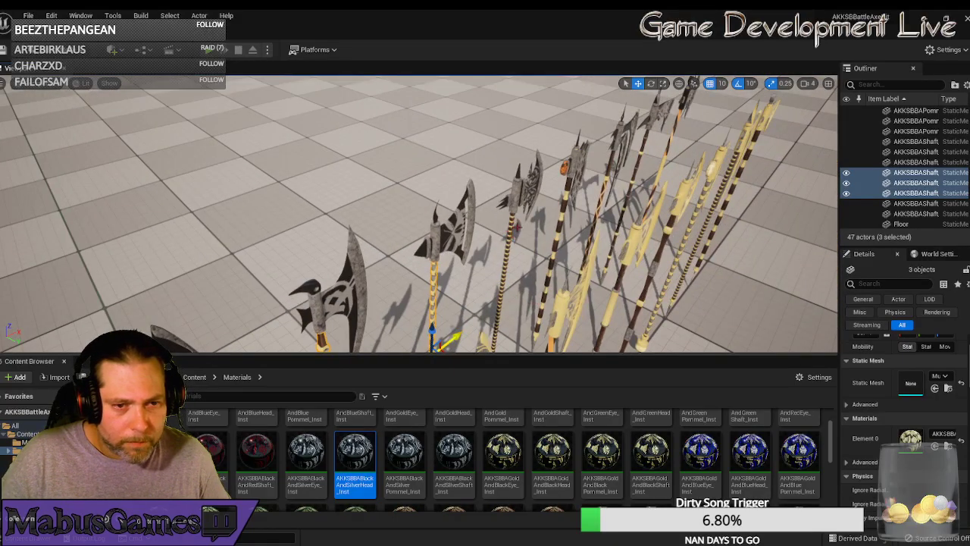
{"action": "left_click", "coordinate": [513, 226], "text": "ctrl"}
{"action": "left_click", "coordinate": [566, 209], "text": "ctrl"}
{"action": "left_click", "coordinate": [609, 166], "text": "ctrl"}
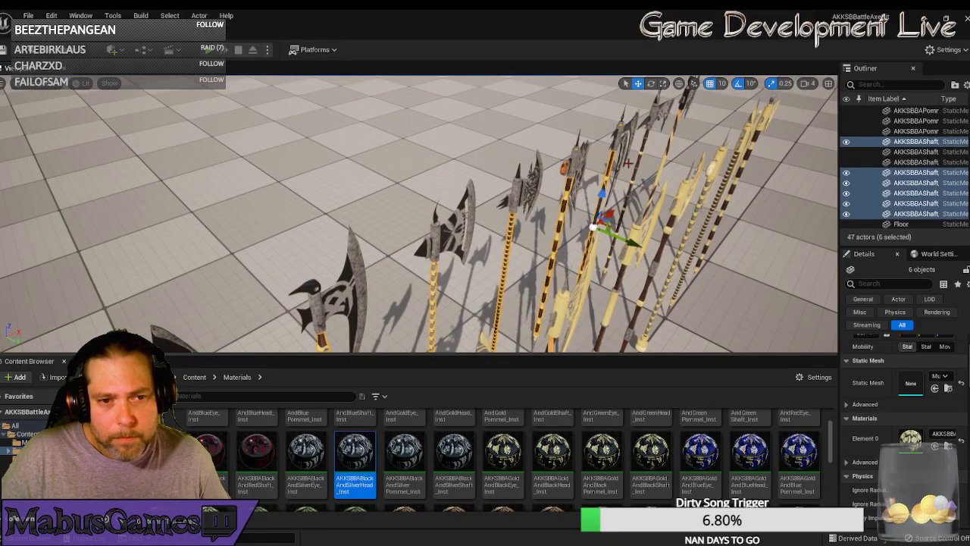
{"action": "left_click", "coordinate": [637, 163], "text": "ctrl"}
{"action": "right_click_drag", "start_coordinate": [619, 221], "coordinate": [619, 220]}
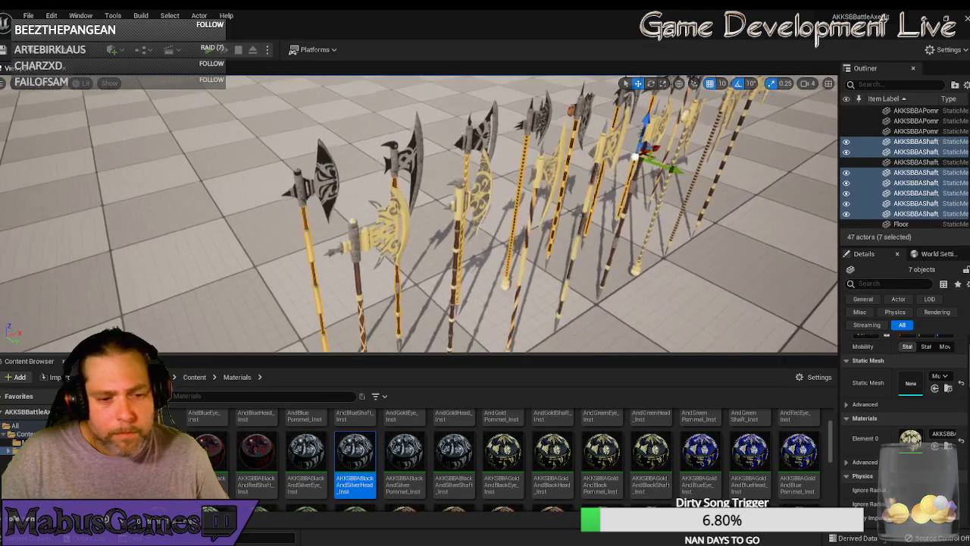
{"action": "left_click", "coordinate": [453, 451]}
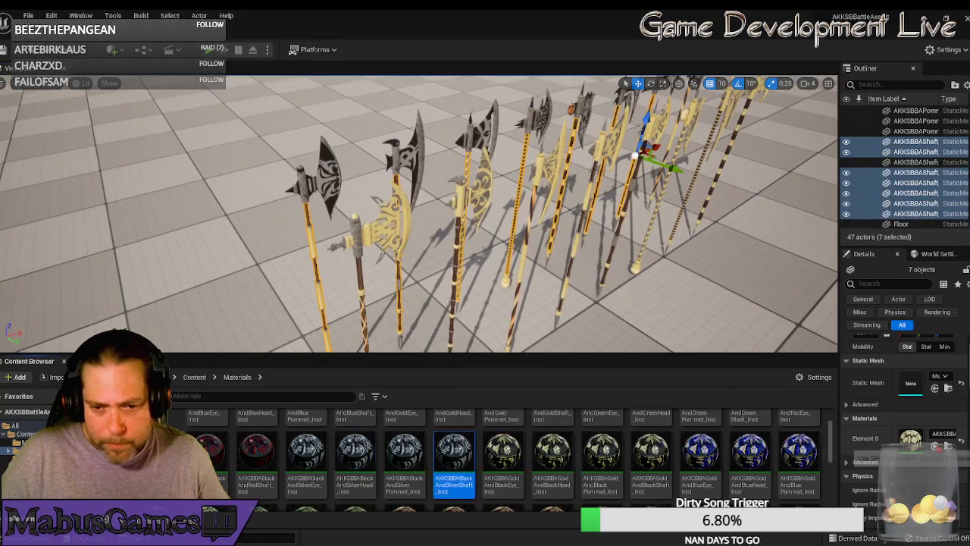
- Select the eight pommel meshes in the mixed row and assign them the AKKSBBABlackAndSilverPommel_Inst material
{"action": "right_click_drag", "start_coordinate": [413, 257], "coordinate": [499, 220]}
{"action": "left_click", "coordinate": [392, 284]}
{"action": "left_click", "coordinate": [461, 257], "text": "ctrl"}
{"action": "left_click", "coordinate": [467, 197], "text": "ctrl"}
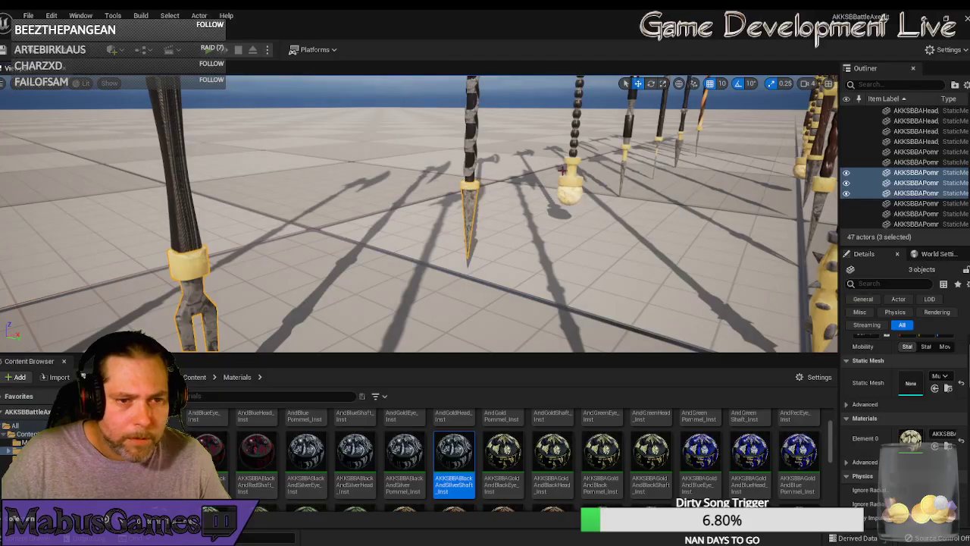
{"action": "left_click", "coordinate": [572, 186], "text": "ctrl"}
{"action": "left_click", "coordinate": [625, 153], "text": "ctrl"}
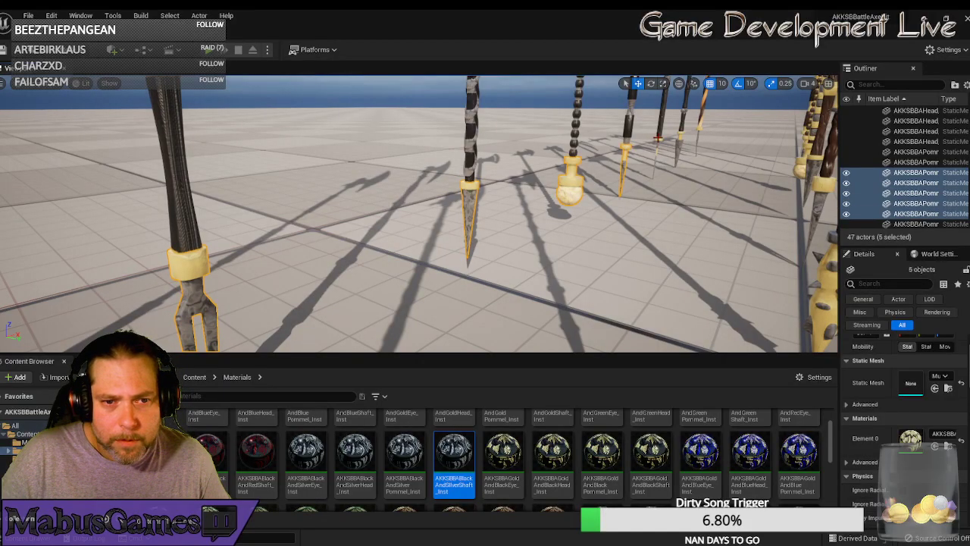
{"action": "left_click", "coordinate": [676, 131], "text": "ctrl"}
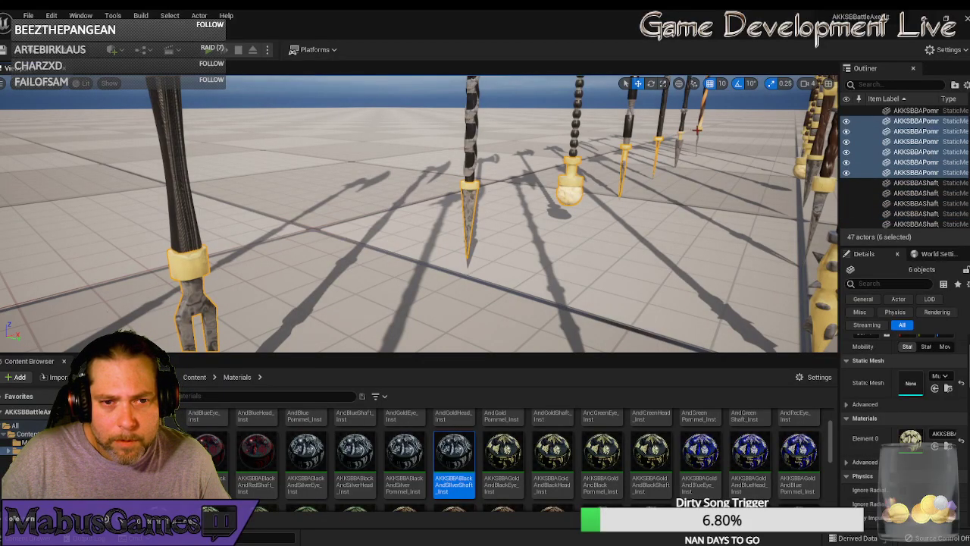
{"action": "left_click", "coordinate": [698, 136], "text": "ctrl"}
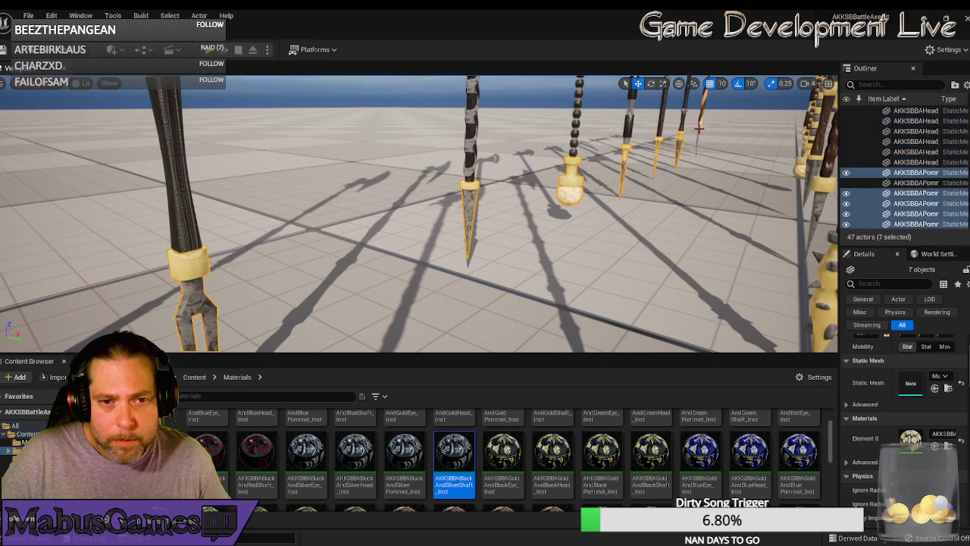
{"action": "left_click", "coordinate": [699, 129], "text": "ctrl"}
{"action": "left_click", "coordinate": [404, 462]}
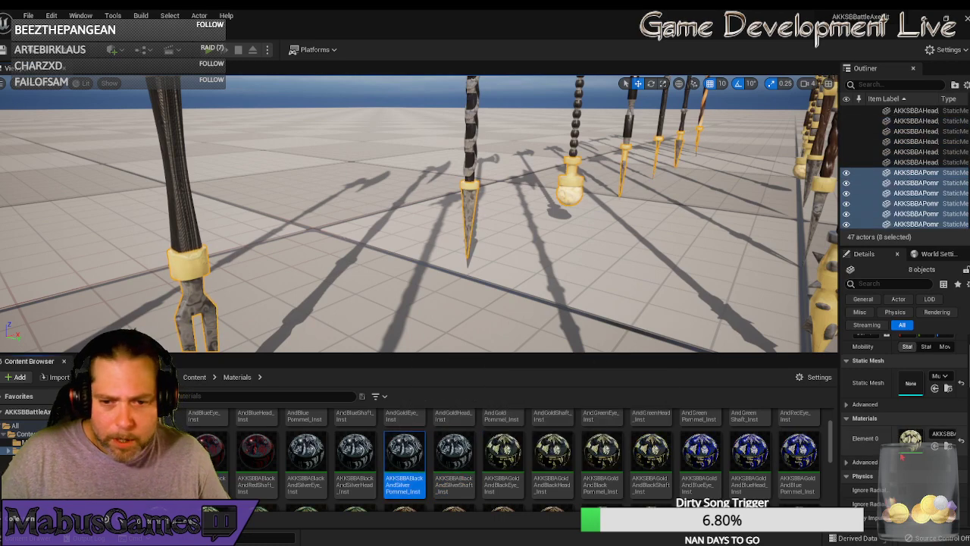
{"action": "left_click", "coordinate": [935, 447]}
- Examine the recoloured mixed row and the gold row from both sides
{"action": "left_click_drag", "start_coordinate": [659, 238], "coordinate": [599, 326]}
{"action": "mouse_move", "coordinate": [647, 226]}
{"action": "right_mouse_down"}
{"action": "mouse_move", "coordinate": [646, 182]}
{"action": "mouse_move", "coordinate": [648, 226]}
{"action": "right_mouse_up"}
{"action": "mouse_move", "coordinate": [618, 273]}
{"action": "right_mouse_down"}
{"action": "mouse_move", "coordinate": [598, 275]}
{"action": "mouse_move", "coordinate": [611, 273]}
{"action": "right_mouse_up"}
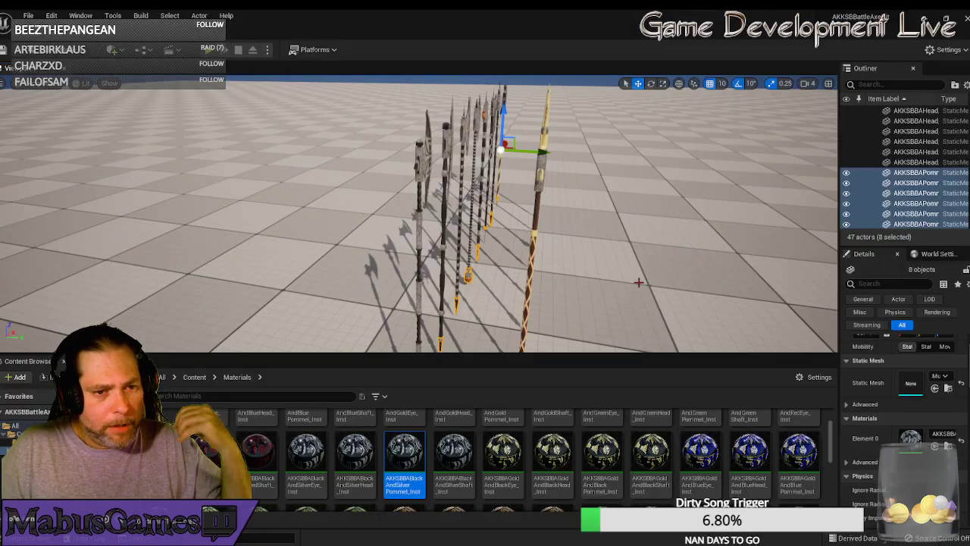
{"action": "right_click_drag", "start_coordinate": [671, 271], "coordinate": [516, 272]}
{"action": "right_click_drag", "start_coordinate": [672, 271], "coordinate": [652, 284]}
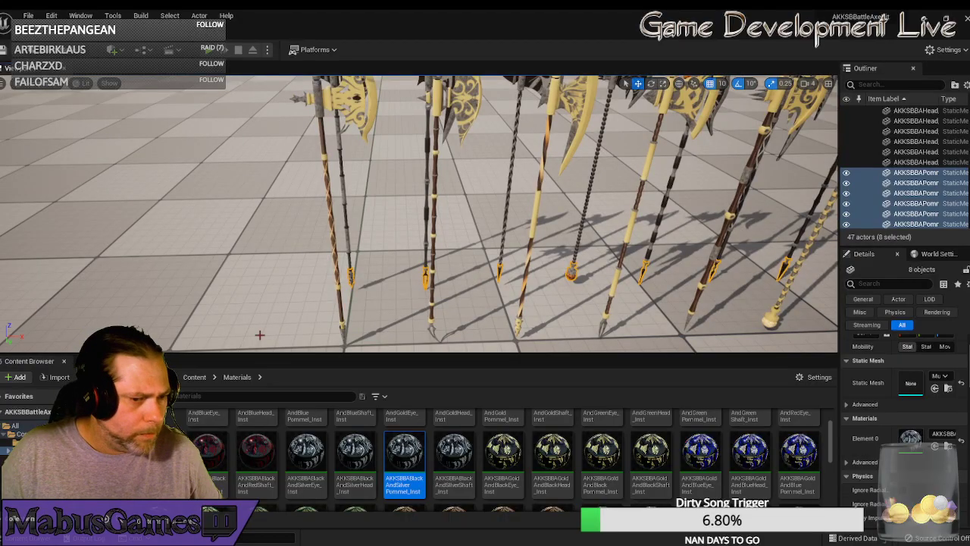
{"action": "right_click_drag", "start_coordinate": [389, 334], "coordinate": [368, 340]}
{"action": "right_click_drag", "start_coordinate": [455, 341], "coordinate": [377, 330]}
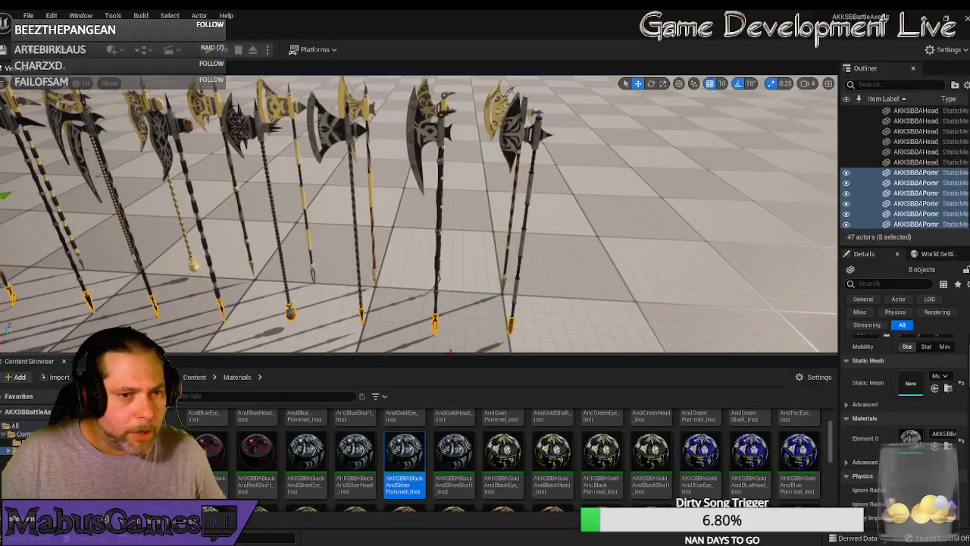
- Merge the first mixed axe's AKKSBBAEye_1, AKKSBBAHead_2, AKKSBBAPommel_3 and AKKSBBAShaft_4 into a static mesh saved as SampleAxe09 in the SampleAxes folder
{"action": "left_click_drag", "start_coordinate": [451, 354], "coordinate": [464, 390]}
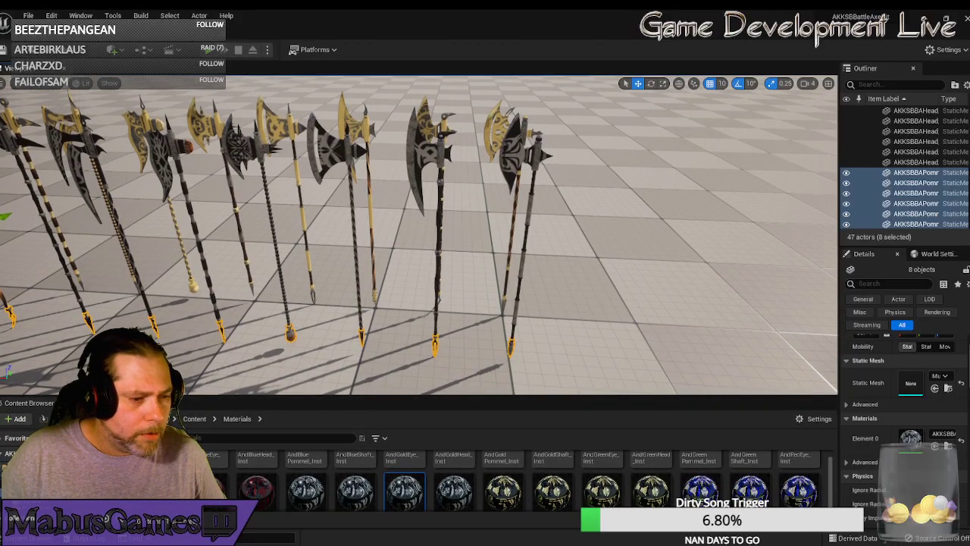
{"action": "left_click", "coordinate": [45, 500]}
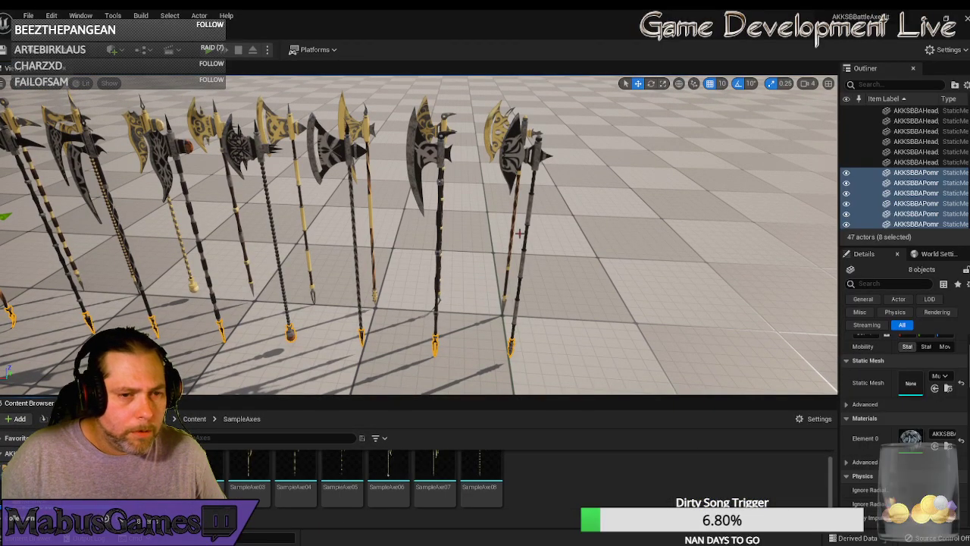
{"action": "left_click", "coordinate": [539, 139]}
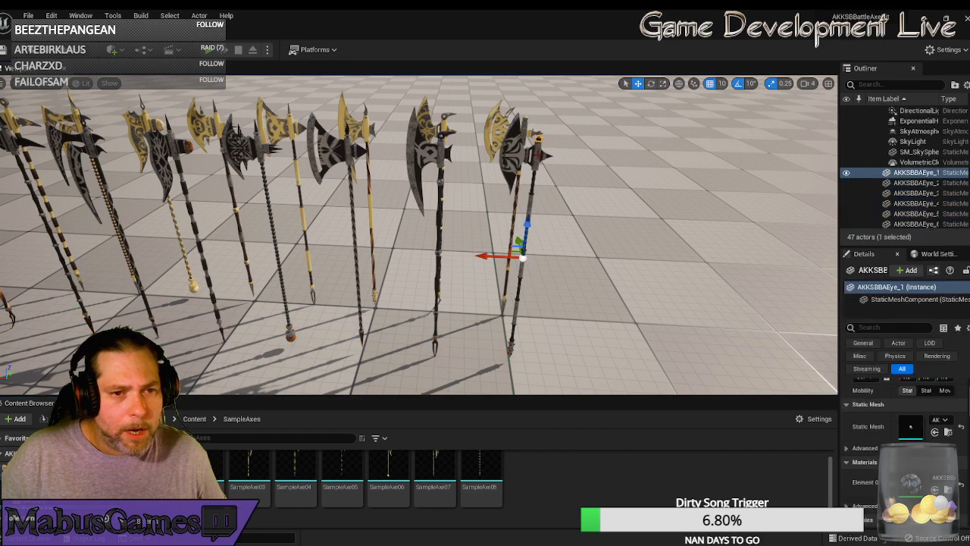
{"action": "left_click", "coordinate": [538, 155], "text": "ctrl"}
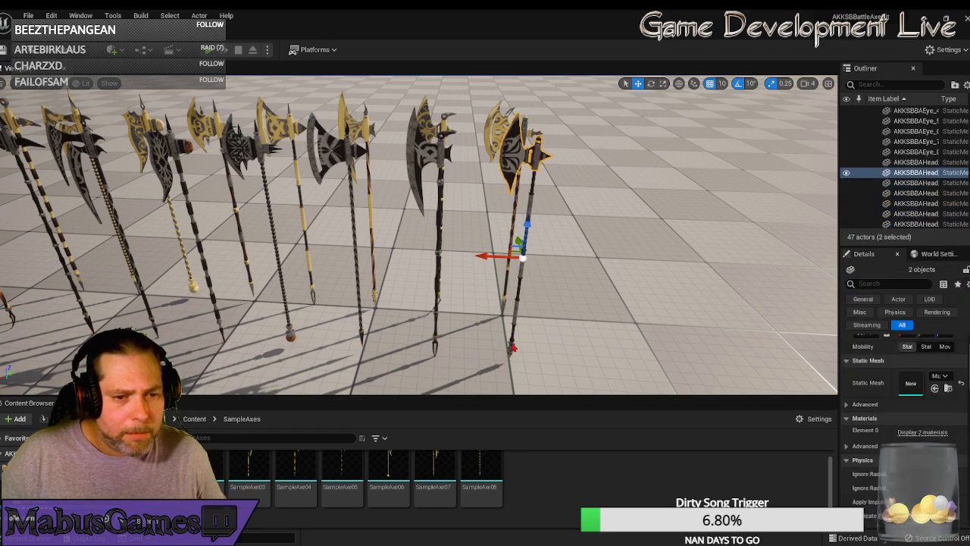
{"action": "left_click", "coordinate": [512, 346], "text": "ctrl"}
{"action": "left_click", "coordinate": [514, 314], "text": "ctrl"}
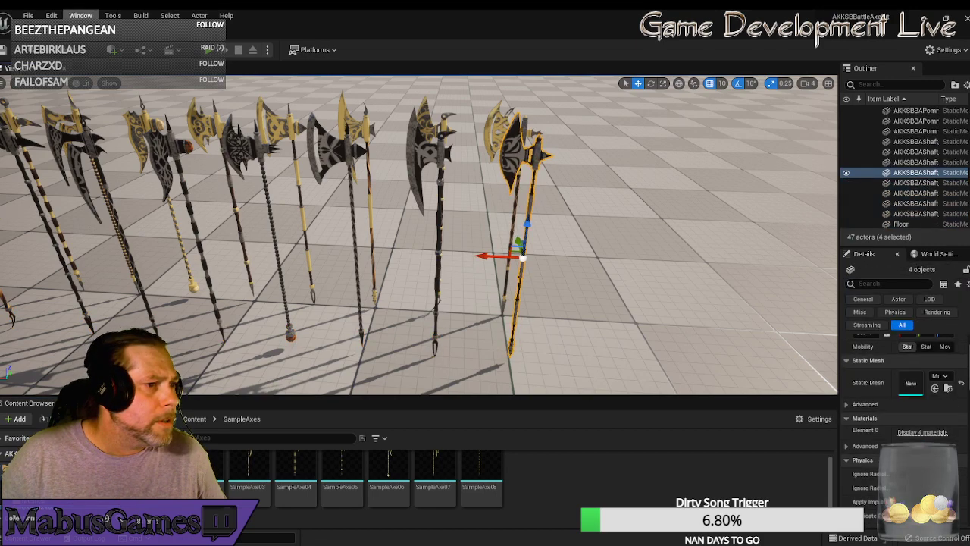
{"action": "left_click", "coordinate": [112, 15]}
{"action": "left_click", "coordinate": [152, 134]}
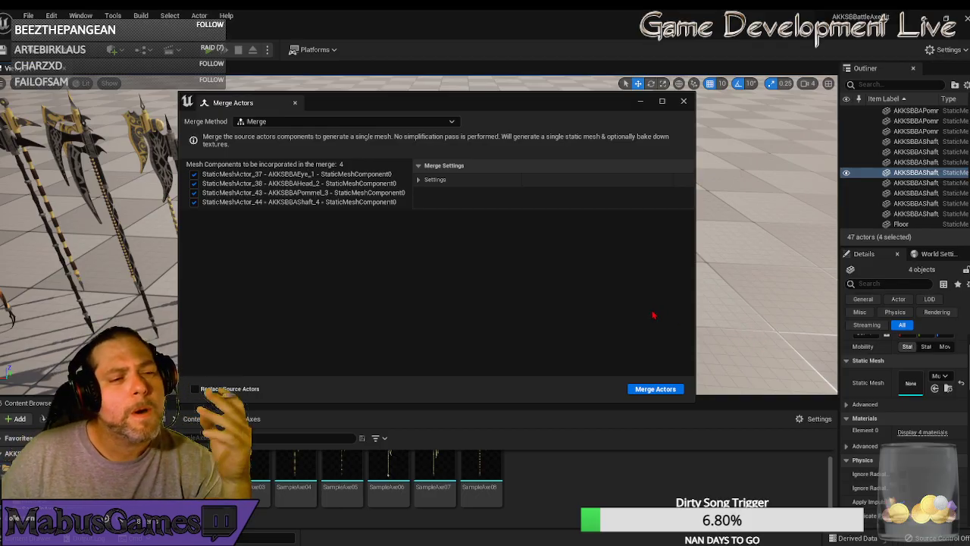
{"action": "left_click", "coordinate": [653, 390]}
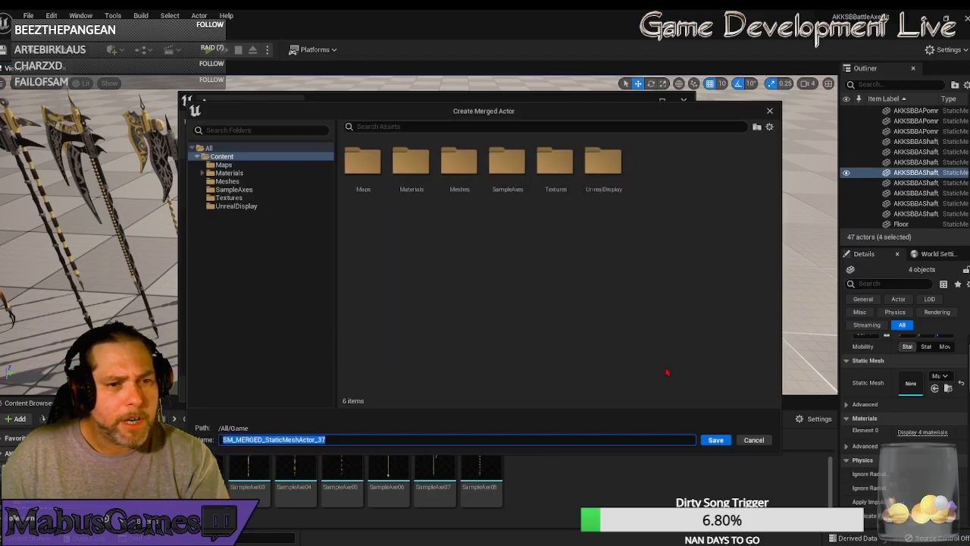
{"action": "double_click", "coordinate": [506, 182]}
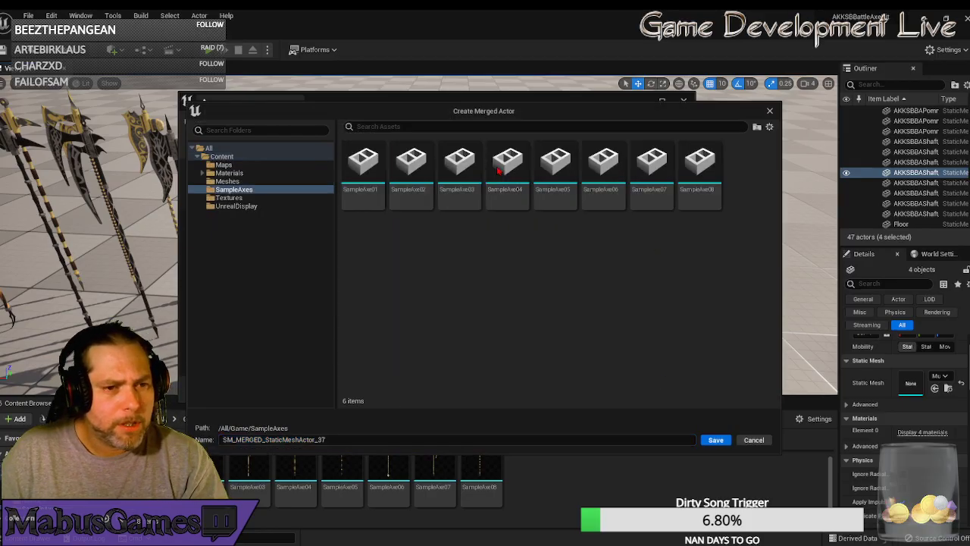
{"action": "left_click", "coordinate": [699, 170]}
{"action": "left_click", "coordinate": [261, 440]}
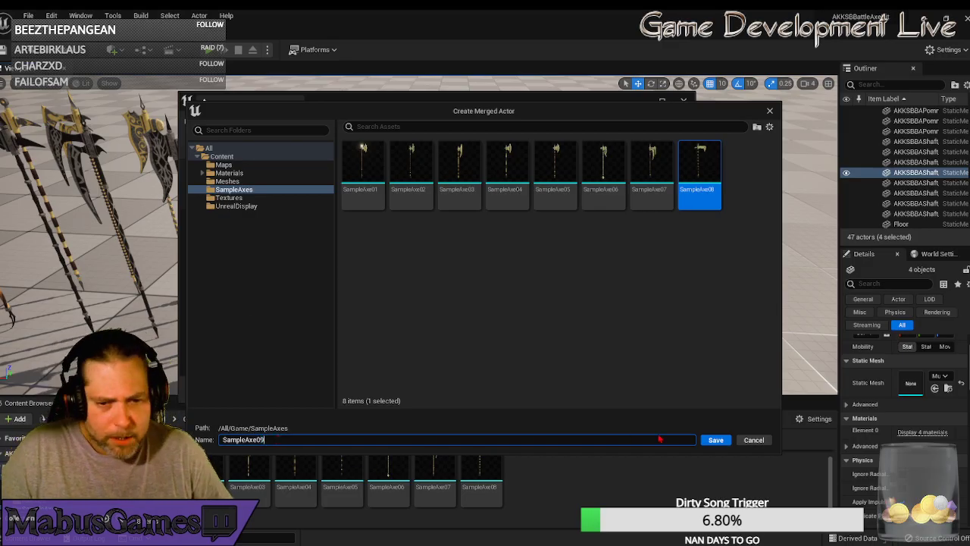
{"action": "left_click", "coordinate": [716, 441]}
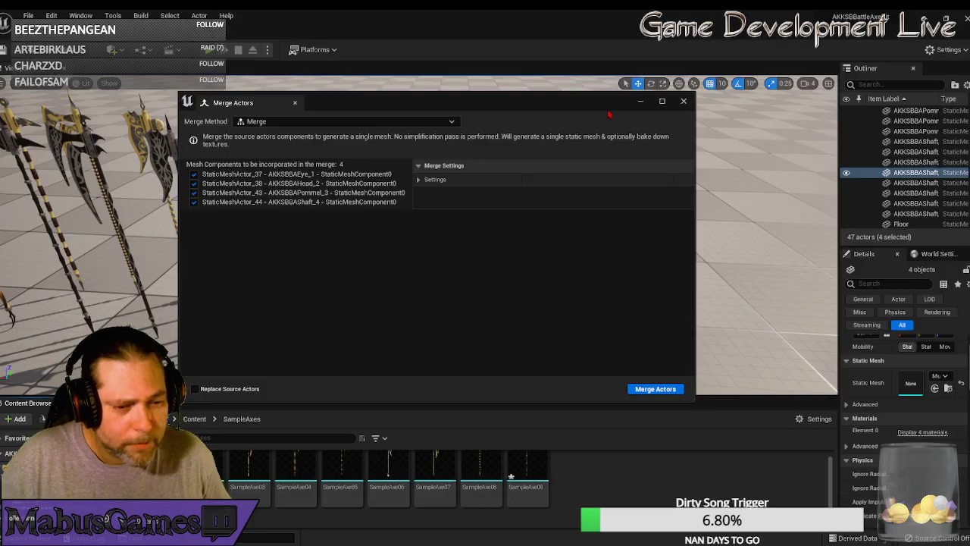
{"action": "left_click", "coordinate": [684, 102]}
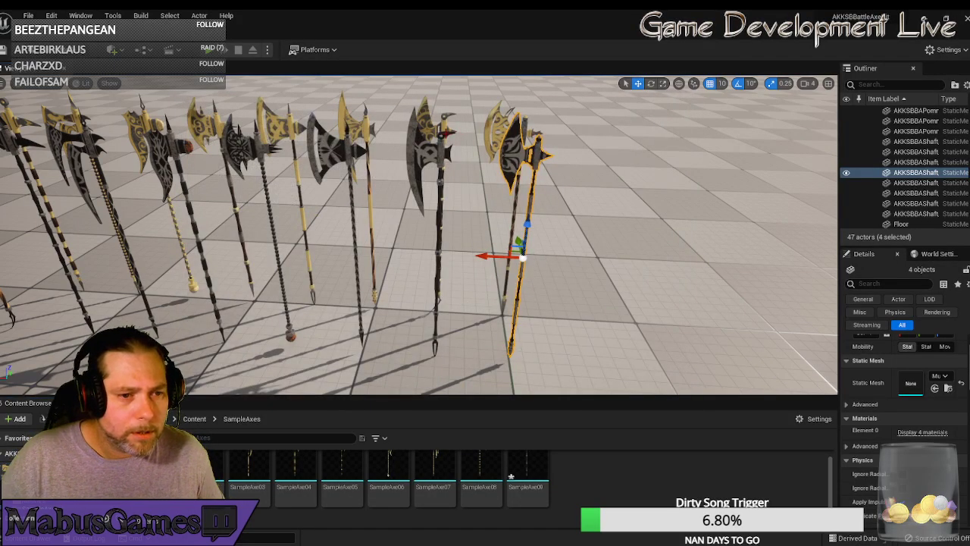
- Restore the selection of the first mixed axe's four part meshes and group them
{"action": "left_click", "coordinate": [445, 135]}
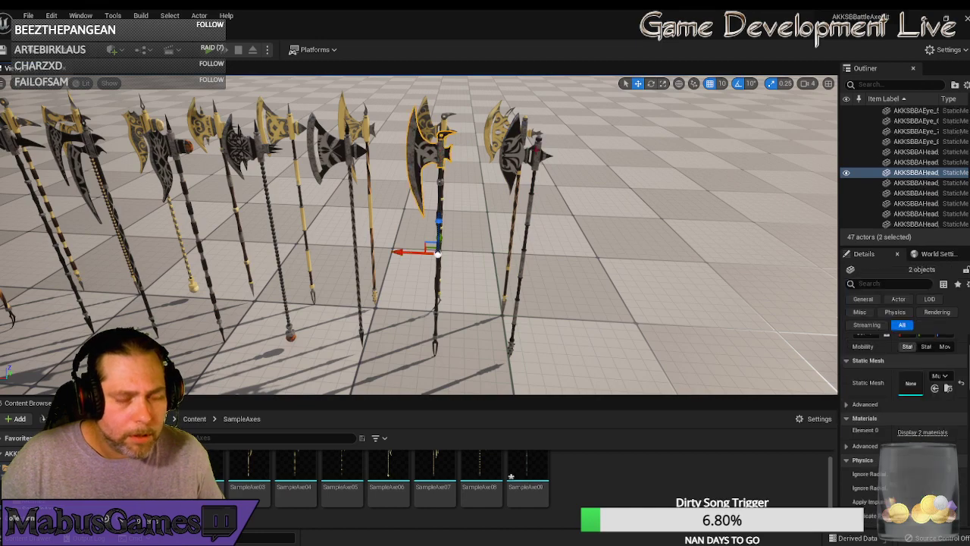
{"action": "key", "text": "ctrl+z"}
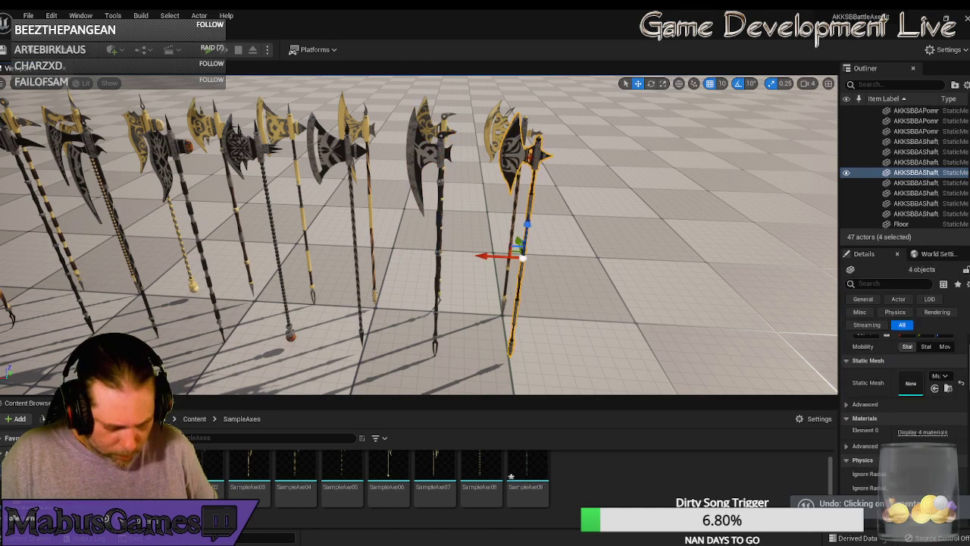
{"action": "key", "text": "ctrl+g"}
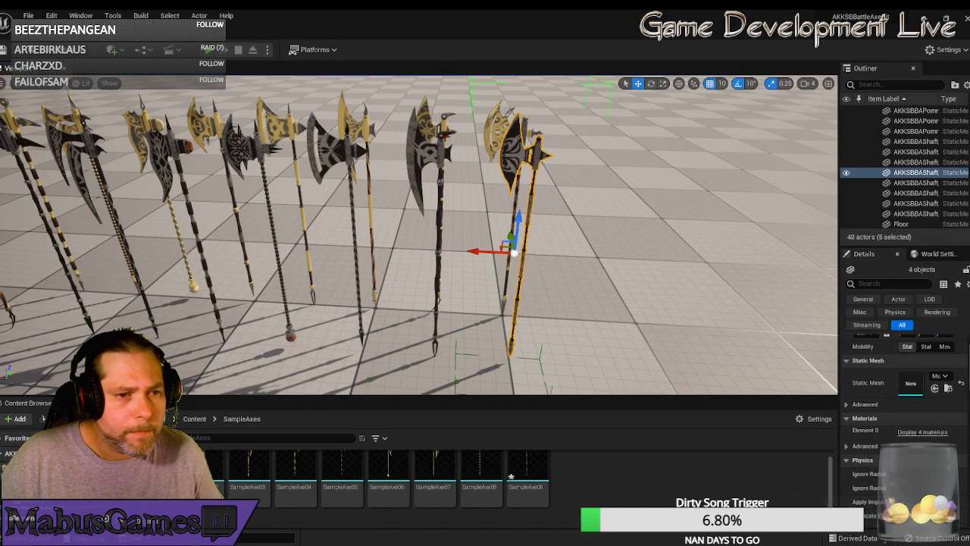
- Merge the second mixed axe's AKKSBBAEye_2, AKKSBBAHead_3, AKKSBBAPommel_4 and AKKSBBAShaft_5 into static mesh SampleAxe10 in the SampleAxes folder, and group the source parts
{"action": "left_click", "coordinate": [440, 320]}
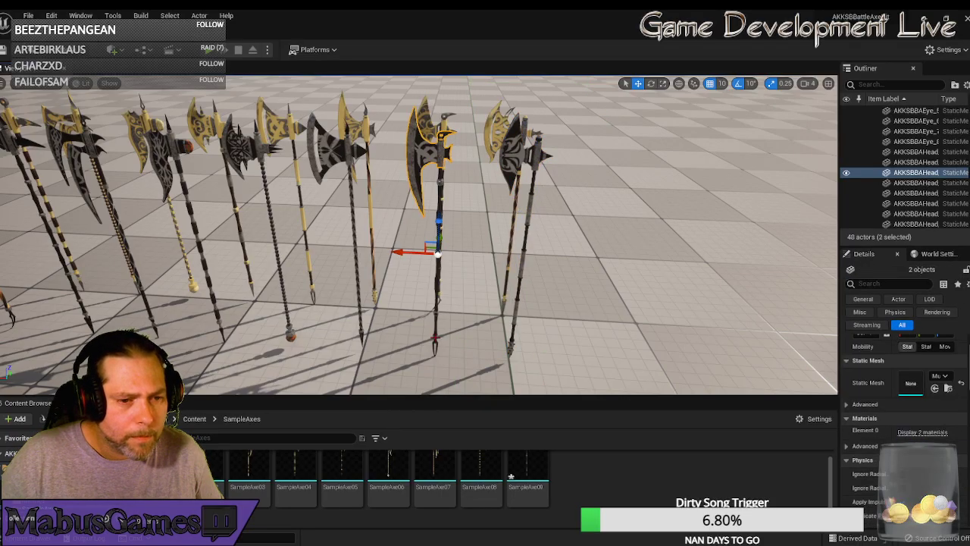
{"action": "left_click", "coordinate": [440, 308], "text": "ctrl"}
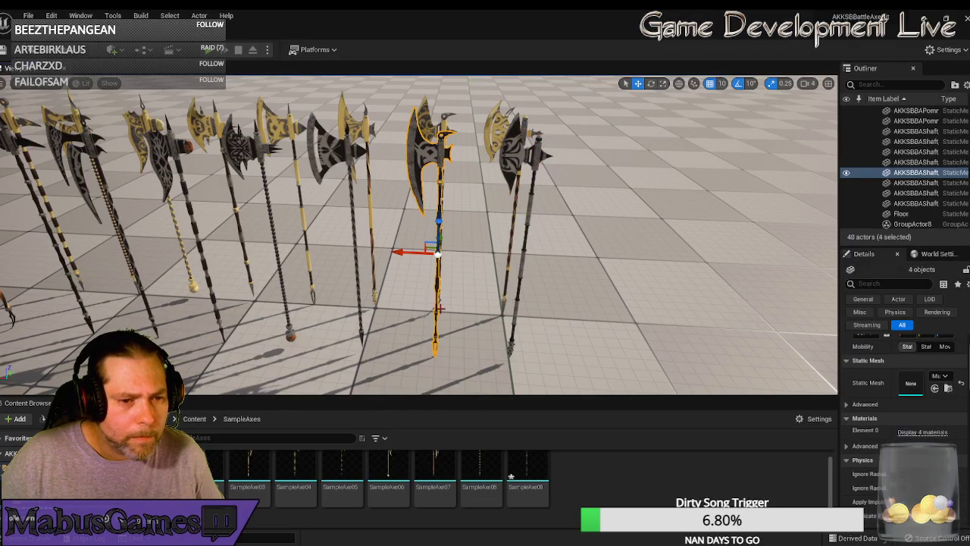
{"action": "left_click", "coordinate": [113, 15]}
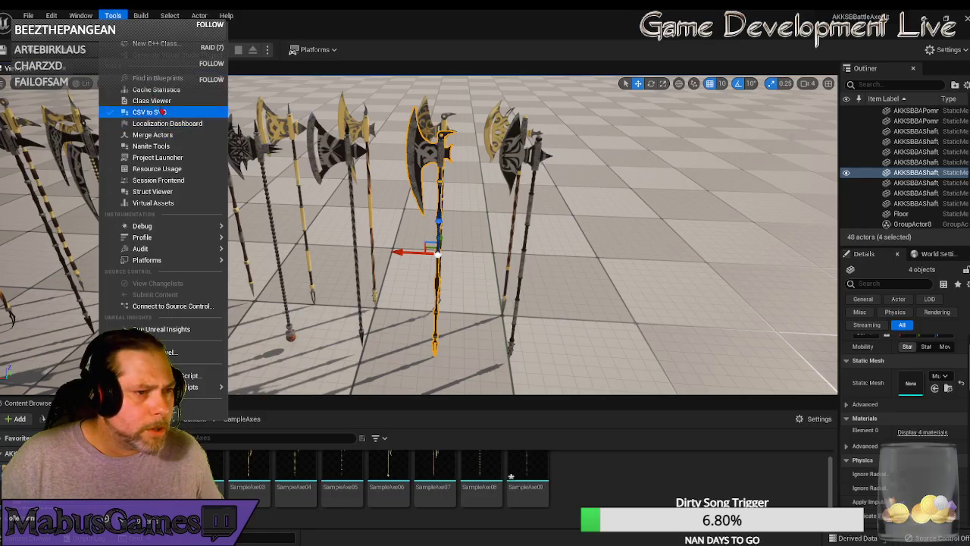
{"action": "left_click", "coordinate": [153, 135]}
{"action": "left_click", "coordinate": [653, 388]}
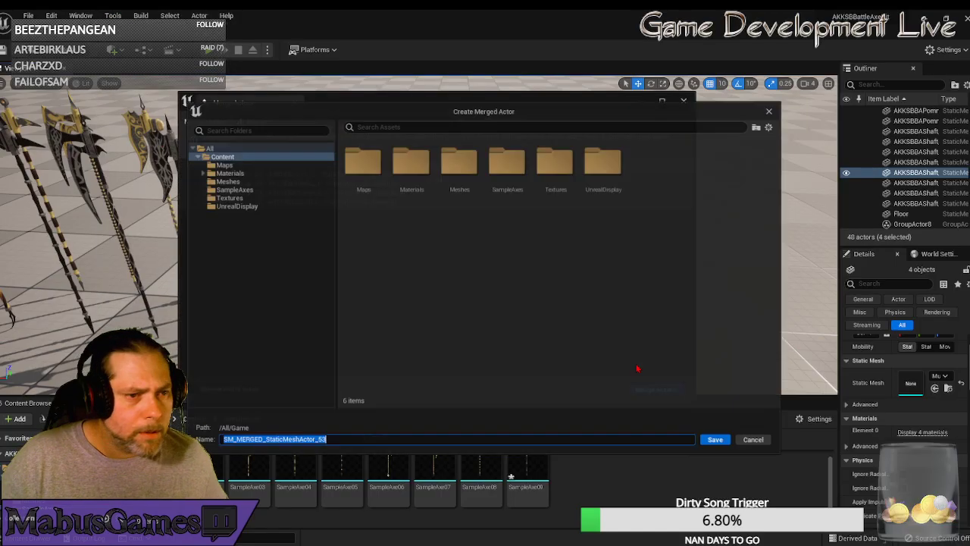
{"action": "double_click", "coordinate": [507, 162]}
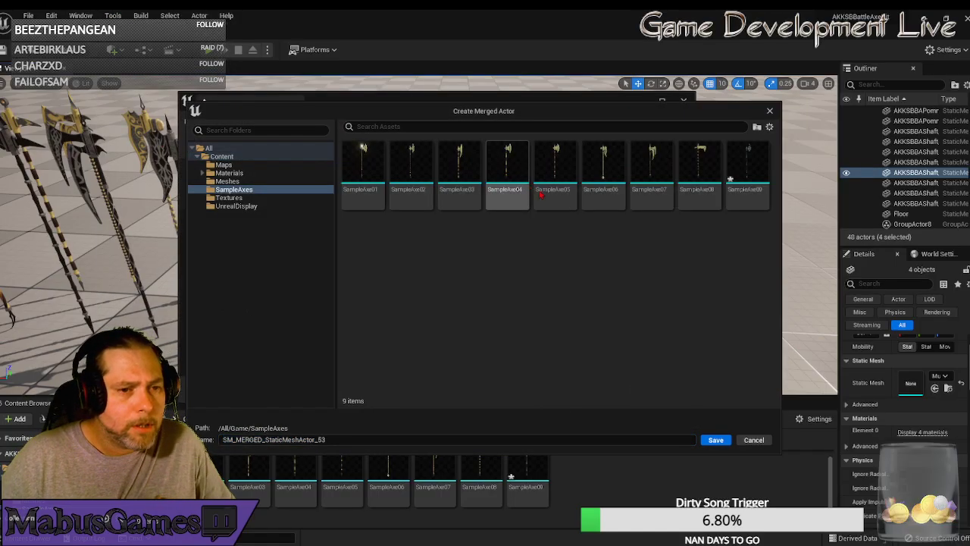
{"action": "left_click", "coordinate": [745, 185]}
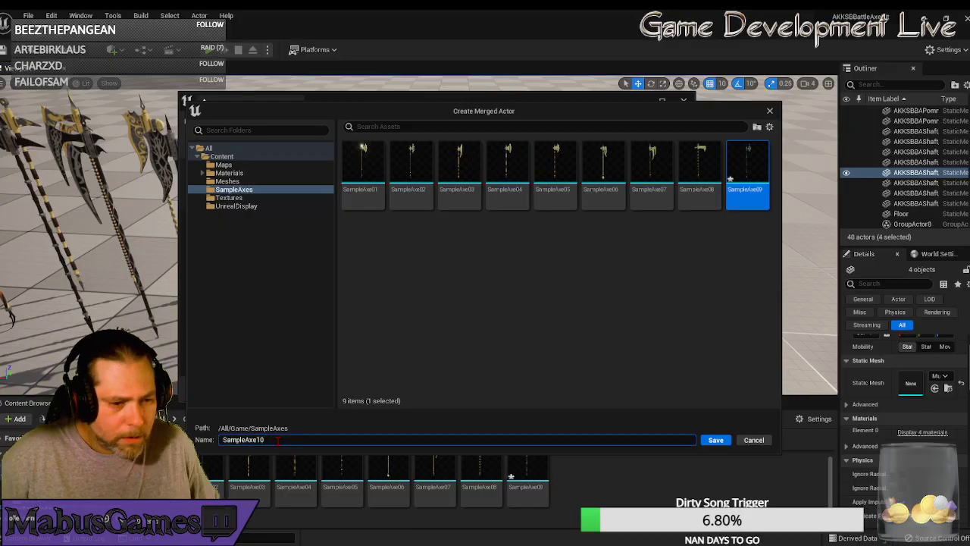
{"action": "left_click", "coordinate": [716, 440]}
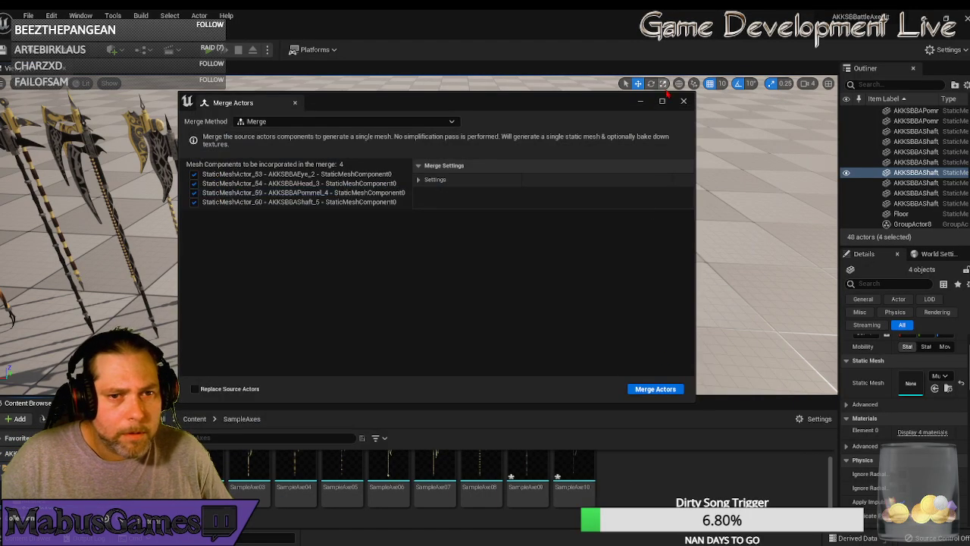
{"action": "left_click", "coordinate": [684, 102]}
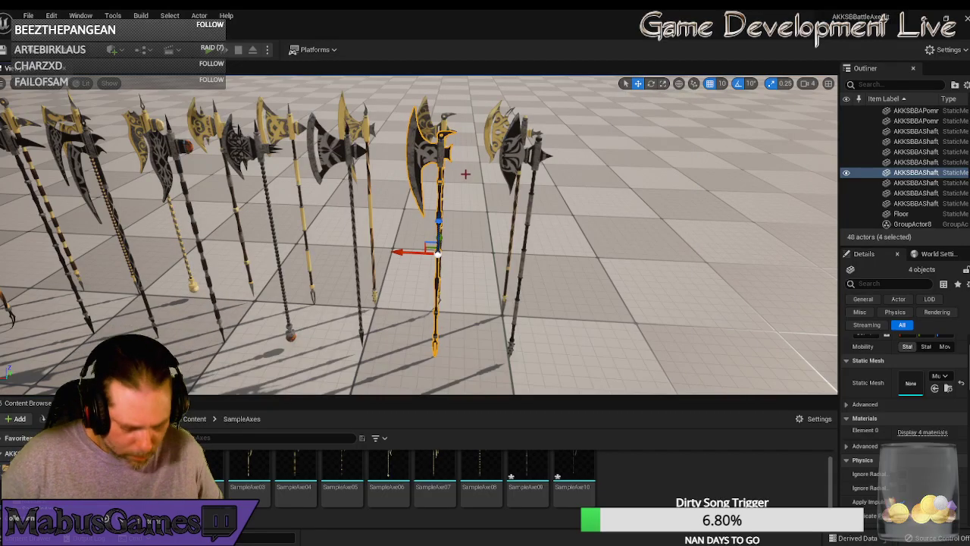
{"action": "key", "text": "ctrl+g"}
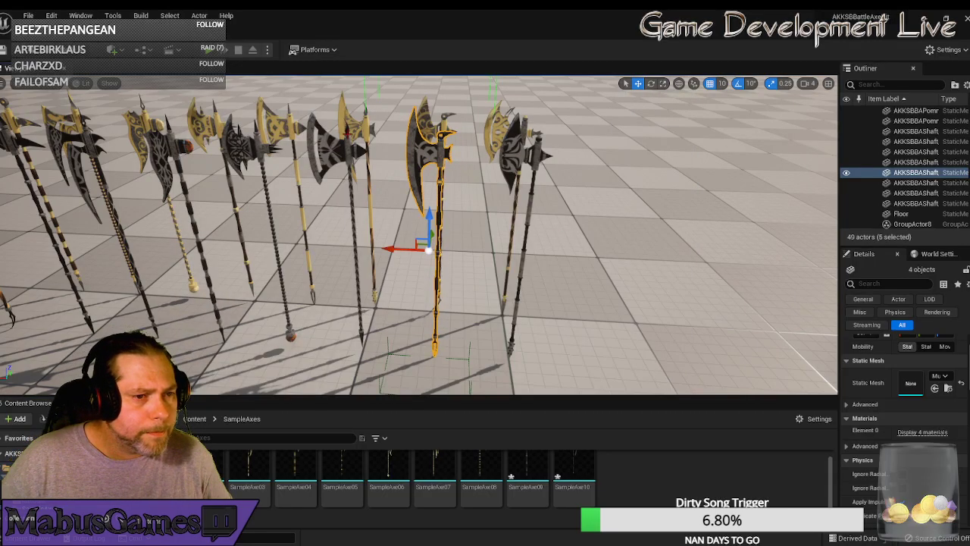
- Merge the third mixed axe's eye, head, pommel and shaft meshes into static mesh SampleAxe11 in the SampleAxes folder, and group the source parts
{"action": "left_click", "coordinate": [347, 133]}
{"action": "left_click", "coordinate": [354, 153], "text": "ctrl"}
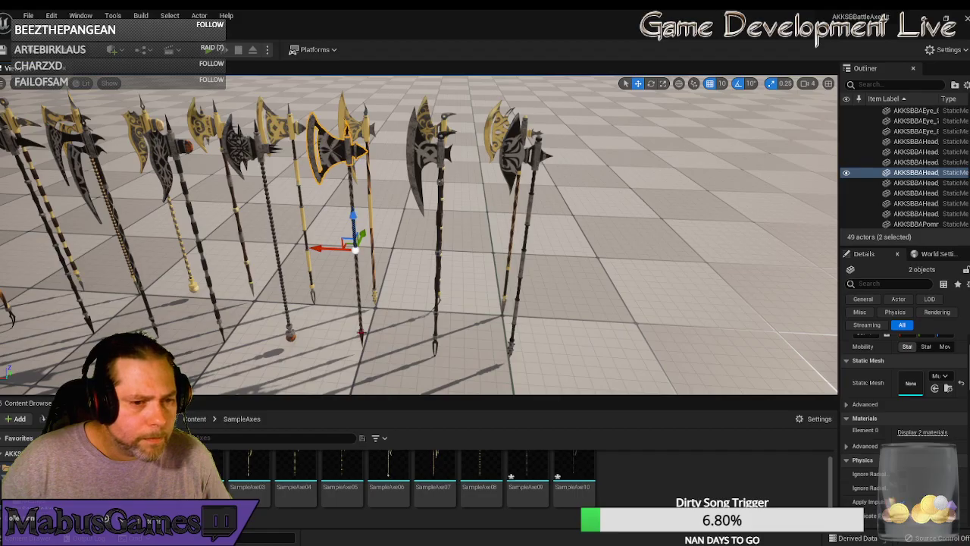
{"action": "left_click", "coordinate": [361, 334], "text": "ctrl"}
{"action": "left_click", "coordinate": [358, 290], "text": "ctrl"}
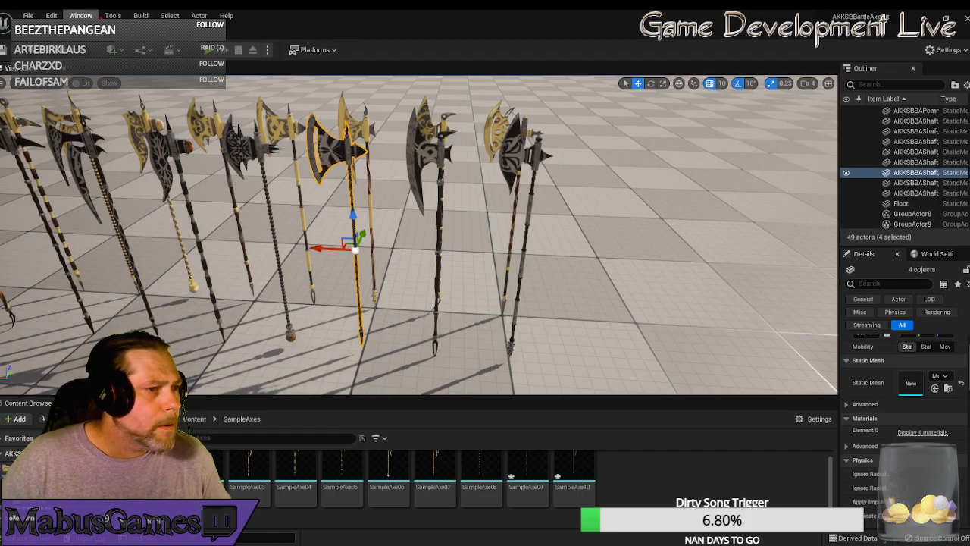
{"action": "left_click", "coordinate": [112, 16]}
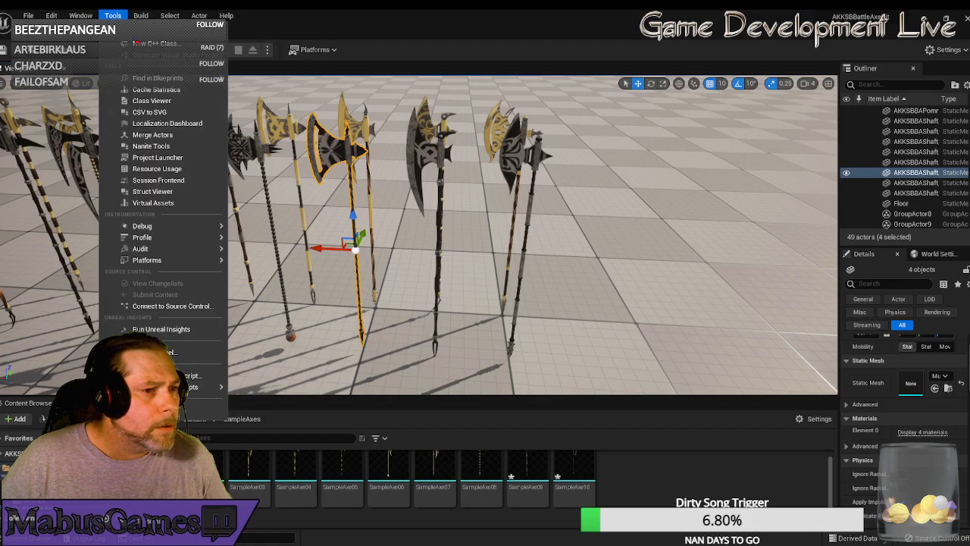
{"action": "left_click", "coordinate": [152, 134]}
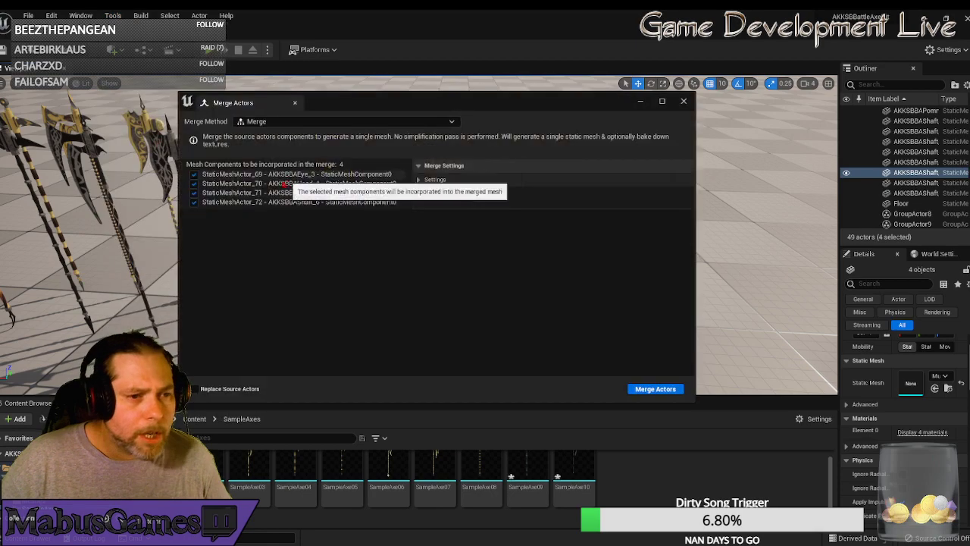
{"action": "left_click", "coordinate": [661, 389]}
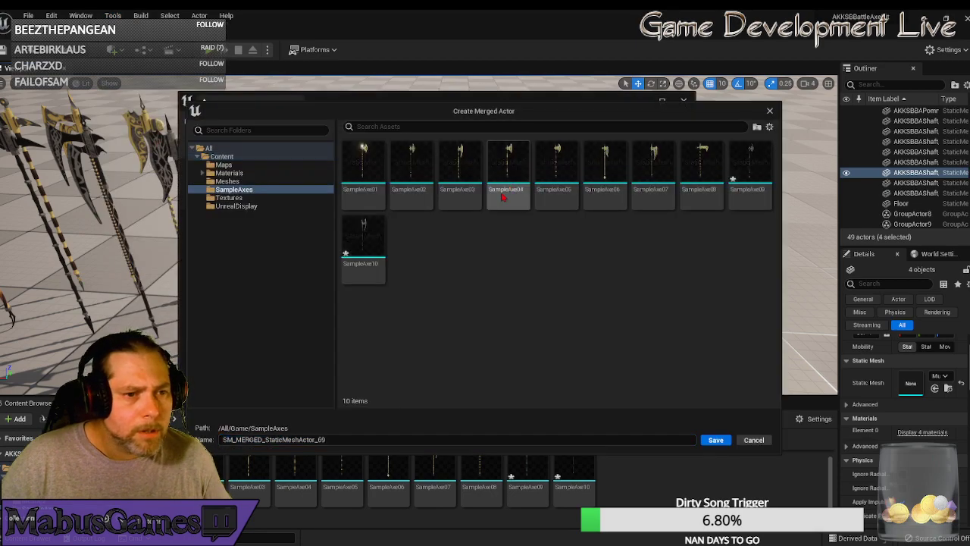
{"action": "left_click", "coordinate": [364, 238]}
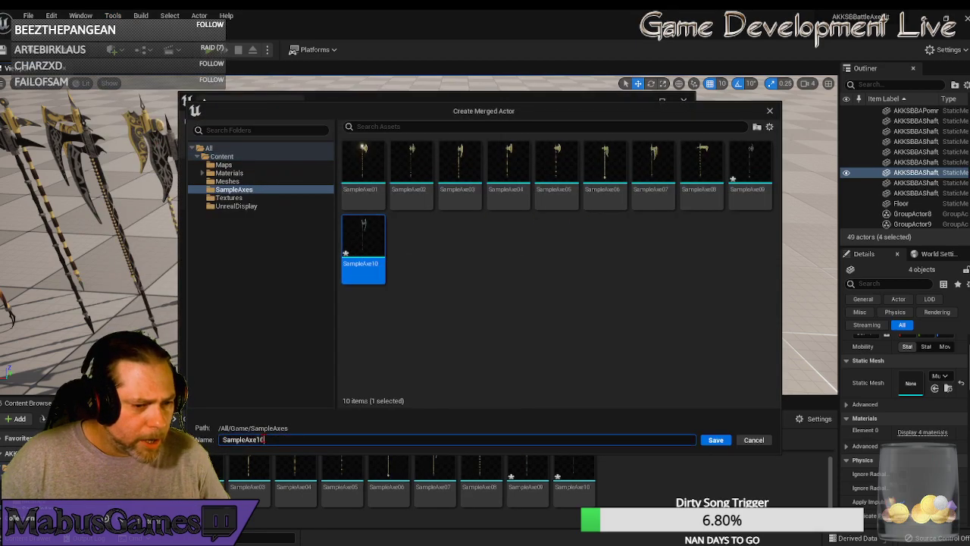
{"action": "left_click_drag", "start_coordinate": [262, 440], "coordinate": [267, 440]}
{"action": "type", "text": "1"}
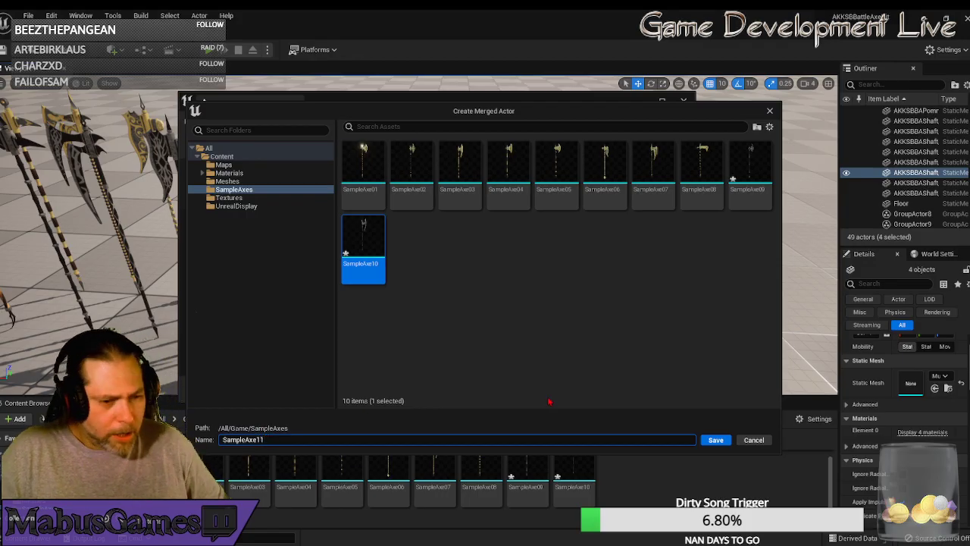
{"action": "left_click", "coordinate": [717, 441]}
{"action": "left_click", "coordinate": [683, 101]}
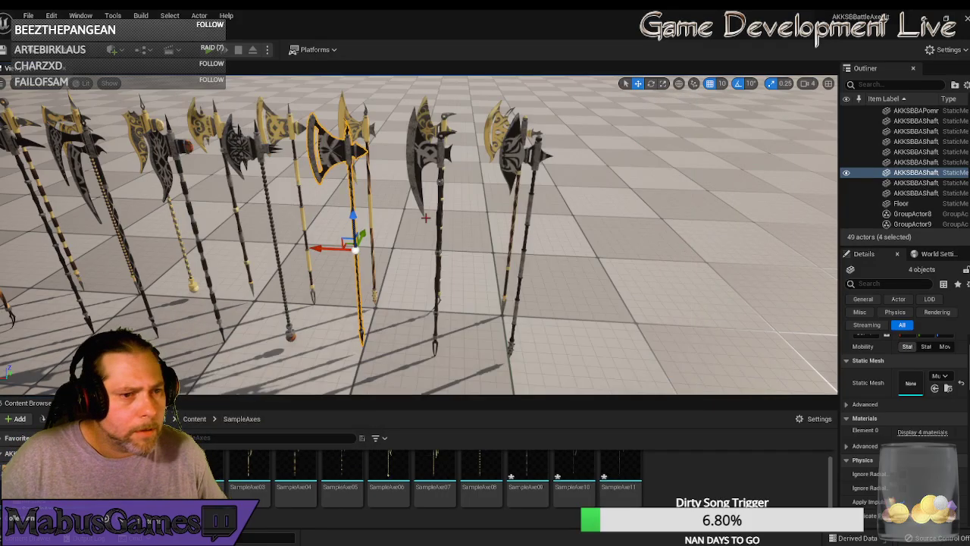
{"action": "key", "text": "ctrl+g"}
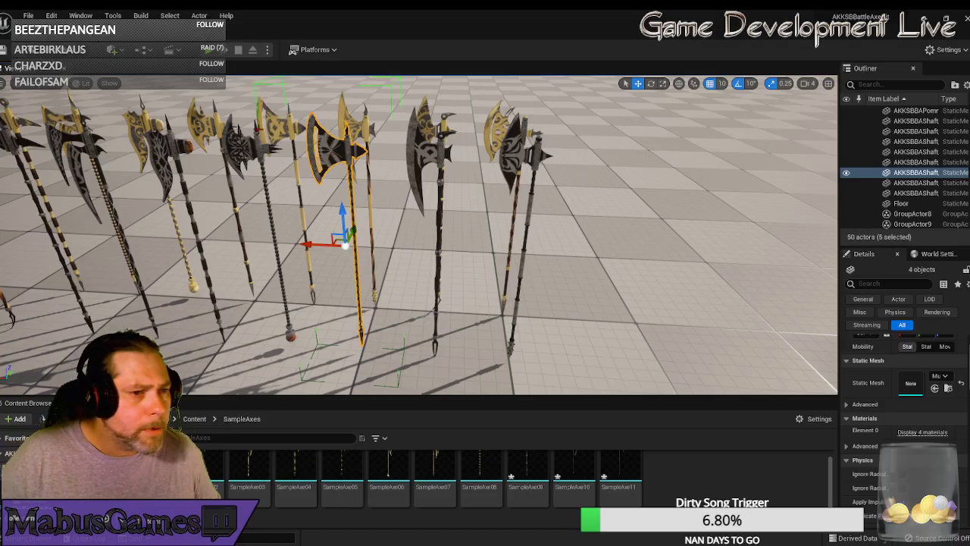
- Merge the fourth mixed axe's AKKSBBAEye_4, AKKSBBAHead_5, AKKSBBAPommel_6 and AKKSBBAShaft_7 into static mesh SampleAxe12 in the SampleAxes folder, and group the source parts
{"action": "left_click", "coordinate": [255, 140]}
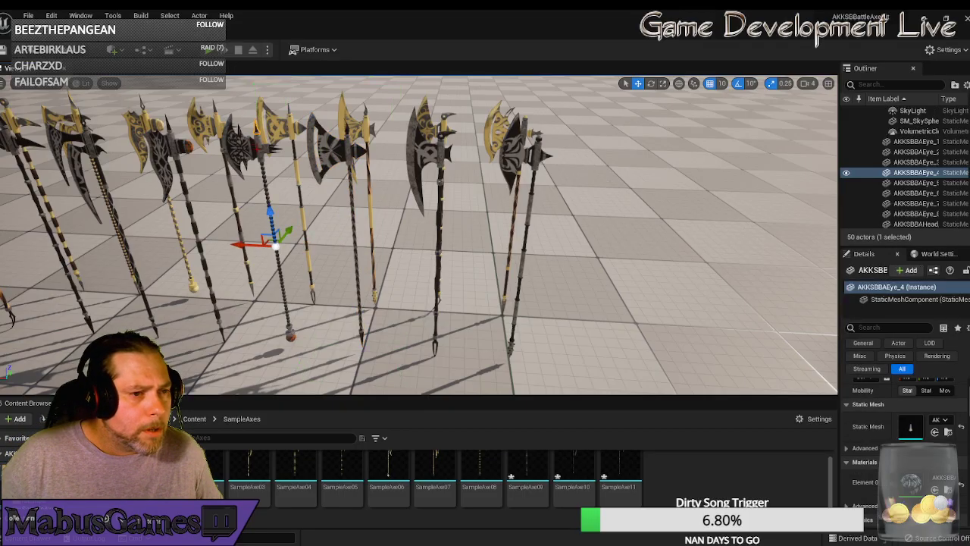
{"action": "left_click", "coordinate": [250, 144], "text": "ctrl"}
{"action": "left_click", "coordinate": [290, 332], "text": "ctrl"}
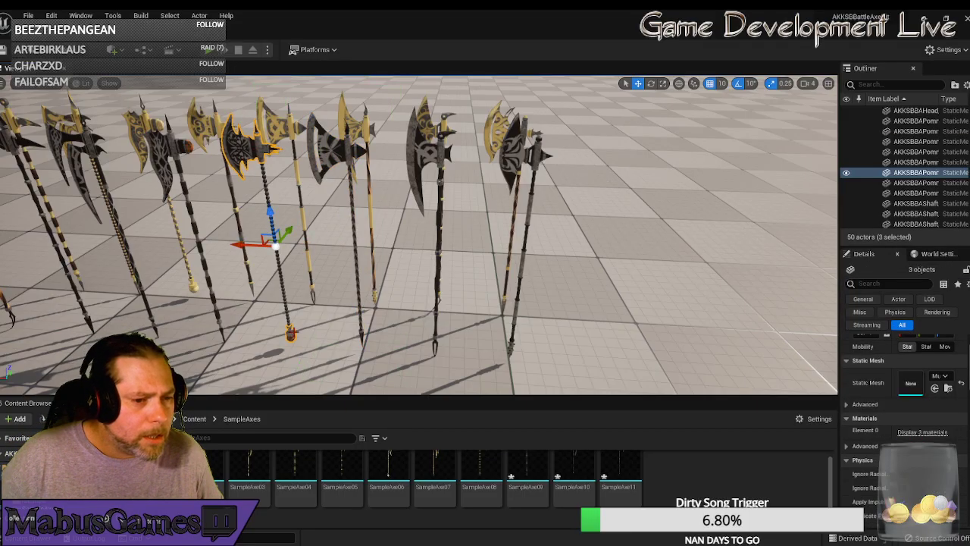
{"action": "left_click", "coordinate": [270, 186], "text": "ctrl"}
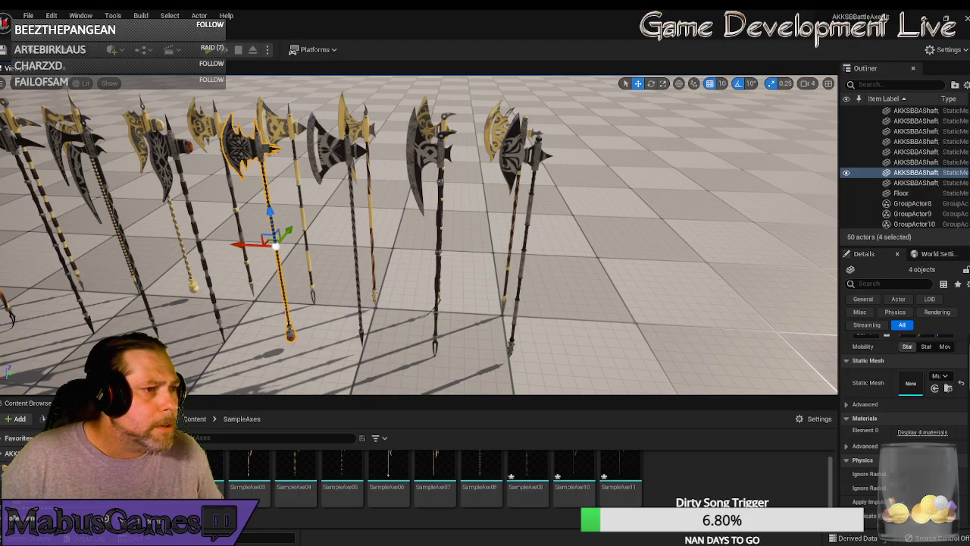
{"action": "left_click", "coordinate": [112, 15]}
{"action": "left_click", "coordinate": [152, 132]}
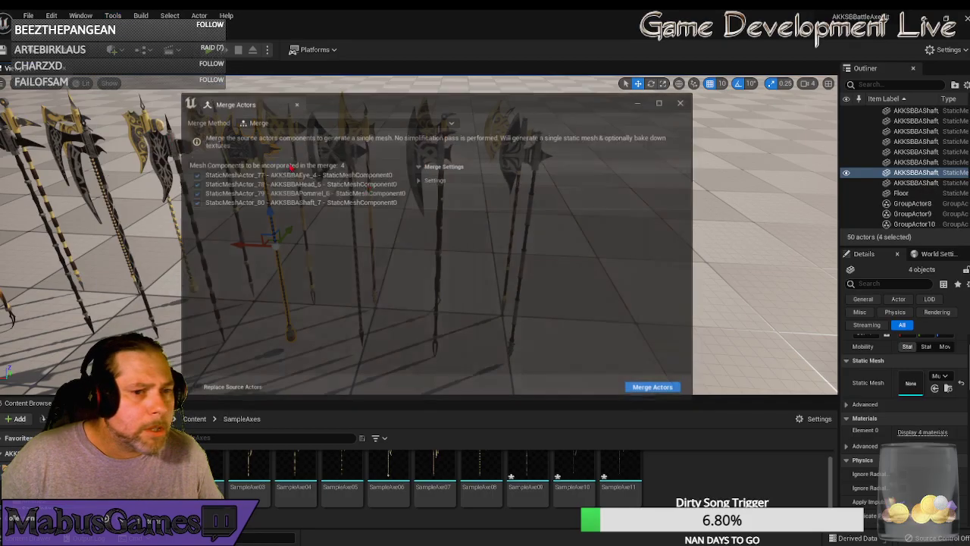
{"action": "left_click", "coordinate": [652, 386]}
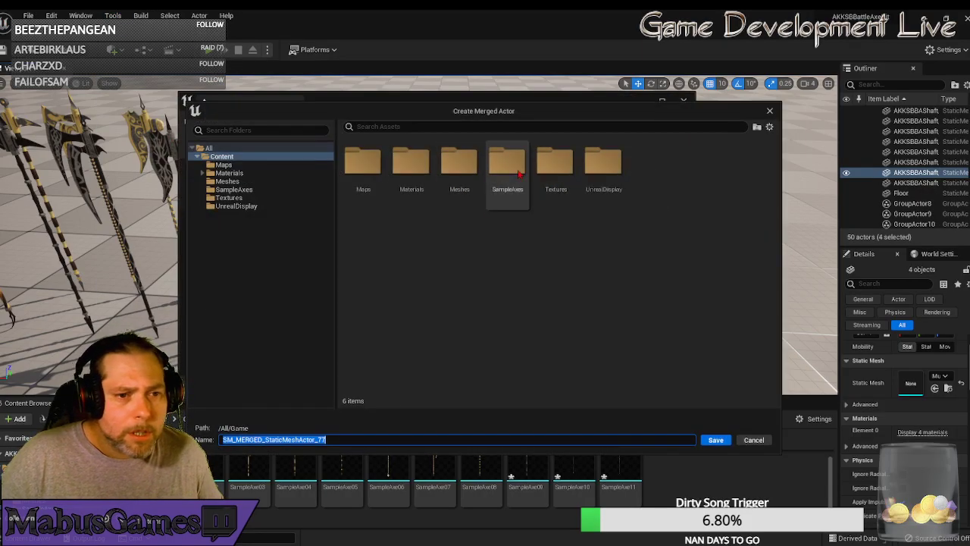
{"action": "double_click", "coordinate": [520, 174]}
{"action": "left_click", "coordinate": [411, 246]}
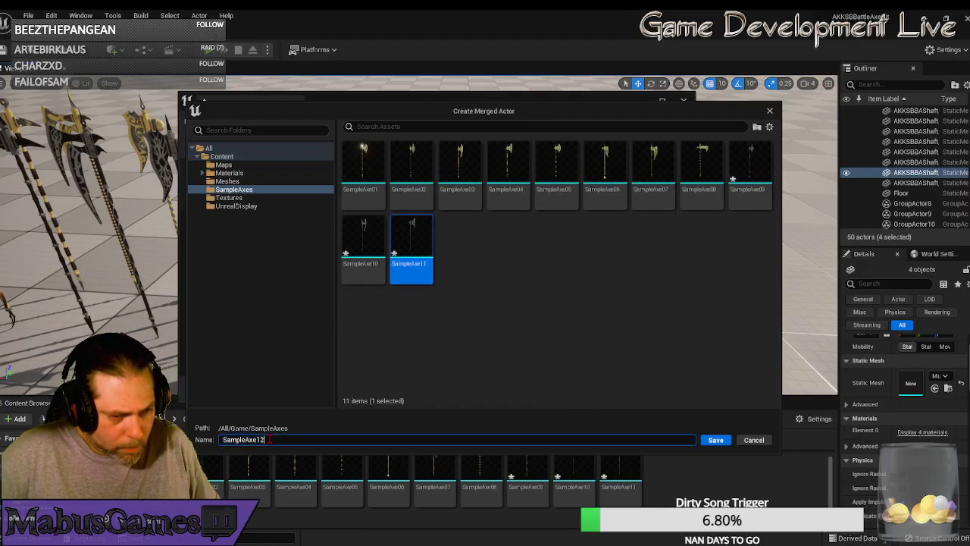
{"action": "key", "text": "Return"}
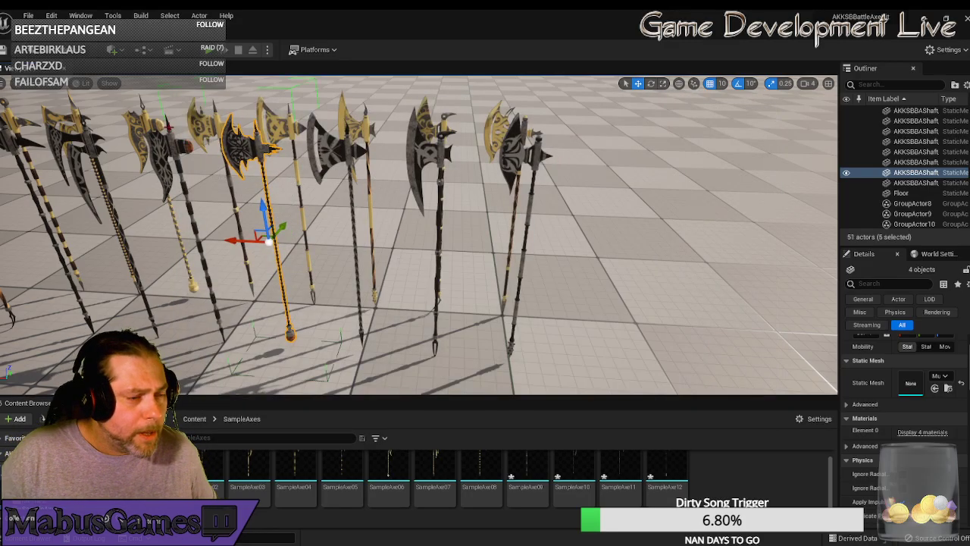
- Merge the fifth mixed axe's AKKSBBAEye_5, AKKSBBAHead_6, AKKSBBAPommel_7 and AKKSBBAShaft_8 into a static mesh saved as SampleAxe13 in the SampleAxes folder
{"action": "left_click", "coordinate": [173, 147]}
{"action": "left_click", "coordinate": [168, 128], "text": "ctrl"}
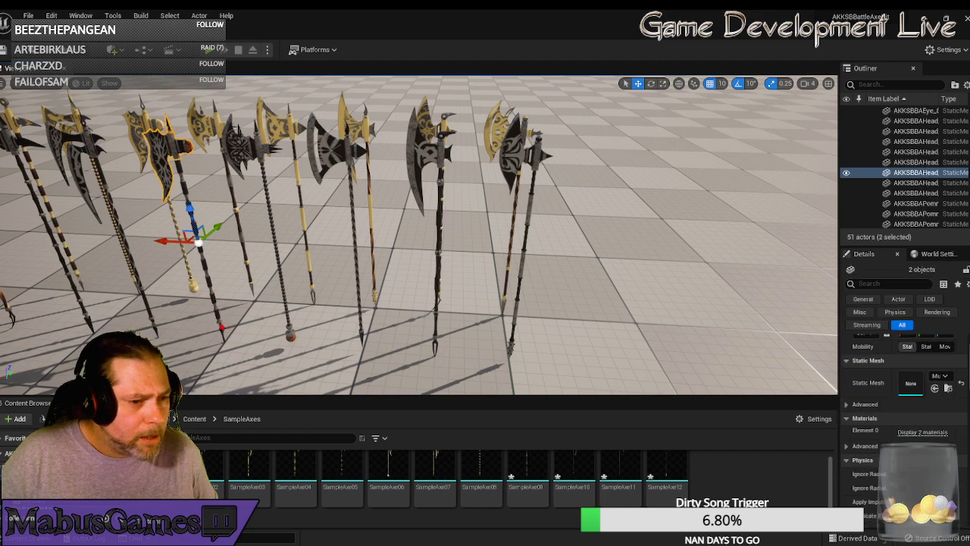
{"action": "left_click", "coordinate": [221, 327], "text": "ctrl"}
{"action": "left_click", "coordinate": [210, 288], "text": "ctrl"}
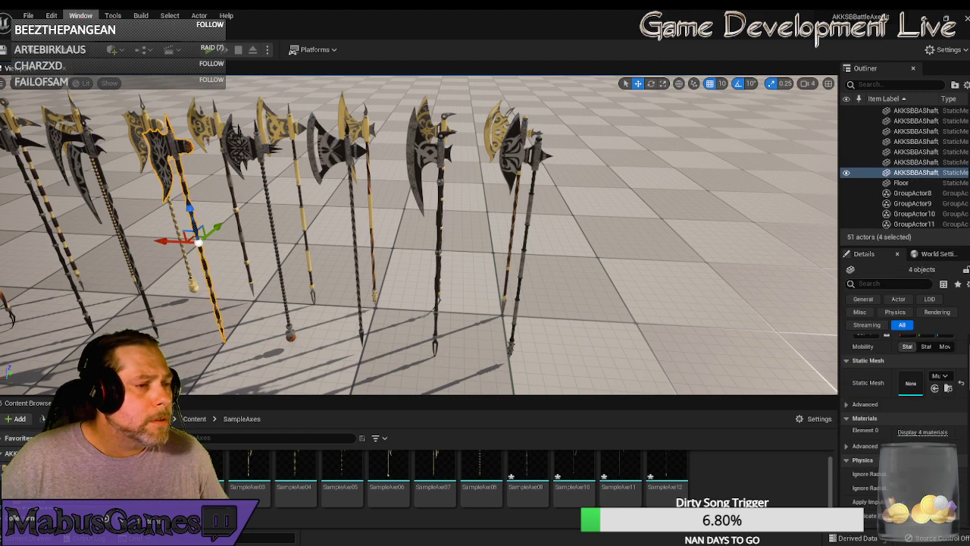
{"action": "left_click", "coordinate": [113, 15]}
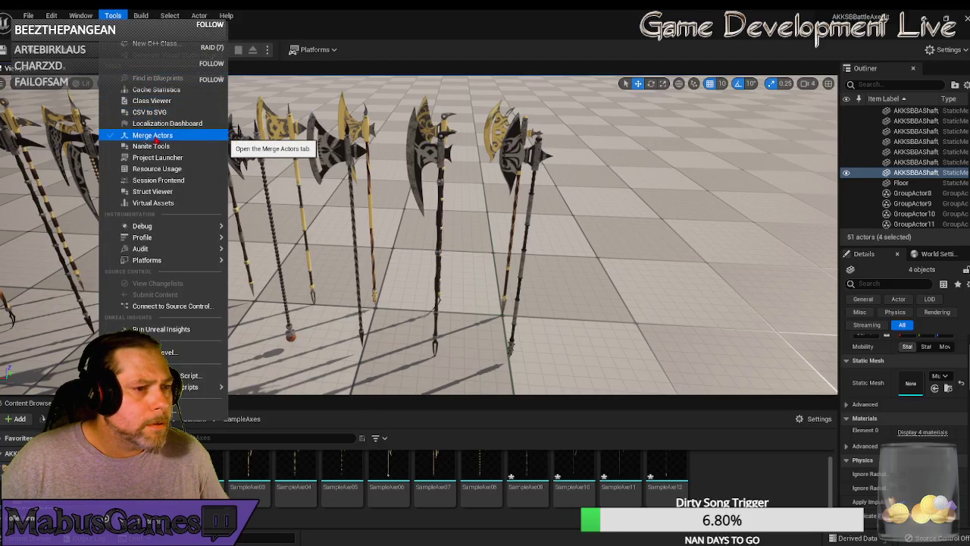
{"action": "left_click", "coordinate": [148, 134]}
{"action": "left_click", "coordinate": [655, 388]}
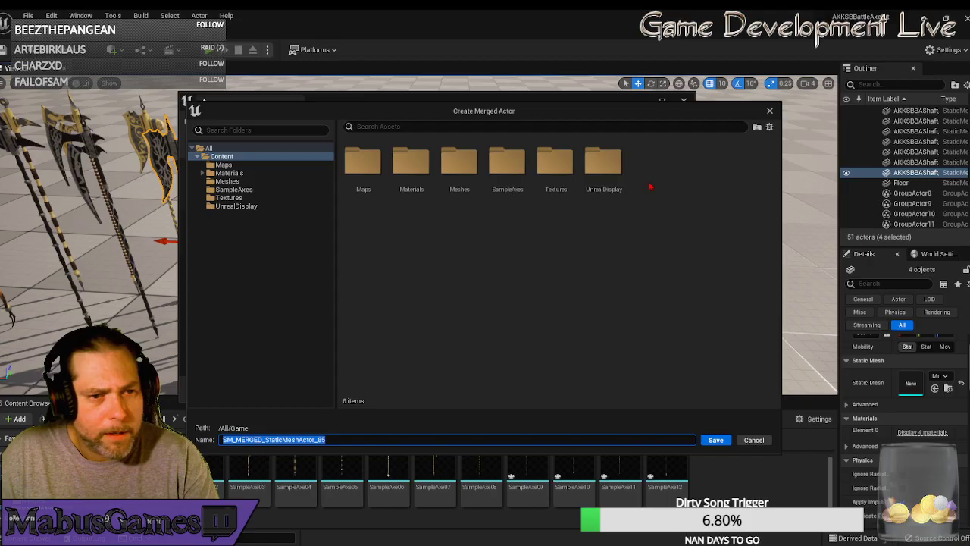
{"action": "double_click", "coordinate": [507, 161]}
{"action": "left_click", "coordinate": [459, 241]}
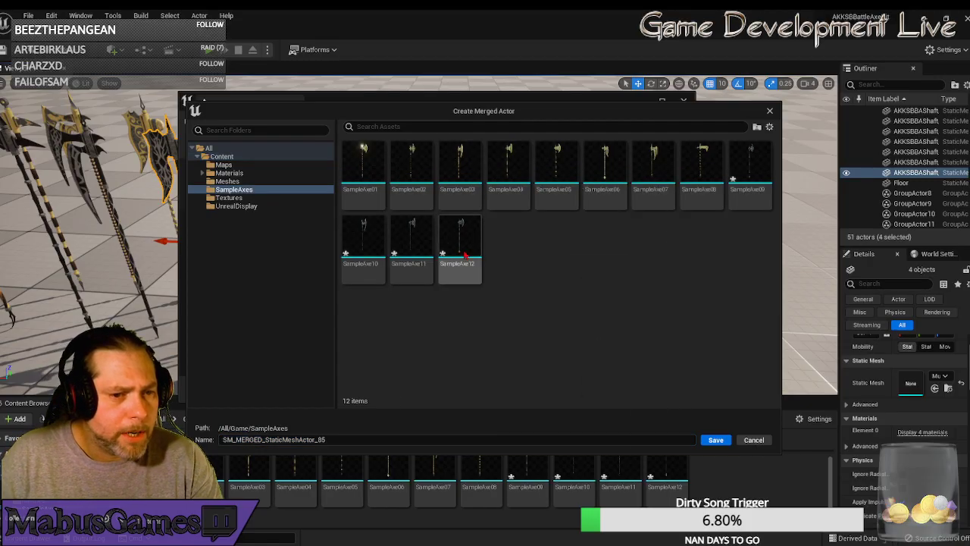
{"action": "left_click", "coordinate": [262, 439]}
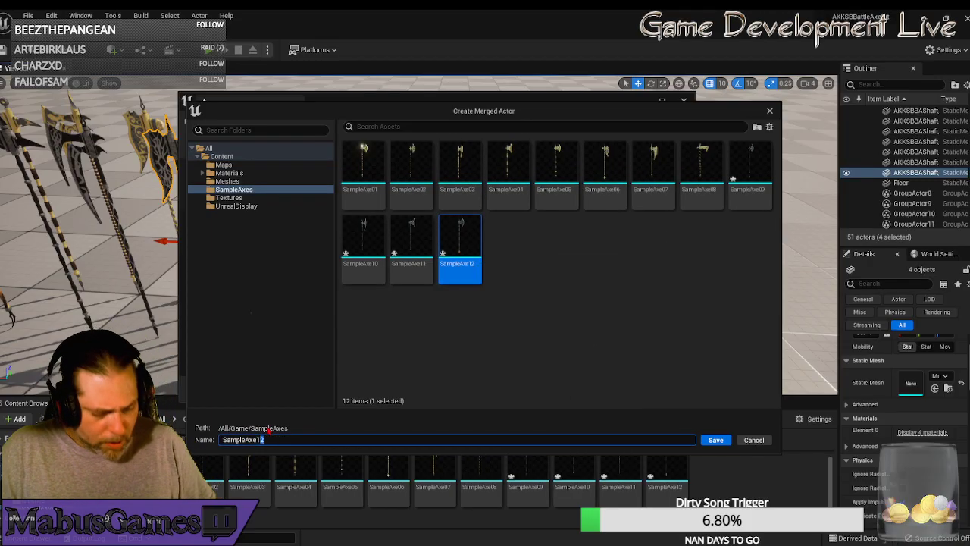
{"action": "type", "text": "3"}
{"action": "left_click", "coordinate": [716, 439]}
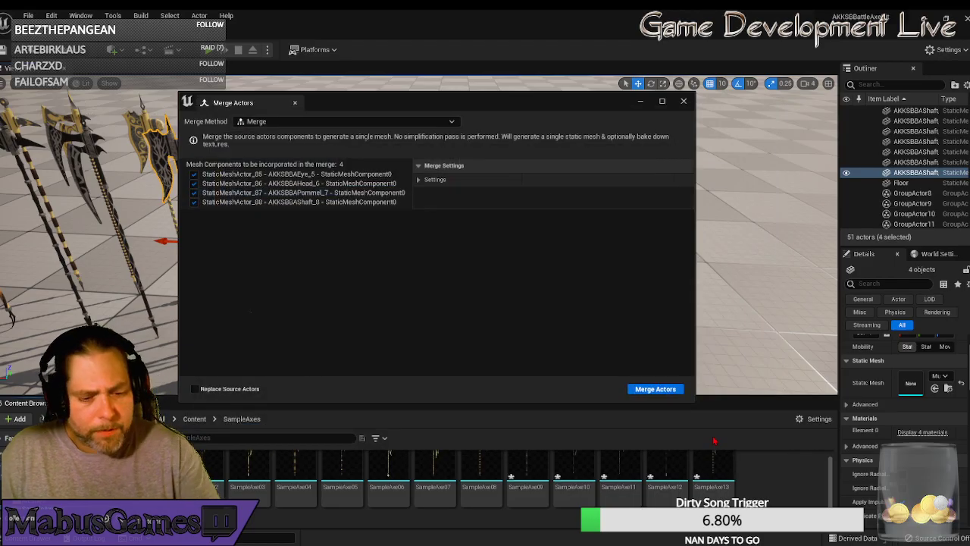
{"action": "left_click", "coordinate": [684, 103]}
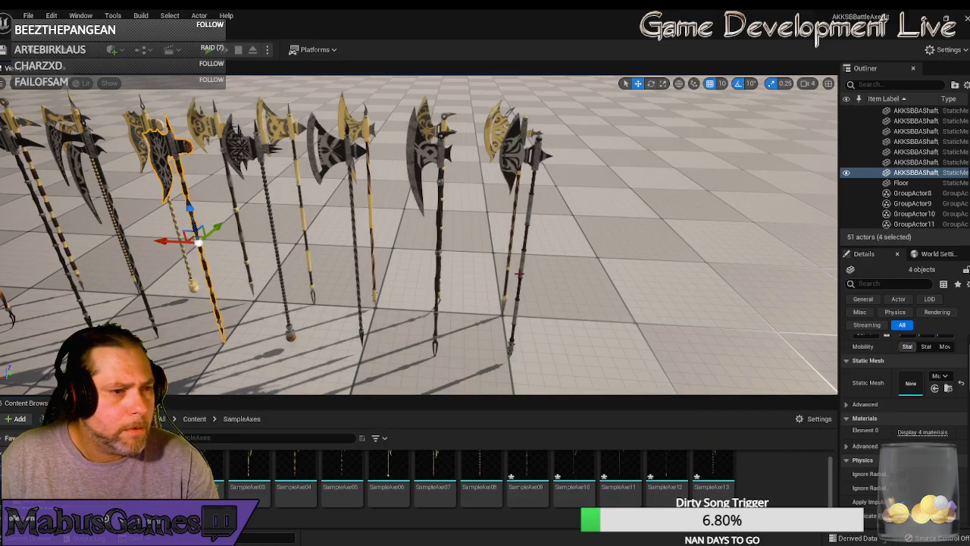
- Group the fifth mixed axe's four selected part meshes
{"action": "right_click_drag", "start_coordinate": [518, 272], "coordinate": [485, 244]}
{"action": "right_click_drag", "start_coordinate": [394, 228], "coordinate": [372, 220]}
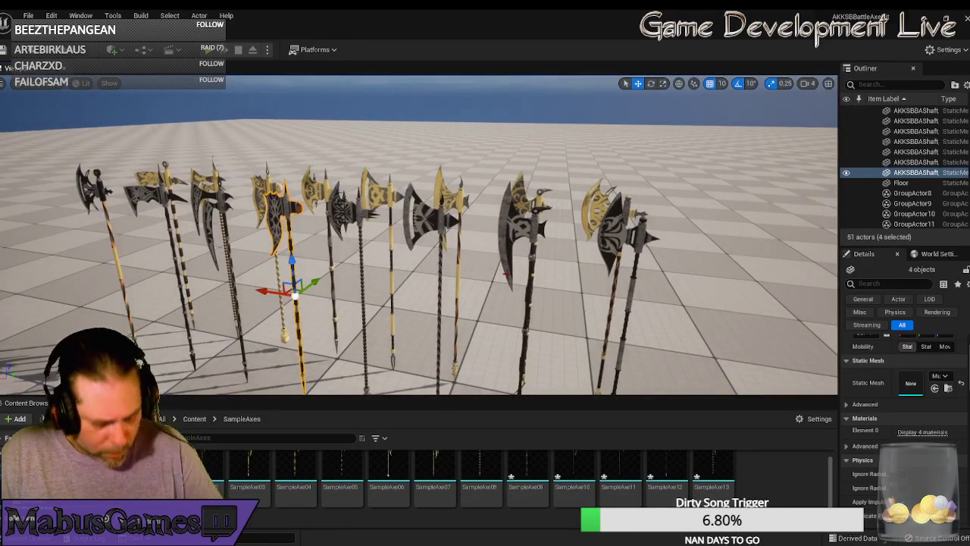
{"action": "key", "text": "ctrl+g"}
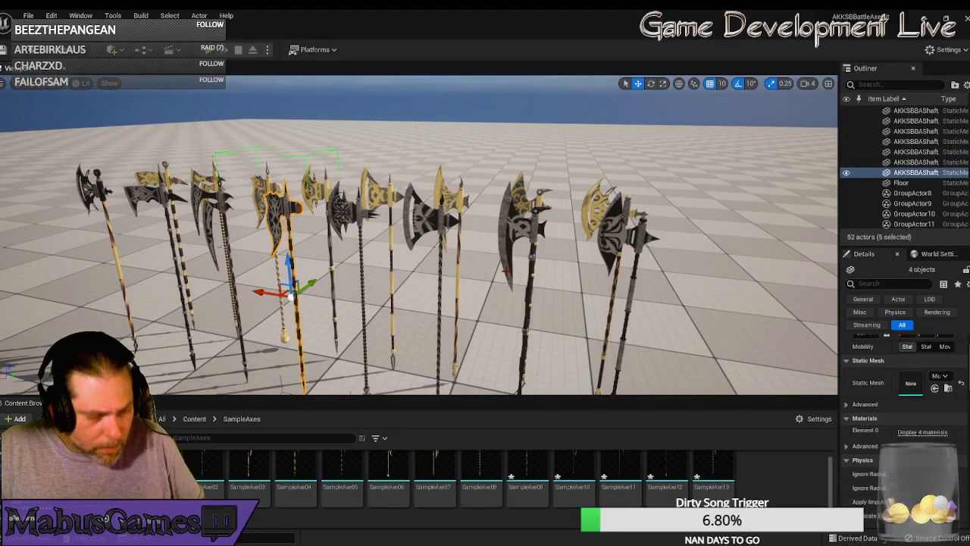
- Merge the sixth mixed axe's AKKSBBAEye_6, AKKSBBAHead_7, AKKSBBAPommel_8 and AKKSBBAShaft_1 into a static mesh saved as SampleAxe14 in the SampleAxes folder
{"action": "right_click_drag", "start_coordinate": [442, 272], "coordinate": [394, 272]}
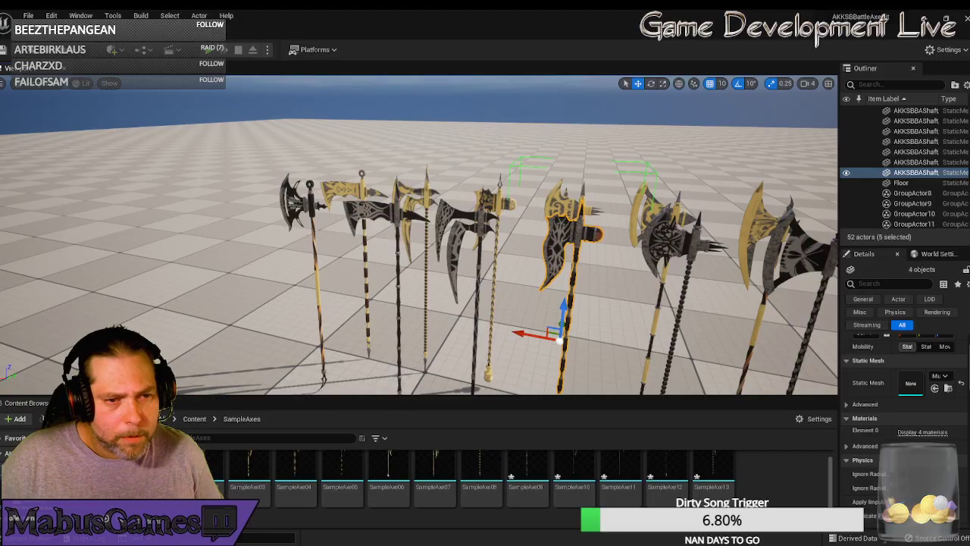
{"action": "left_click", "coordinate": [480, 231]}
{"action": "left_click", "coordinate": [456, 272], "text": "ctrl"}
{"action": "right_click_drag", "start_coordinate": [456, 273], "coordinate": [452, 330]}
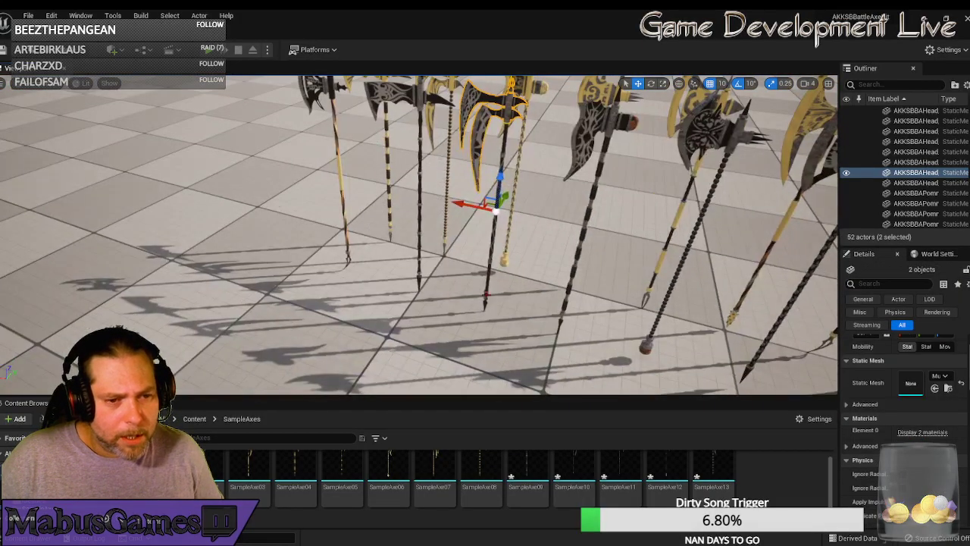
{"action": "left_click", "coordinate": [485, 300], "text": "ctrl"}
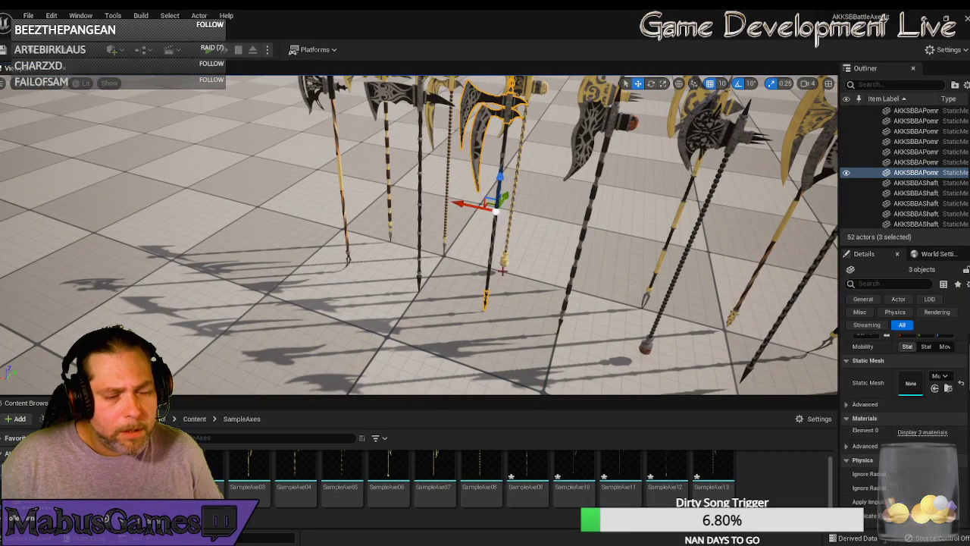
{"action": "left_click", "coordinate": [491, 235], "text": "ctrl"}
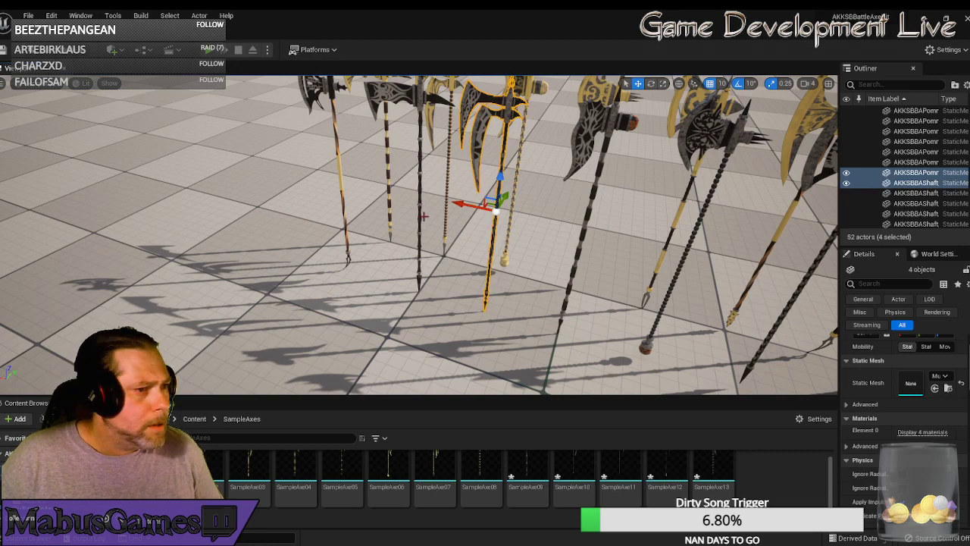
{"action": "left_click", "coordinate": [113, 15]}
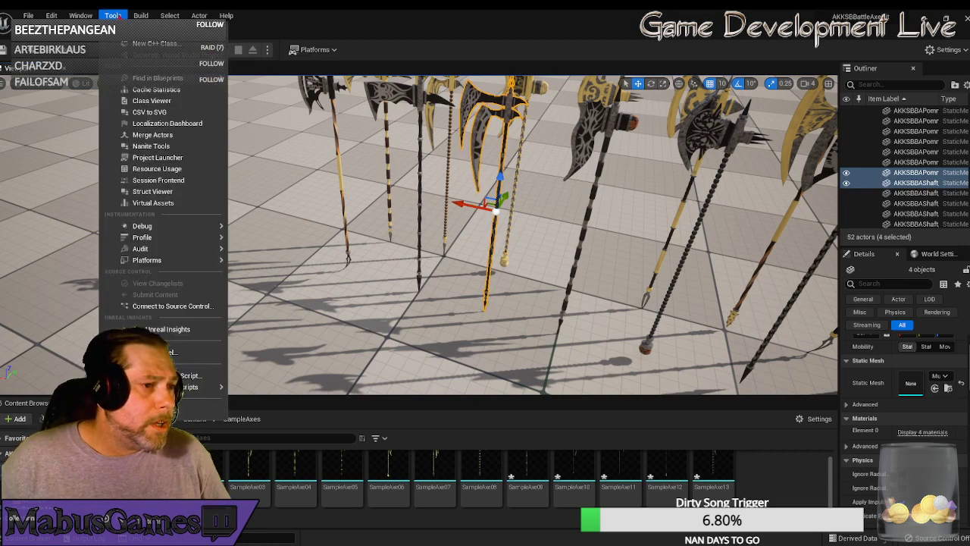
{"action": "left_click", "coordinate": [155, 135]}
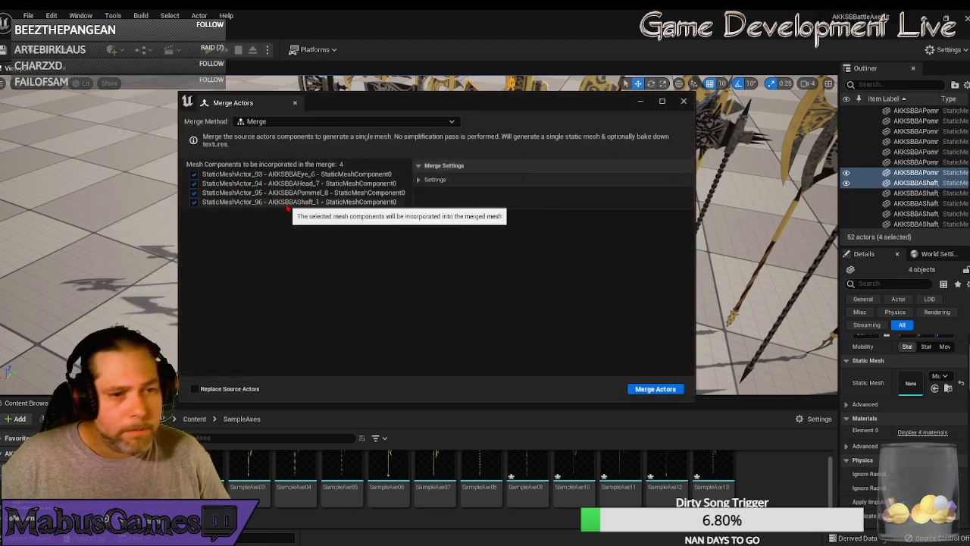
{"action": "left_click", "coordinate": [643, 388]}
{"action": "double_click", "coordinate": [510, 162]}
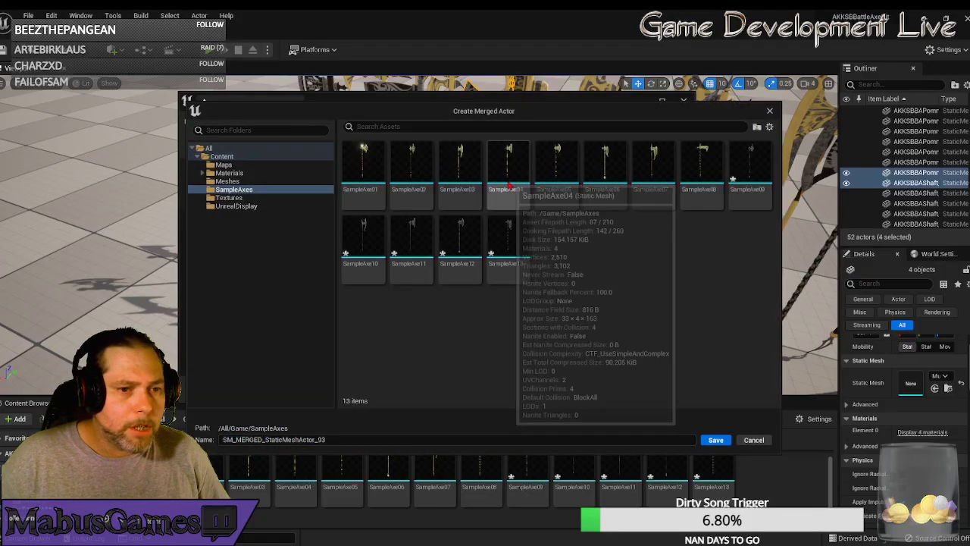
{"action": "left_click", "coordinate": [518, 260]}
{"action": "left_click", "coordinate": [263, 439]}
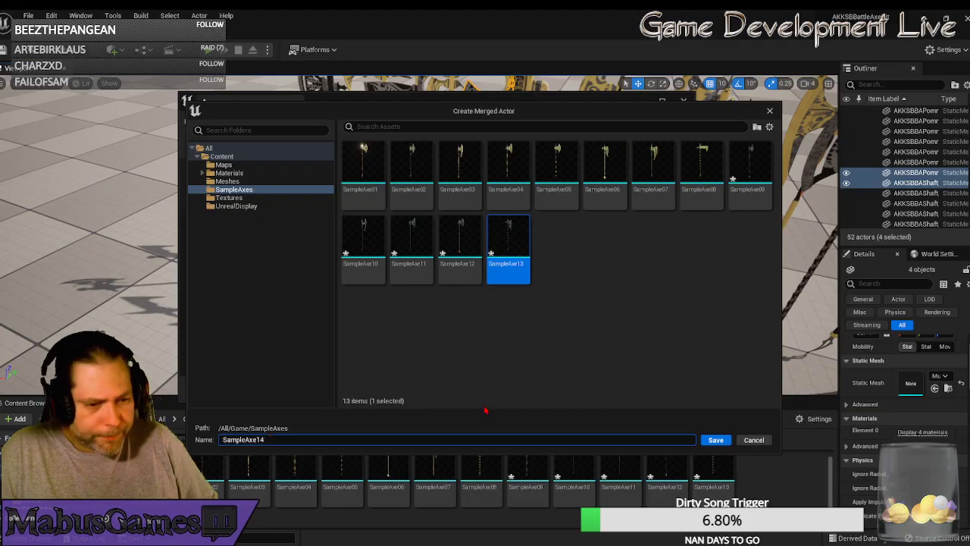
{"action": "left_click", "coordinate": [715, 440]}
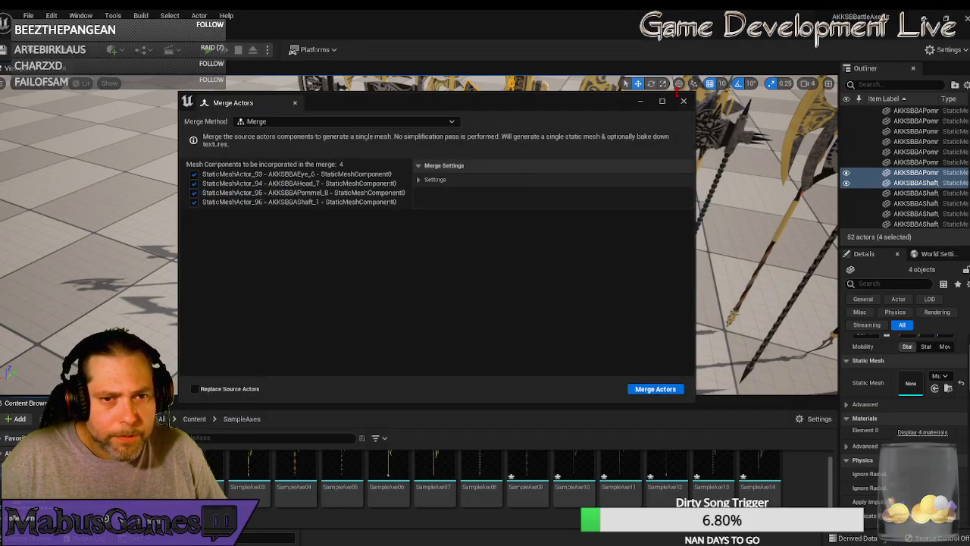
{"action": "left_click", "coordinate": [683, 100]}
- Merge the seventh mixed axe's AKKSBBAEye_7, AKKSBBAHead_8, AKKSBBAPommel_1 and AKKSBBAShaft_2 into a static mesh saved as SampleAxe15 in the SampleAxes folder
{"action": "right_click_drag", "start_coordinate": [455, 235], "coordinate": [457, 197]}
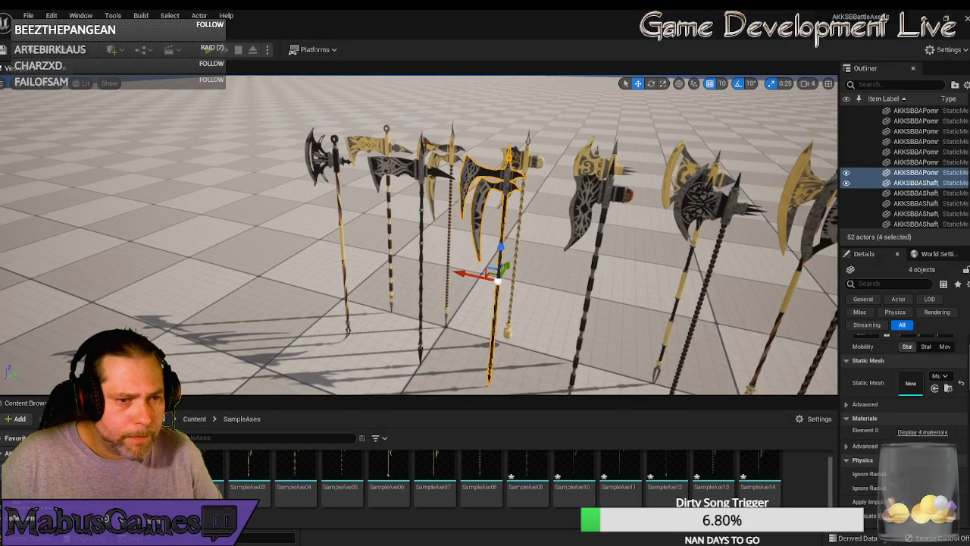
{"action": "left_click", "coordinate": [422, 161]}
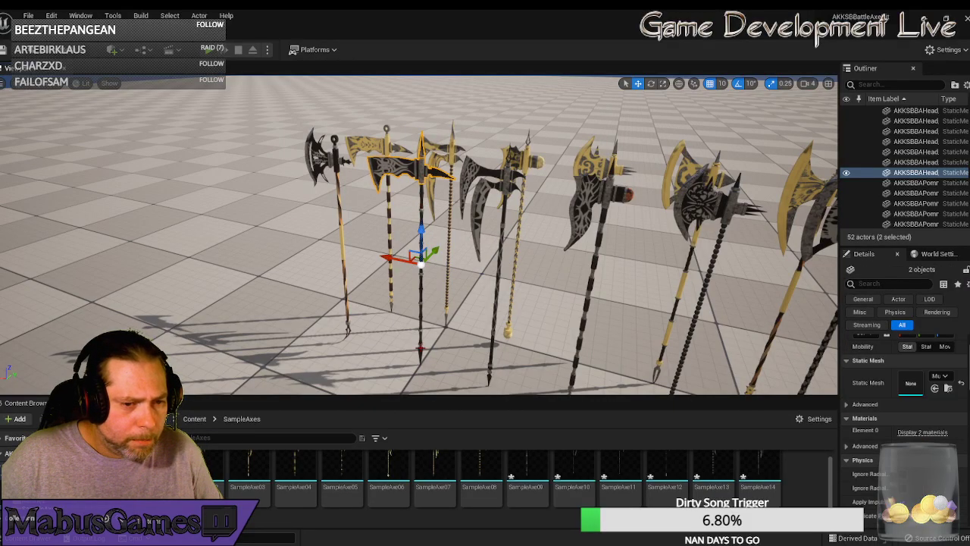
{"action": "left_click", "coordinate": [421, 350], "text": "ctrl"}
{"action": "left_click", "coordinate": [421, 303], "text": "ctrl"}
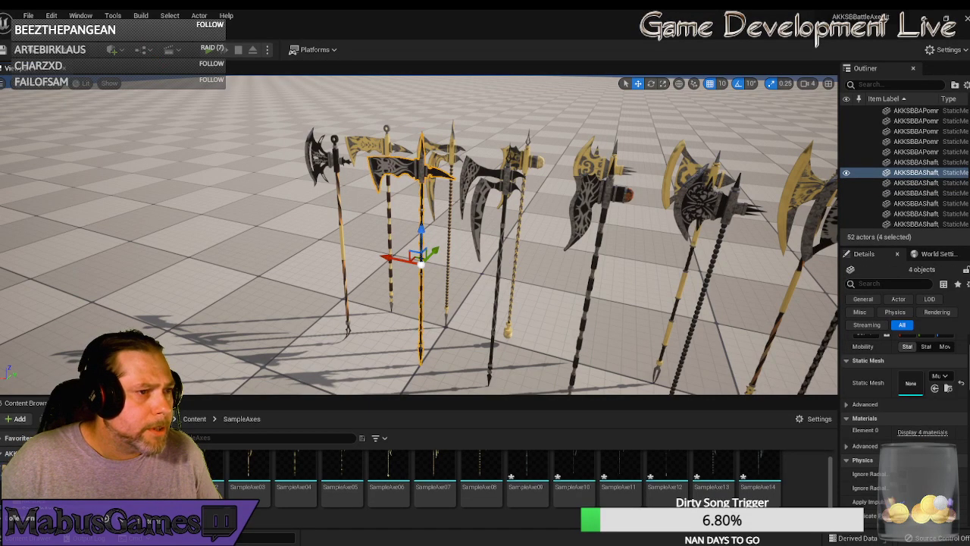
{"action": "left_click", "coordinate": [113, 15]}
{"action": "left_click", "coordinate": [170, 134]}
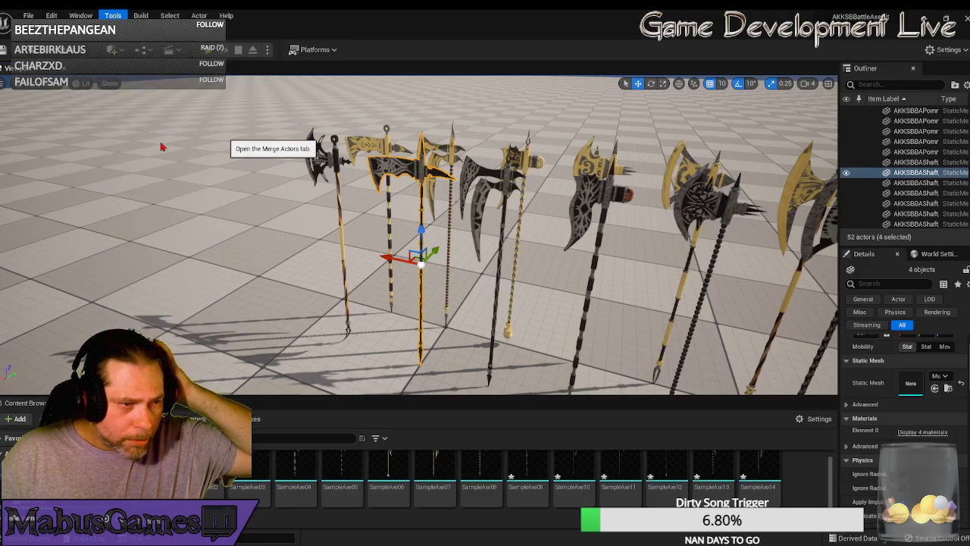
{"action": "left_click", "coordinate": [654, 389]}
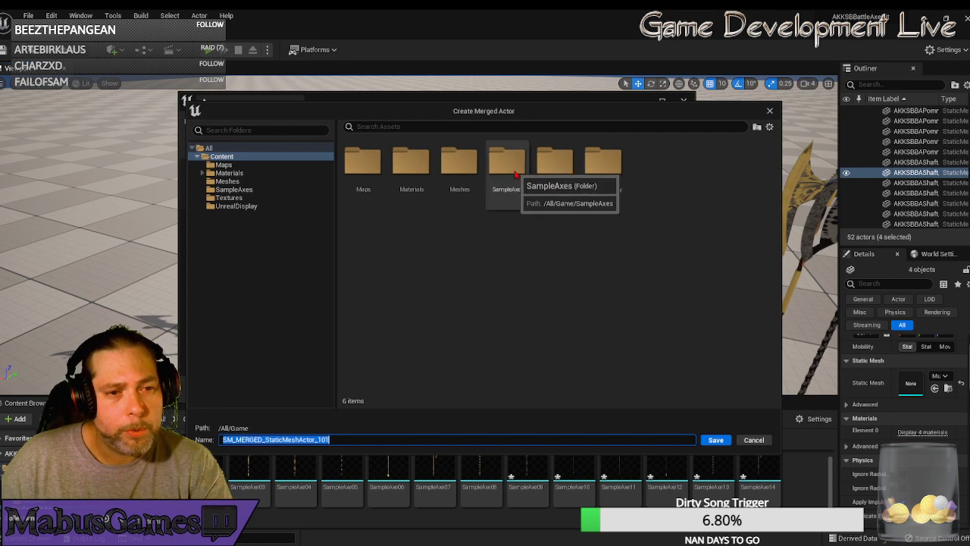
{"action": "double_click", "coordinate": [496, 189]}
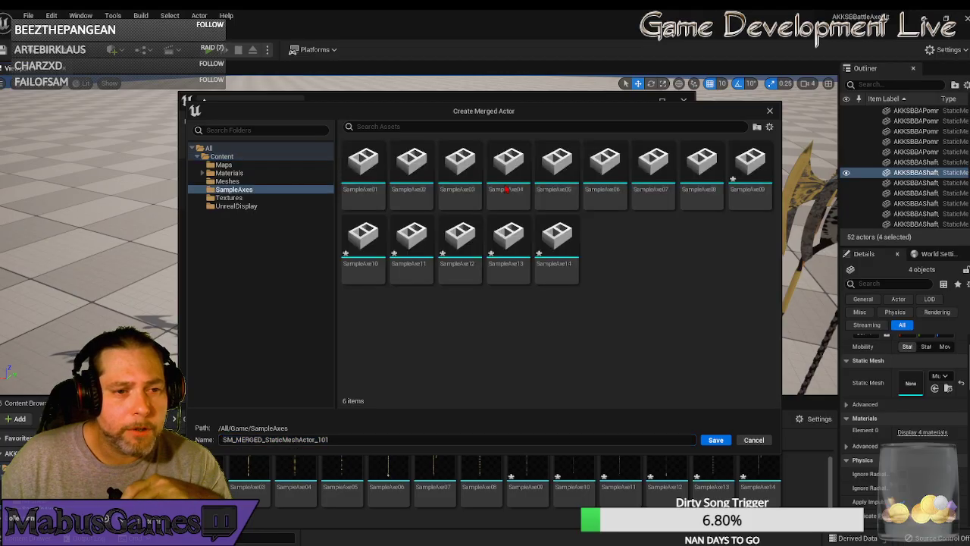
{"action": "left_click", "coordinate": [557, 250]}
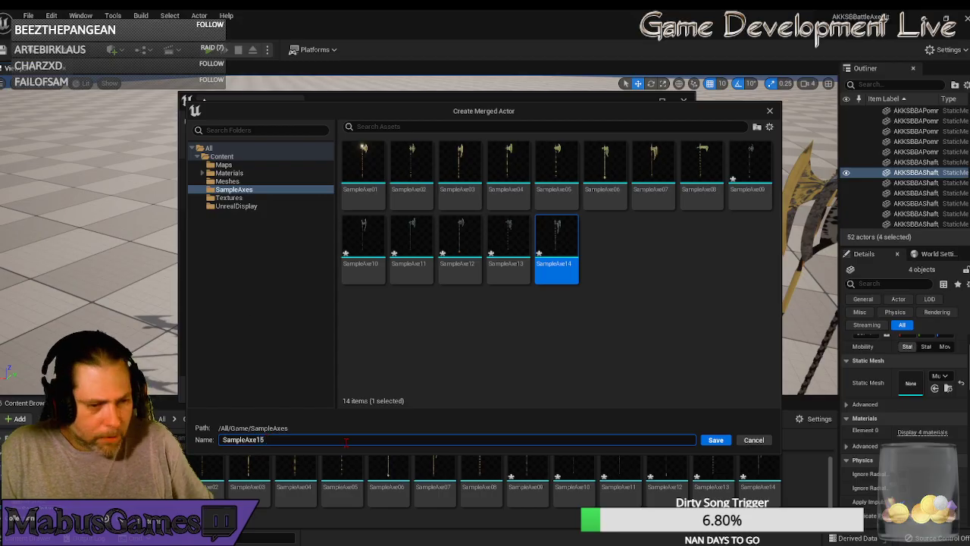
{"action": "left_click", "coordinate": [713, 440]}
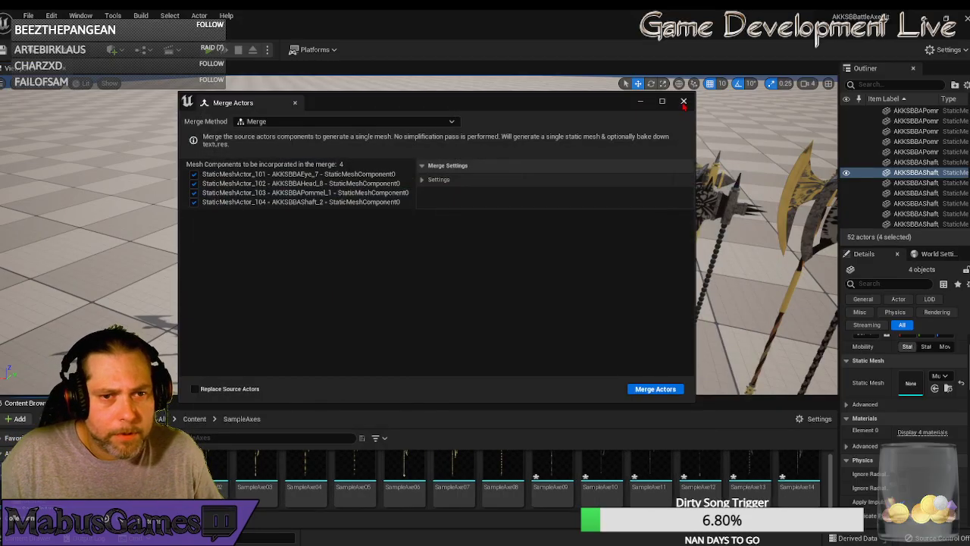
{"action": "left_click", "coordinate": [683, 101]}
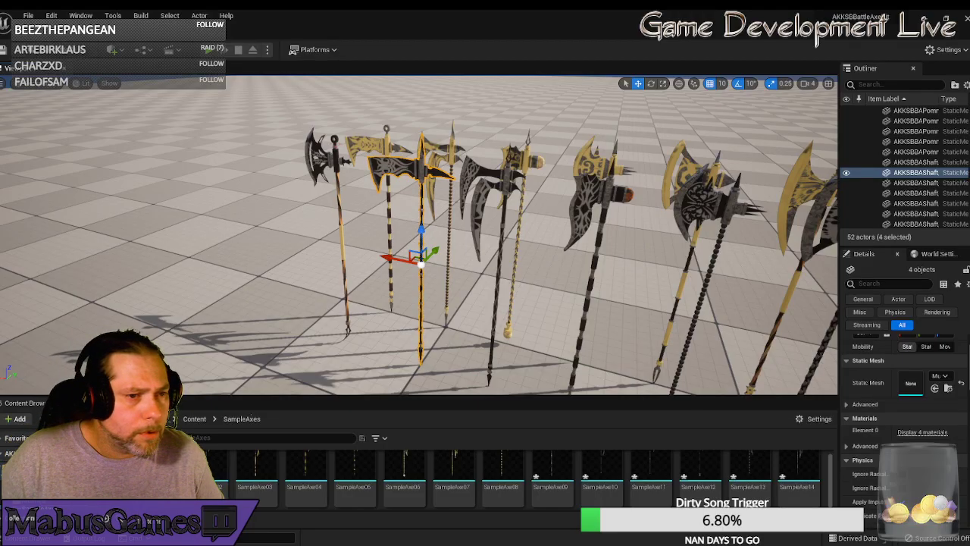
- Merge the eighth mixed axe's AKKSBBAEye_8, AKKSBBAHead_1, AKKSBBAPommel_2 and AKKSBBAShaft_3 into static mesh SampleAxe16 in the SampleAxes folder, and group the source parts
{"action": "left_click", "coordinate": [335, 142]}
{"action": "left_click", "coordinate": [322, 155], "text": "ctrl"}
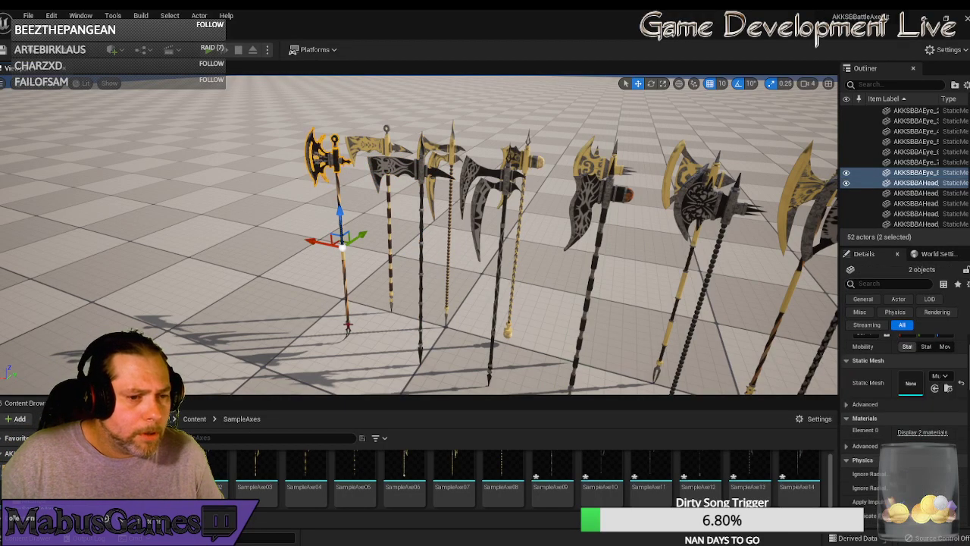
{"action": "left_click", "coordinate": [349, 327], "text": "ctrl"}
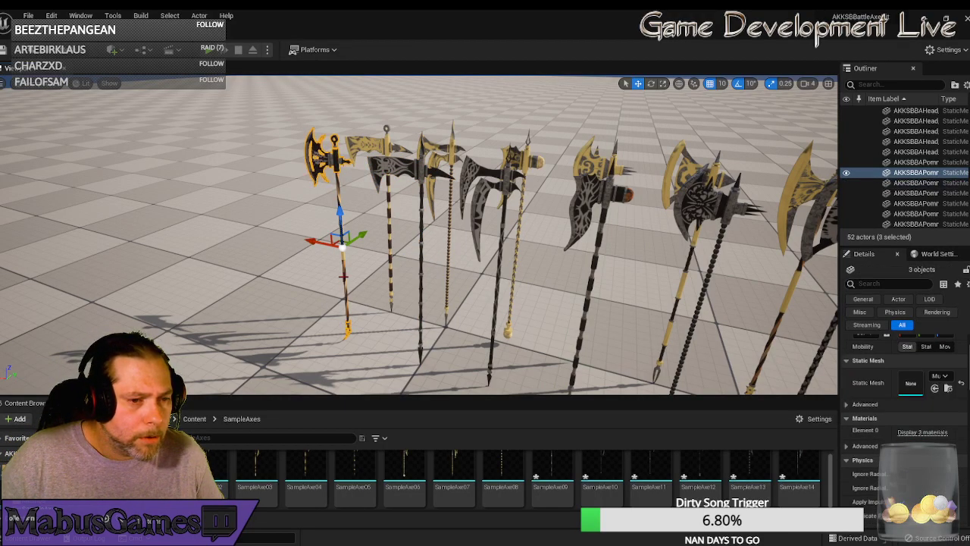
{"action": "left_click", "coordinate": [343, 277], "text": "ctrl"}
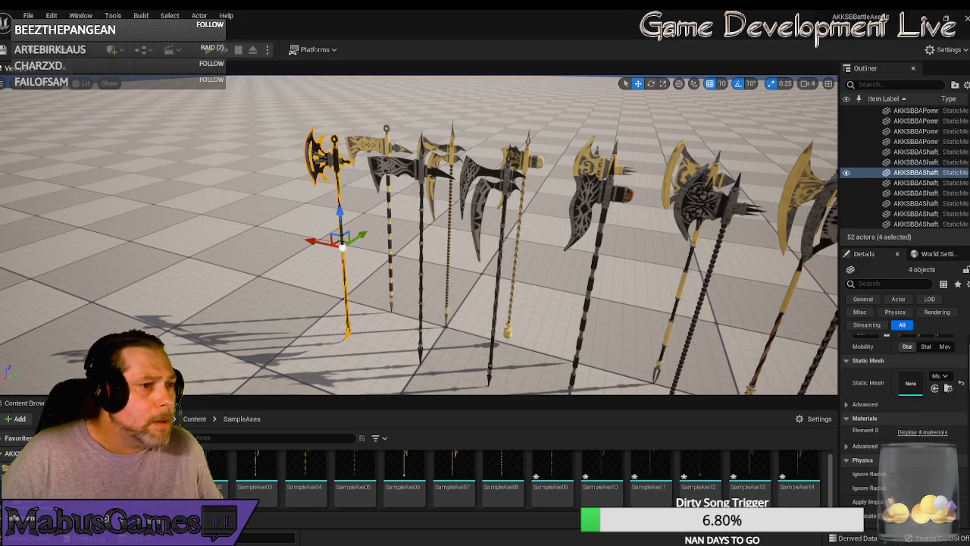
{"action": "left_click", "coordinate": [112, 16]}
{"action": "left_click", "coordinate": [147, 137]}
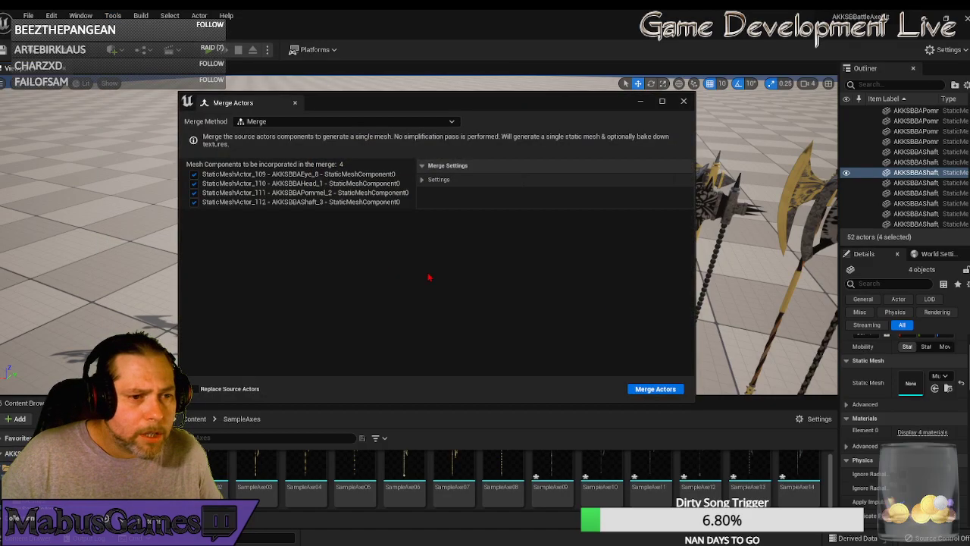
{"action": "left_click", "coordinate": [655, 388]}
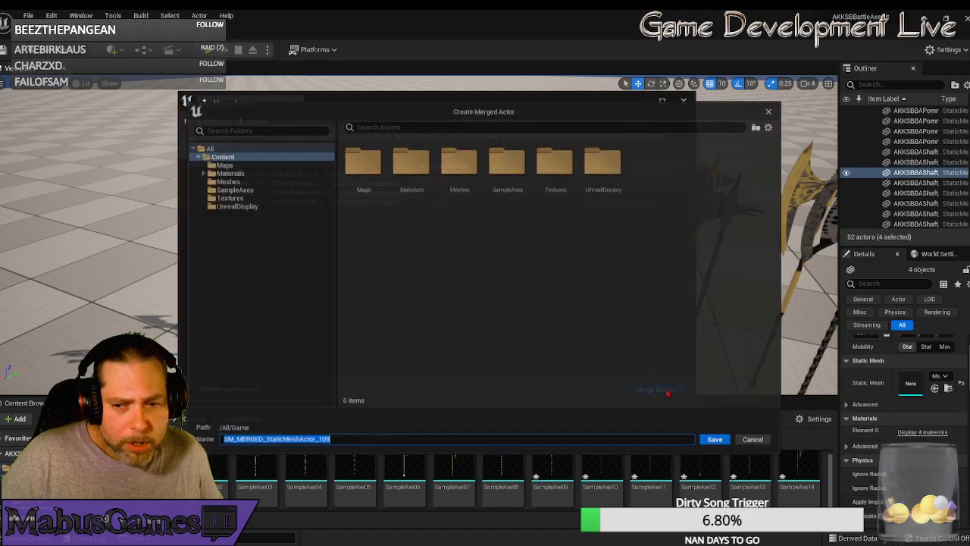
{"action": "double_click", "coordinate": [515, 163]}
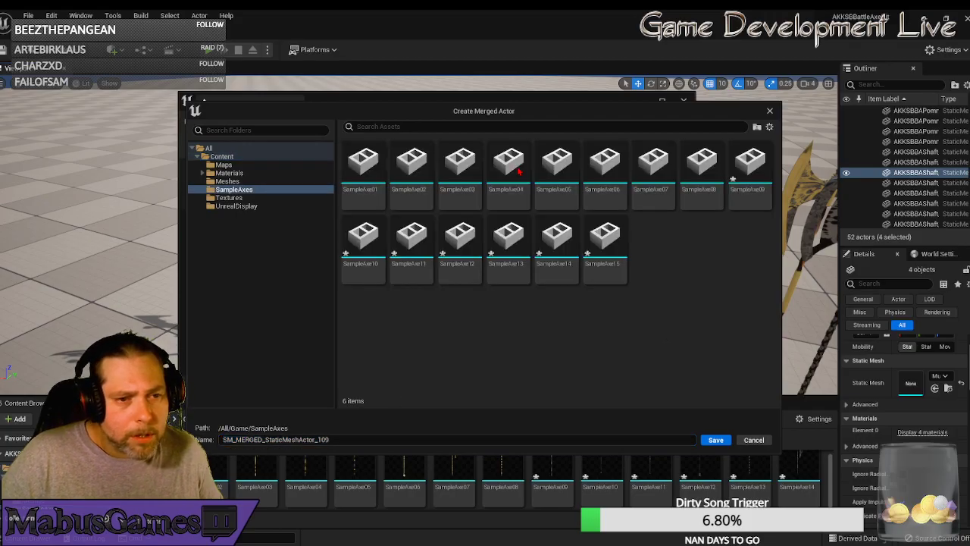
{"action": "left_click", "coordinate": [605, 243]}
{"action": "left_click", "coordinate": [270, 440]}
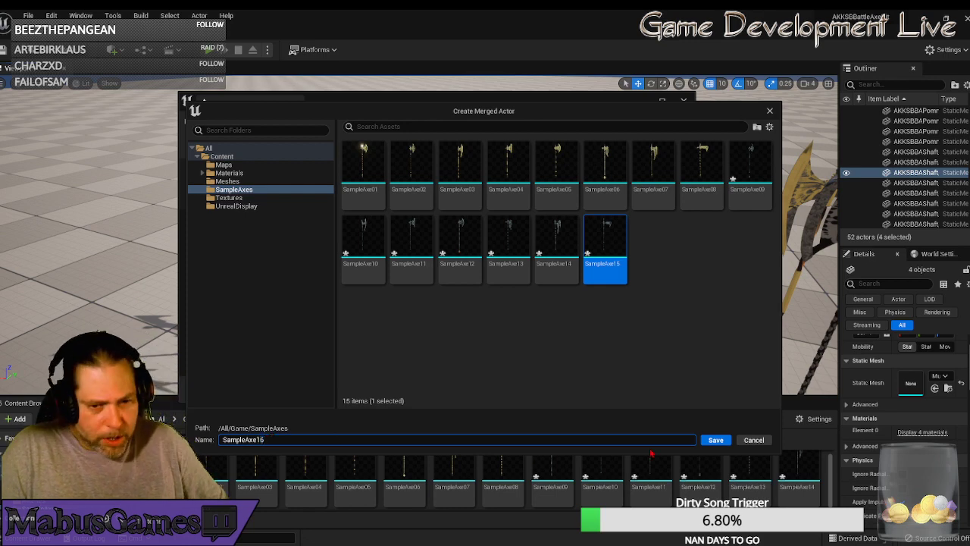
{"action": "left_click", "coordinate": [715, 439]}
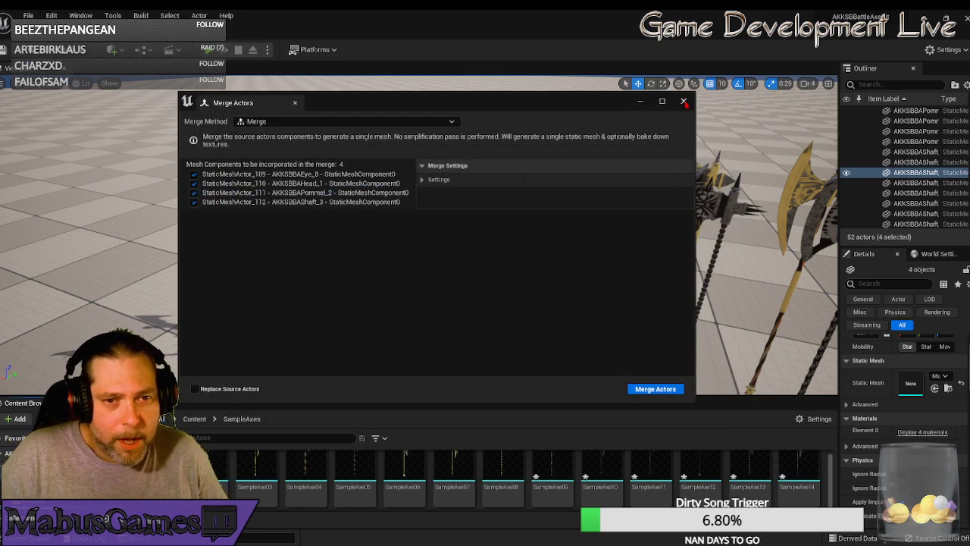
{"action": "left_click", "coordinate": [683, 101]}
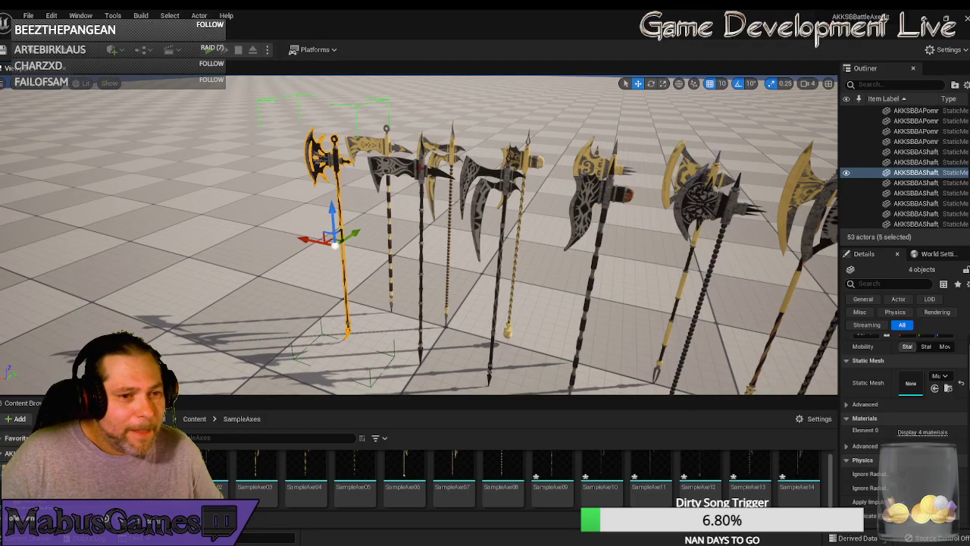
- Add the seventh mixed axe's eye, head, pommel and shaft to the selected eighth axe and group the two axes together
{"action": "left_click", "coordinate": [423, 168], "text": "ctrl"}
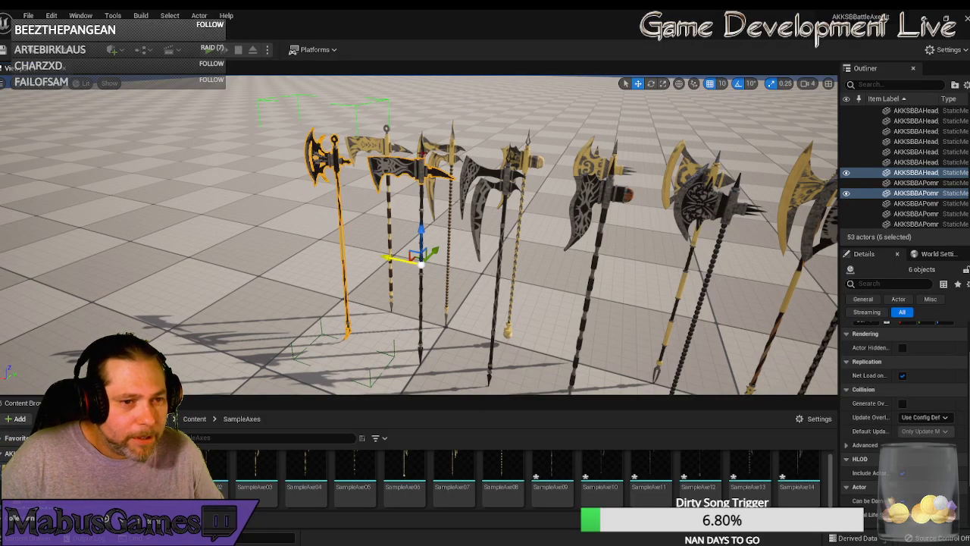
{"action": "left_click", "coordinate": [420, 351], "text": "ctrl"}
{"action": "left_click", "coordinate": [421, 309], "text": "ctrl"}
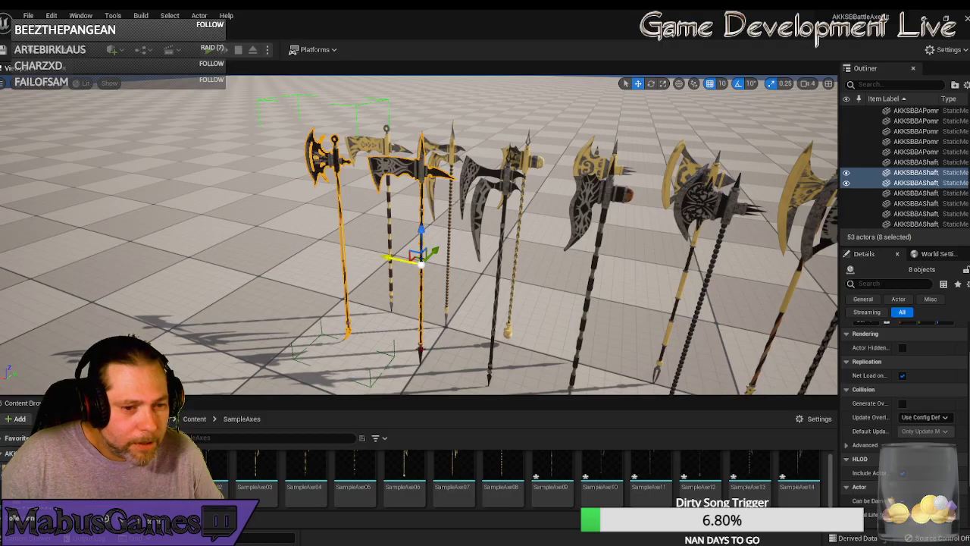
{"action": "left_click", "coordinate": [448, 335], "text": "ctrl"}
{"action": "left_click", "coordinate": [448, 336], "text": "ctrl"}
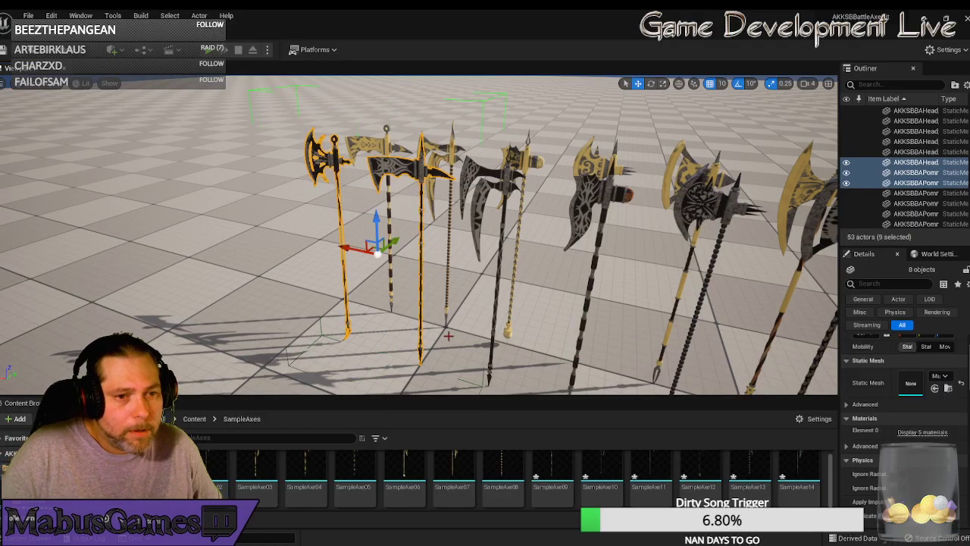
- Add the sixth mixed axe's head, eye, shaft and pommel to the selection, group it all, and select the fifth axe's group
{"action": "left_click", "coordinate": [506, 179], "text": "ctrl"}
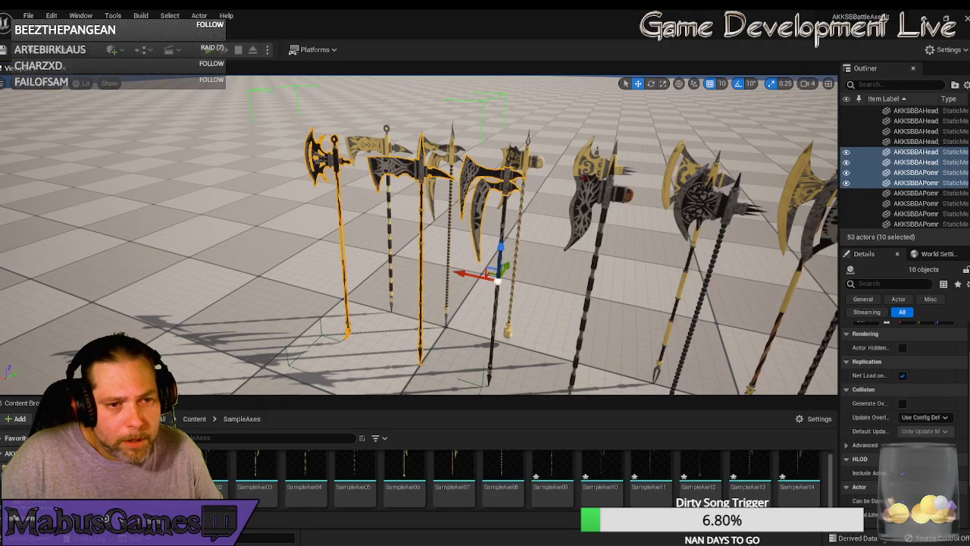
{"action": "left_click", "coordinate": [513, 166], "text": "ctrl"}
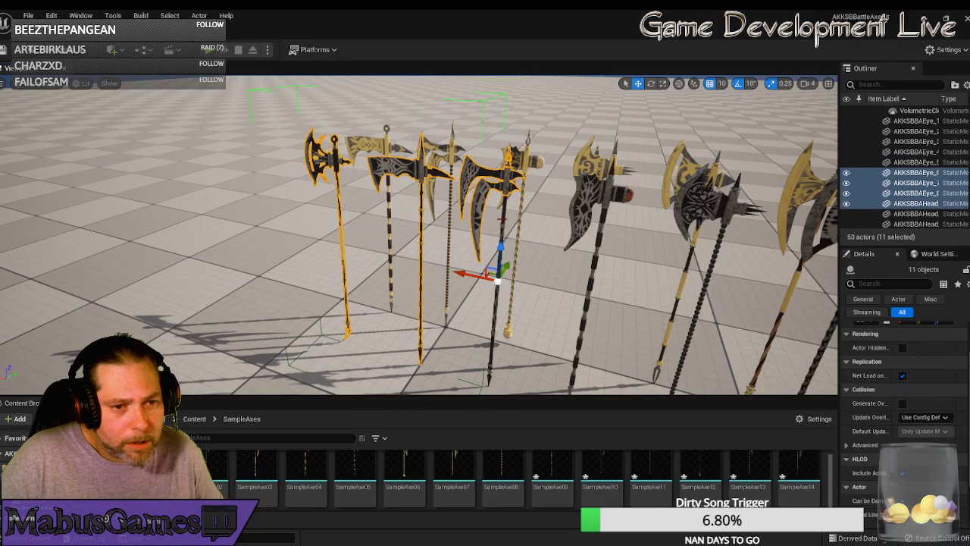
{"action": "left_click", "coordinate": [519, 175], "text": "ctrl"}
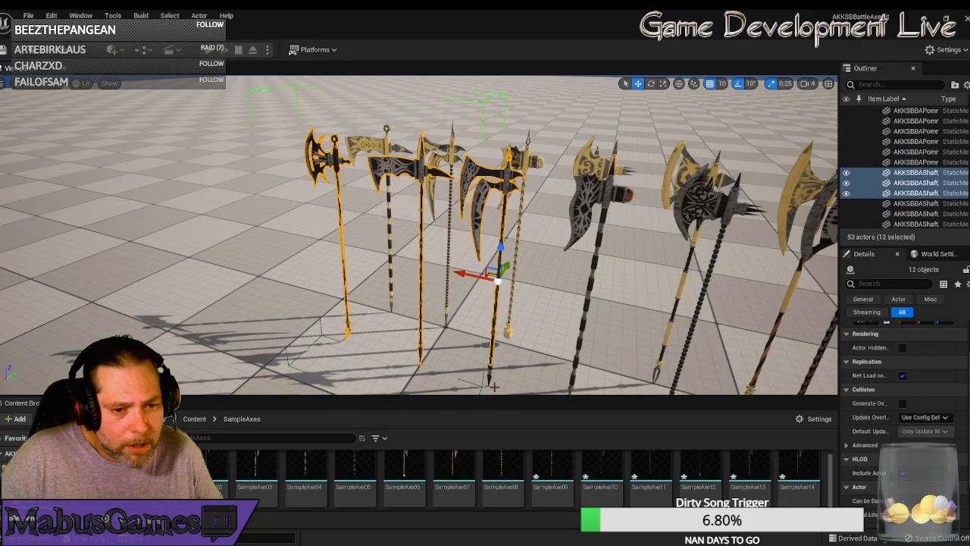
{"action": "left_click", "coordinate": [489, 374], "text": "ctrl"}
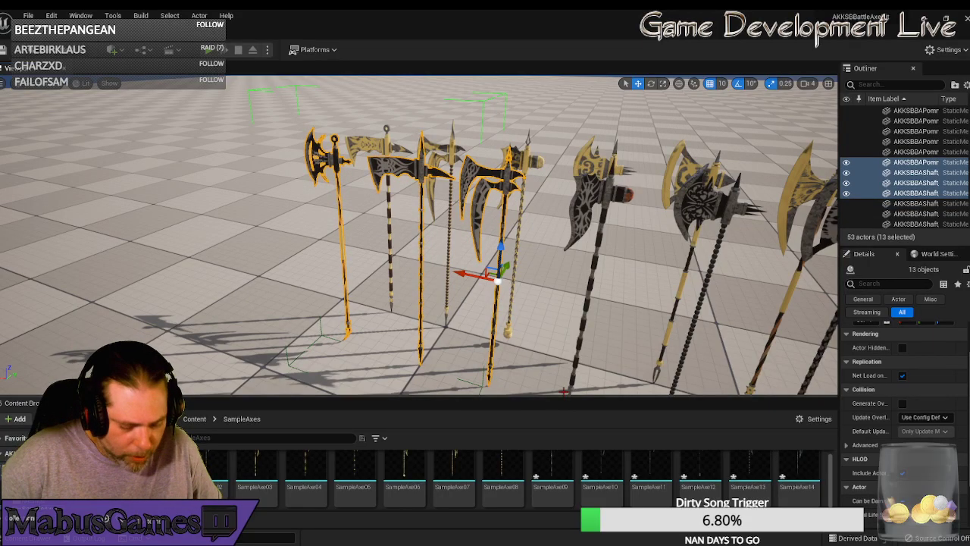
{"action": "key", "text": "ctrl+g"}
{"action": "left_click", "coordinate": [599, 232]}
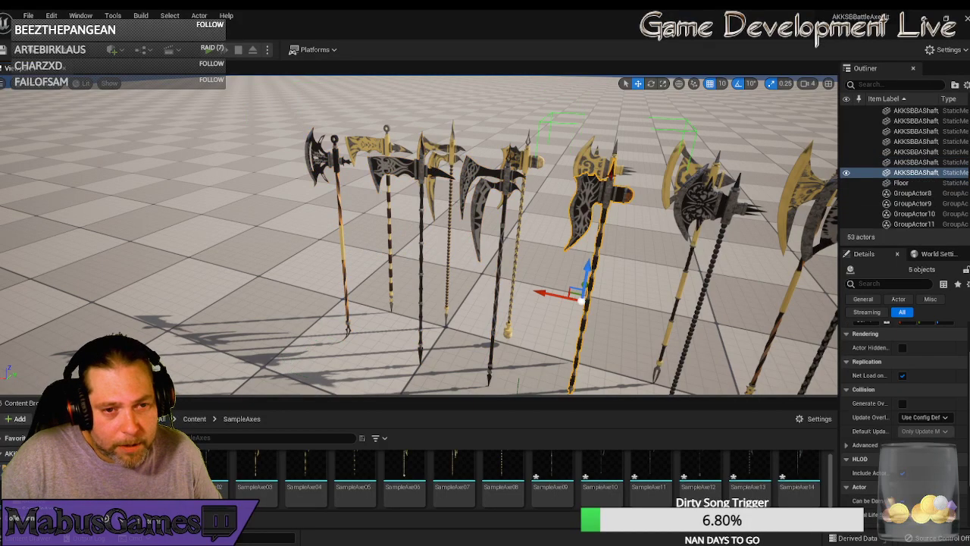
- Undo the last selection, extend it to all eight black-and-silver axes' source parts, group them together and save everything
{"action": "key", "text": "ctrl+z"}
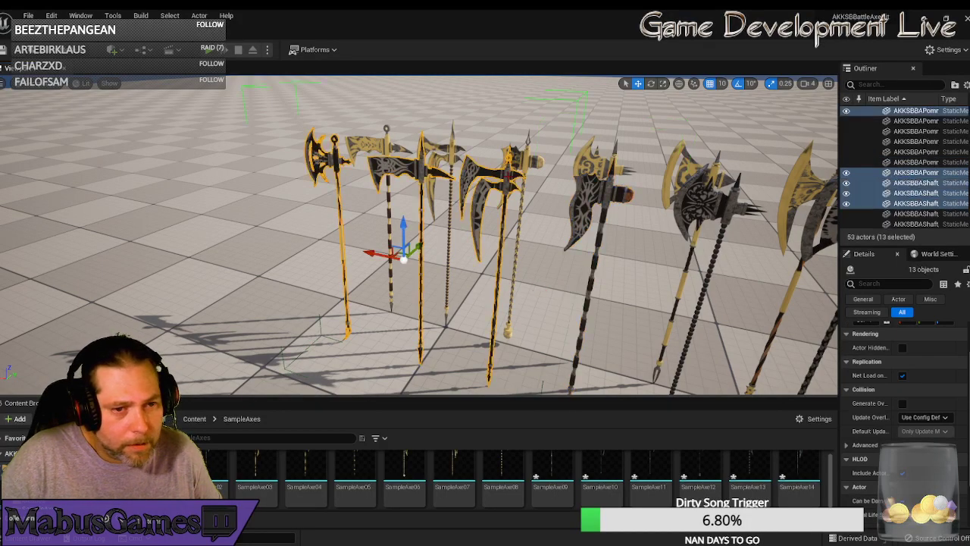
{"action": "left_click", "coordinate": [612, 197], "text": "ctrl"}
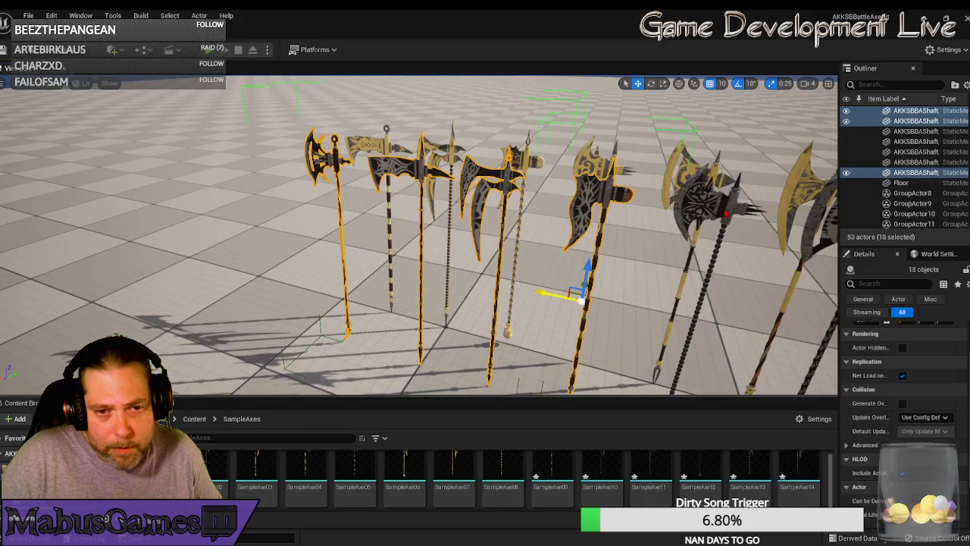
{"action": "left_click", "coordinate": [710, 203], "text": "ctrl"}
{"action": "right_click_drag", "start_coordinate": [710, 203], "coordinate": [621, 225]}
{"action": "left_click", "coordinate": [620, 226], "text": "ctrl"}
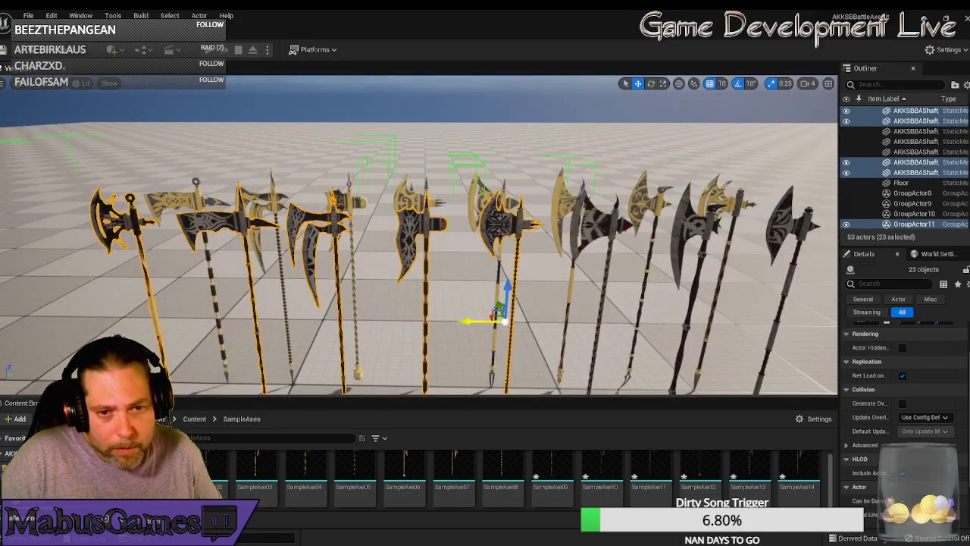
{"action": "left_click", "coordinate": [711, 225], "text": "ctrl"}
{"action": "left_click", "coordinate": [805, 230], "text": "ctrl"}
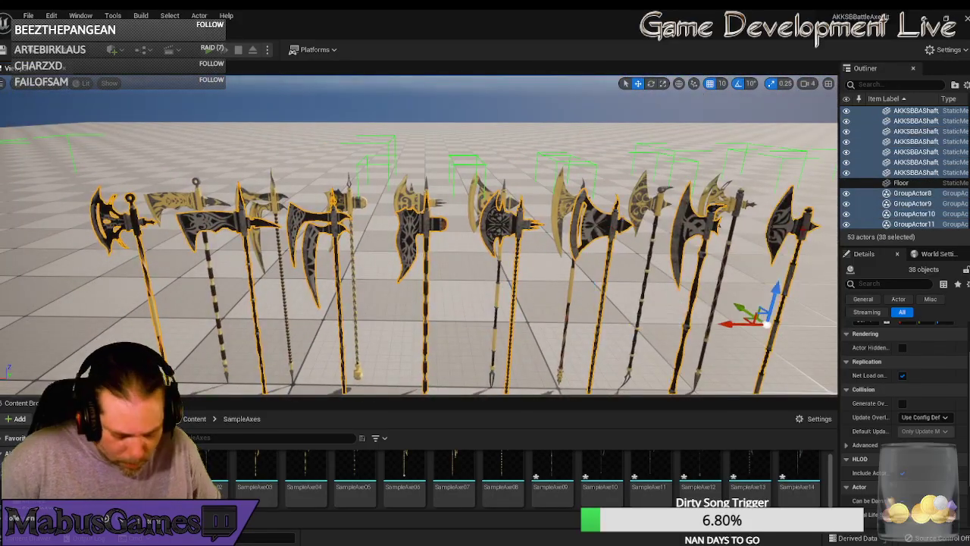
{"action": "key", "text": "ctrl+g"}
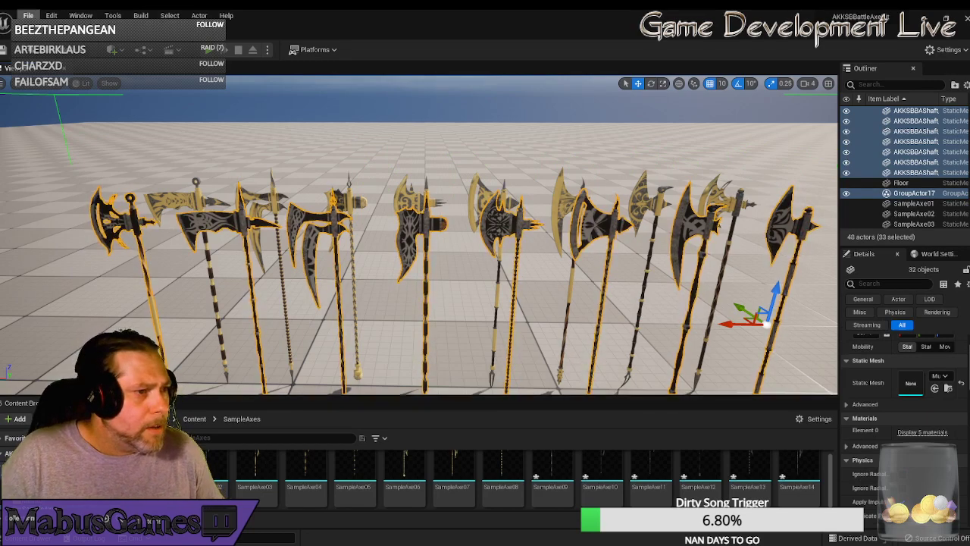
{"action": "left_click", "coordinate": [28, 15]}
{"action": "left_click", "coordinate": [57, 132]}
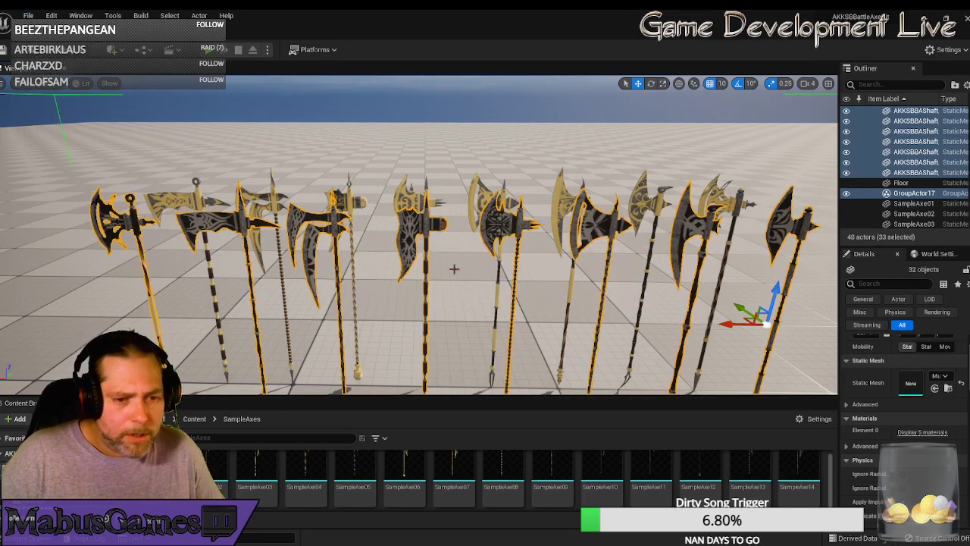
- Place the static meshes SampleAxe09 to SampleAxe16 together in the level, on the floor at the end of the axe row
{"action": "left_click_drag", "start_coordinate": [506, 395], "coordinate": [511, 266]}
{"action": "left_click", "coordinate": [533, 343]}
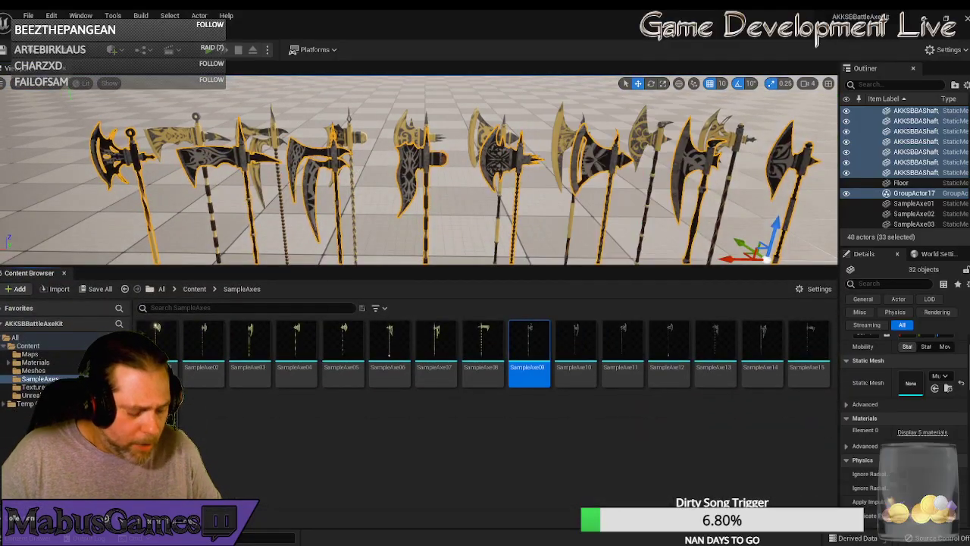
{"action": "left_click", "coordinate": [158, 418], "text": "shift"}
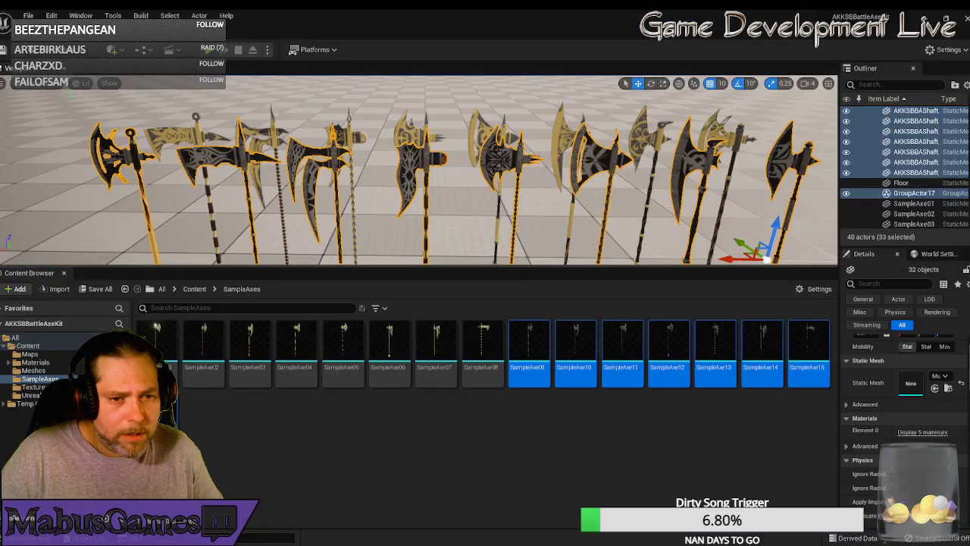
{"action": "right_click_drag", "start_coordinate": [426, 179], "coordinate": [444, 224]}
{"action": "scroll", "coordinate": [553, 245], "scroll_direction": "down", "scroll_amount": 4}
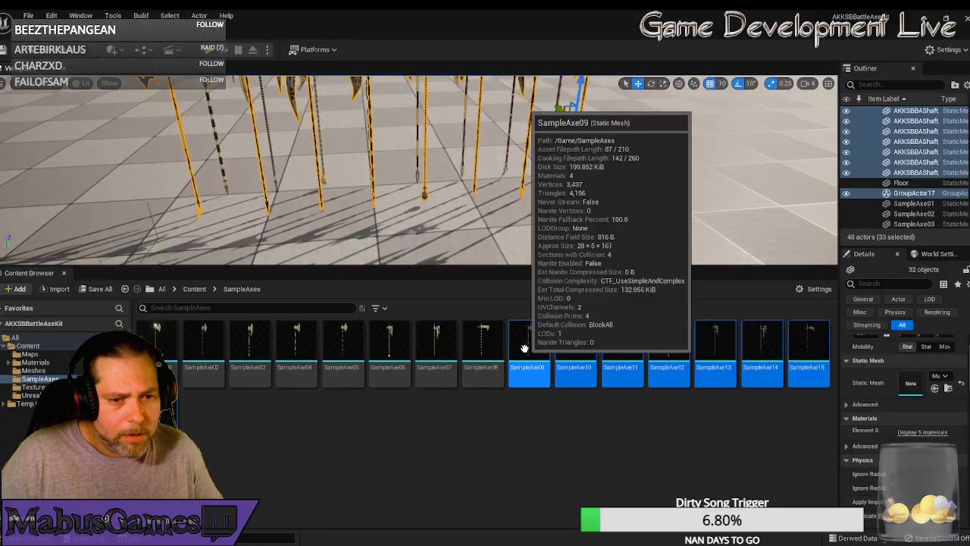
{"action": "left_click_drag", "start_coordinate": [526, 347], "coordinate": [592, 219]}
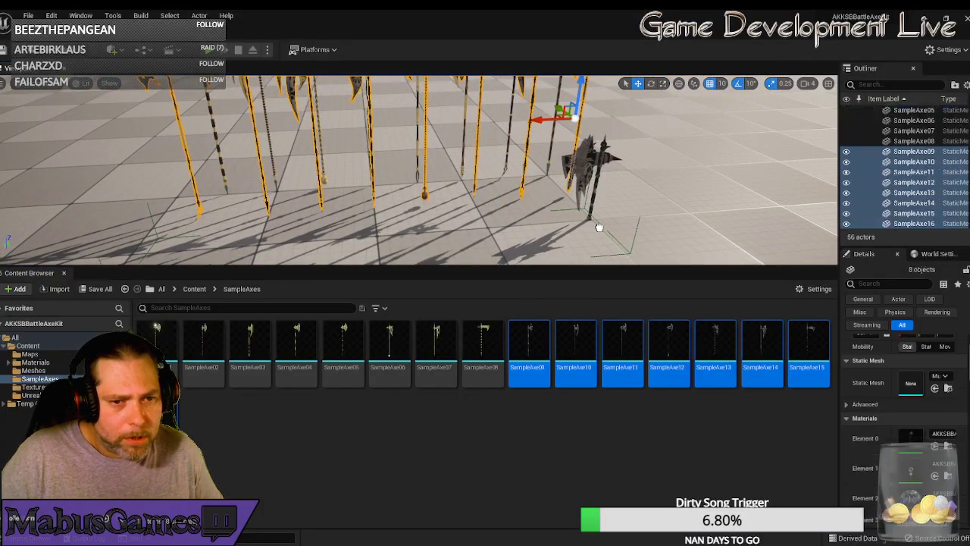
{"action": "left_click_drag", "start_coordinate": [599, 180], "coordinate": [612, 100]}
{"action": "right_click_drag", "start_coordinate": [630, 211], "coordinate": [624, 129]}
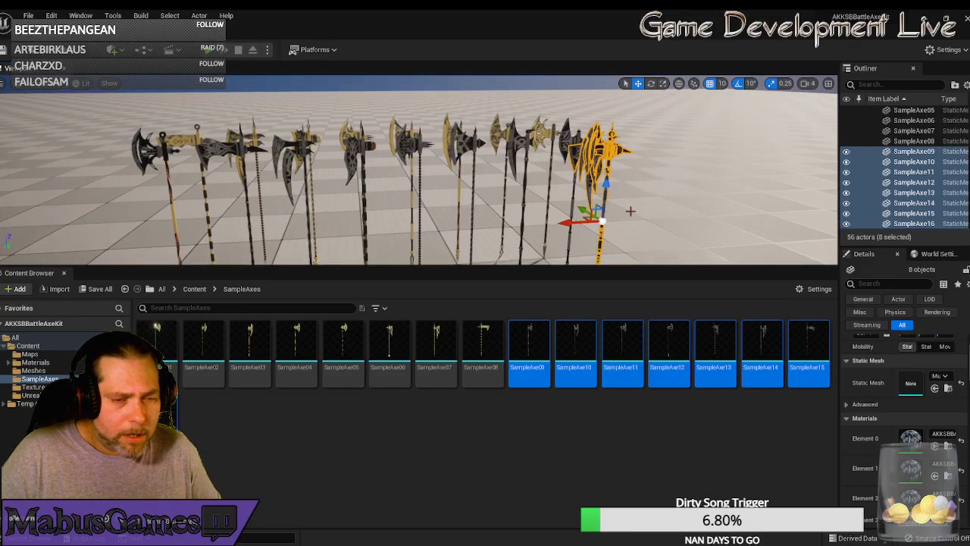
{"action": "left_click_drag", "start_coordinate": [661, 267], "coordinate": [660, 542]}
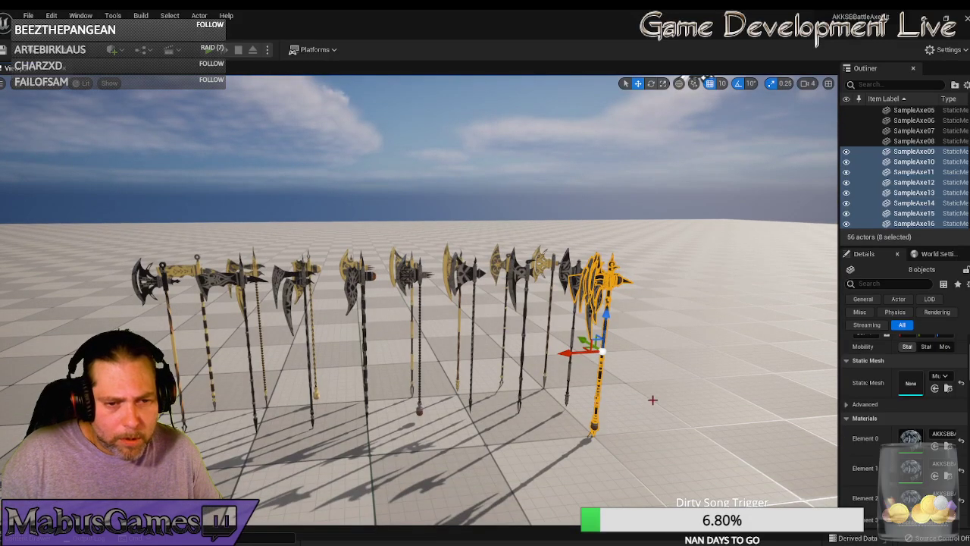
- Leave SampleAxe09 in place and move SampleAxe10 to SampleAxe16 together along the row
{"action": "left_click", "coordinate": [905, 150], "text": "ctrl"}
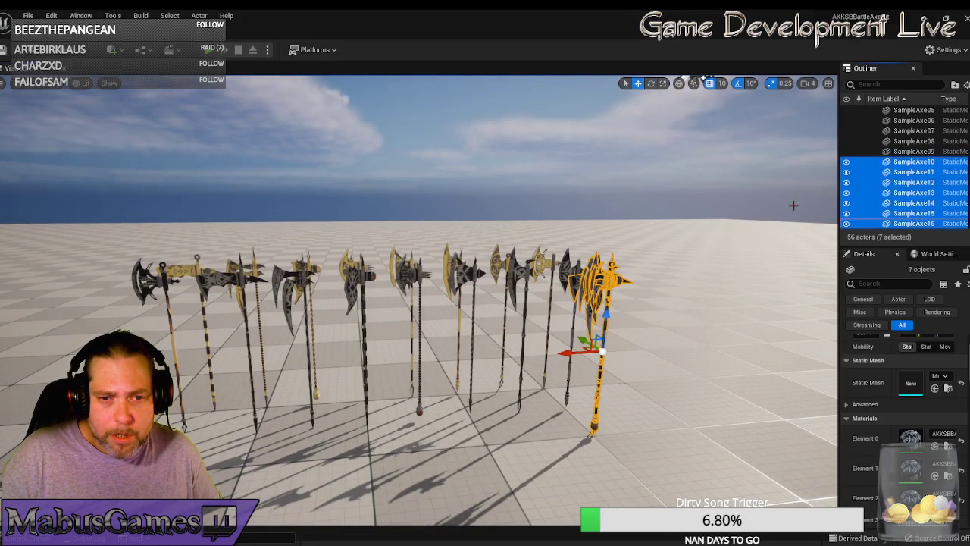
{"action": "left_click_drag", "start_coordinate": [583, 357], "coordinate": [542, 359]}
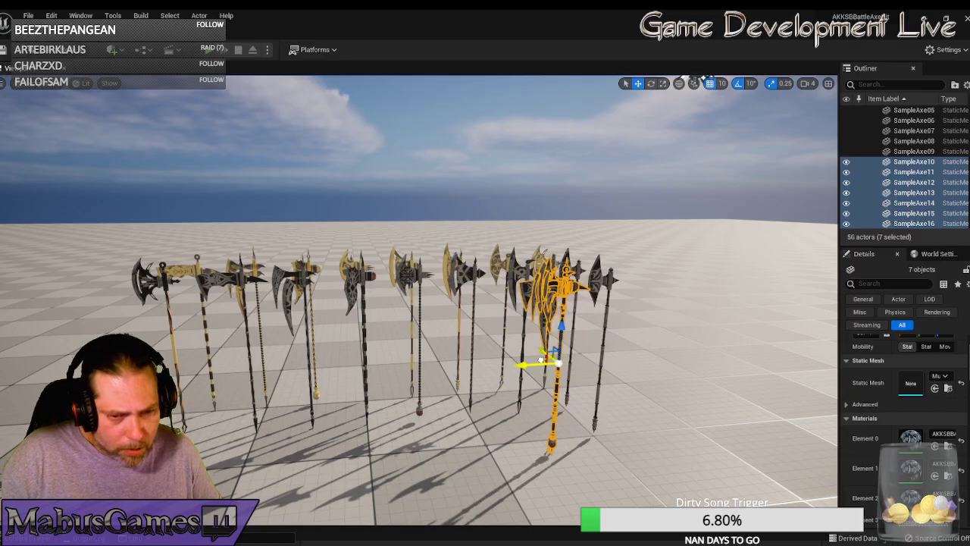
{"action": "key", "text": "Delete"}
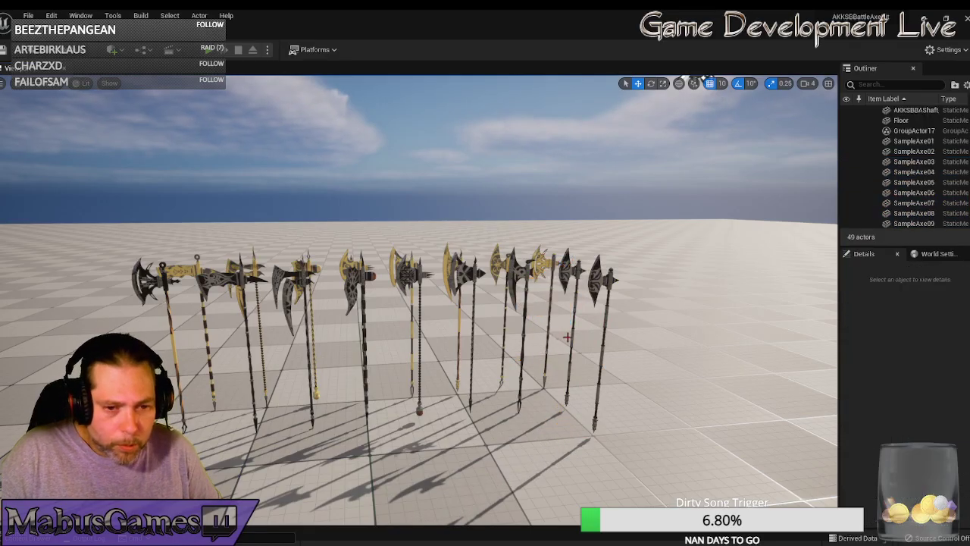
{"action": "key", "text": "ctrl+z"}
{"action": "key", "text": "ctrl+z"}
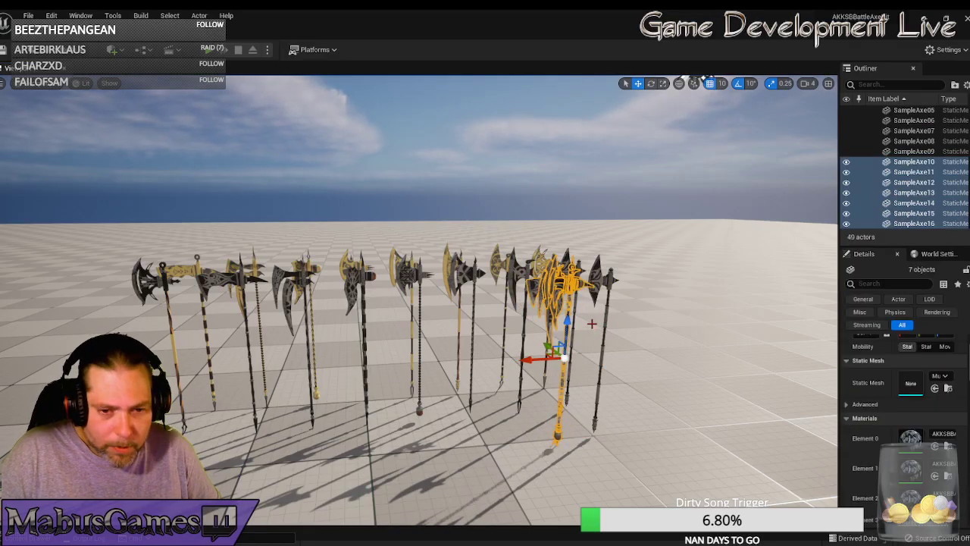
- Space SampleAxe10, SampleAxe11 and SampleAxe12 apart along the row by moving the stacked axes onward and dropping each from the selection
{"action": "left_click_drag", "start_coordinate": [580, 351], "coordinate": [470, 358]}
{"action": "left_click", "coordinate": [915, 163], "text": "ctrl"}
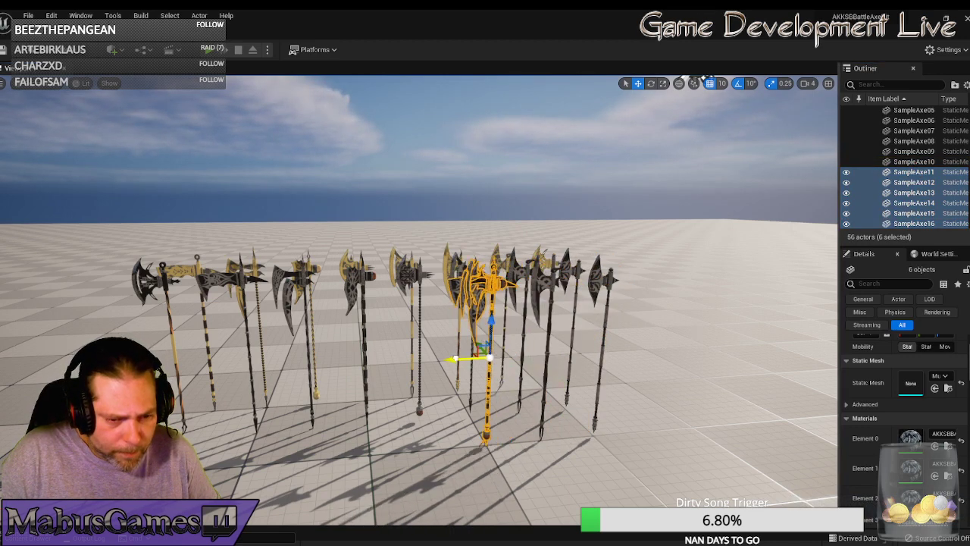
{"action": "left_click", "coordinate": [925, 172], "text": "ctrl"}
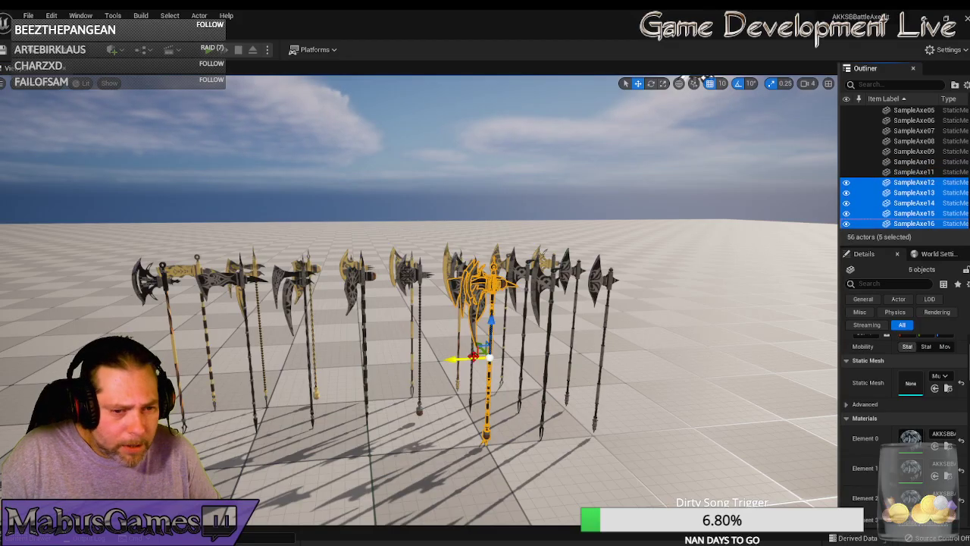
{"action": "left_click_drag", "start_coordinate": [463, 358], "coordinate": [325, 369]}
{"action": "left_click", "coordinate": [925, 183], "text": "ctrl"}
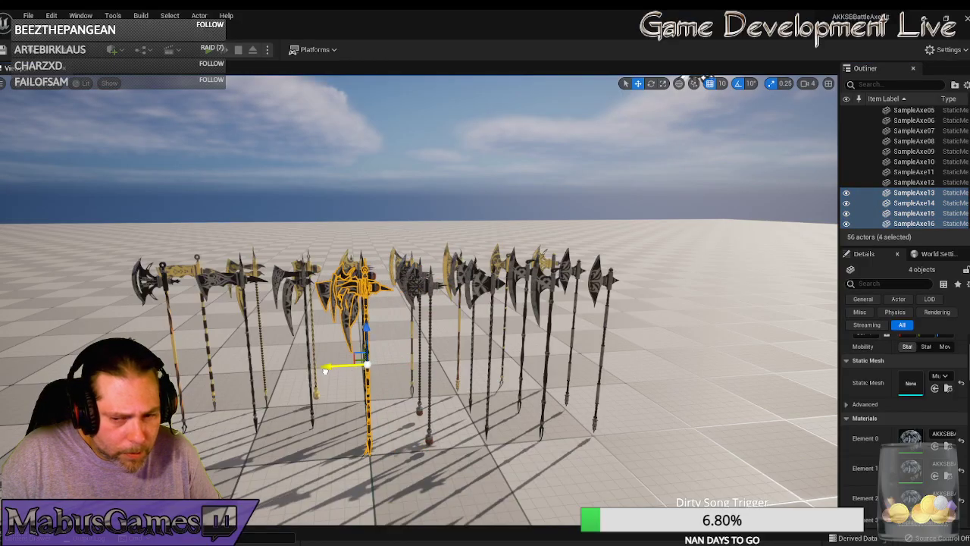
- Spread SampleAxe13, SampleAxe14, SampleAxe15 and SampleAxe16 along the rest of the row with even gaps
{"action": "left_click", "coordinate": [914, 193], "text": "ctrl"}
{"action": "left_click_drag", "start_coordinate": [334, 367], "coordinate": [128, 376]}
{"action": "left_click", "coordinate": [923, 206], "text": "ctrl"}
{"action": "left_click", "coordinate": [919, 215], "text": "ctrl"}
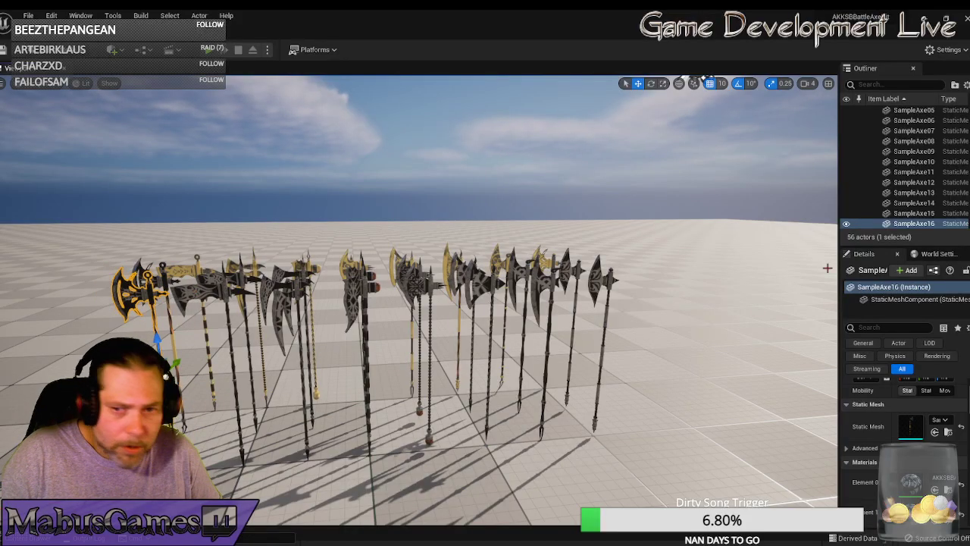
{"action": "left_click", "coordinate": [909, 225]}
{"action": "left_click_drag", "start_coordinate": [349, 396], "coordinate": [333, 414]}
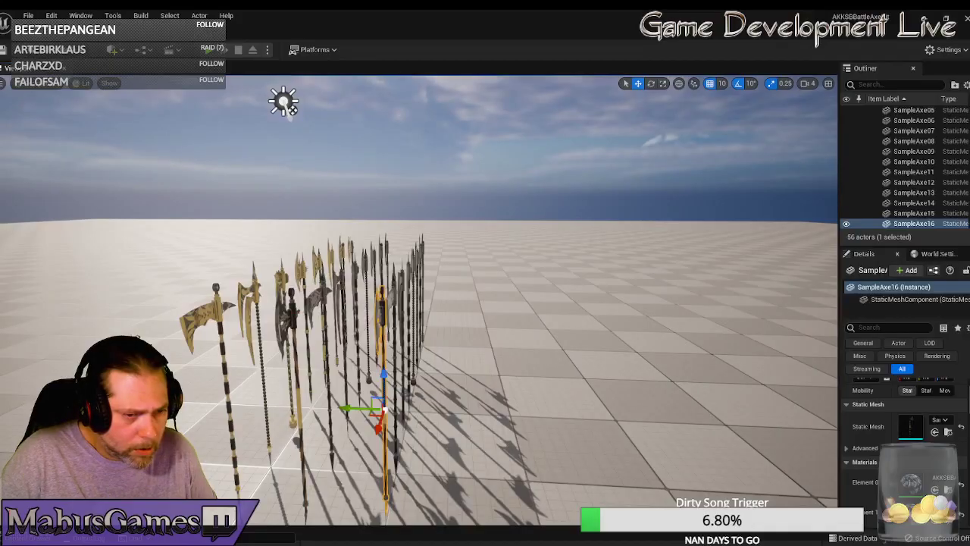
- Delete the grouped source parts of the black-and-silver axes despite their references, and select SampleAxe16
{"action": "left_click", "coordinate": [379, 329]}
{"action": "key", "text": "Delete"}
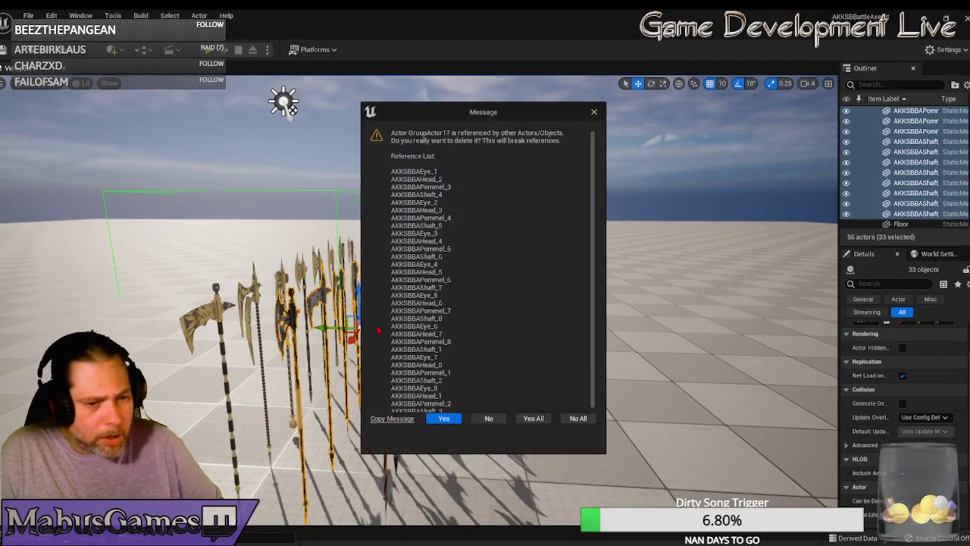
{"action": "left_click", "coordinate": [533, 418]}
{"action": "left_click", "coordinate": [382, 306]}
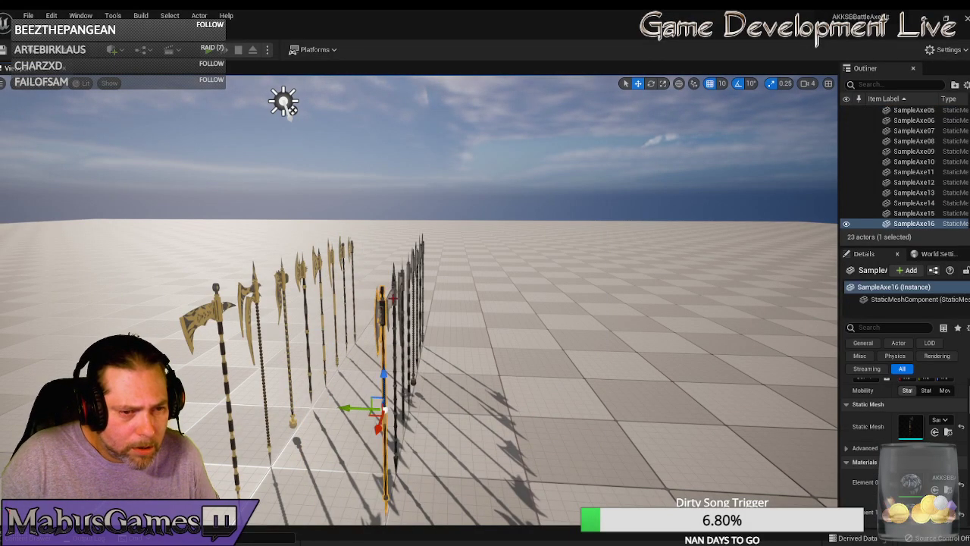
- Add SampleAxe09 through SampleAxe15 to the selection with SampleAxe16 and move the dark axes together closer to the gold row
{"action": "left_click", "coordinate": [394, 299], "text": "ctrl"}
{"action": "left_click", "coordinate": [402, 280], "text": "ctrl"}
{"action": "left_click", "coordinate": [411, 272], "text": "ctrl"}
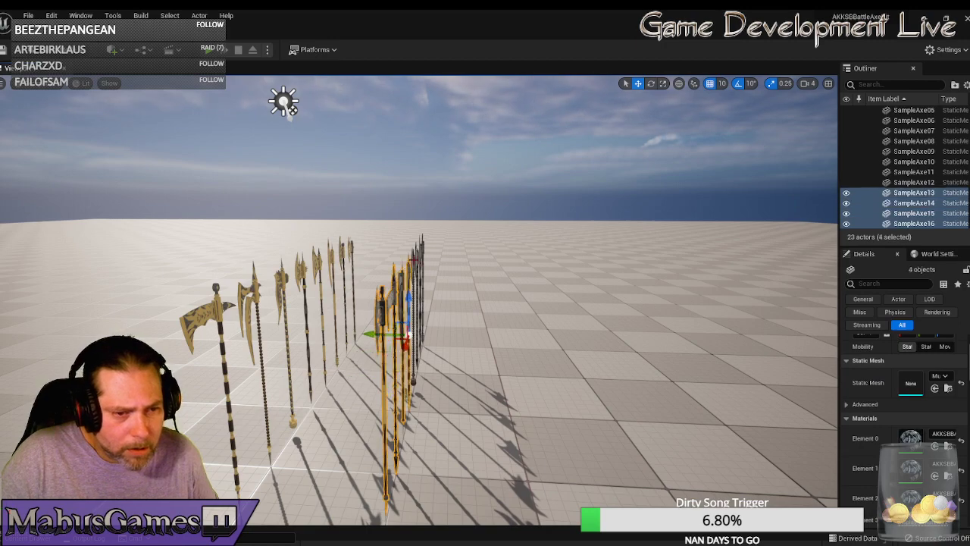
{"action": "left_click", "coordinate": [417, 265], "text": "ctrl"}
{"action": "key", "text": "f"}
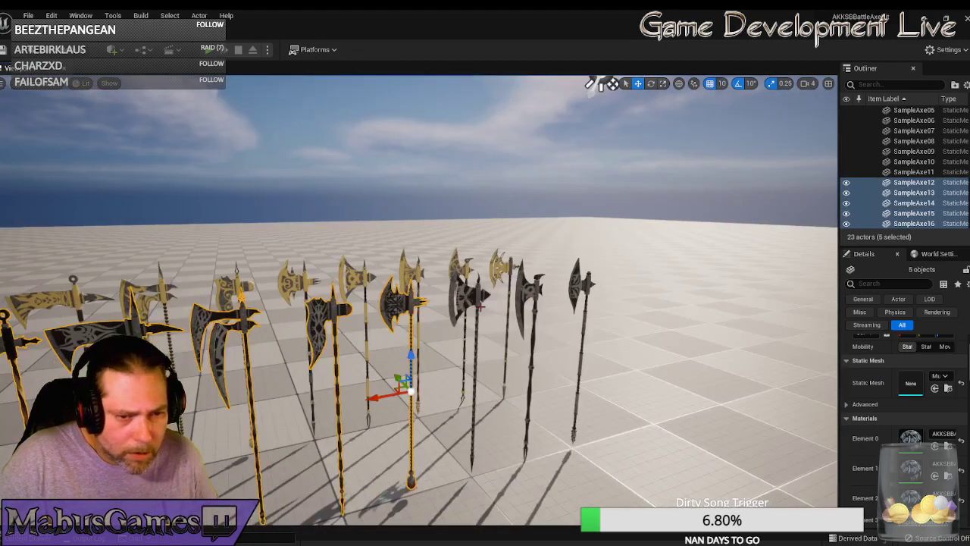
{"action": "left_click", "coordinate": [479, 291], "text": "ctrl"}
{"action": "left_click", "coordinate": [526, 290], "text": "ctrl"}
{"action": "left_click", "coordinate": [594, 288], "text": "ctrl"}
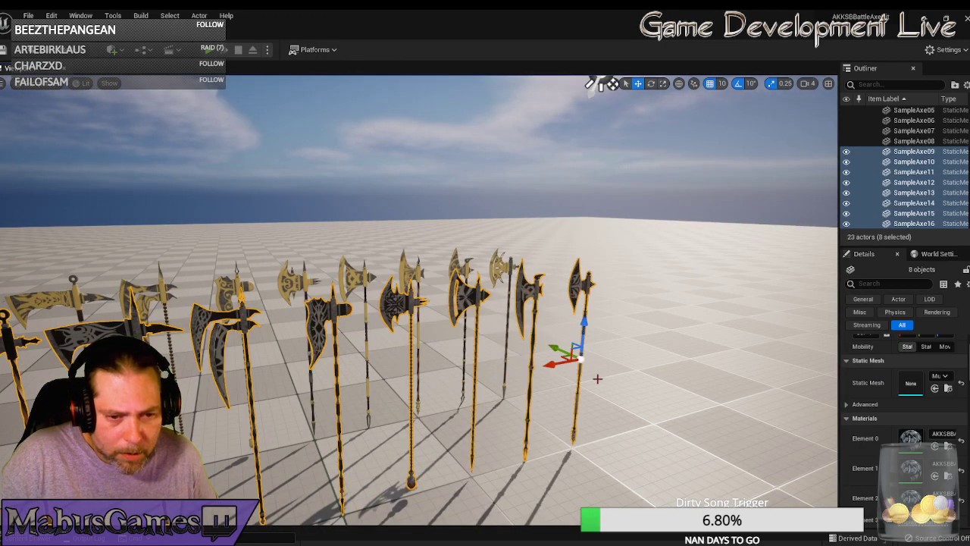
{"action": "left_click_drag", "start_coordinate": [597, 379], "coordinate": [461, 392]}
{"action": "left_click_drag", "start_coordinate": [329, 339], "coordinate": [277, 335]}
{"action": "left_click_drag", "start_coordinate": [364, 406], "coordinate": [285, 341]}
{"action": "right_click_drag", "start_coordinate": [363, 364], "coordinate": [186, 361]}
{"action": "key", "text": "Escape"}
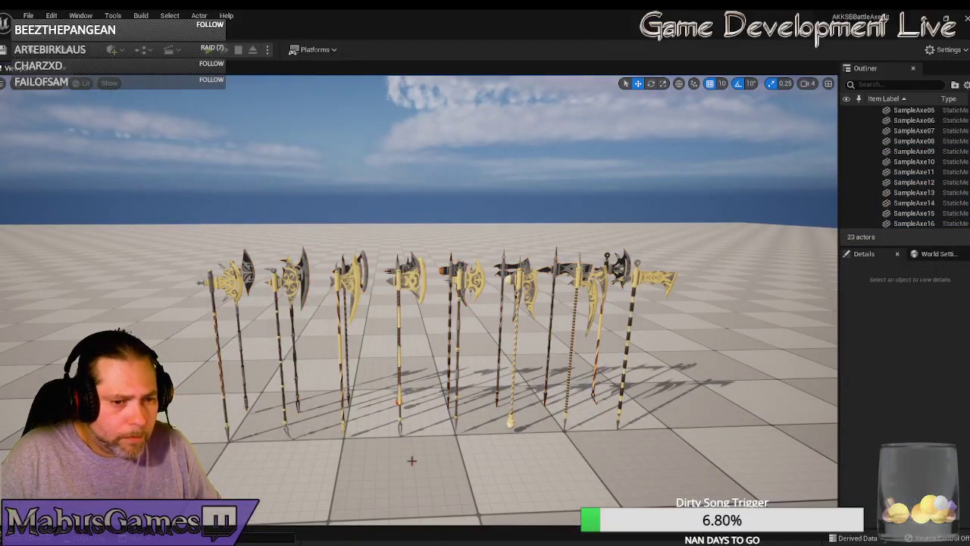
{"action": "right_click_drag", "start_coordinate": [433, 476], "coordinate": [446, 494]}
{"action": "key", "text": "q"}
{"action": "key", "text": "a"}
{"action": "right_click_drag", "start_coordinate": [387, 458], "coordinate": [431, 472]}
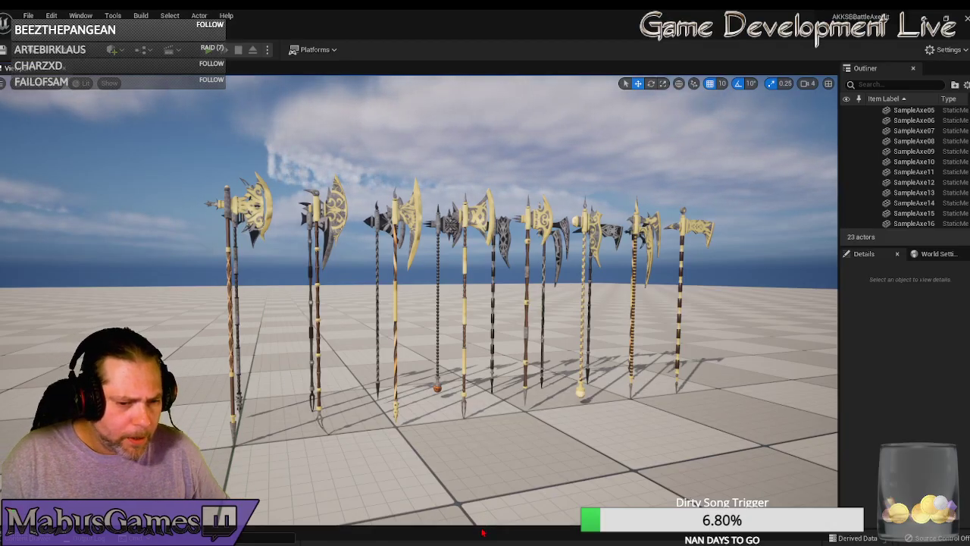
- Select all sixteen SampleAxe meshes in the SampleAxes folder and open them for bulk editing in the property matrix
{"action": "left_click_drag", "start_coordinate": [483, 521], "coordinate": [482, 370]}
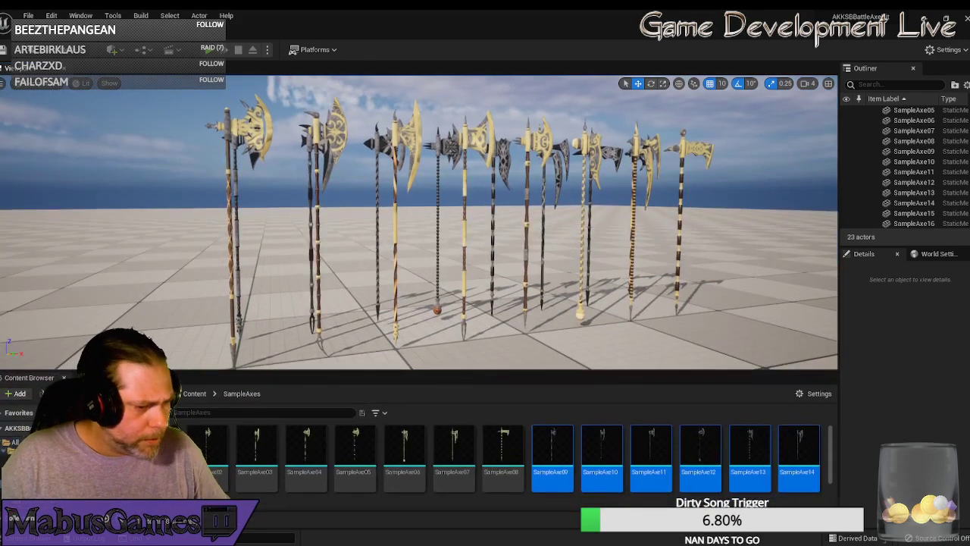
{"action": "left_click", "coordinate": [147, 459]}
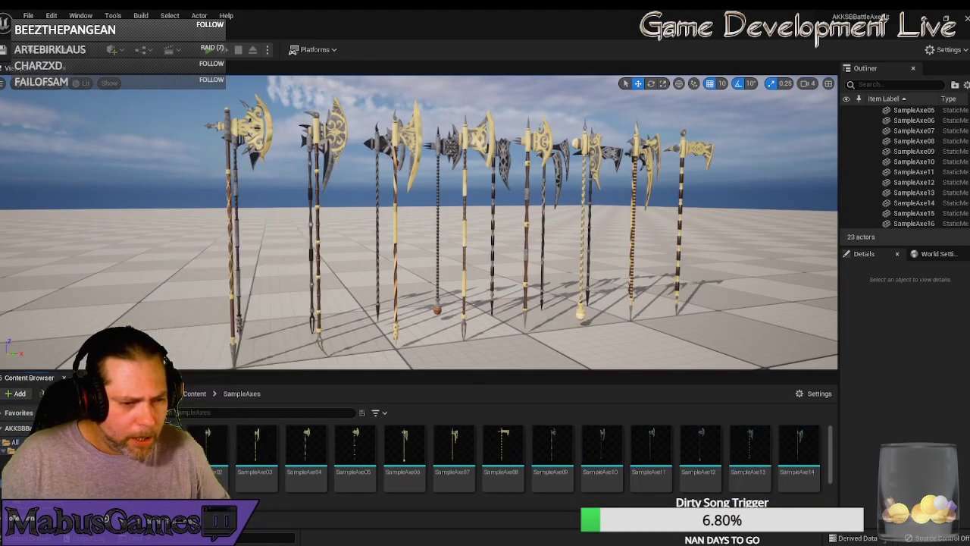
{"action": "left_click", "coordinate": [215, 506], "text": "shift"}
{"action": "right_click", "coordinate": [385, 476]}
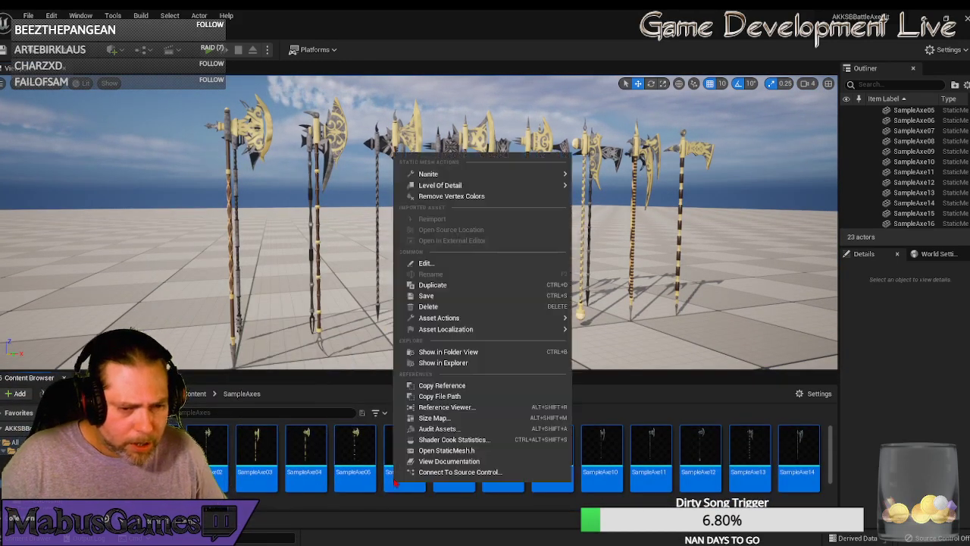
{"action": "mouse_move", "coordinate": [461, 320]}
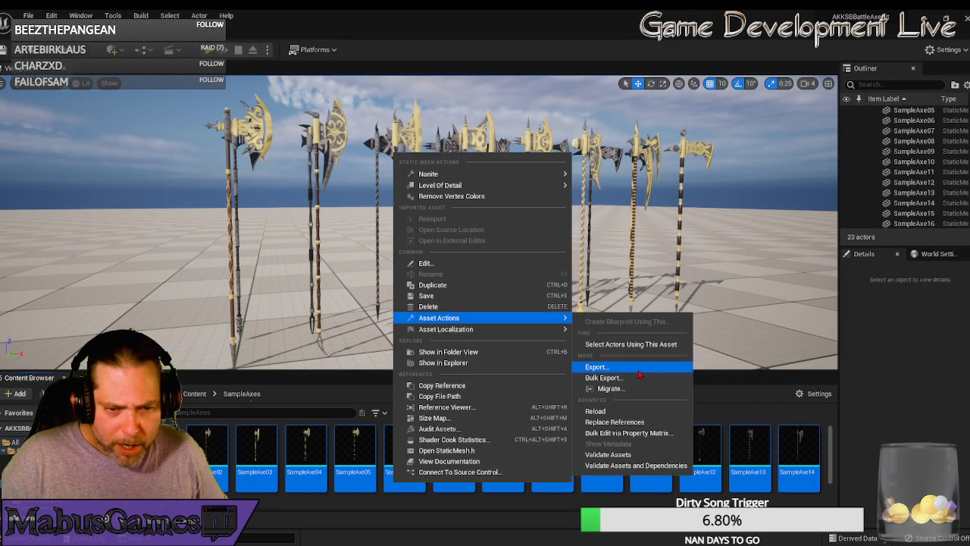
{"action": "left_click", "coordinate": [623, 434]}
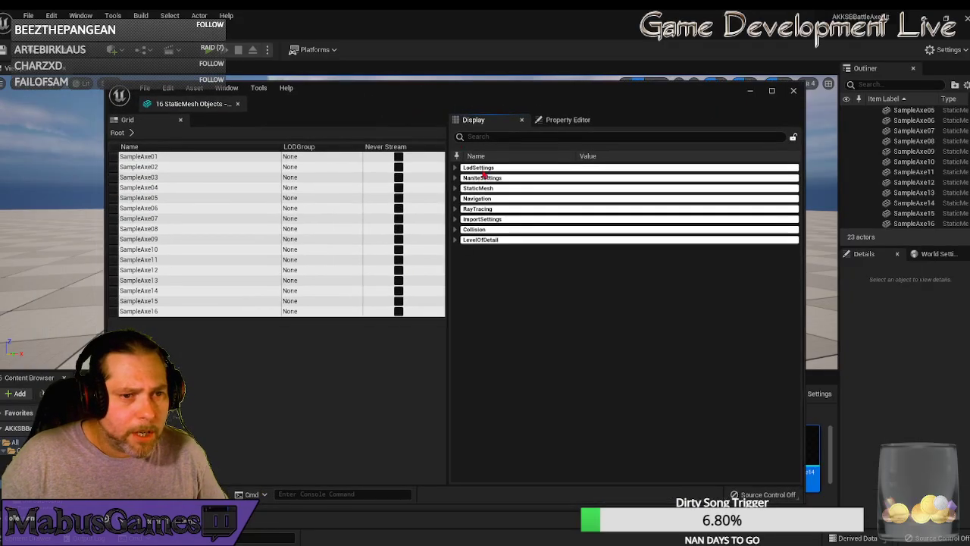
- Enable Nanite for all sixteen SampleAxe meshes, close the property matrix, and save the modified meshes and the AKKSBBASamples level
{"action": "left_click", "coordinate": [456, 178]}
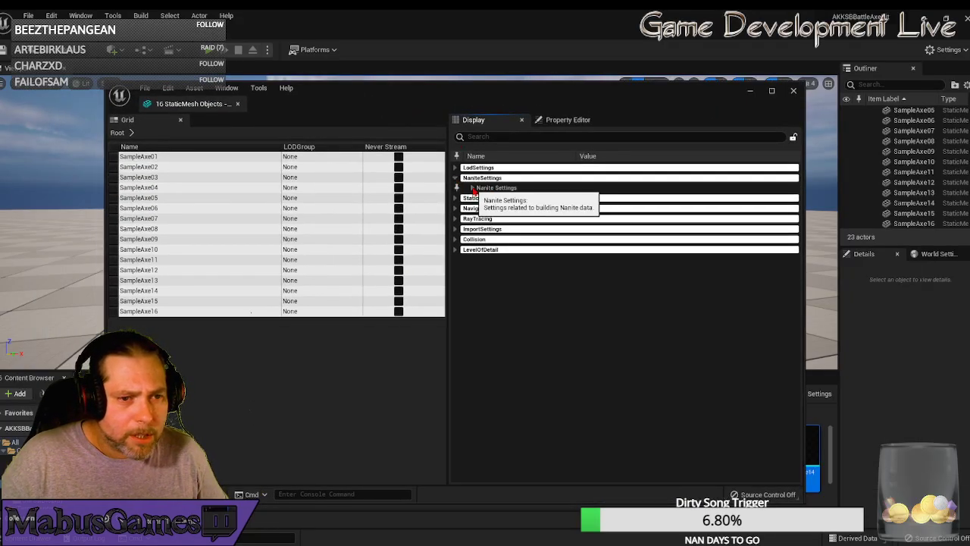
{"action": "left_click", "coordinate": [472, 188]}
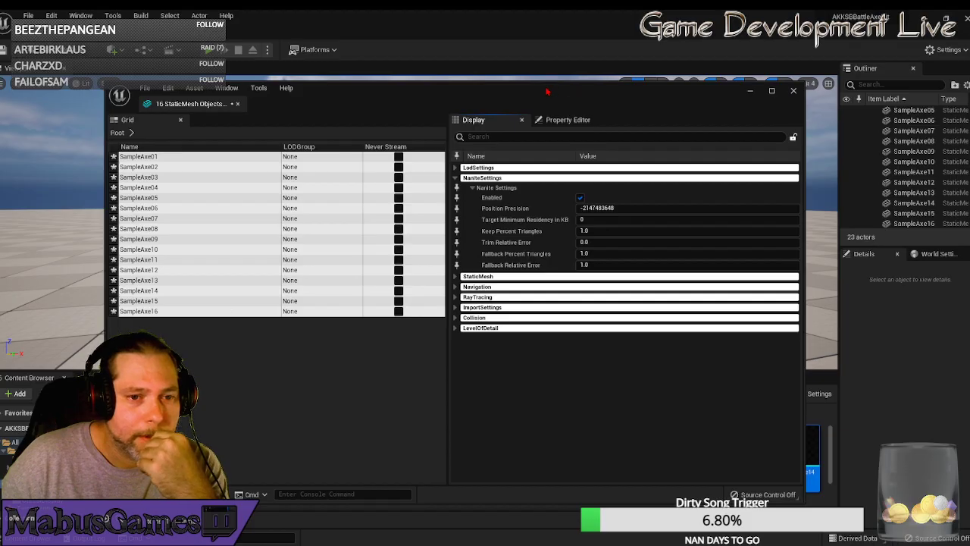
{"action": "left_click_drag", "start_coordinate": [553, 91], "coordinate": [572, 103]}
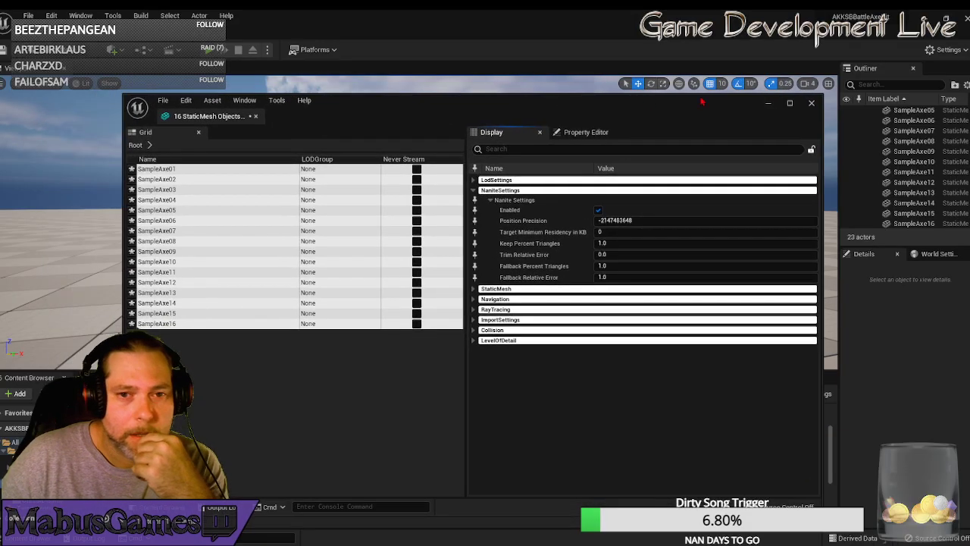
{"action": "left_click", "coordinate": [812, 104]}
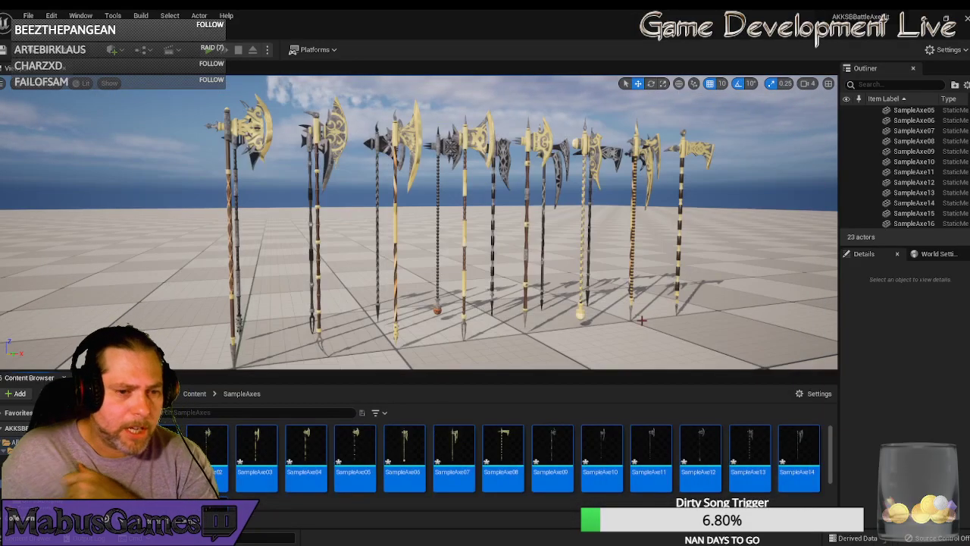
{"action": "key", "text": "ctrl+shift+s"}
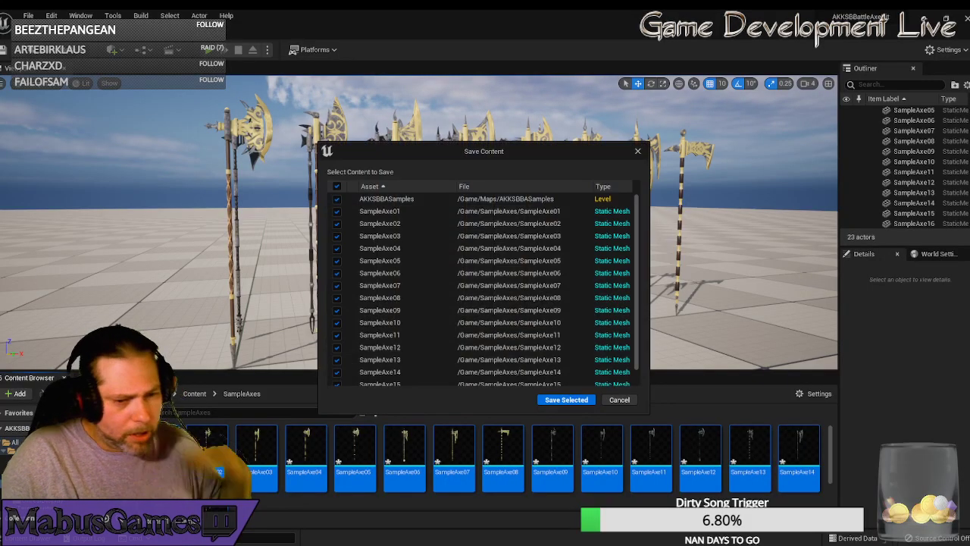
{"action": "left_click", "coordinate": [566, 399]}
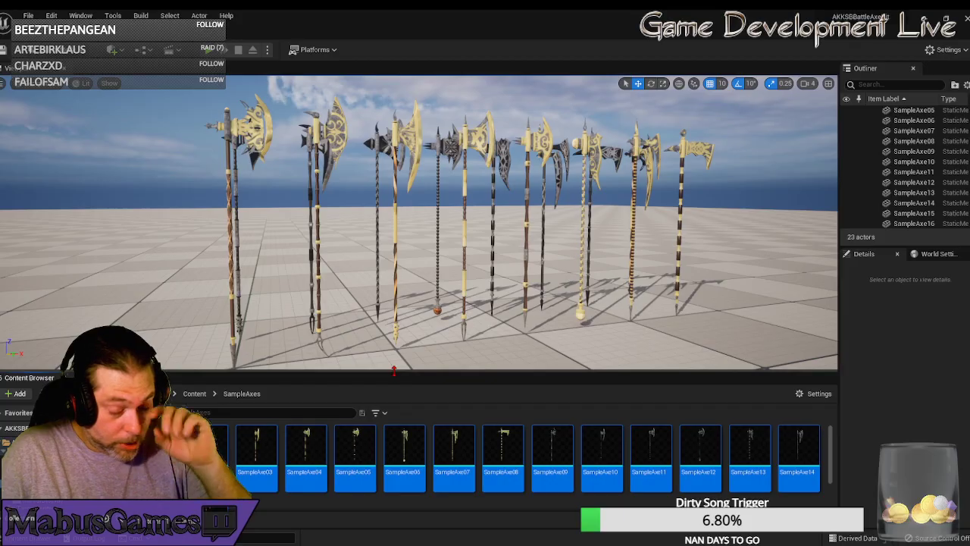
{"action": "left_click_drag", "start_coordinate": [393, 370], "coordinate": [410, 345]}
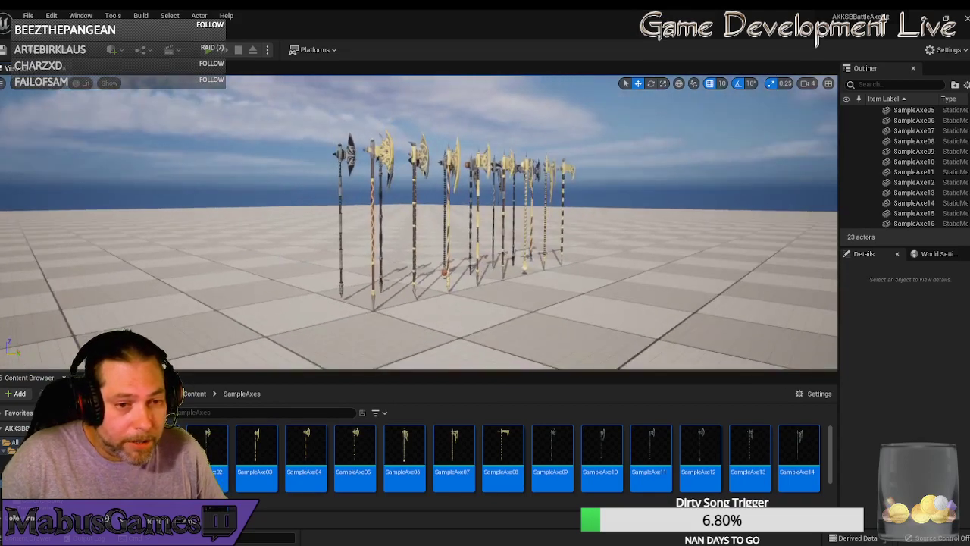
{"action": "right_click_drag", "start_coordinate": [386, 349], "coordinate": [432, 336]}
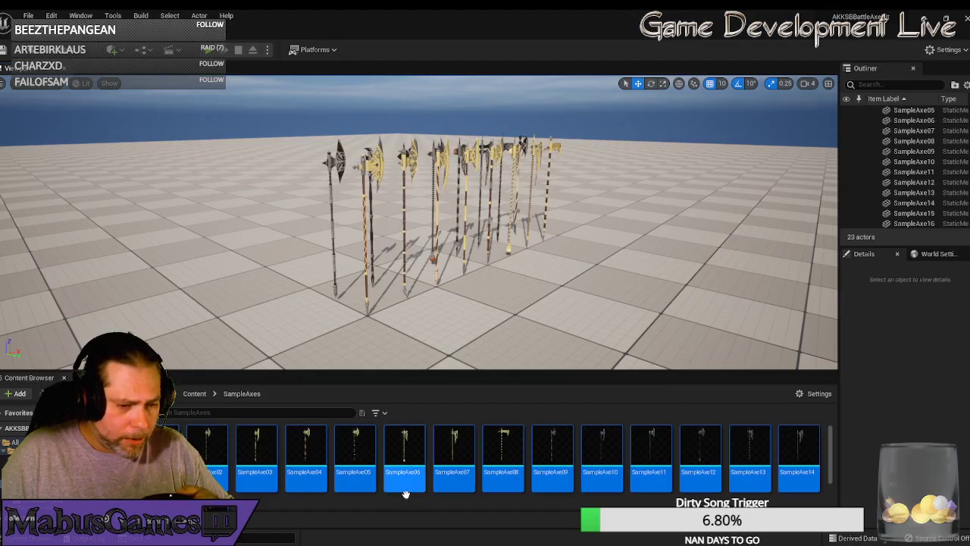
- Dismiss the Modo intro window and close Modo to return to Unreal Editor
{"action": "mouse_move", "coordinate": [468, 491]}
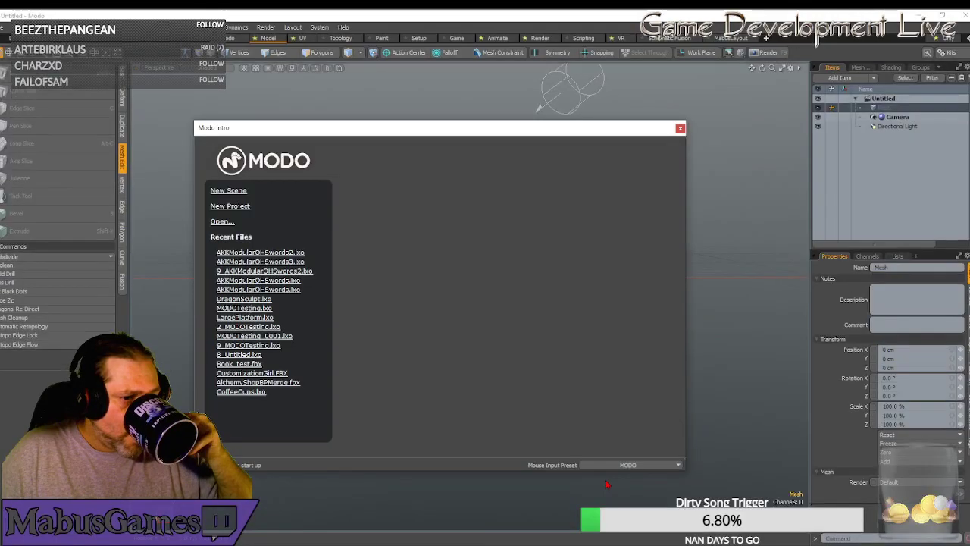
{"action": "left_click", "coordinate": [680, 130]}
{"action": "left_click", "coordinate": [965, 15]}
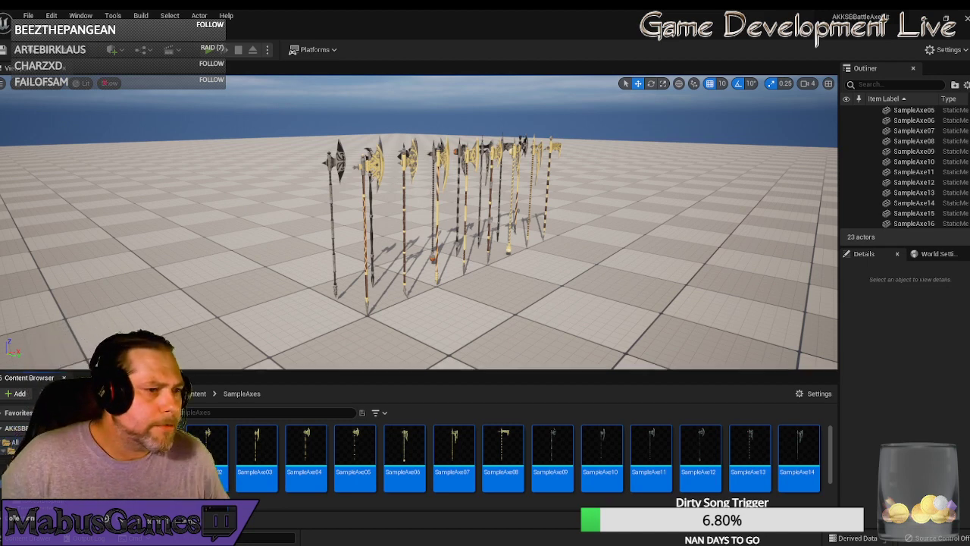
- Switch the level viewport to the Triangles mode of Nanite visualization
{"action": "left_click", "coordinate": [82, 83]}
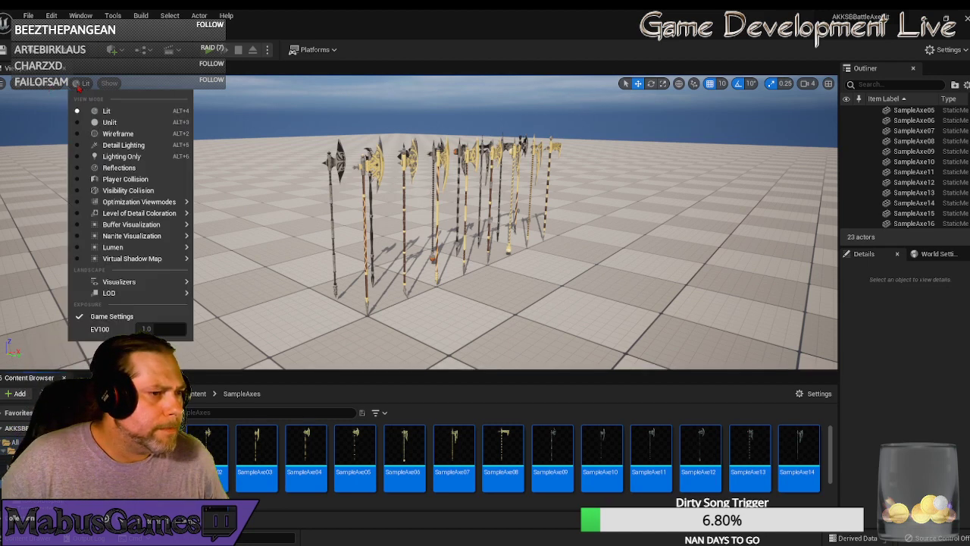
{"action": "mouse_move", "coordinate": [125, 203]}
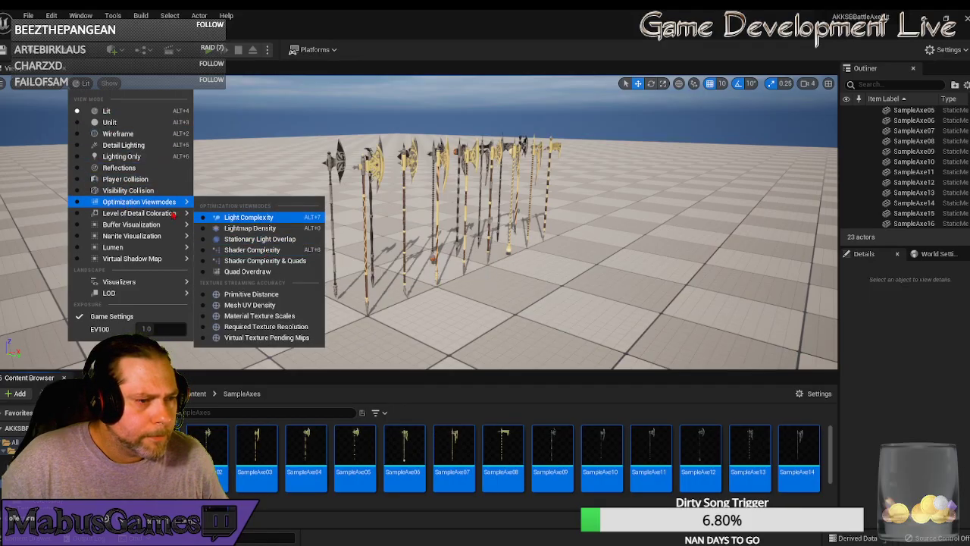
{"action": "mouse_move", "coordinate": [159, 225]}
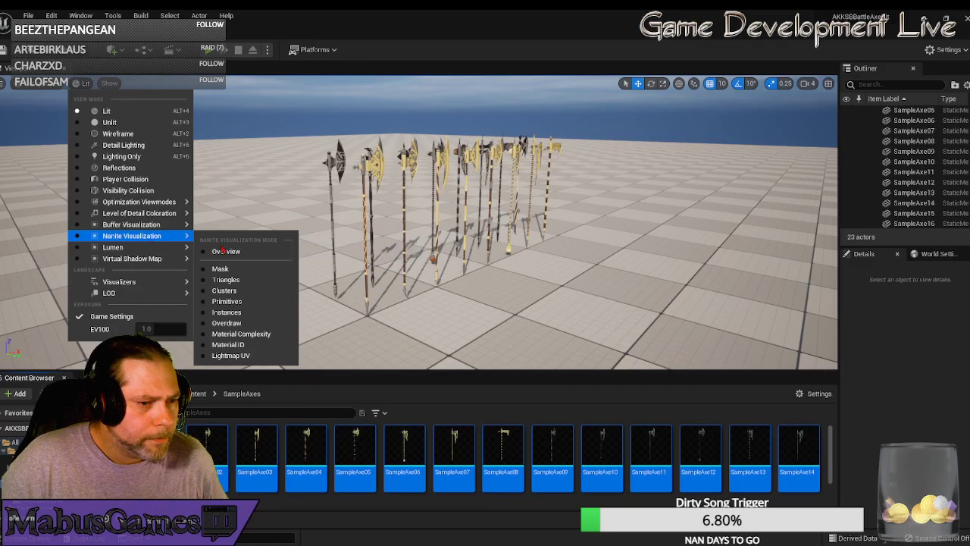
{"action": "left_click", "coordinate": [227, 279]}
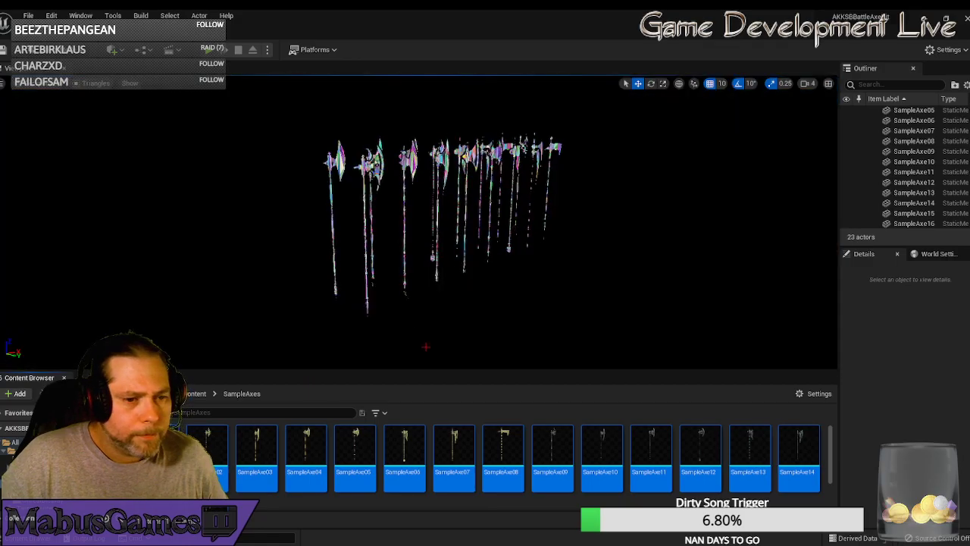
- Enlarge the viewport and examine how the Nanite triangles on the axes change with viewing distance and angle
{"action": "left_click_drag", "start_coordinate": [419, 370], "coordinate": [423, 525]}
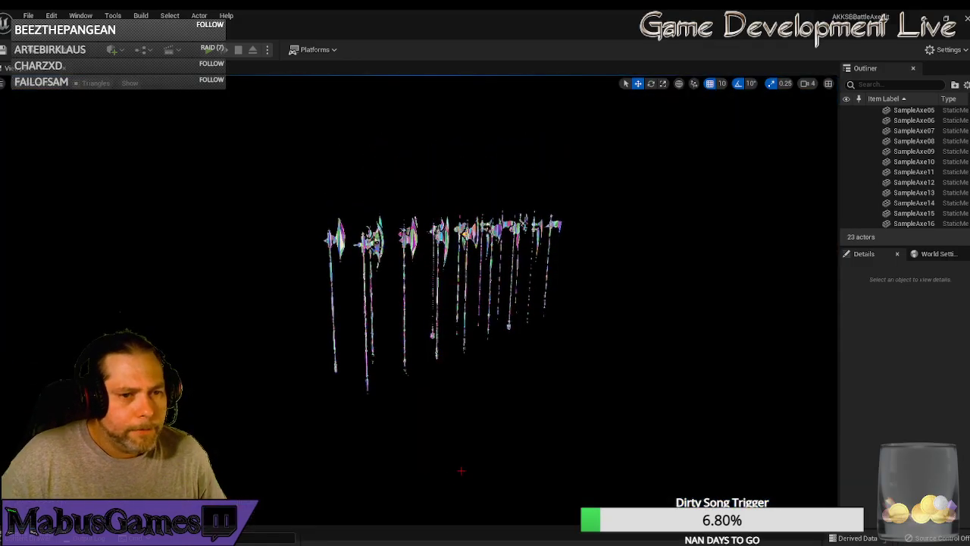
{"action": "key", "text": "w"}
{"action": "right_click_drag", "start_coordinate": [458, 470], "coordinate": [424, 470]}
{"action": "key", "text": "s"}
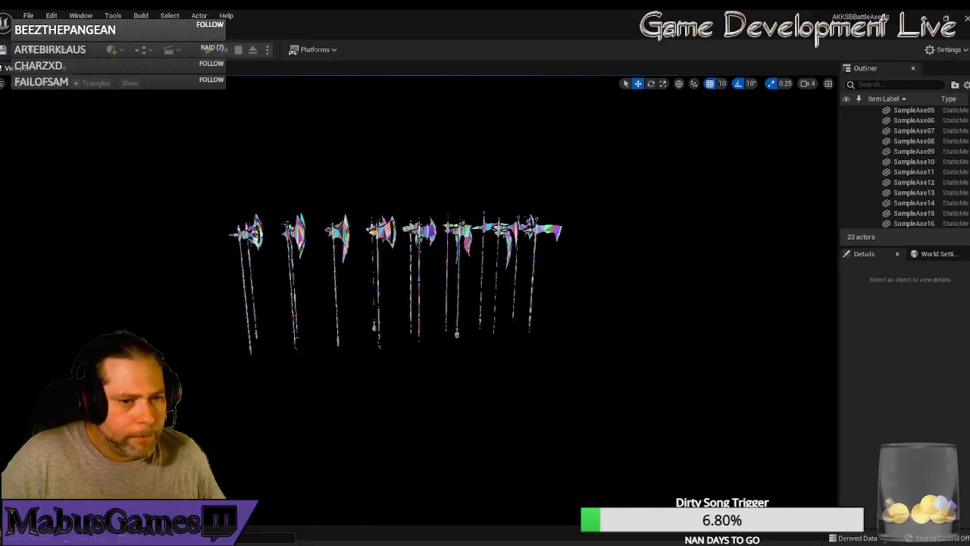
{"action": "mouse_move", "coordinate": [463, 356]}
{"action": "right_mouse_down"}
{"action": "mouse_move", "coordinate": [456, 332]}
{"action": "mouse_move", "coordinate": [457, 372]}
{"action": "mouse_move", "coordinate": [504, 368]}
{"action": "mouse_move", "coordinate": [470, 375]}
{"action": "mouse_move", "coordinate": [458, 356]}
{"action": "right_mouse_up"}
{"action": "key", "text": "w"}
{"action": "key", "text": "s"}
{"action": "key", "text": "w"}
{"action": "key", "text": "w"}
{"action": "key", "text": "w"}
{"action": "right_click_drag", "start_coordinate": [381, 207], "coordinate": [381, 208]}
{"action": "key", "text": "s"}
{"action": "left_click_drag", "start_coordinate": [382, 208], "coordinate": [381, 349]}
{"action": "key", "text": "s"}
{"action": "right_click_drag", "start_coordinate": [382, 208], "coordinate": [381, 208]}
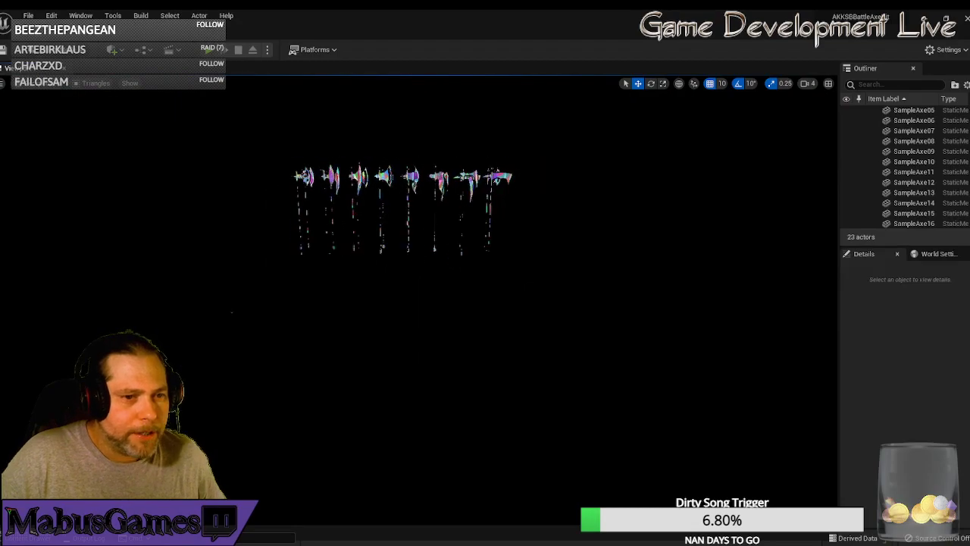
{"action": "left_click_drag", "start_coordinate": [382, 208], "coordinate": [403, 217]}
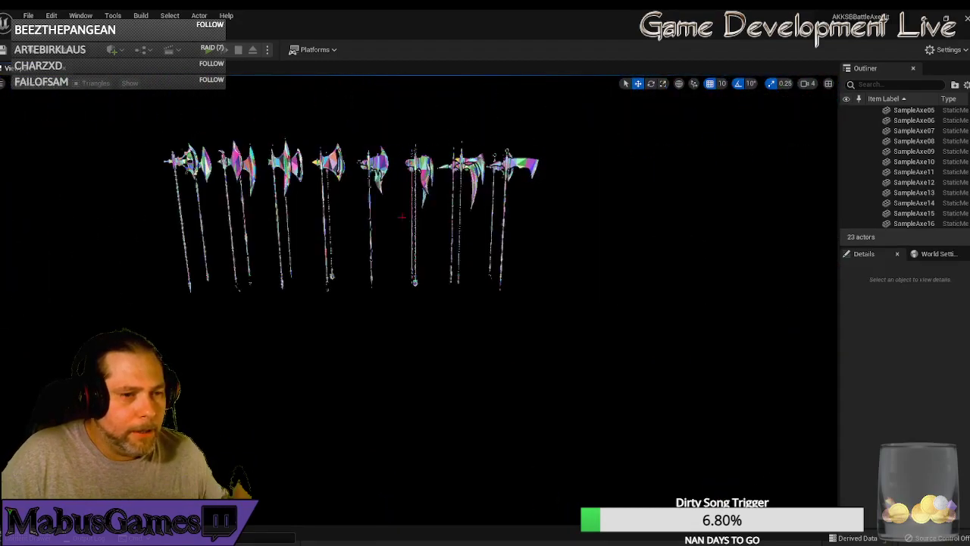
{"action": "right_click_drag", "start_coordinate": [332, 329], "coordinate": [312, 295]}
{"action": "left_click_drag", "start_coordinate": [332, 329], "coordinate": [321, 306]}
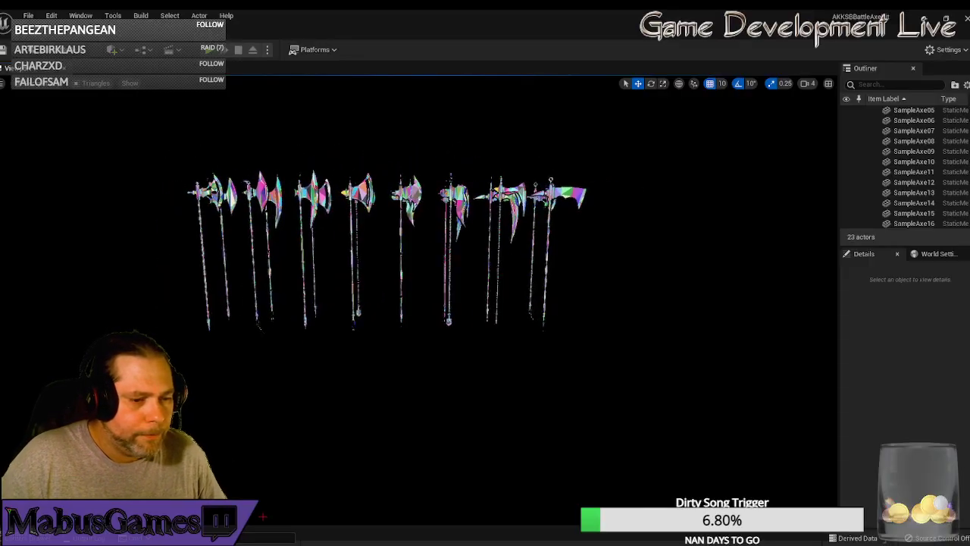
- Run the console command "stat fps" to show the frame rate over the Nanite triangle view of the axes
{"action": "left_click", "coordinate": [258, 537]}
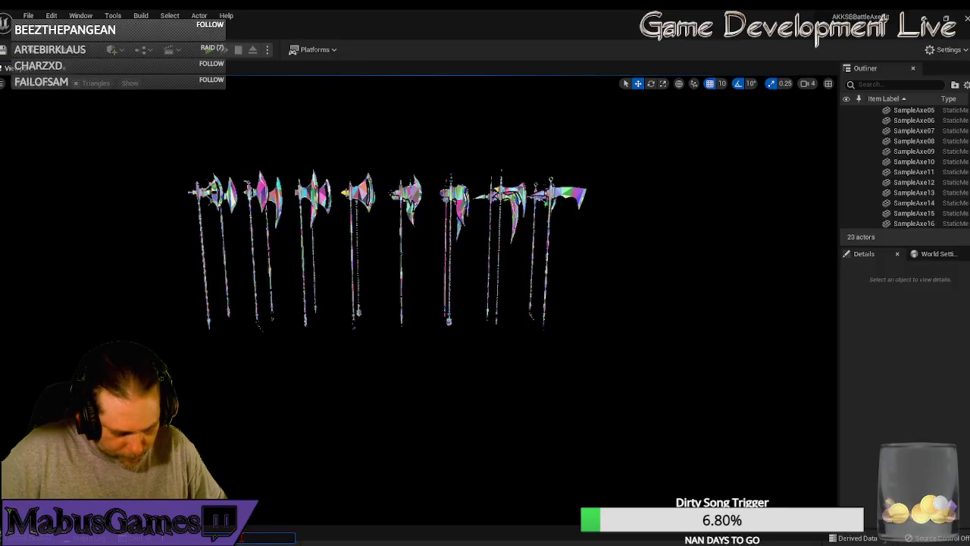
{"action": "type", "text": "stat"}
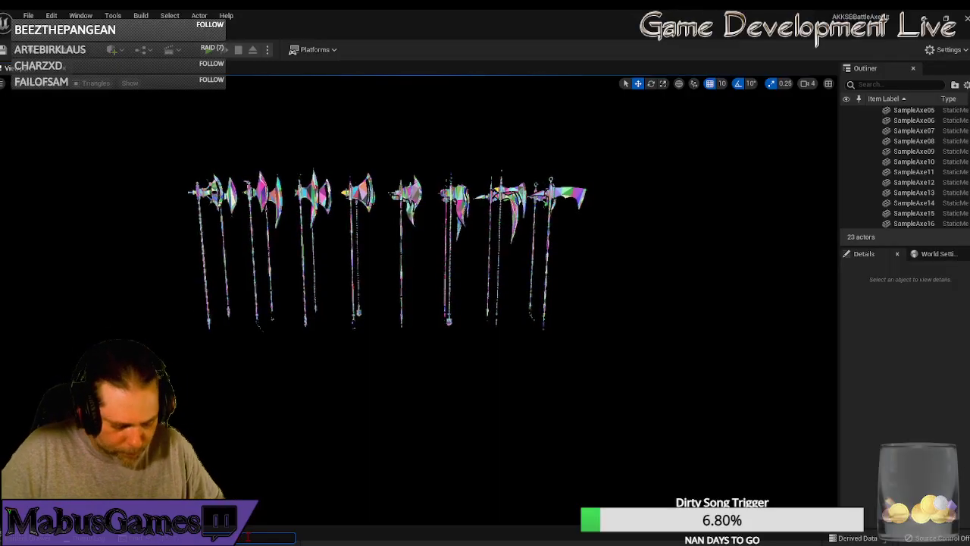
{"action": "type", "text": "stat"}
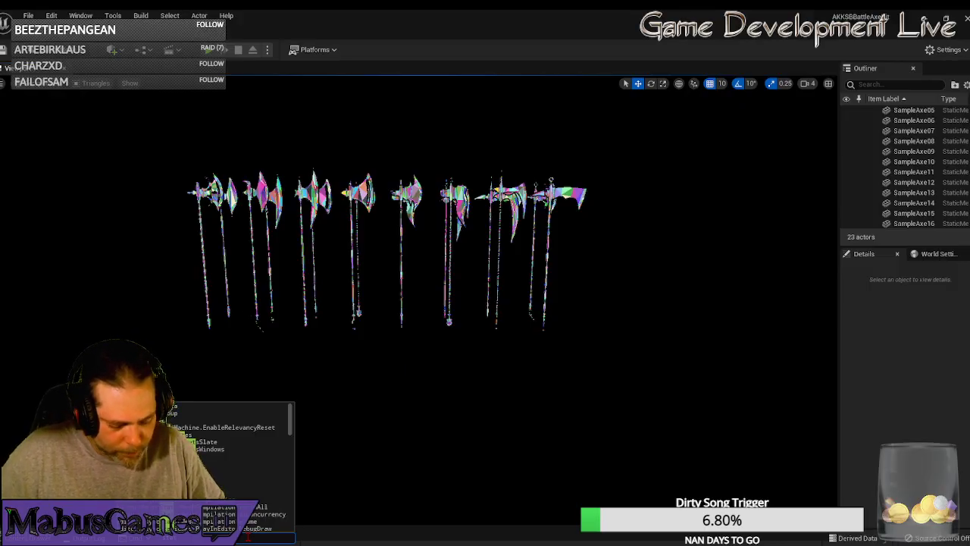
{"action": "type", "text": "f"}
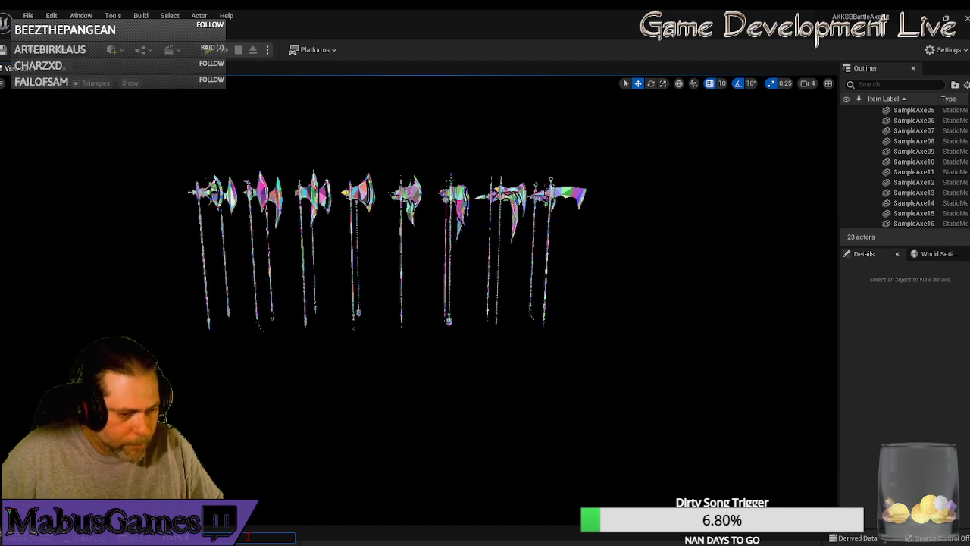
{"action": "key", "text": "BackSpace"}
{"action": "key", "text": "BackSpace"}
{"action": "key", "text": "BackSpace"}
{"action": "key", "text": "BackSpace"}
{"action": "key", "text": "BackSpace"}
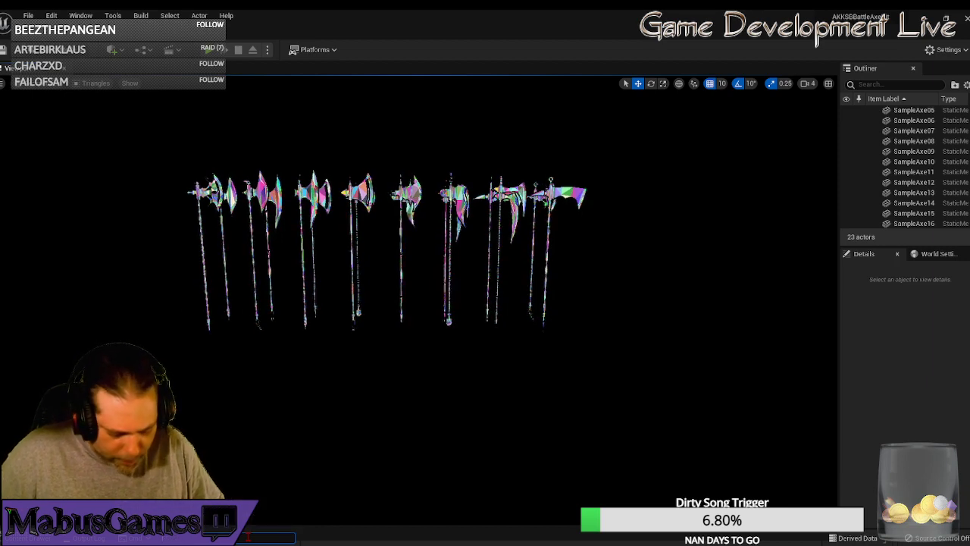
{"action": "type", "text": "fps"}
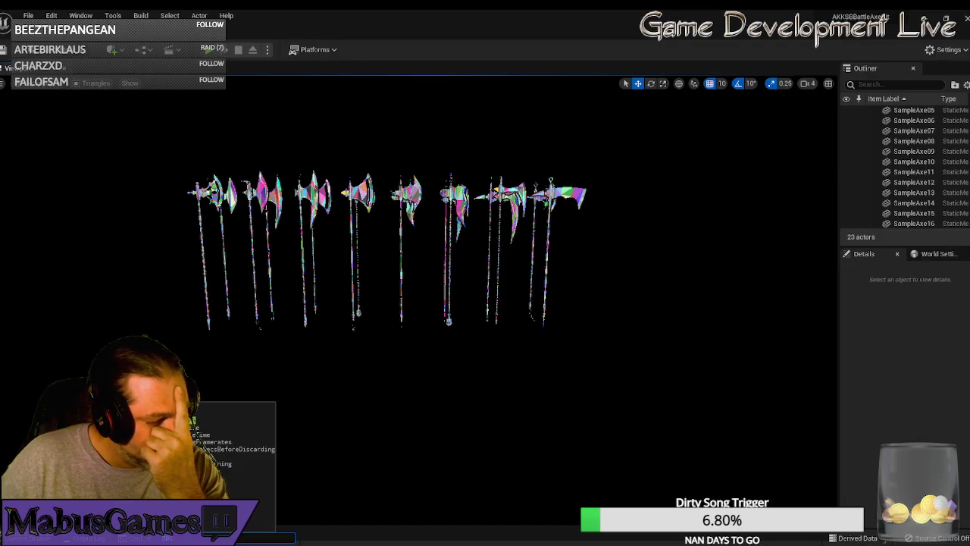
{"action": "left_click", "coordinate": [383, 545]}
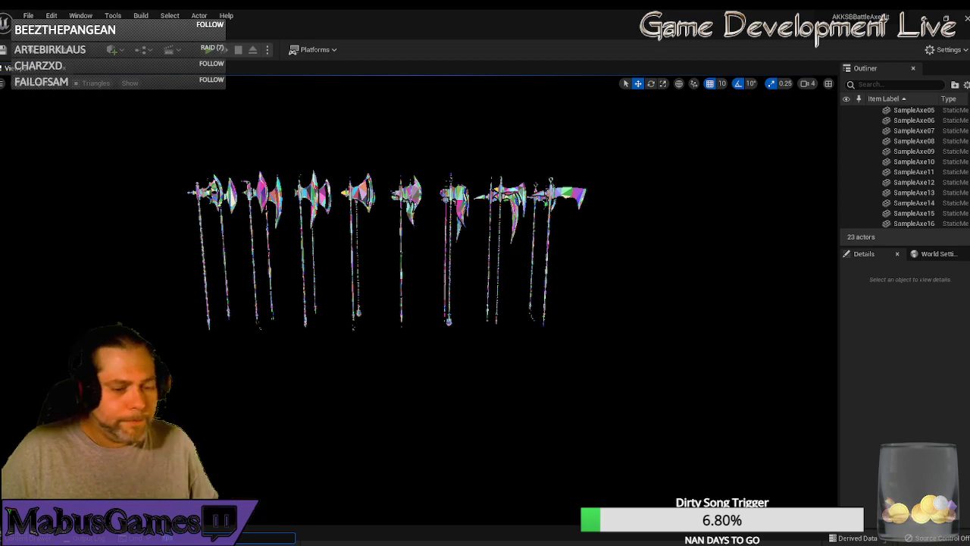
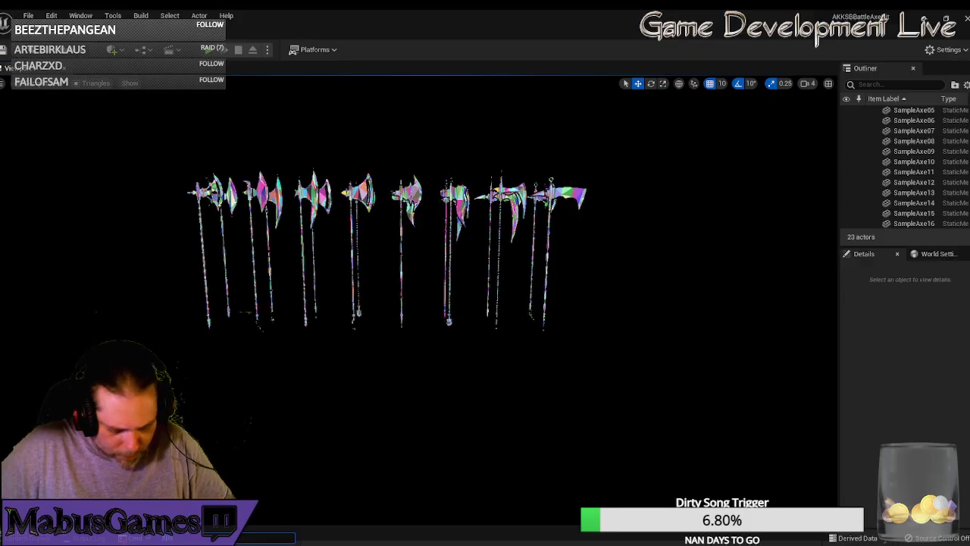
{"action": "type", "text": "stat fps"}
{"action": "key", "text": "Return"}
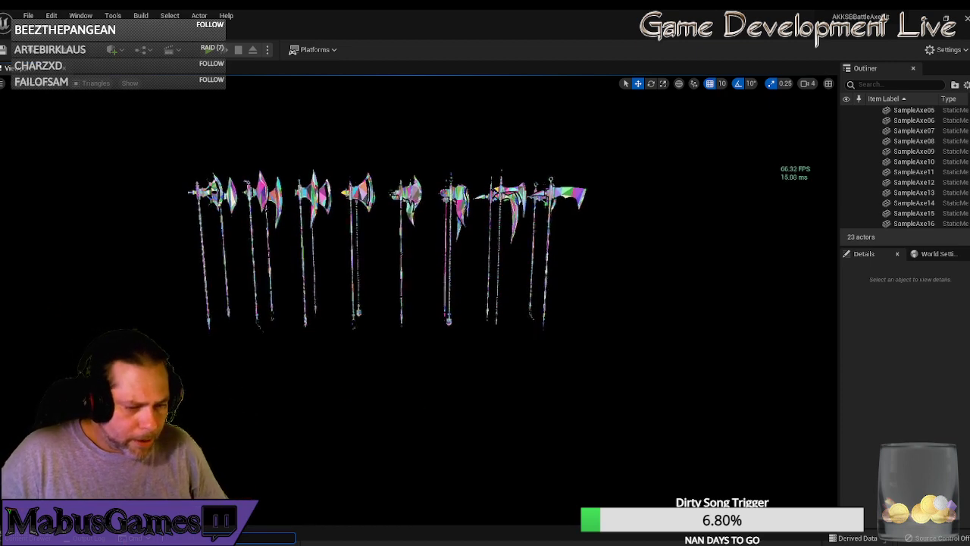
- Toggle the frame-rate overlay by rerunning "stat fps", leaving it switched off
{"action": "type", "text": "stat fps"}
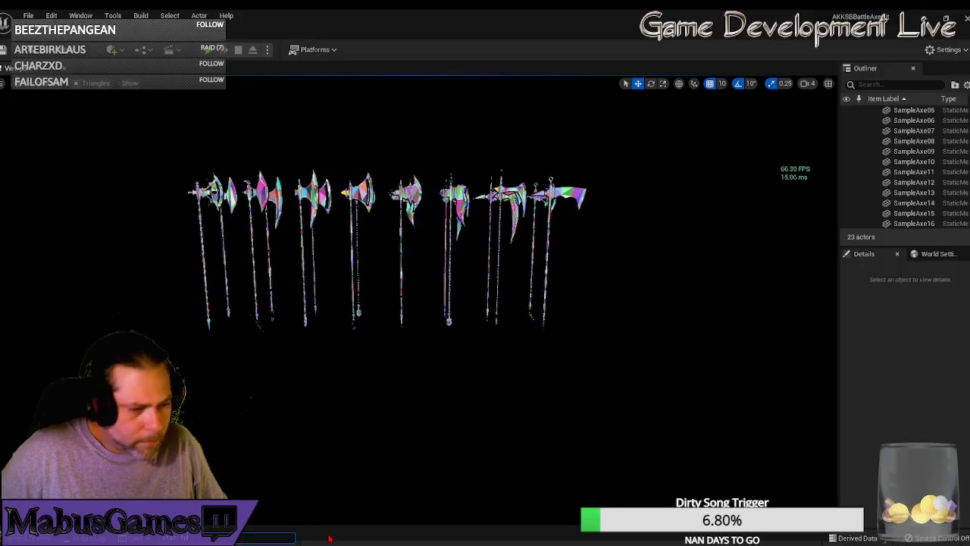
{"action": "key", "text": "BackSpace"}
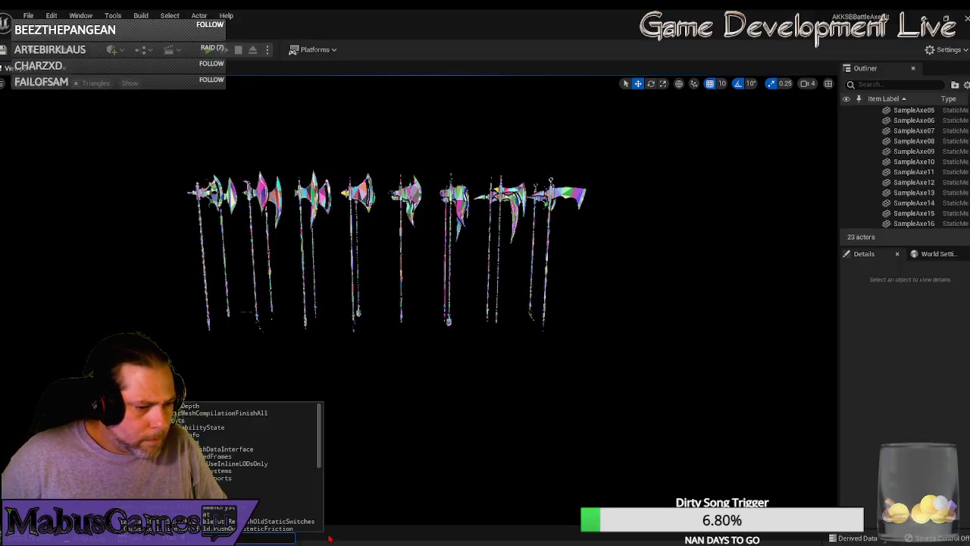
{"action": "key", "text": "BackSpace"}
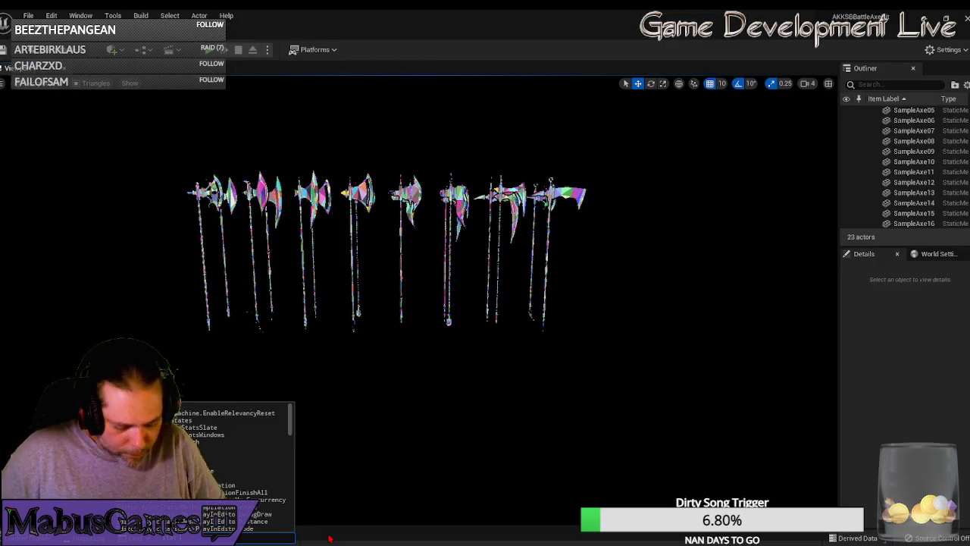
{"action": "type", "text": "fps"}
{"action": "key", "text": "Return"}
{"action": "key", "text": "Up"}
{"action": "key", "text": "Return"}
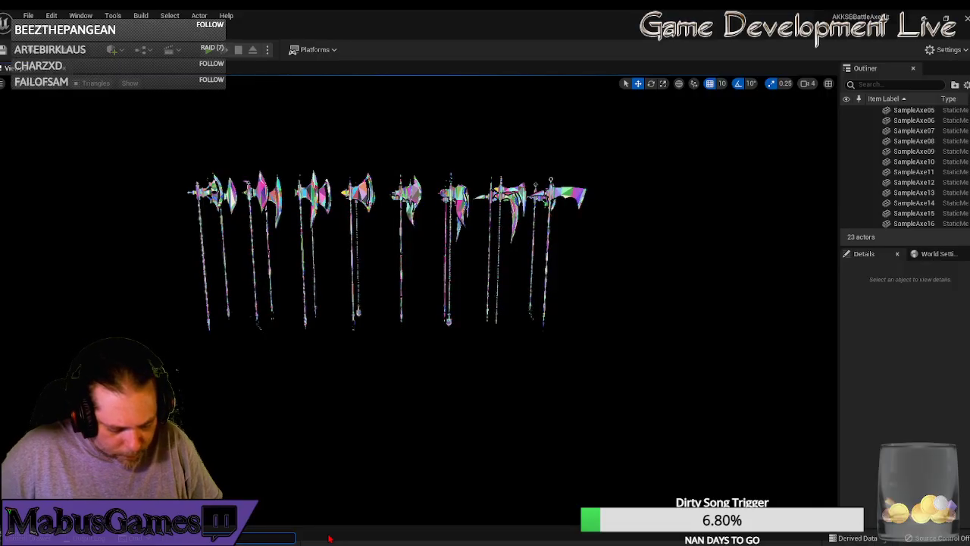
- Display the RHI memory and draw counters with the console command "stat rhi", and turn the overlay off again
{"action": "type", "text": "stat"}
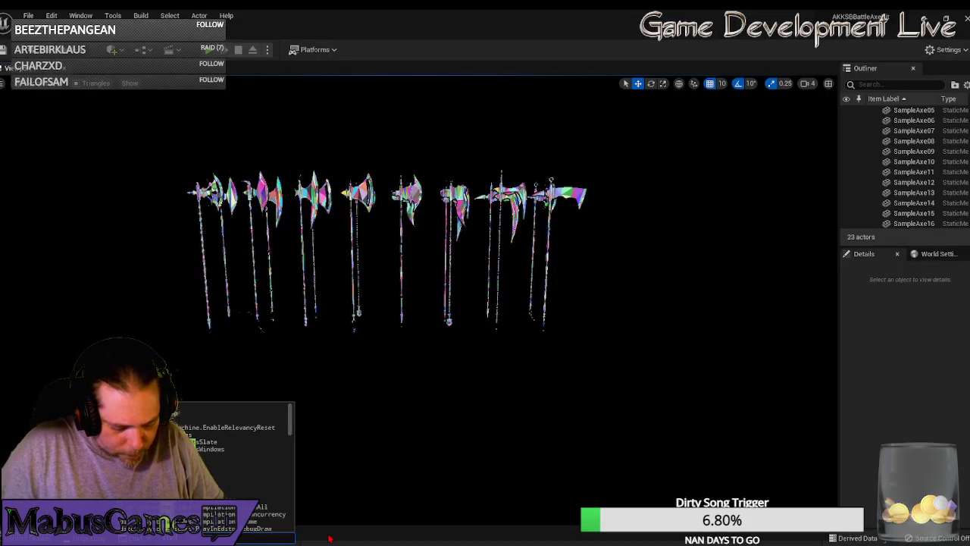
{"action": "type", "text": " rhi"}
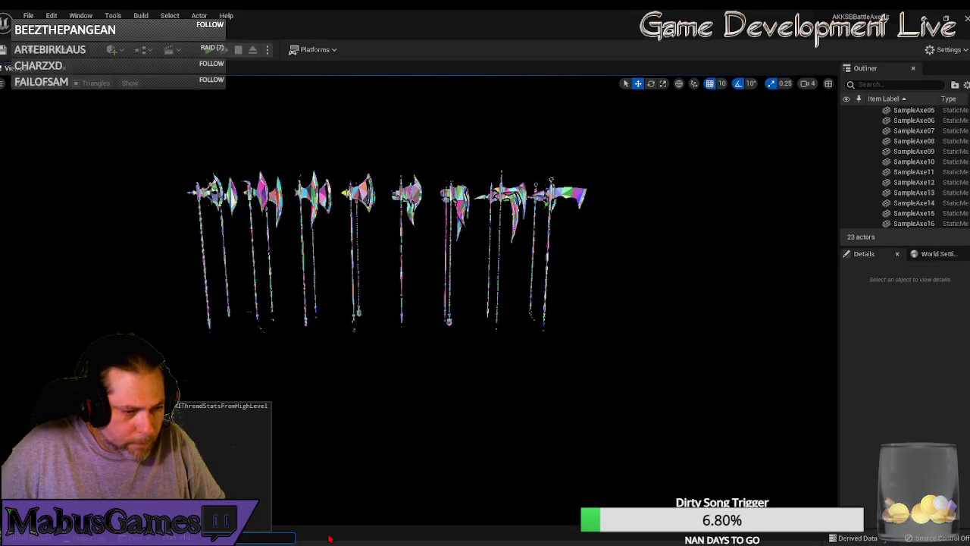
{"action": "key", "text": "Return"}
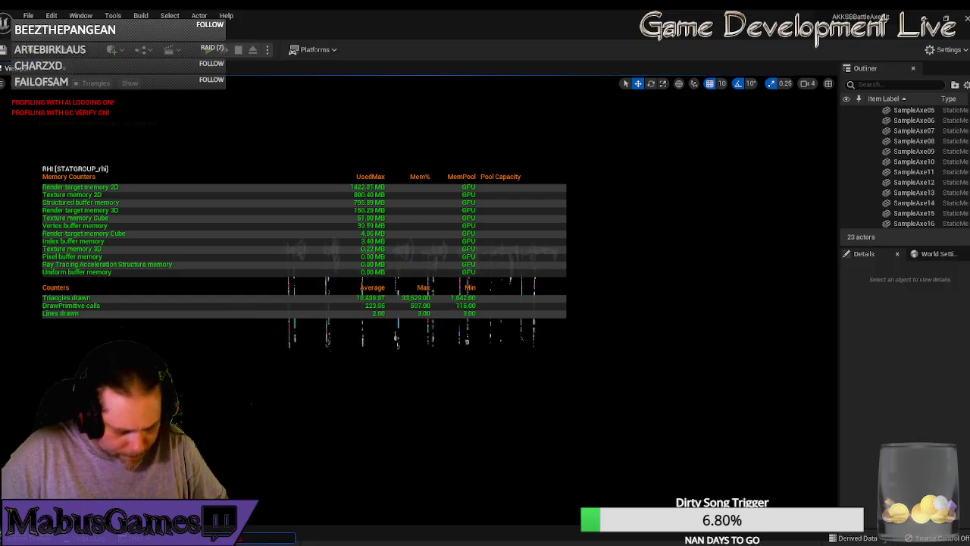
{"action": "key", "text": "grave"}
{"action": "type", "text": "stat"}
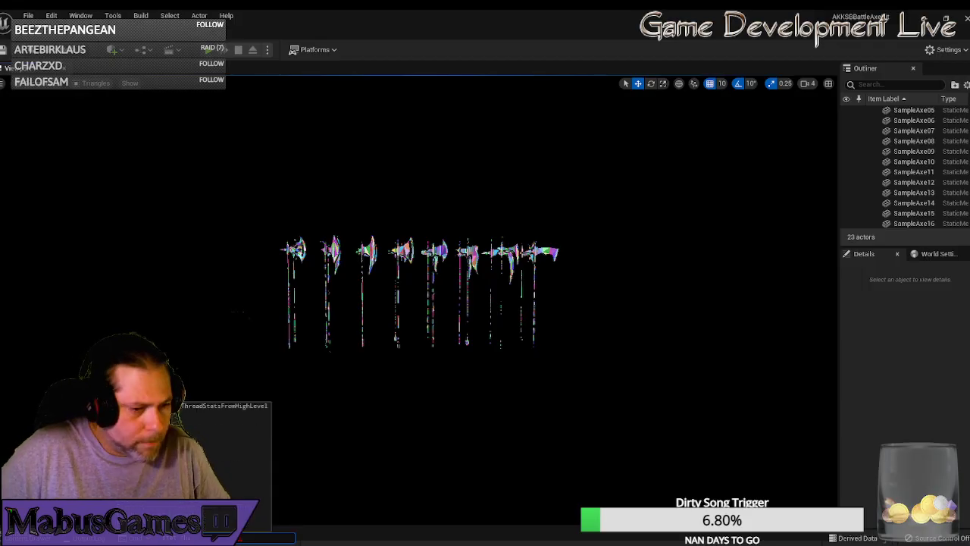
{"action": "key", "text": "Return"}
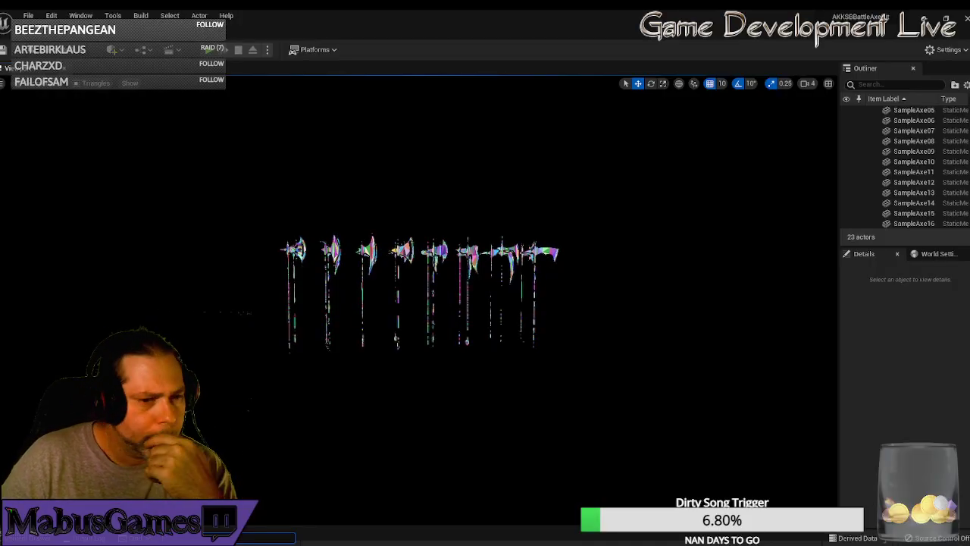
- Switch the level viewport to Lit mode and shrink it to reveal the Content Browser
{"action": "left_click", "coordinate": [89, 83]}
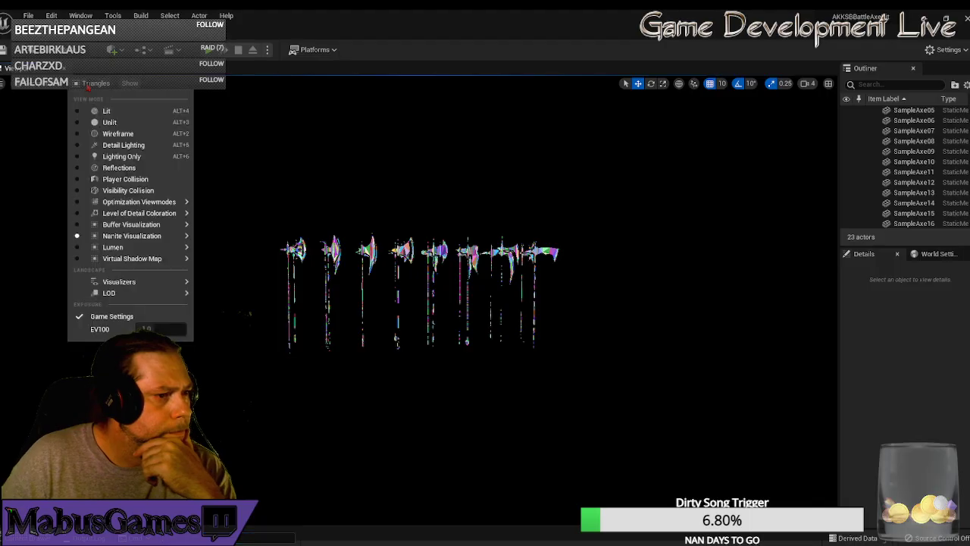
{"action": "left_click", "coordinate": [100, 104]}
{"action": "scroll", "coordinate": [366, 372], "scroll_direction": "up", "scroll_amount": 6}
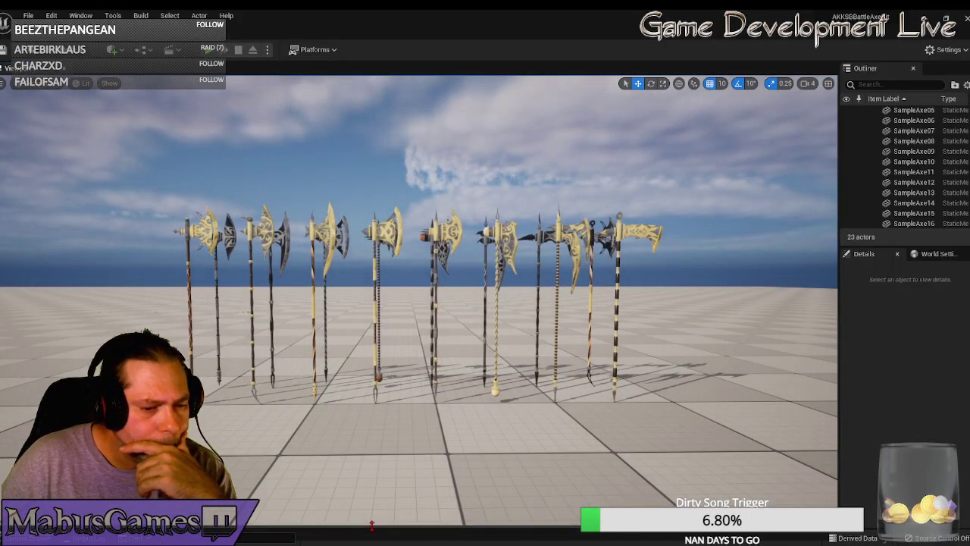
{"action": "left_click_drag", "start_coordinate": [370, 530], "coordinate": [370, 304]}
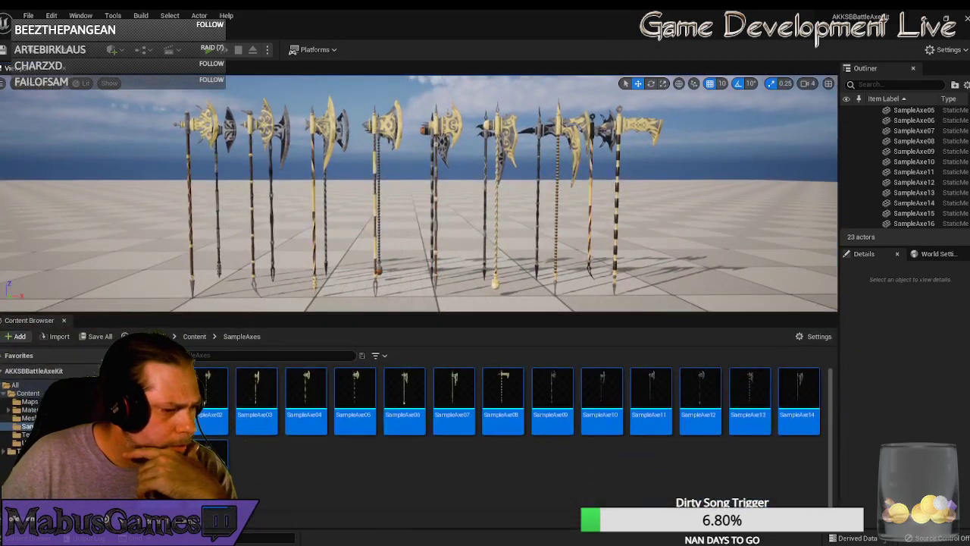
- Place the eight meshes AKKSBBAEye_1 to AKKSBBAEye_8 from the Meshes folder on the floor in front of the axes
{"action": "left_click", "coordinate": [28, 418]}
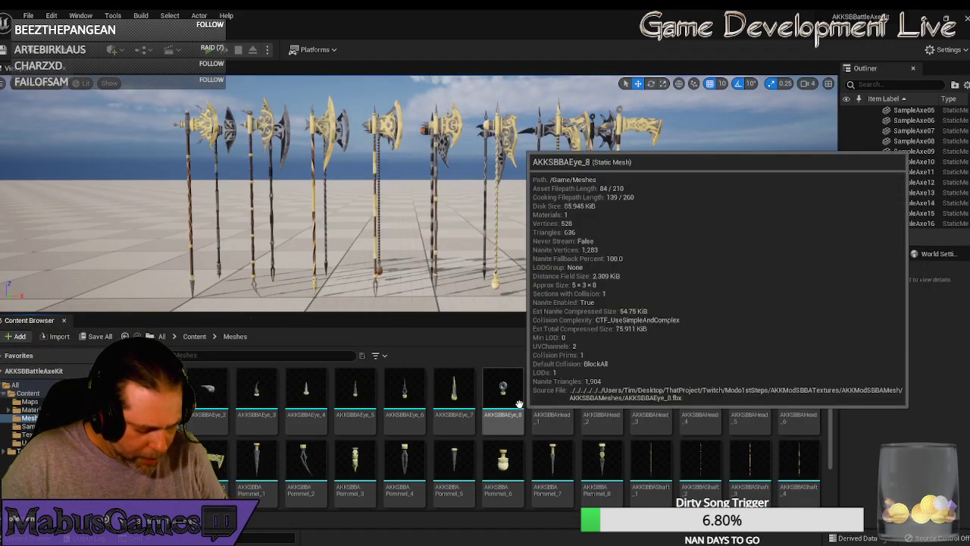
{"action": "mouse_move", "coordinate": [558, 407]}
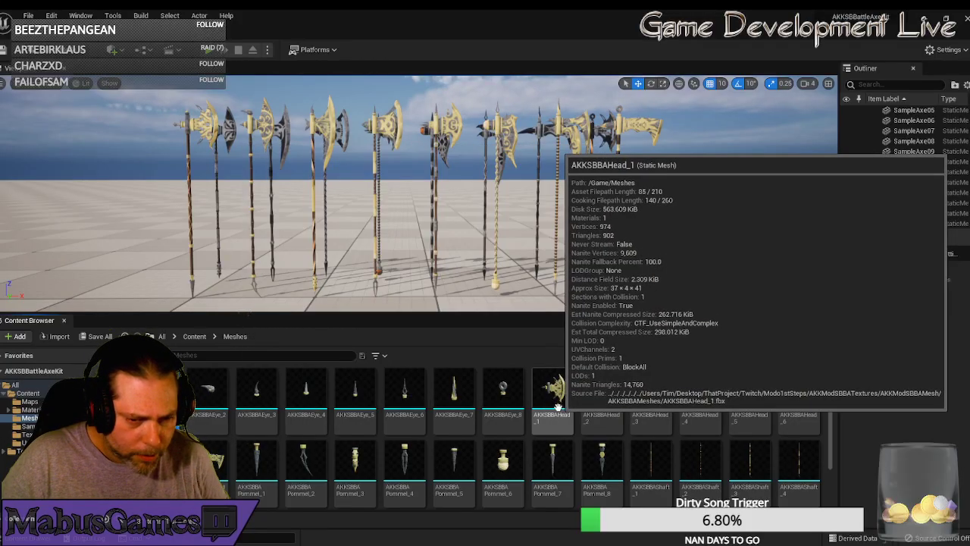
{"action": "left_click", "coordinate": [208, 391]}
{"action": "left_click", "coordinate": [502, 390], "text": "shift"}
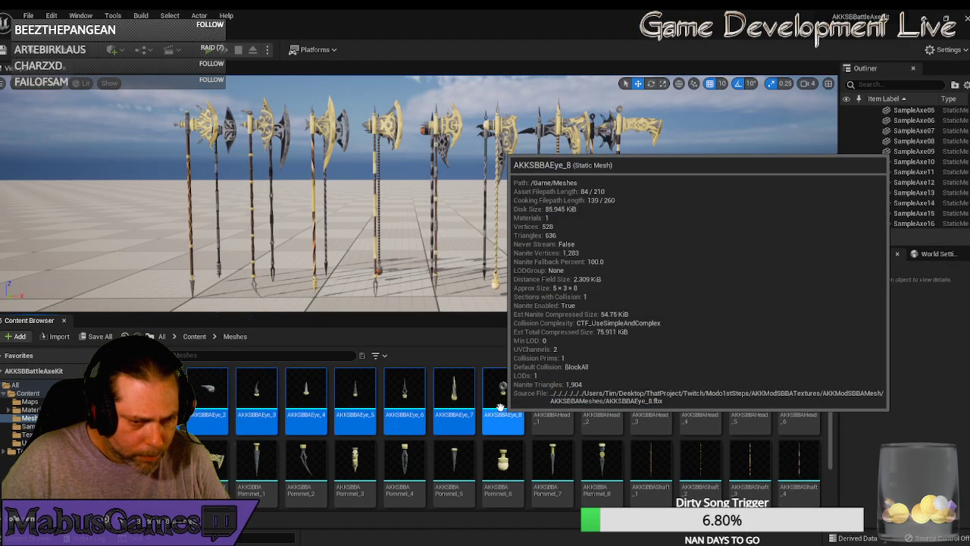
{"action": "right_click_drag", "start_coordinate": [444, 281], "coordinate": [444, 333]}
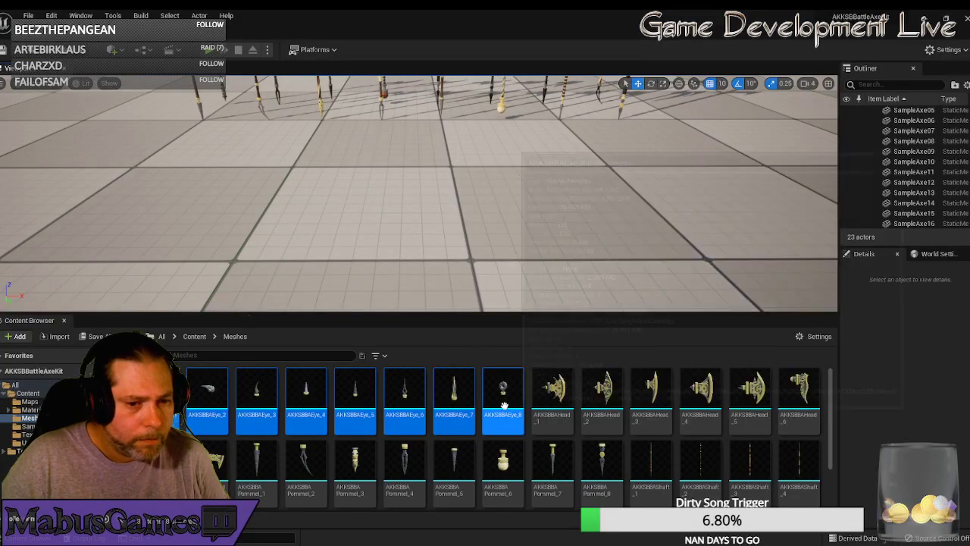
{"action": "left_click_drag", "start_coordinate": [504, 403], "coordinate": [407, 200]}
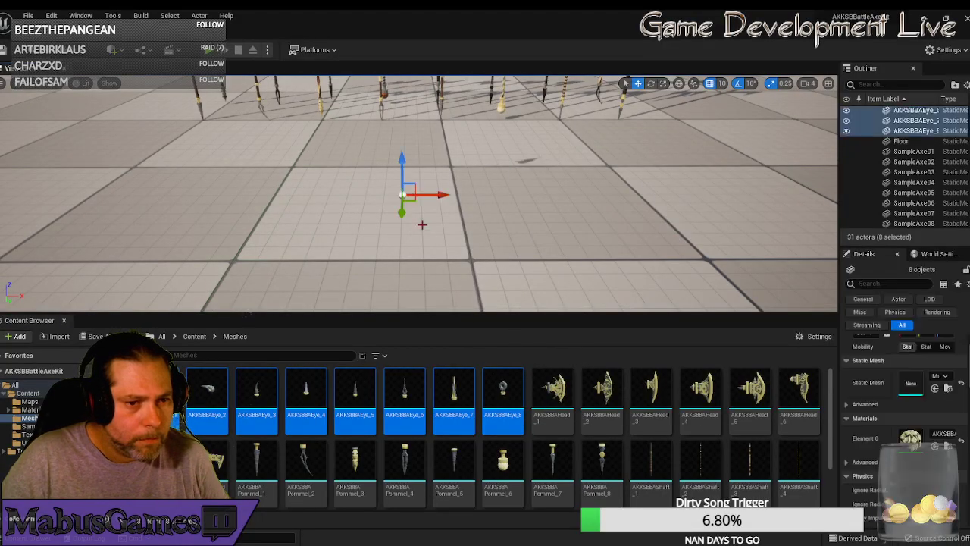
- Move the stacked eye meshes along the Y axis closer to the row of axes
{"action": "right_click_drag", "start_coordinate": [516, 256], "coordinate": [584, 256]}
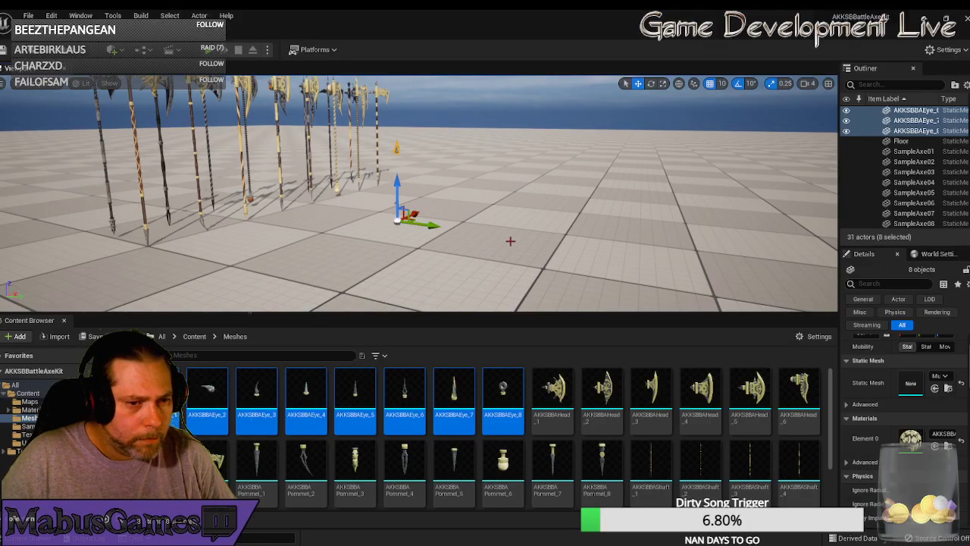
{"action": "right_click_drag", "start_coordinate": [510, 241], "coordinate": [288, 237]}
{"action": "left_click_drag", "start_coordinate": [473, 200], "coordinate": [335, 199]}
{"action": "right_click_drag", "start_coordinate": [368, 254], "coordinate": [361, 255]}
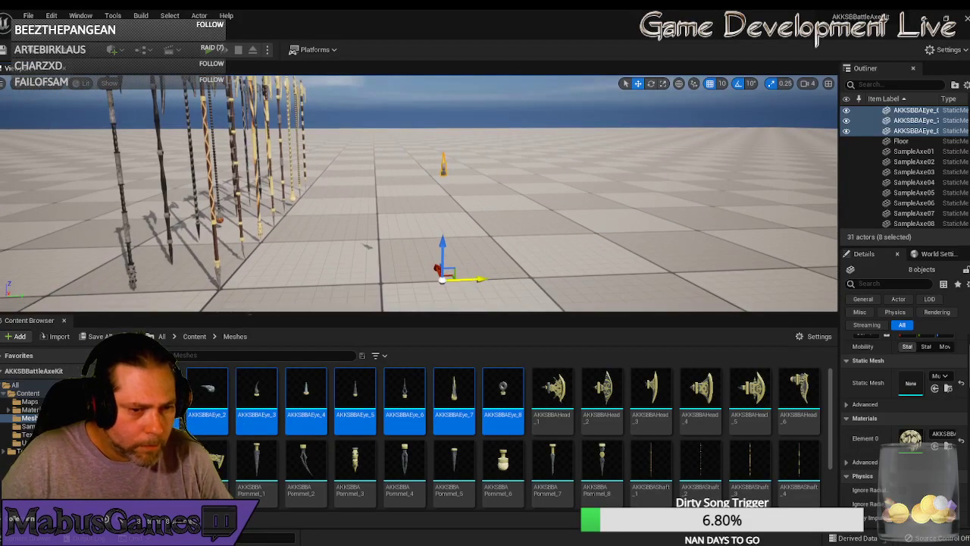
{"action": "left_click_drag", "start_coordinate": [474, 278], "coordinate": [412, 278]}
{"action": "right_click_drag", "start_coordinate": [478, 298], "coordinate": [478, 297]}
- Spread the eight eye meshes into an evenly spaced row along the X axis, leaving one behind at each position
{"action": "scroll", "coordinate": [895, 163], "scroll_direction": "up", "scroll_amount": 3}
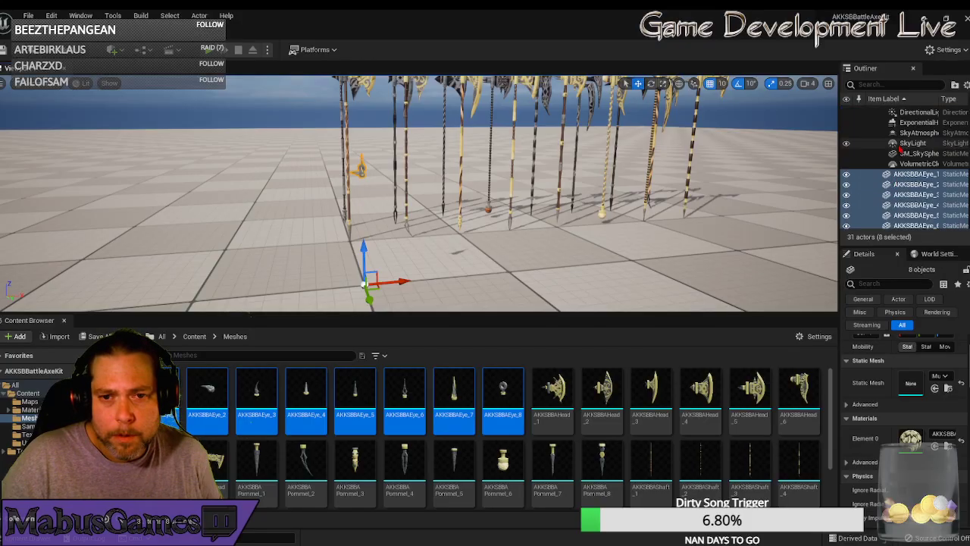
{"action": "left_click", "coordinate": [907, 175], "text": "ctrl"}
{"action": "scroll", "coordinate": [902, 182], "scroll_direction": "down", "scroll_amount": 3}
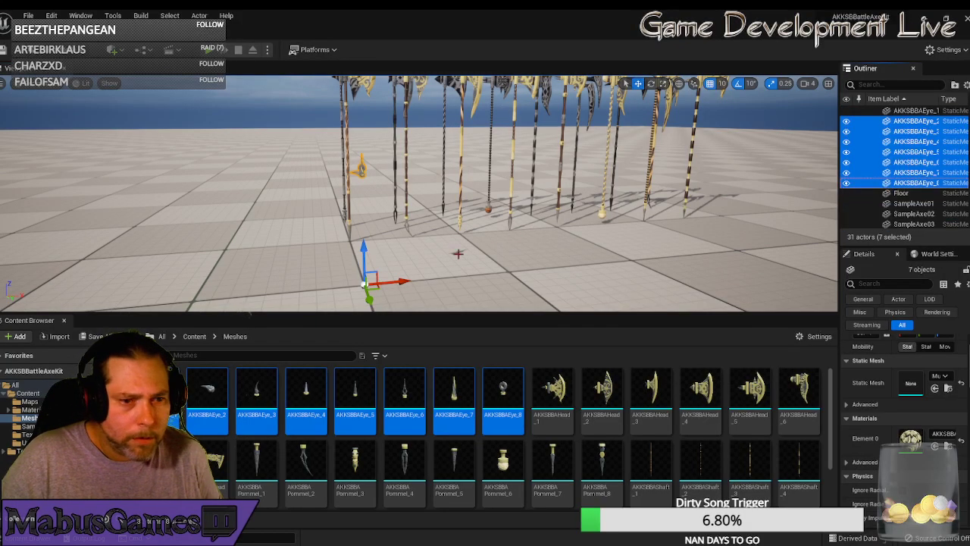
{"action": "left_click_drag", "start_coordinate": [401, 281], "coordinate": [720, 250]}
{"action": "left_click", "coordinate": [919, 121], "text": "ctrl"}
{"action": "left_click", "coordinate": [915, 131], "text": "ctrl"}
{"action": "left_click", "coordinate": [916, 141], "text": "ctrl"}
{"action": "left_click", "coordinate": [920, 152], "text": "ctrl"}
{"action": "key", "text": "f"}
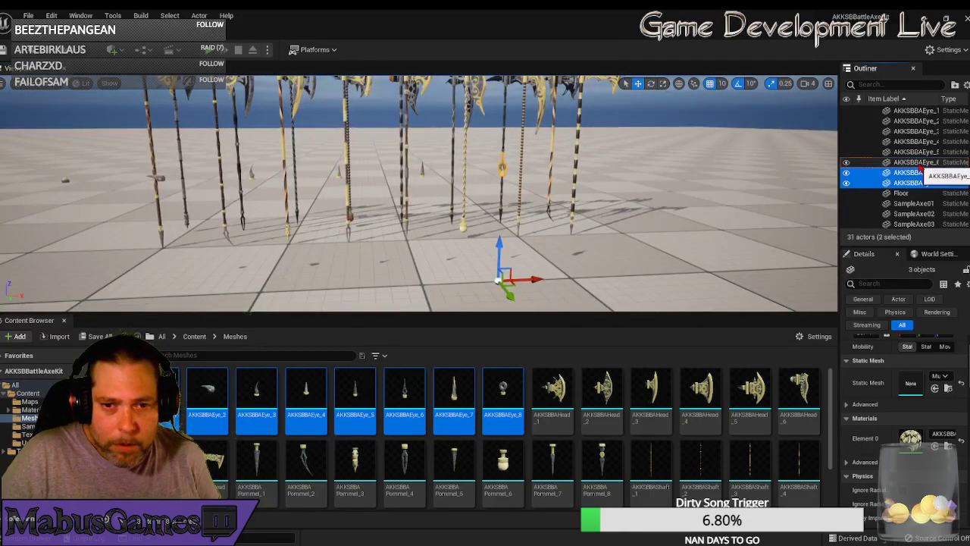
{"action": "left_click", "coordinate": [914, 163], "text": "ctrl"}
{"action": "left_click", "coordinate": [913, 172], "text": "ctrl"}
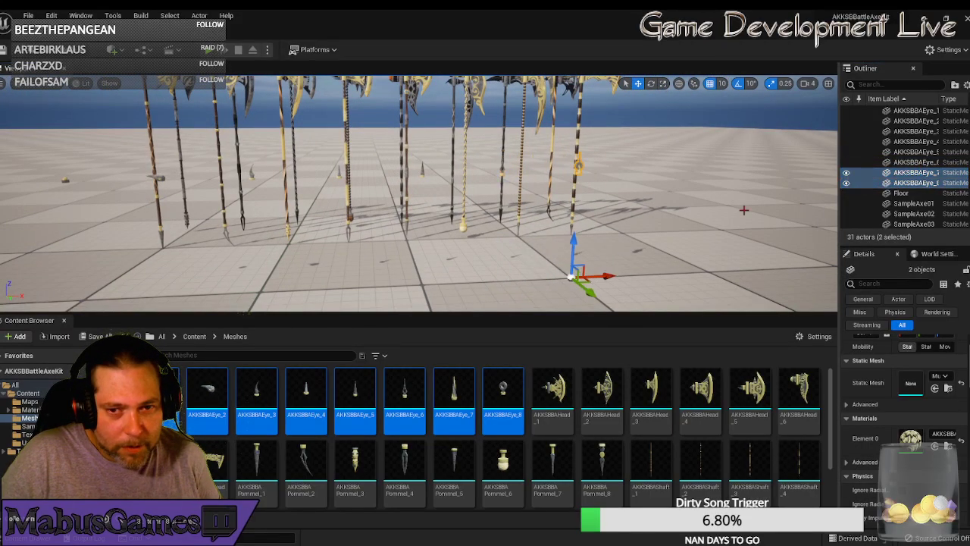
{"action": "left_click_drag", "start_coordinate": [607, 279], "coordinate": [679, 271]}
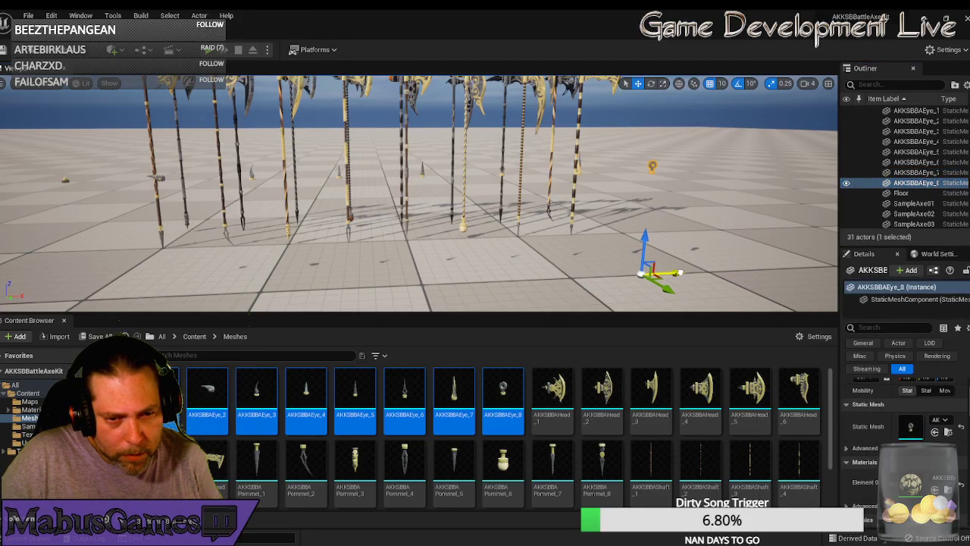
- Select the eight eye meshes laid out in front of the axes and combine them into one group
{"action": "left_click", "coordinate": [151, 171], "text": "ctrl"}
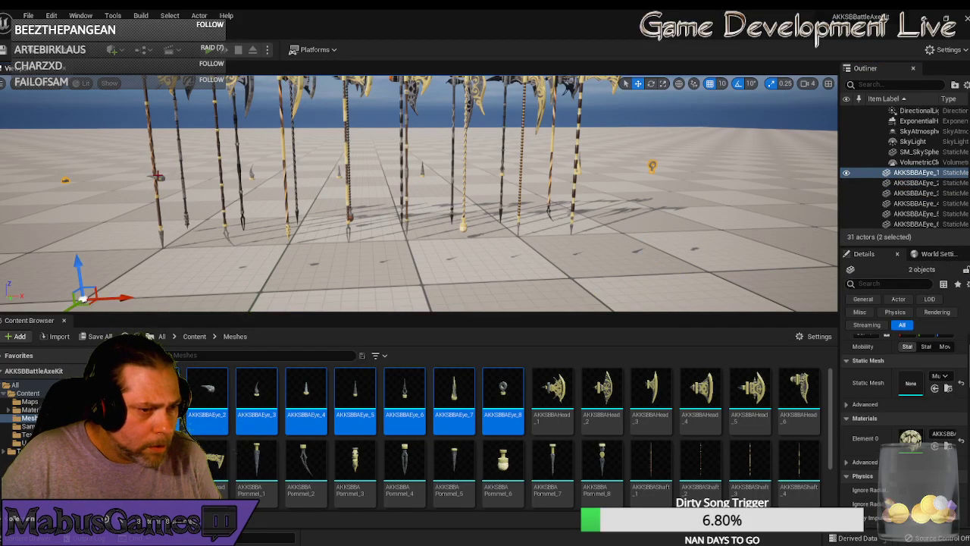
{"action": "left_click", "coordinate": [249, 176], "text": "ctrl"}
{"action": "left_click", "coordinate": [340, 172], "text": "ctrl"}
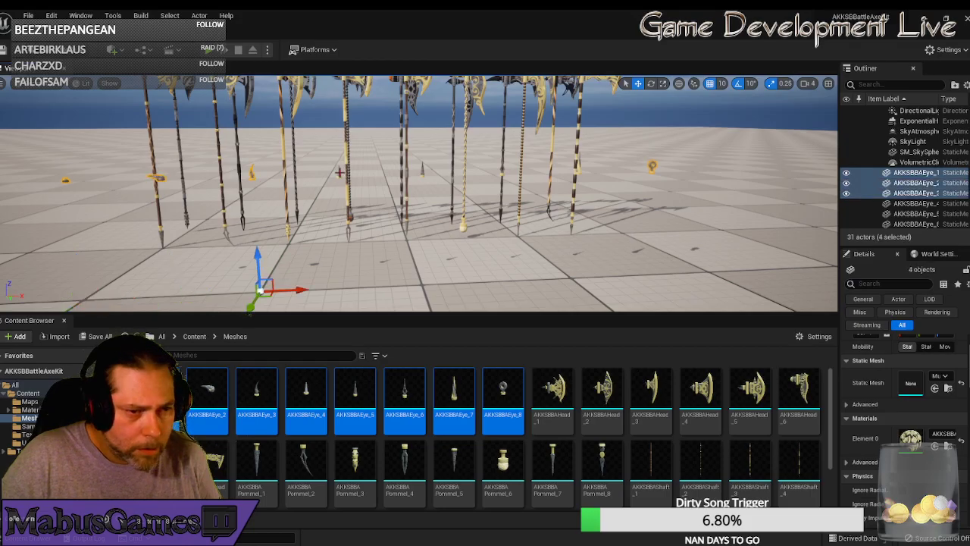
{"action": "left_click", "coordinate": [426, 171], "text": "ctrl"}
{"action": "left_click", "coordinate": [468, 173], "text": "ctrl"}
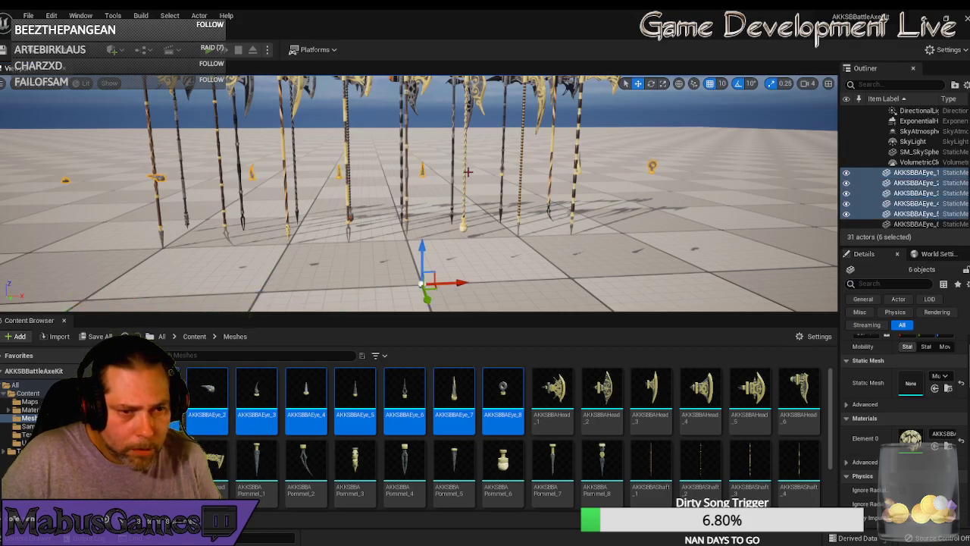
{"action": "left_click", "coordinate": [502, 174], "text": "ctrl"}
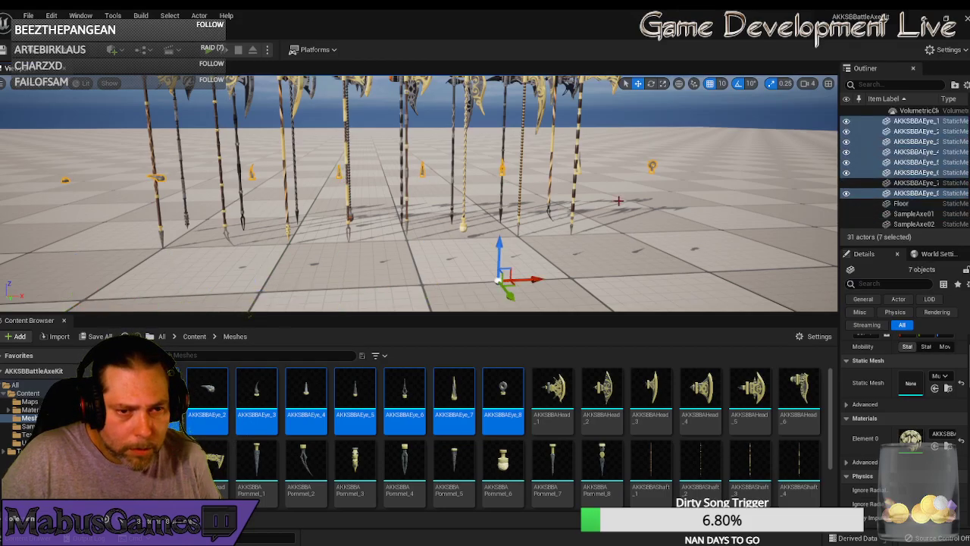
{"action": "left_click", "coordinate": [577, 172], "text": "ctrl"}
{"action": "key", "text": "ctrl+g"}
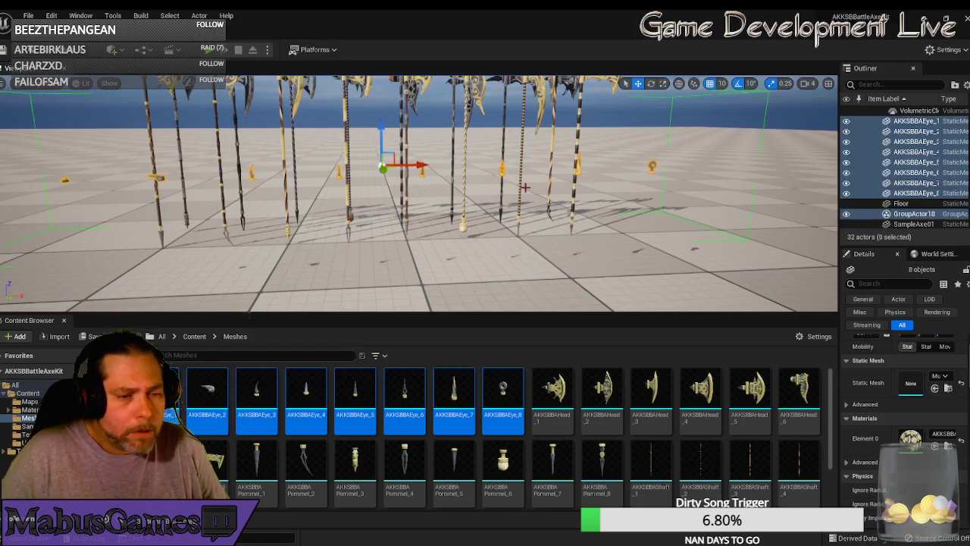
- Lower the eye mesh group onto the floor and adjust its position along the Y axis in front of the axes
{"action": "left_click_drag", "start_coordinate": [382, 132], "coordinate": [389, 243]}
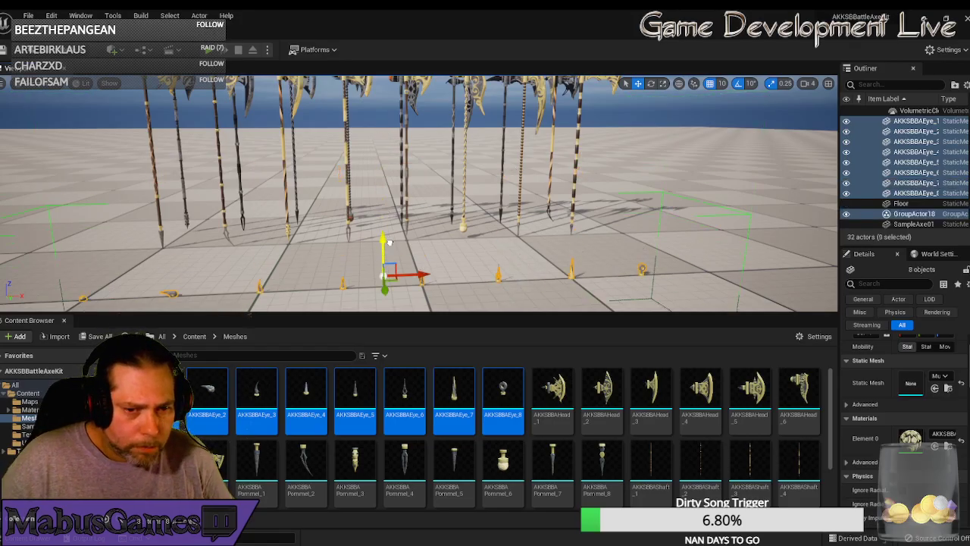
{"action": "left_click_drag", "start_coordinate": [477, 311], "coordinate": [485, 422]}
{"action": "right_click_drag", "start_coordinate": [475, 372], "coordinate": [599, 382]}
{"action": "right_click_drag", "start_coordinate": [455, 386], "coordinate": [453, 383]}
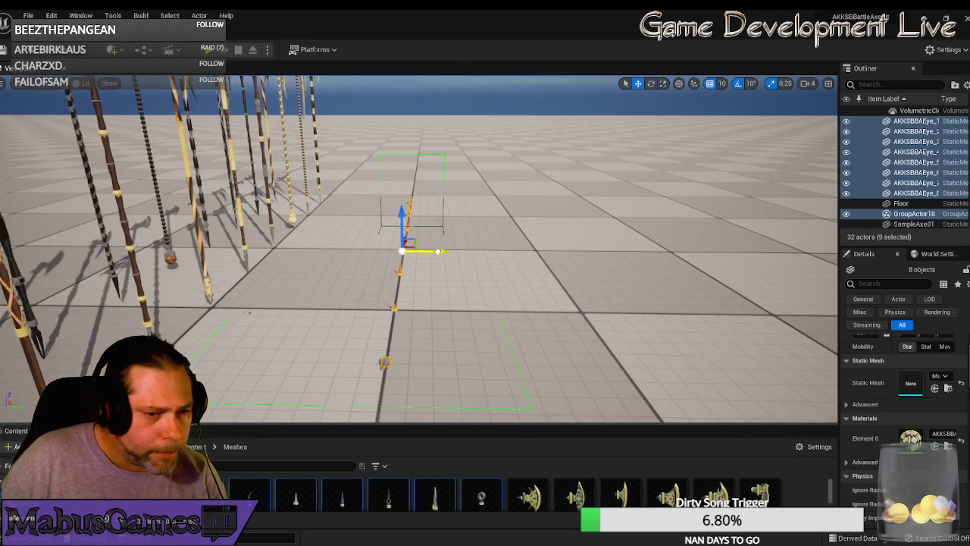
{"action": "mouse_move", "coordinate": [438, 252]}
{"action": "left_mouse_down"}
{"action": "mouse_move", "coordinate": [407, 251]}
{"action": "mouse_move", "coordinate": [446, 253]}
{"action": "mouse_move", "coordinate": [435, 260]}
{"action": "left_mouse_up"}
- Place the eight meshes AKKSBBAHead_1 to AKKSBBAHead_8 from the Meshes folder on the floor near the start of the eye row
{"action": "right_click_drag", "start_coordinate": [448, 334], "coordinate": [345, 343]}
{"action": "left_click_drag", "start_coordinate": [546, 421], "coordinate": [546, 306]}
{"action": "left_click", "coordinate": [553, 389]}
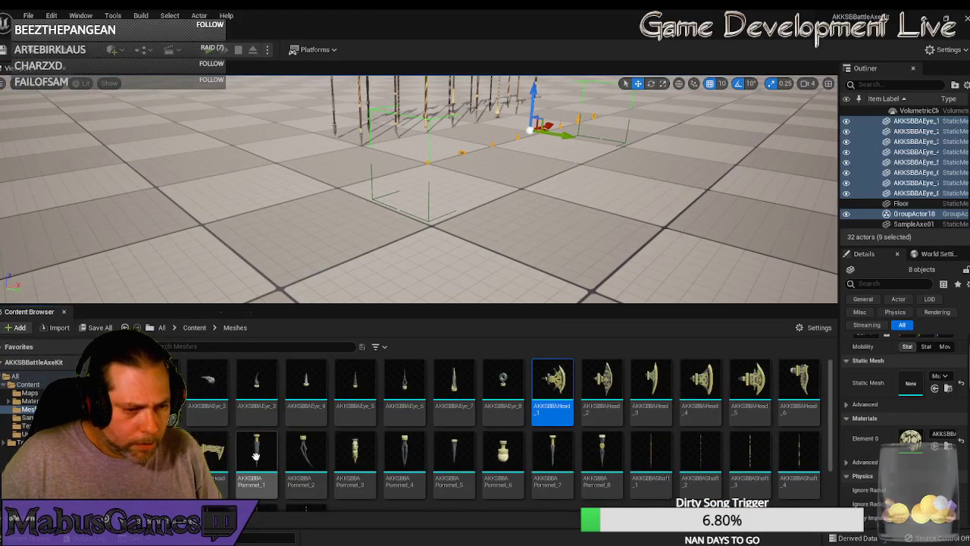
{"action": "left_click", "coordinate": [208, 455], "text": "shift"}
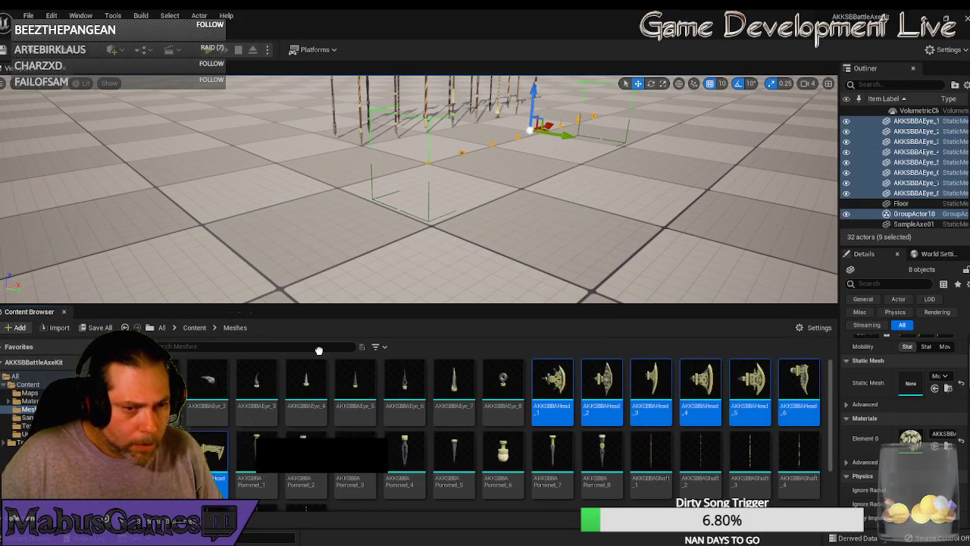
{"action": "left_click_drag", "start_coordinate": [208, 454], "coordinate": [464, 175]}
- Move the stacked axe heads along the Y axis to sit between the eye row and the axes
{"action": "right_click_drag", "start_coordinate": [468, 210], "coordinate": [502, 215]}
{"action": "key", "text": "w"}
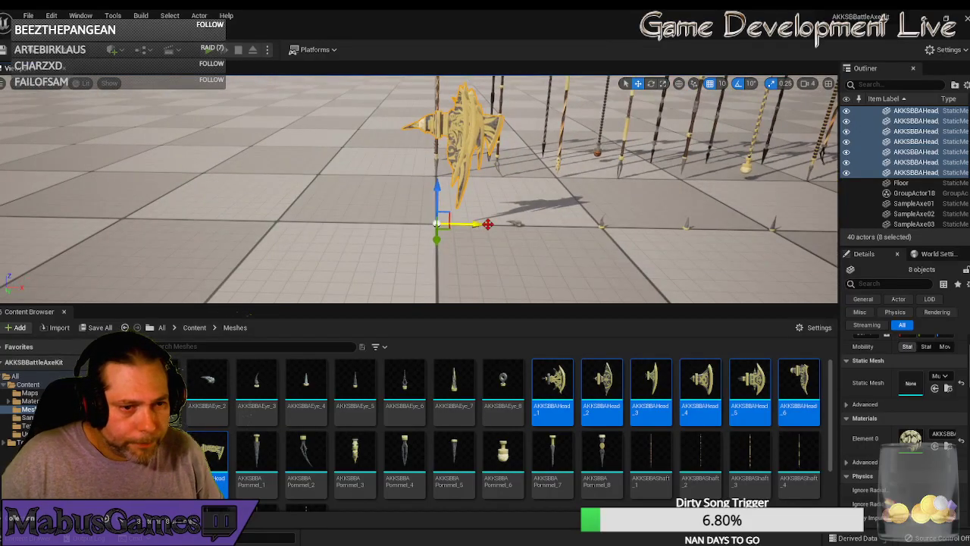
{"action": "key", "text": "a"}
{"action": "right_click_drag", "start_coordinate": [459, 269], "coordinate": [487, 274]}
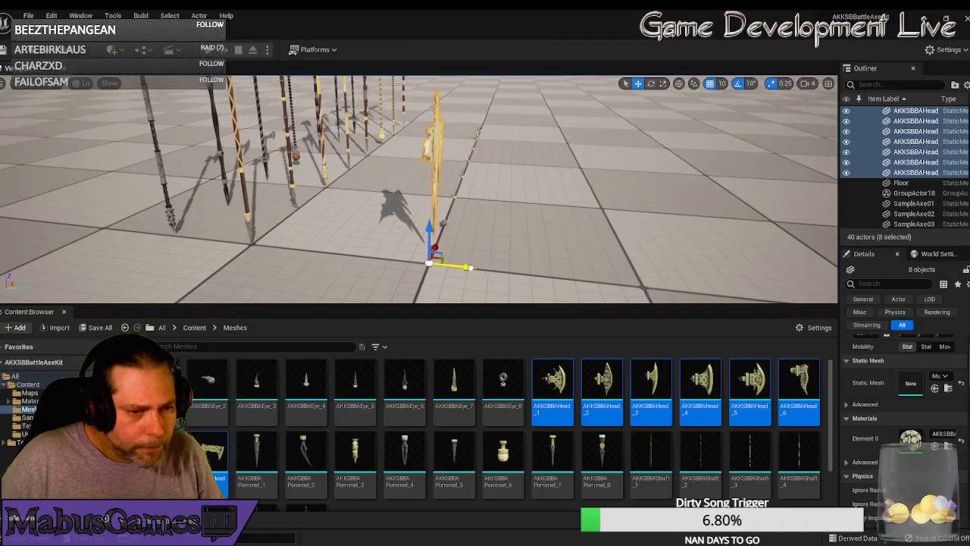
{"action": "left_click_drag", "start_coordinate": [470, 267], "coordinate": [410, 259]}
{"action": "key", "text": "d"}
{"action": "right_click_drag", "start_coordinate": [469, 279], "coordinate": [468, 283]}
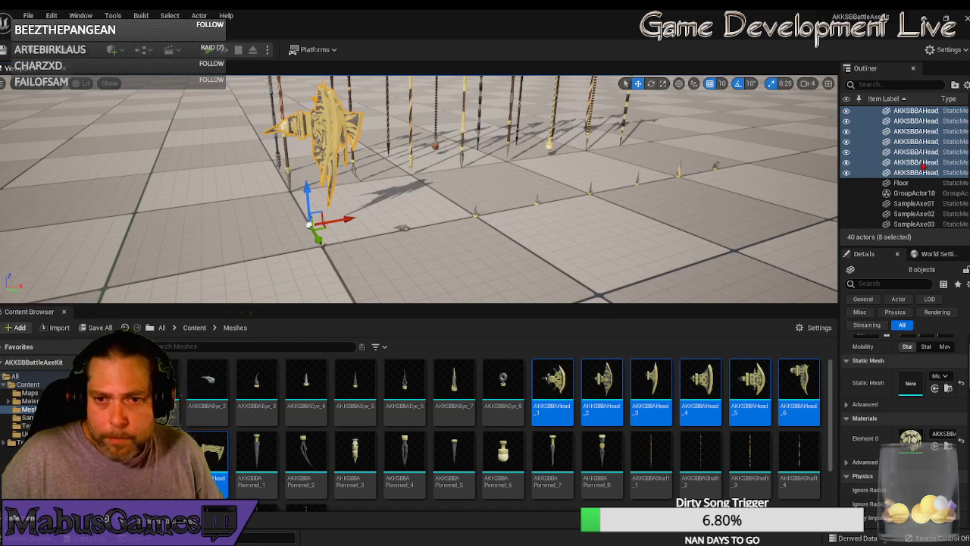
- Leave the first two axe heads at their own positions while shifting the rest of the stack along the X axis
{"action": "scroll", "coordinate": [924, 166], "scroll_direction": "up", "scroll_amount": 2}
{"action": "left_click", "coordinate": [925, 134], "text": "ctrl"}
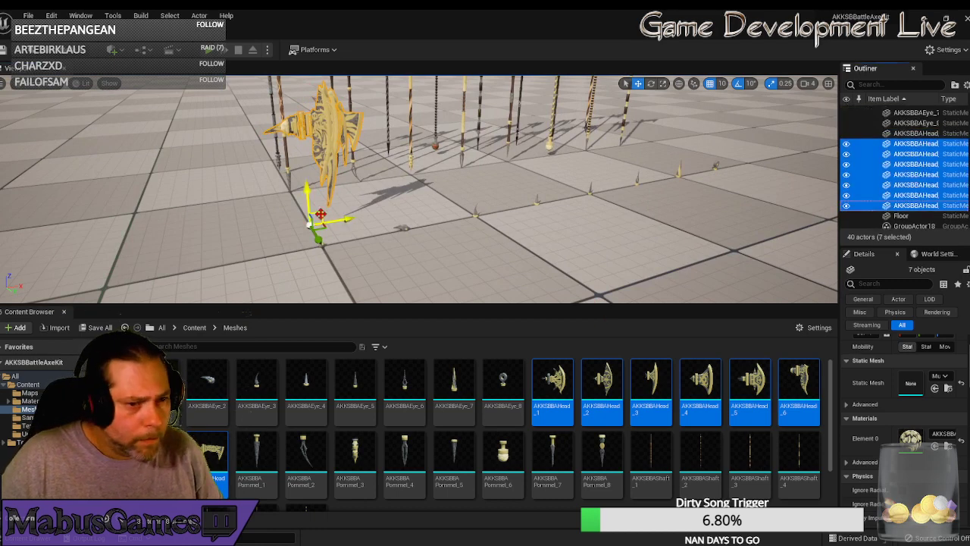
{"action": "left_click_drag", "start_coordinate": [321, 215], "coordinate": [419, 213]}
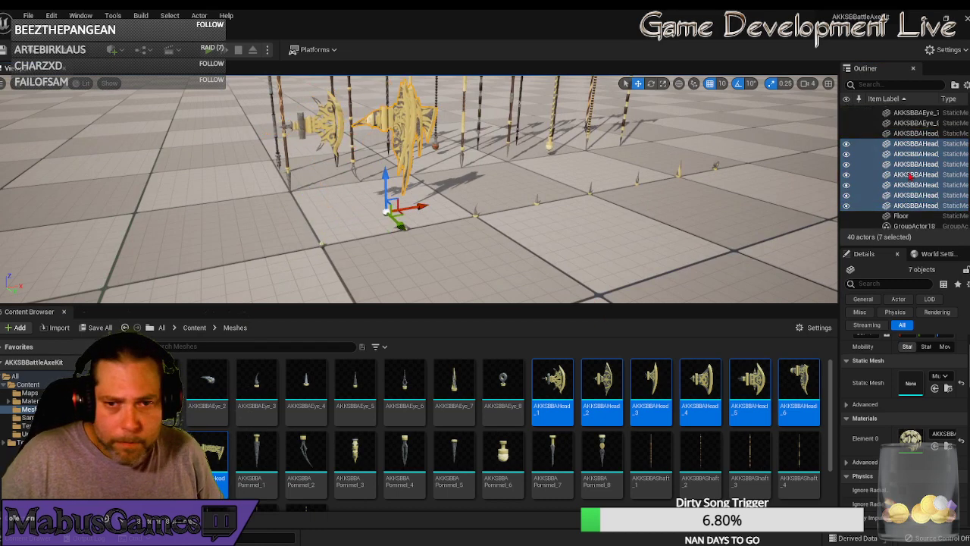
{"action": "left_click", "coordinate": [928, 145], "text": "ctrl"}
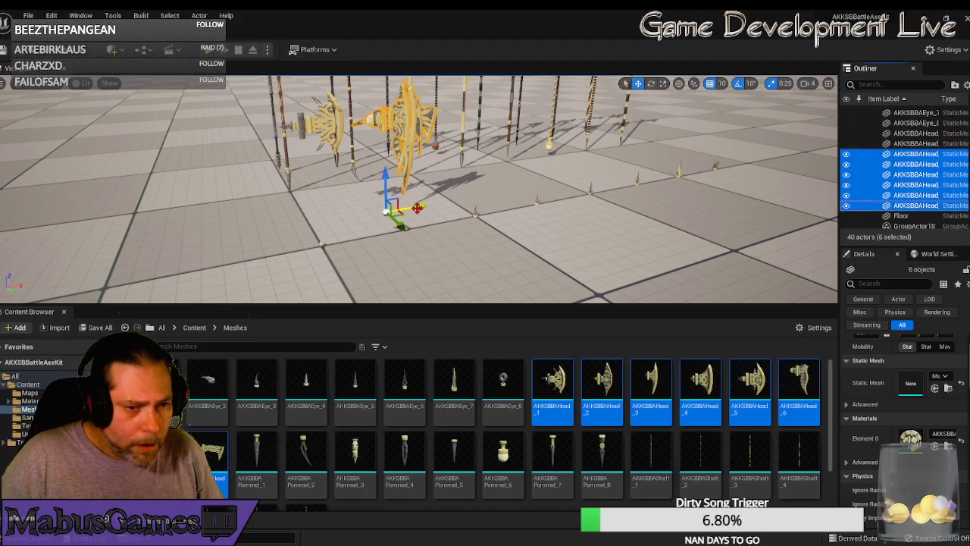
{"action": "left_click_drag", "start_coordinate": [417, 207], "coordinate": [477, 196]}
{"action": "left_click_drag", "start_coordinate": [470, 230], "coordinate": [445, 184]}
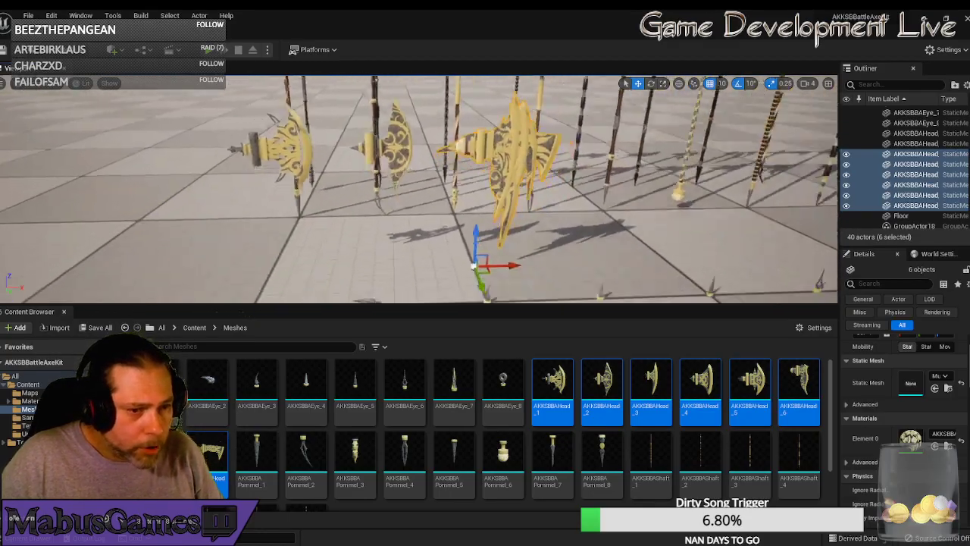
{"action": "right_click_drag", "start_coordinate": [387, 227], "coordinate": [486, 241]}
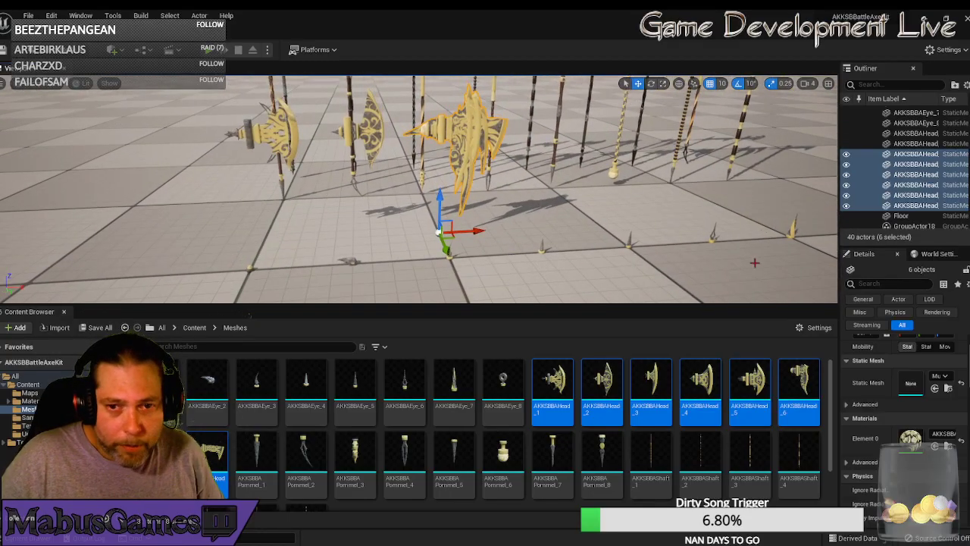
- Spread the remaining six axe heads evenly along the X axis, leaving one behind each corresponding eye mesh
{"action": "left_click", "coordinate": [925, 155], "text": "ctrl"}
{"action": "left_click_drag", "start_coordinate": [488, 233], "coordinate": [635, 223]}
{"action": "left_click", "coordinate": [915, 164], "text": "ctrl"}
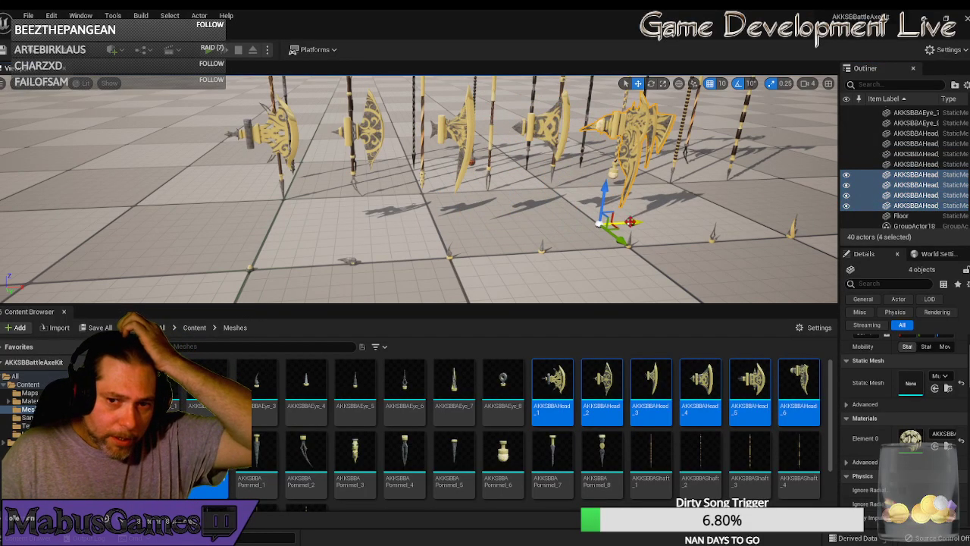
{"action": "left_click", "coordinate": [928, 175], "text": "ctrl"}
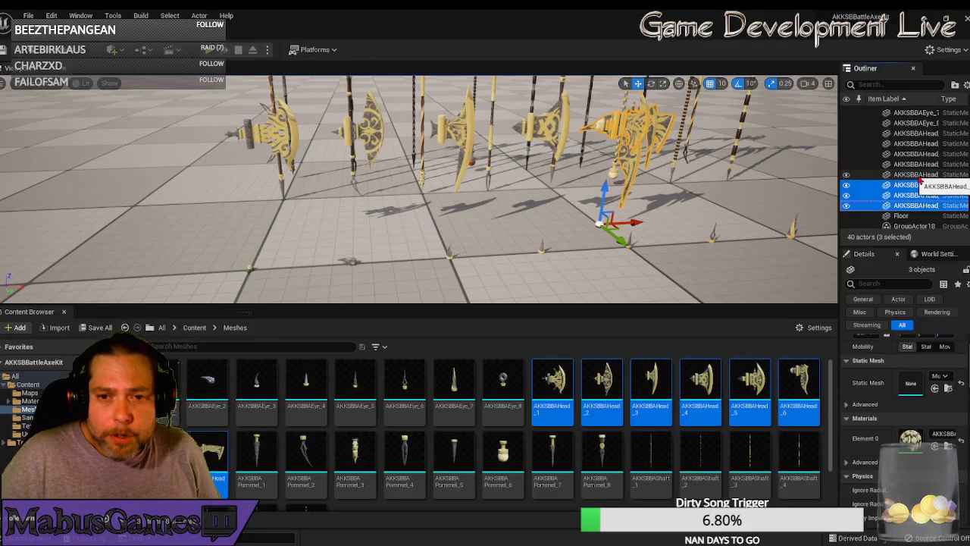
{"action": "left_click_drag", "start_coordinate": [636, 224], "coordinate": [701, 219]}
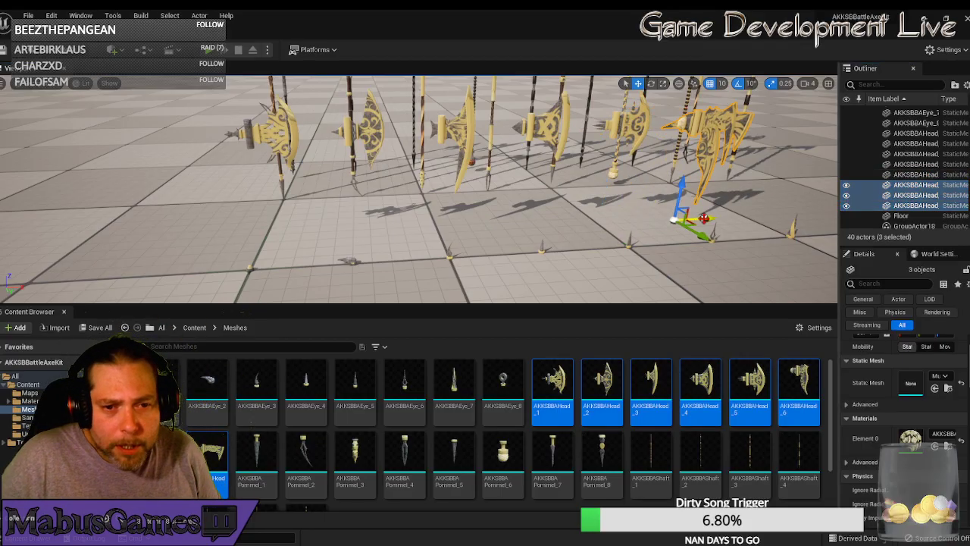
{"action": "right_click_drag", "start_coordinate": [689, 263], "coordinate": [728, 263]}
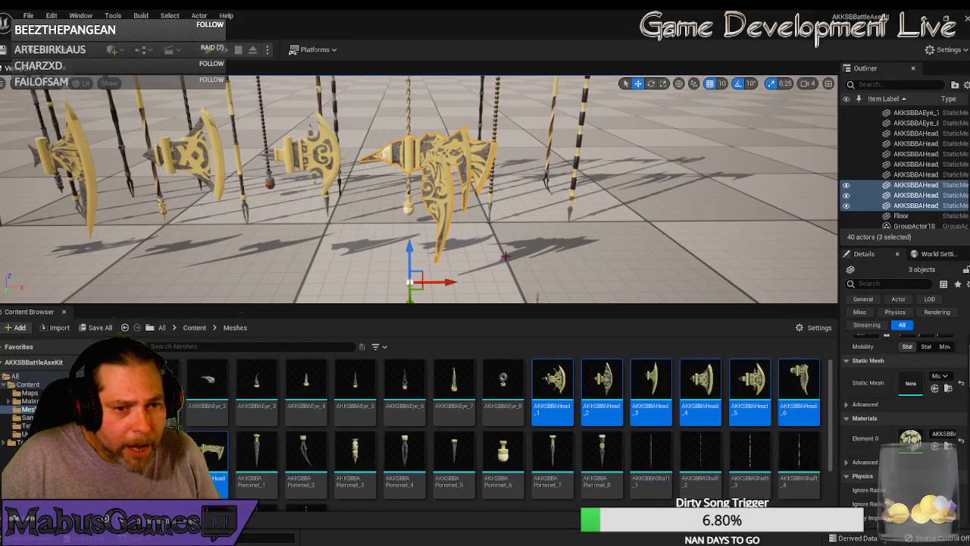
{"action": "right_click_drag", "start_coordinate": [505, 257], "coordinate": [508, 281]}
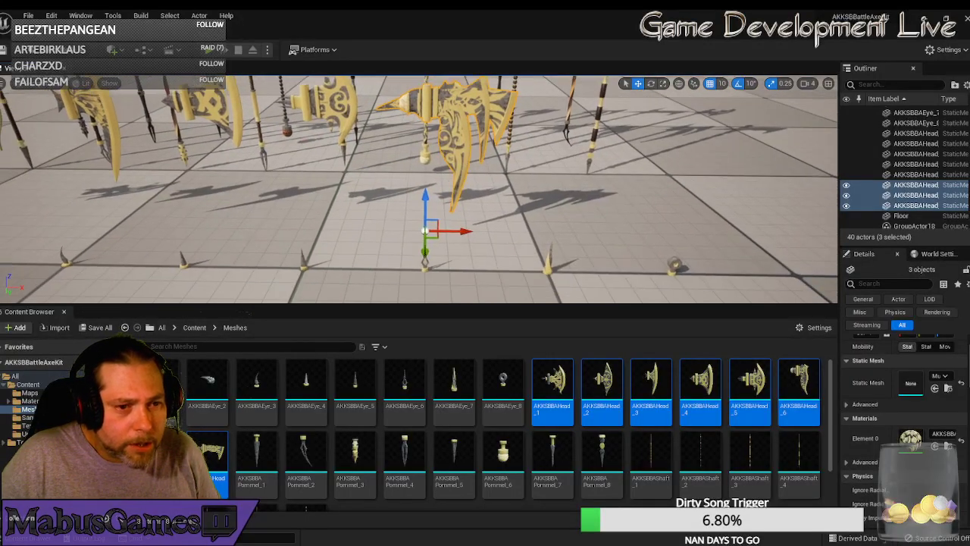
{"action": "left_click", "coordinate": [916, 185], "text": "ctrl"}
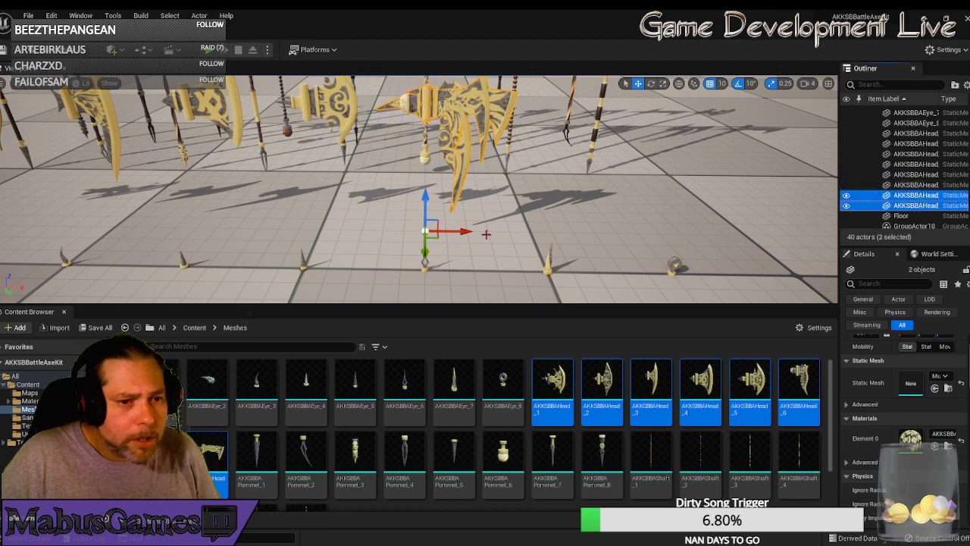
{"action": "left_click_drag", "start_coordinate": [461, 228], "coordinate": [674, 236]}
{"action": "left_click", "coordinate": [913, 196], "text": "ctrl"}
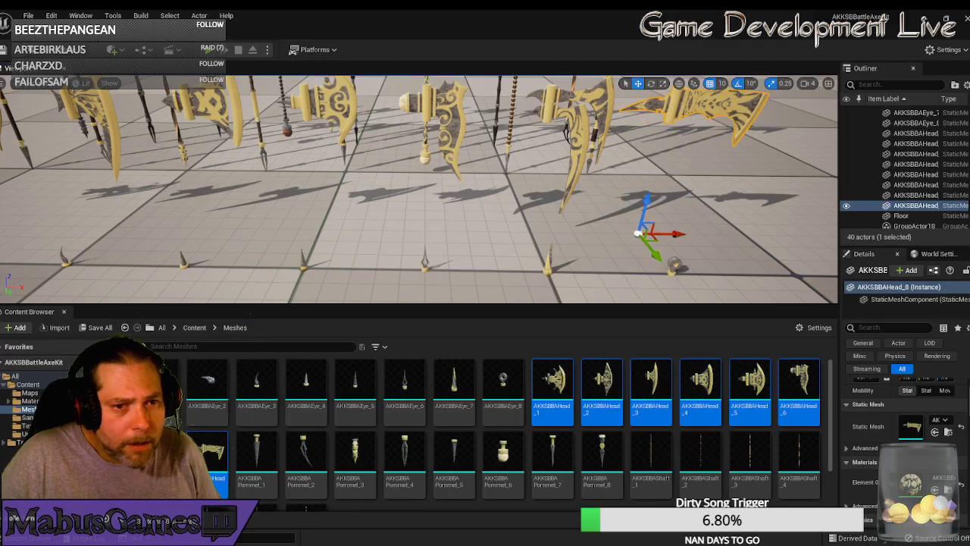
- Select all eight axe heads in the row and combine them into one group
{"action": "left_click_drag", "start_coordinate": [574, 230], "coordinate": [574, 284]}
{"action": "right_click_drag", "start_coordinate": [574, 229], "coordinate": [576, 182]}
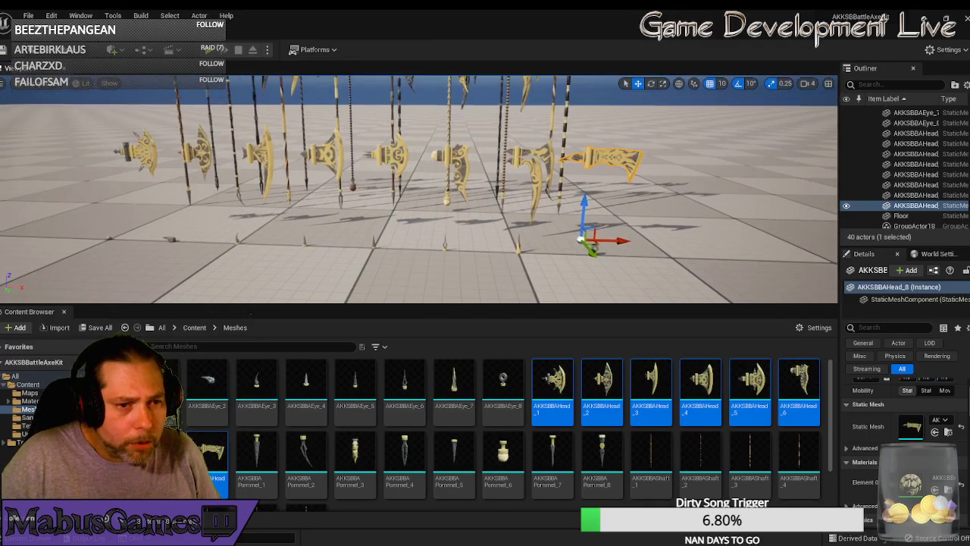
{"action": "left_click", "coordinate": [541, 155], "text": "ctrl"}
{"action": "left_click", "coordinate": [457, 155], "text": "ctrl"}
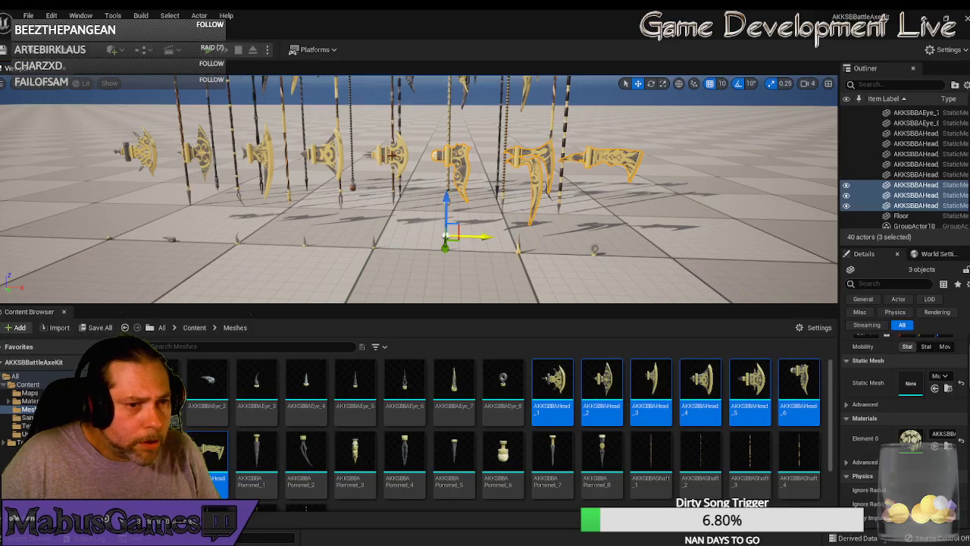
{"action": "left_click", "coordinate": [392, 154], "text": "ctrl"}
{"action": "left_click", "coordinate": [327, 155], "text": "ctrl"}
{"action": "left_click", "coordinate": [269, 156], "text": "ctrl"}
{"action": "left_click", "coordinate": [205, 151], "text": "ctrl"}
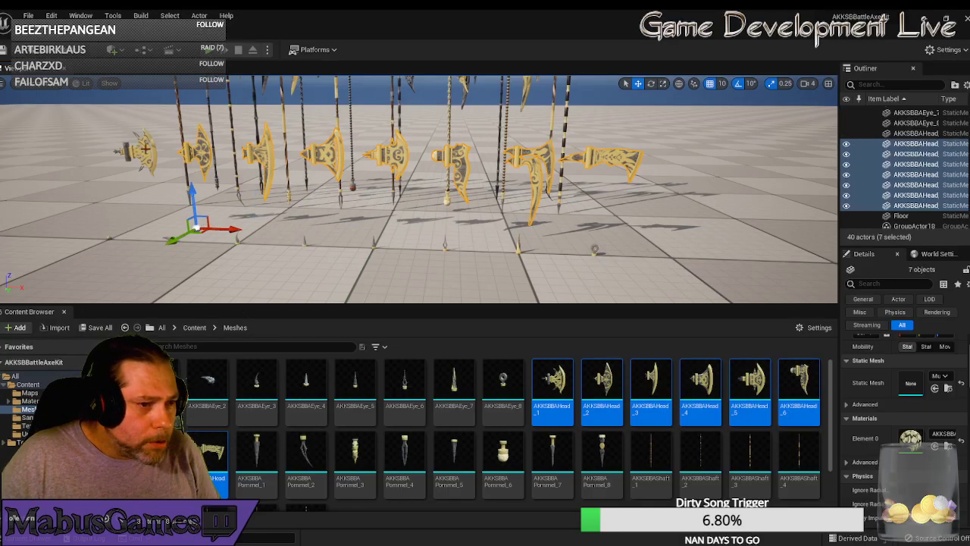
{"action": "left_click", "coordinate": [144, 141], "text": "ctrl"}
{"action": "right_click_drag", "start_coordinate": [156, 145], "coordinate": [288, 144]}
{"action": "right_click_drag", "start_coordinate": [370, 245], "coordinate": [409, 244]}
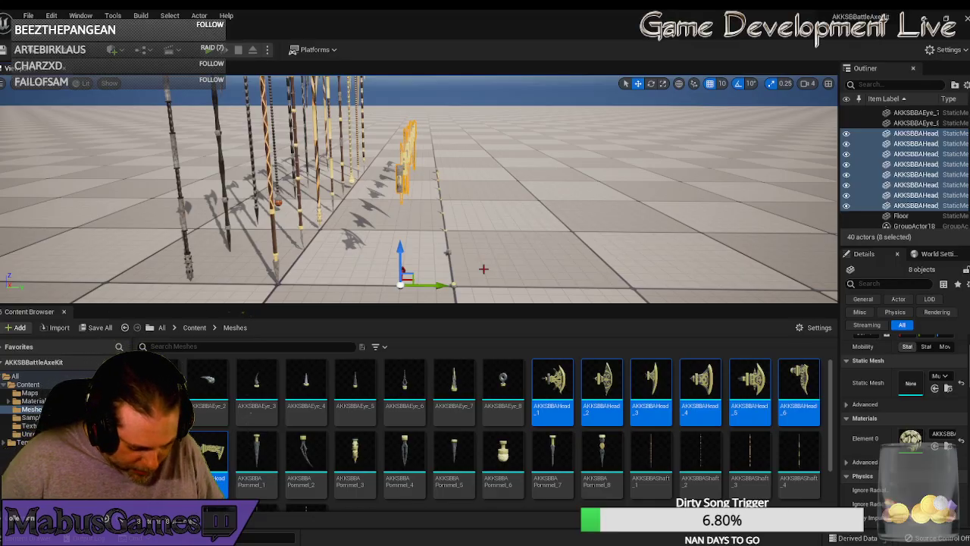
{"action": "key", "text": "ctrl+g"}
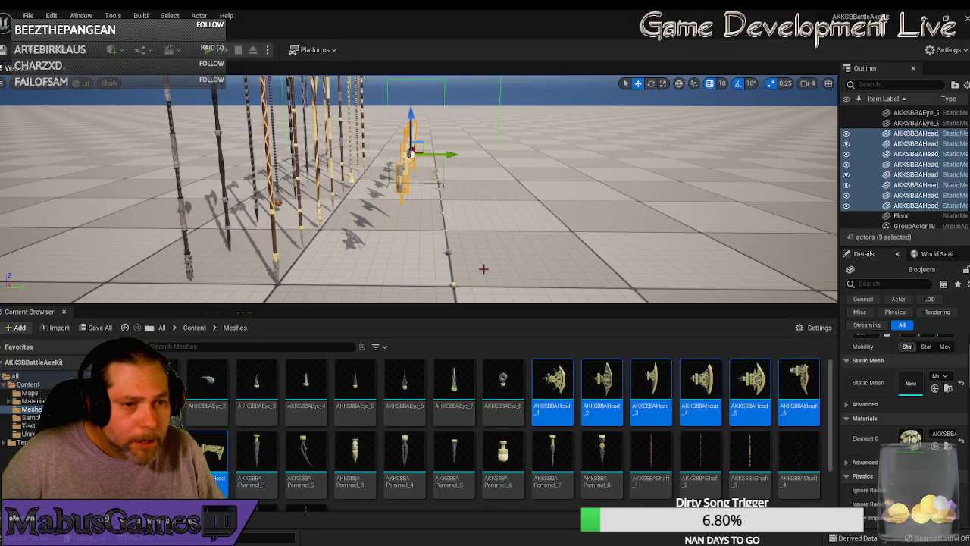
- Lower the axe head group closer to the floor and tilt it about the X axis
{"action": "left_click_drag", "start_coordinate": [413, 130], "coordinate": [422, 168]}
{"action": "key", "text": "e"}
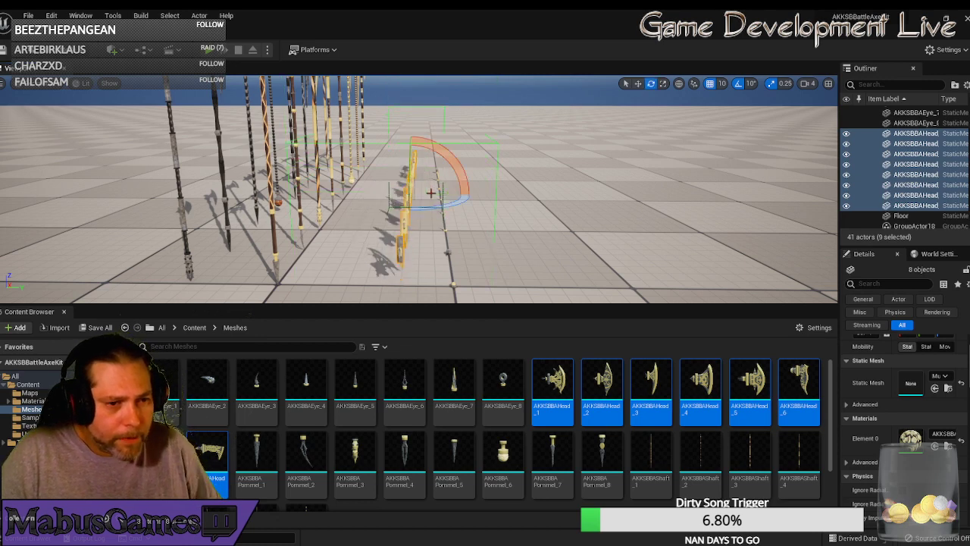
{"action": "left_click_drag", "start_coordinate": [457, 164], "coordinate": [408, 137]}
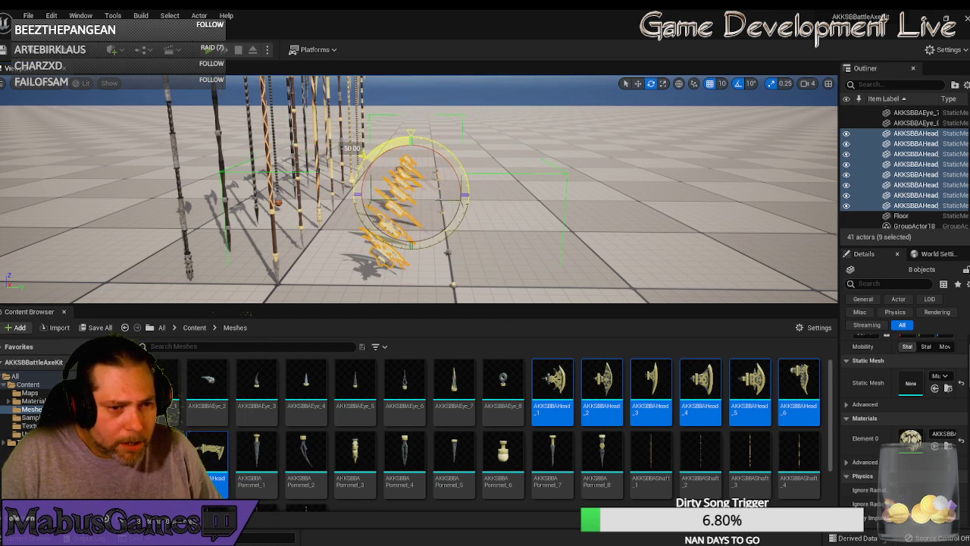
{"action": "left_click_drag", "start_coordinate": [351, 148], "coordinate": [345, 158]}
{"action": "key", "text": "w"}
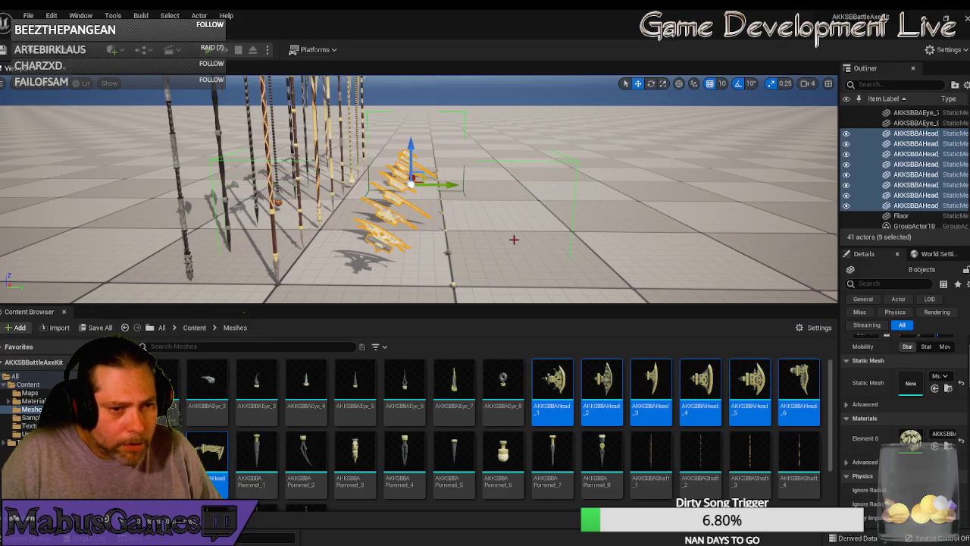
- Save the level together with all modified assets
{"action": "key", "text": "d"}
{"action": "right_click_drag", "start_coordinate": [513, 240], "coordinate": [324, 247]}
{"action": "key", "text": "w"}
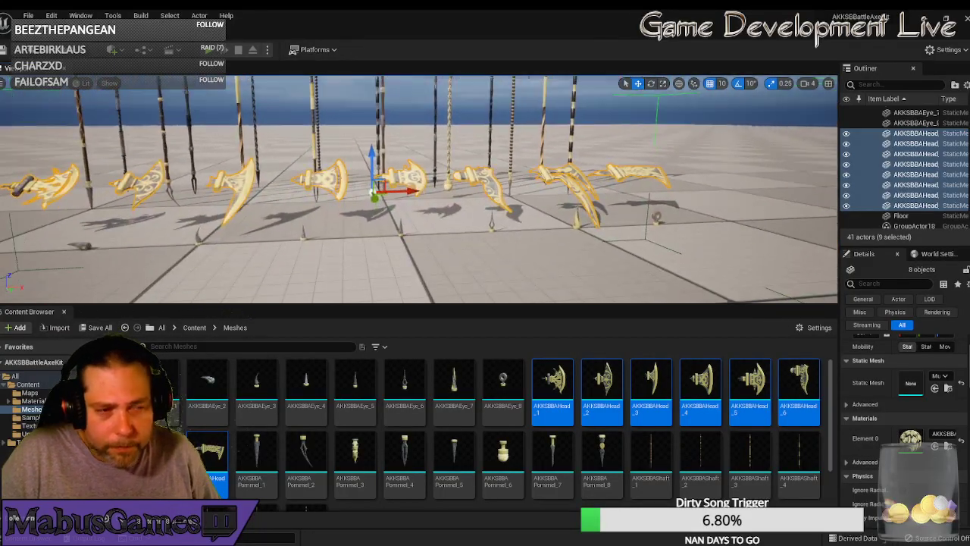
{"action": "left_click", "coordinate": [29, 15]}
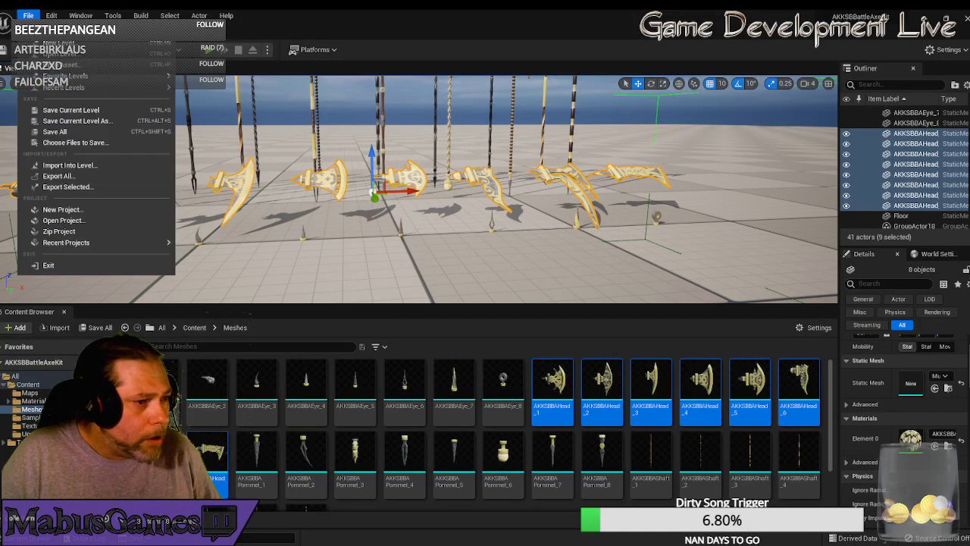
{"action": "left_click", "coordinate": [64, 132]}
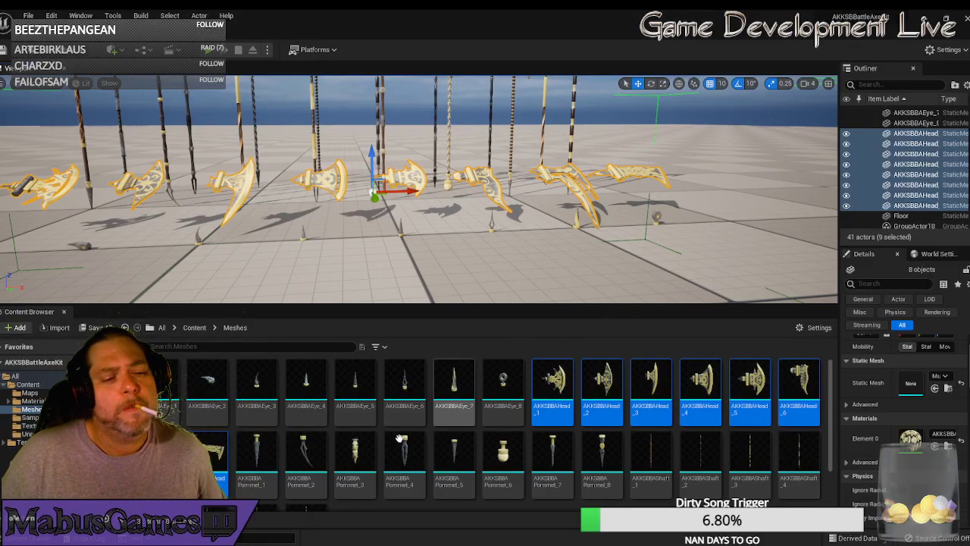
- Place the eight pommel meshes, AKKSBBAPommel_1 through AKKSBBAPommel_8, together on the floor in front of the axe head row
{"action": "left_click", "coordinate": [256, 453]}
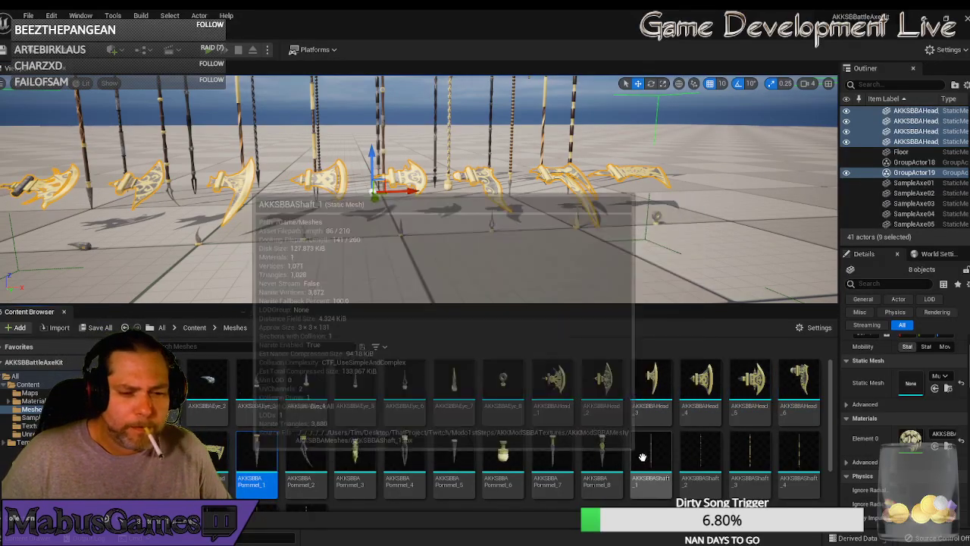
{"action": "left_click", "coordinate": [609, 460], "text": "shift"}
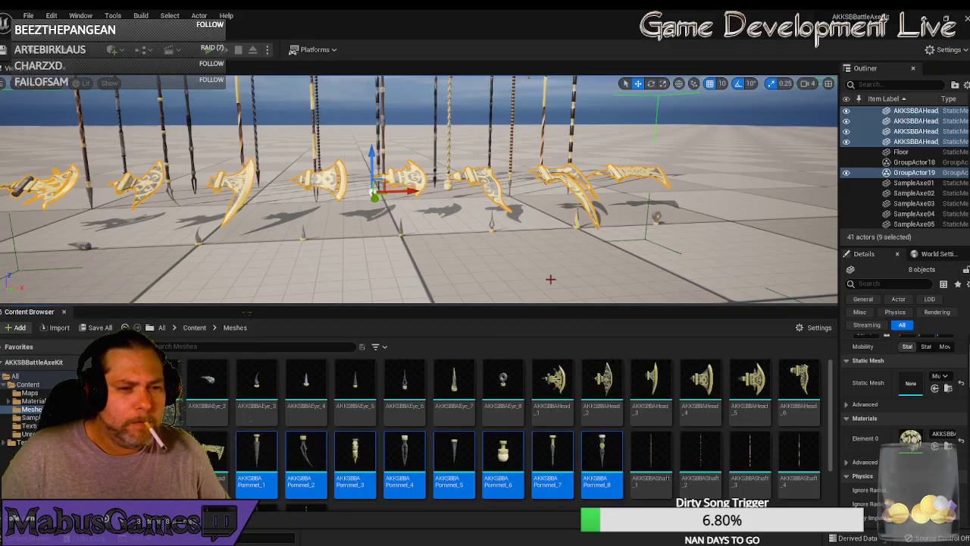
{"action": "scroll", "coordinate": [419, 189], "scroll_direction": "down", "scroll_amount": 5}
{"action": "mouse_move", "coordinate": [552, 277]}
{"action": "right_mouse_down"}
{"action": "mouse_move", "coordinate": [592, 292]}
{"action": "mouse_move", "coordinate": [552, 277]}
{"action": "right_mouse_up"}
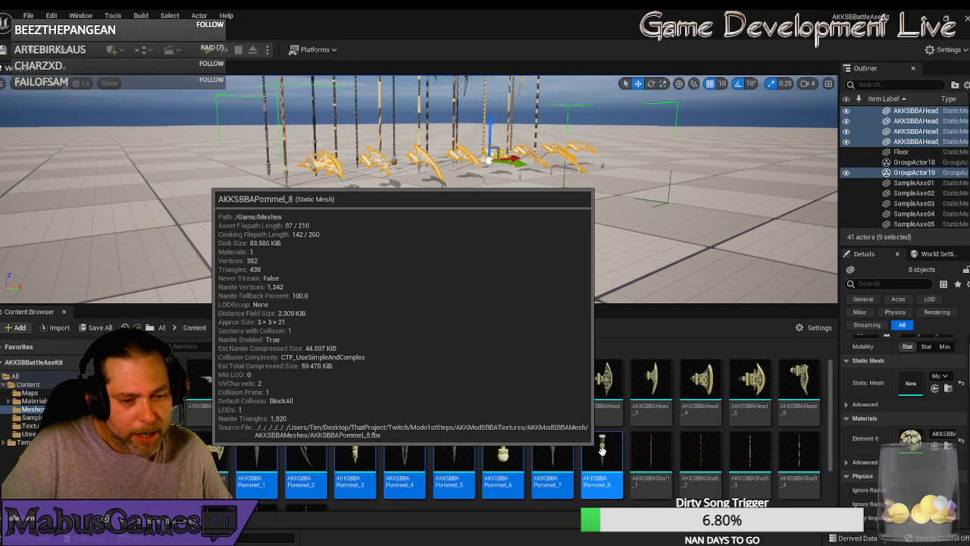
{"action": "left_click_drag", "start_coordinate": [602, 450], "coordinate": [523, 237]}
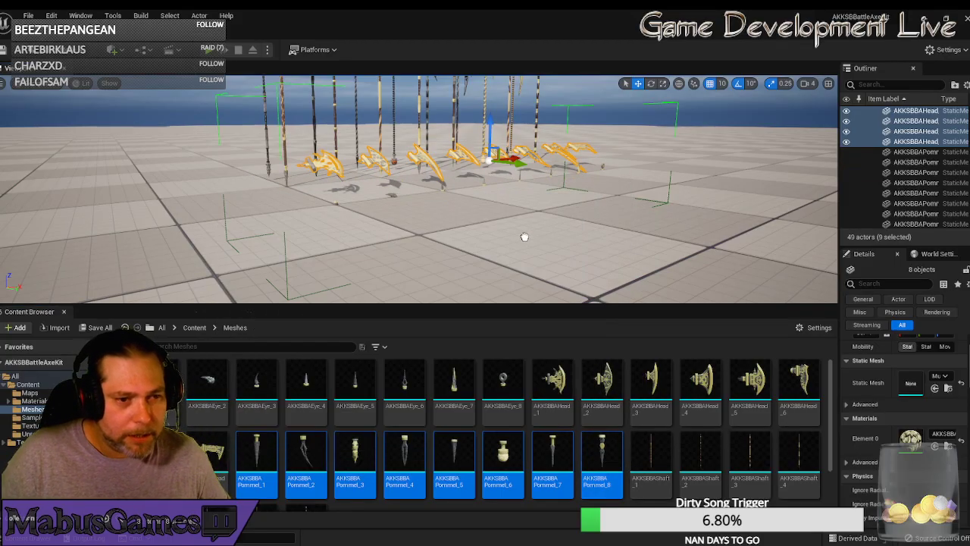
{"action": "left_click_drag", "start_coordinate": [401, 226], "coordinate": [386, 82]}
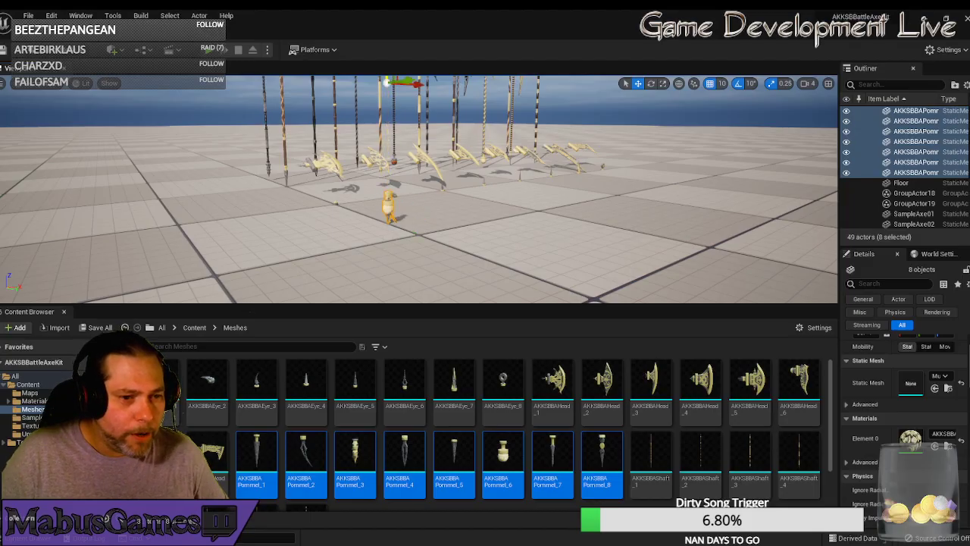
- Shift the stacked pommels along the Y axis, farther away from the axe head row
{"action": "left_click_drag", "start_coordinate": [454, 252], "coordinate": [553, 252], "text": "alt"}
{"action": "right_click_drag", "start_coordinate": [531, 250], "coordinate": [448, 252]}
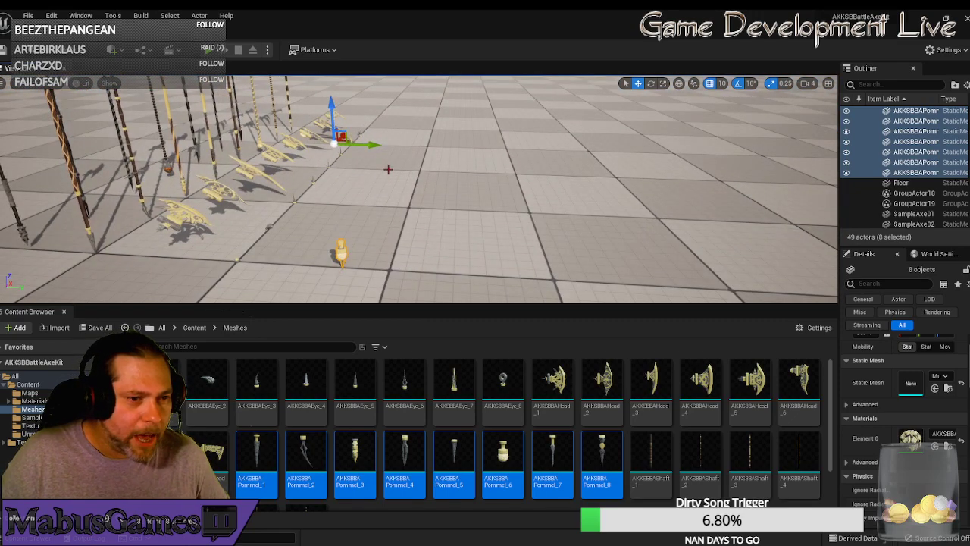
{"action": "left_click_drag", "start_coordinate": [370, 145], "coordinate": [428, 156]}
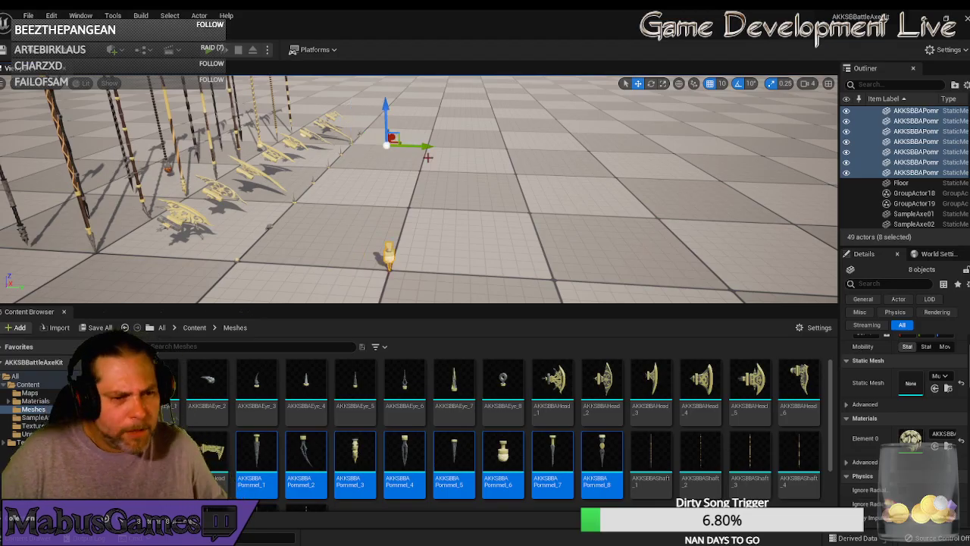
- Offset the stacked pommels along the X axis, leaving the first two behind with even spacing
{"action": "key", "text": "d"}
{"action": "right_click_drag", "start_coordinate": [618, 229], "coordinate": [455, 229]}
{"action": "scroll", "coordinate": [859, 184], "scroll_direction": "up", "scroll_amount": 2}
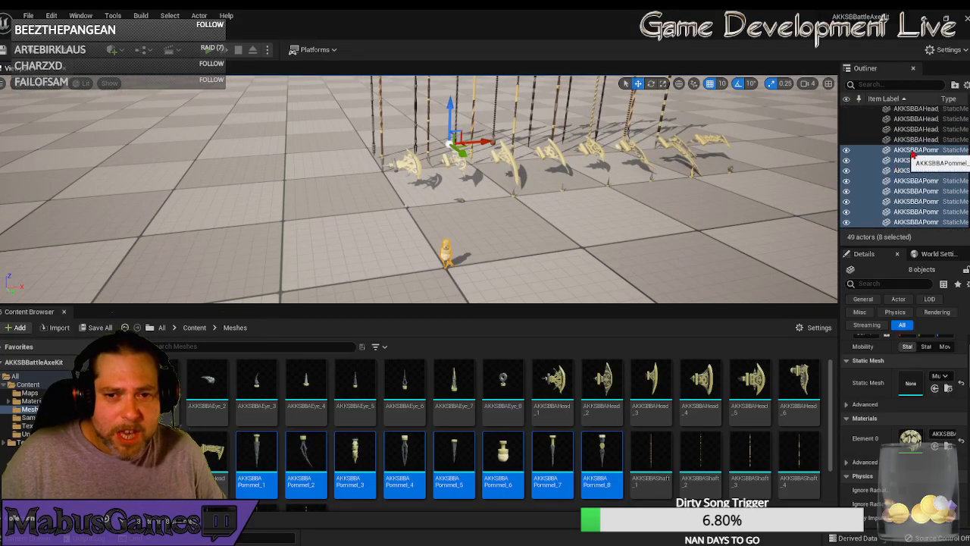
{"action": "left_click", "coordinate": [909, 150], "text": "ctrl"}
{"action": "left_click_drag", "start_coordinate": [480, 141], "coordinate": [642, 138]}
{"action": "left_click", "coordinate": [914, 160], "text": "ctrl"}
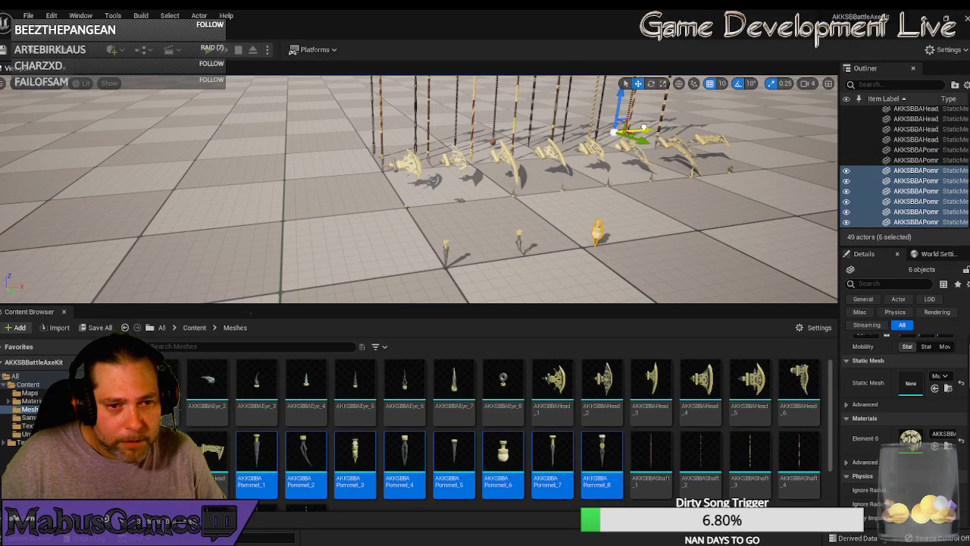
- Spread the remaining six pommels evenly along the X axis, dropping one from the selection after each move
{"action": "left_click_drag", "start_coordinate": [643, 128], "coordinate": [803, 124]}
{"action": "left_click", "coordinate": [913, 172], "text": "ctrl"}
{"action": "left_click", "coordinate": [913, 181], "text": "ctrl"}
{"action": "left_click", "coordinate": [910, 191], "text": "ctrl"}
{"action": "right_click_drag", "start_coordinate": [804, 123], "coordinate": [814, 124]}
{"action": "mouse_move", "coordinate": [769, 261]}
{"action": "right_mouse_down"}
{"action": "mouse_move", "coordinate": [743, 260]}
{"action": "mouse_move", "coordinate": [768, 261]}
{"action": "right_mouse_up"}
{"action": "left_click", "coordinate": [914, 201], "text": "ctrl"}
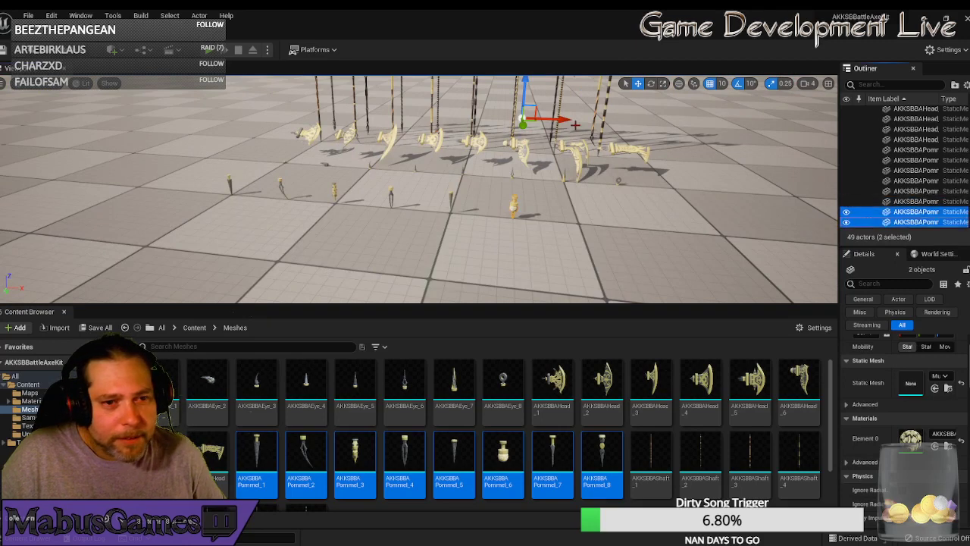
{"action": "left_click_drag", "start_coordinate": [564, 120], "coordinate": [699, 124]}
- Select all eight pommels in the row and combine them into one group
{"action": "left_click", "coordinate": [916, 222]}
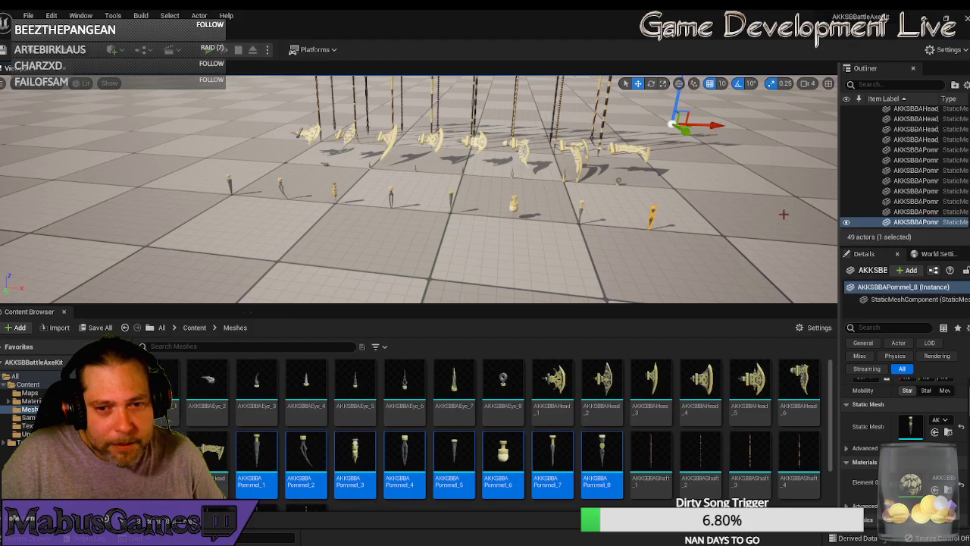
{"action": "left_click", "coordinate": [581, 203], "text": "ctrl"}
{"action": "left_click", "coordinate": [515, 200], "text": "ctrl"}
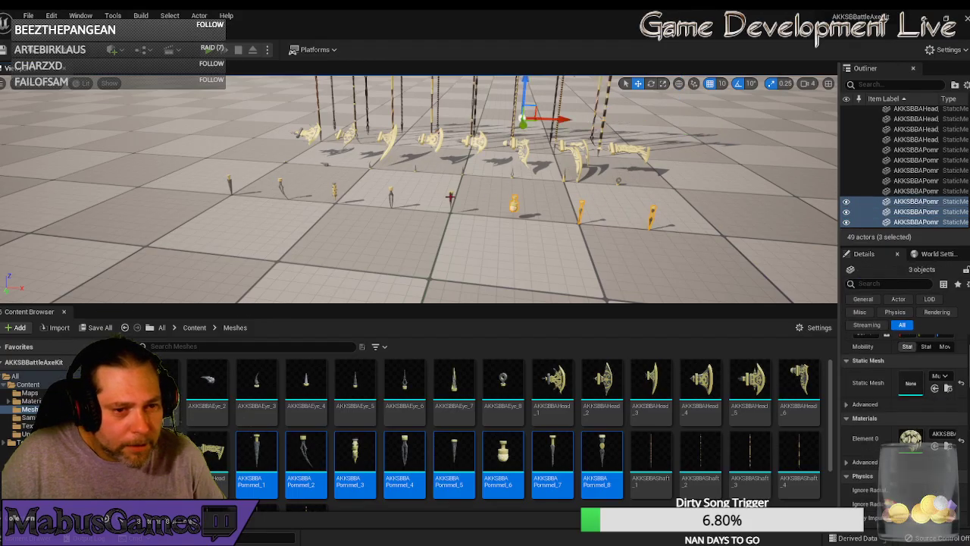
{"action": "left_click", "coordinate": [451, 197], "text": "ctrl"}
{"action": "left_click", "coordinate": [391, 196], "text": "ctrl"}
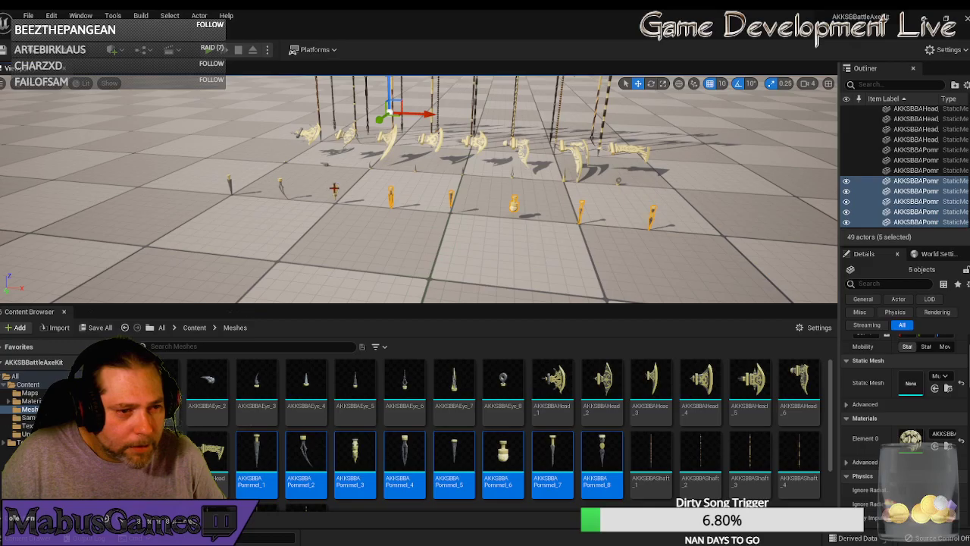
{"action": "left_click", "coordinate": [334, 190], "text": "ctrl"}
{"action": "left_click", "coordinate": [280, 182], "text": "ctrl"}
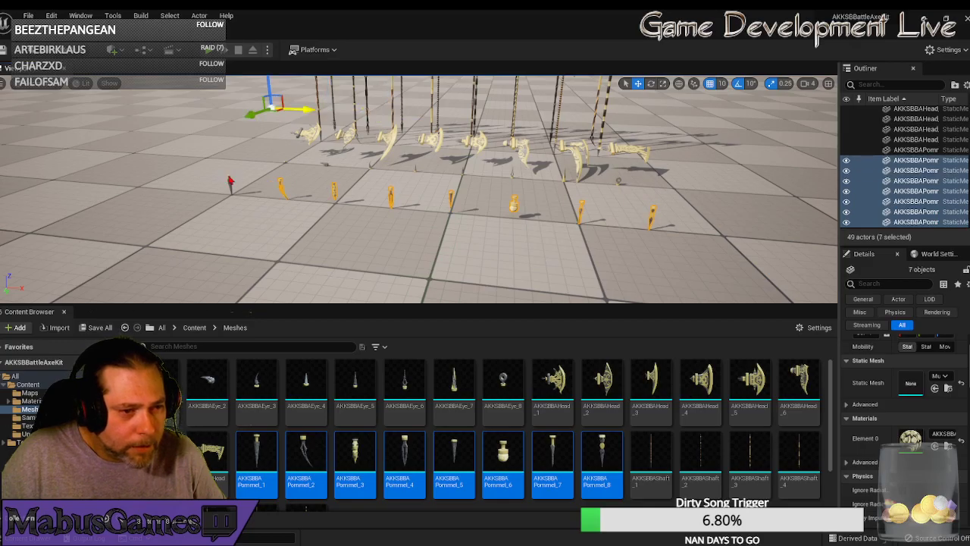
{"action": "left_click", "coordinate": [229, 181], "text": "ctrl"}
{"action": "key", "text": "ctrl+g"}
- Rotate the pommel group by -90° about the X axis and lower it onto the floor with grid snapping temporarily off
{"action": "key", "text": "e"}
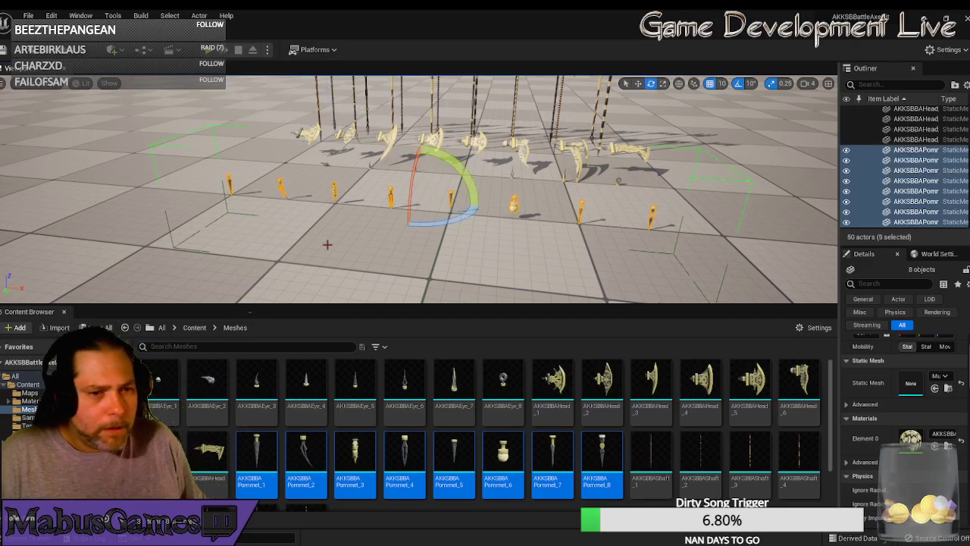
{"action": "left_click_drag", "start_coordinate": [421, 138], "coordinate": [432, 176]}
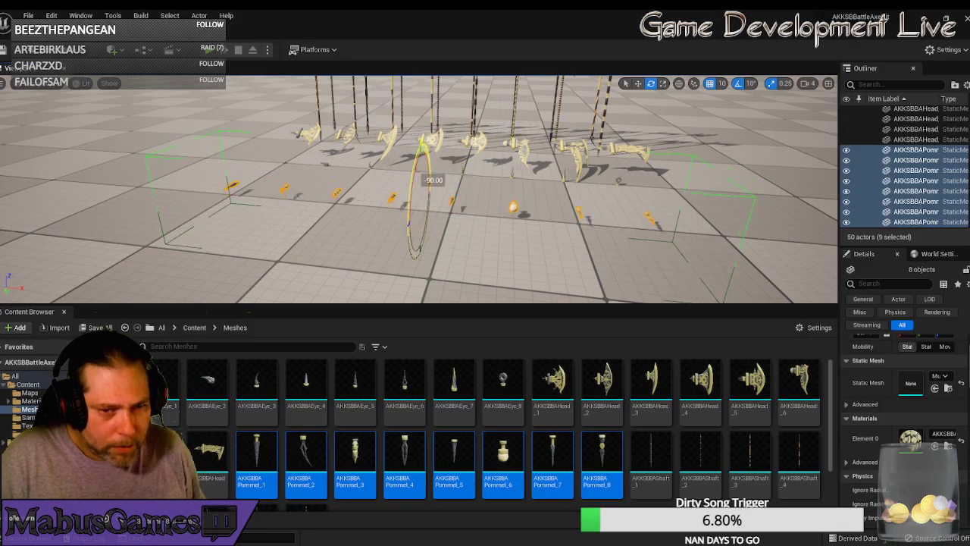
{"action": "key", "text": "w"}
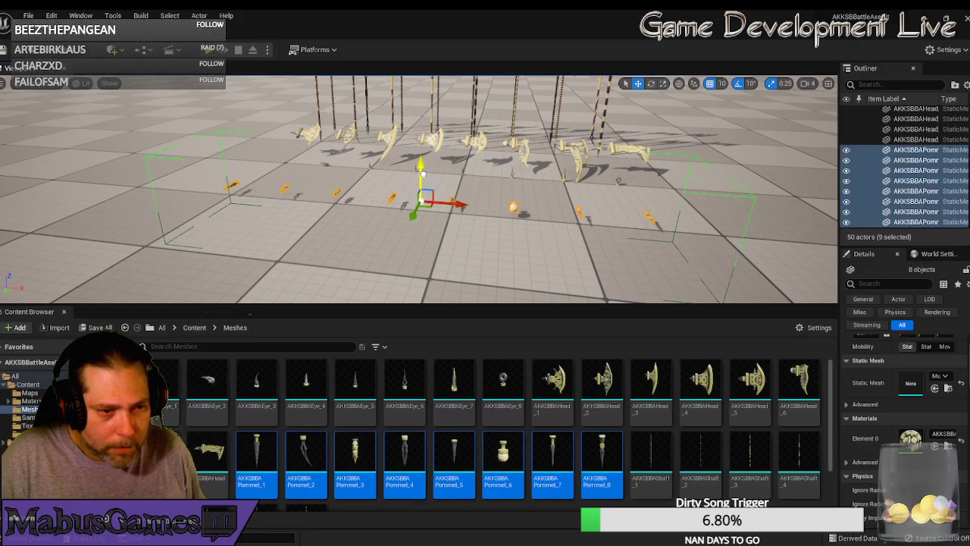
{"action": "mouse_move", "coordinate": [483, 270]}
{"action": "right_mouse_down"}
{"action": "mouse_move", "coordinate": [409, 269]}
{"action": "mouse_move", "coordinate": [485, 268]}
{"action": "mouse_move", "coordinate": [475, 282]}
{"action": "mouse_move", "coordinate": [473, 257]}
{"action": "right_mouse_up"}
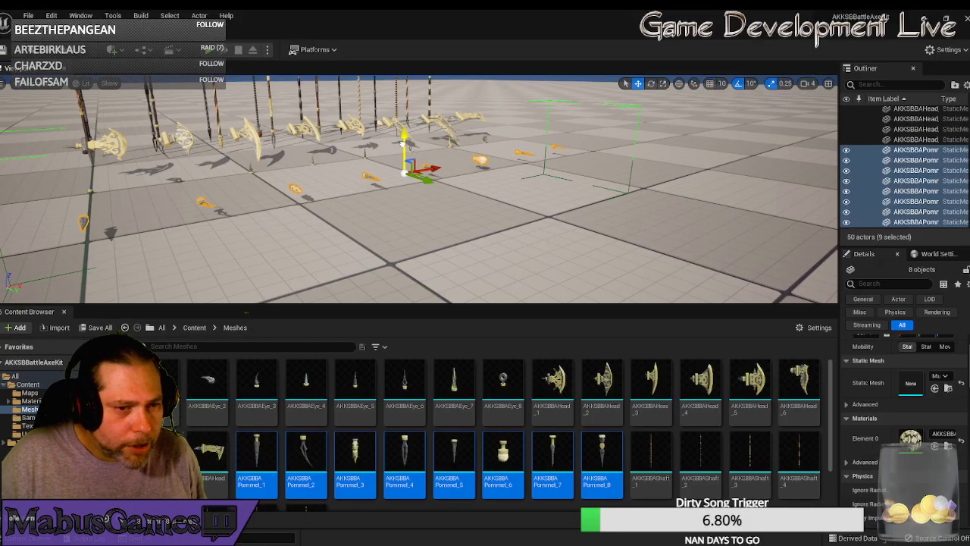
{"action": "left_click_drag", "start_coordinate": [404, 144], "coordinate": [403, 158]}
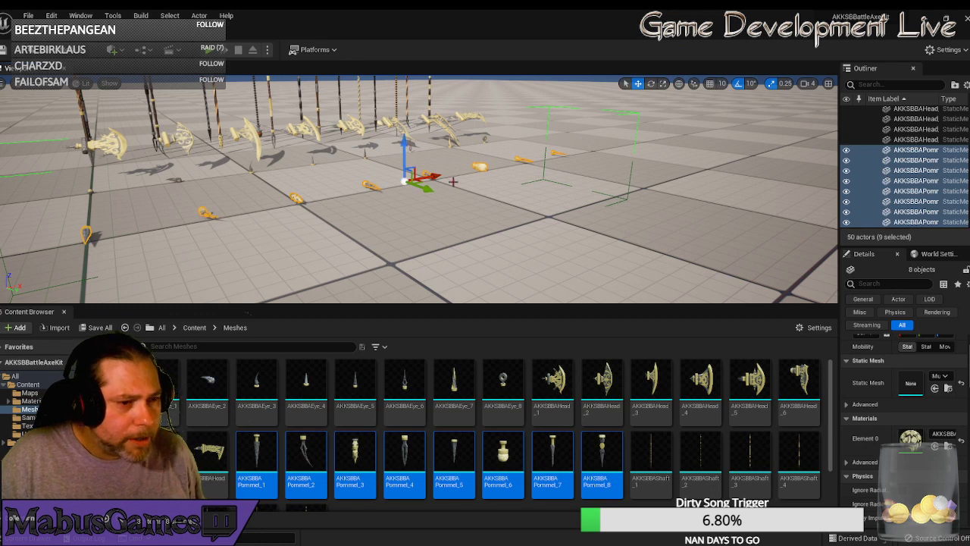
{"action": "left_click", "coordinate": [711, 84]}
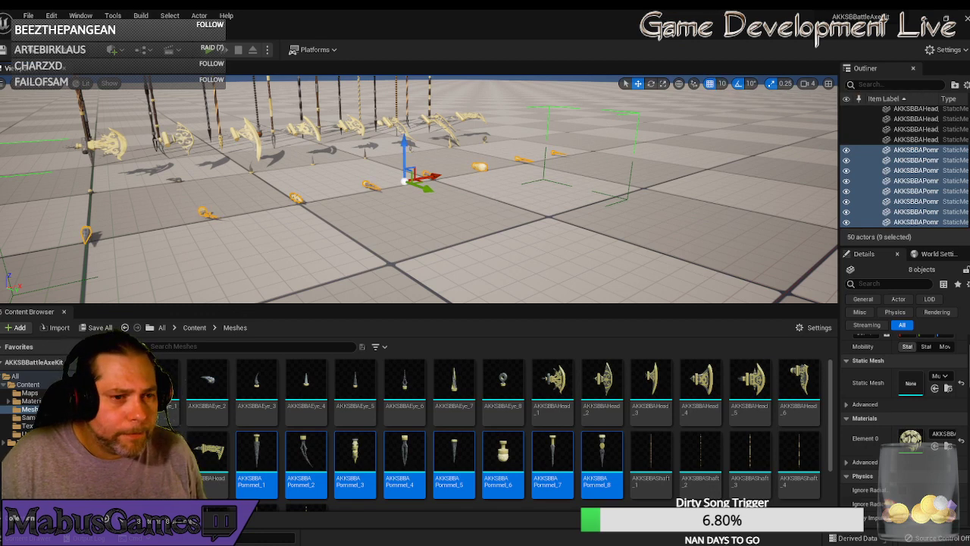
- Place the eight shaft meshes, AKKSBBAShaft_1 through AKKSBBAShaft_8, together on the floor near the start of the pommel row
{"action": "right_click_drag", "start_coordinate": [493, 202], "coordinate": [435, 190]}
{"action": "left_click", "coordinate": [645, 450]}
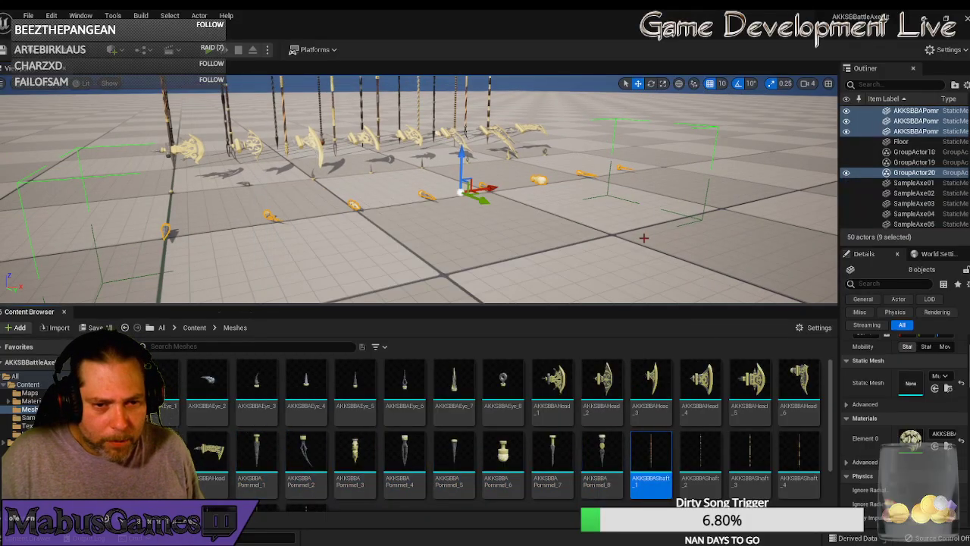
{"action": "right_click_drag", "start_coordinate": [644, 244], "coordinate": [645, 250]}
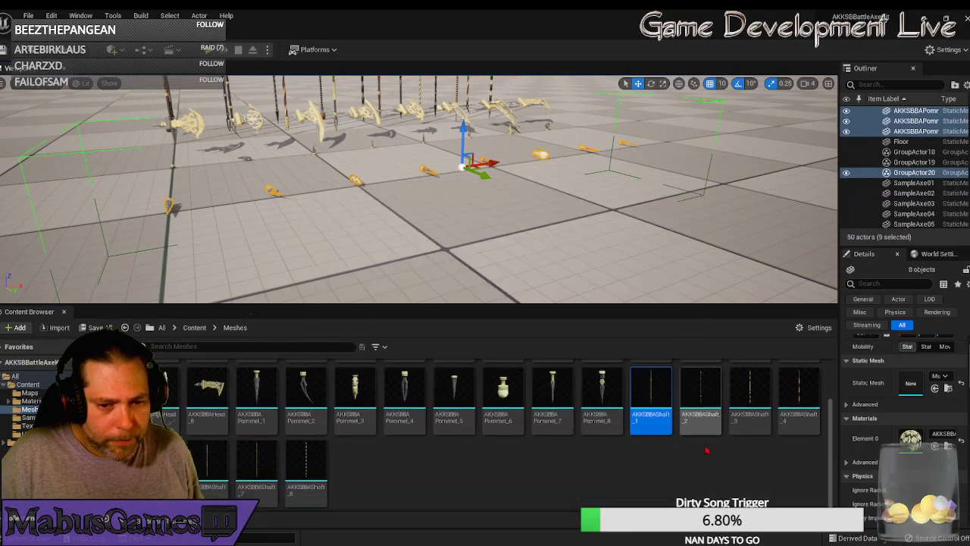
{"action": "scroll", "coordinate": [347, 430], "scroll_direction": "down", "scroll_amount": 1}
{"action": "left_click", "coordinate": [306, 466], "text": "shift"}
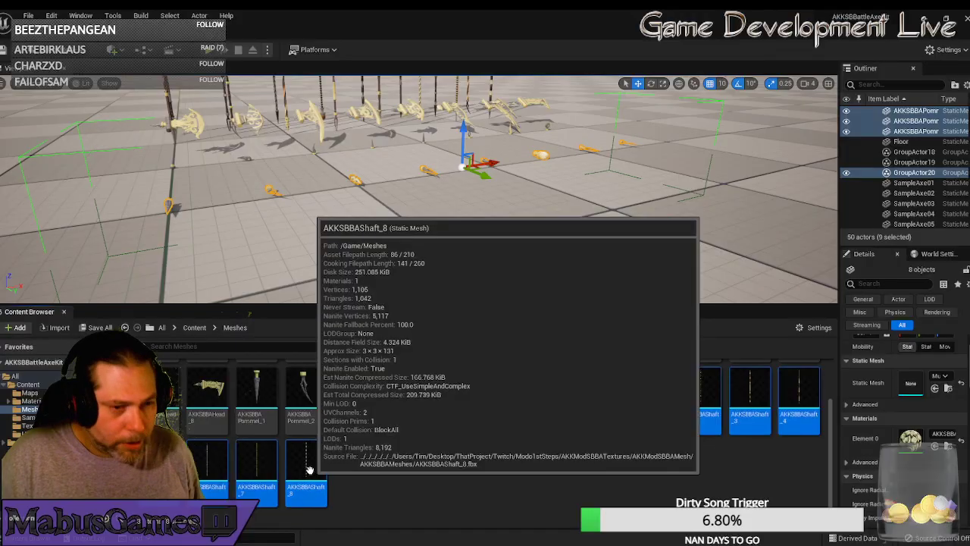
{"action": "left_click_drag", "start_coordinate": [305, 466], "coordinate": [231, 244]}
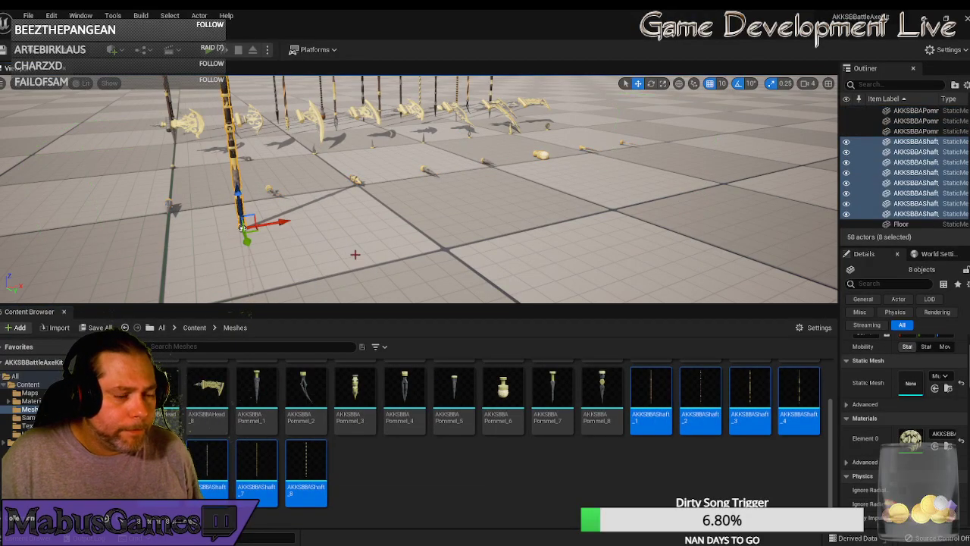
- Line the stacked shafts up with the first pommel in X and Y, and rotate them to lie flat along X
{"action": "key", "text": "f"}
{"action": "right_click_drag", "start_coordinate": [425, 189], "coordinate": [561, 201]}
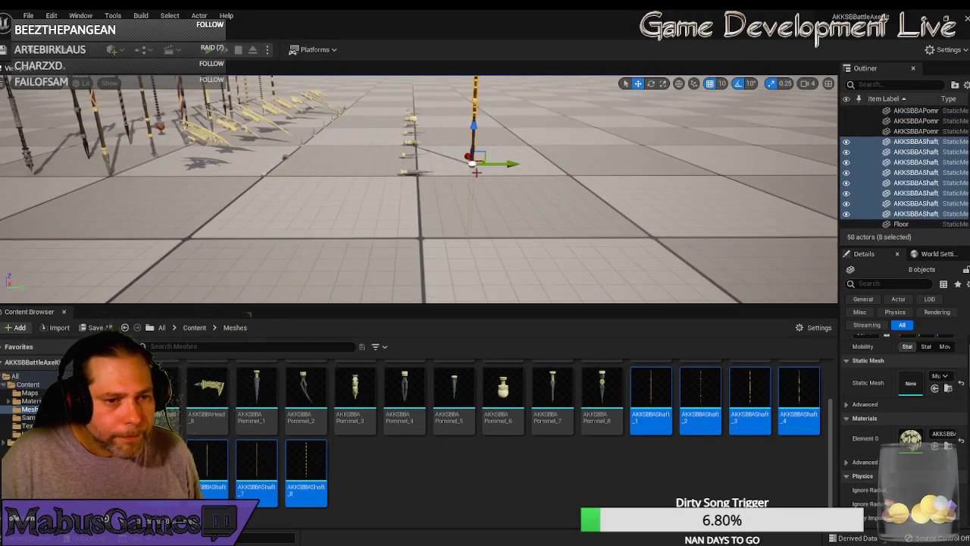
{"action": "left_click_drag", "start_coordinate": [506, 164], "coordinate": [452, 165]}
{"action": "right_click_drag", "start_coordinate": [453, 164], "coordinate": [284, 170]}
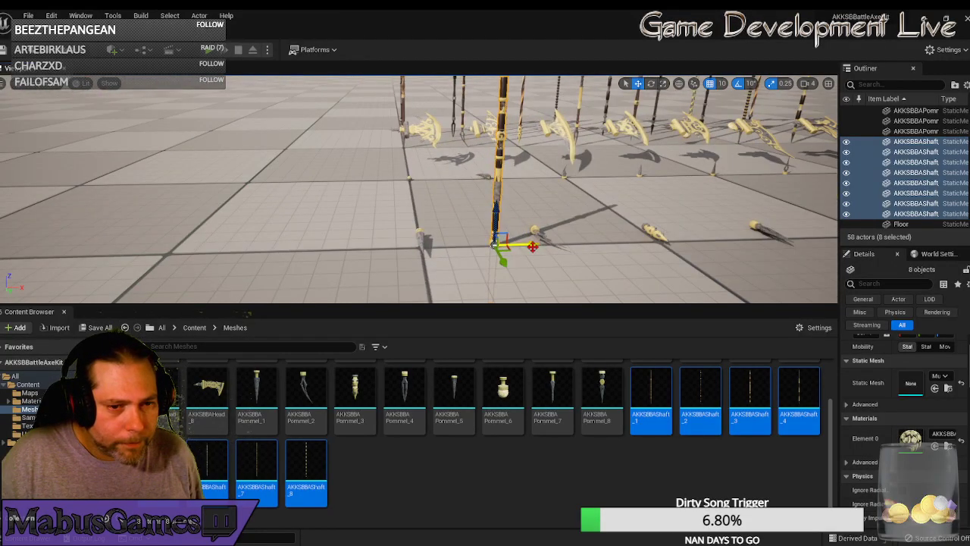
{"action": "left_click_drag", "start_coordinate": [535, 243], "coordinate": [457, 237]}
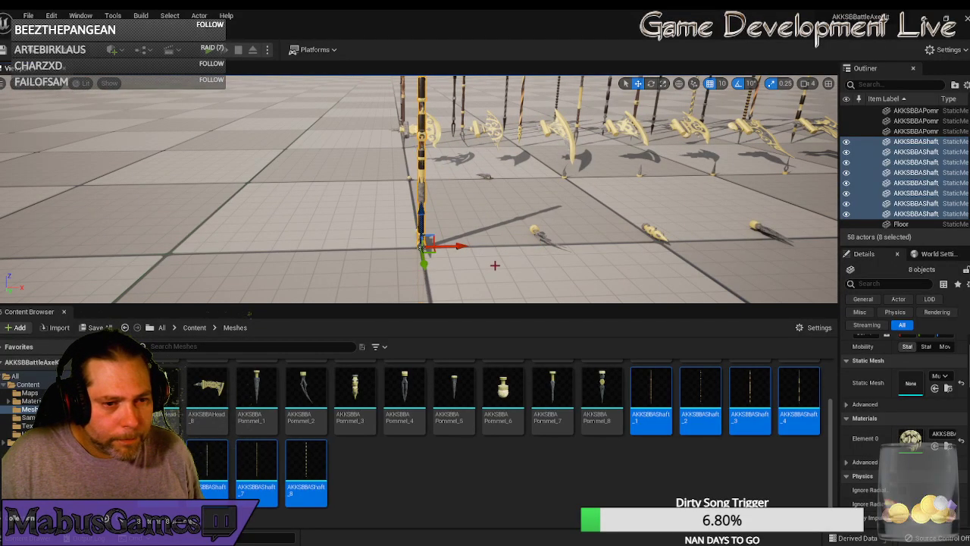
{"action": "key", "text": "e"}
{"action": "left_click_drag", "start_coordinate": [390, 197], "coordinate": [405, 203]}
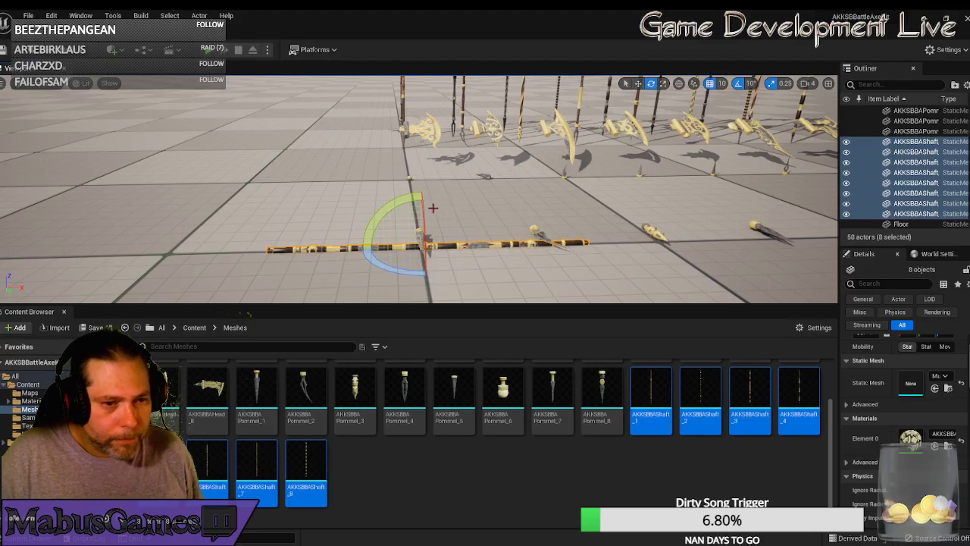
- Move the flat shafts along Y toward the axe heads and along X to between the second and third pommels
{"action": "key", "text": "r"}
{"action": "right_click_drag", "start_coordinate": [487, 283], "coordinate": [644, 282]}
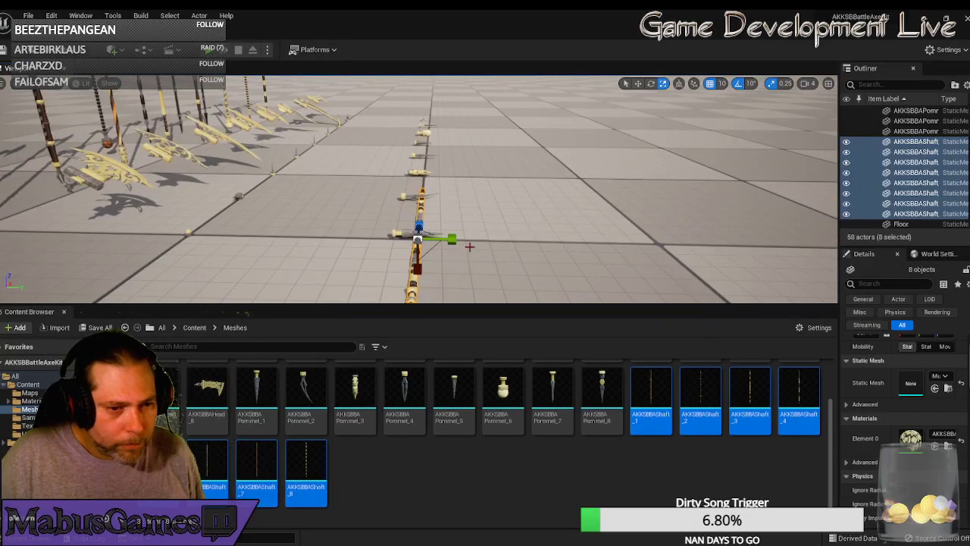
{"action": "key", "text": "w"}
{"action": "left_click_drag", "start_coordinate": [452, 240], "coordinate": [407, 232]}
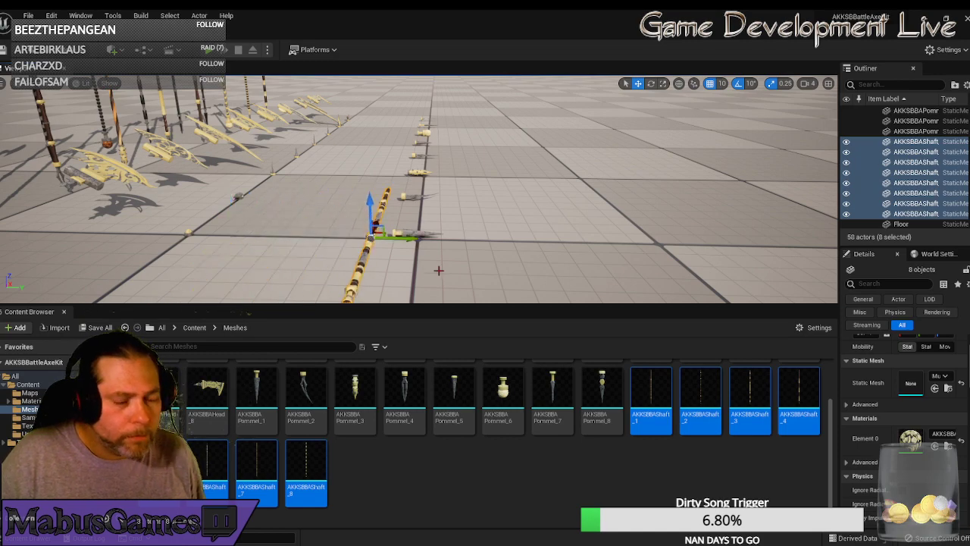
{"action": "right_click_drag", "start_coordinate": [474, 271], "coordinate": [393, 257]}
{"action": "right_click_drag", "start_coordinate": [292, 237], "coordinate": [273, 235]}
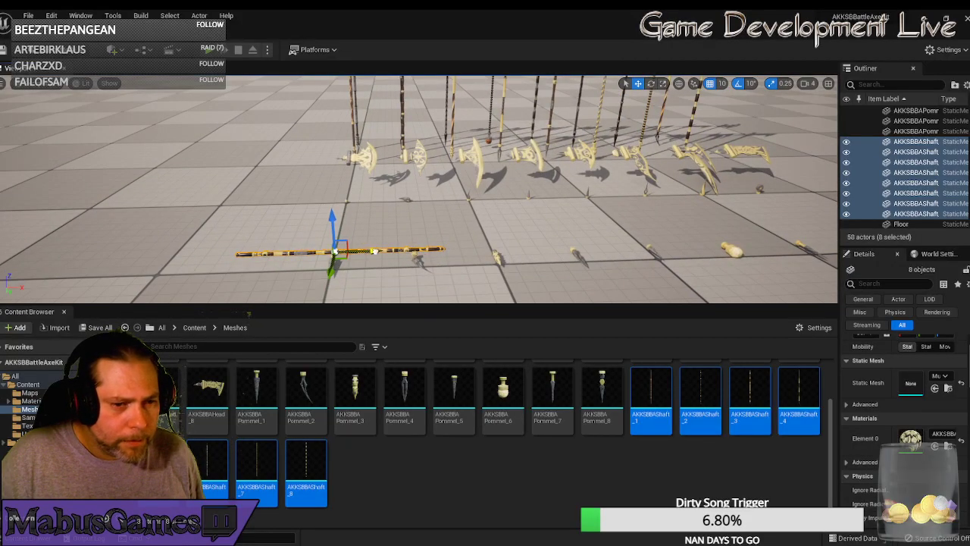
{"action": "left_click_drag", "start_coordinate": [367, 249], "coordinate": [501, 254]}
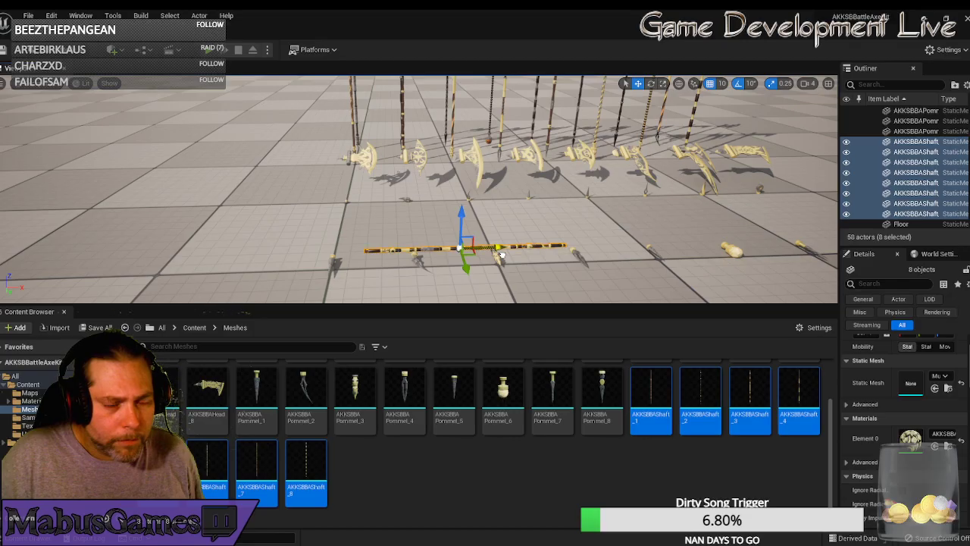
- Examine how the flat shafts sit on the floor beside the pommels, with grid snapping temporarily off
{"action": "right_click_drag", "start_coordinate": [567, 291], "coordinate": [607, 291]}
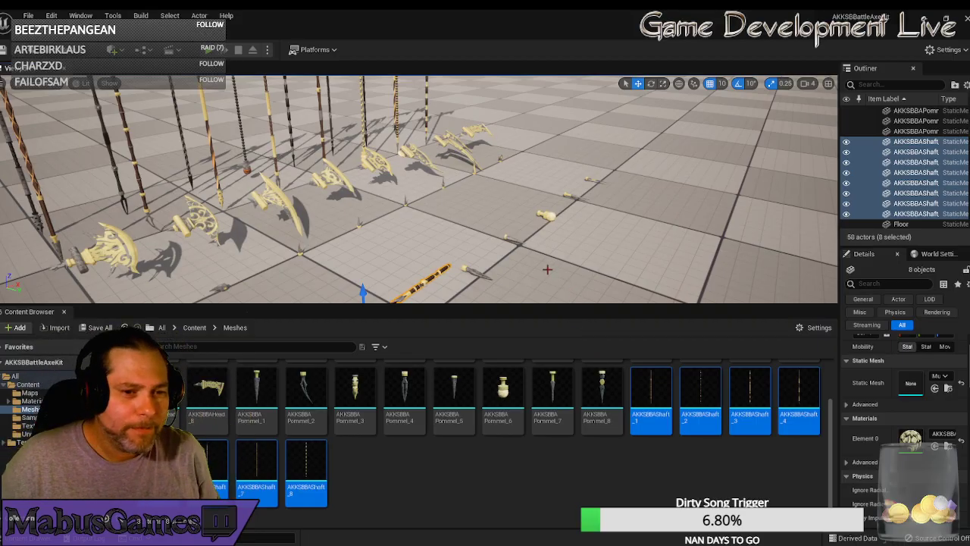
{"action": "key", "text": "f"}
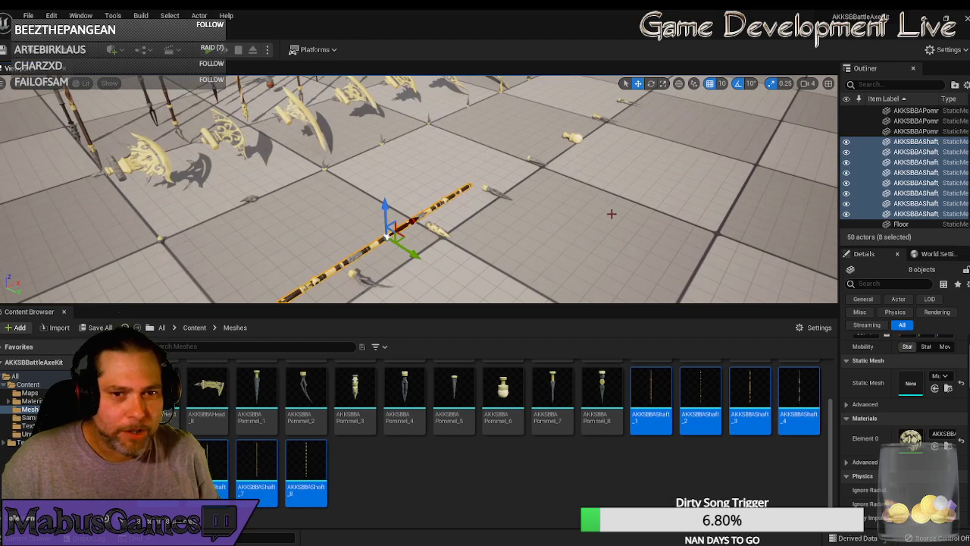
{"action": "left_click", "coordinate": [710, 84]}
{"action": "right_click_drag", "start_coordinate": [562, 225], "coordinate": [583, 219]}
{"action": "key", "text": "w"}
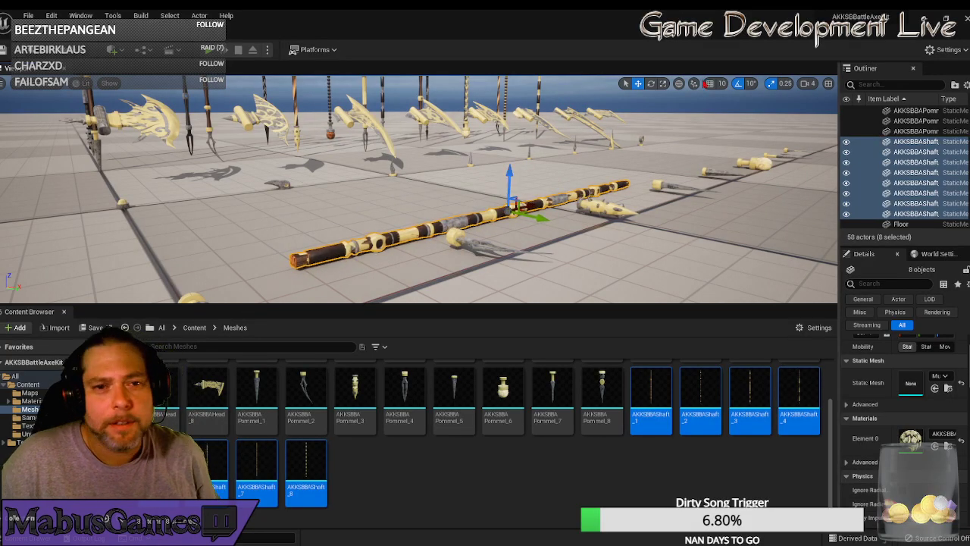
{"action": "left_click", "coordinate": [710, 86]}
{"action": "right_click_drag", "start_coordinate": [424, 212], "coordinate": [360, 257]}
{"action": "right_click_drag", "start_coordinate": [685, 217], "coordinate": [687, 238]}
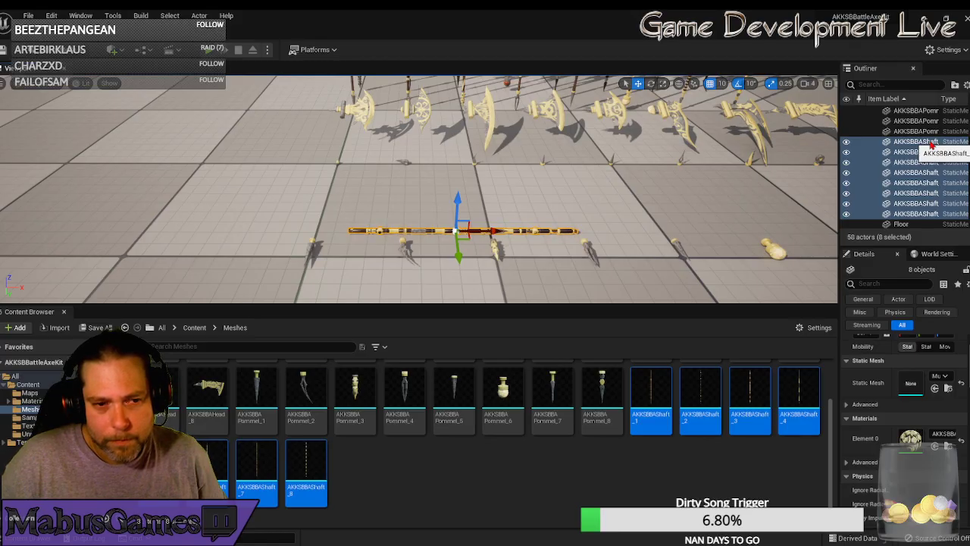
- Deselect AKKSBBAShaft_1, _3, _5 and _7, and move the remaining four shafts along X to between the sixth and seventh pommels
{"action": "left_click", "coordinate": [929, 142], "text": "ctrl"}
{"action": "left_click", "coordinate": [929, 163], "text": "ctrl"}
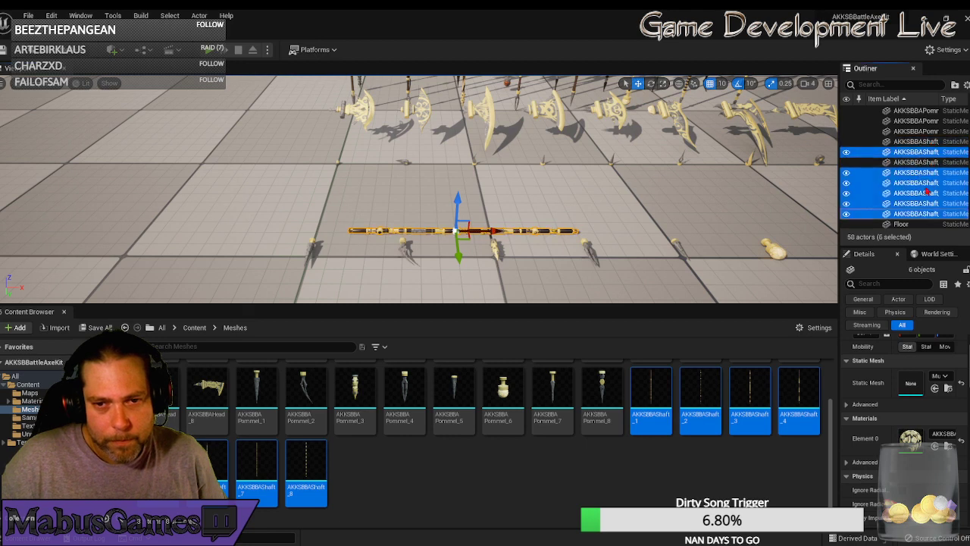
{"action": "left_click", "coordinate": [929, 183], "text": "ctrl"}
{"action": "left_click", "coordinate": [929, 203], "text": "ctrl"}
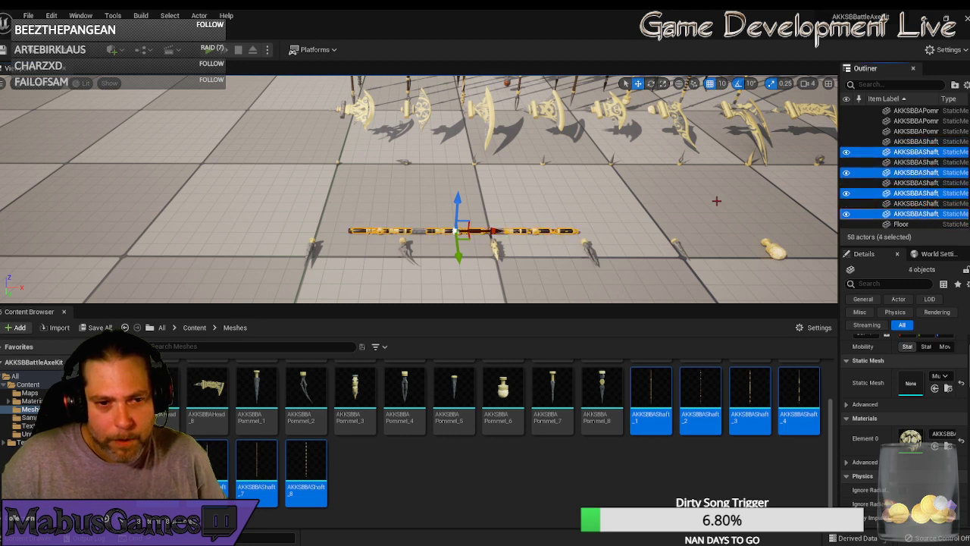
{"action": "left_click_drag", "start_coordinate": [489, 231], "coordinate": [809, 221]}
{"action": "mouse_move", "coordinate": [808, 222]}
{"action": "right_mouse_down"}
{"action": "mouse_move", "coordinate": [834, 222]}
{"action": "mouse_move", "coordinate": [809, 221]}
{"action": "right_mouse_up"}
{"action": "mouse_move", "coordinate": [622, 220]}
{"action": "right_mouse_down"}
{"action": "mouse_move", "coordinate": [622, 244]}
{"action": "mouse_move", "coordinate": [608, 220]}
{"action": "right_mouse_up"}
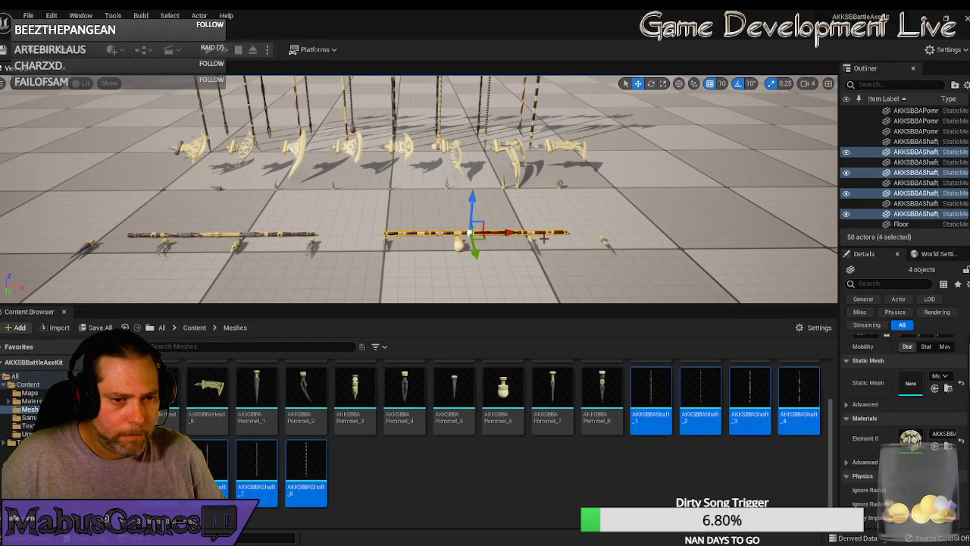
{"action": "mouse_move", "coordinate": [516, 233]}
{"action": "left_mouse_down"}
{"action": "mouse_move", "coordinate": [532, 233]}
{"action": "mouse_move", "coordinate": [508, 232]}
{"action": "left_mouse_up"}
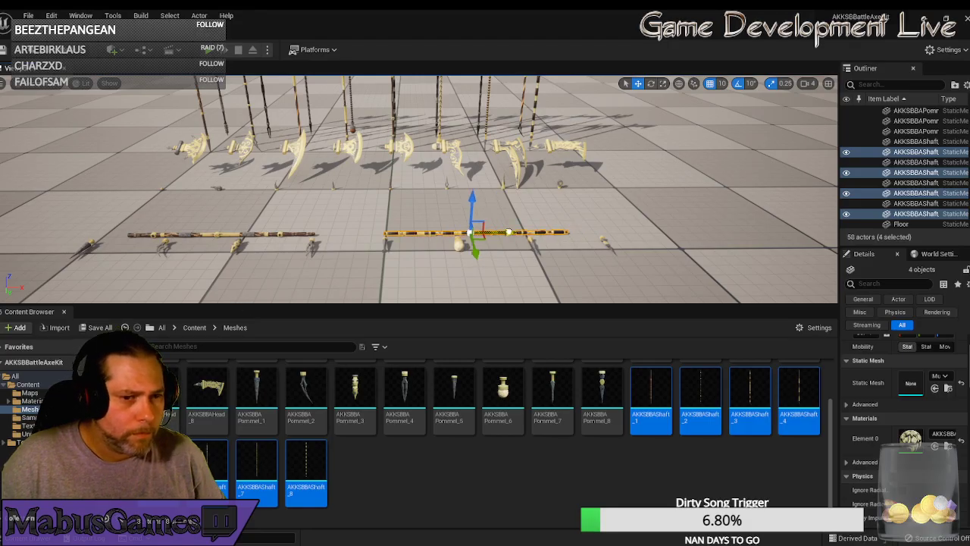
{"action": "mouse_move", "coordinate": [507, 277]}
{"action": "right_mouse_down"}
{"action": "mouse_move", "coordinate": [440, 274]}
{"action": "mouse_move", "coordinate": [508, 277]}
{"action": "right_mouse_up"}
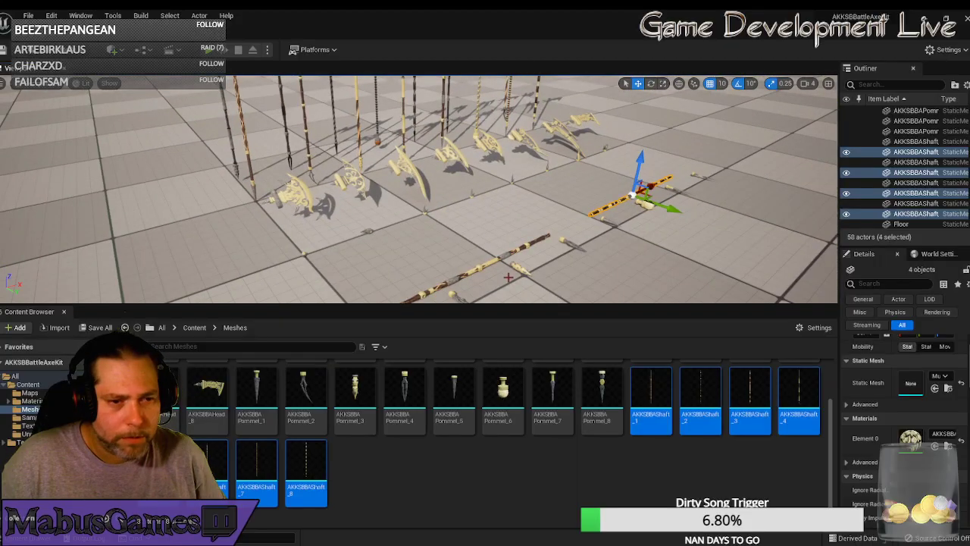
- Select AKKSBBAShaft_4 through AKKSBBAShaft_8 and move them one row along Y toward the axe heads
{"action": "left_click", "coordinate": [909, 162], "text": "ctrl"}
{"action": "left_click", "coordinate": [906, 183], "text": "ctrl"}
{"action": "left_click", "coordinate": [906, 203], "text": "ctrl"}
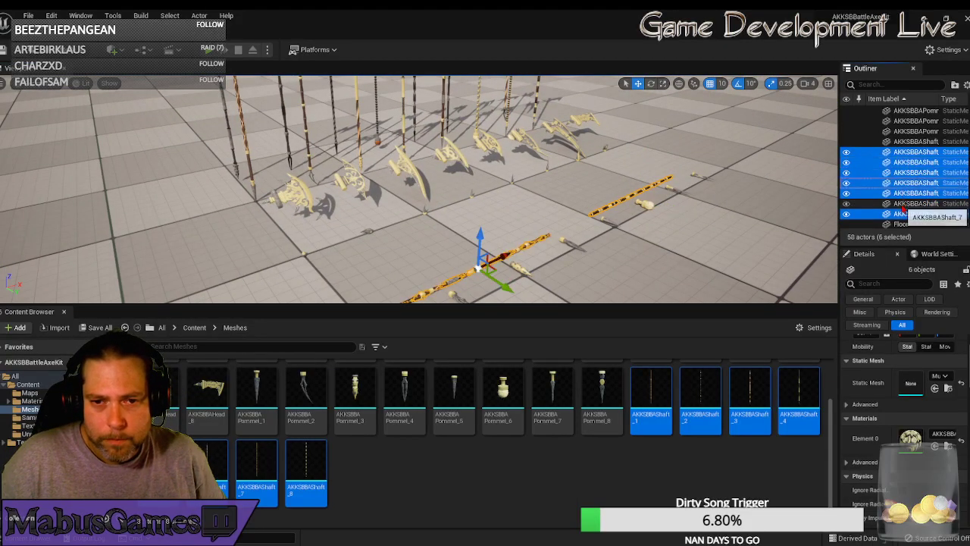
{"action": "key", "text": "f"}
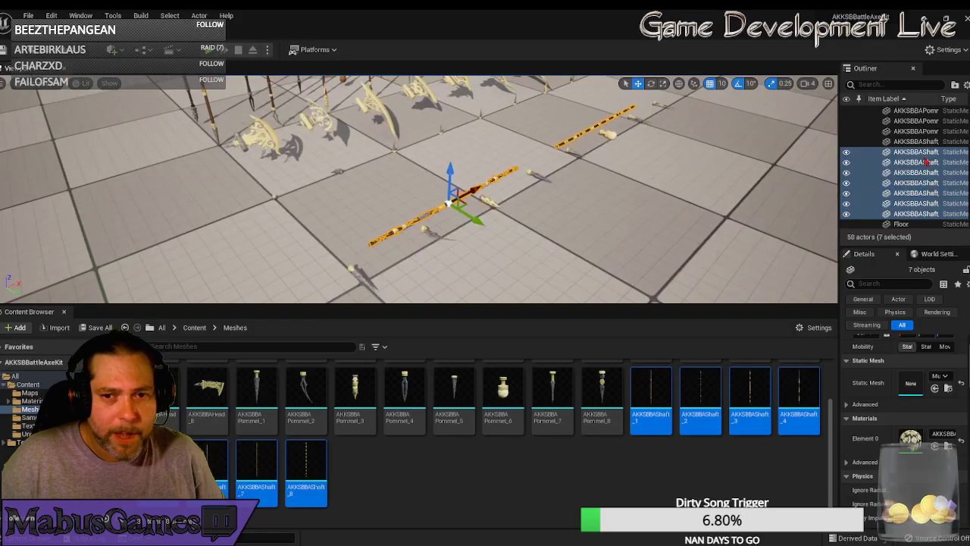
{"action": "left_click", "coordinate": [912, 154], "text": "ctrl"}
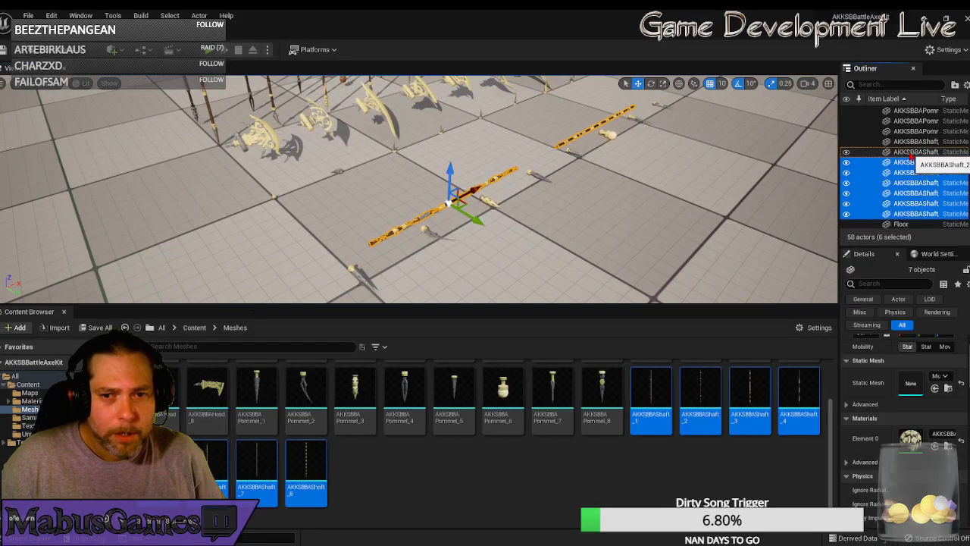
{"action": "left_click", "coordinate": [909, 162], "text": "ctrl"}
{"action": "left_click_drag", "start_coordinate": [473, 221], "coordinate": [455, 211], "text": "alt"}
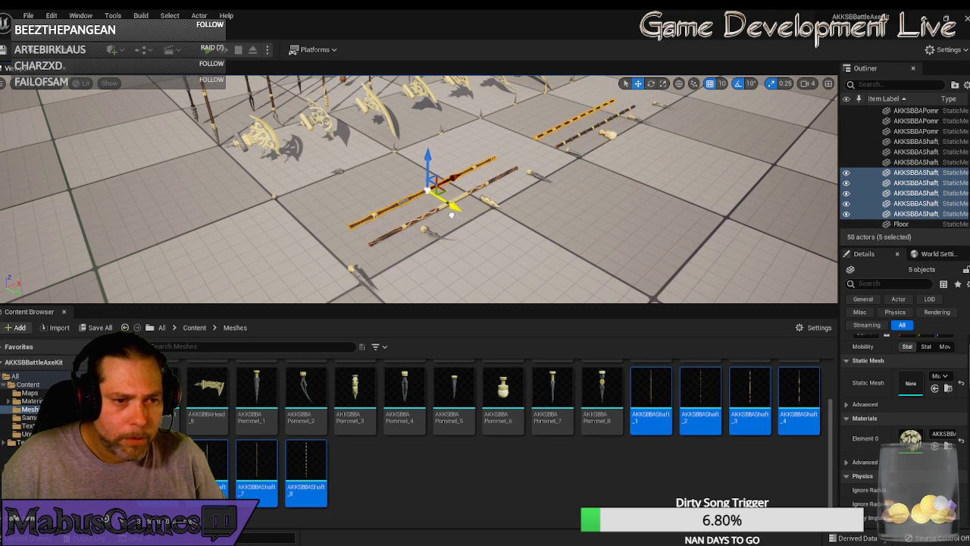
- Move AKKSBBAShaft_6 through _8 one more row along Y toward the axe heads, and AKKSBBAShaft_8 alone a further row
{"action": "left_click", "coordinate": [915, 182], "text": "ctrl"}
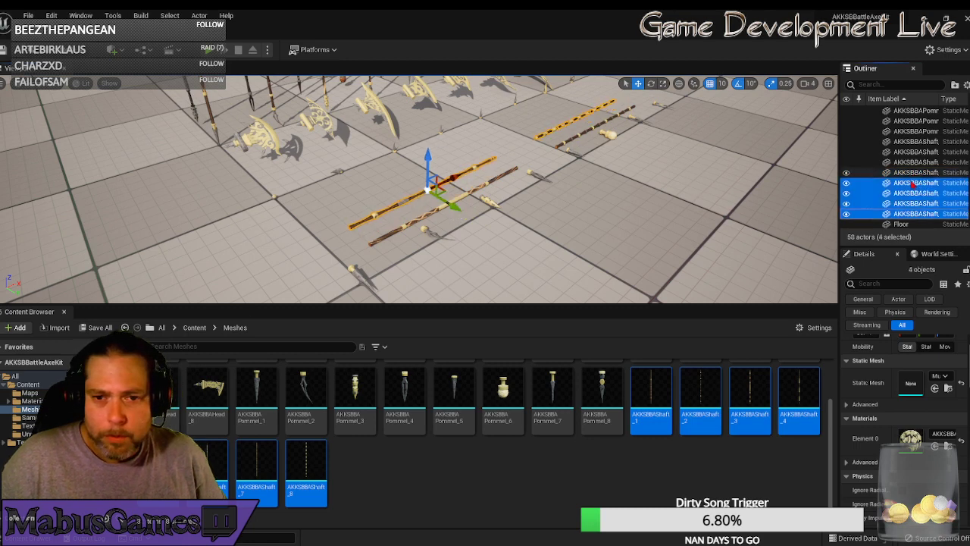
{"action": "left_click", "coordinate": [916, 172], "text": "ctrl"}
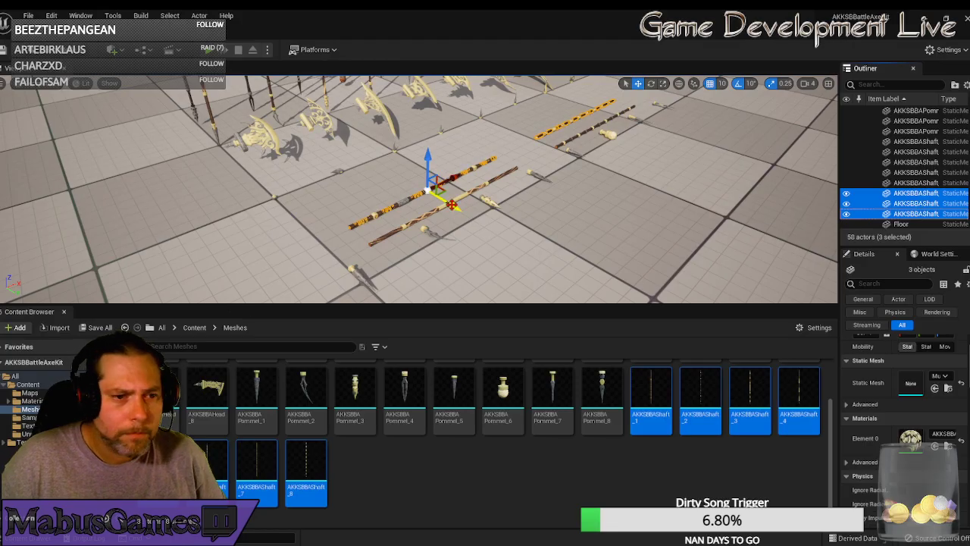
{"action": "left_click_drag", "start_coordinate": [455, 209], "coordinate": [432, 197]}
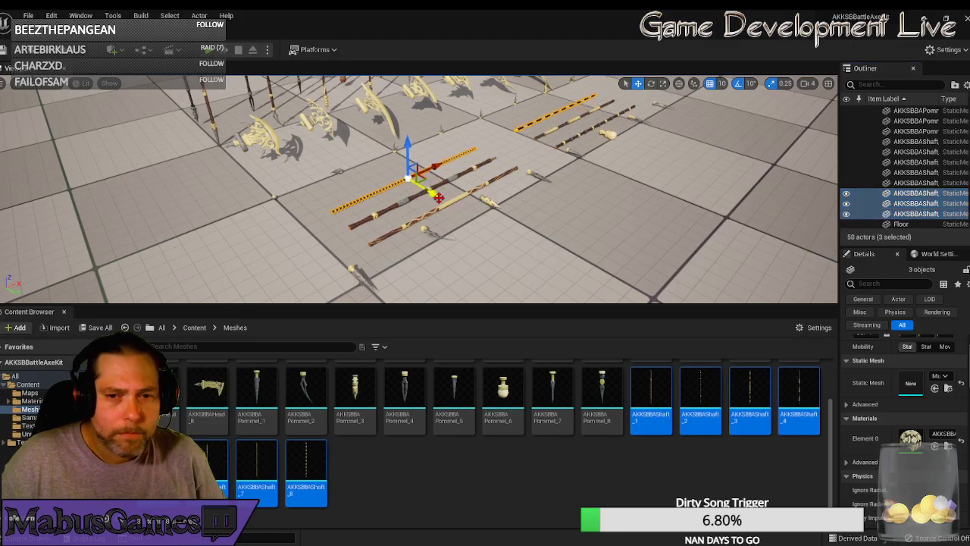
{"action": "left_click", "coordinate": [916, 213]}
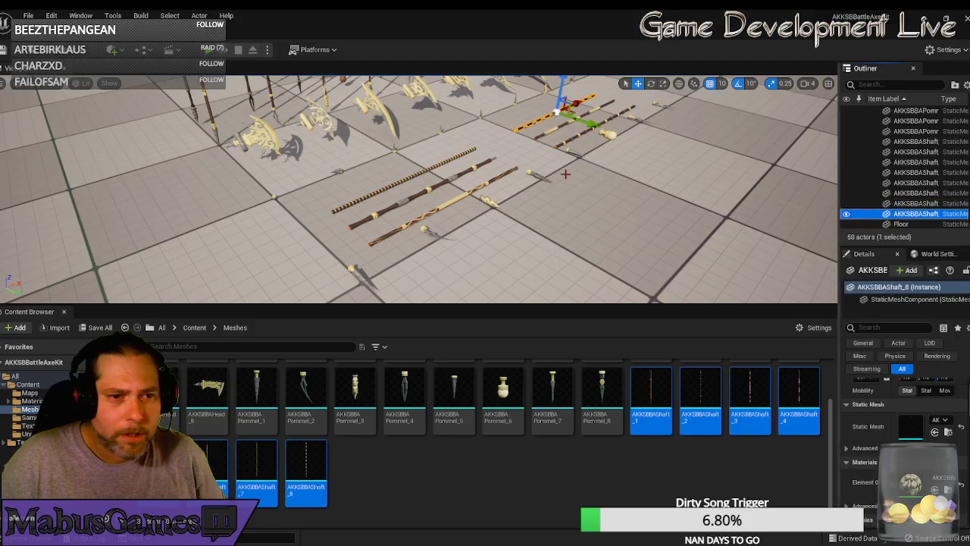
{"action": "left_click_drag", "start_coordinate": [589, 125], "coordinate": [568, 120]}
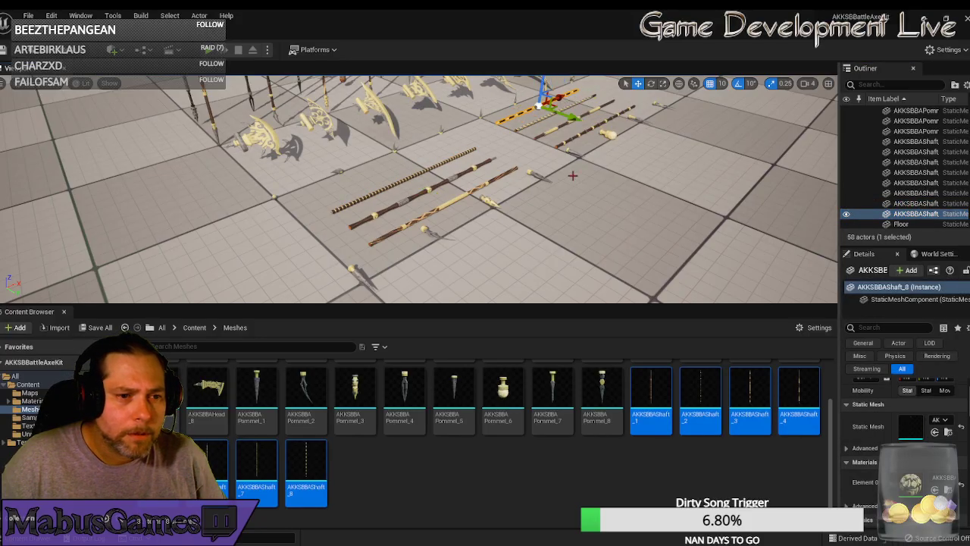
- Separate AKKSBBAShaft_3 from the shaft nearest the pommels and move it along Y to the row closest to the axe heads
{"action": "mouse_move", "coordinate": [508, 165]}
{"action": "right_mouse_down"}
{"action": "mouse_move", "coordinate": [506, 191]}
{"action": "mouse_move", "coordinate": [508, 165]}
{"action": "right_mouse_up"}
{"action": "key", "text": "w"}
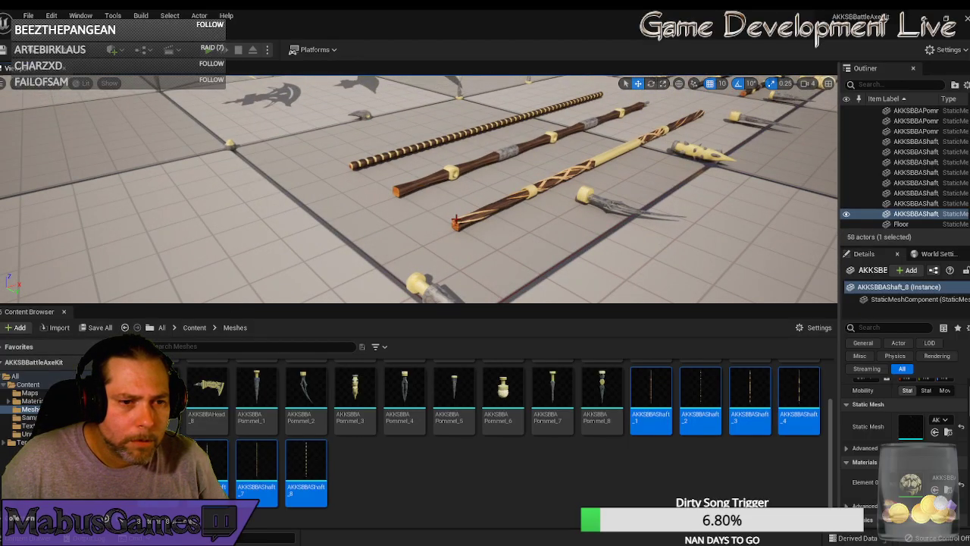
{"action": "left_click", "coordinate": [455, 221]}
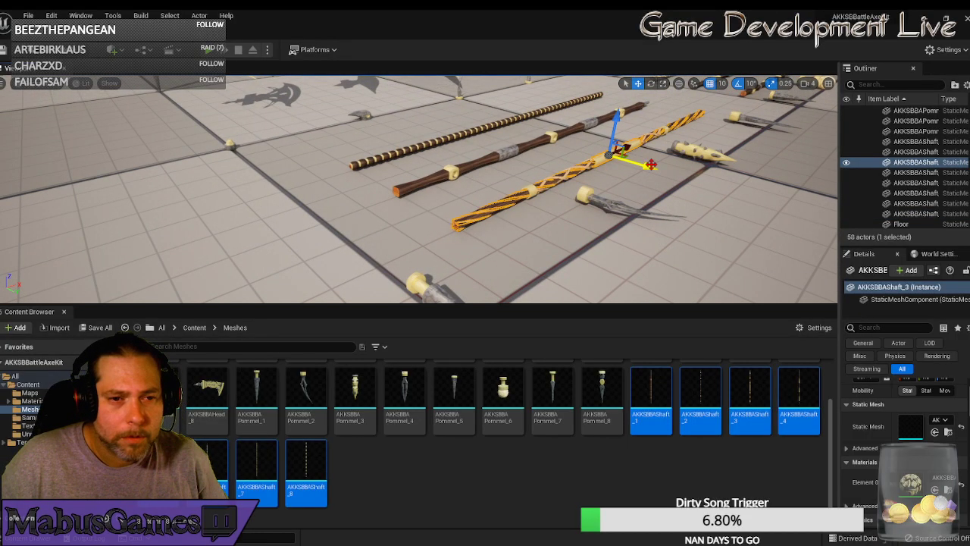
{"action": "left_click_drag", "start_coordinate": [651, 164], "coordinate": [548, 200]}
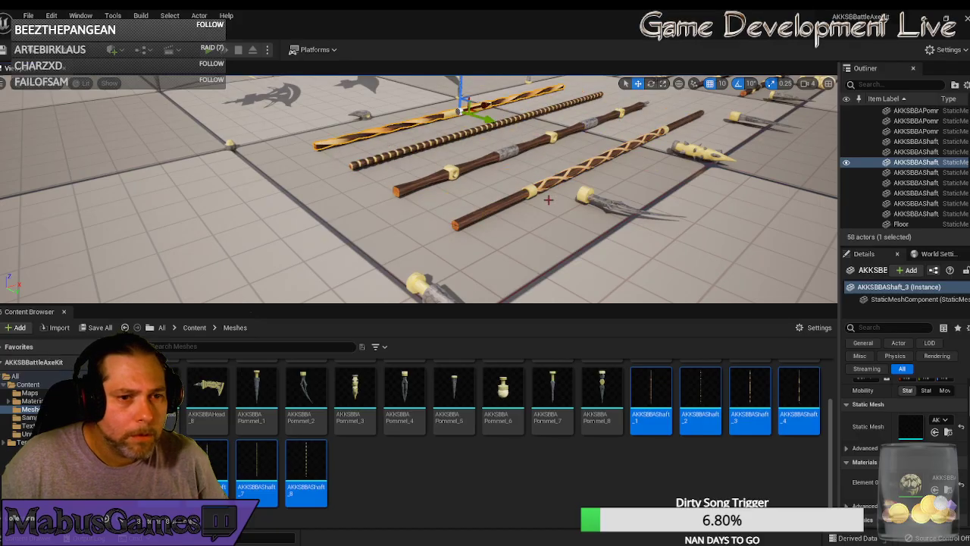
- Select all eight laid-out shafts, group them, and clear the selection
{"action": "key", "text": "s"}
{"action": "right_click_drag", "start_coordinate": [551, 200], "coordinate": [646, 216]}
{"action": "key", "text": "a"}
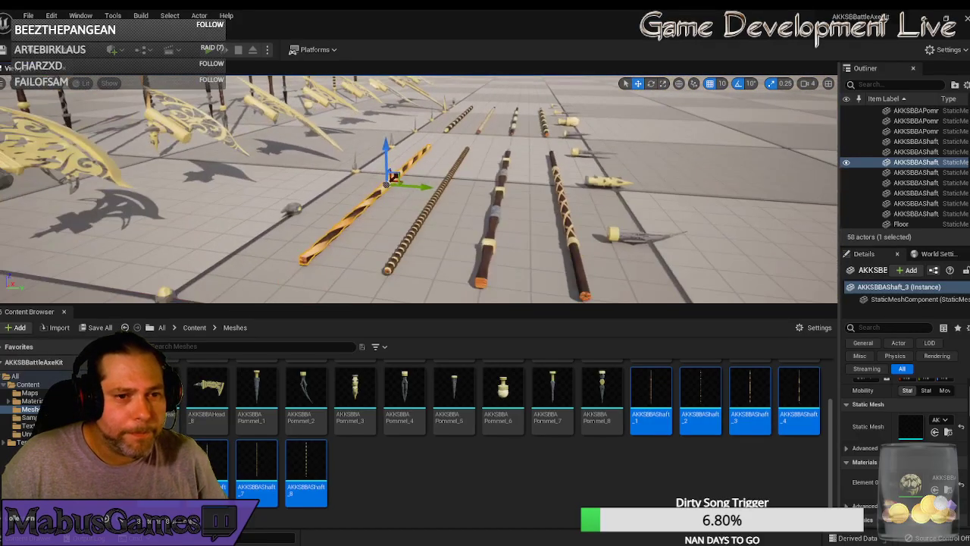
{"action": "right_click_drag", "start_coordinate": [445, 157], "coordinate": [443, 166]}
{"action": "key", "text": "s"}
{"action": "left_click", "coordinate": [441, 166], "text": "ctrl"}
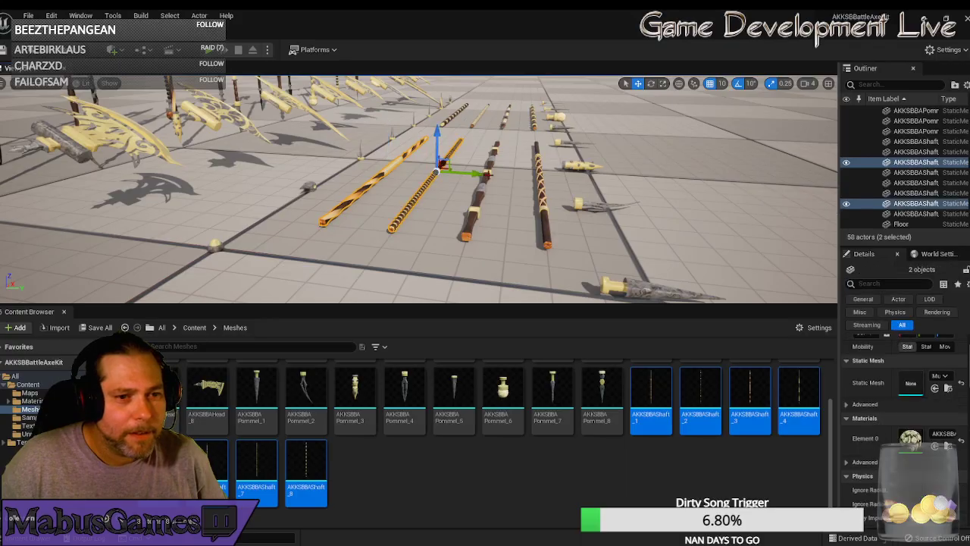
{"action": "left_click", "coordinate": [490, 175], "text": "ctrl"}
{"action": "left_click", "coordinate": [539, 177], "text": "ctrl"}
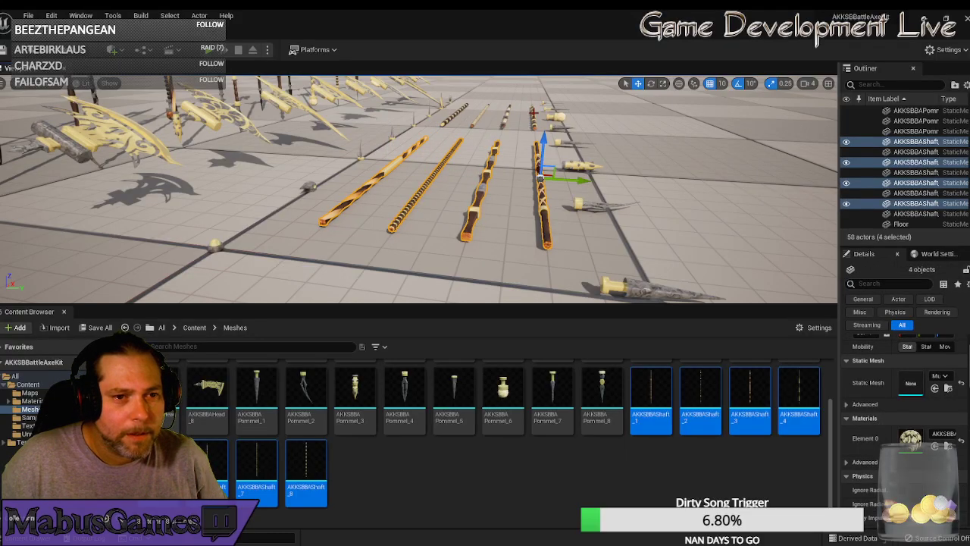
{"action": "left_click", "coordinate": [534, 116], "text": "ctrl"}
{"action": "left_click", "coordinate": [563, 117], "text": "ctrl"}
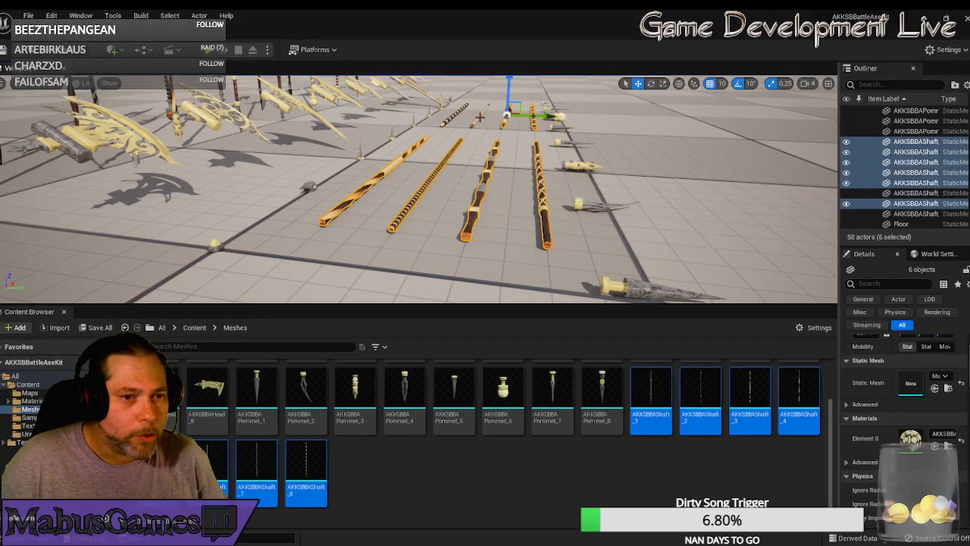
{"action": "left_click", "coordinate": [477, 115], "text": "ctrl"}
{"action": "left_click", "coordinate": [456, 116], "text": "ctrl"}
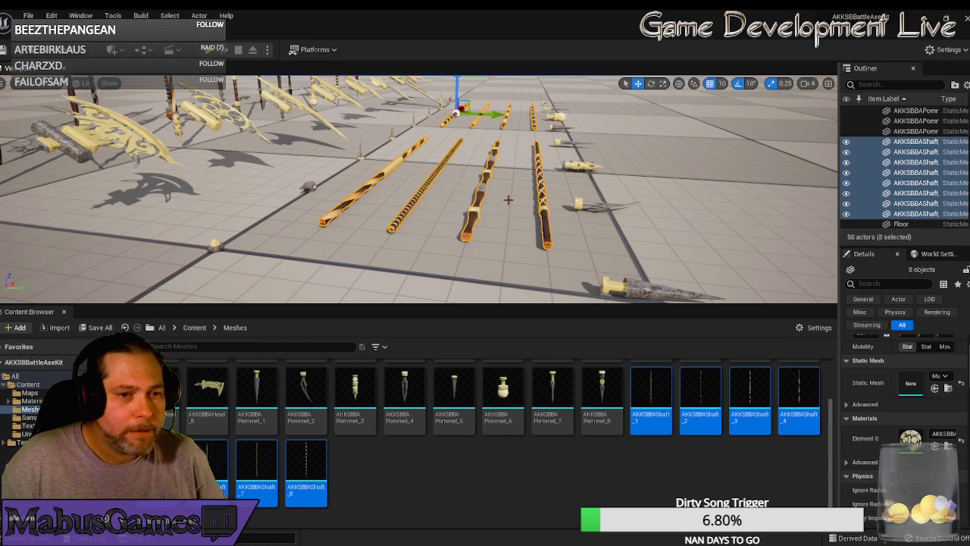
{"action": "key", "text": "ctrl+g"}
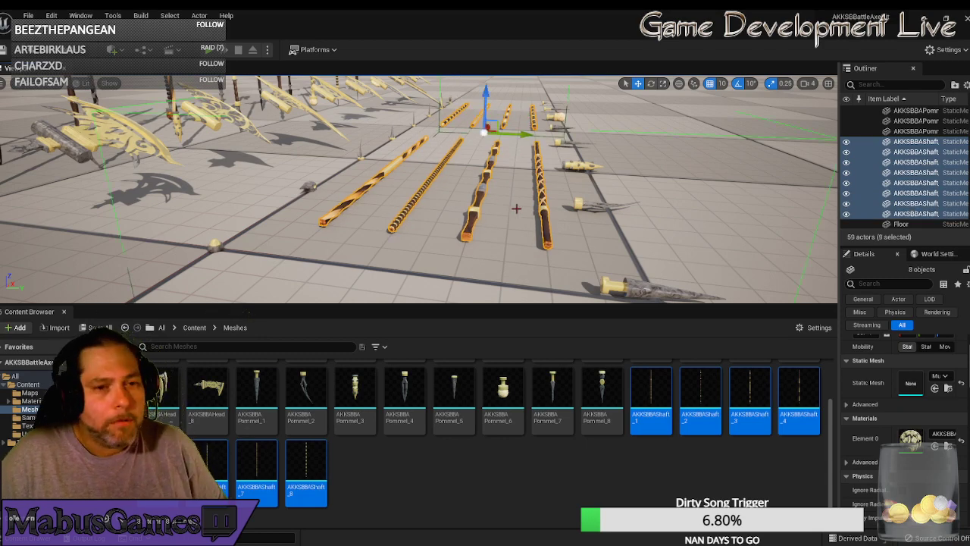
{"action": "left_click_drag", "start_coordinate": [515, 207], "coordinate": [591, 159]}
{"action": "right_click_drag", "start_coordinate": [591, 159], "coordinate": [446, 136]}
{"action": "right_click_drag", "start_coordinate": [519, 220], "coordinate": [519, 219]}
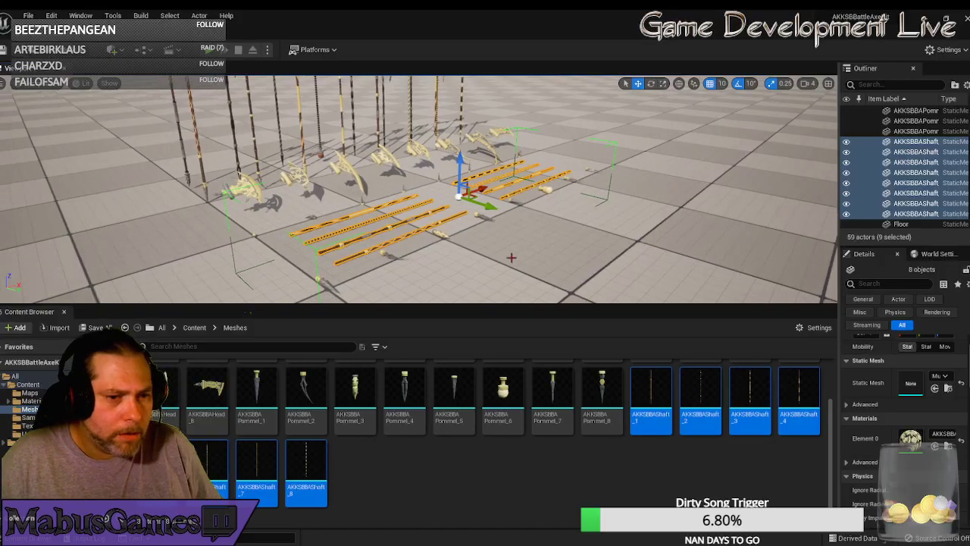
{"action": "key", "text": "Escape"}
- Enlarge the viewport over the Content Browser area and save all changes in the project
{"action": "left_click_drag", "start_coordinate": [496, 302], "coordinate": [502, 515]}
{"action": "right_click_drag", "start_coordinate": [557, 443], "coordinate": [557, 443]}
{"action": "left_click", "coordinate": [28, 15]}
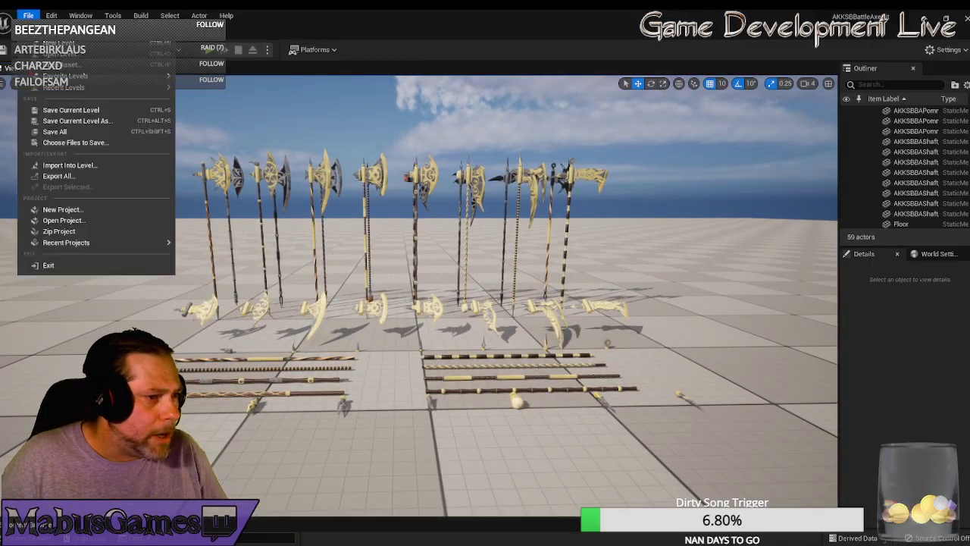
{"action": "left_click", "coordinate": [47, 132]}
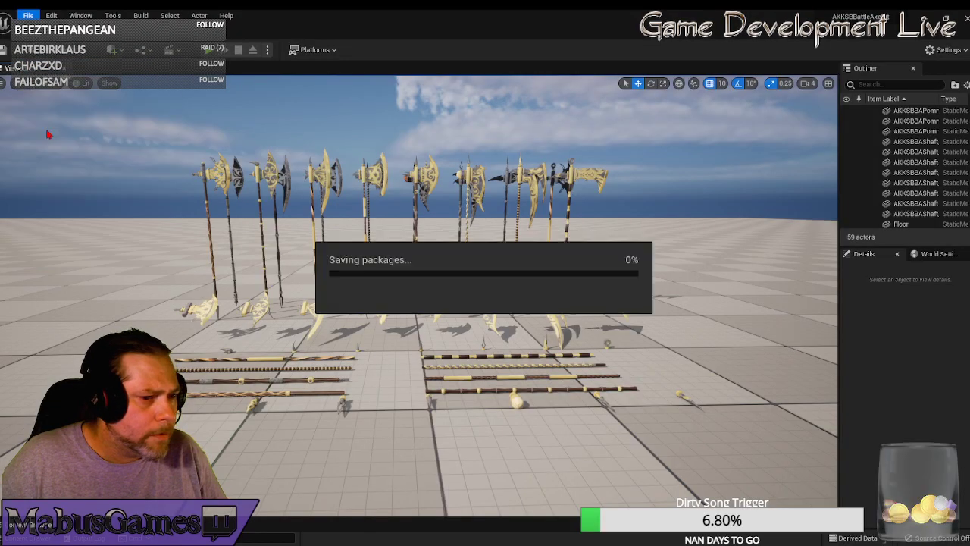
- Inspect the axes and parts in the Nanite Triangles visualization, and return to the Lit view with the whole showcase framed
{"action": "left_click", "coordinate": [86, 84]}
{"action": "mouse_move", "coordinate": [152, 236]}
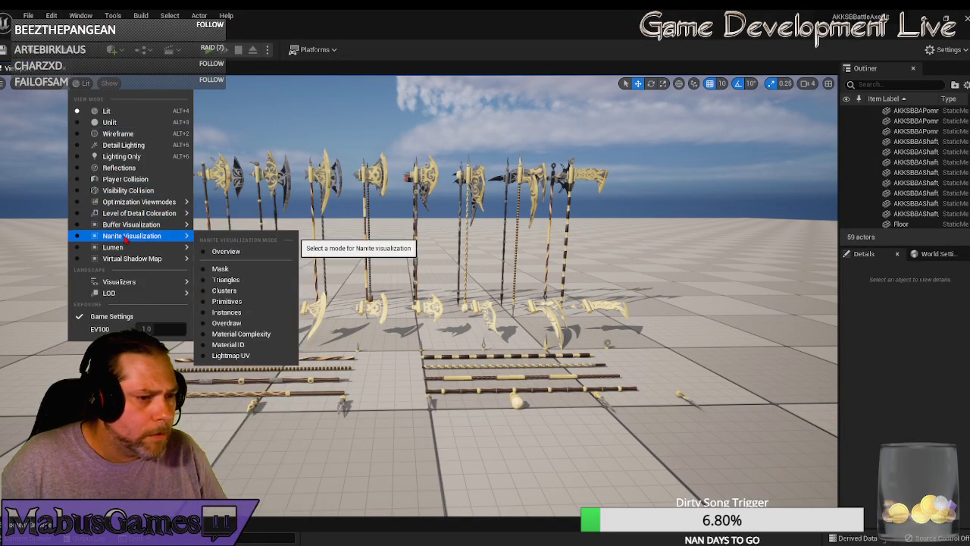
{"action": "left_click", "coordinate": [225, 280]}
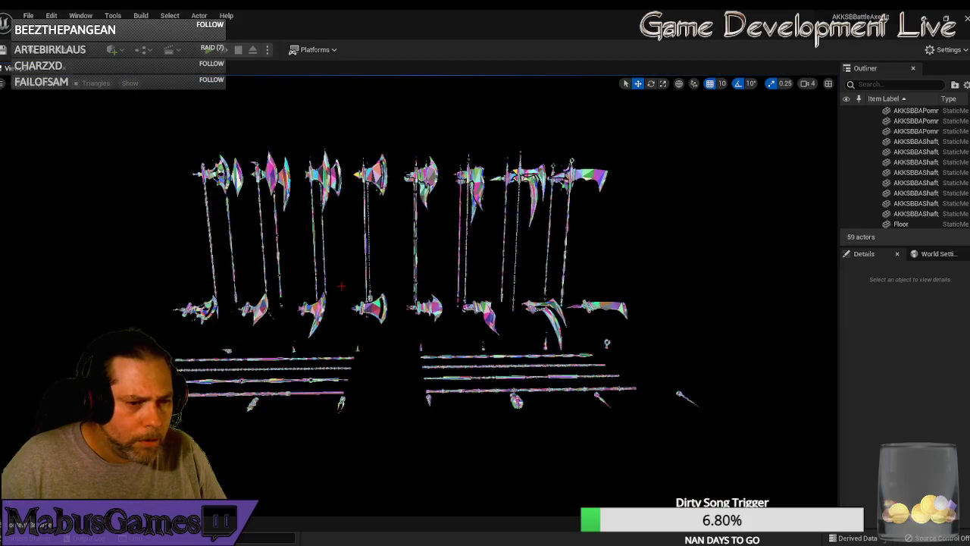
{"action": "left_click", "coordinate": [92, 82]}
{"action": "left_click", "coordinate": [100, 111]}
{"action": "right_click_drag", "start_coordinate": [420, 296], "coordinate": [341, 299]}
{"action": "key", "text": "w"}
{"action": "left_click_drag", "start_coordinate": [341, 299], "coordinate": [407, 348]}
{"action": "key", "text": "d"}
{"action": "mouse_move", "coordinate": [438, 350]}
{"action": "right_mouse_down"}
{"action": "mouse_move", "coordinate": [446, 347]}
{"action": "mouse_move", "coordinate": [438, 350]}
{"action": "right_mouse_up"}
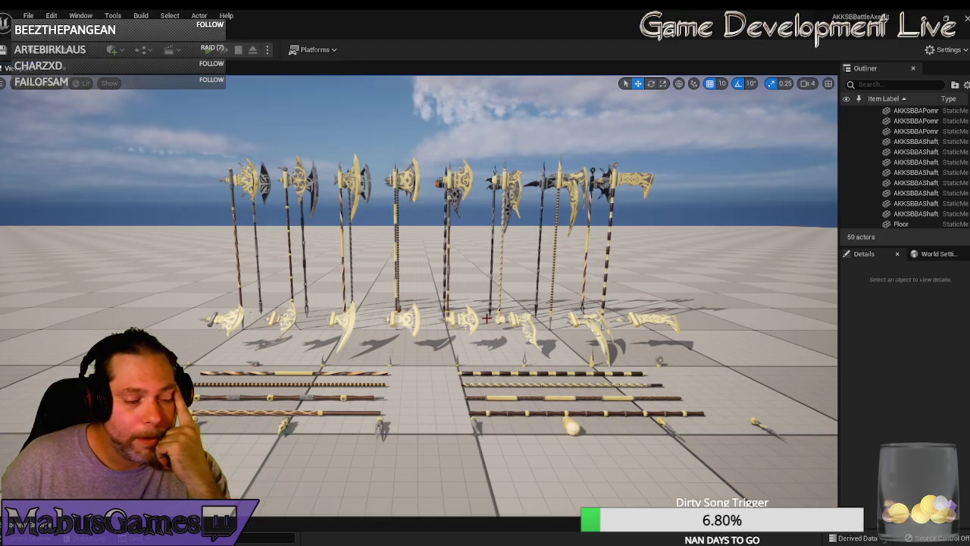
- Switch to File Explorer, widen the file list, and open the MarketplaceBullshit folder inside Modo1stSteps
{"action": "key", "text": "super+e"}
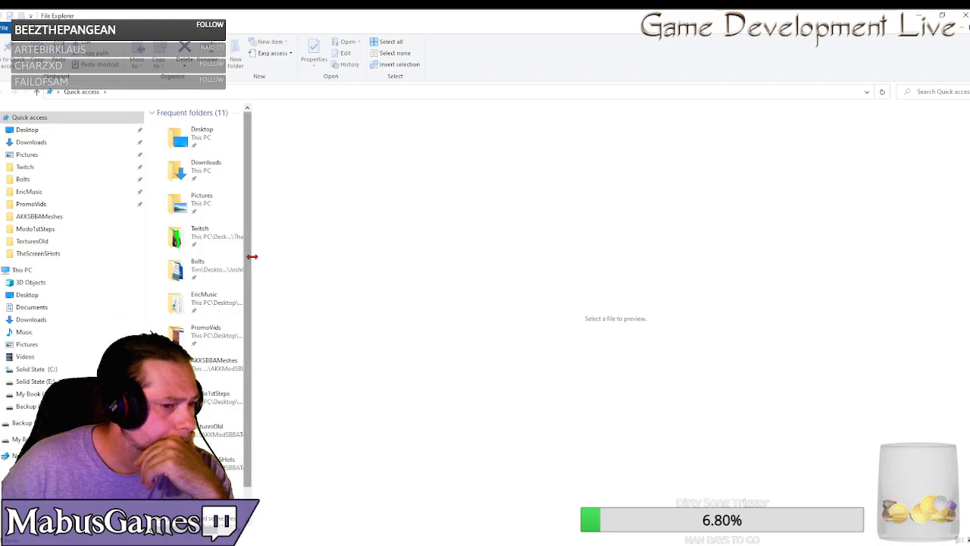
{"action": "left_click_drag", "start_coordinate": [251, 257], "coordinate": [361, 269]}
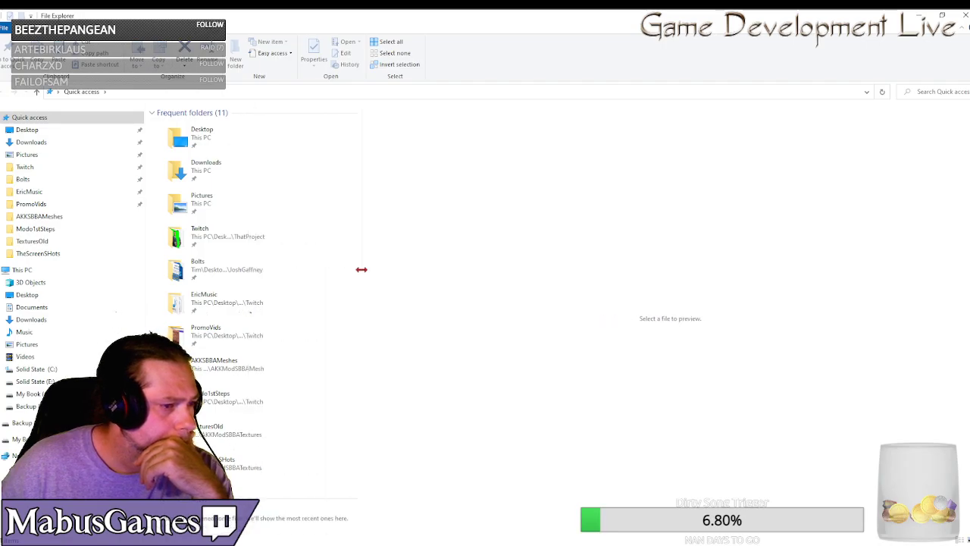
{"action": "left_click", "coordinate": [35, 229]}
{"action": "right_click", "coordinate": [225, 96]}
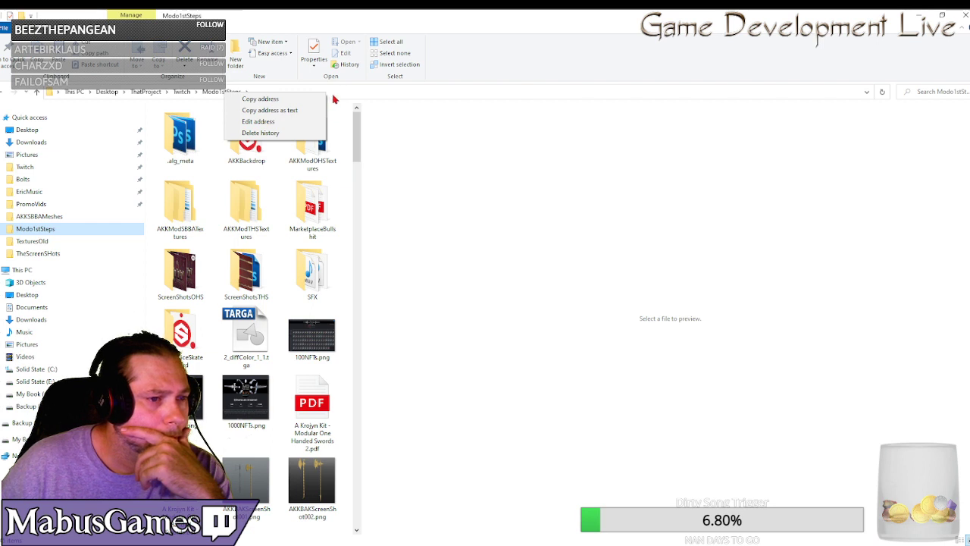
{"action": "left_click", "coordinate": [214, 96]}
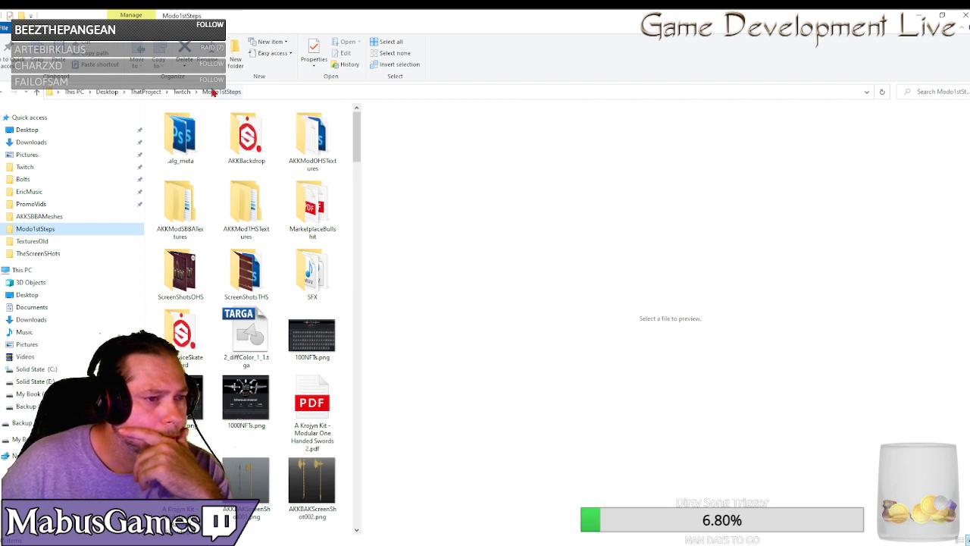
{"action": "double_click", "coordinate": [322, 205]}
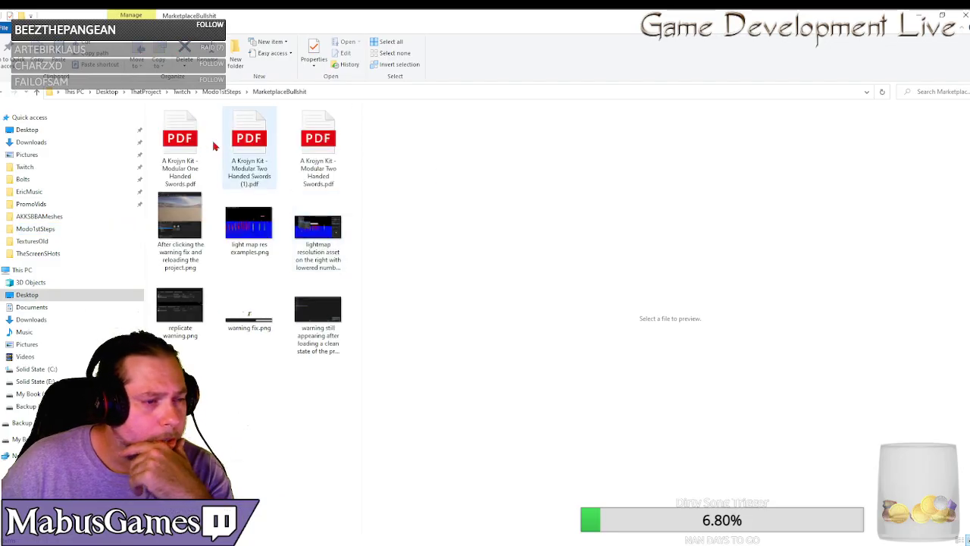
- Open "A Krojyn Kit - Modular One Handed Swords.pdf" with Google Chrome and maximize its window on the main screen
{"action": "right_click", "coordinate": [188, 150]}
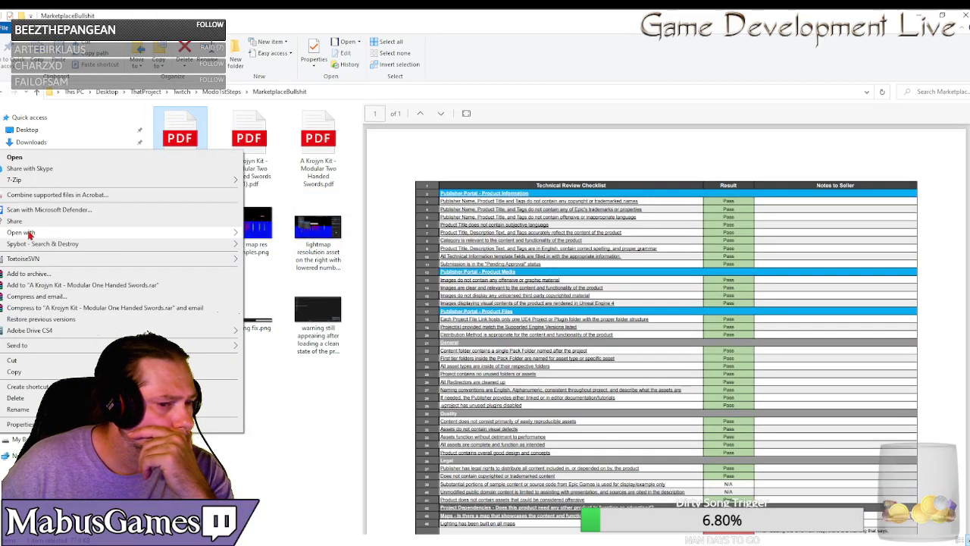
{"action": "mouse_move", "coordinate": [28, 235]}
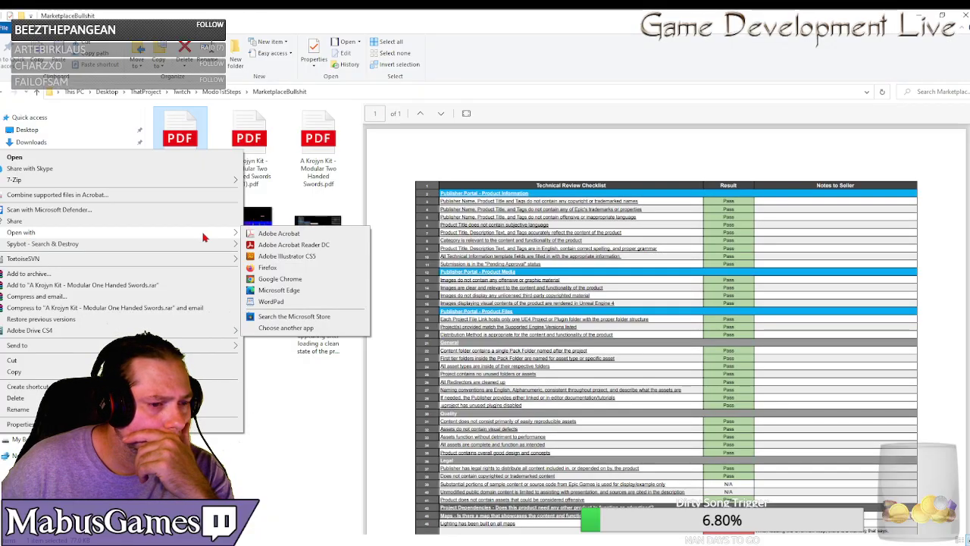
{"action": "left_click", "coordinate": [266, 279]}
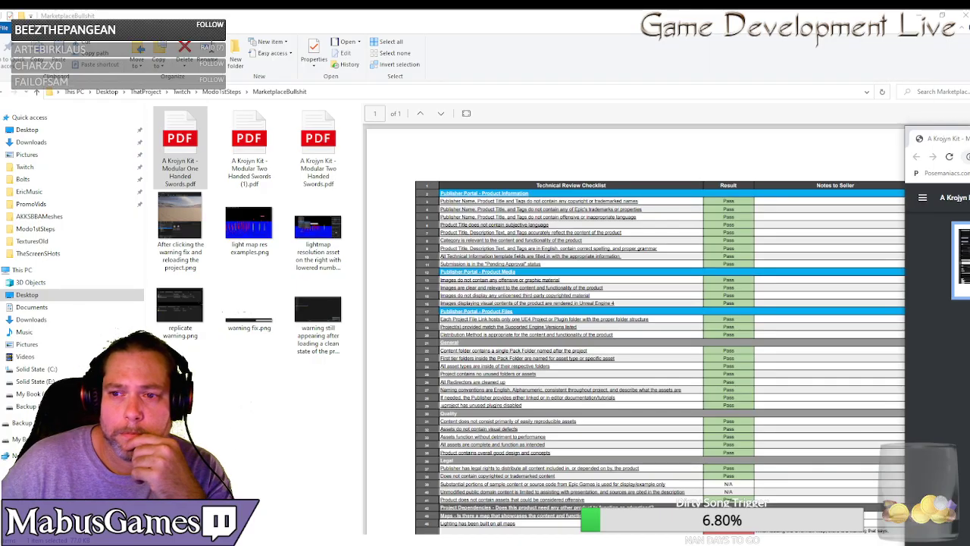
{"action": "double_click", "coordinate": [944, 173]}
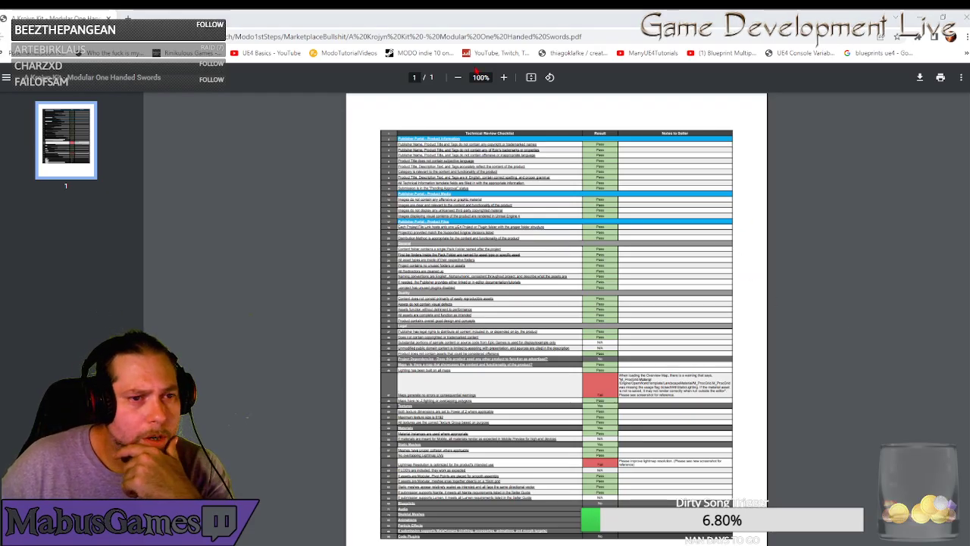
- Enlarge the Technical Review Checklist to 200% and read its requirements, results and notes to the seller
{"action": "left_click", "coordinate": [504, 77]}
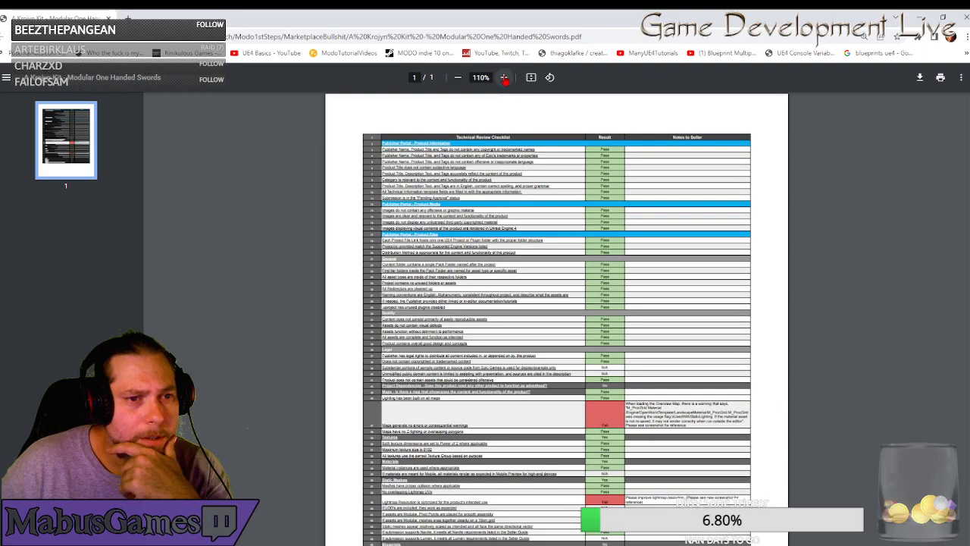
{"action": "left_click", "coordinate": [504, 77]}
{"action": "left_click", "coordinate": [504, 77]}
{"action": "left_click", "coordinate": [504, 78]}
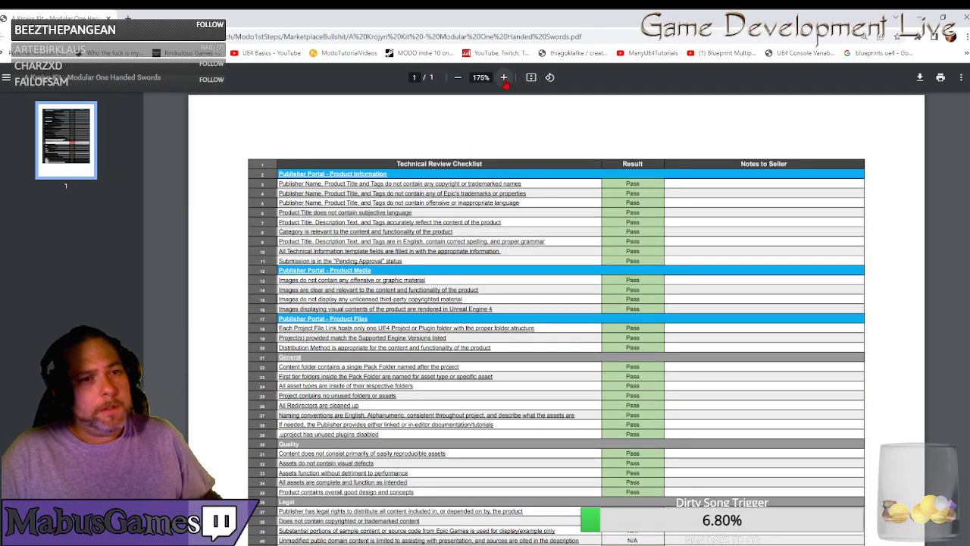
{"action": "left_click", "coordinate": [505, 79]}
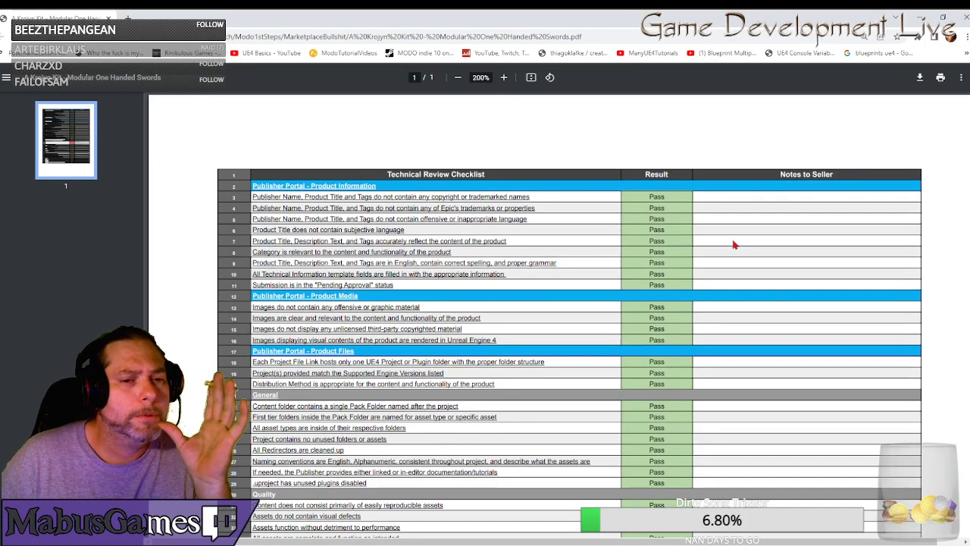
{"action": "scroll", "coordinate": [732, 245], "scroll_direction": "down", "scroll_amount": 1}
{"action": "scroll", "coordinate": [729, 245], "scroll_direction": "up", "scroll_amount": 1}
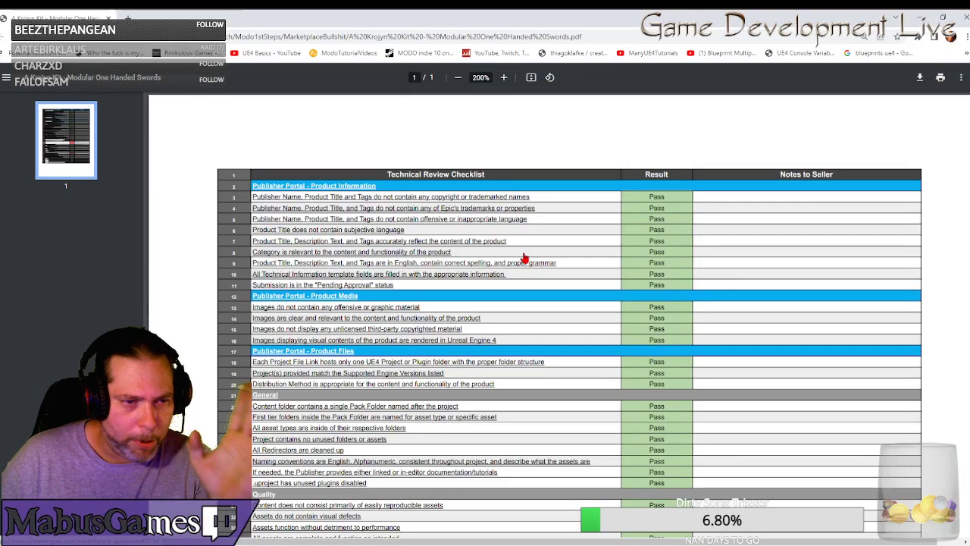
{"action": "scroll", "coordinate": [526, 258], "scroll_direction": "down", "scroll_amount": 4}
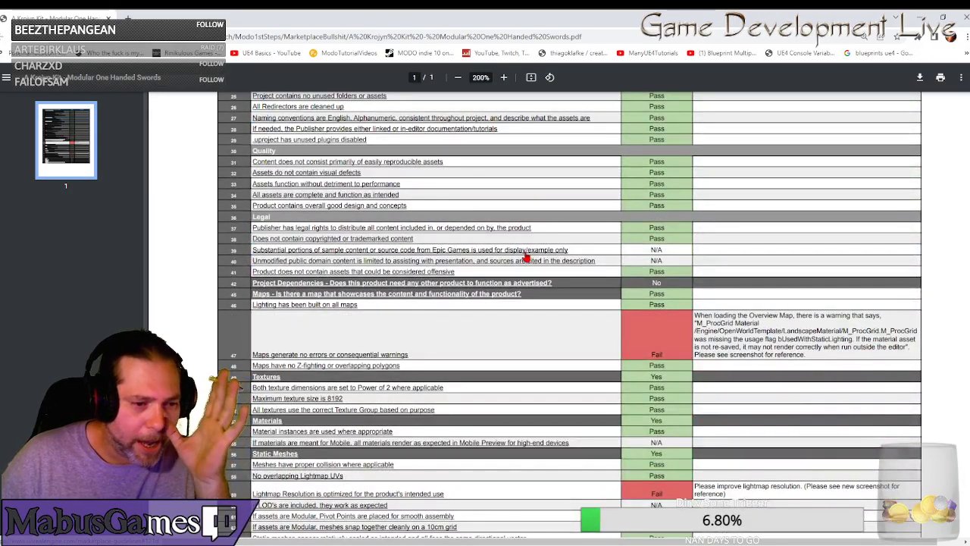
{"action": "scroll", "coordinate": [529, 251], "scroll_direction": "down", "scroll_amount": 3}
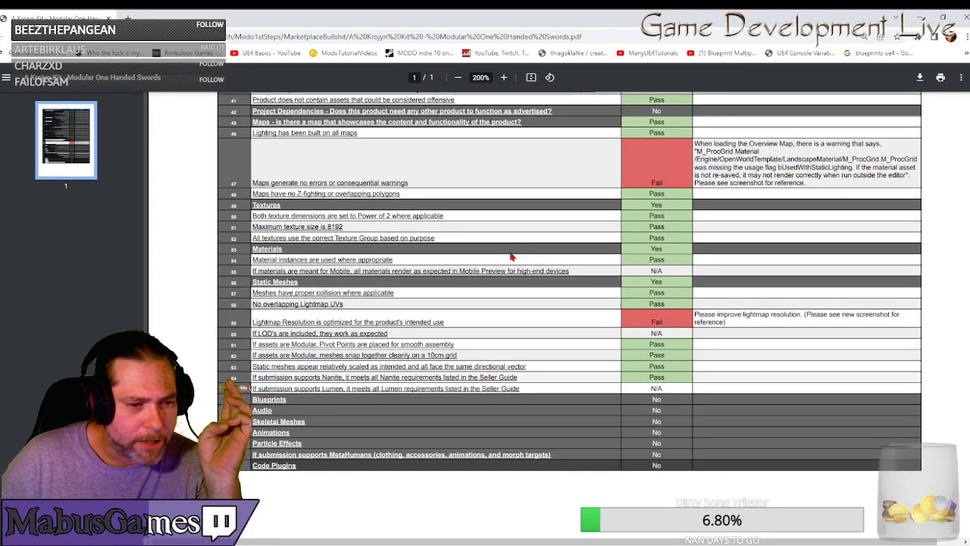
{"action": "scroll", "coordinate": [515, 263], "scroll_direction": "up", "scroll_amount": 9}
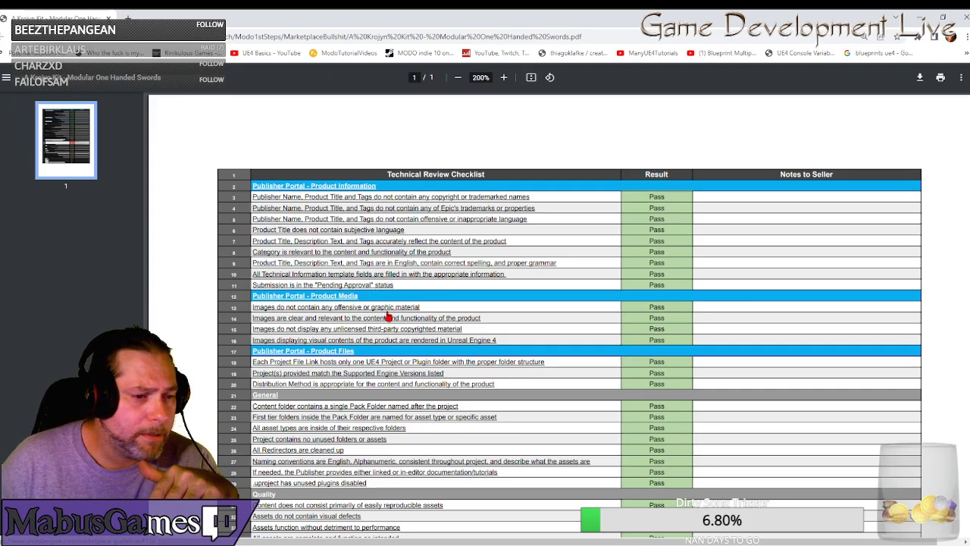
{"action": "scroll", "coordinate": [388, 317], "scroll_direction": "down", "scroll_amount": 2}
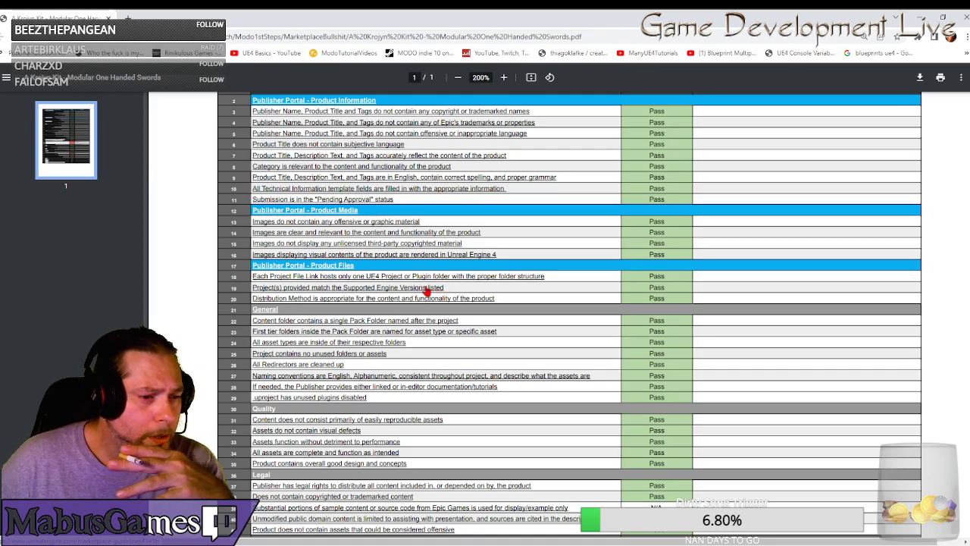
{"action": "scroll", "coordinate": [426, 291], "scroll_direction": "down", "scroll_amount": 2}
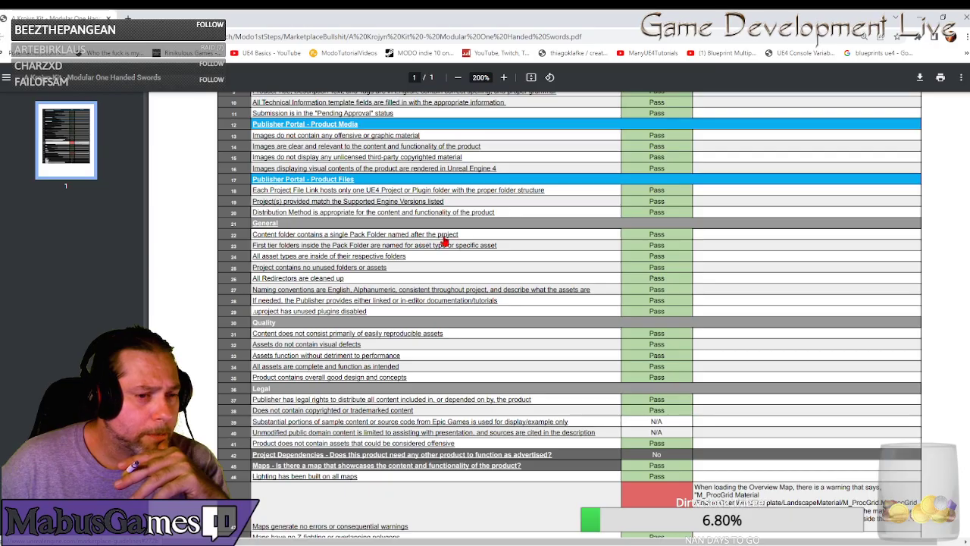
- Move the checklist window off the main screen, close File Explorer, and restore the Content Browser below the Unreal Editor viewport
{"action": "left_click_drag", "start_coordinate": [390, 16], "coordinate": [969, 31]}
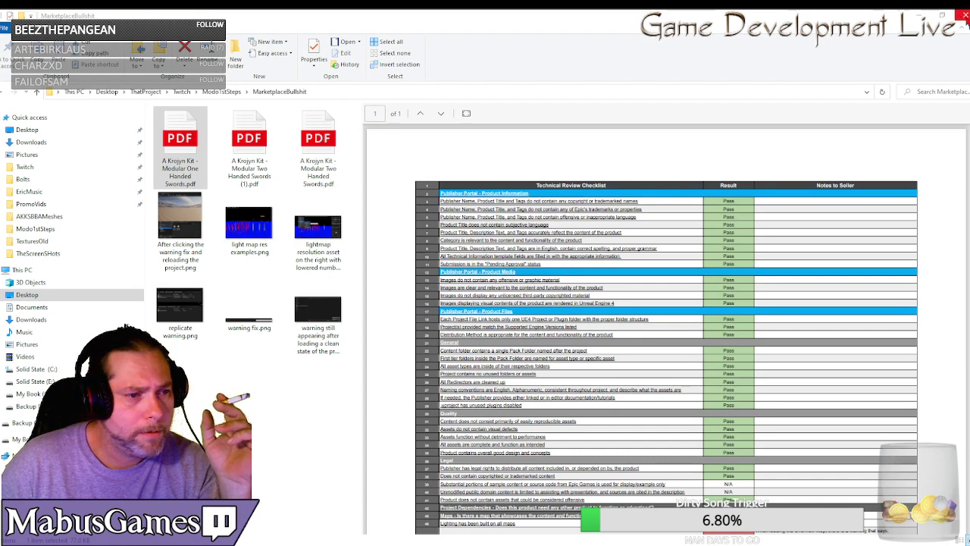
{"action": "left_click", "coordinate": [965, 16]}
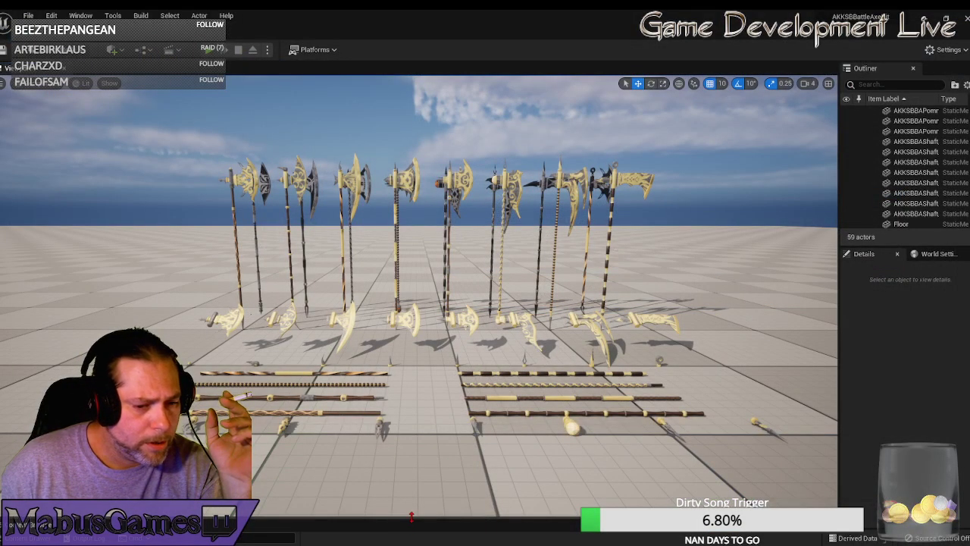
{"action": "left_click_drag", "start_coordinate": [401, 388], "coordinate": [403, 316]}
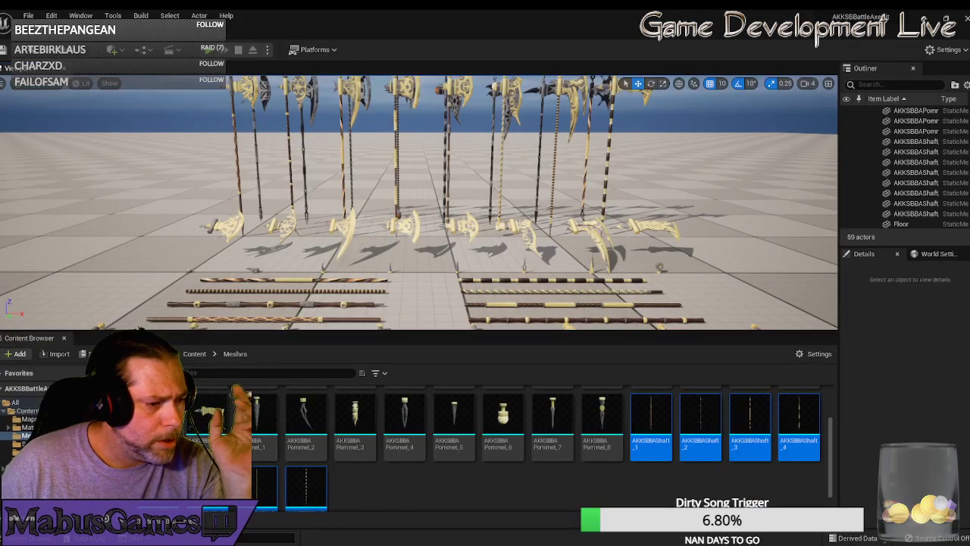
- Check the project's Content folder structure against the checklist, including the contents of the Maps and UnrealDisplay folders
{"action": "left_click", "coordinate": [4, 411]}
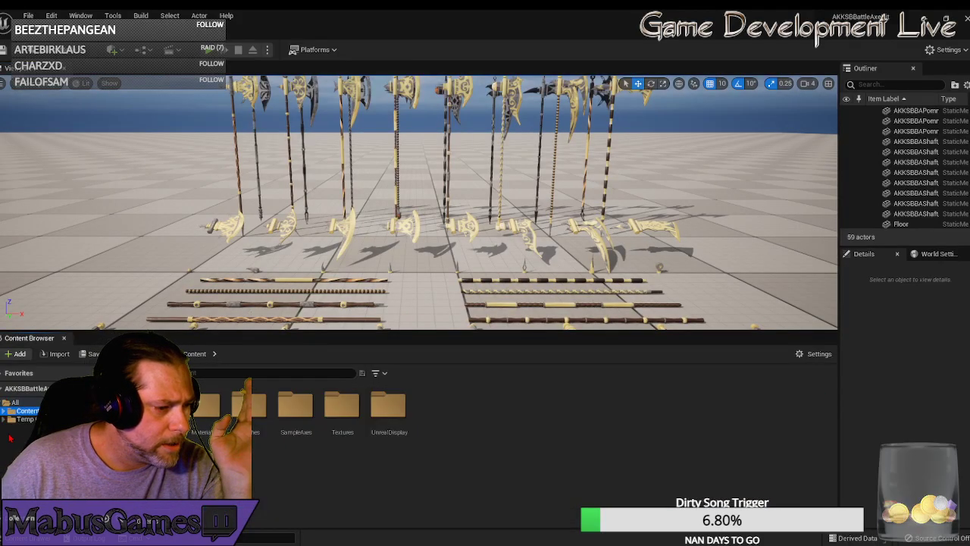
{"action": "left_click", "coordinate": [2, 389]}
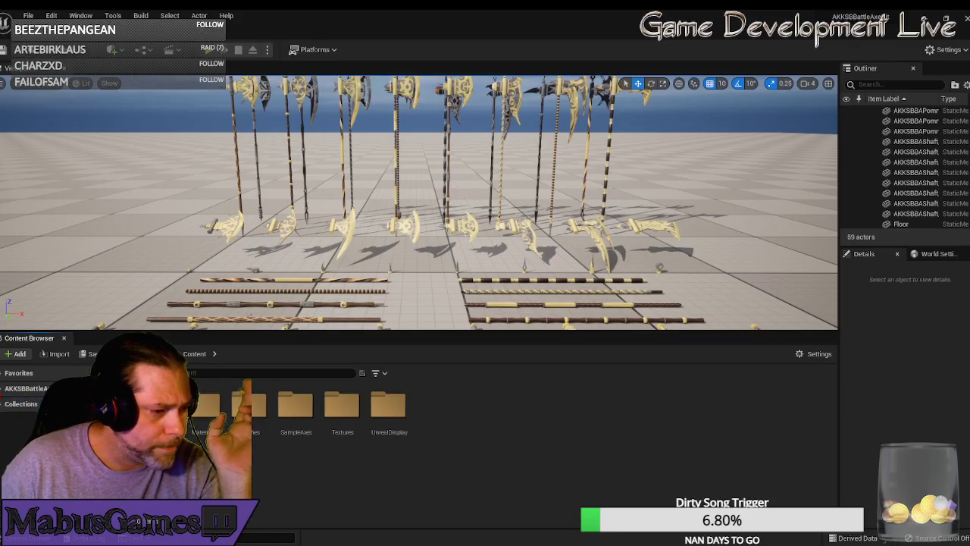
{"action": "left_click", "coordinate": [2, 389]}
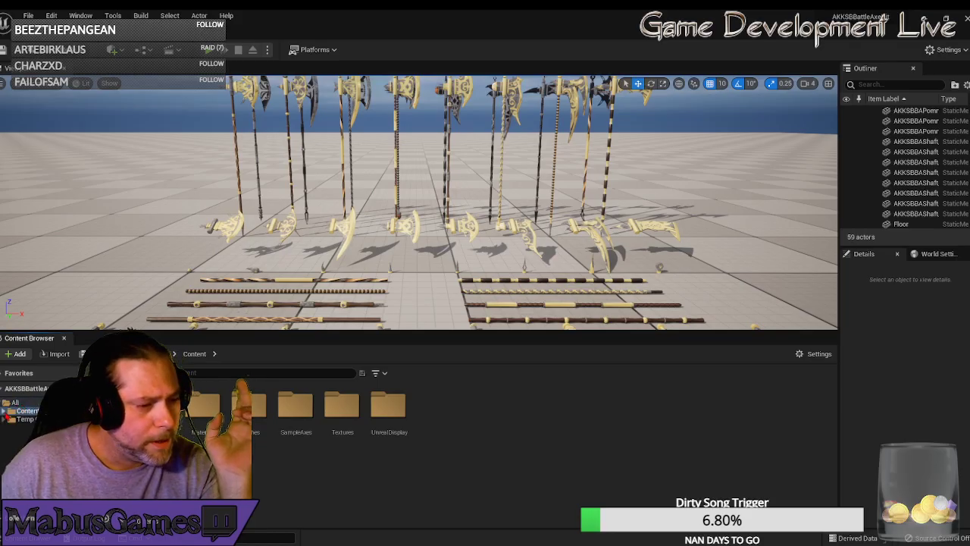
{"action": "left_click", "coordinate": [6, 411]}
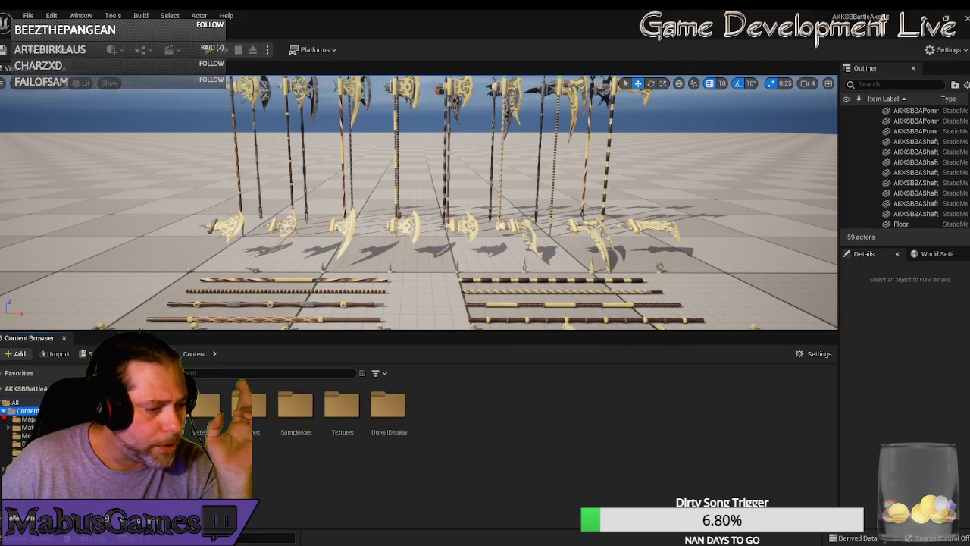
{"action": "left_click", "coordinate": [28, 419]}
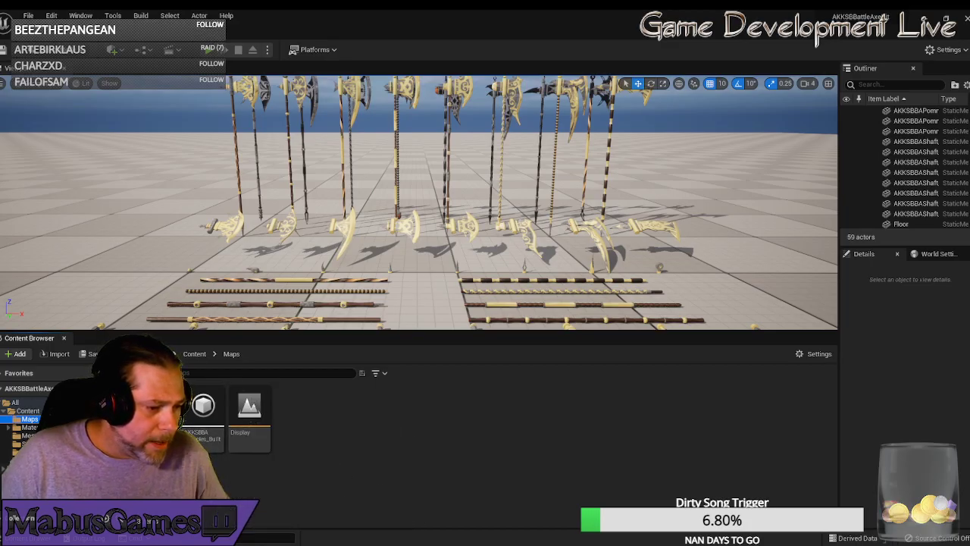
{"action": "left_click", "coordinate": [32, 460]}
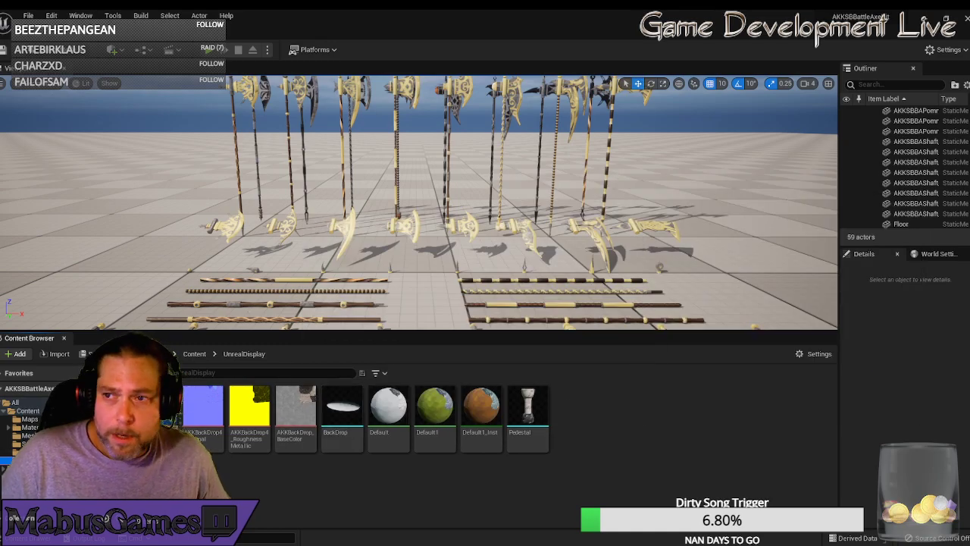
- Reread the checklist's requirement on unused plugins and look through the project's full plugin list
{"action": "left_click_drag", "start_coordinate": [969, 98], "coordinate": [336, 20]}
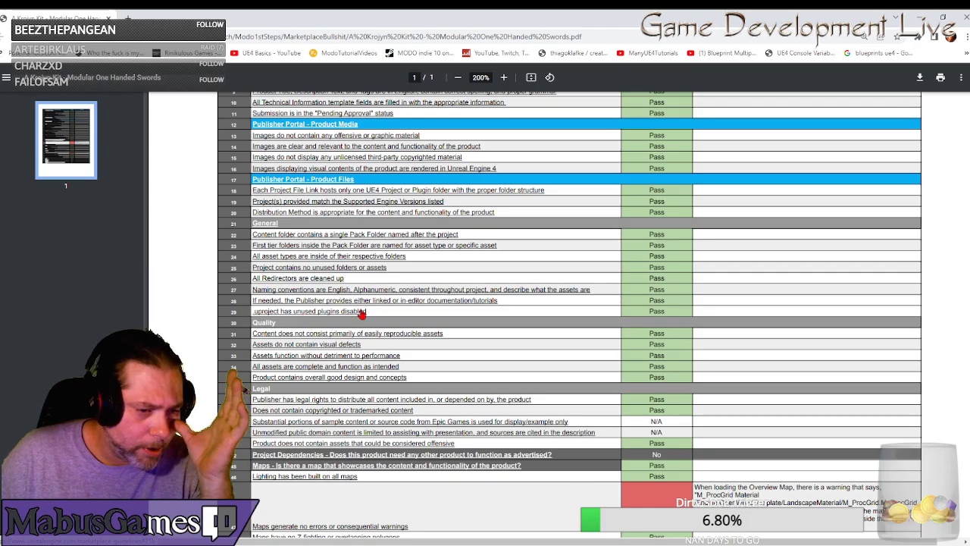
{"action": "left_click_drag", "start_coordinate": [369, 19], "coordinate": [969, 98]}
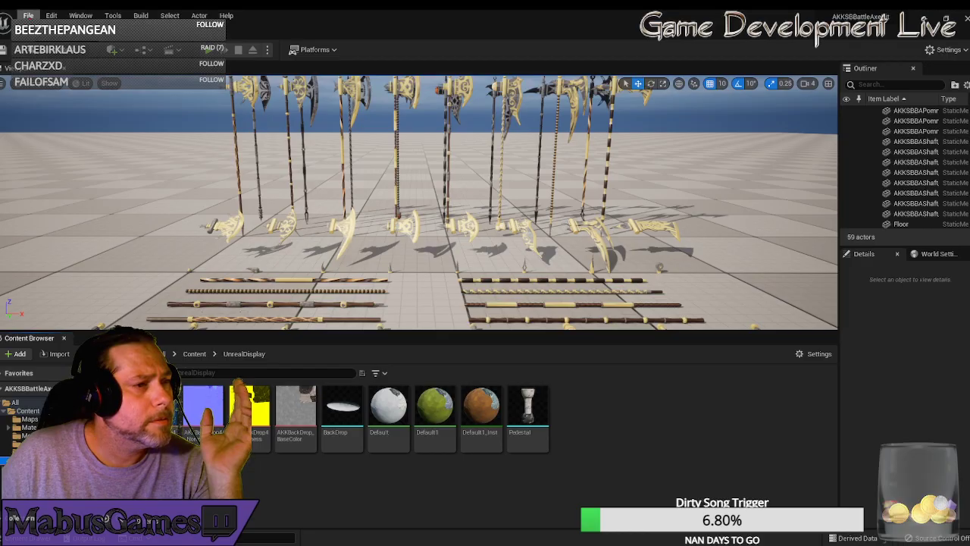
{"action": "left_click", "coordinate": [28, 15]}
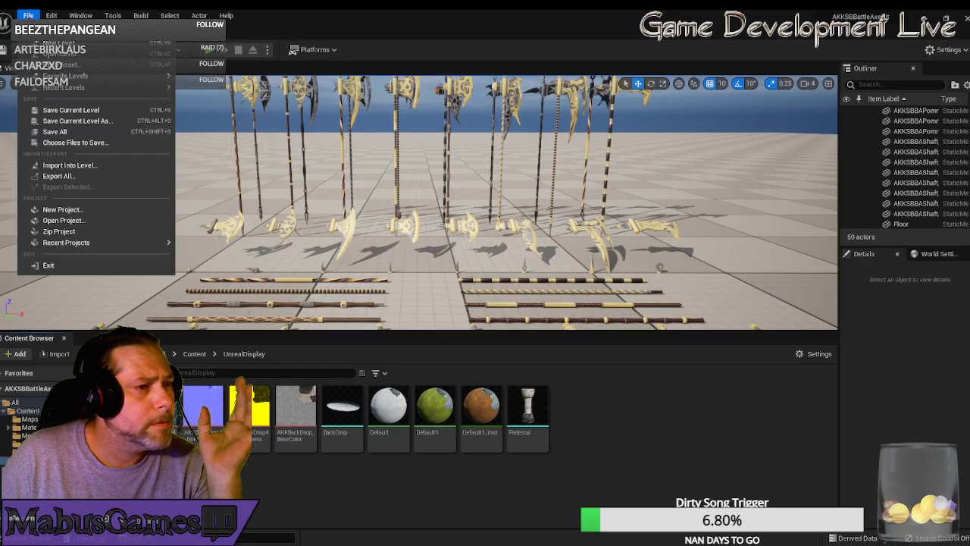
{"action": "mouse_move", "coordinate": [54, 16]}
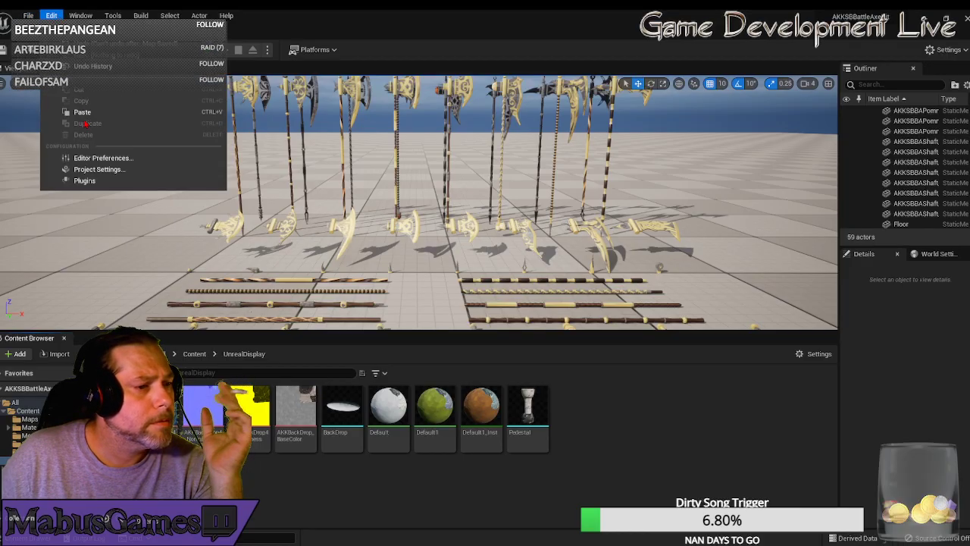
{"action": "left_click", "coordinate": [84, 180]}
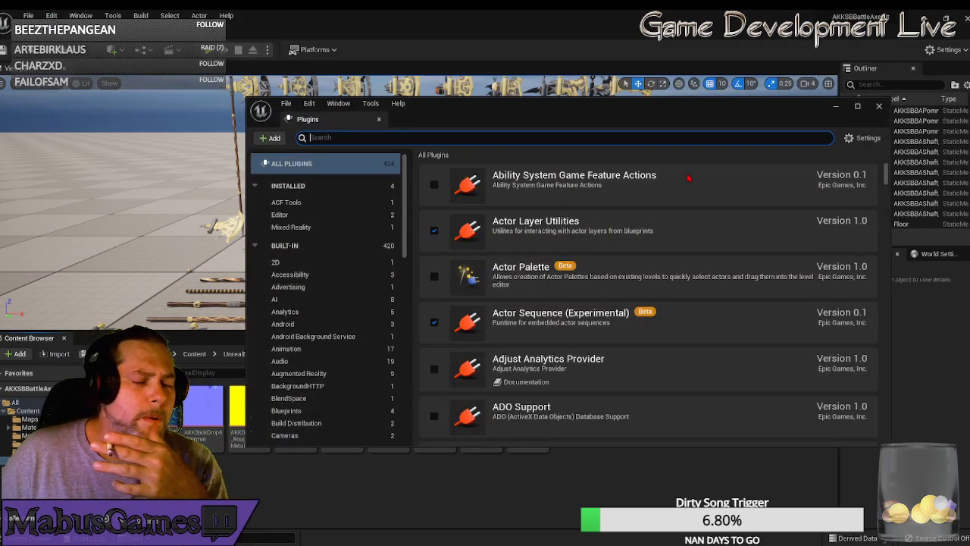
{"action": "scroll", "coordinate": [634, 300], "scroll_direction": "down", "scroll_amount": 2}
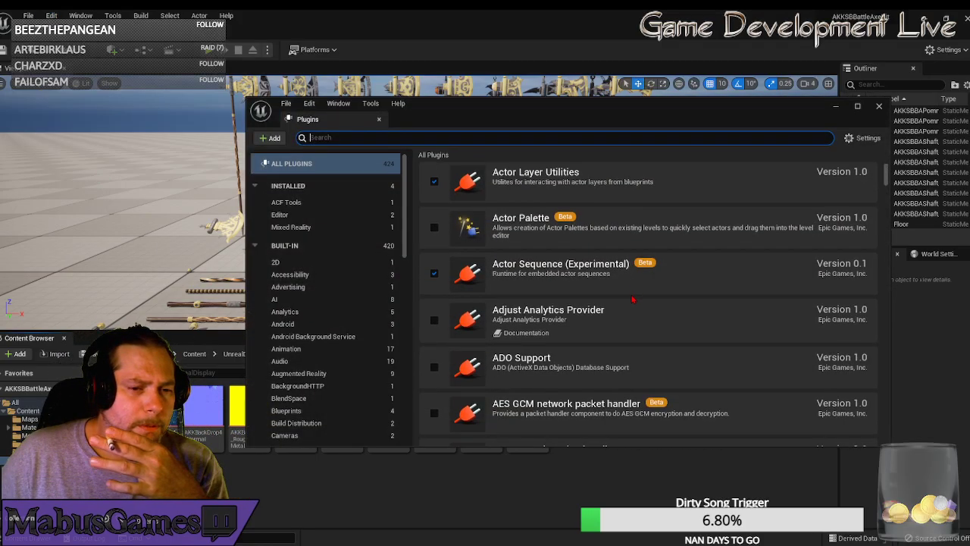
{"action": "scroll", "coordinate": [636, 295], "scroll_direction": "down", "scroll_amount": 7}
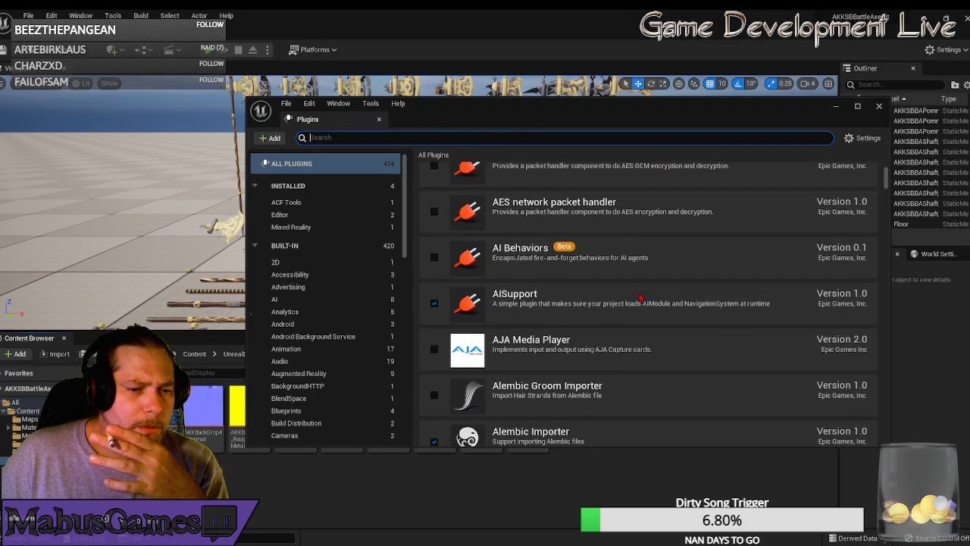
{"action": "scroll", "coordinate": [640, 300], "scroll_direction": "down", "scroll_amount": 1}
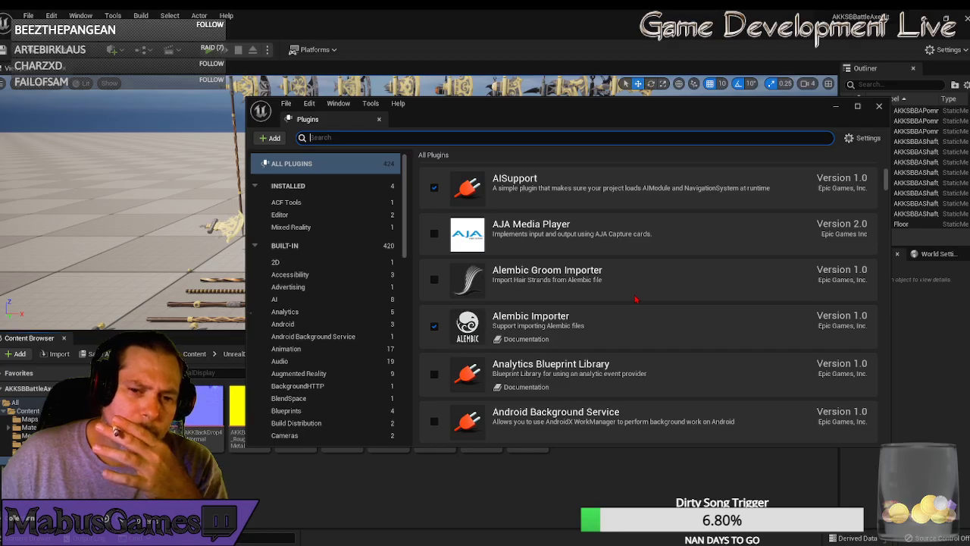
{"action": "scroll", "coordinate": [641, 327], "scroll_direction": "down", "scroll_amount": 8}
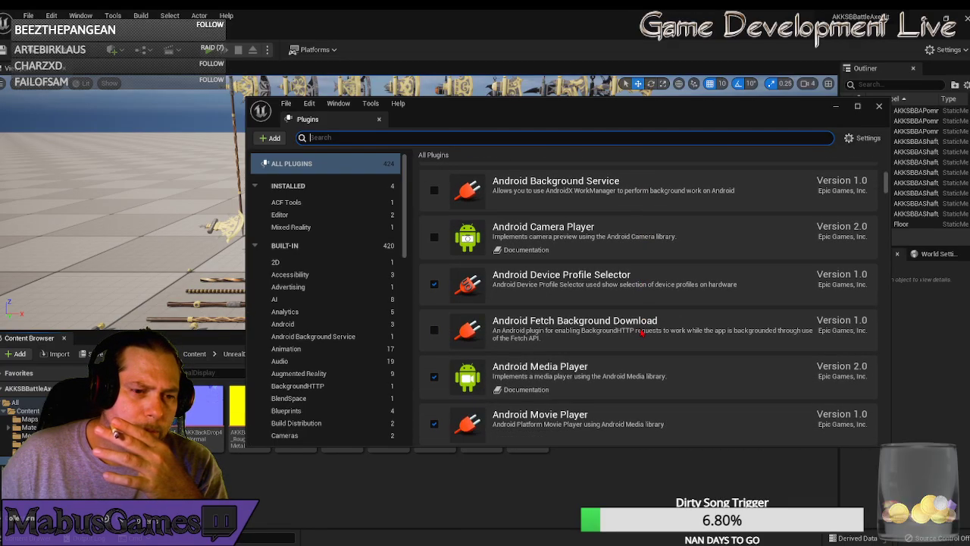
{"action": "scroll", "coordinate": [640, 332], "scroll_direction": "down", "scroll_amount": 9}
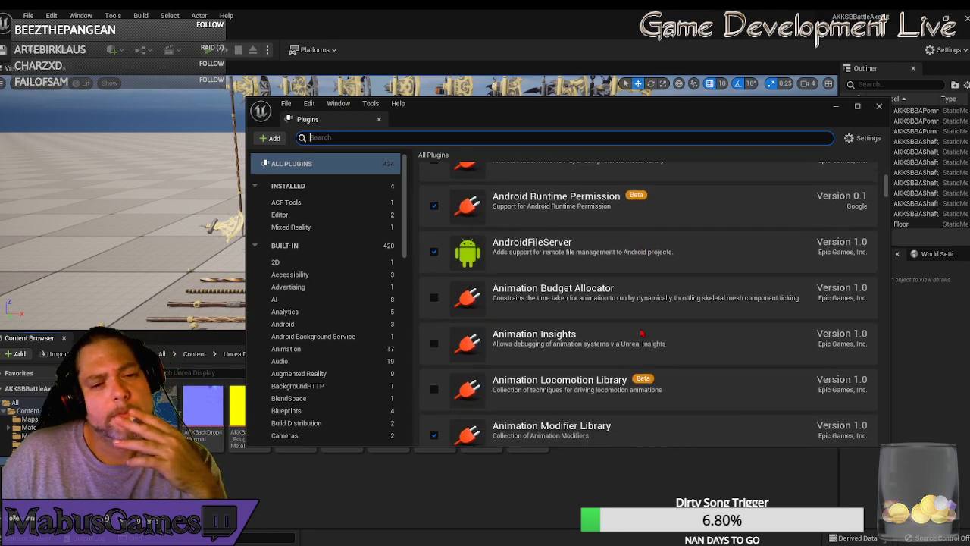
{"action": "scroll", "coordinate": [641, 332], "scroll_direction": "down", "scroll_amount": 5}
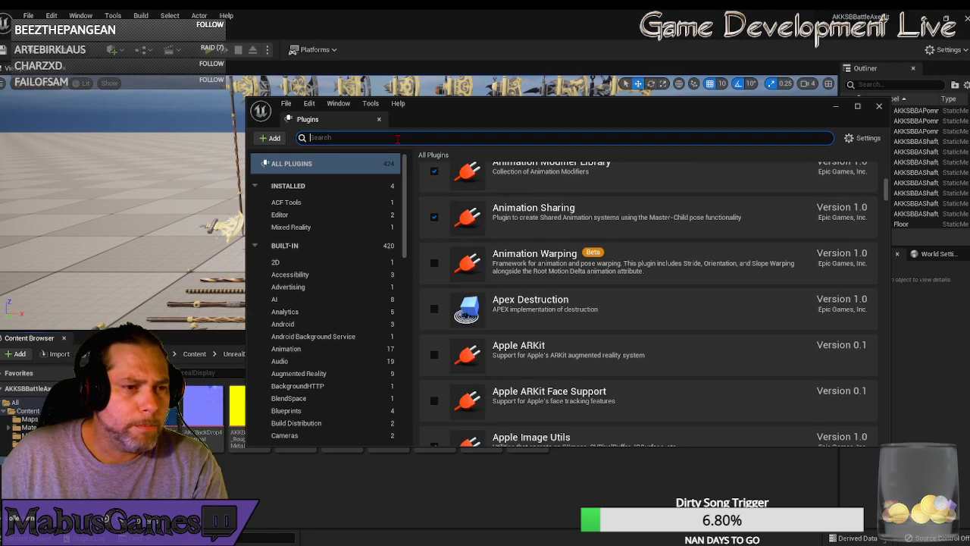
- Search the plugin list for "bridge", disable the Bridge plugin and close the plugin list
{"action": "type", "text": "br"}
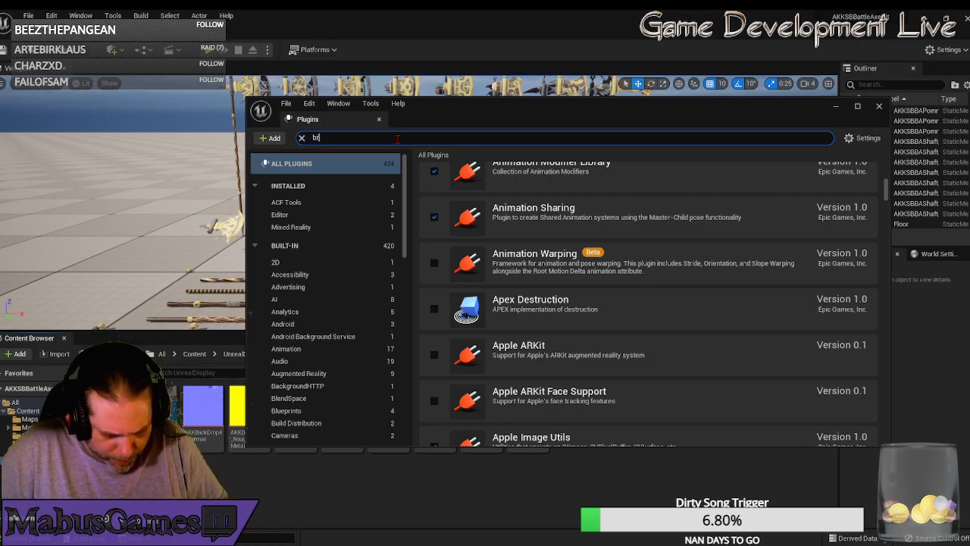
{"action": "type", "text": "idge"}
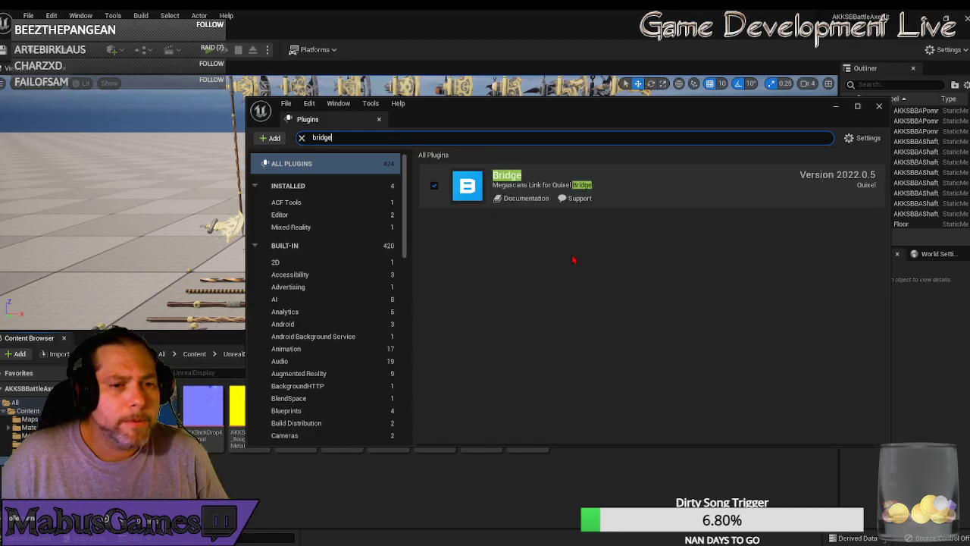
{"action": "left_click", "coordinate": [435, 185]}
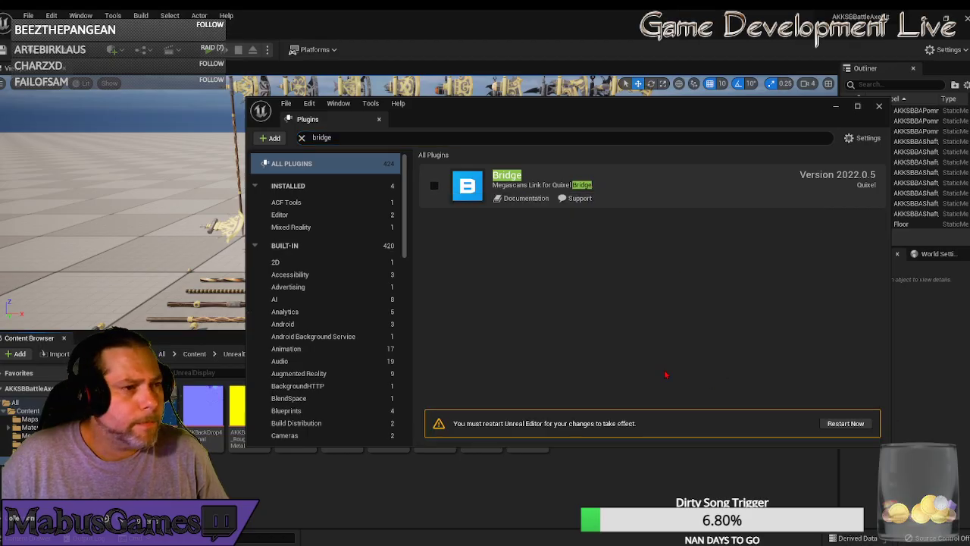
{"action": "left_click", "coordinate": [879, 106]}
- Save all project changes and close the editor so it can be restarted without the disabled plugin
{"action": "left_click", "coordinate": [28, 15]}
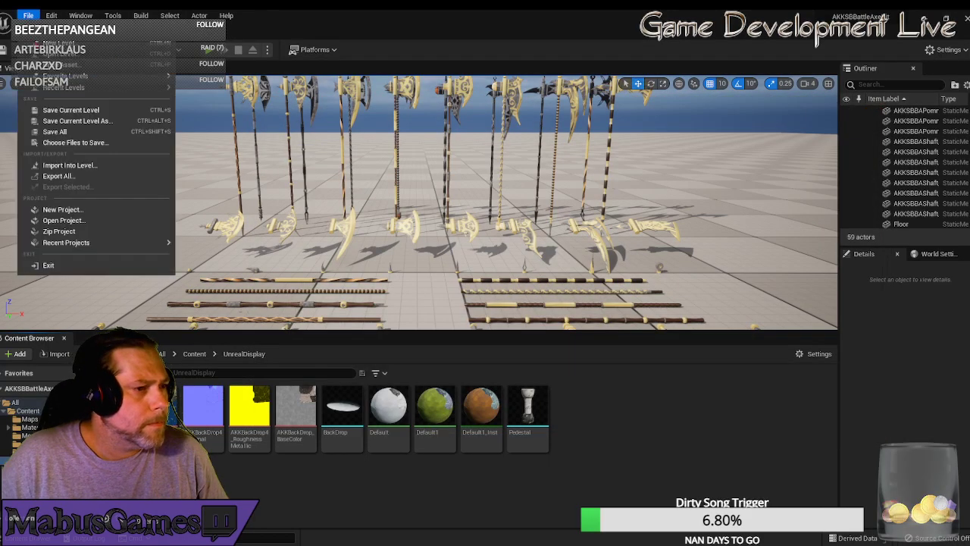
{"action": "left_click", "coordinate": [146, 134]}
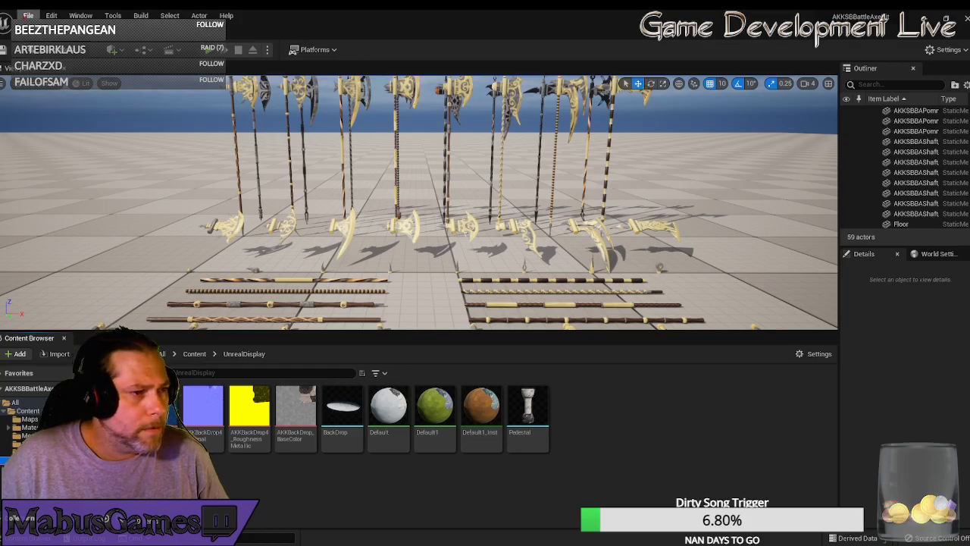
{"action": "left_click", "coordinate": [28, 15]}
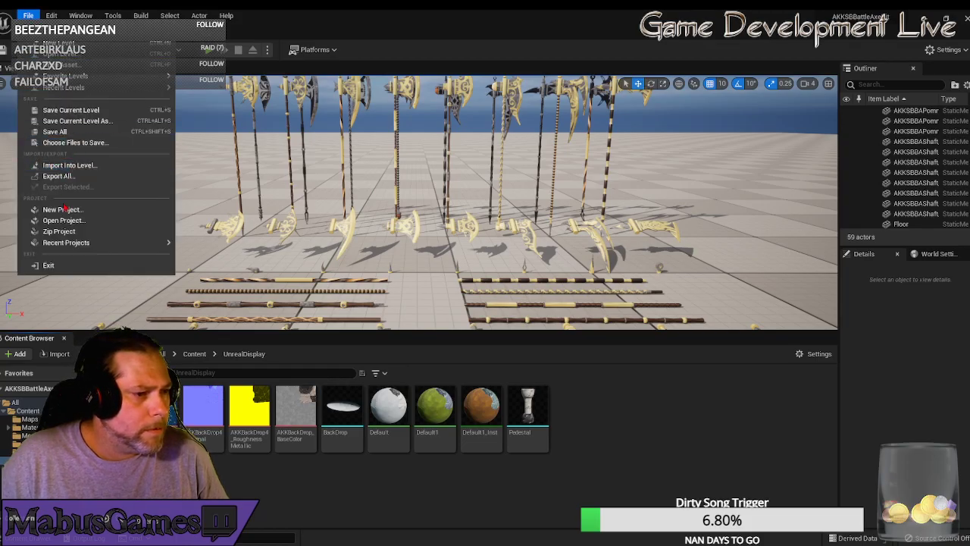
{"action": "mouse_move", "coordinate": [170, 15]}
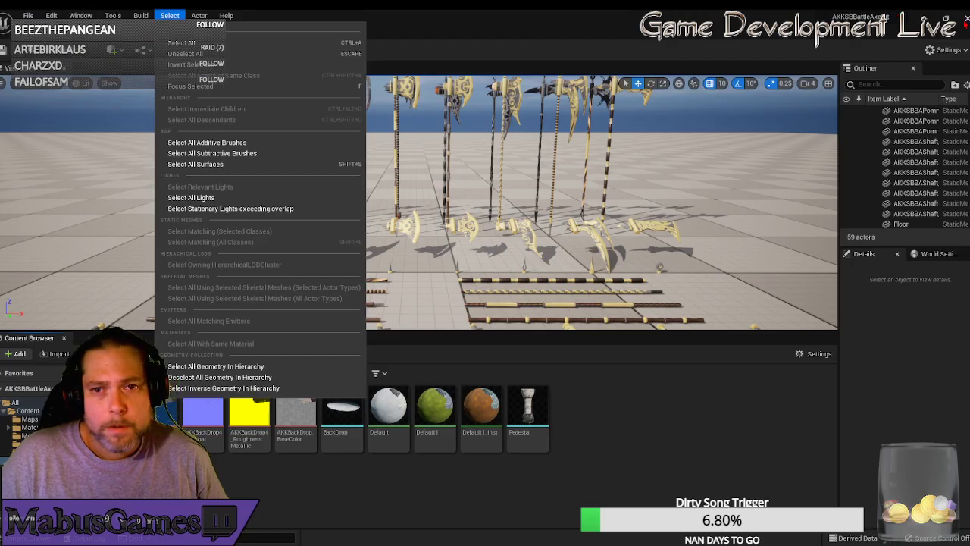
{"action": "left_click", "coordinate": [967, 19]}
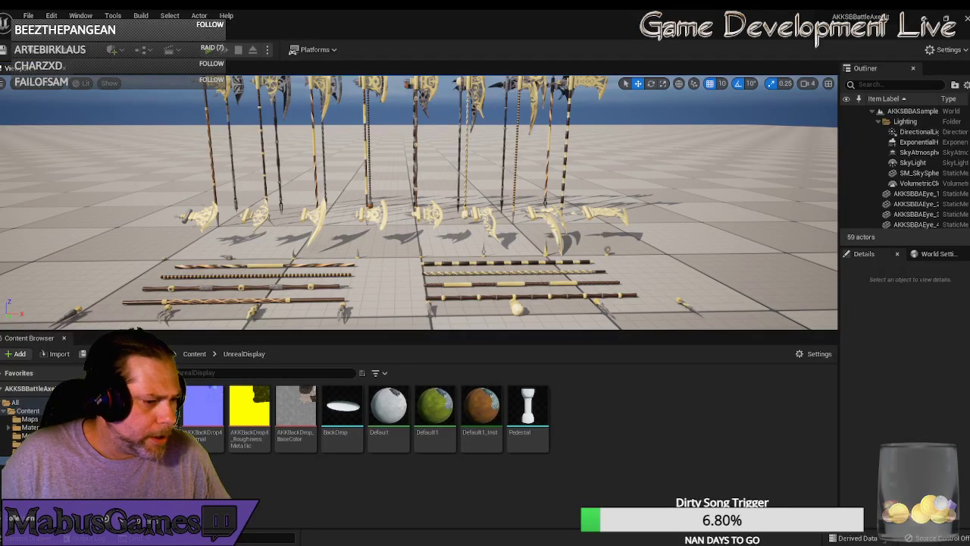
- Fix up redirectors in the UnrealDisplay folder
{"action": "right_click", "coordinate": [58, 460]}
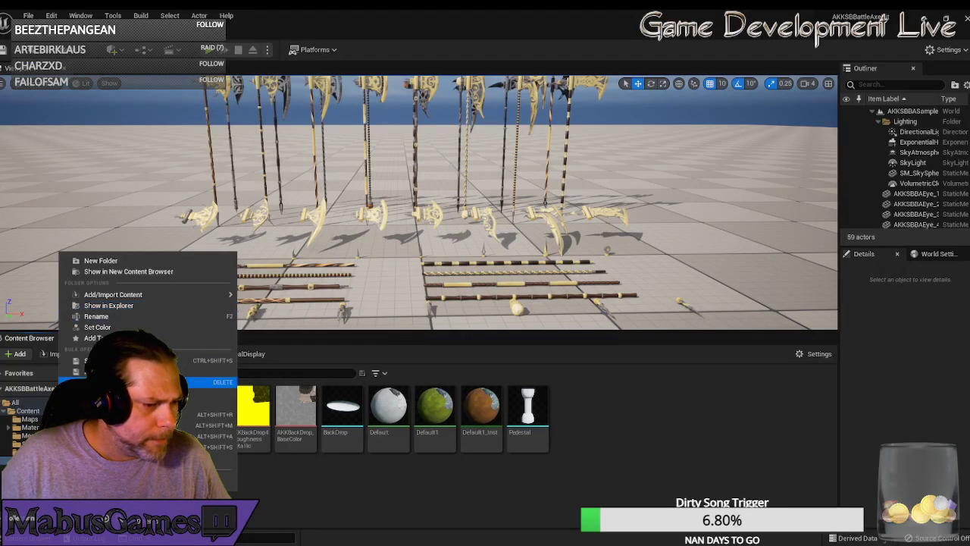
{"action": "left_click", "coordinate": [102, 392]}
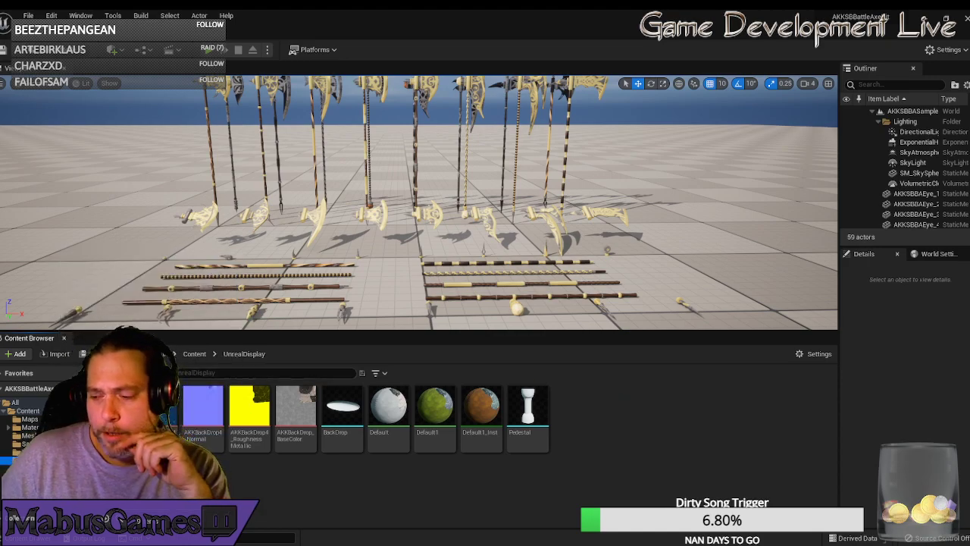
- Read the checklist's quality, legal and map requirements, and build all levels to meet the built-lighting item
{"action": "key", "text": "alt+Tab"}
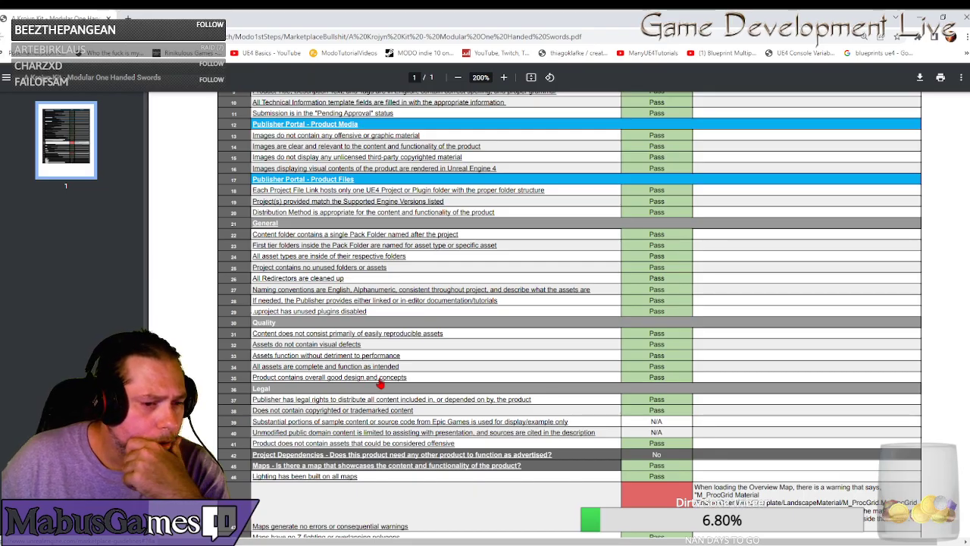
{"action": "scroll", "coordinate": [462, 405], "scroll_direction": "down", "scroll_amount": 1}
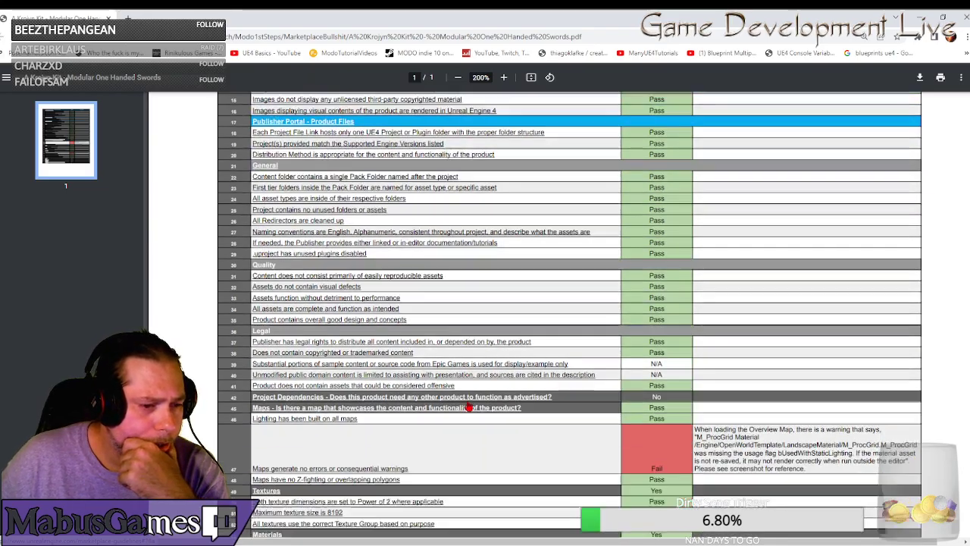
{"action": "scroll", "coordinate": [470, 407], "scroll_direction": "down", "scroll_amount": 1}
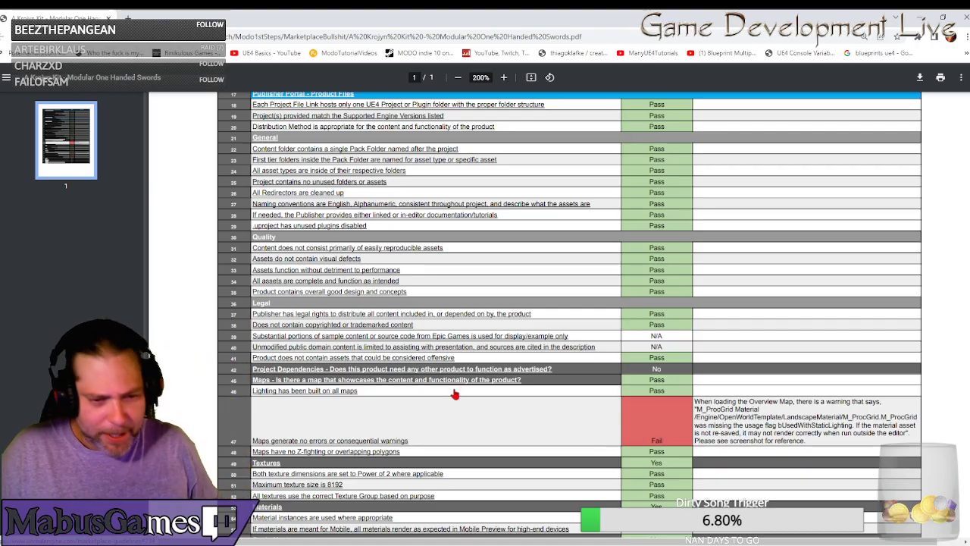
{"action": "scroll", "coordinate": [451, 398], "scroll_direction": "down", "scroll_amount": 2}
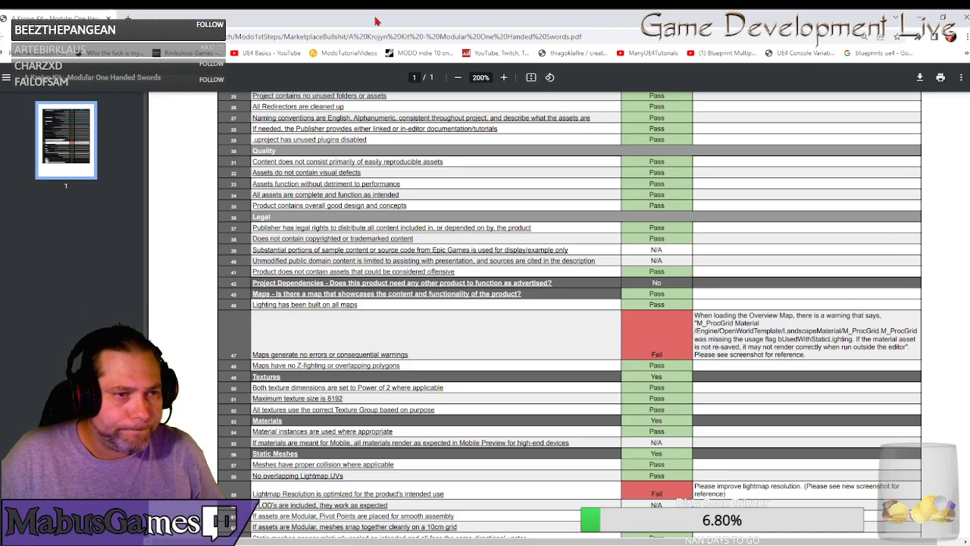
{"action": "key", "text": "alt+Tab"}
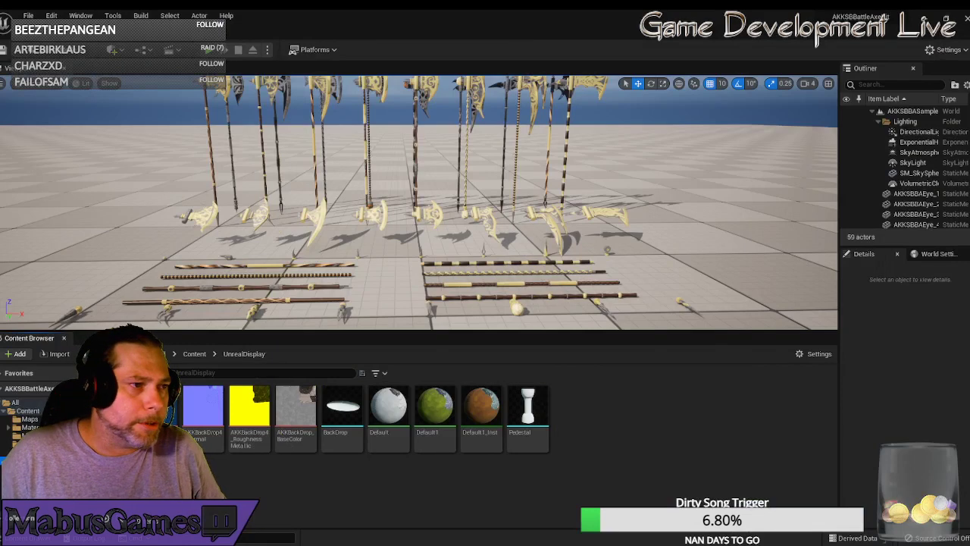
{"action": "left_click", "coordinate": [28, 15]}
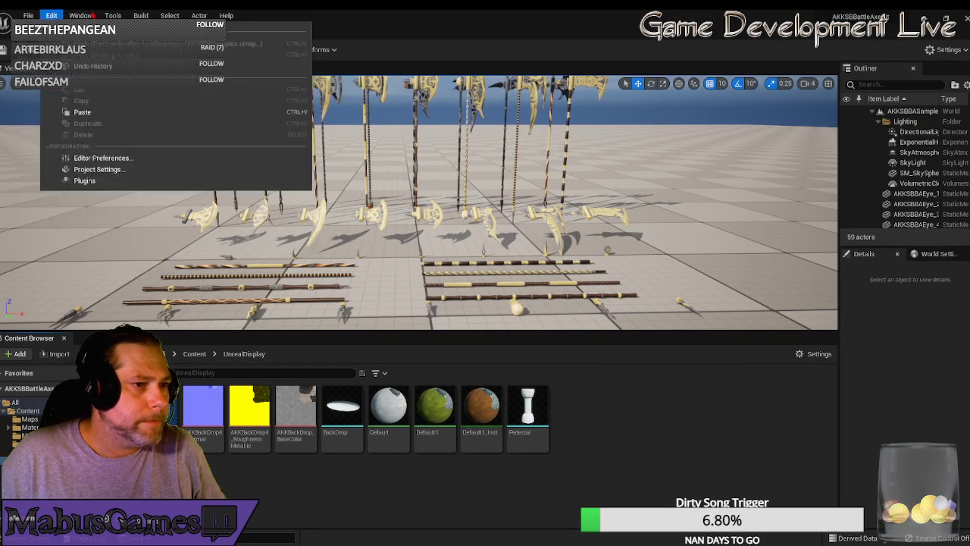
{"action": "mouse_move", "coordinate": [144, 15]}
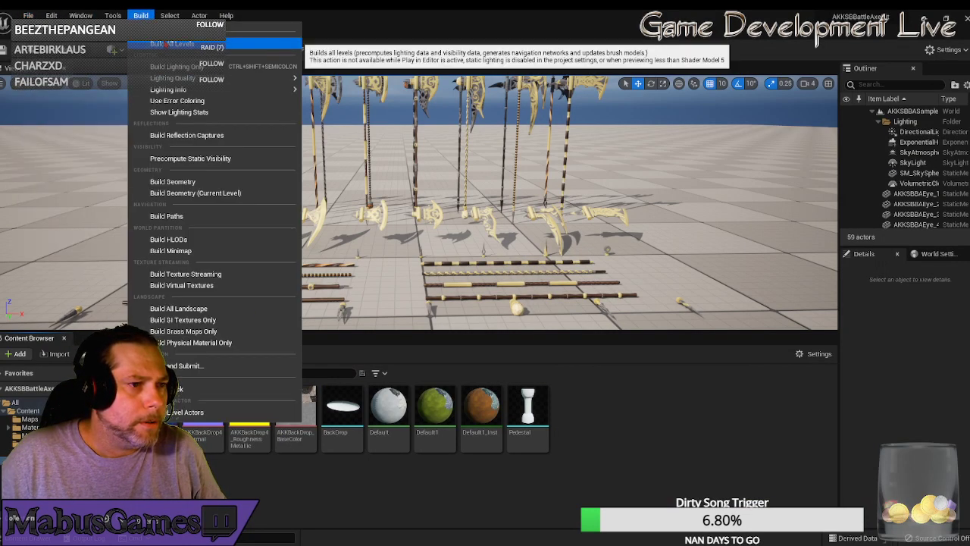
{"action": "left_click", "coordinate": [172, 43]}
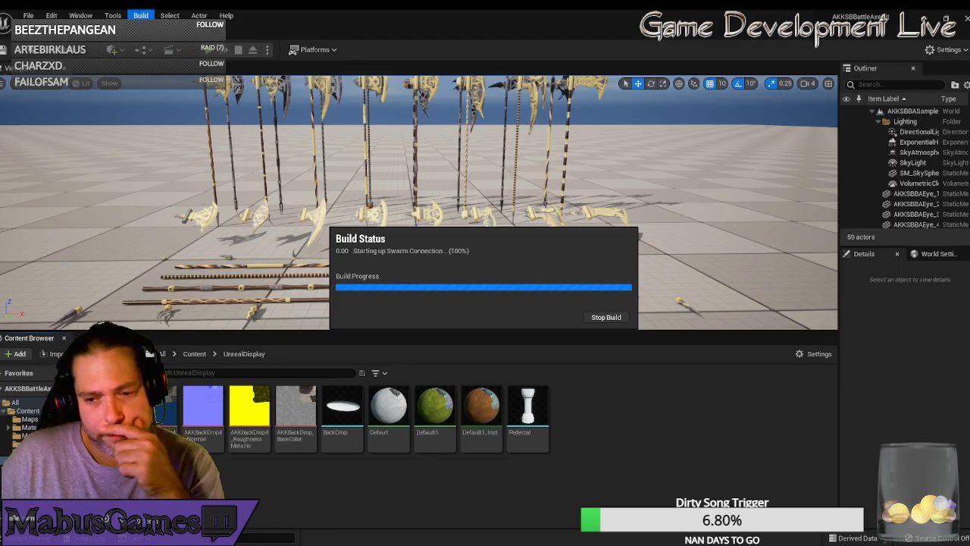
- Read the checklist's Static Meshes requirements and highlight "Lightmap Resolution is optimized for the product's intended use"
{"action": "left_click_drag", "start_coordinate": [969, 81], "coordinate": [322, 10]}
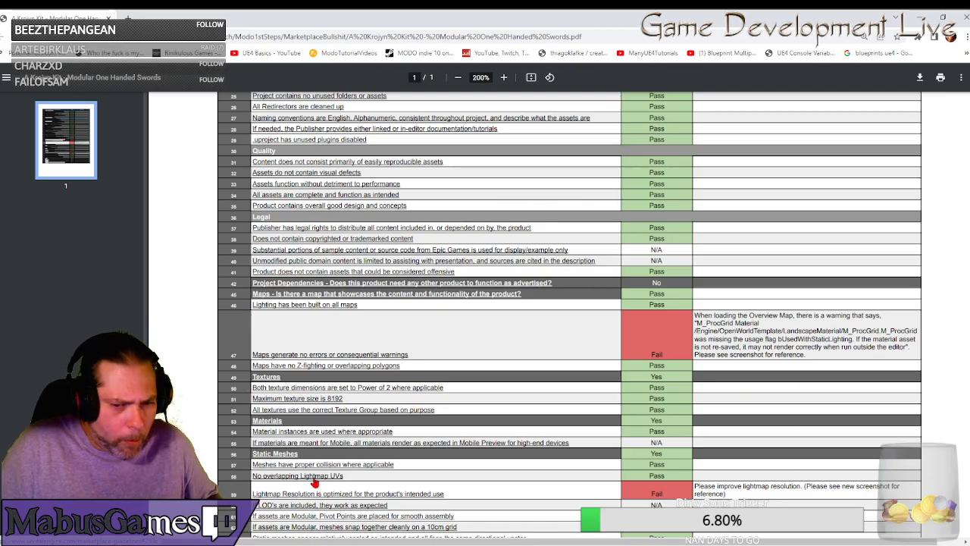
{"action": "scroll", "coordinate": [333, 492], "scroll_direction": "down", "scroll_amount": 2}
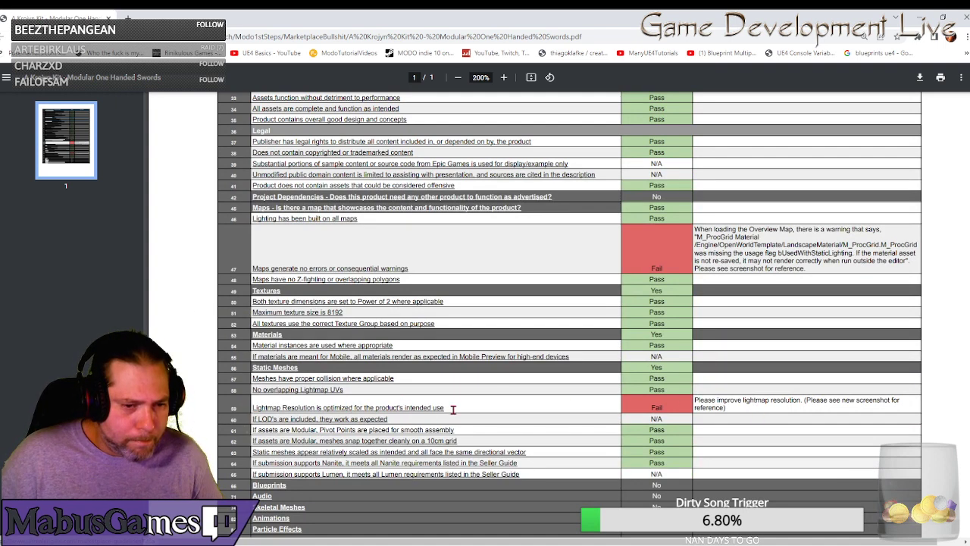
{"action": "left_click_drag", "start_coordinate": [453, 410], "coordinate": [235, 404]}
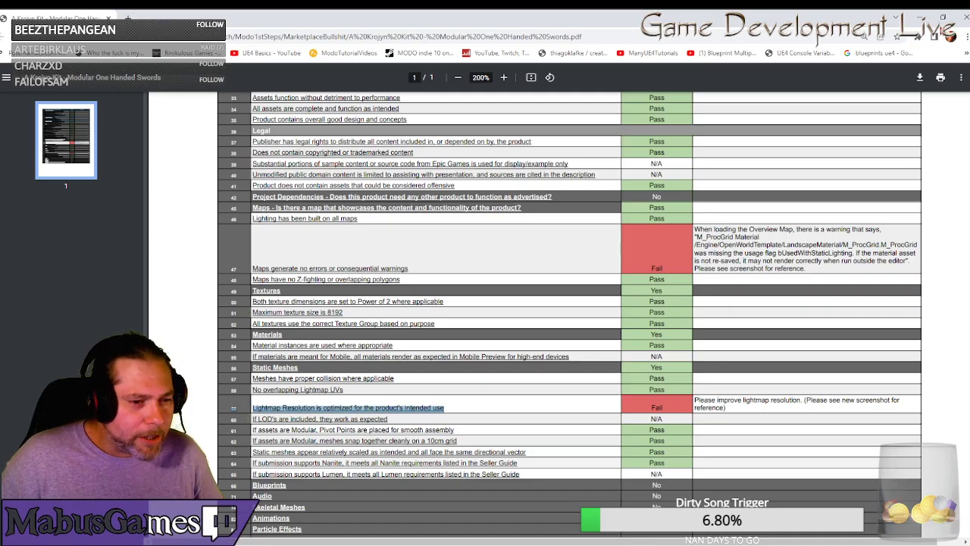
- Minimize the checklist and move the Message Log with the lighting results off the main screen
{"action": "left_click", "coordinate": [917, 17]}
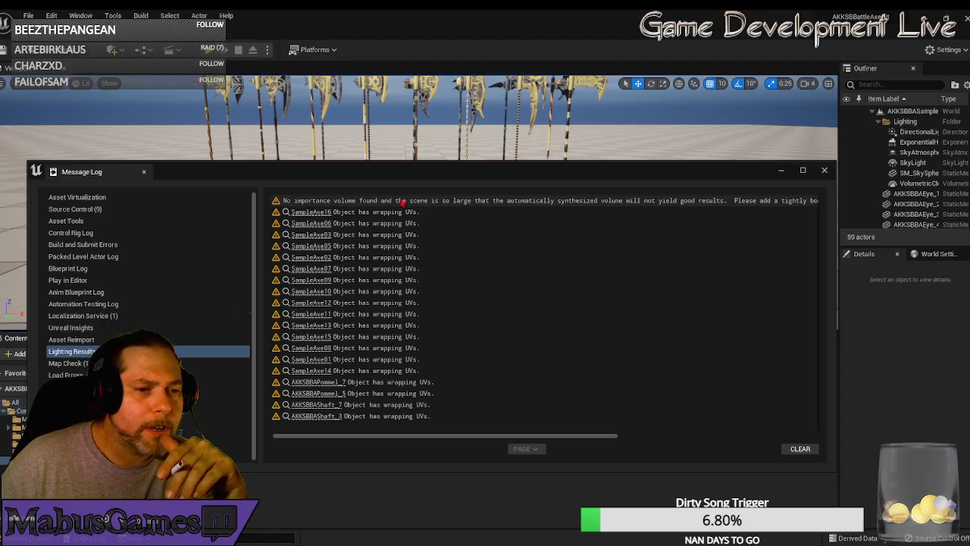
{"action": "left_click_drag", "start_coordinate": [412, 172], "coordinate": [969, 231]}
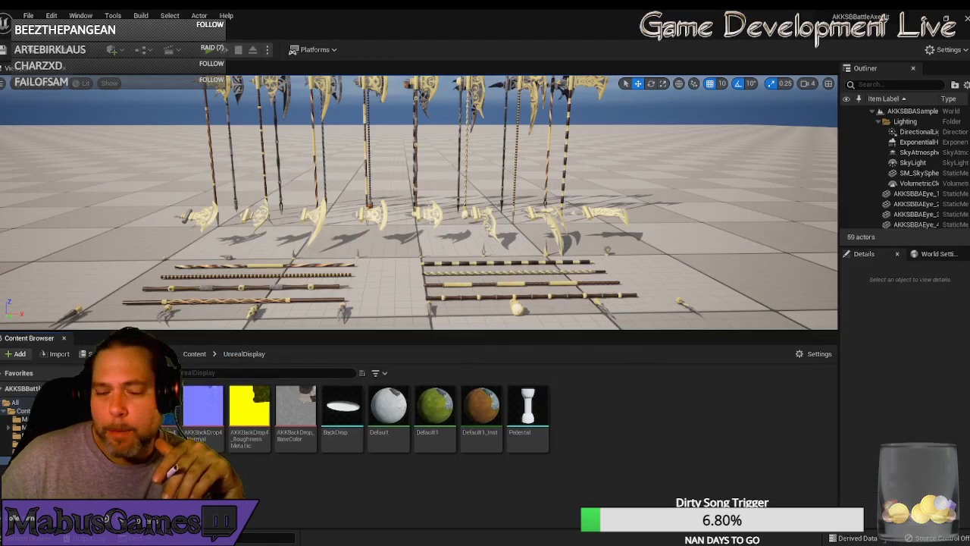
{"action": "scroll", "coordinate": [419, 202], "scroll_direction": "down", "scroll_amount": 3}
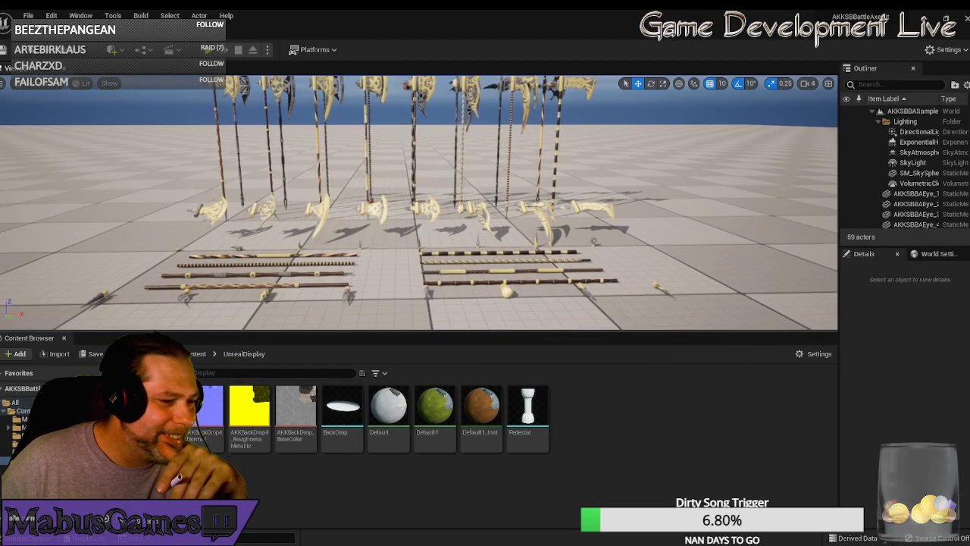
- Enlarge the level viewport, add a LightmassImportanceVolume and move it over the axe display
{"action": "left_click_drag", "start_coordinate": [194, 331], "coordinate": [205, 404]}
{"action": "right_click_drag", "start_coordinate": [283, 347], "coordinate": [287, 321]}
{"action": "mouse_move", "coordinate": [287, 322]}
{"action": "left_mouse_down"}
{"action": "mouse_move", "coordinate": [267, 338]}
{"action": "mouse_move", "coordinate": [278, 314]}
{"action": "mouse_move", "coordinate": [293, 337]}
{"action": "left_mouse_up"}
{"action": "right_click_drag", "start_coordinate": [227, 325], "coordinate": [332, 307]}
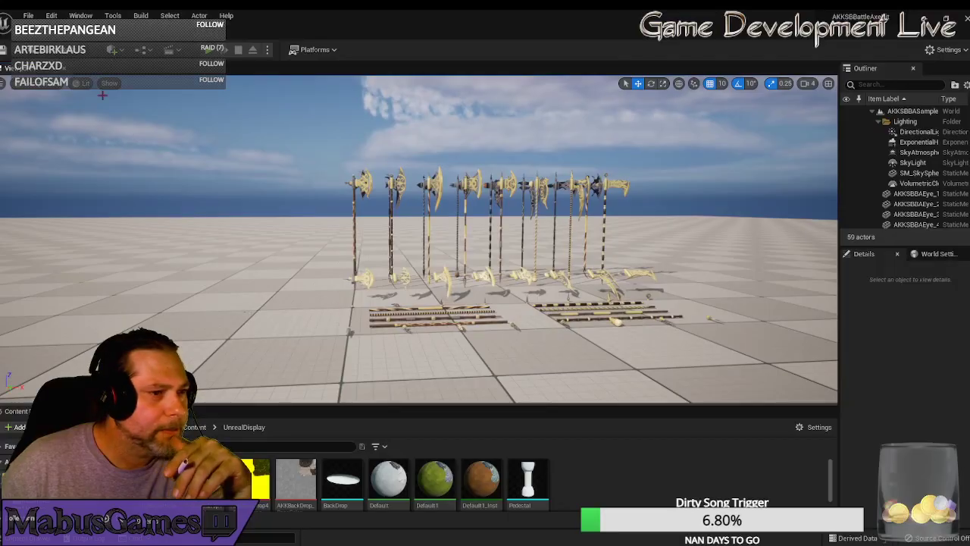
{"action": "left_click", "coordinate": [4, 84]}
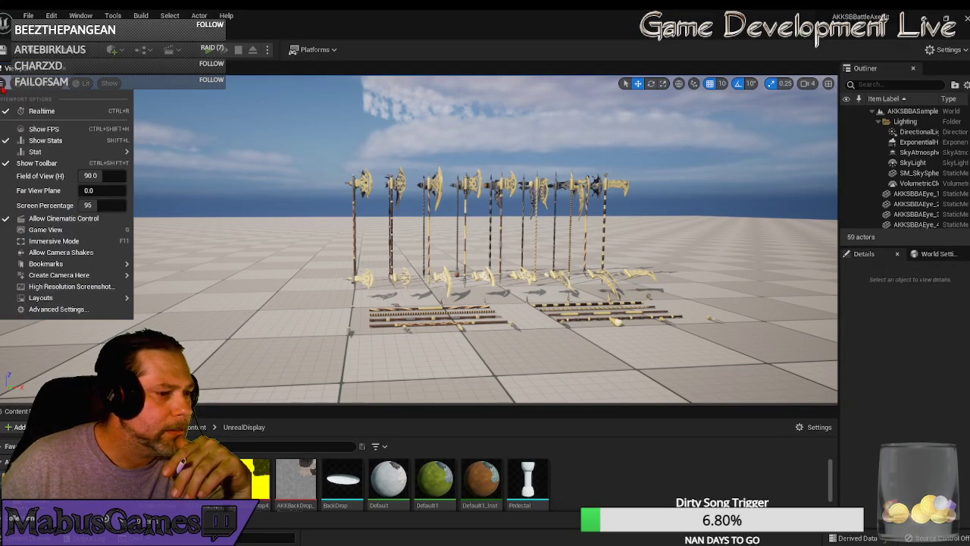
{"action": "left_click", "coordinate": [82, 83]}
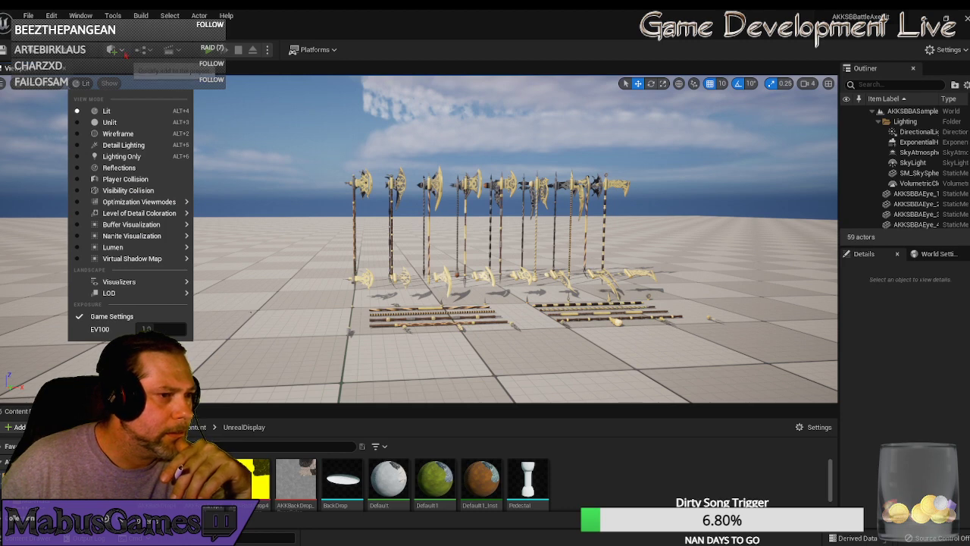
{"action": "left_click", "coordinate": [118, 50]}
{"action": "mouse_move", "coordinate": [163, 179]}
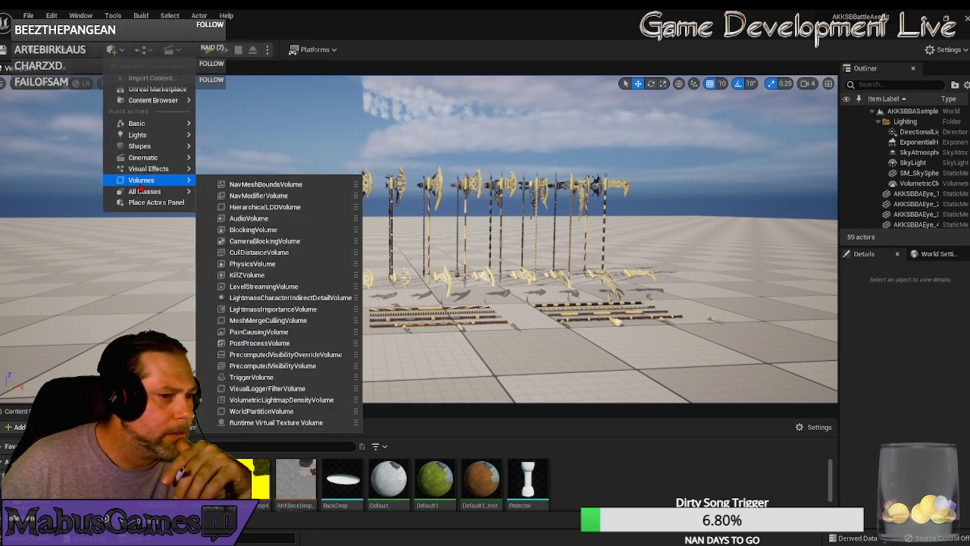
{"action": "left_click", "coordinate": [271, 309]}
{"action": "right_click_drag", "start_coordinate": [541, 364], "coordinate": [534, 352]}
{"action": "left_click_drag", "start_coordinate": [455, 215], "coordinate": [385, 214]}
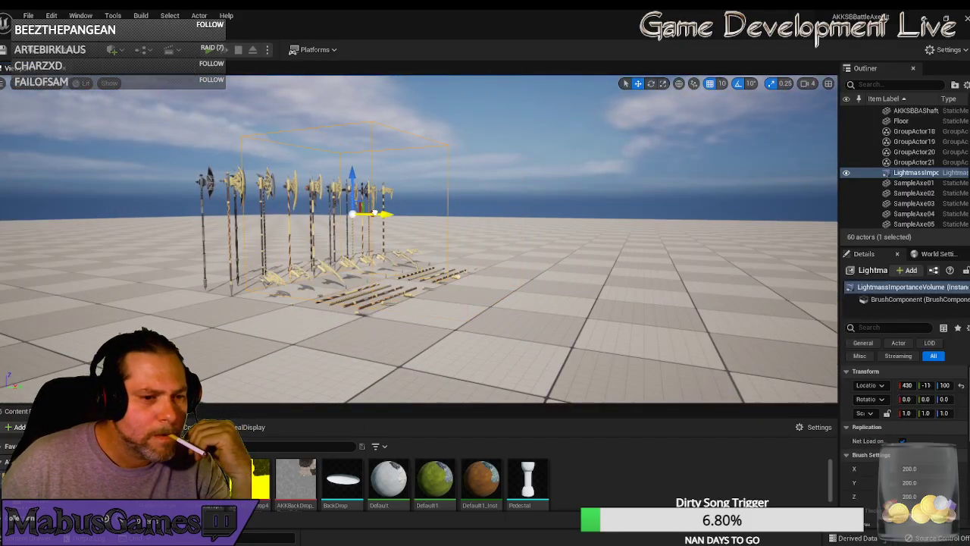
- Scale the LightmassImportanceVolume uniformly to about 6.25, and stretch it along Y to about 46 so it extends past the floor's edges
{"action": "left_click_drag", "start_coordinate": [146, 146], "coordinate": [179, 236]}
{"action": "mouse_move", "coordinate": [199, 286]}
{"action": "right_mouse_down"}
{"action": "mouse_move", "coordinate": [199, 254]}
{"action": "mouse_move", "coordinate": [199, 285]}
{"action": "right_mouse_up"}
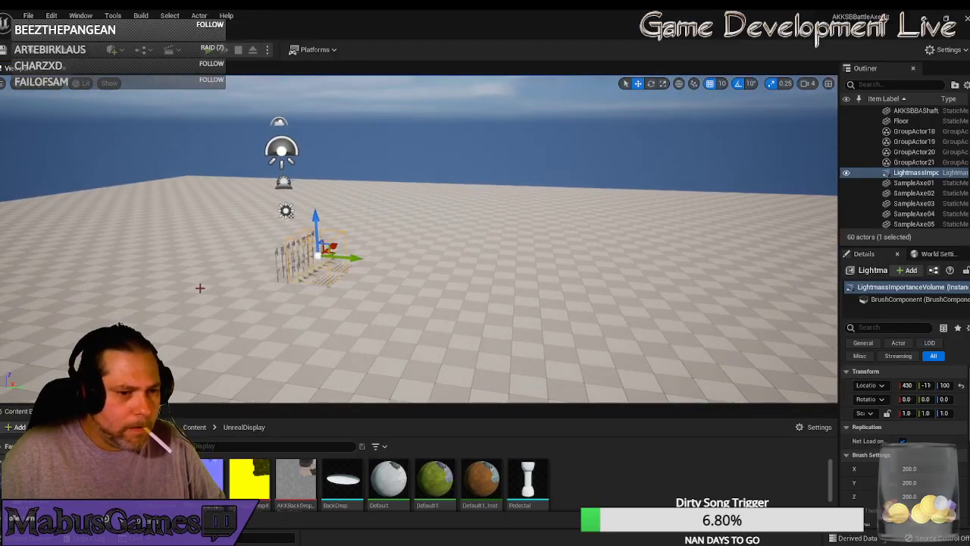
{"action": "key", "text": "e"}
{"action": "key", "text": "r"}
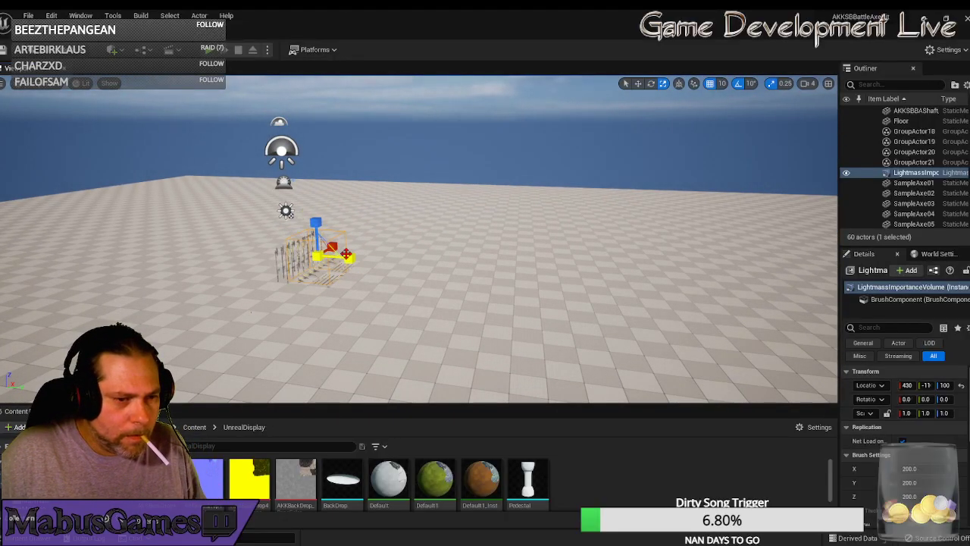
{"action": "left_click_drag", "start_coordinate": [316, 256], "coordinate": [325, 215]}
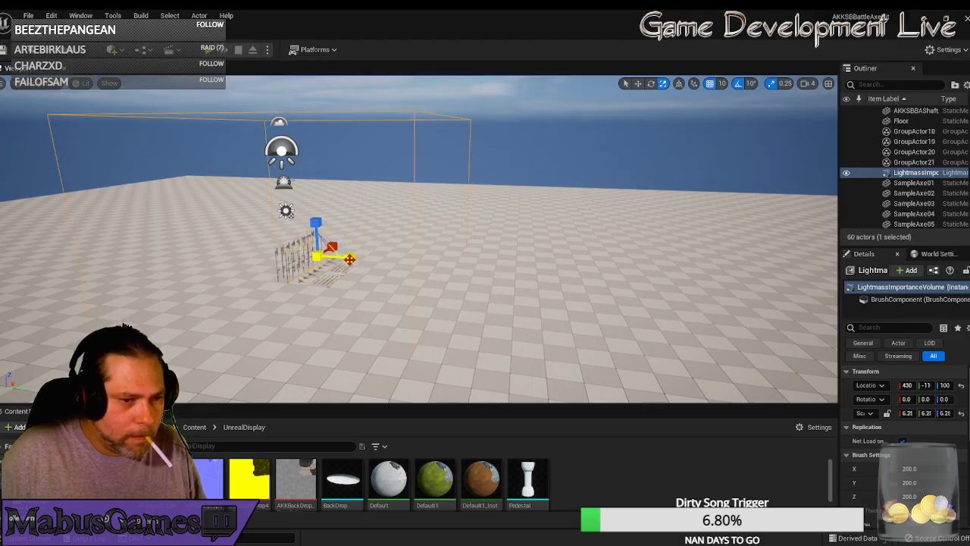
{"action": "left_click_drag", "start_coordinate": [349, 259], "coordinate": [508, 364]}
{"action": "right_click_drag", "start_coordinate": [402, 178], "coordinate": [412, 195]}
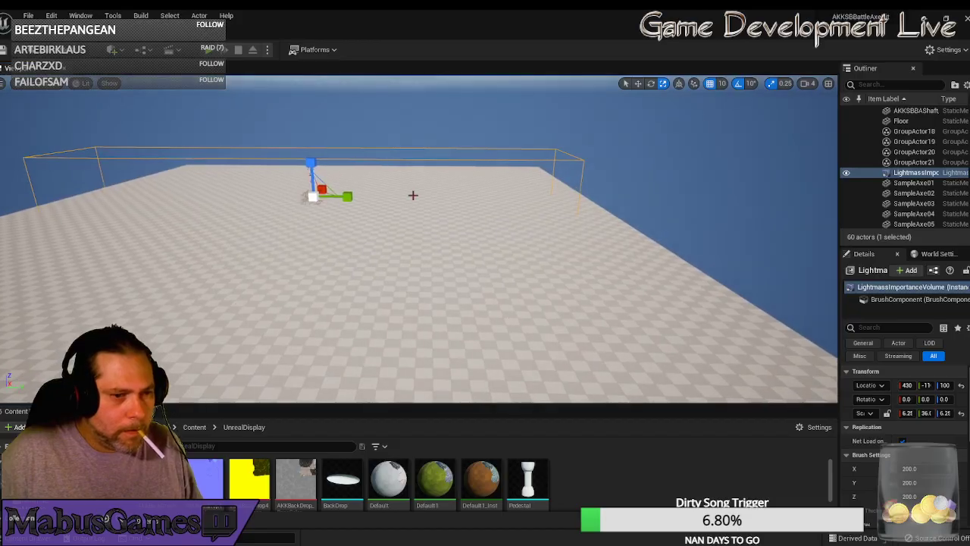
{"action": "left_click_drag", "start_coordinate": [350, 197], "coordinate": [404, 196]}
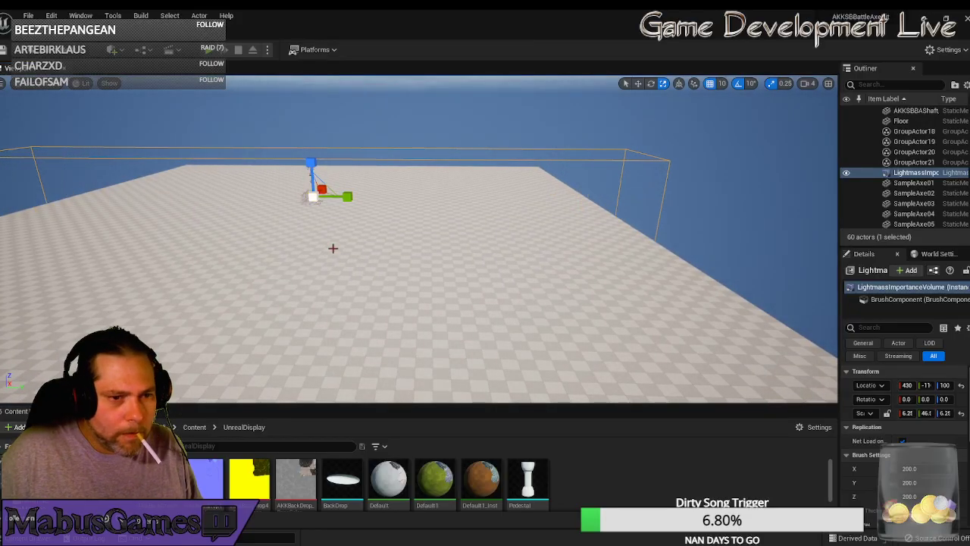
- Reduce the LightmassImportanceVolume's Z scale to about 5.75 and raise the volume to a Z location of about 170
{"action": "right_click_drag", "start_coordinate": [375, 279], "coordinate": [413, 208]}
{"action": "middle_click_drag", "start_coordinate": [413, 208], "coordinate": [417, 256]}
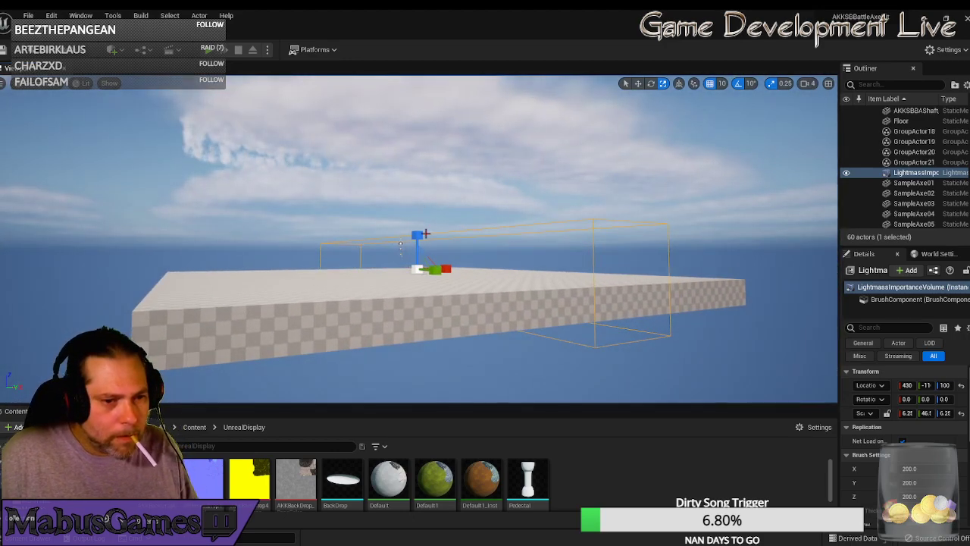
{"action": "left_click_drag", "start_coordinate": [418, 232], "coordinate": [418, 250]}
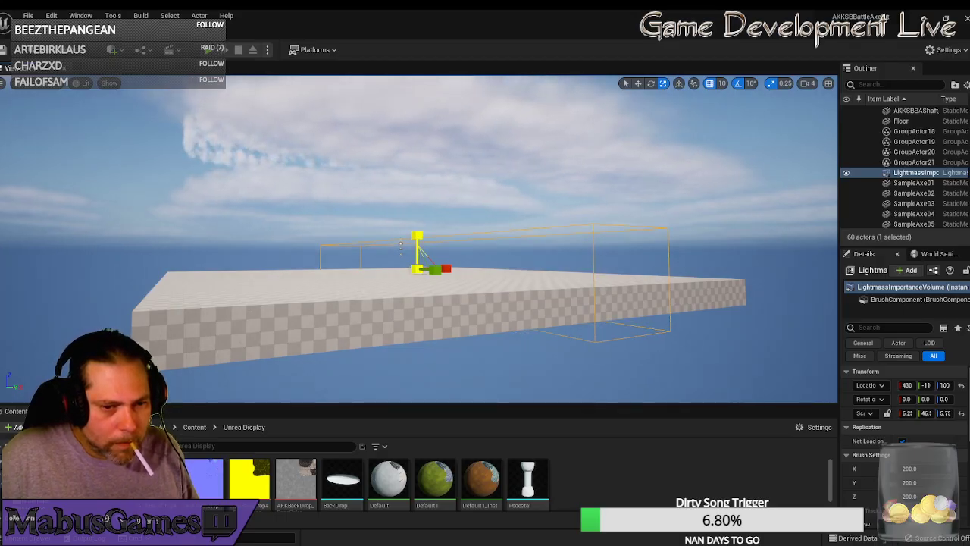
{"action": "key", "text": "w"}
{"action": "left_click_drag", "start_coordinate": [400, 244], "coordinate": [417, 233]}
{"action": "key", "text": "w"}
{"action": "right_click_drag", "start_coordinate": [503, 325], "coordinate": [379, 325]}
- Stretch the LightmassImportanceVolume along X to a scale of about 45 so it encloses the whole floor
{"action": "key", "text": "f"}
{"action": "key", "text": "e"}
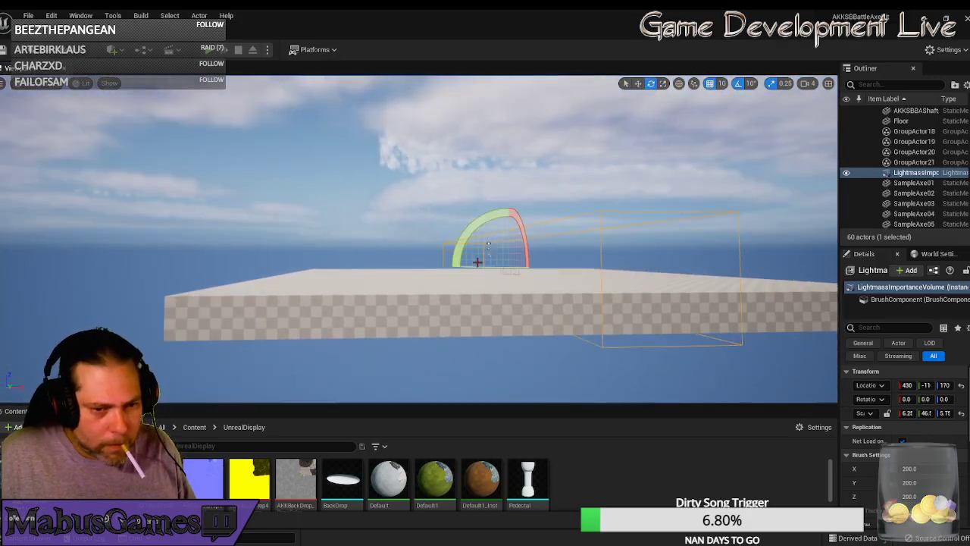
{"action": "key", "text": "r"}
{"action": "left_click_drag", "start_coordinate": [544, 266], "coordinate": [713, 266]}
{"action": "left_click_drag", "start_coordinate": [637, 265], "coordinate": [686, 265]}
{"action": "mouse_move", "coordinate": [439, 352]}
{"action": "left_mouse_down"}
{"action": "mouse_move", "coordinate": [607, 337]}
{"action": "mouse_move", "coordinate": [516, 330]}
{"action": "mouse_move", "coordinate": [451, 353]}
{"action": "left_mouse_up"}
{"action": "right_click_drag", "start_coordinate": [402, 310], "coordinate": [429, 348]}
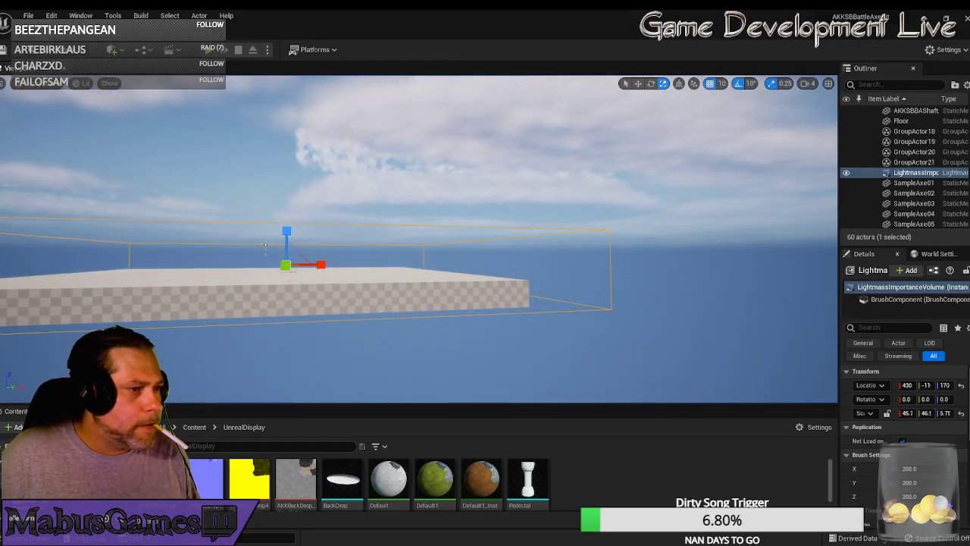
- Save the level changes and rebuild only the lighting
{"action": "left_click", "coordinate": [28, 15]}
{"action": "left_click", "coordinate": [56, 131]}
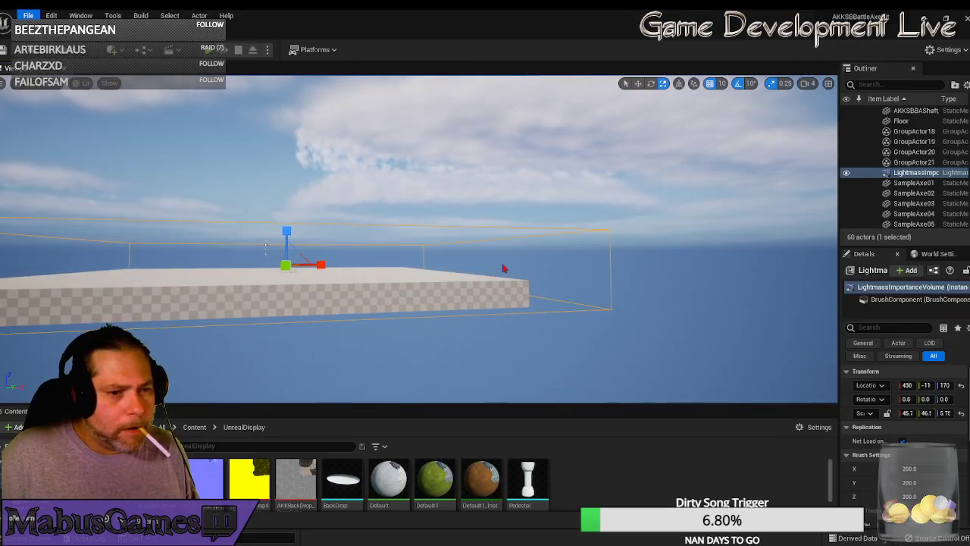
{"action": "left_click", "coordinate": [141, 15]}
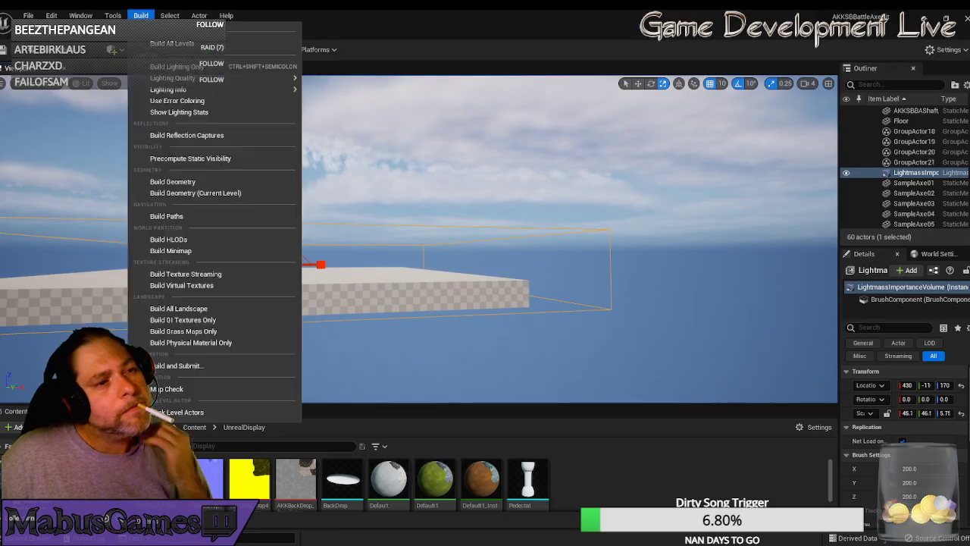
{"action": "left_click", "coordinate": [182, 65]}
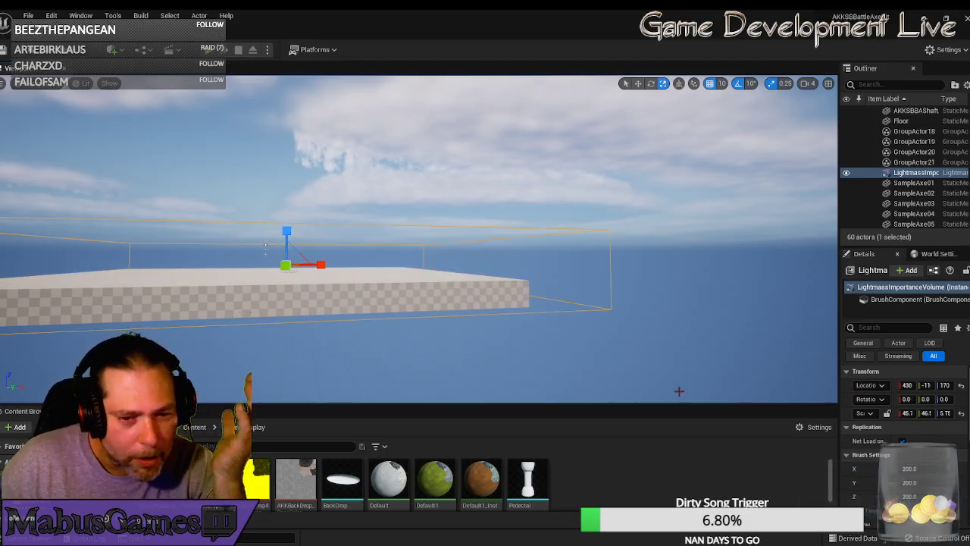
- Bring the Message Log's lighting results back into view, locate the SampleAxe13 asset from its wrapping-UVs warning, and open that mesh
{"action": "left_click_drag", "start_coordinate": [656, 405], "coordinate": [651, 361]}
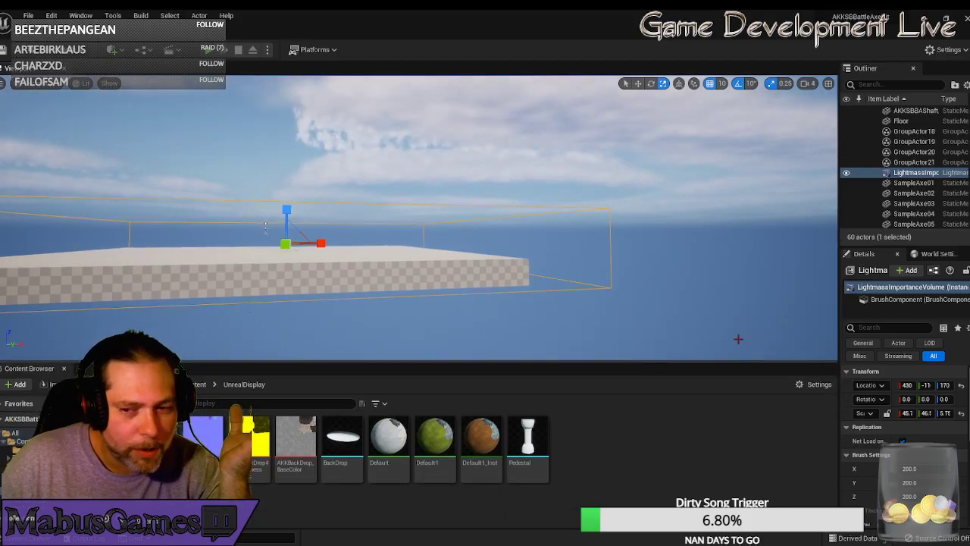
{"action": "left_click_drag", "start_coordinate": [969, 175], "coordinate": [405, 91]}
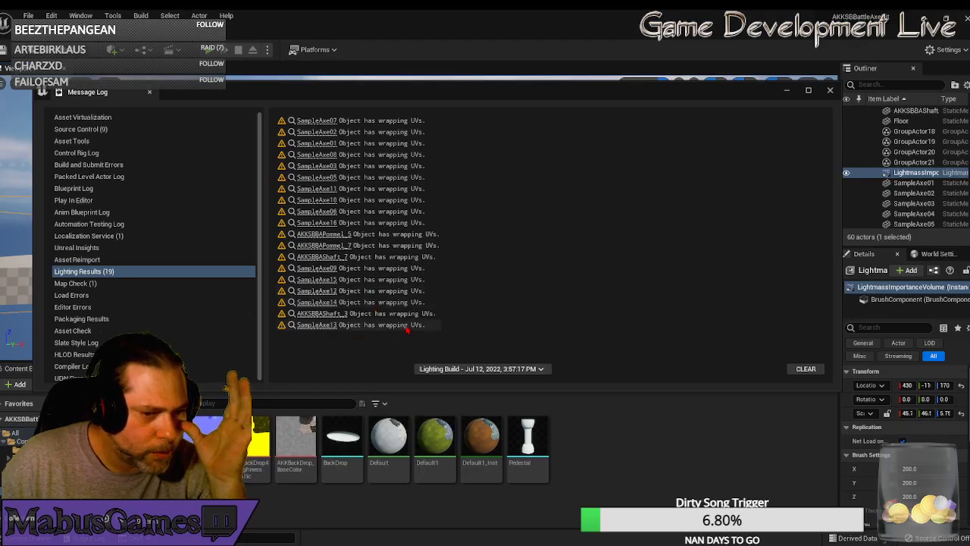
{"action": "left_click", "coordinate": [317, 325]}
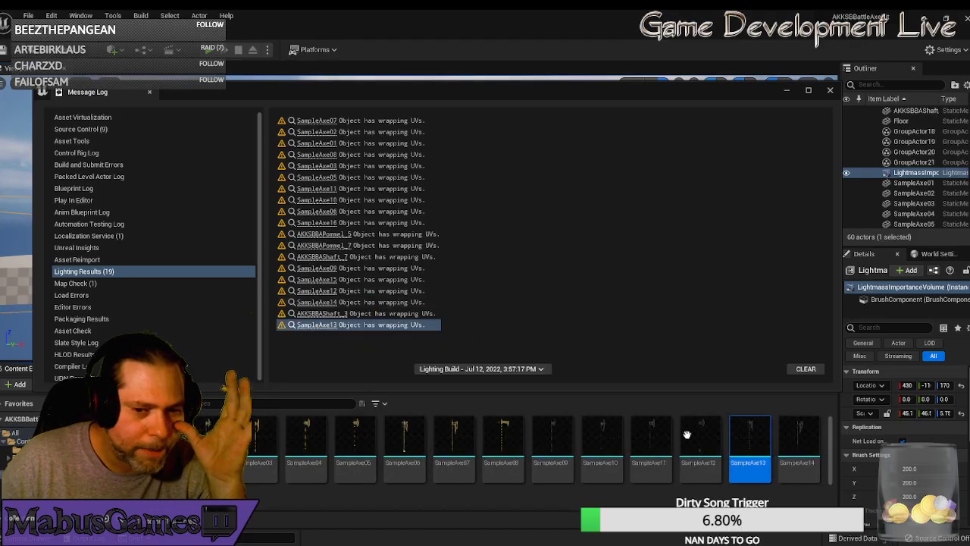
{"action": "double_click", "coordinate": [750, 451]}
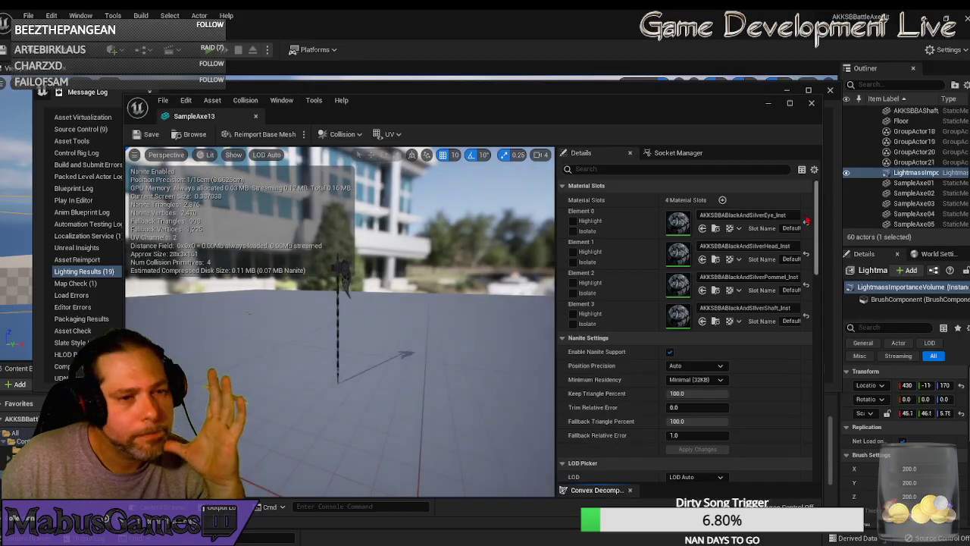
- Inspect SampleAxe13's UV Channel 1 layout and its LOD settings, and overlay UV Channel 0 for comparison
{"action": "left_click", "coordinate": [389, 134]}
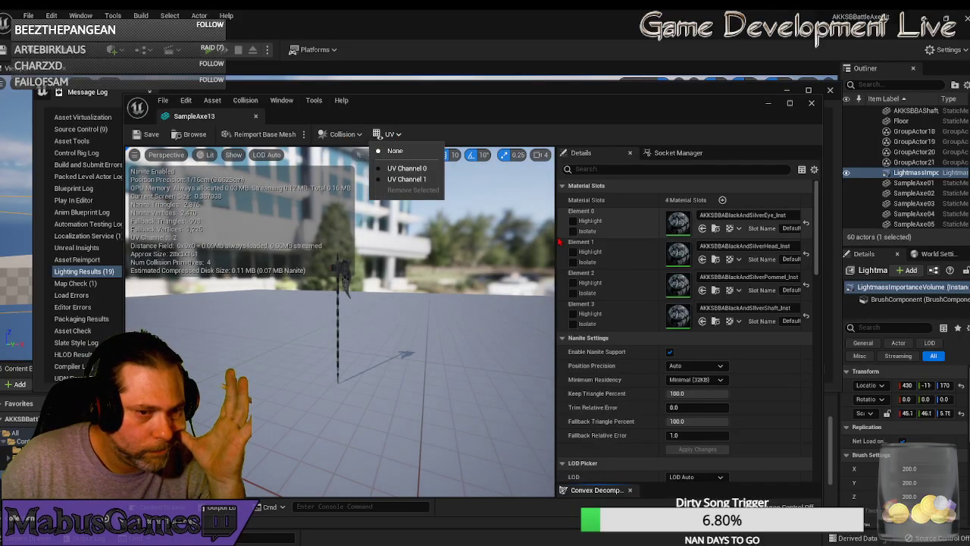
{"action": "left_click_drag", "start_coordinate": [556, 234], "coordinate": [591, 235]}
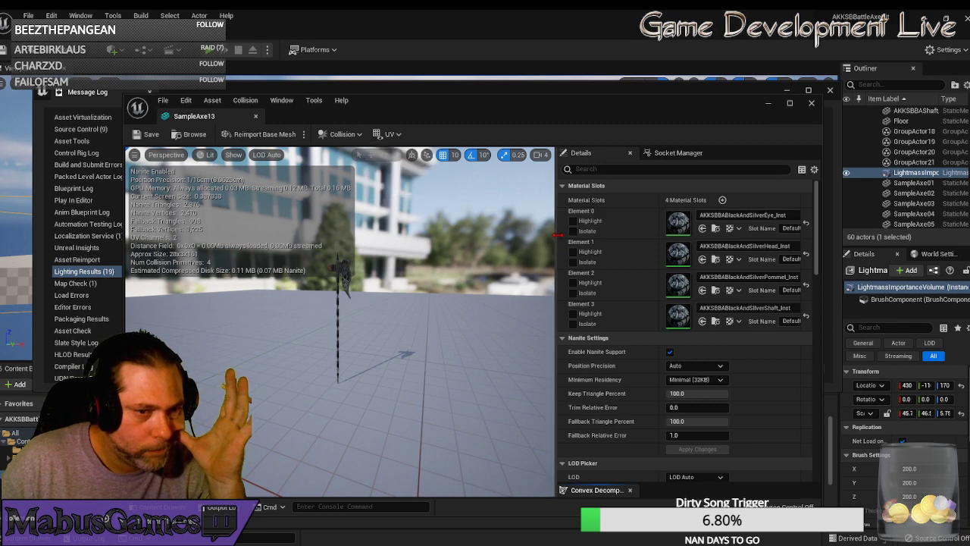
{"action": "left_click", "coordinate": [390, 134]}
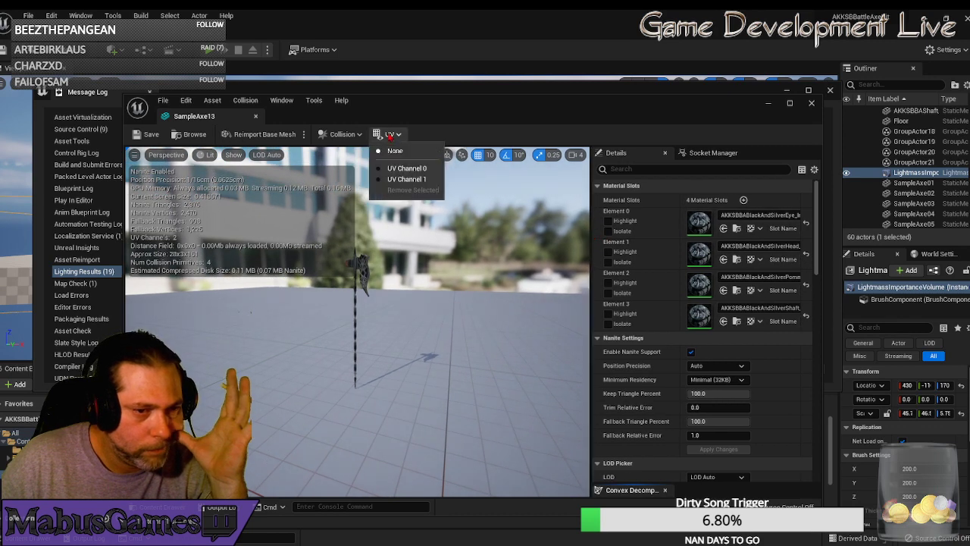
{"action": "left_click", "coordinate": [395, 181]}
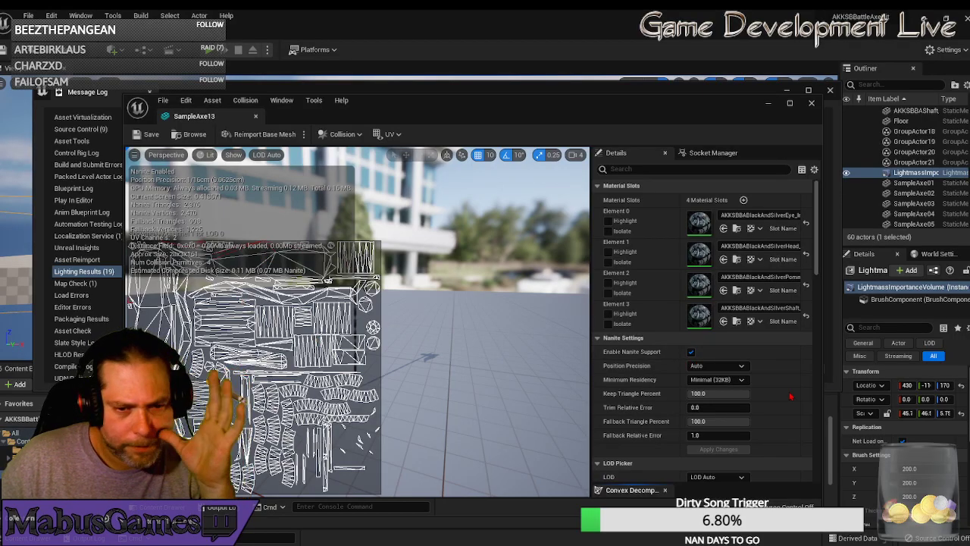
{"action": "scroll", "coordinate": [641, 365], "scroll_direction": "down", "scroll_amount": 3}
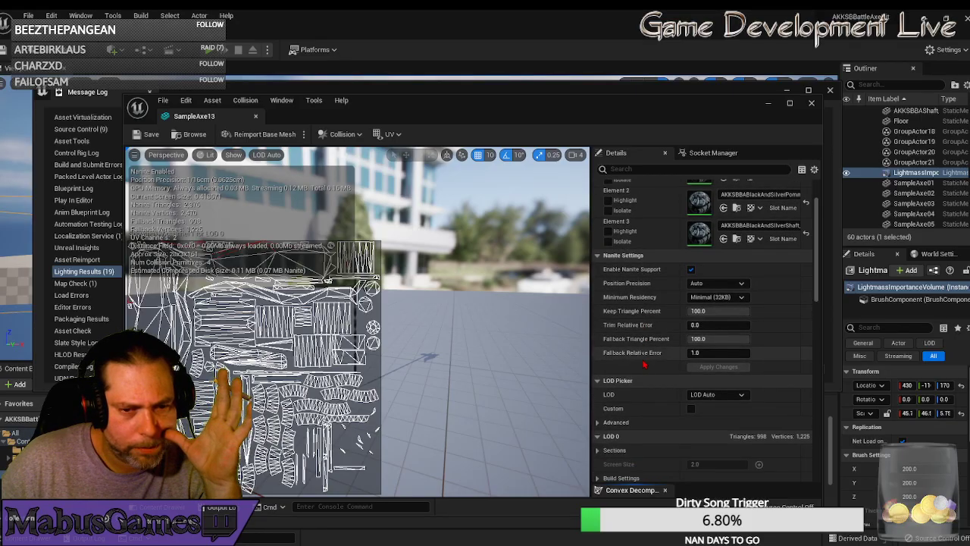
{"action": "scroll", "coordinate": [646, 362], "scroll_direction": "down", "scroll_amount": 1}
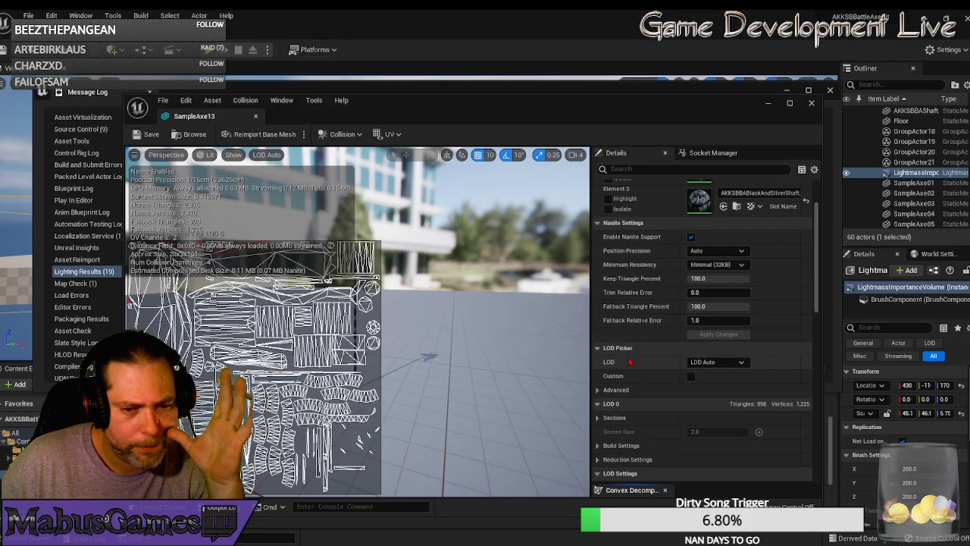
{"action": "scroll", "coordinate": [642, 370], "scroll_direction": "down", "scroll_amount": 3}
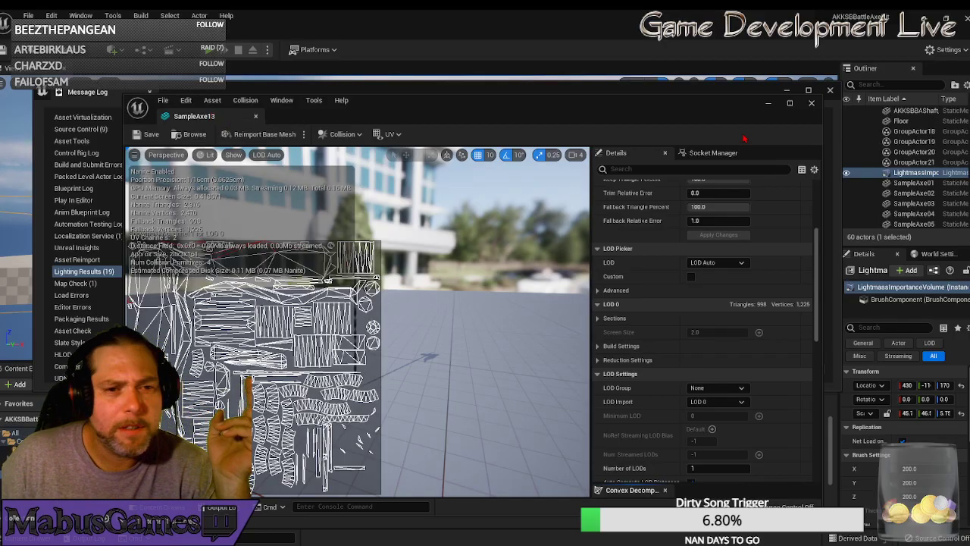
{"action": "left_click", "coordinate": [399, 136]}
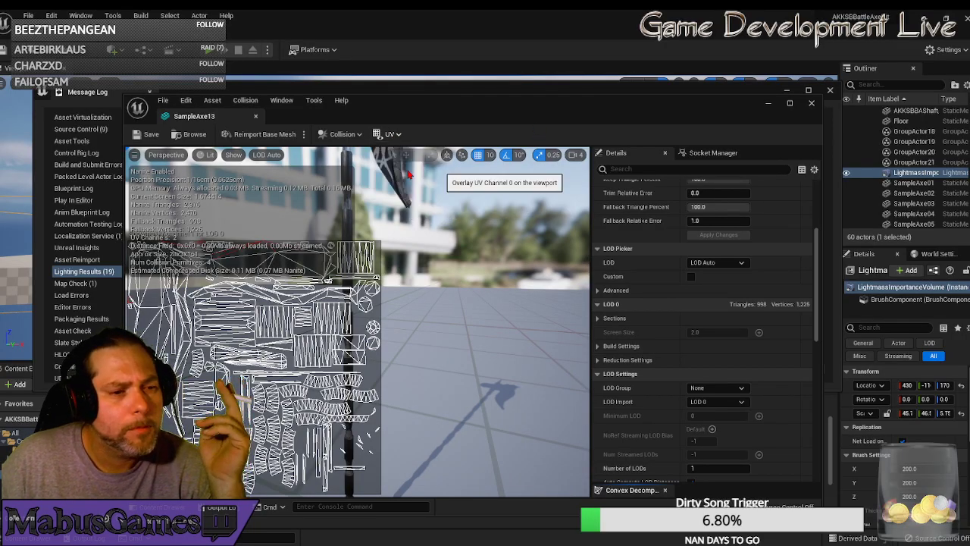
{"action": "left_click", "coordinate": [407, 169]}
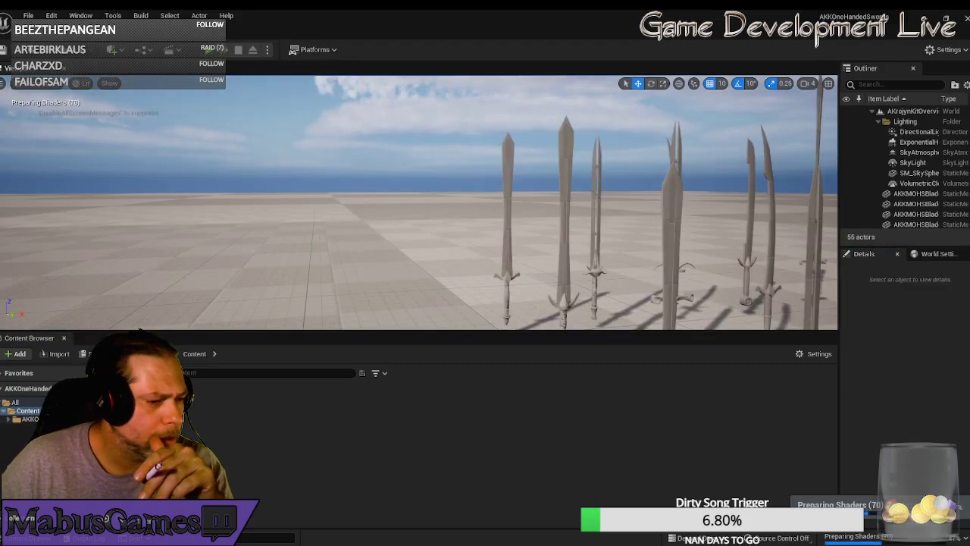
- In the AKKOneHandedSwords project, open AKKMOHSBlade_1 from the Meshes folder, check which UV channels it has, and close it
{"action": "left_click", "coordinate": [8, 419]}
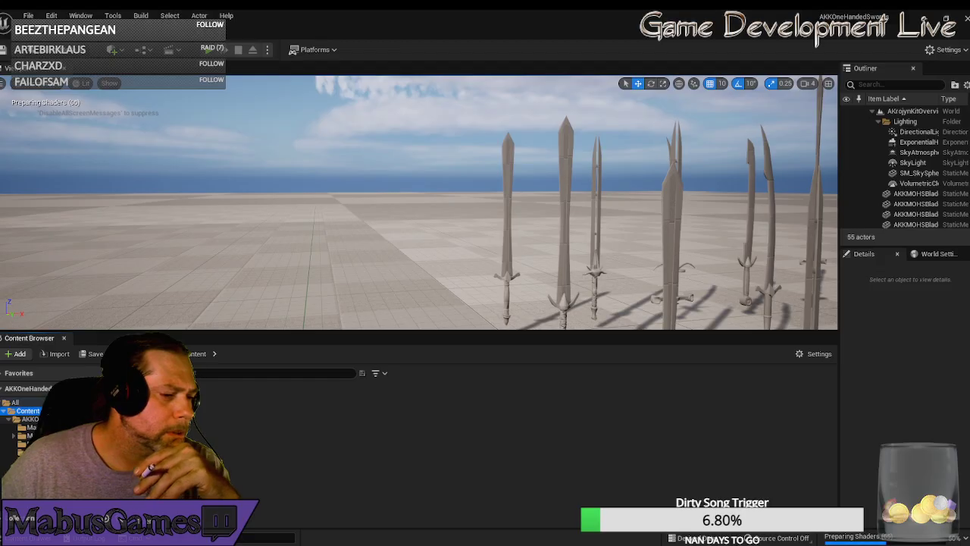
{"action": "left_click", "coordinate": [31, 443]}
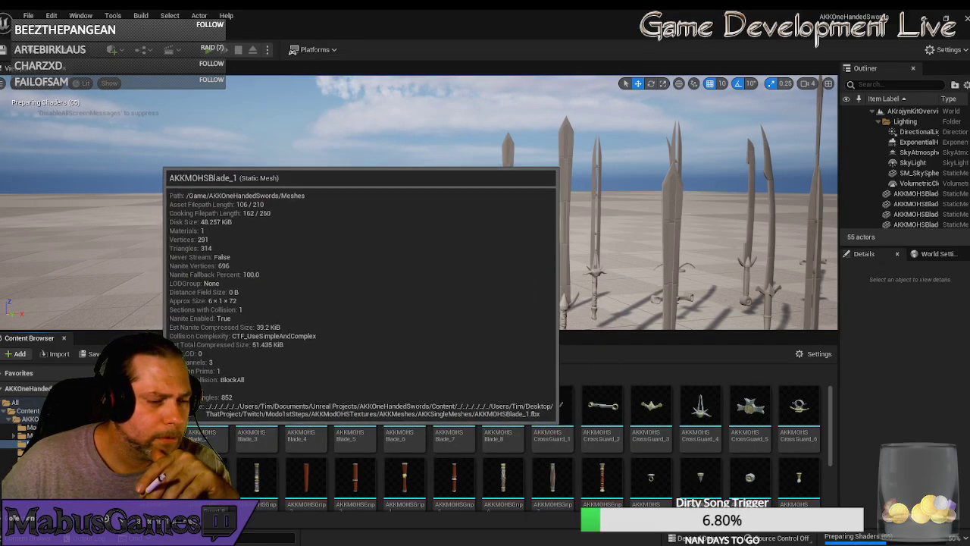
{"action": "double_click", "coordinate": [202, 410]}
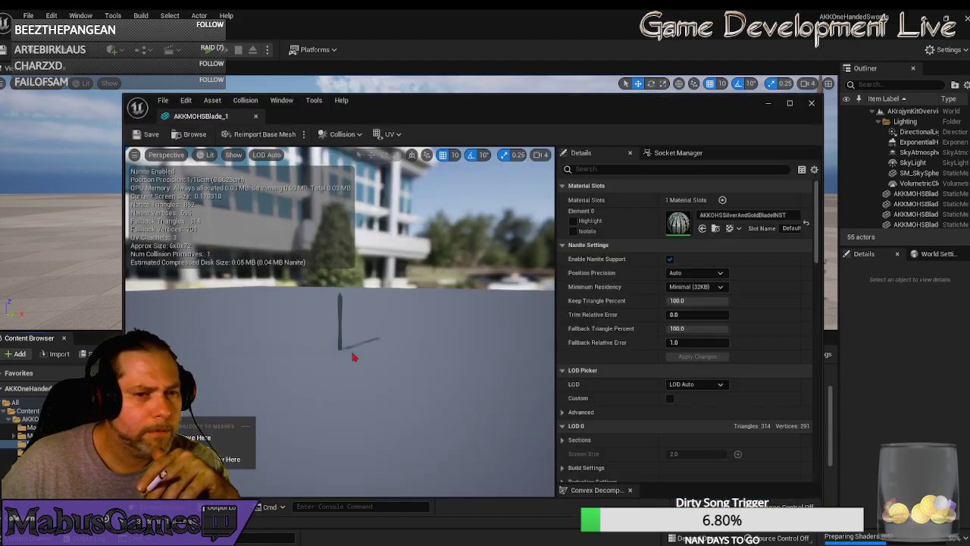
{"action": "left_click", "coordinate": [389, 135]}
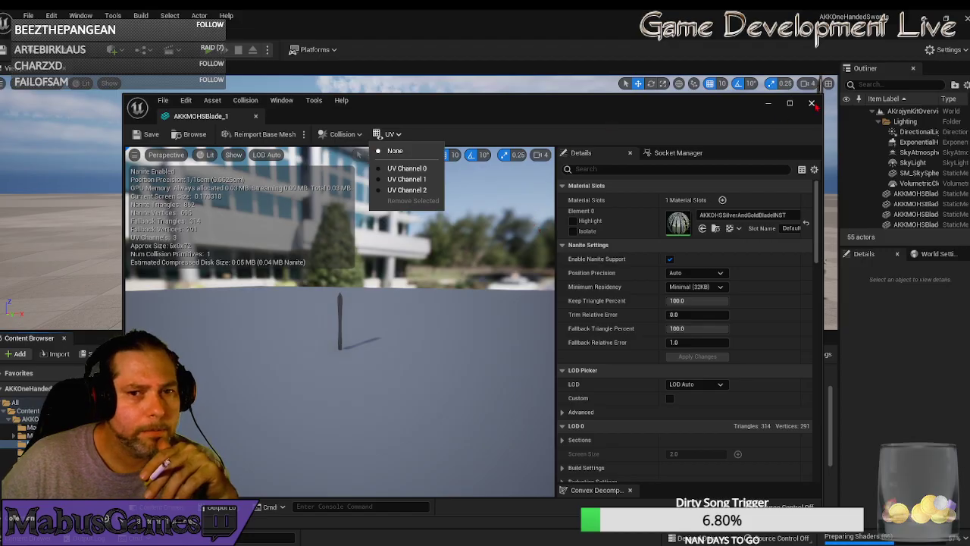
{"action": "left_click", "coordinate": [812, 103]}
{"action": "left_click", "coordinate": [811, 103]}
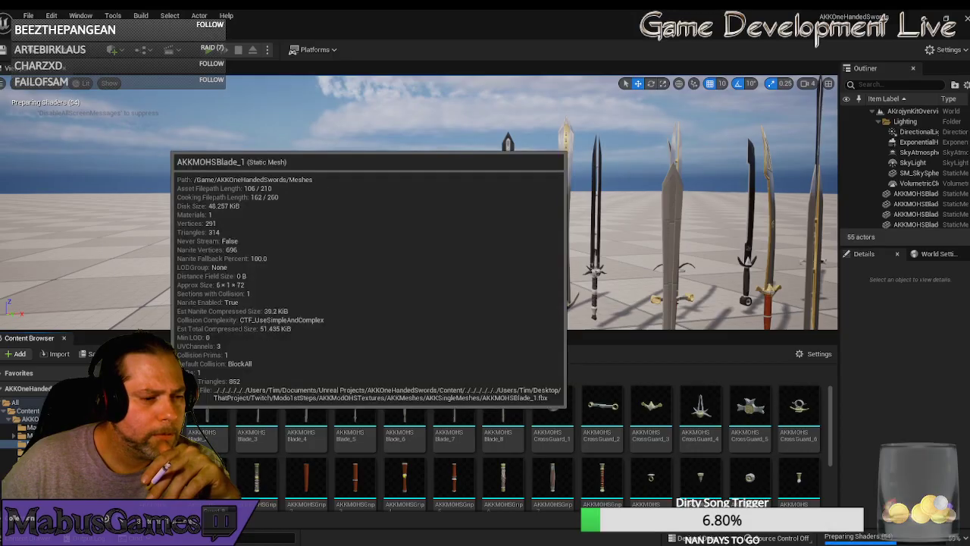
- Reopen AKKMOHSBlade_1, list its UV channels once more, and close the mesh editor
{"action": "double_click", "coordinate": [206, 413]}
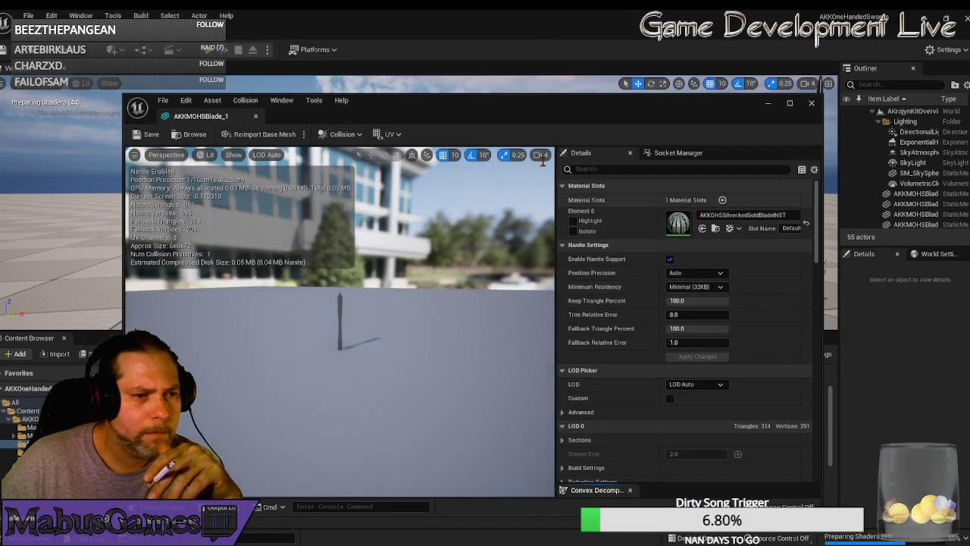
{"action": "left_click", "coordinate": [388, 134]}
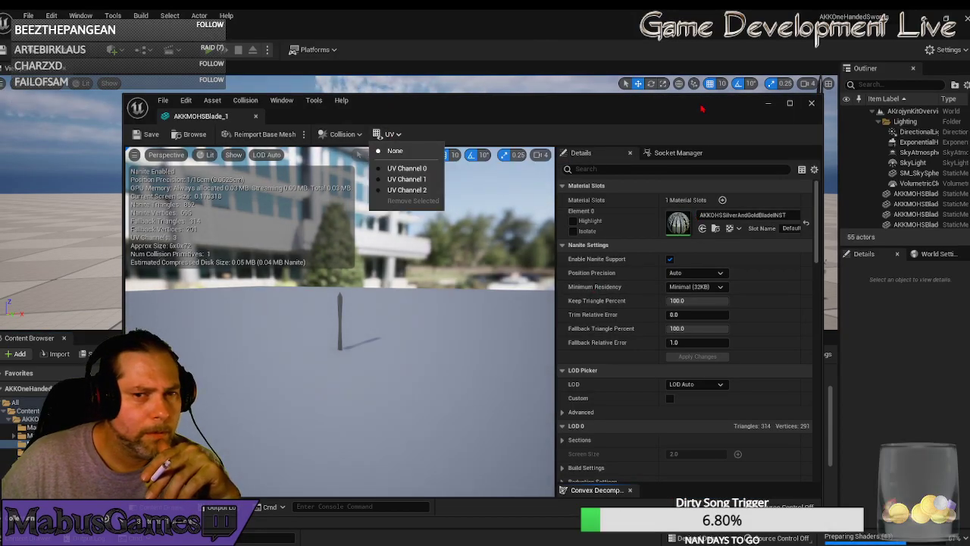
{"action": "left_click", "coordinate": [811, 103]}
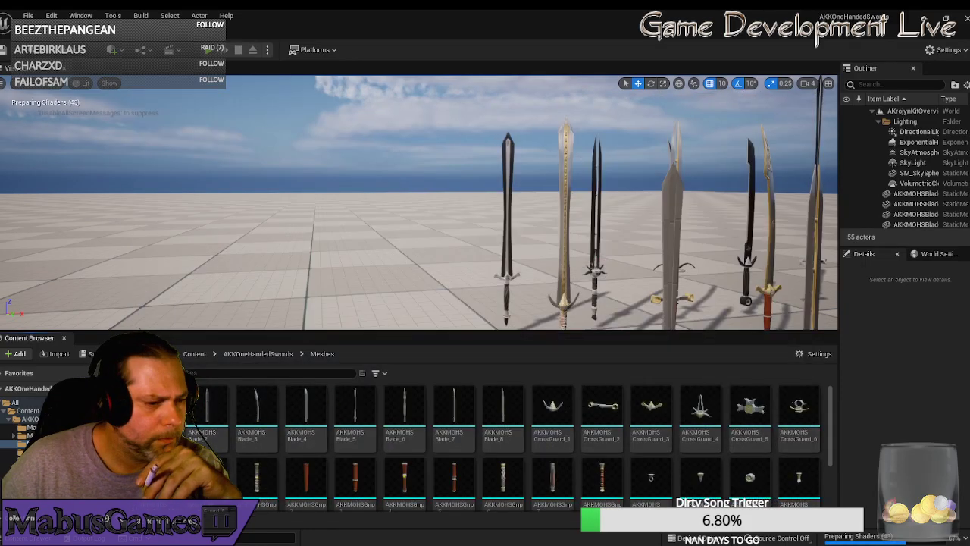
- Open SampleSword01 from the SampleSwords folder and check its UV channels, Light Map Resolution and Light Map Coordinate Index
{"action": "left_click", "coordinate": [36, 453]}
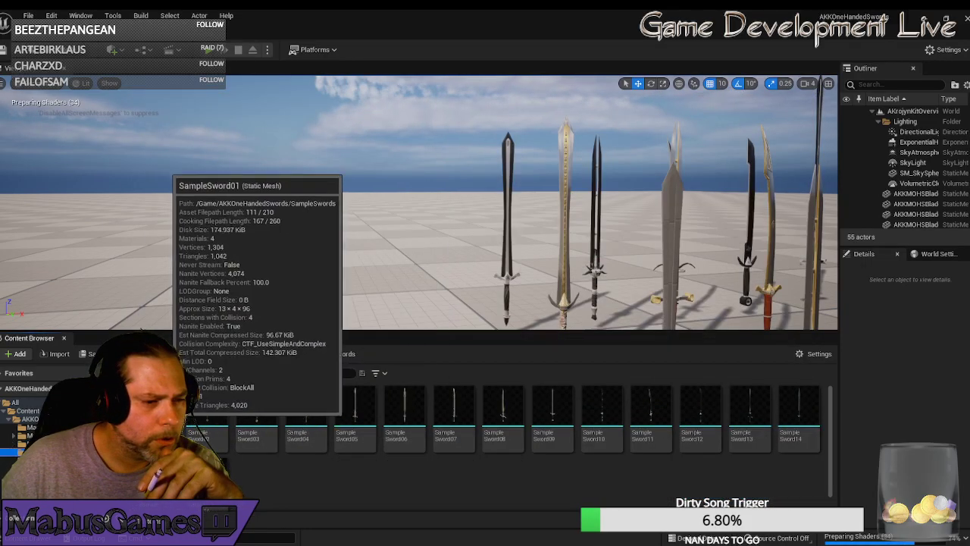
{"action": "double_click", "coordinate": [158, 413]}
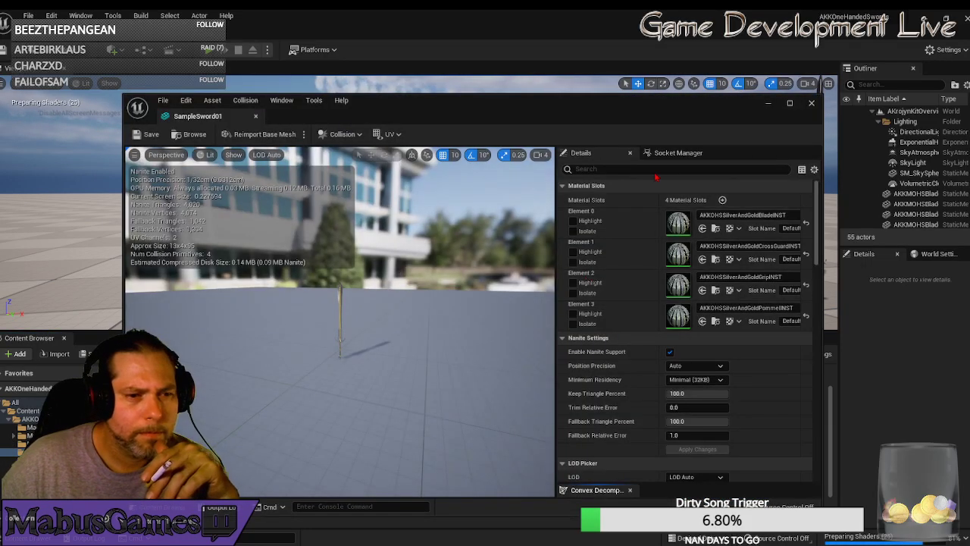
{"action": "left_click", "coordinate": [388, 134]}
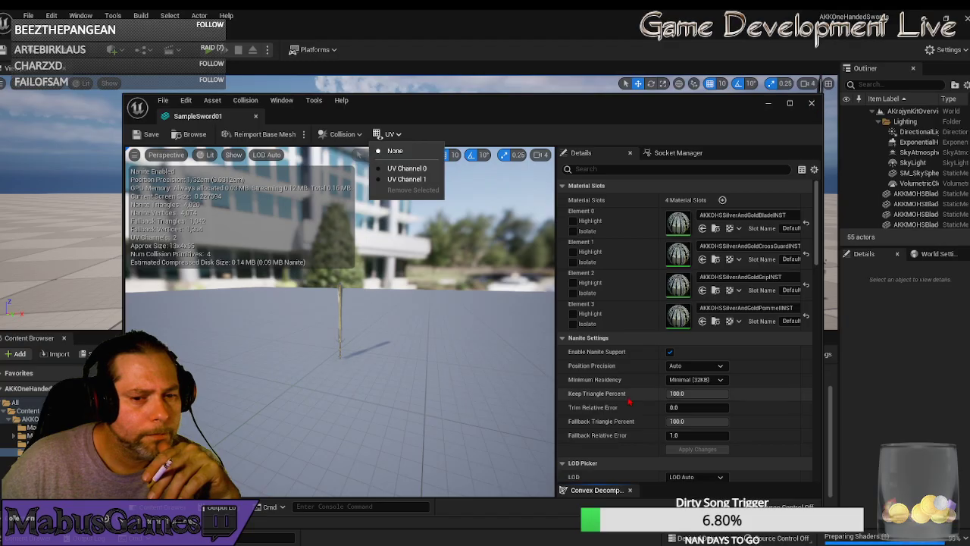
{"action": "scroll", "coordinate": [626, 398], "scroll_direction": "down", "scroll_amount": 5}
{"action": "scroll", "coordinate": [626, 398], "scroll_direction": "down", "scroll_amount": 5}
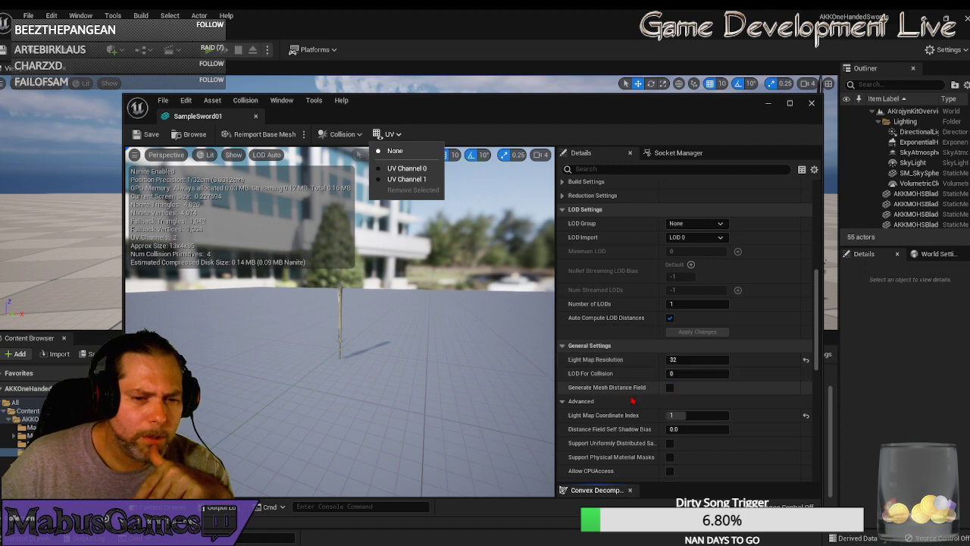
{"action": "scroll", "coordinate": [632, 401], "scroll_direction": "down", "scroll_amount": 2}
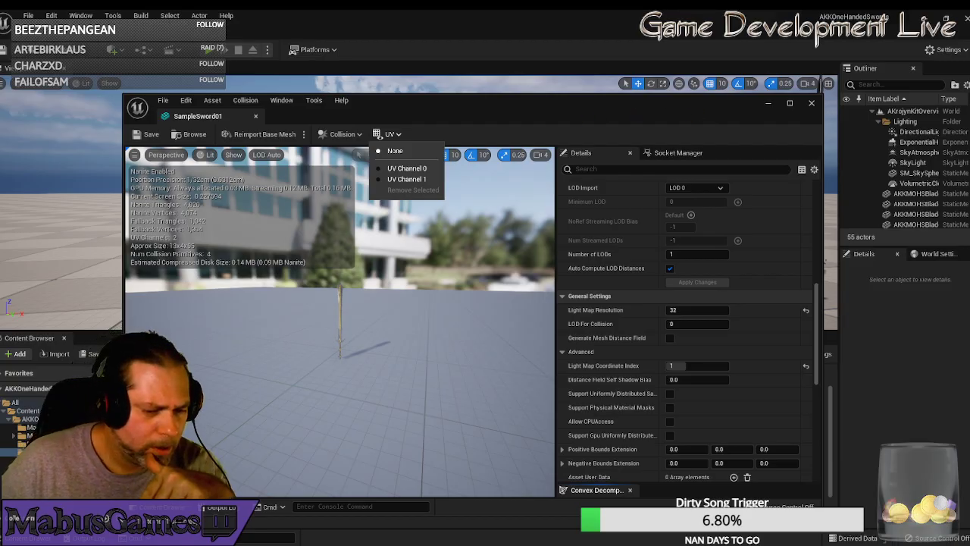
{"action": "mouse_move", "coordinate": [508, 544]}
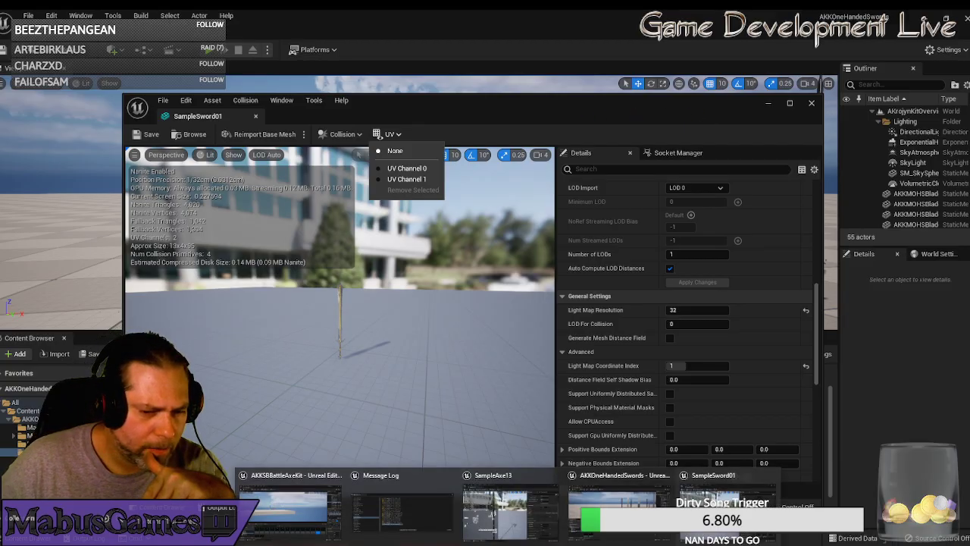
- Return to SampleAxe13 in the battle axe project, set its Light Map Resolution to 32, check the advanced general settings, then save and close it
{"action": "left_click", "coordinate": [506, 517]}
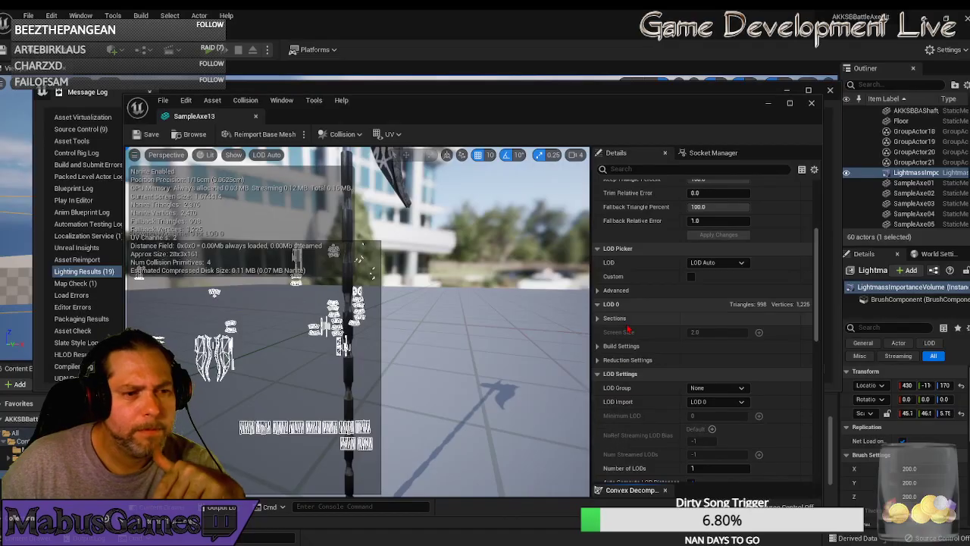
{"action": "scroll", "coordinate": [672, 303], "scroll_direction": "down", "scroll_amount": 5}
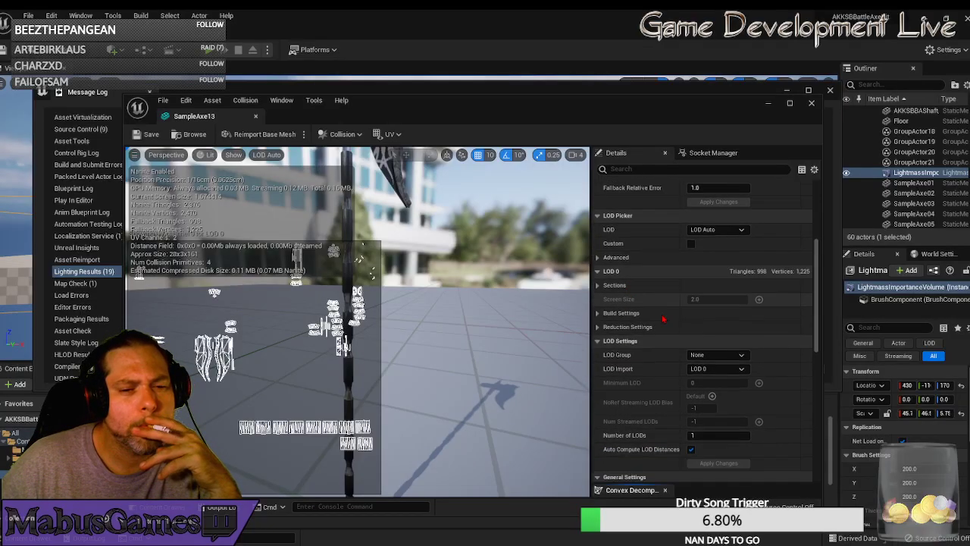
{"action": "left_click", "coordinate": [691, 392]}
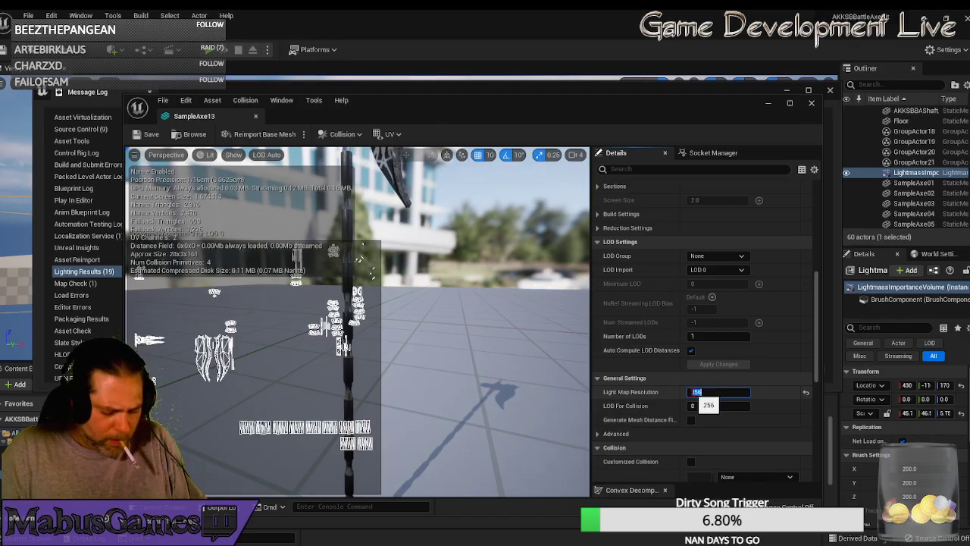
{"action": "type", "text": "32"}
{"action": "scroll", "coordinate": [671, 426], "scroll_direction": "down", "scroll_amount": 3}
{"action": "scroll", "coordinate": [672, 427], "scroll_direction": "down", "scroll_amount": 2}
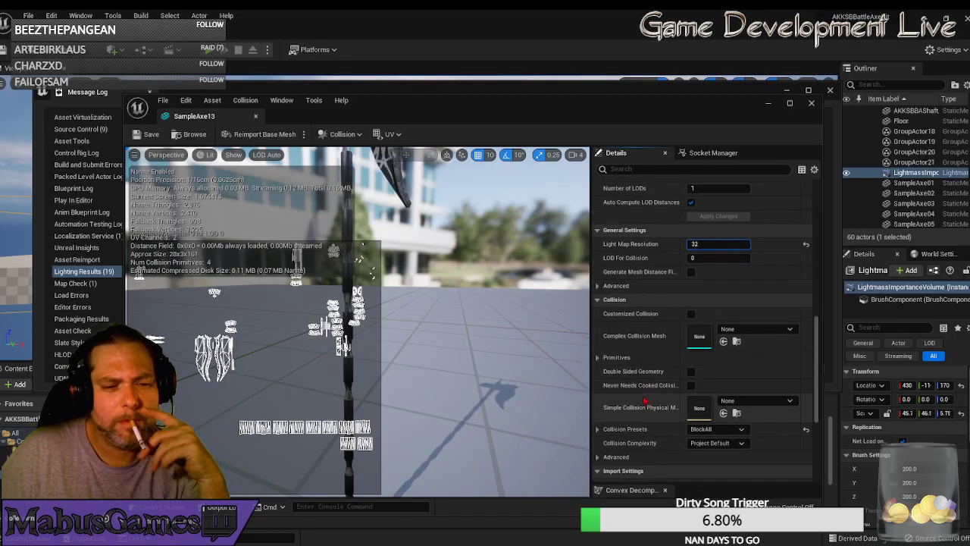
{"action": "left_click", "coordinate": [598, 286]}
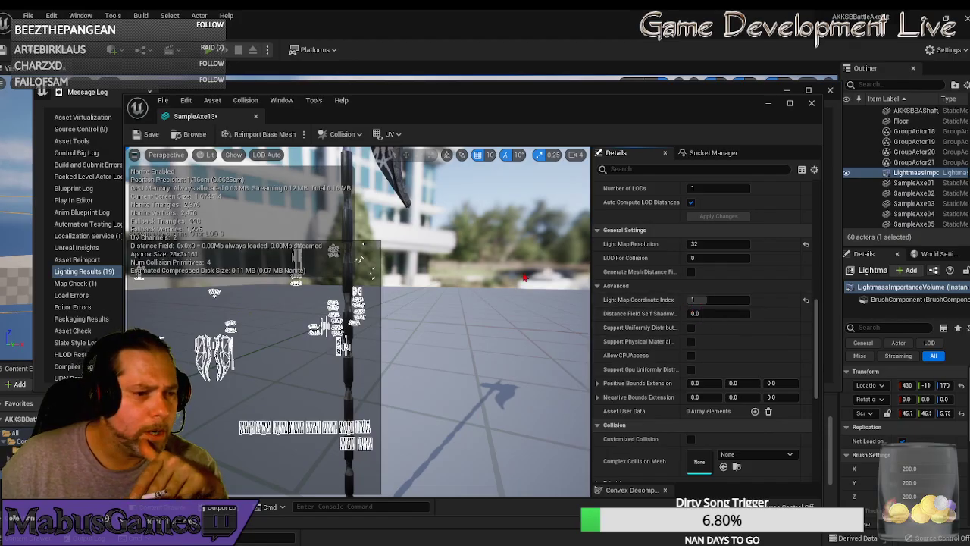
{"action": "left_click", "coordinate": [149, 134]}
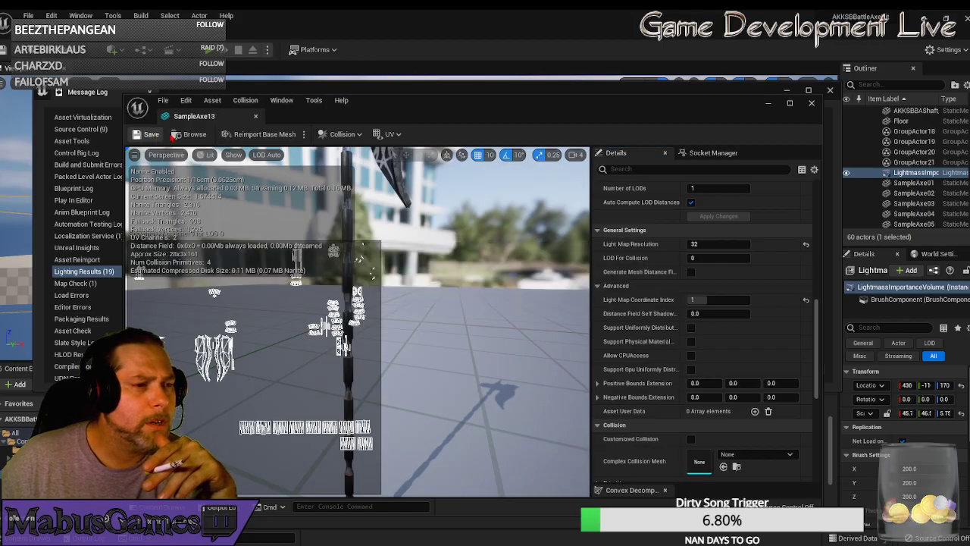
{"action": "left_click", "coordinate": [812, 104]}
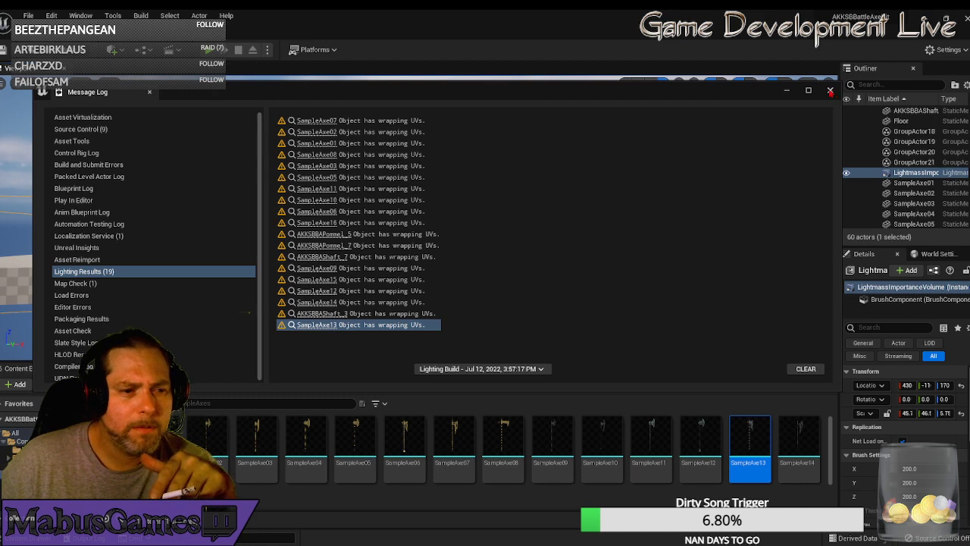
- Rebuild only the lighting and check SampleAxe13's entry in the new lighting results, dismissing the Message Log before and after
{"action": "left_click", "coordinate": [830, 90]}
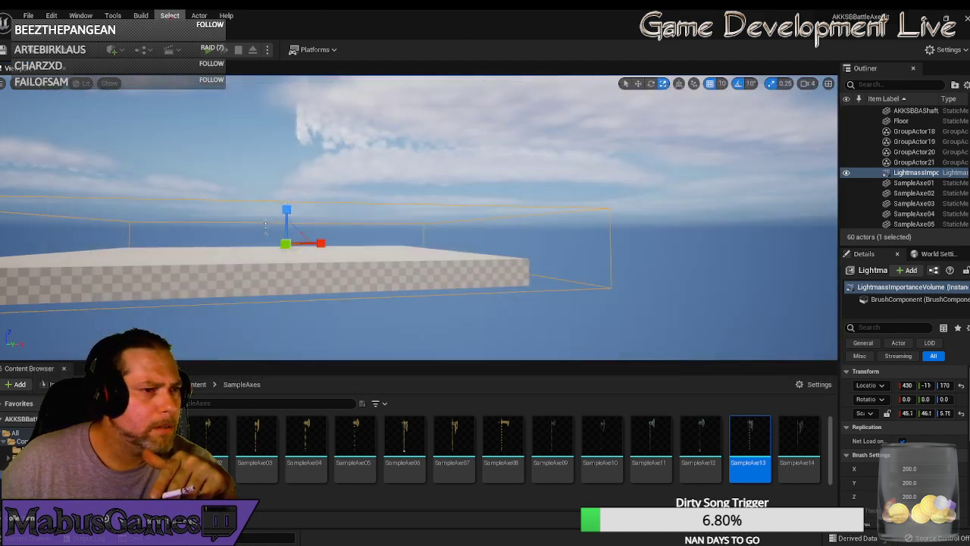
{"action": "left_click", "coordinate": [141, 15]}
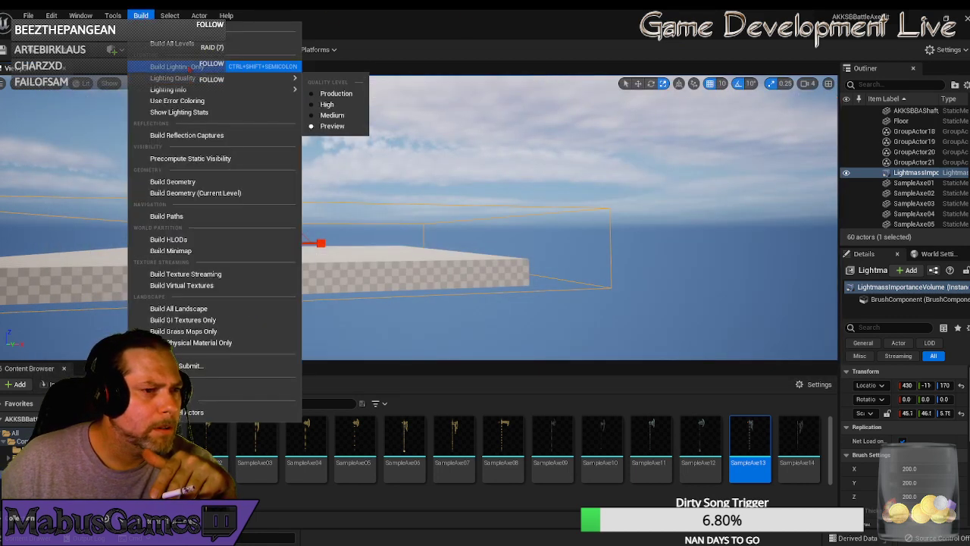
{"action": "left_click", "coordinate": [197, 65]}
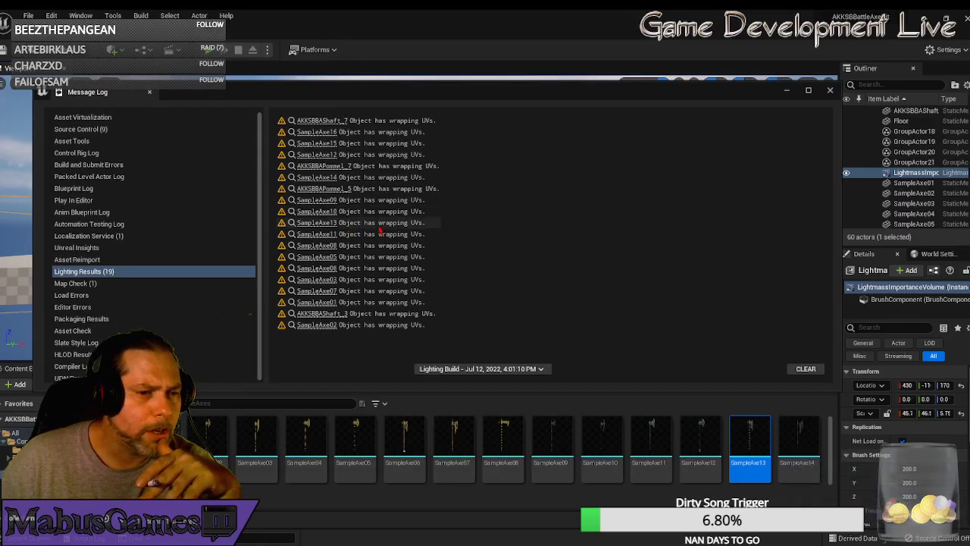
{"action": "left_click", "coordinate": [283, 223]}
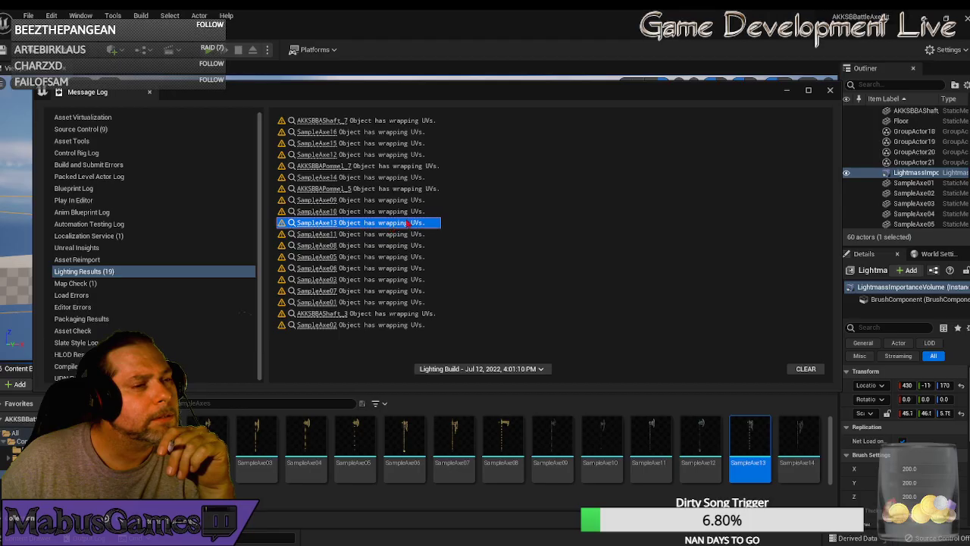
{"action": "left_click", "coordinate": [830, 90]}
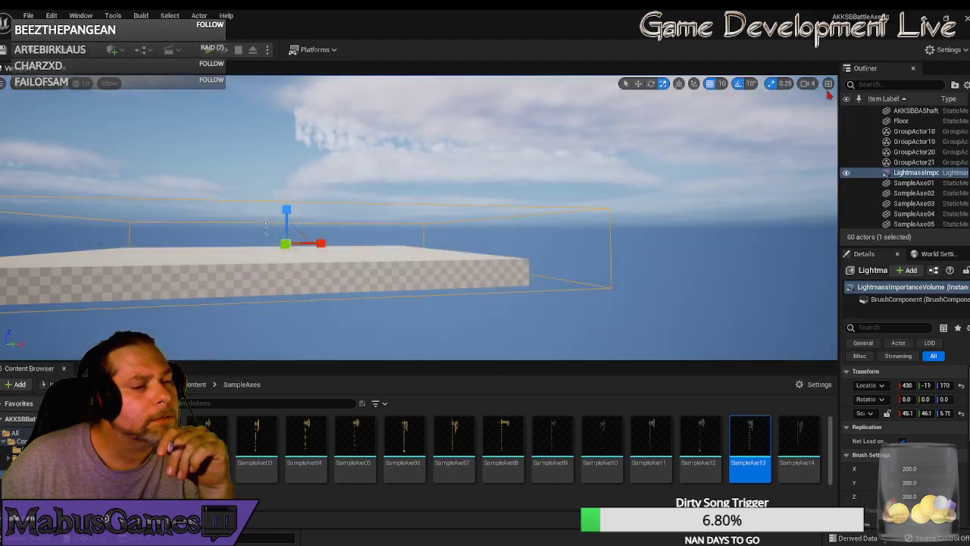
- Open SampleAxe13 from the SampleAxes folder and set its Light Map Resolution to 8
{"action": "double_click", "coordinate": [750, 447]}
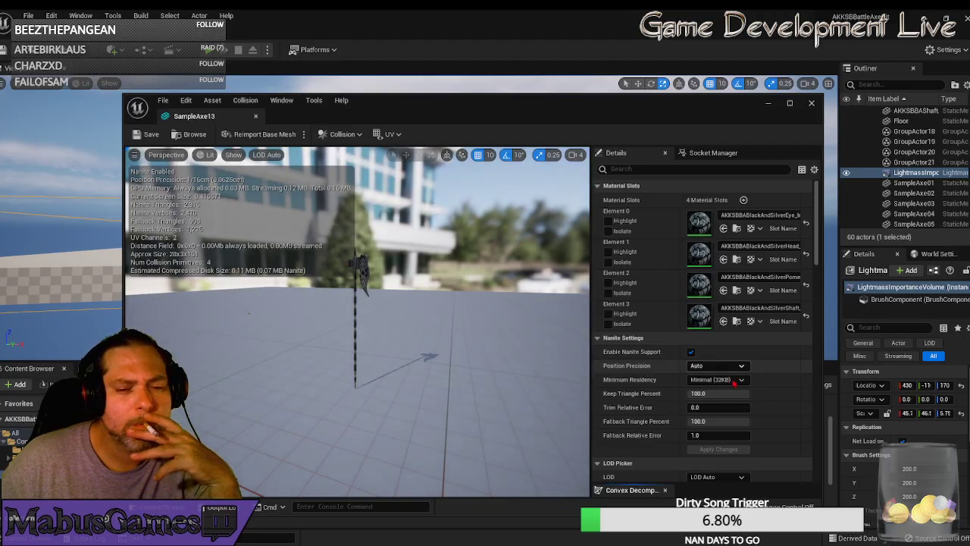
{"action": "scroll", "coordinate": [697, 413], "scroll_direction": "down", "scroll_amount": 2}
{"action": "scroll", "coordinate": [697, 413], "scroll_direction": "down", "scroll_amount": 12}
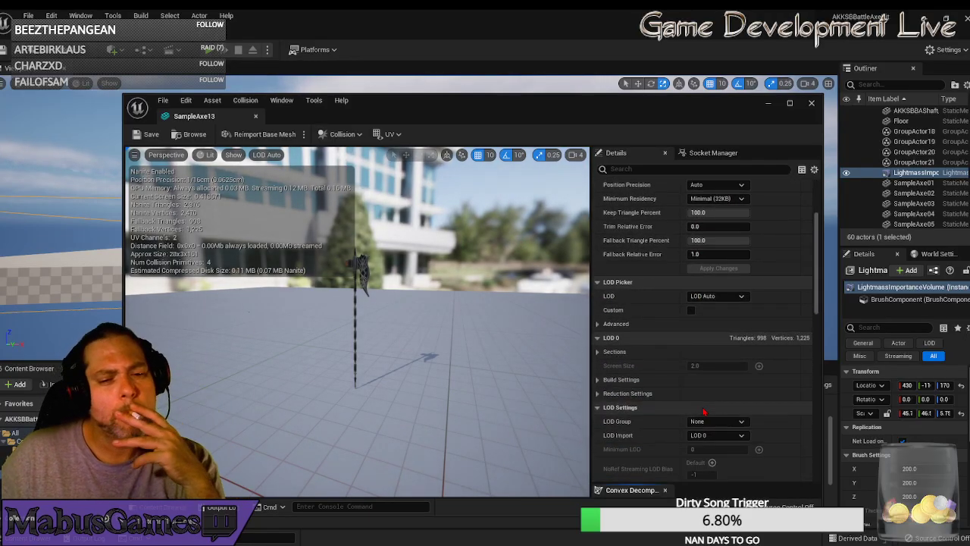
{"action": "scroll", "coordinate": [731, 415], "scroll_direction": "down", "scroll_amount": 3}
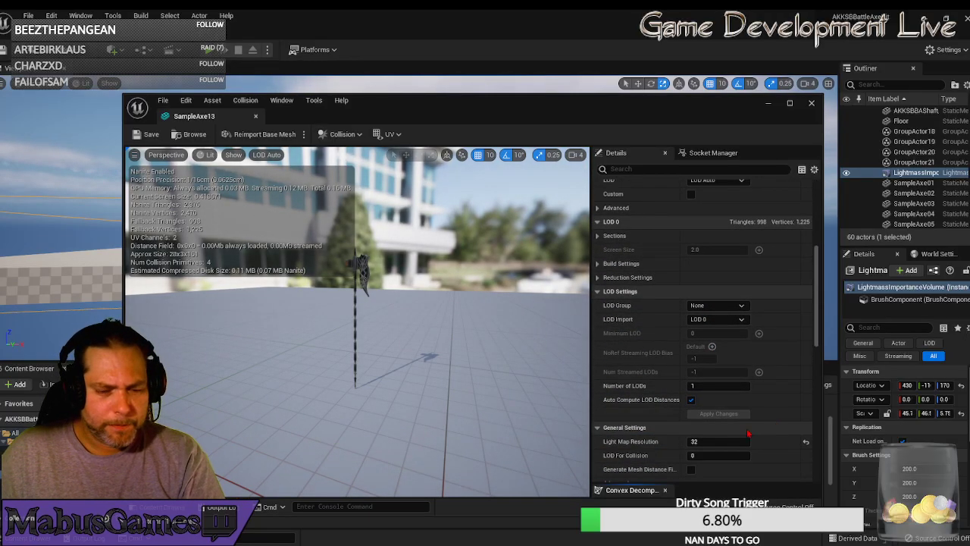
{"action": "left_click", "coordinate": [726, 442]}
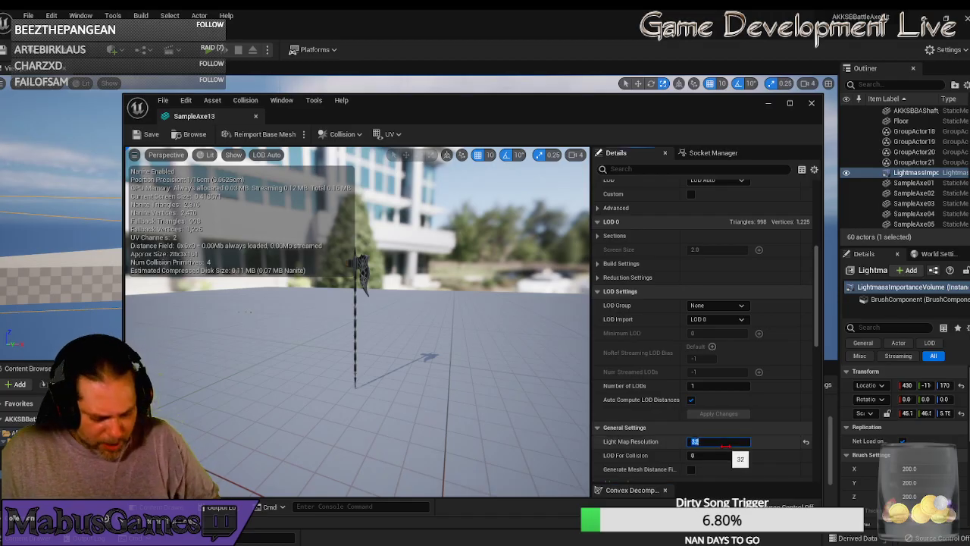
{"action": "type", "text": "8"}
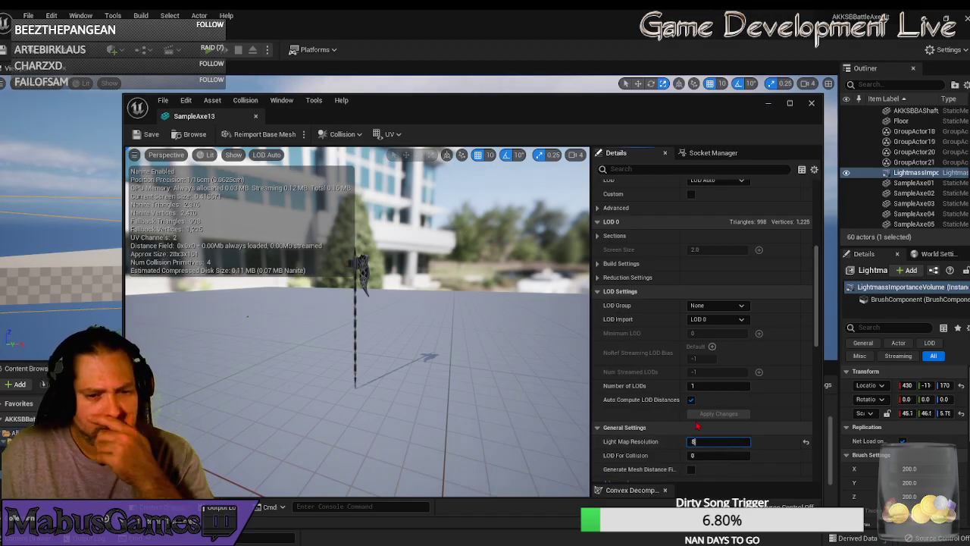
{"action": "scroll", "coordinate": [666, 410], "scroll_direction": "down", "scroll_amount": 2}
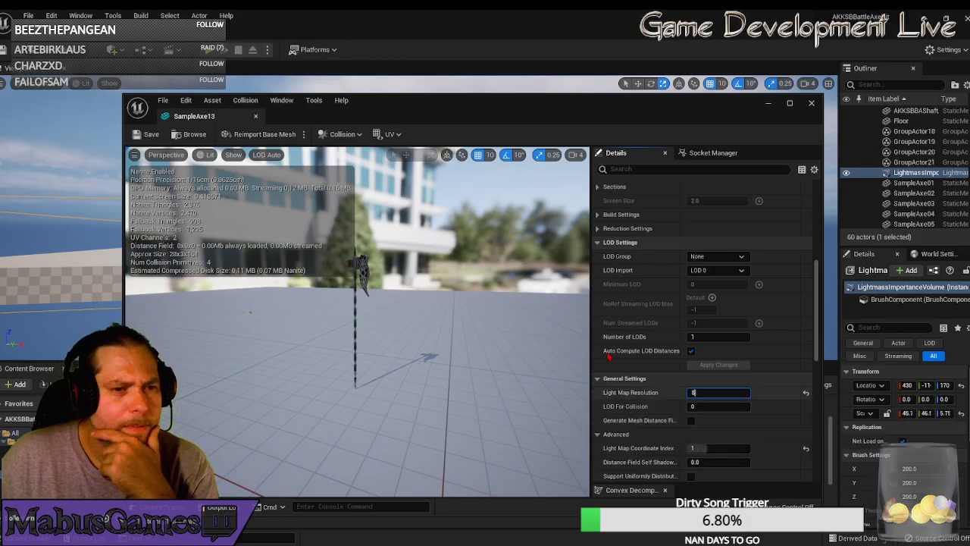
- Overlay SampleAxe13's UV Channel 1 layout to examine its lightmap UVs, and save the mesh
{"action": "left_click", "coordinate": [397, 135]}
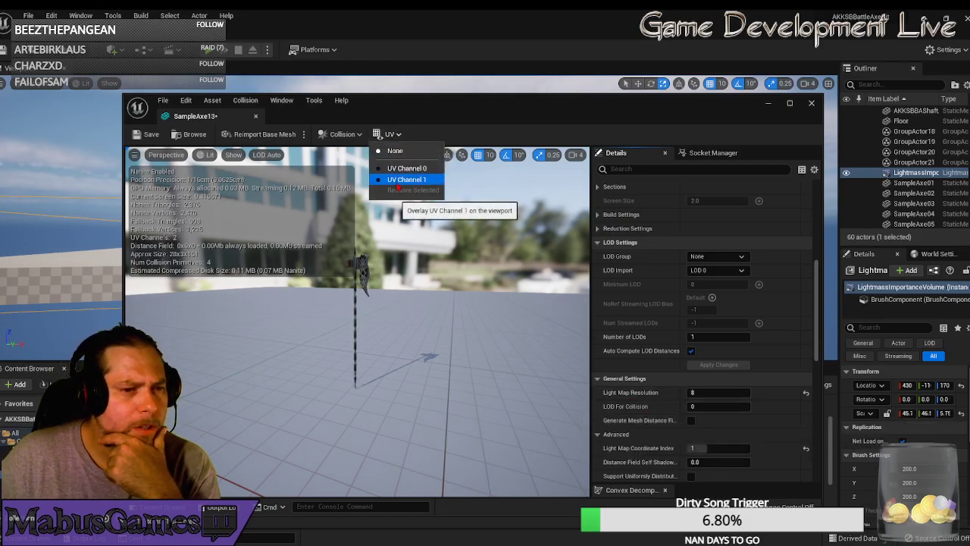
{"action": "left_click", "coordinate": [407, 179]}
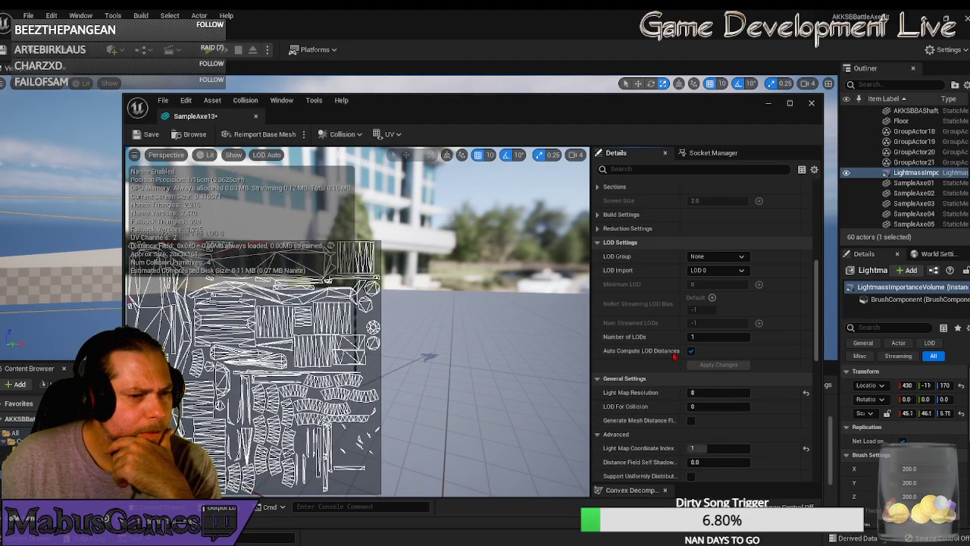
{"action": "left_click", "coordinate": [712, 392]}
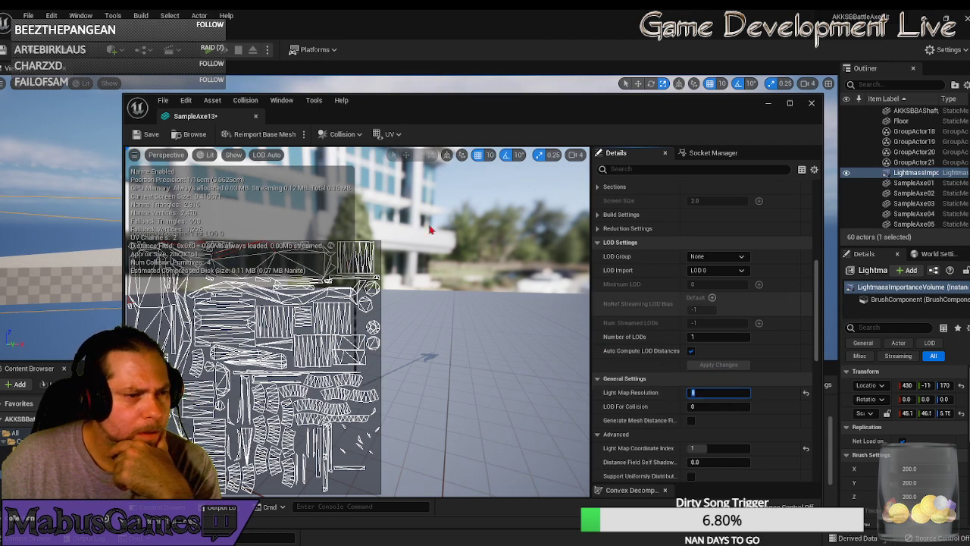
{"action": "left_click", "coordinate": [150, 134]}
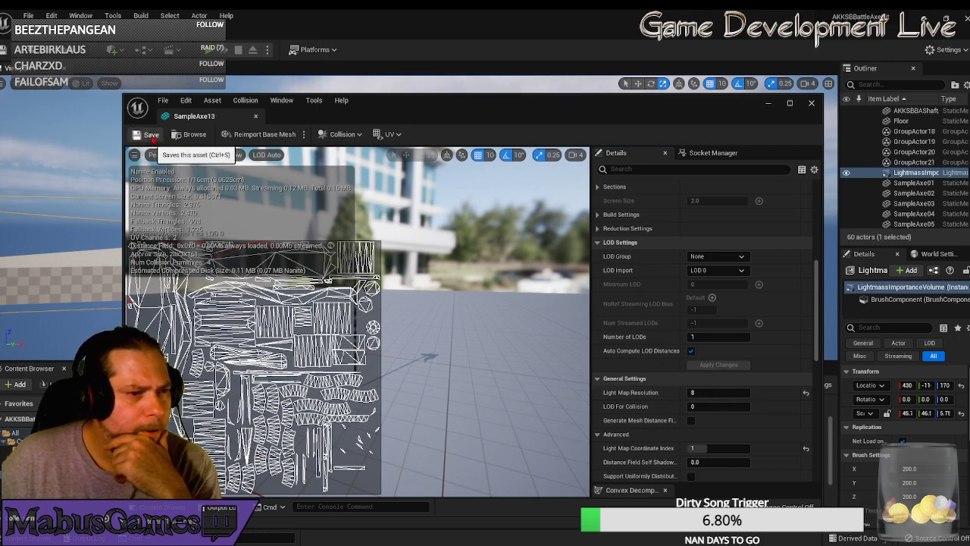
- Set SampleAxe13's Light Map Resolution back to 32, save the mesh and close its editor
{"action": "left_click", "coordinate": [705, 393]}
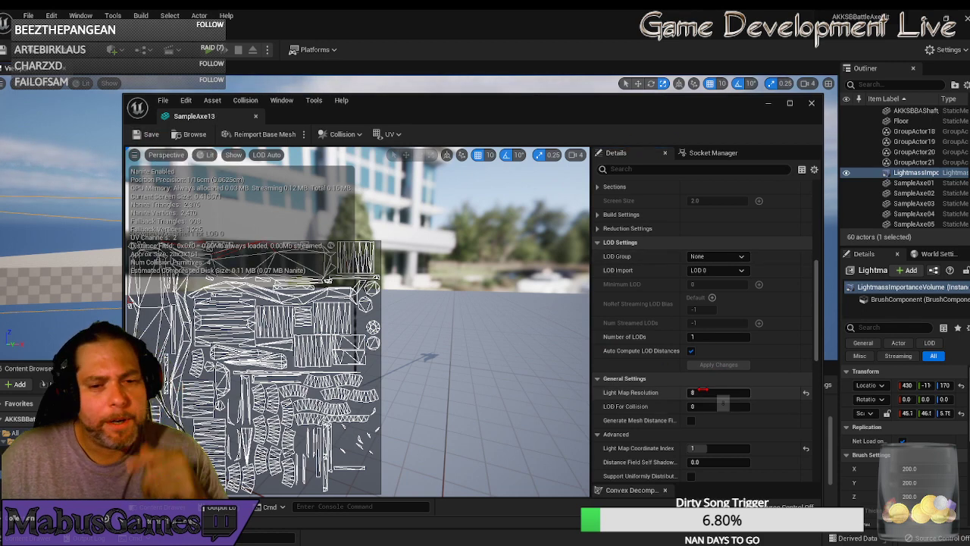
{"action": "type", "text": "32"}
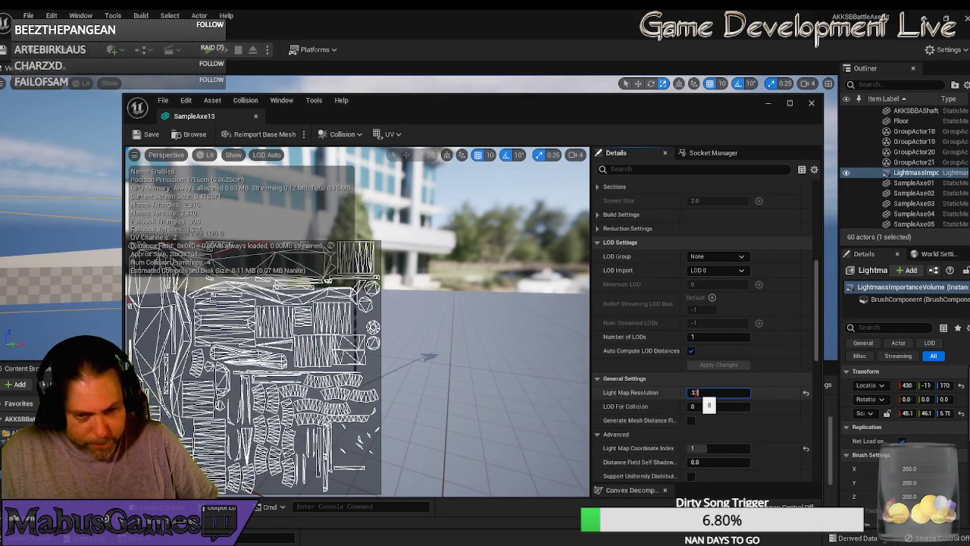
{"action": "left_click", "coordinate": [147, 134]}
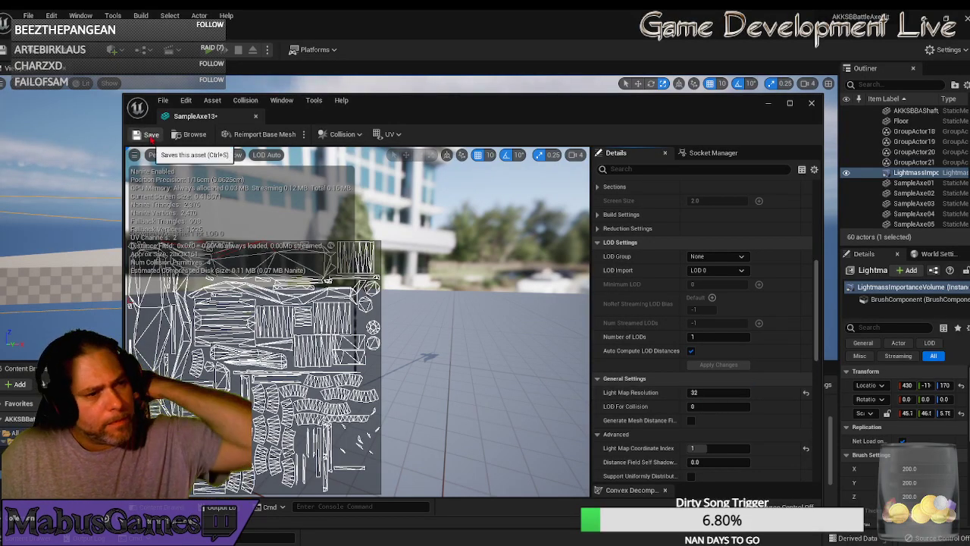
{"action": "left_click_drag", "start_coordinate": [573, 104], "coordinate": [969, 102]}
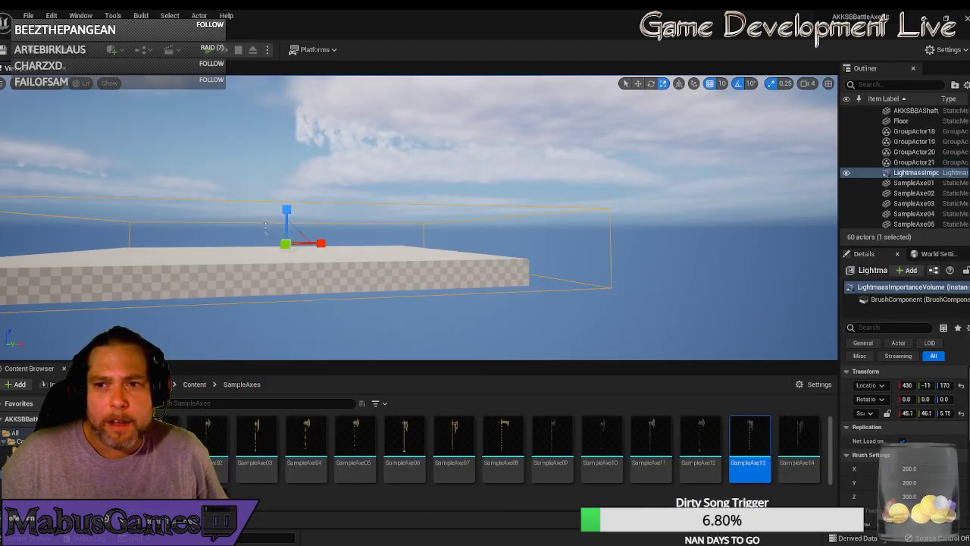
- Rebuild only the lighting and open the AKKSBBAPommel_5 mesh from its wrapping-UV warning in the lighting results
{"action": "left_click", "coordinate": [141, 15]}
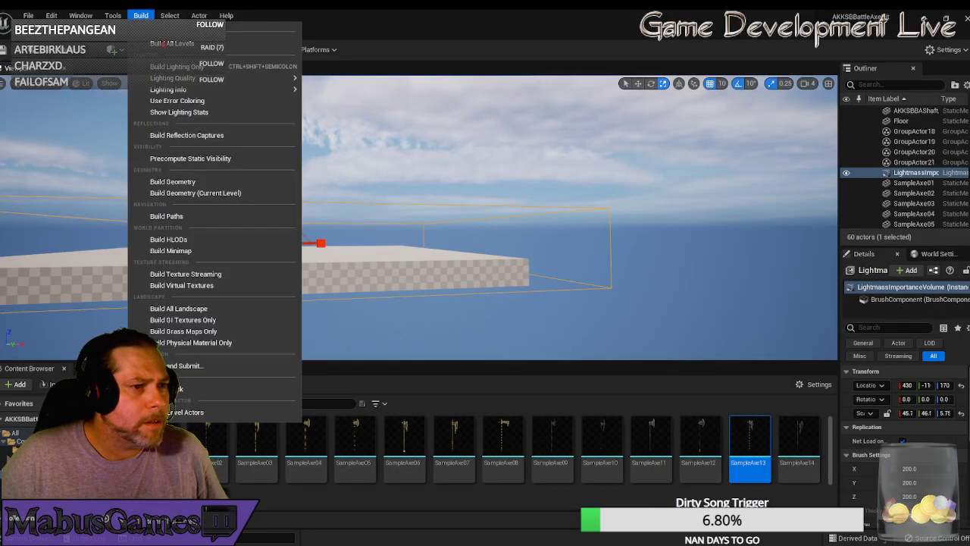
{"action": "left_click", "coordinate": [176, 66]}
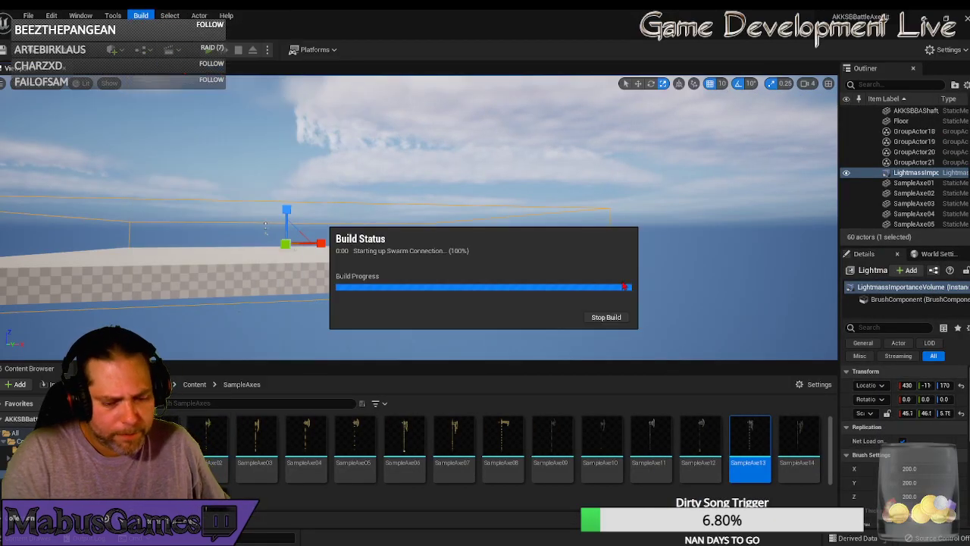
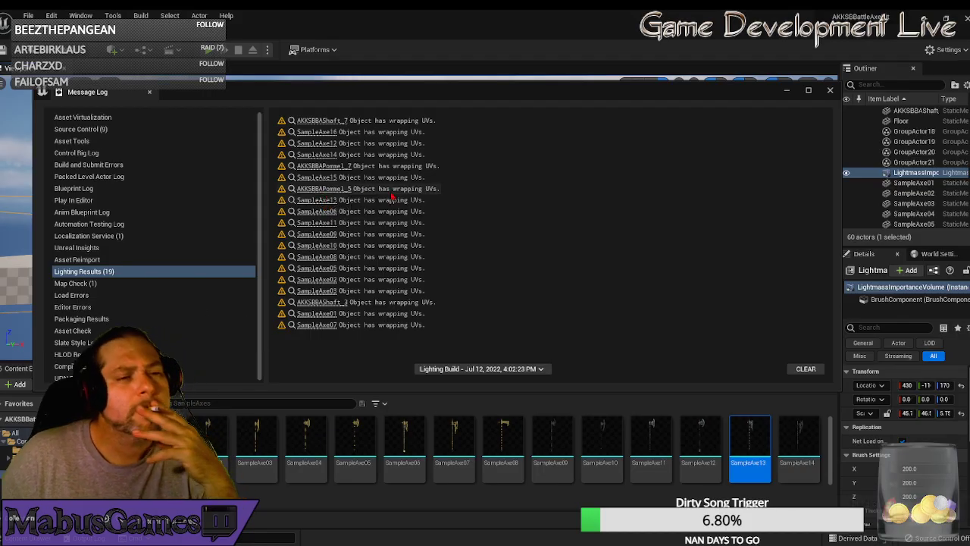
{"action": "left_click", "coordinate": [326, 189]}
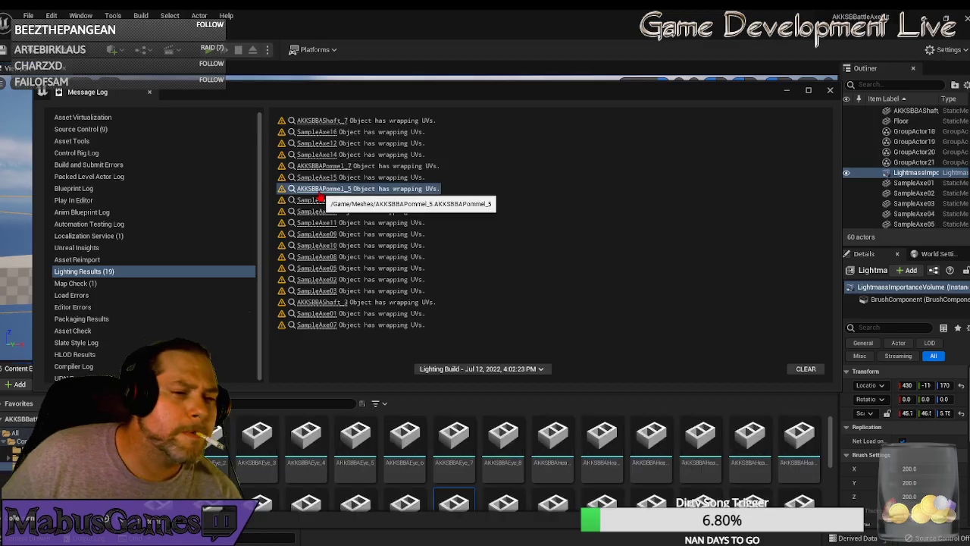
{"action": "mouse_move", "coordinate": [457, 494]}
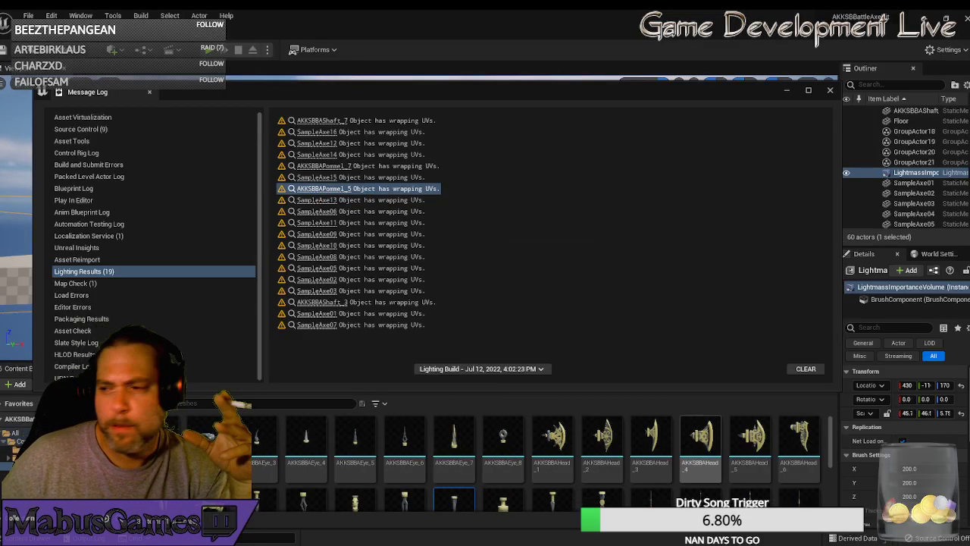
{"action": "left_click_drag", "start_coordinate": [969, 70], "coordinate": [474, 75]}
- Overlay AKKSBBAPommel_5's UV Channel 0 and UV Channel 1 layouts in turn to examine its lightmap UVs
{"action": "scroll", "coordinate": [624, 267], "scroll_direction": "down", "scroll_amount": 3}
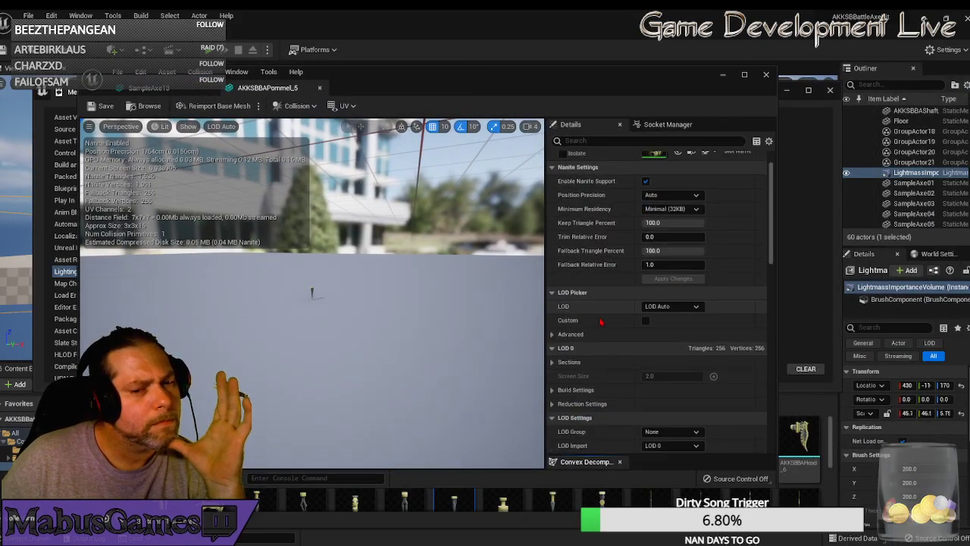
{"action": "left_click", "coordinate": [346, 106]}
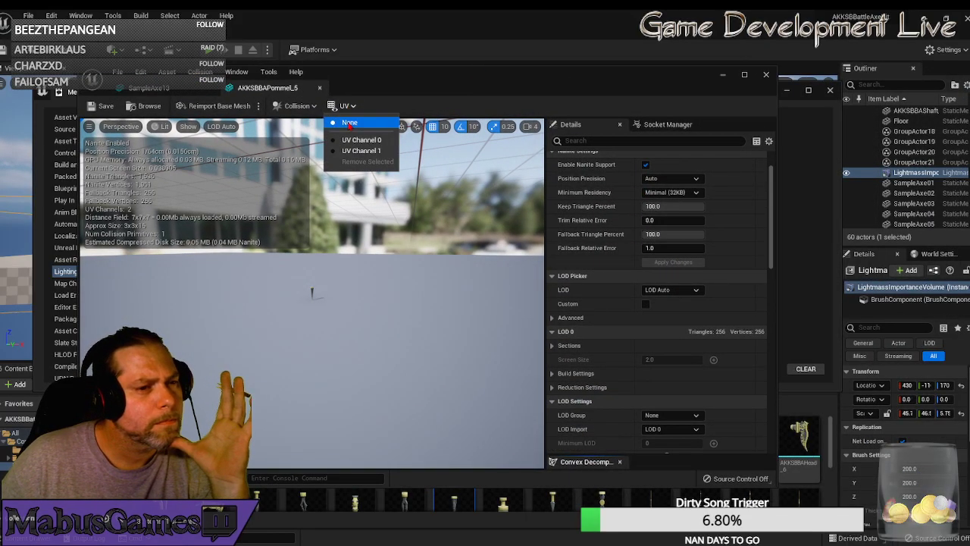
{"action": "left_click", "coordinate": [361, 142]}
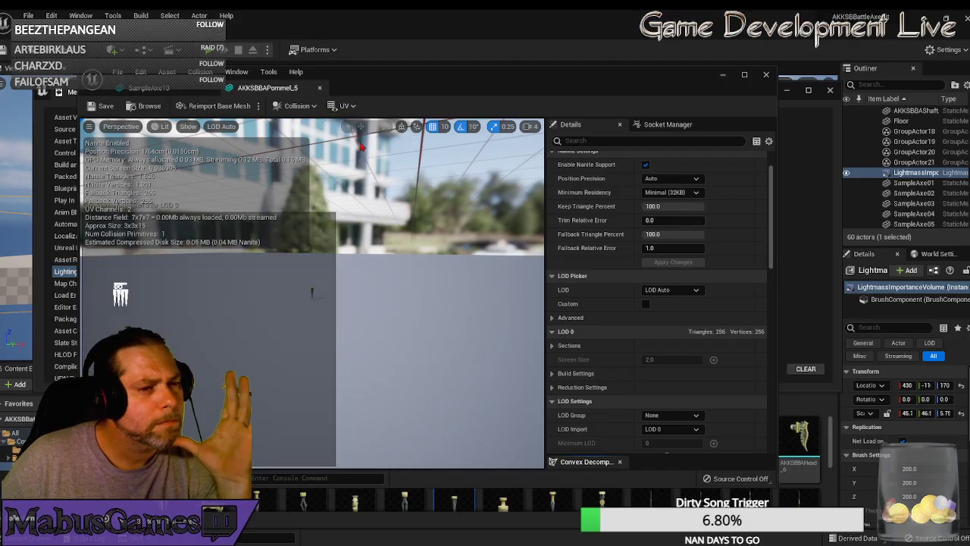
{"action": "left_click", "coordinate": [346, 107]}
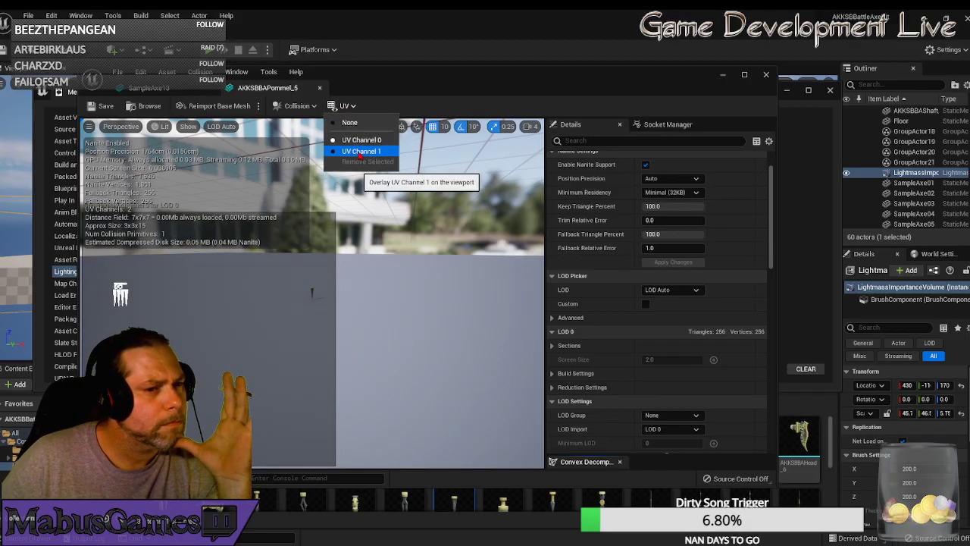
{"action": "left_click", "coordinate": [362, 154]}
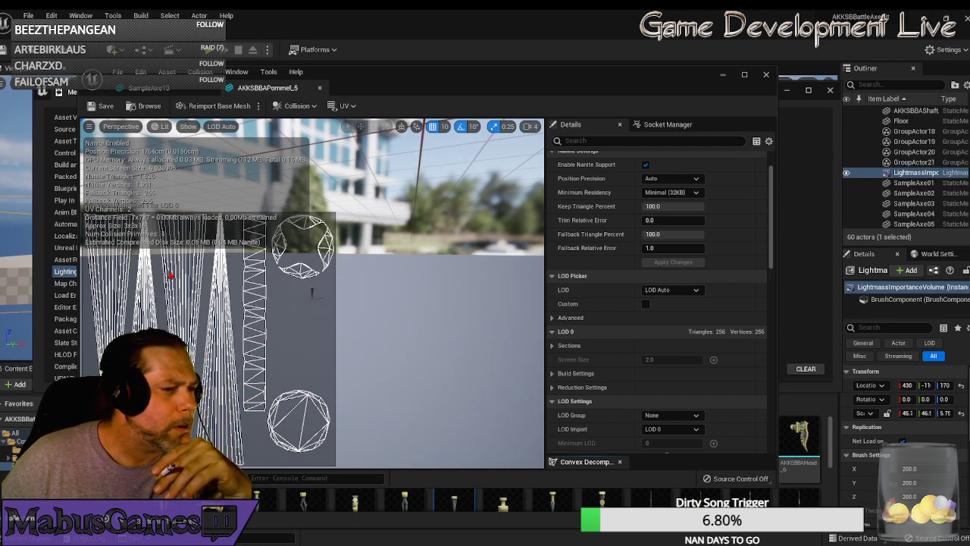
- Examine AKKSBBAPommel_5's light map, collision, navigation and reduction settings, and expand its Build Settings
{"action": "scroll", "coordinate": [644, 334], "scroll_direction": "down", "scroll_amount": 6}
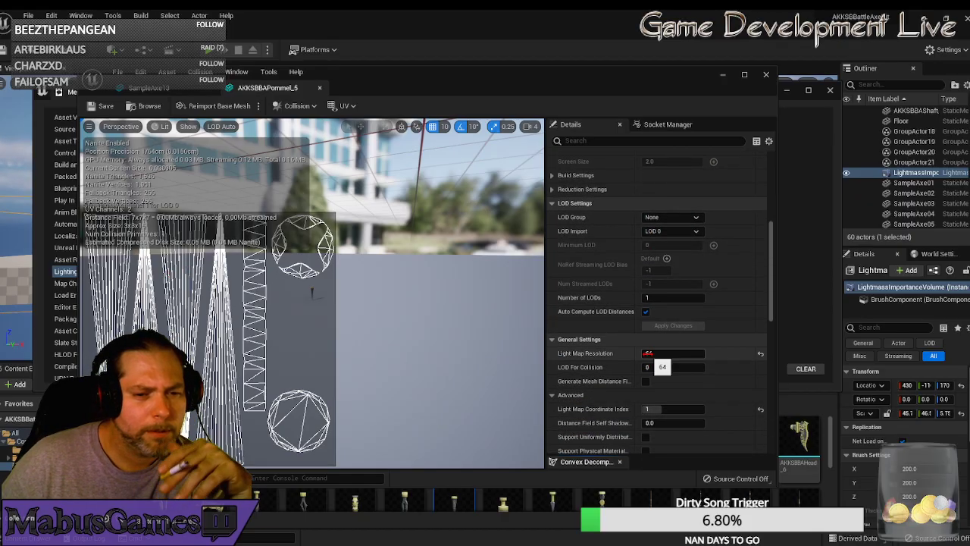
{"action": "left_click", "coordinate": [649, 353]}
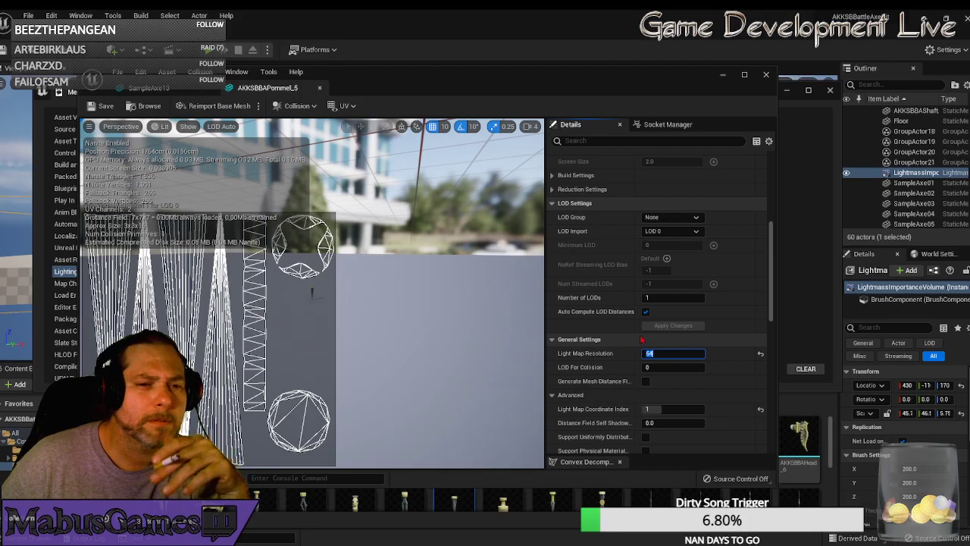
{"action": "scroll", "coordinate": [673, 353], "scroll_direction": "down", "scroll_amount": 6}
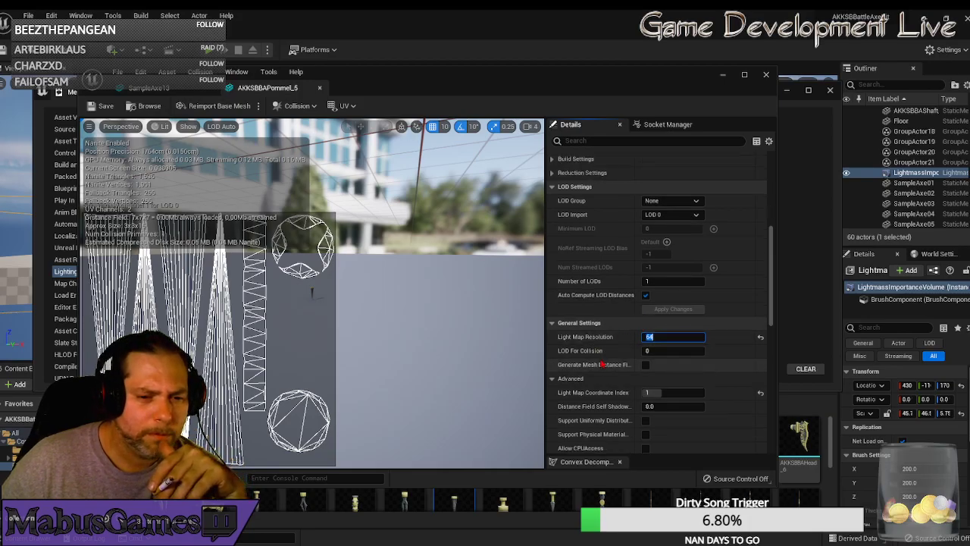
{"action": "scroll", "coordinate": [612, 377], "scroll_direction": "down", "scroll_amount": 5}
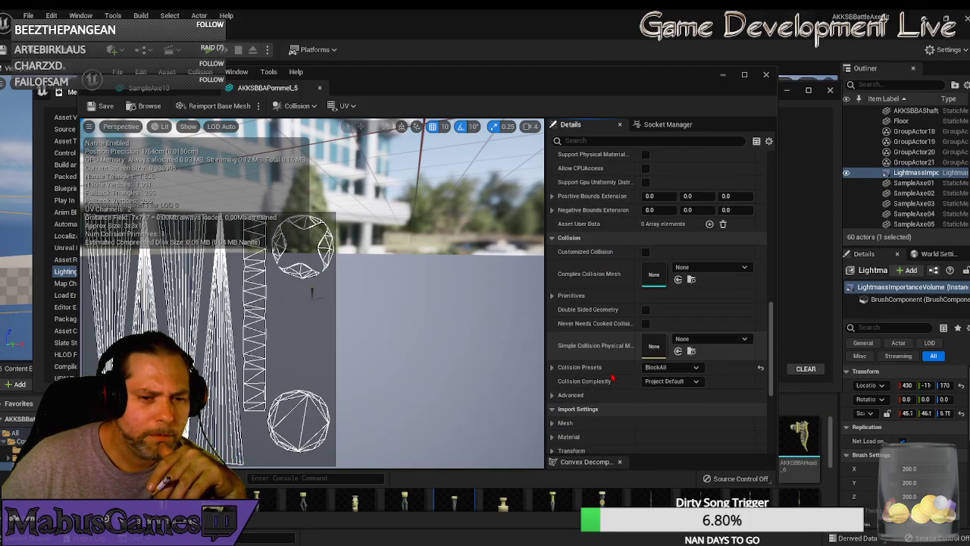
{"action": "scroll", "coordinate": [614, 374], "scroll_direction": "down", "scroll_amount": 3}
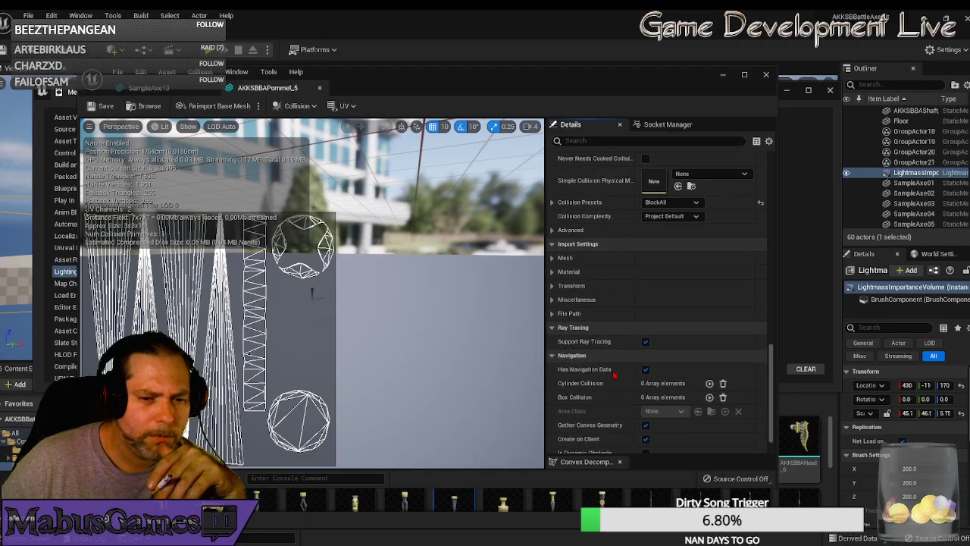
{"action": "scroll", "coordinate": [614, 374], "scroll_direction": "up", "scroll_amount": 10}
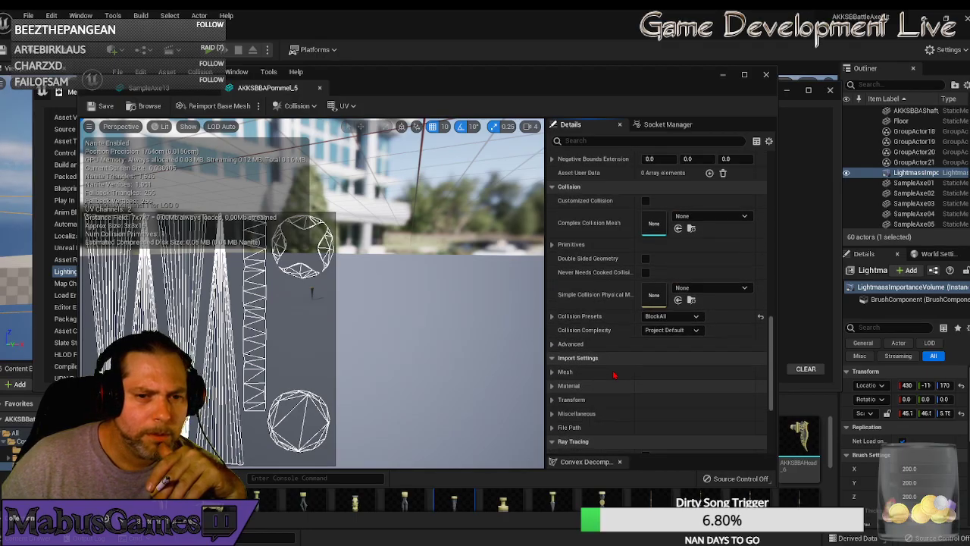
{"action": "scroll", "coordinate": [607, 359], "scroll_direction": "up", "scroll_amount": 2}
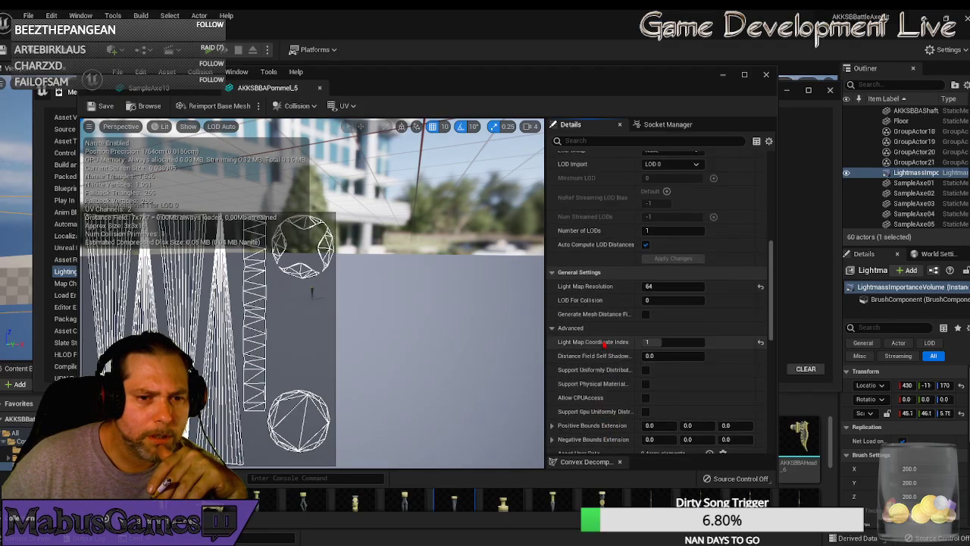
{"action": "scroll", "coordinate": [589, 284], "scroll_direction": "up", "scroll_amount": 2}
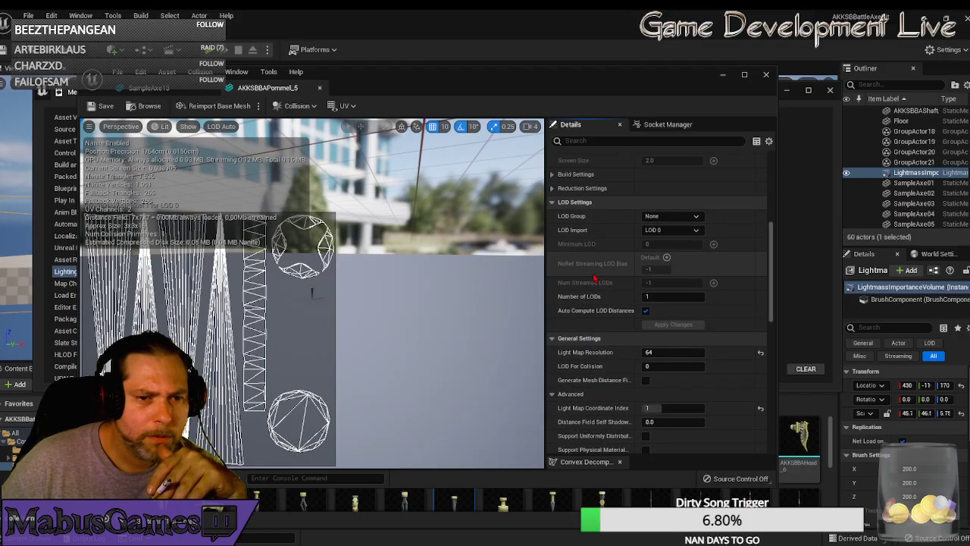
{"action": "left_click", "coordinate": [554, 190]}
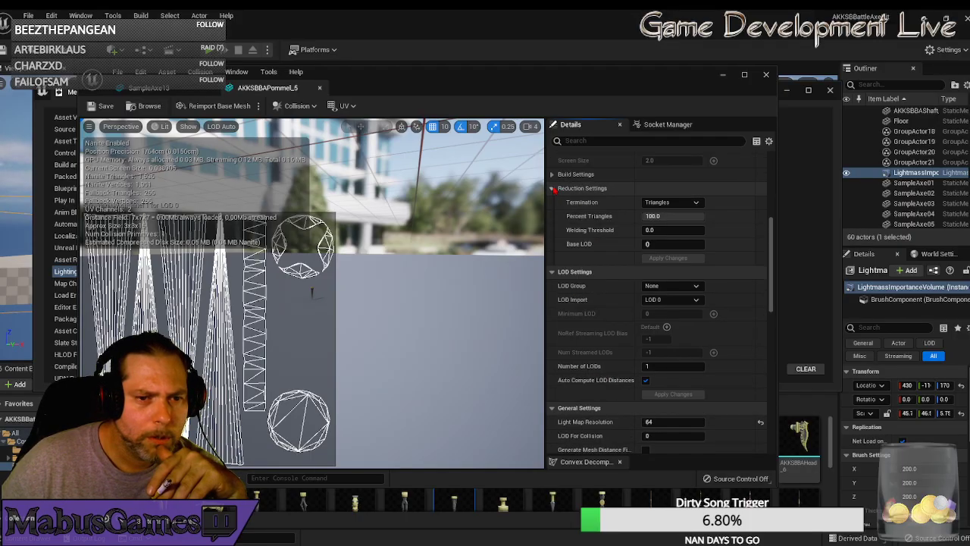
{"action": "left_click", "coordinate": [553, 175]}
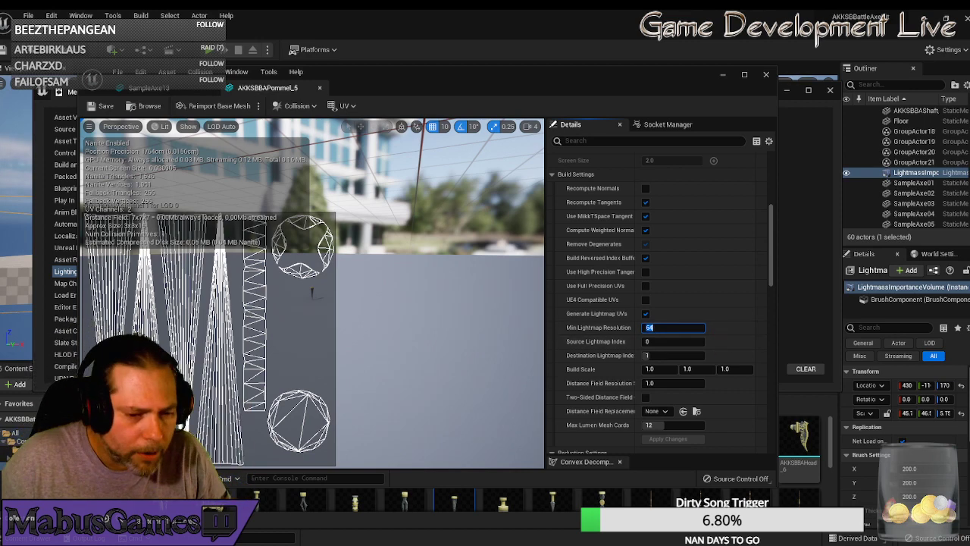
- Switch to SampleSword01 in the AKKOneHandedSwords project, check its lightmap build settings for reference, and close its editor
{"action": "mouse_move", "coordinate": [508, 544]}
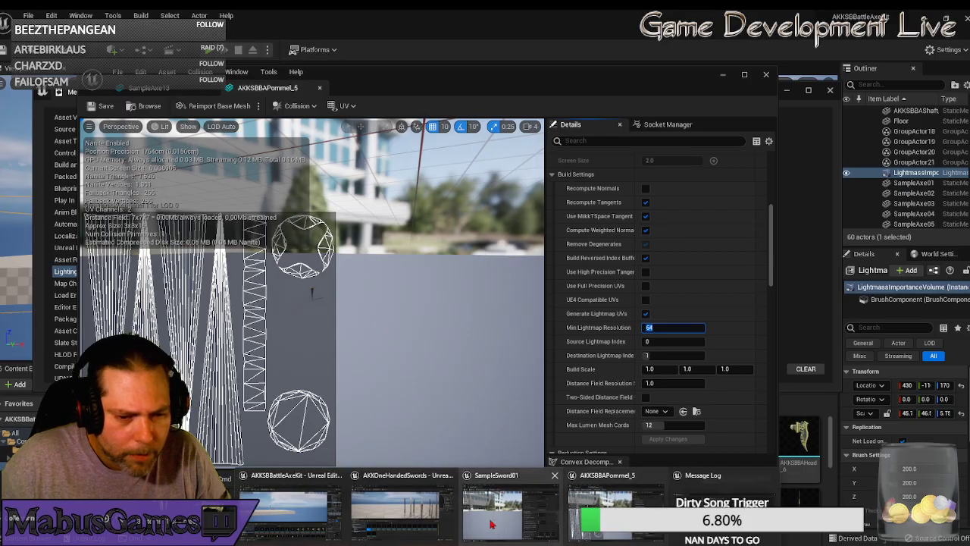
{"action": "left_click", "coordinate": [496, 512]}
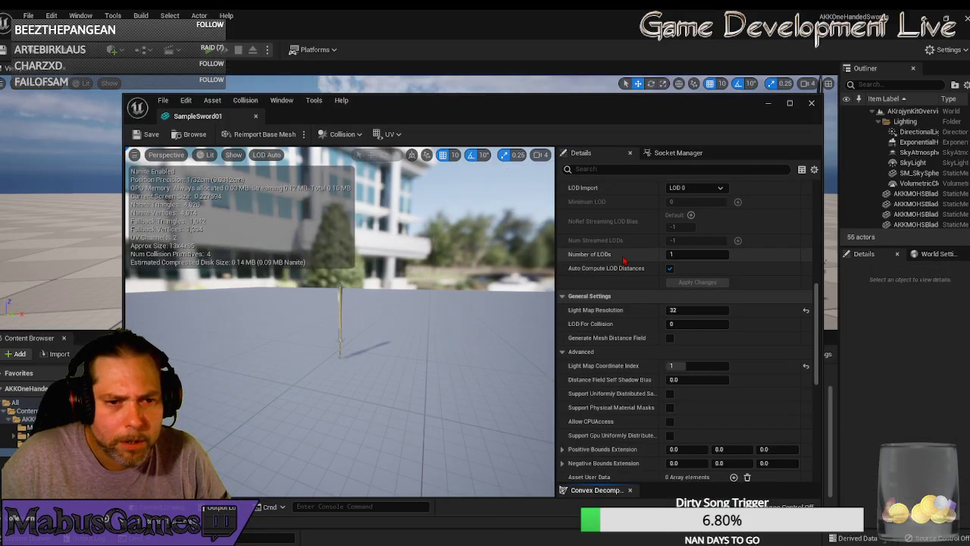
{"action": "scroll", "coordinate": [658, 298], "scroll_direction": "up", "scroll_amount": 3}
{"action": "left_click", "coordinate": [572, 231]}
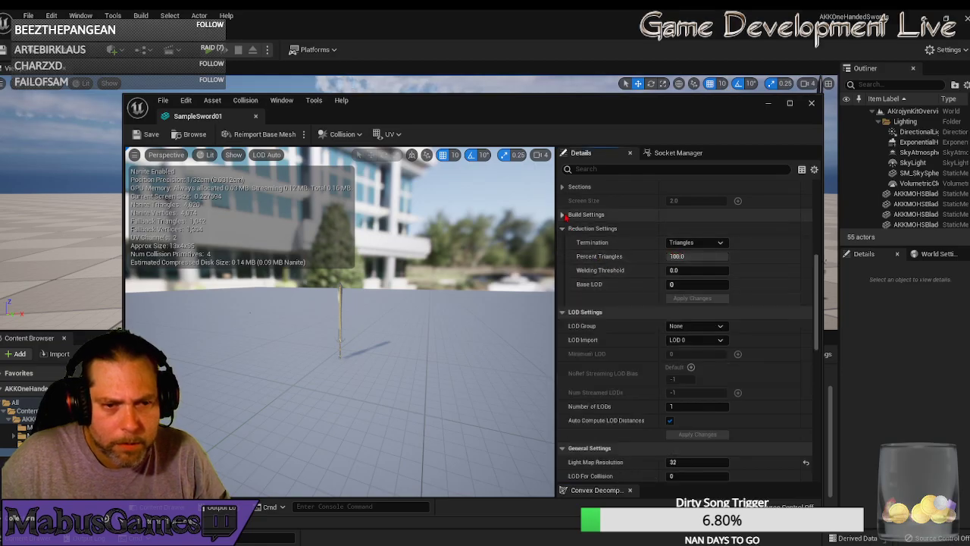
{"action": "left_click", "coordinate": [592, 215]}
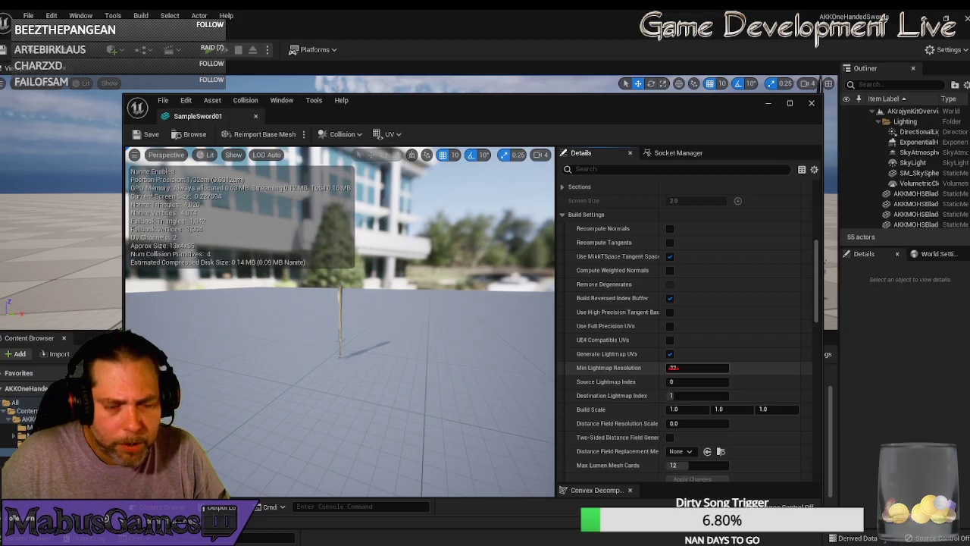
{"action": "scroll", "coordinate": [673, 367], "scroll_direction": "down", "scroll_amount": 10}
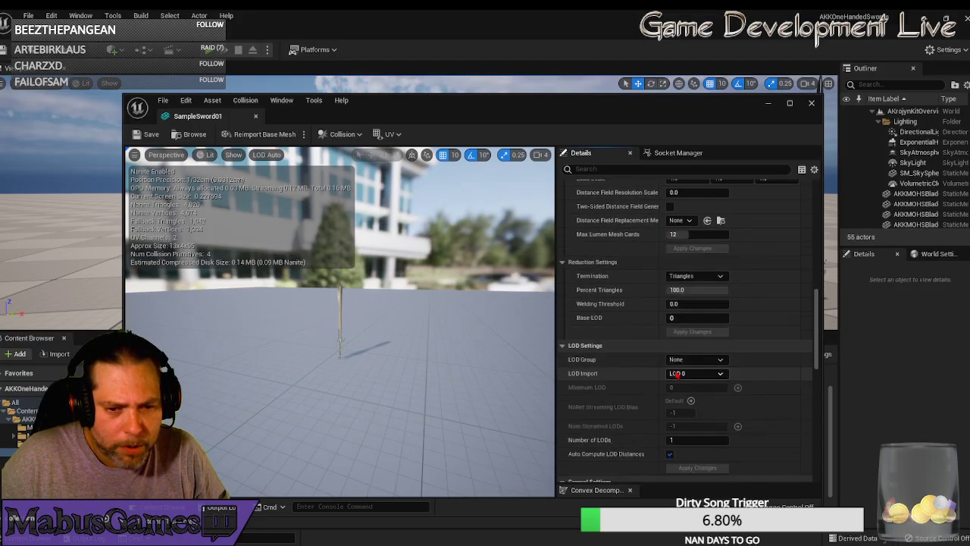
{"action": "left_click", "coordinate": [812, 103]}
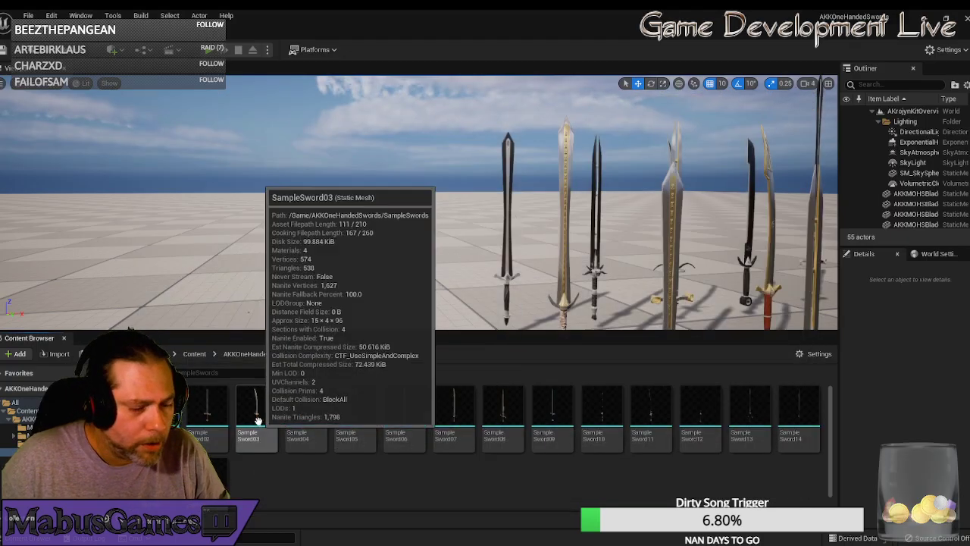
- Return to AKKSBBAPommel_5 in the battle axe project and set both Min Lightmap Resolution and Light Map Resolution to 32
{"action": "mouse_move", "coordinate": [507, 545]}
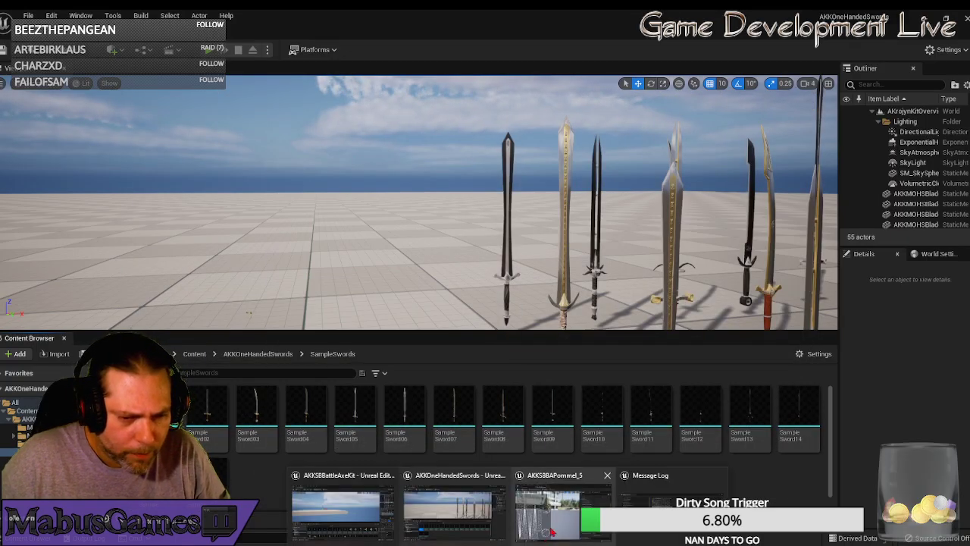
{"action": "left_click", "coordinate": [339, 517]}
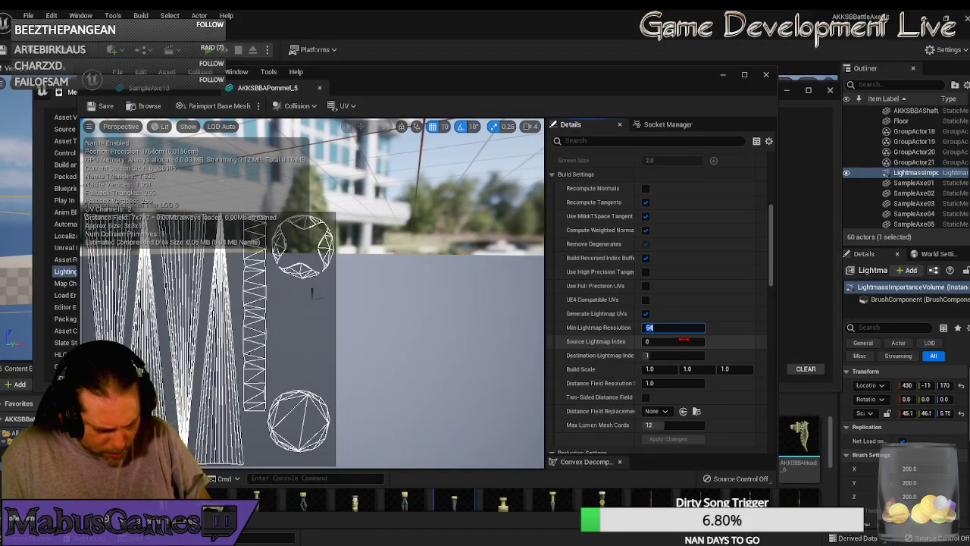
{"action": "type", "text": "32"}
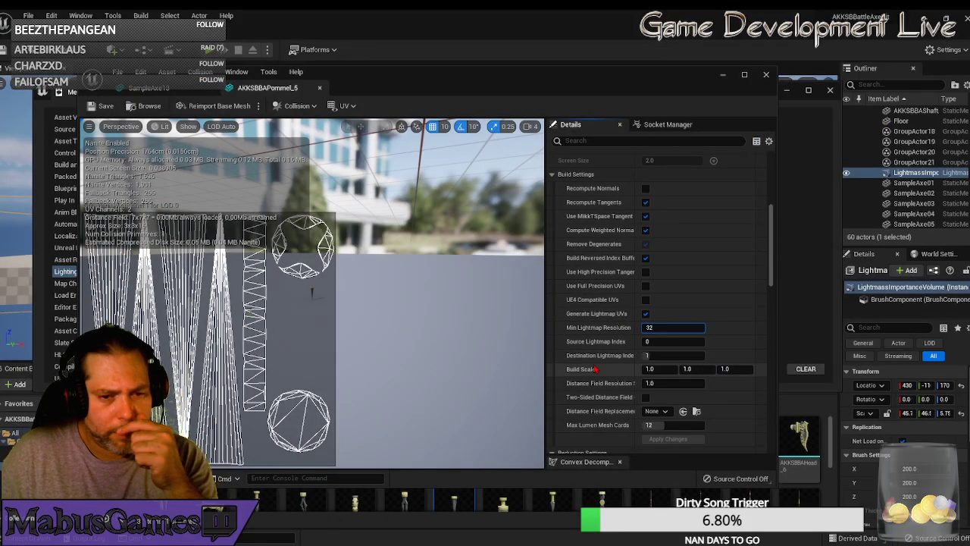
{"action": "scroll", "coordinate": [595, 369], "scroll_direction": "down", "scroll_amount": 10}
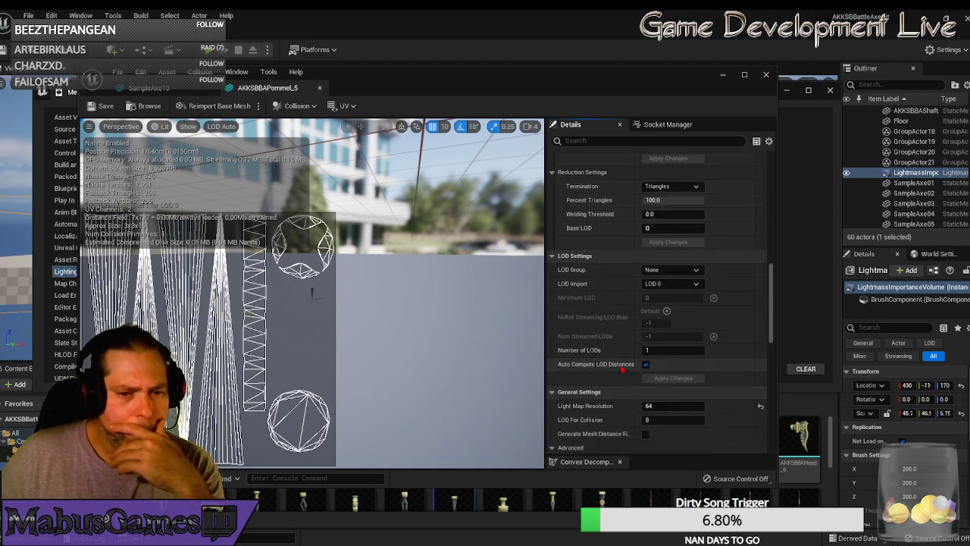
{"action": "left_click", "coordinate": [662, 407]}
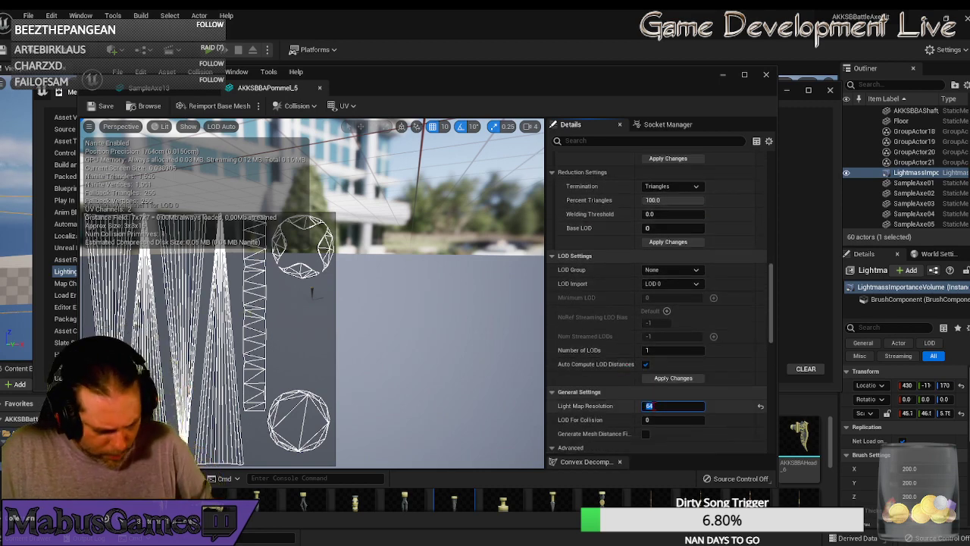
{"action": "type", "text": "32"}
{"action": "scroll", "coordinate": [664, 383], "scroll_direction": "down", "scroll_amount": 2}
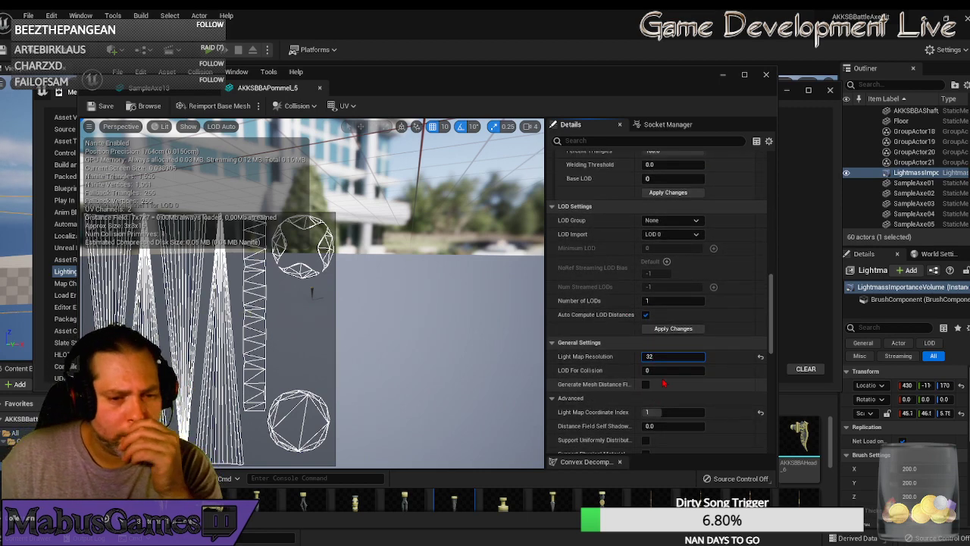
{"action": "scroll", "coordinate": [664, 384], "scroll_direction": "down", "scroll_amount": 5}
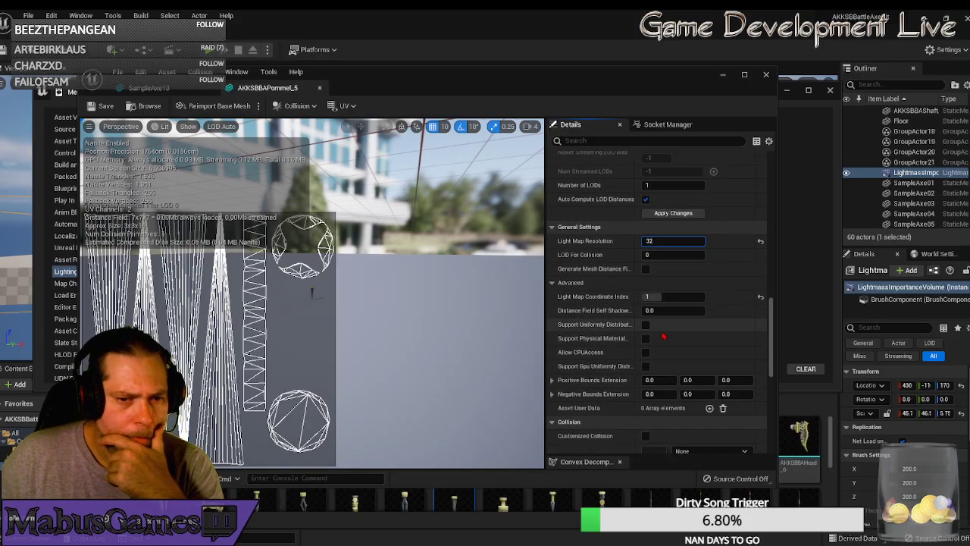
{"action": "left_click", "coordinate": [652, 296]}
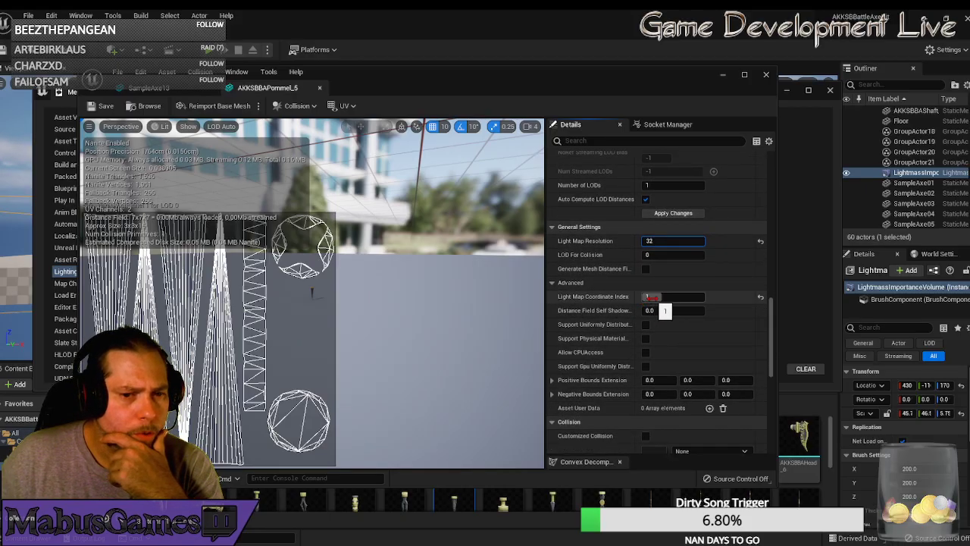
{"action": "key", "text": "Return"}
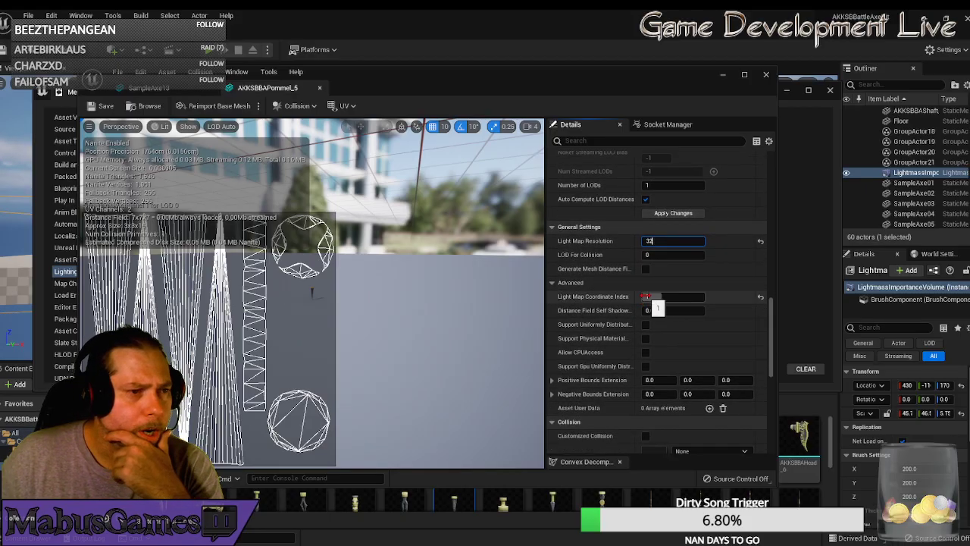
- Save AKKSBBAPommel_5, expand SampleAxe13's Build Settings and set its Min Lightmap Resolution to 32
{"action": "left_click", "coordinate": [103, 110]}
{"action": "left_click", "coordinate": [180, 87]}
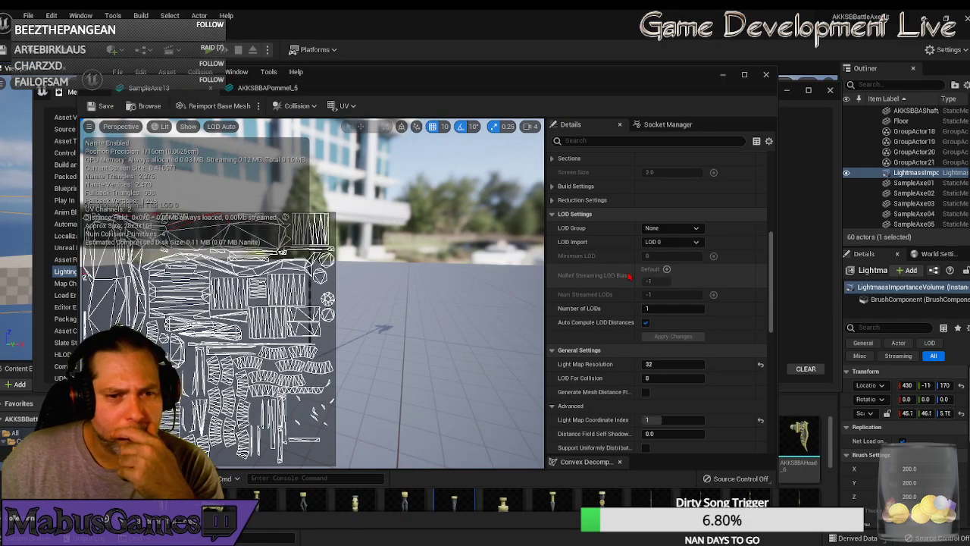
{"action": "scroll", "coordinate": [627, 258], "scroll_direction": "up", "scroll_amount": 3}
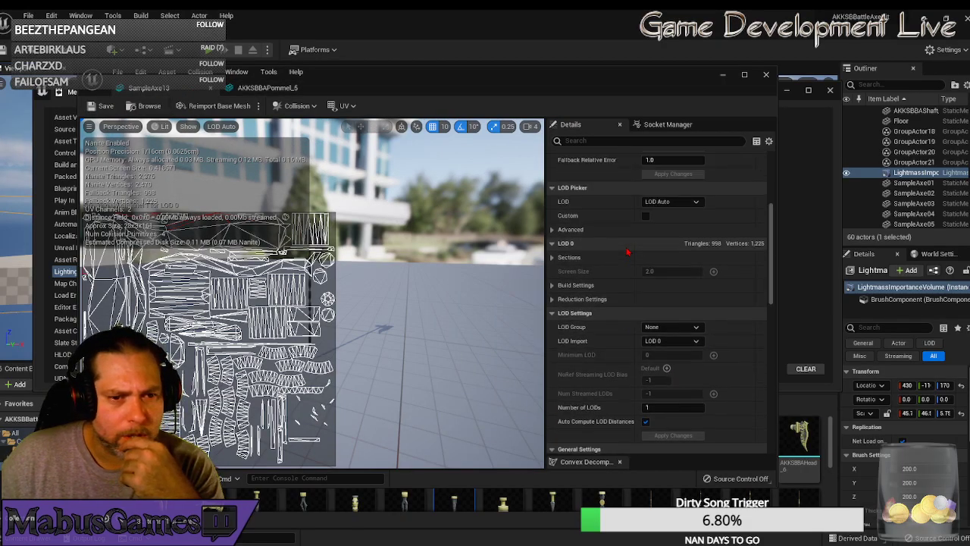
{"action": "scroll", "coordinate": [628, 252], "scroll_direction": "up", "scroll_amount": 5}
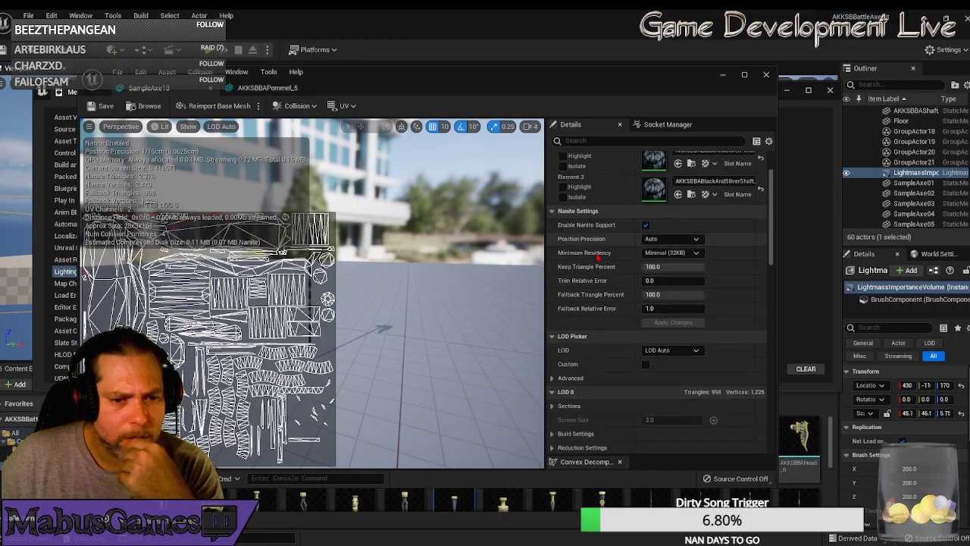
{"action": "scroll", "coordinate": [598, 256], "scroll_direction": "down", "scroll_amount": 3}
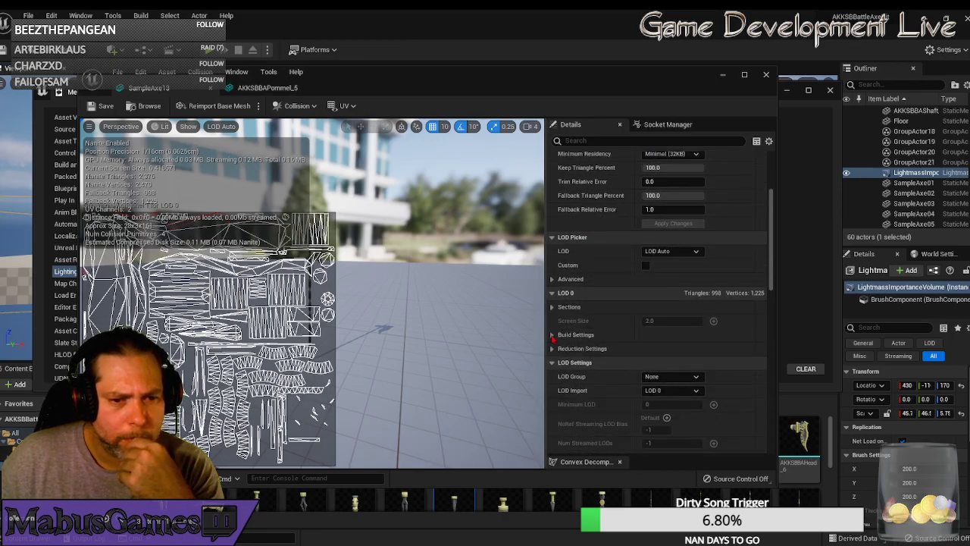
{"action": "left_click", "coordinate": [553, 335]}
{"action": "scroll", "coordinate": [646, 337], "scroll_direction": "down", "scroll_amount": 5}
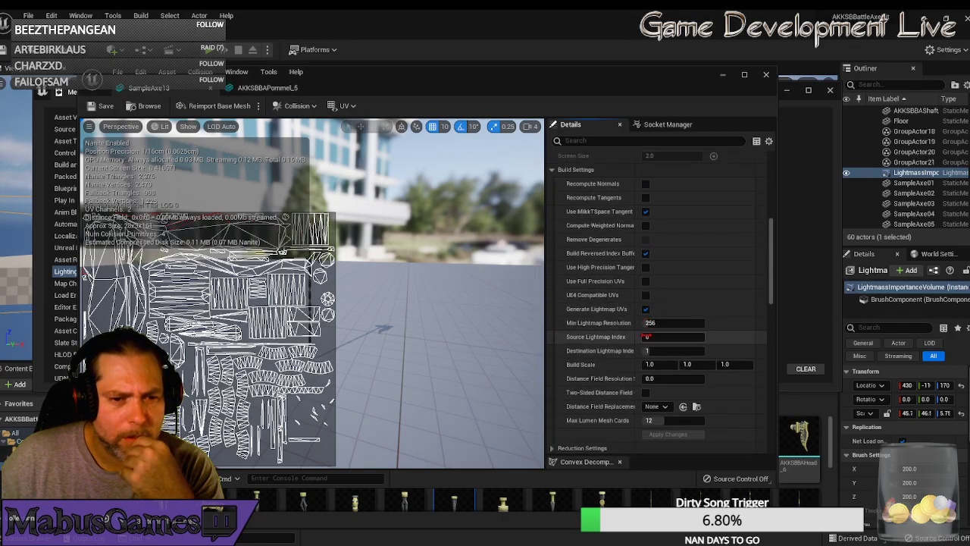
{"action": "left_click", "coordinate": [667, 323]}
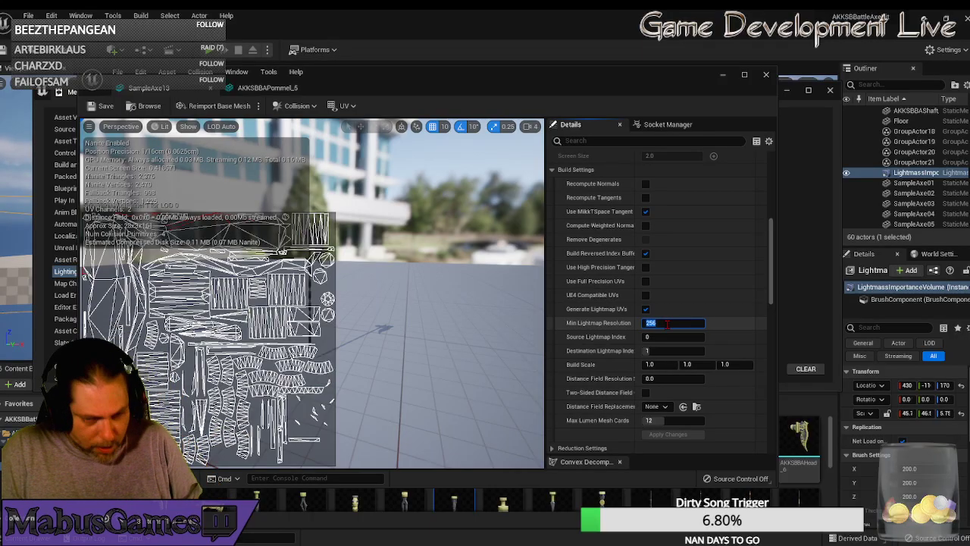
{"action": "key", "text": "Return"}
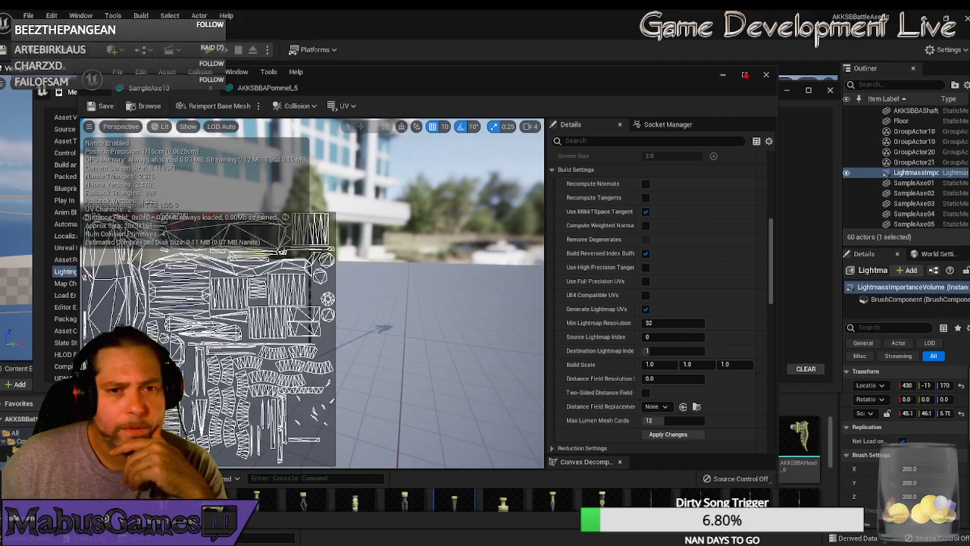
- Check SampleAxe13's light map settings, then apply its pending level of detail changes and save the mesh
{"action": "scroll", "coordinate": [640, 350], "scroll_direction": "down", "scroll_amount": 8}
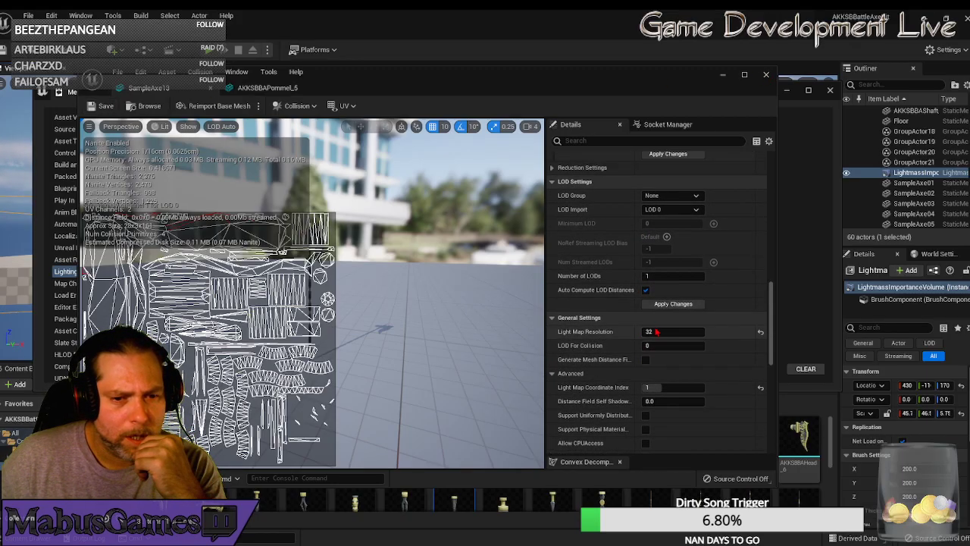
{"action": "scroll", "coordinate": [667, 345], "scroll_direction": "down", "scroll_amount": 2}
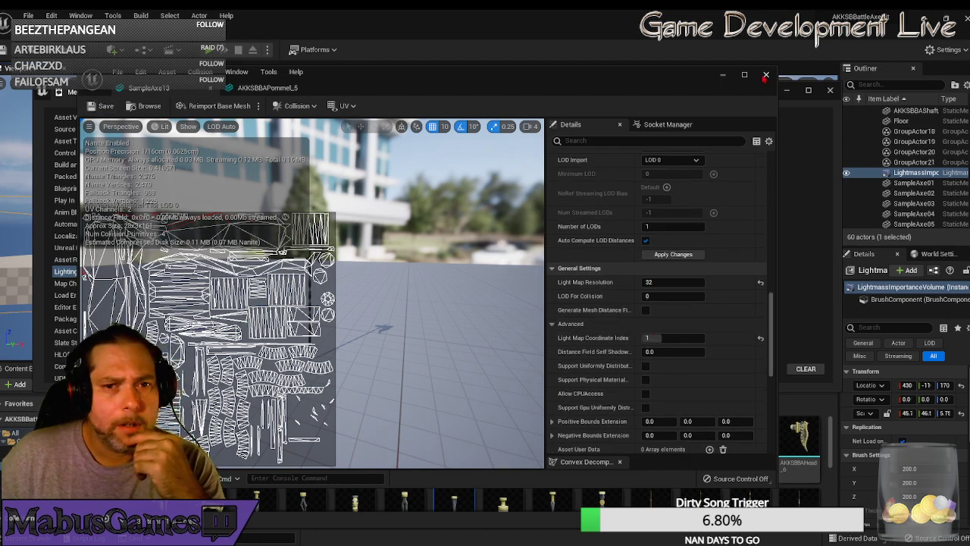
{"action": "left_click", "coordinate": [766, 75]}
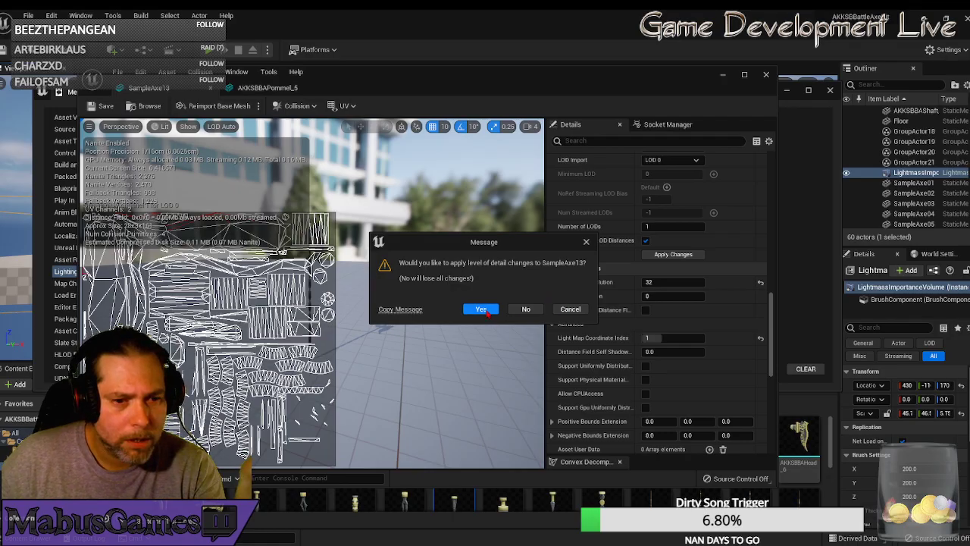
{"action": "left_click", "coordinate": [570, 309]}
{"action": "left_click", "coordinate": [691, 256]}
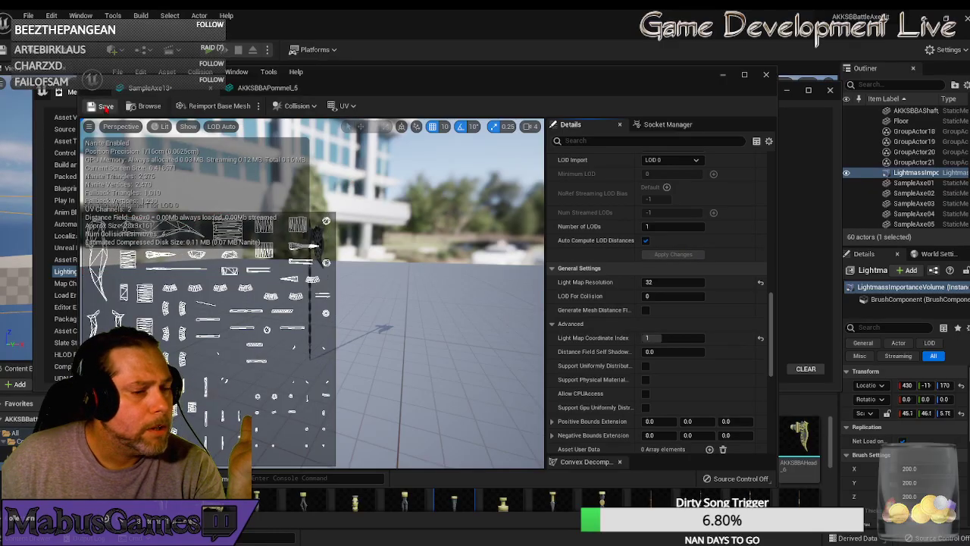
- Apply the pending changes to AKKSBBAPommel_5, save it, and close the mesh editor and Message Log
{"action": "left_click", "coordinate": [267, 88]}
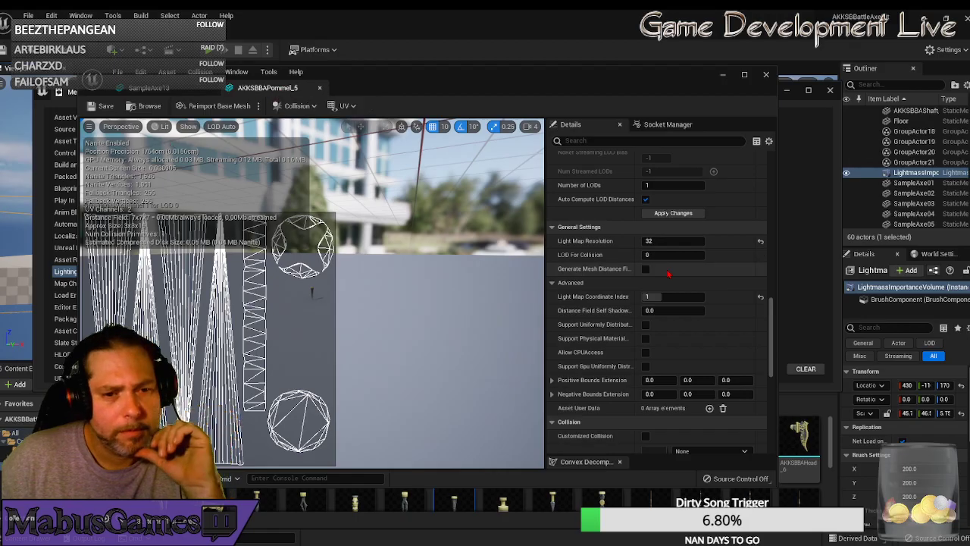
{"action": "left_click", "coordinate": [674, 214]}
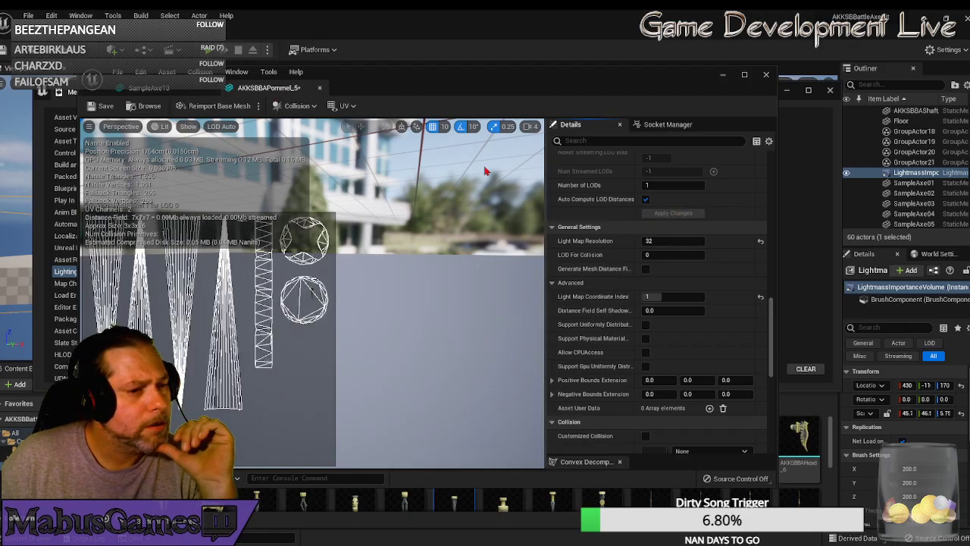
{"action": "left_click", "coordinate": [101, 105]}
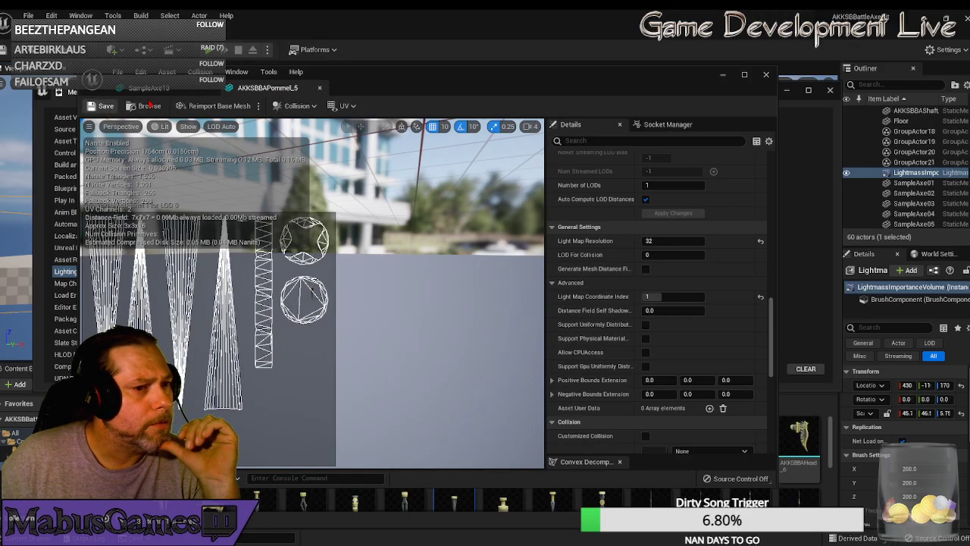
{"action": "left_click", "coordinate": [766, 75]}
{"action": "left_click", "coordinate": [831, 91]}
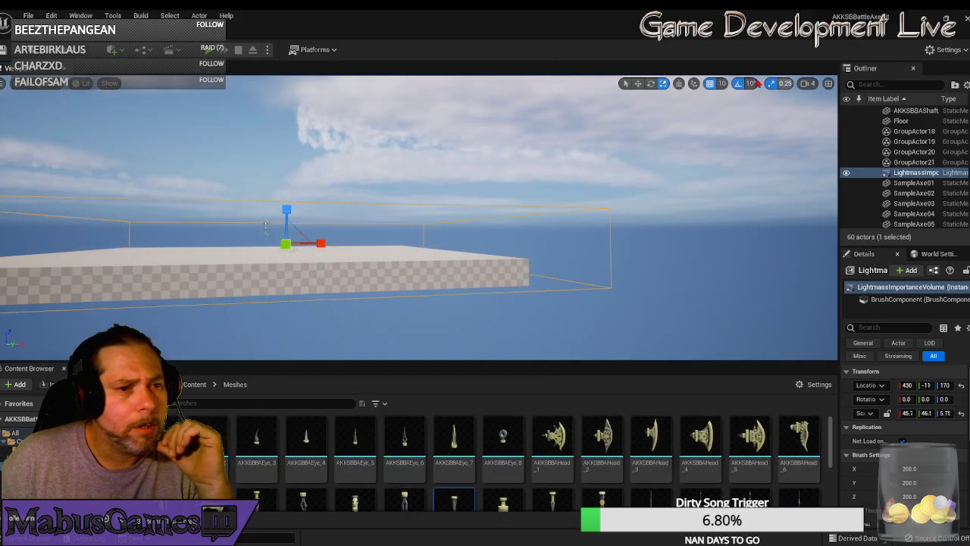
- Rebuild the level's lighting only, check the Lighting Results for remaining wrapping-UV warnings, and close the log
{"action": "left_click", "coordinate": [141, 15]}
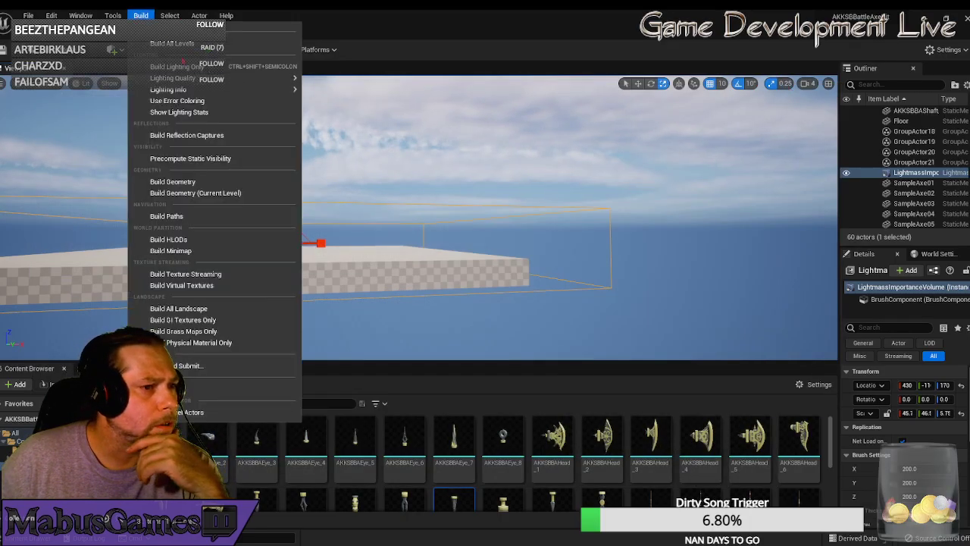
{"action": "left_click", "coordinate": [190, 66]}
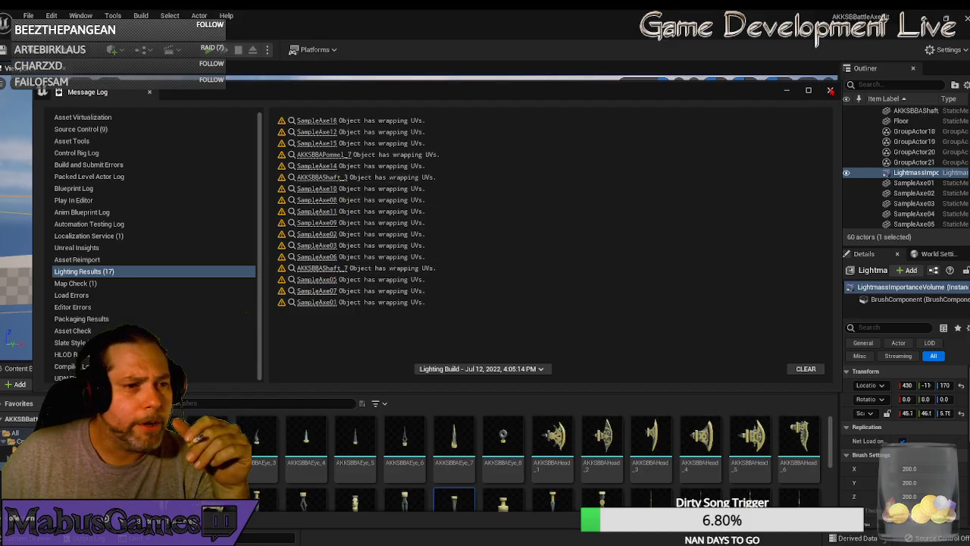
{"action": "left_click", "coordinate": [830, 92]}
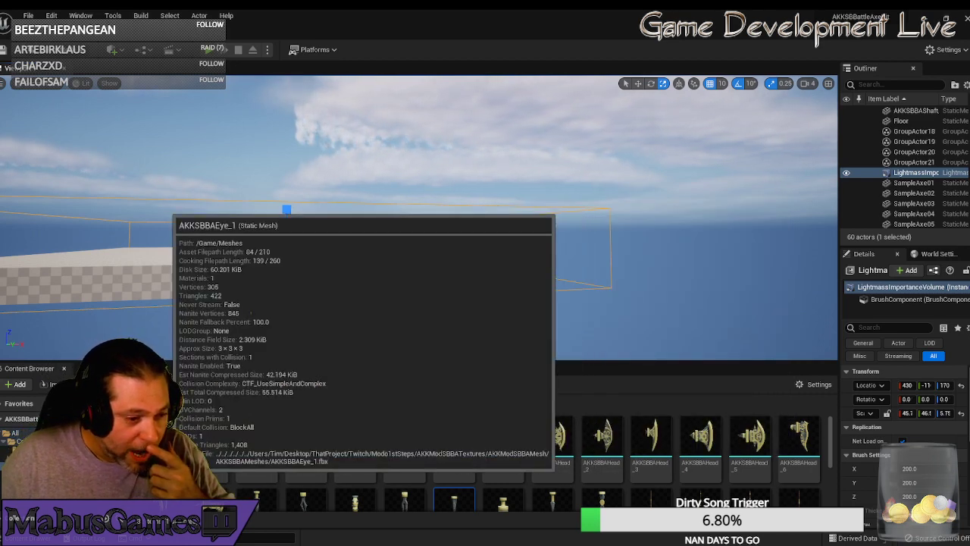
- Select the meshes AKKSBBAEye_1 through AKKSBBAEye_8 and open them for bulk editing in the property matrix
{"action": "left_click", "coordinate": [514, 469], "text": "shift"}
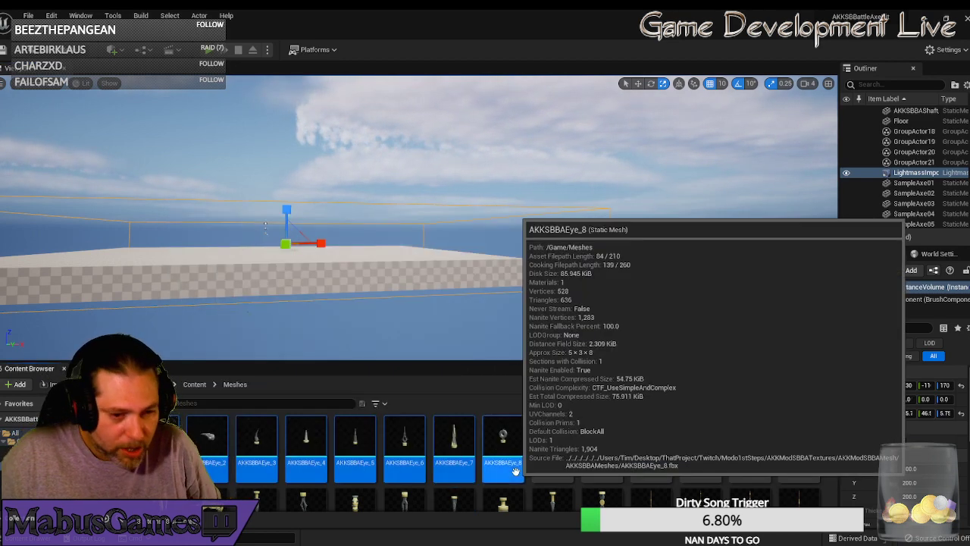
{"action": "right_click", "coordinate": [516, 470]}
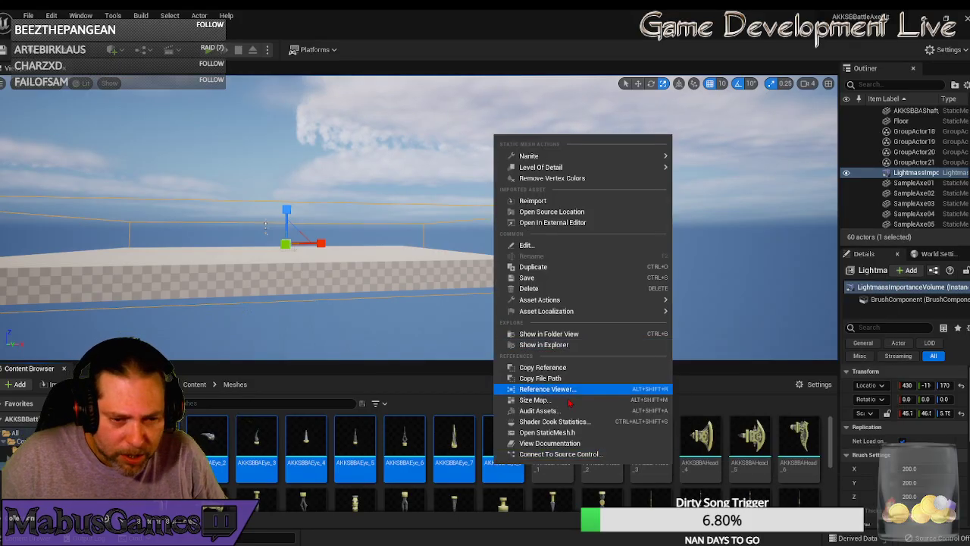
{"action": "mouse_move", "coordinate": [563, 301]}
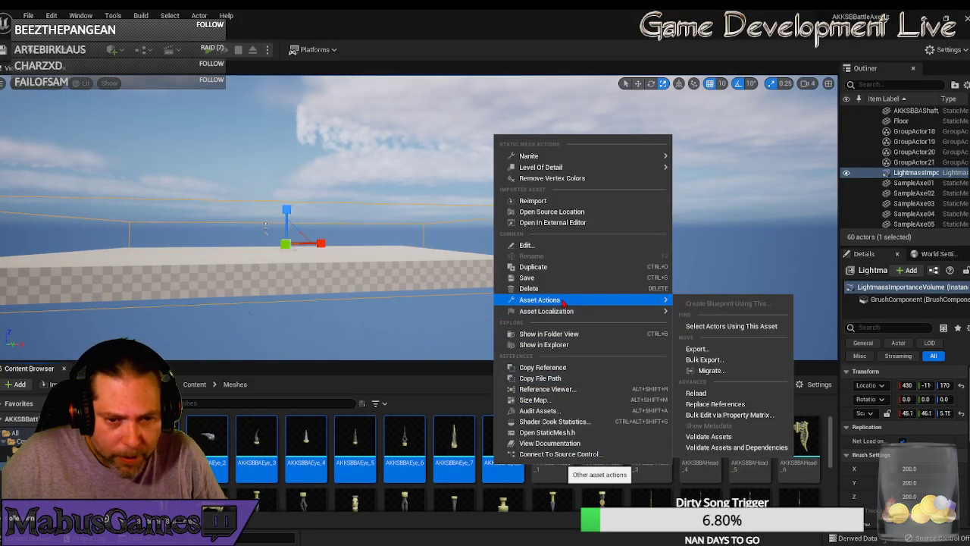
{"action": "left_click", "coordinate": [728, 415]}
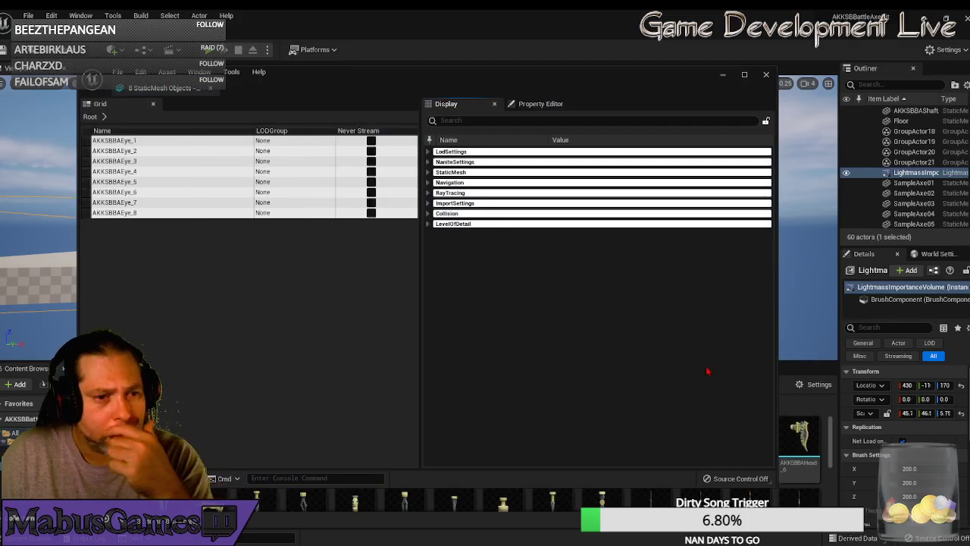
- Expand the eye meshes' LOD, Nanite, static mesh, navigation, ray tracing, import and collision categories to look for lightmap build settings
{"action": "left_click", "coordinate": [428, 151]}
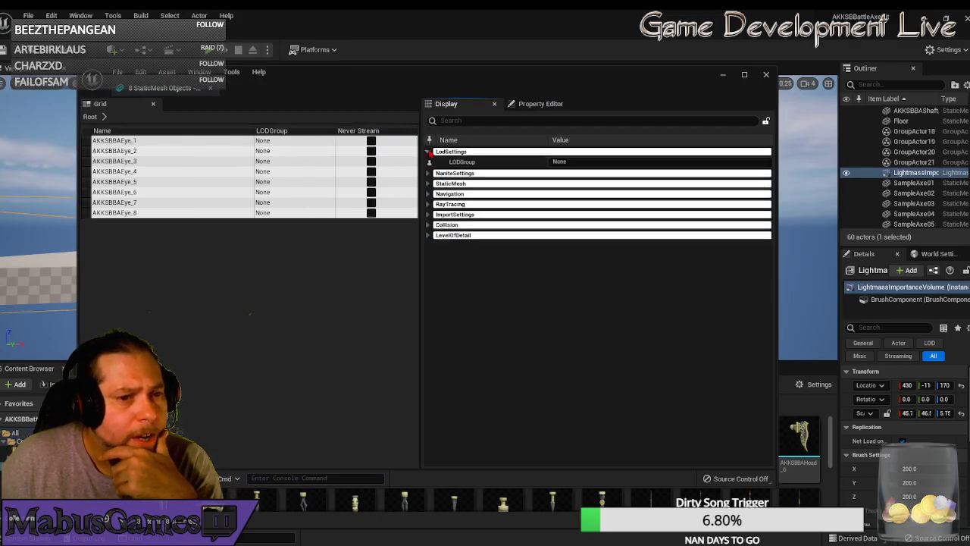
{"action": "left_click", "coordinate": [429, 184]}
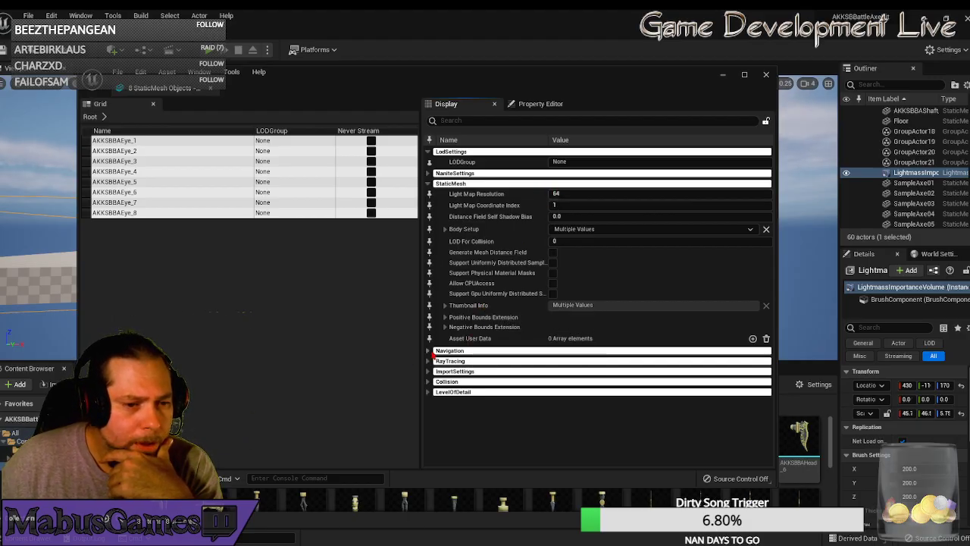
{"action": "left_click", "coordinate": [429, 392]}
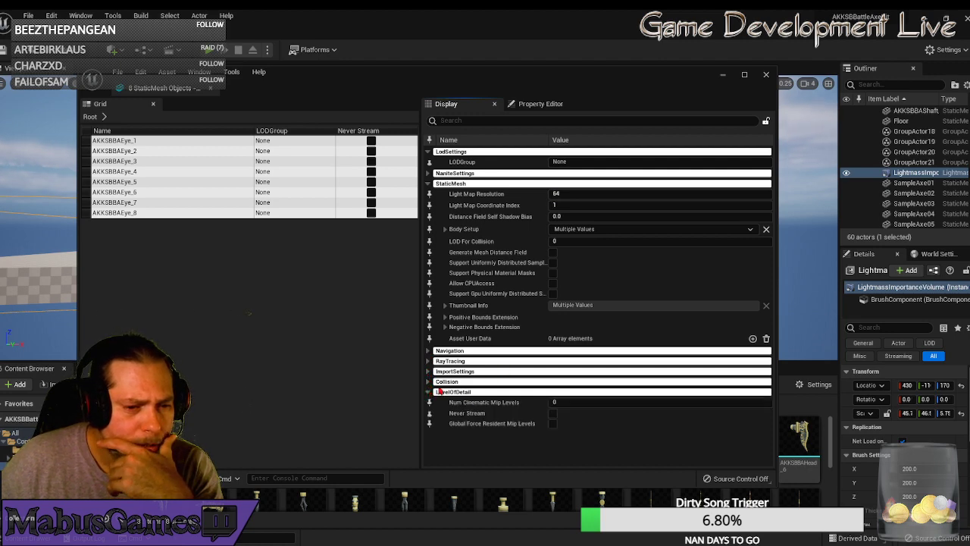
{"action": "left_click", "coordinate": [429, 382]}
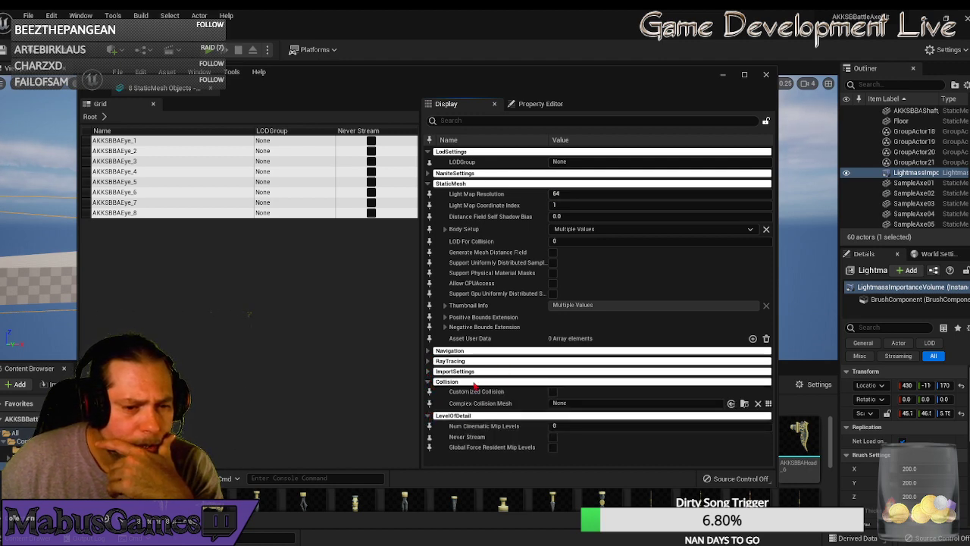
{"action": "left_click", "coordinate": [429, 372]}
{"action": "left_click", "coordinate": [429, 361]}
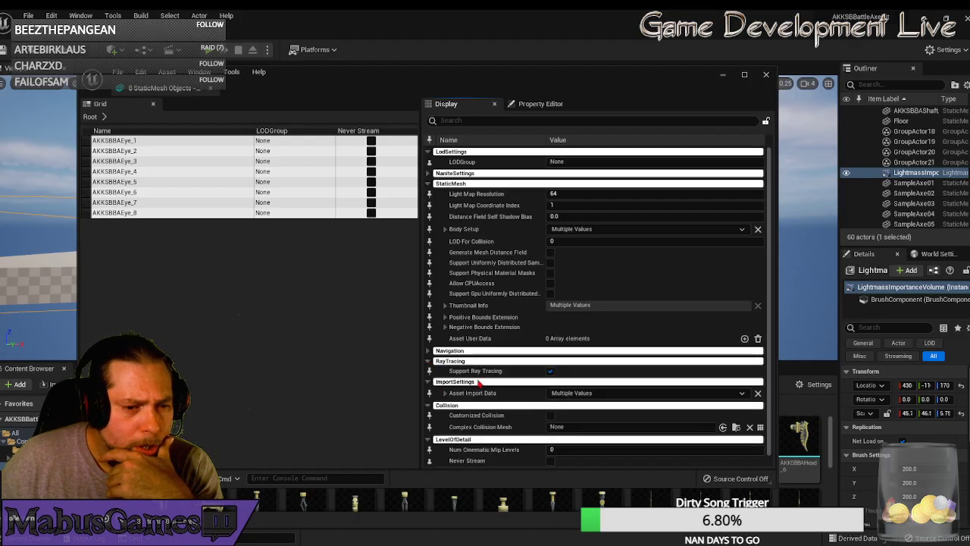
{"action": "left_click", "coordinate": [429, 351]}
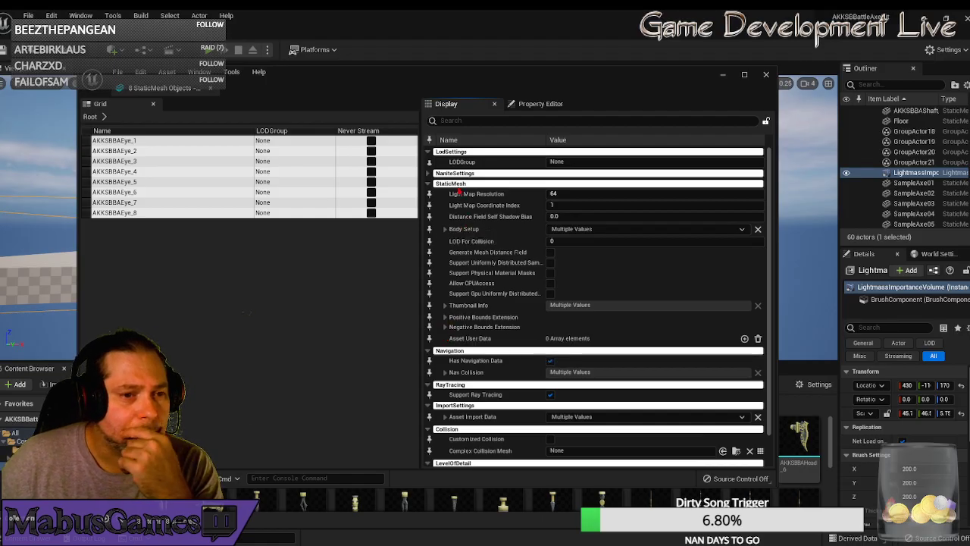
{"action": "left_click", "coordinate": [429, 174]}
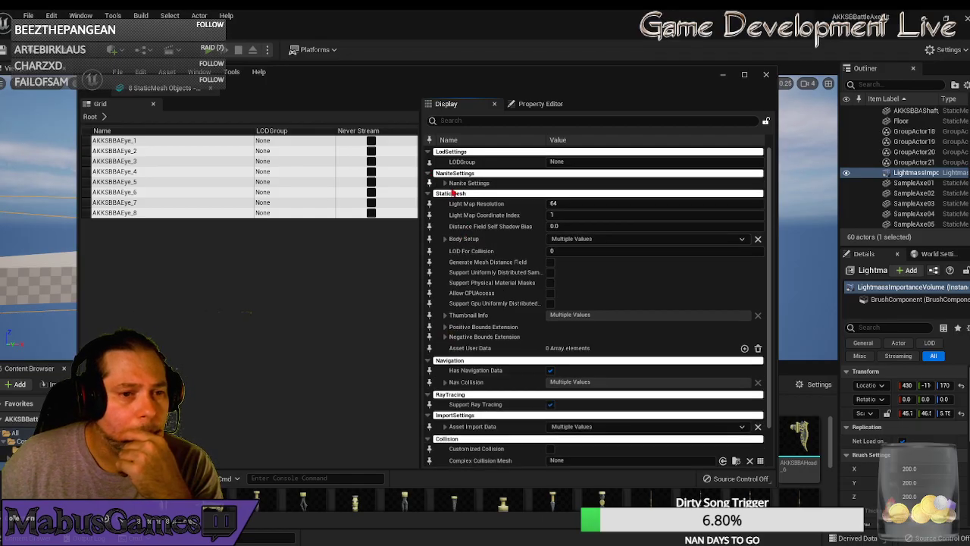
{"action": "left_click", "coordinate": [445, 183]}
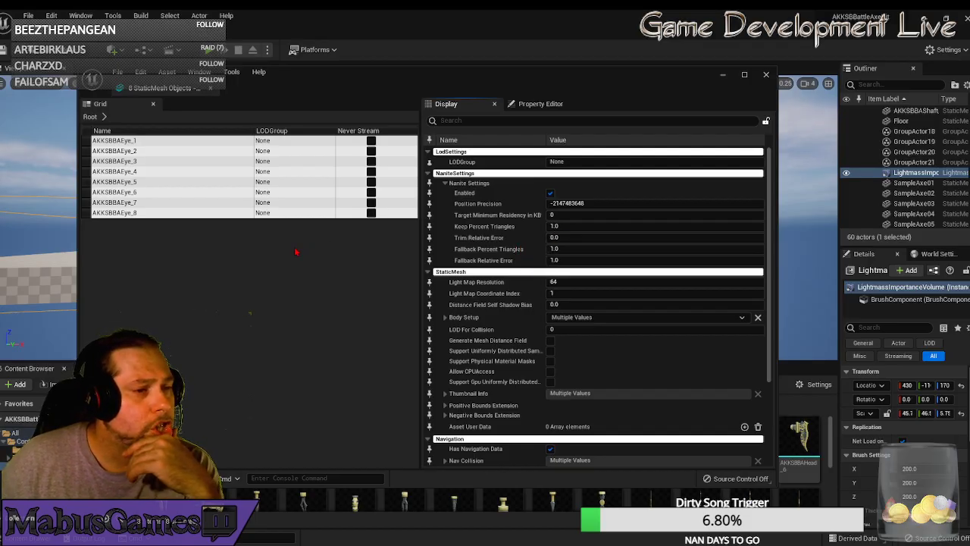
- Examine the eye meshes' Property Editor from the light map settings through import and collision for bulk-editable build options
{"action": "left_click", "coordinate": [548, 107]}
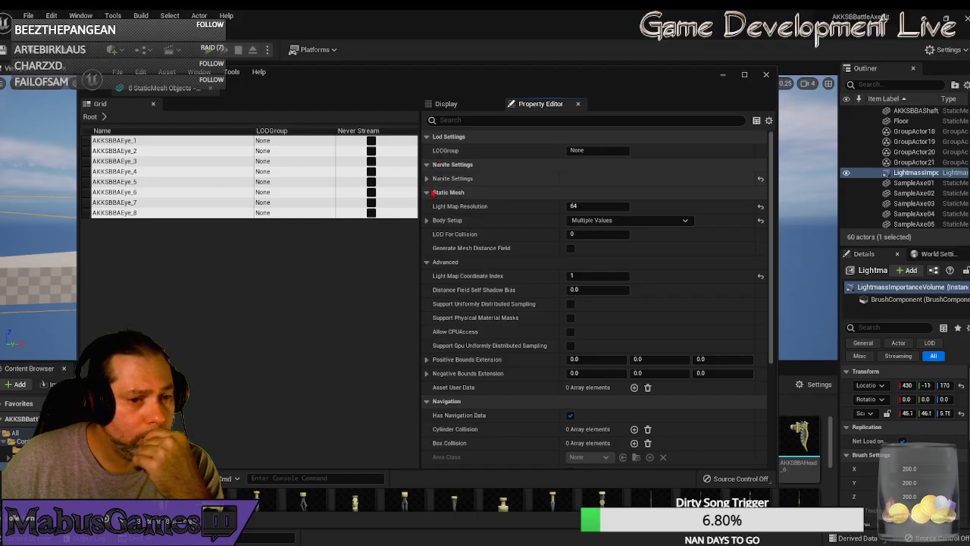
{"action": "scroll", "coordinate": [446, 303], "scroll_direction": "down", "scroll_amount": 1}
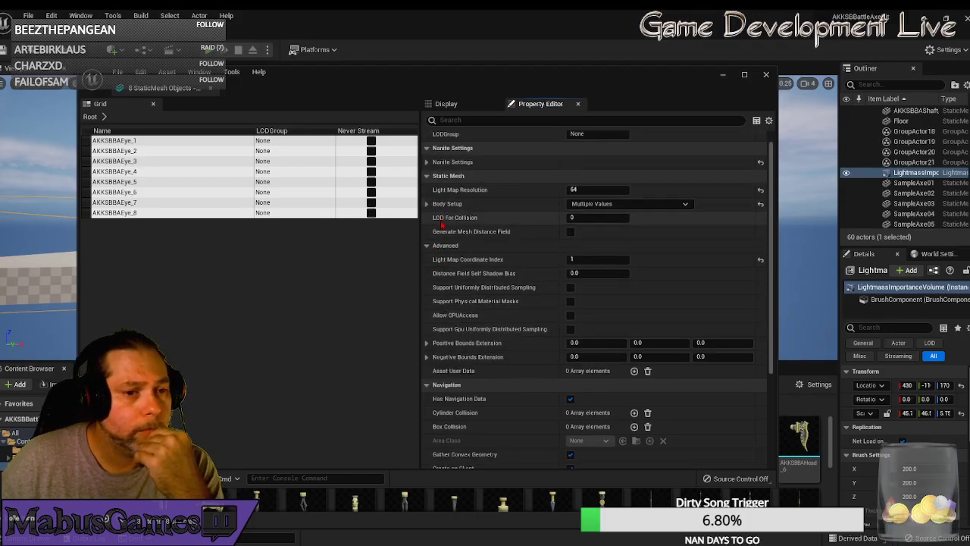
{"action": "left_click", "coordinate": [430, 248]}
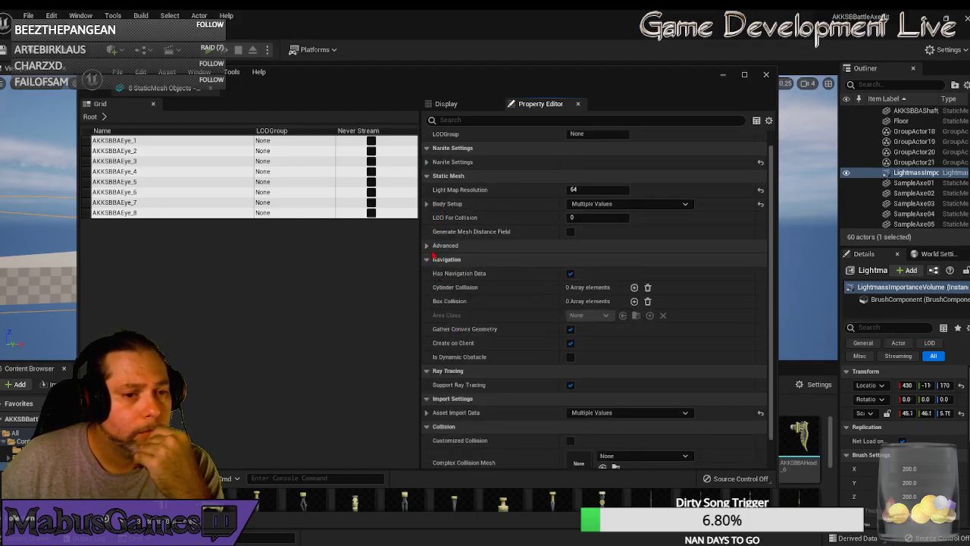
{"action": "left_click", "coordinate": [429, 249]}
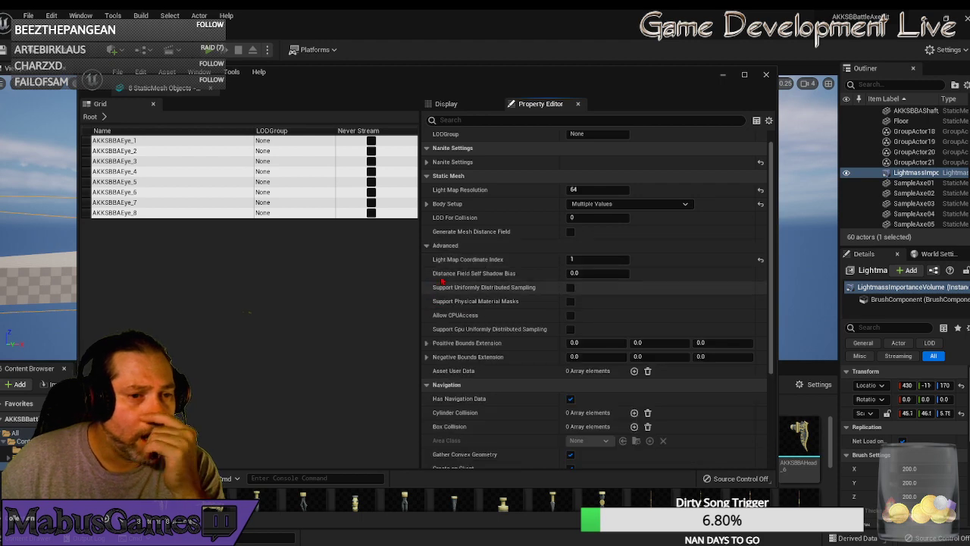
{"action": "scroll", "coordinate": [491, 356], "scroll_direction": "down", "scroll_amount": 3}
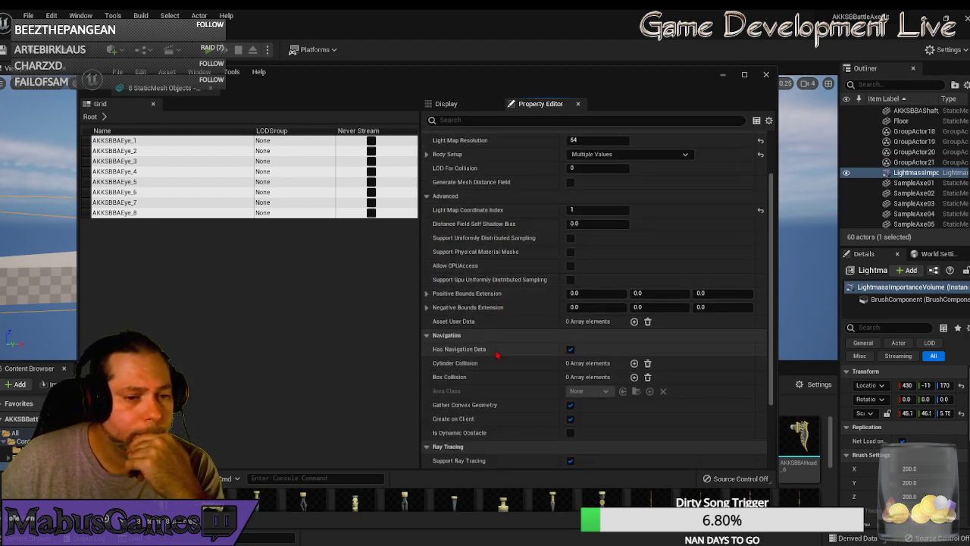
{"action": "scroll", "coordinate": [491, 362], "scroll_direction": "down", "scroll_amount": 2}
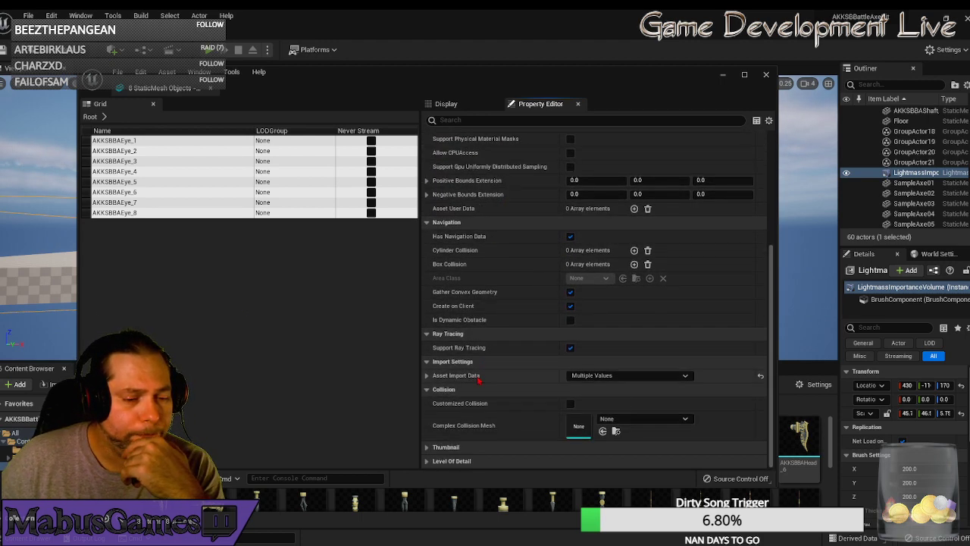
- Close the bulk property matrix and save the project's changes
{"action": "left_click", "coordinate": [766, 76]}
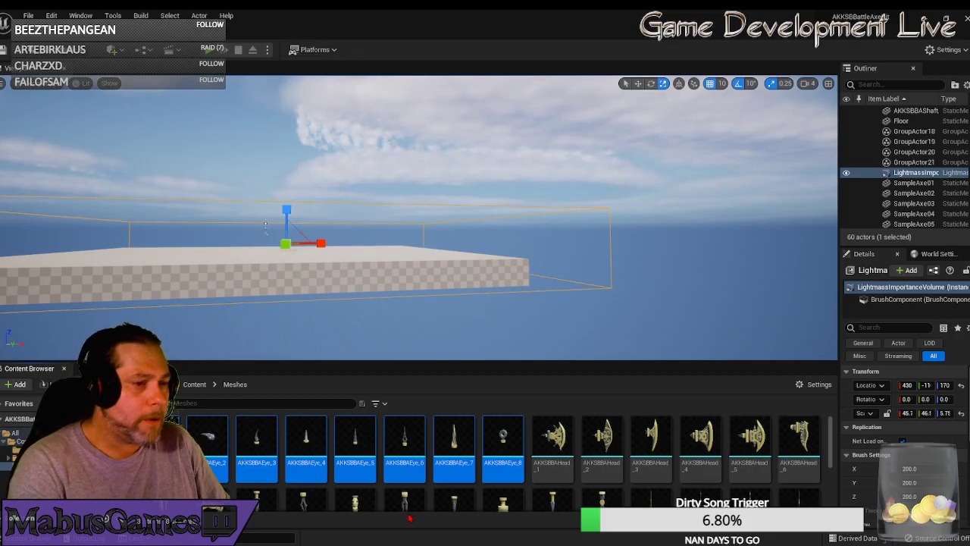
{"action": "left_click", "coordinate": [28, 15]}
{"action": "left_click", "coordinate": [52, 131]}
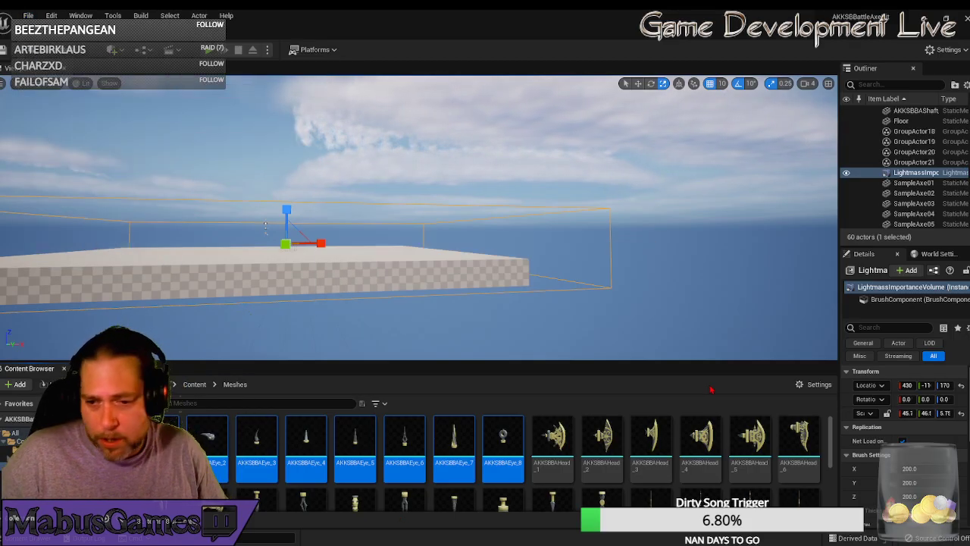